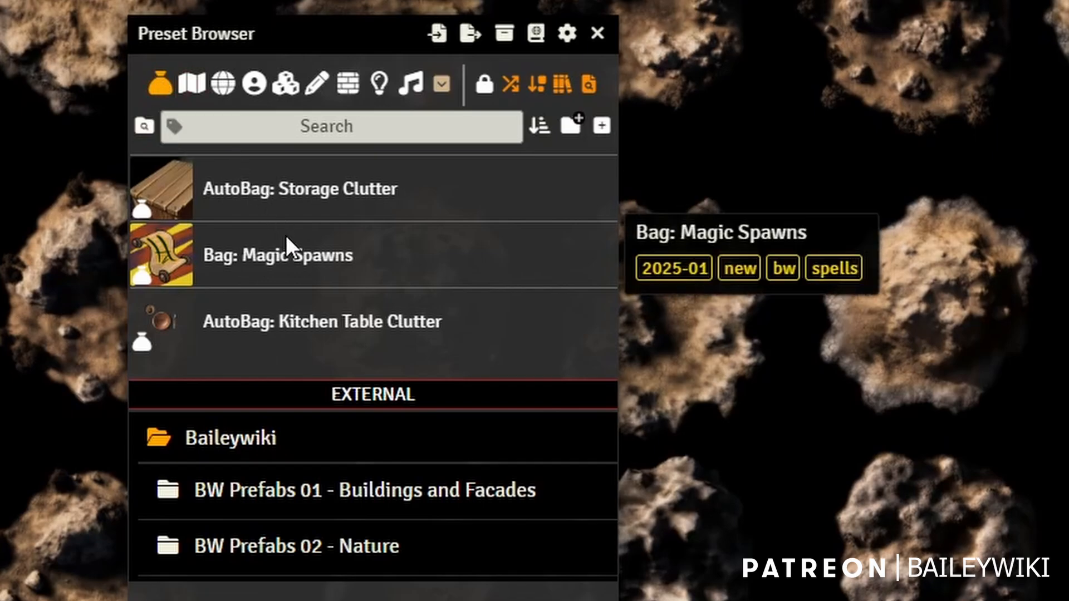
# Step: Open the Magic Spawns bag and place its Instant Fortress Two Story preset in the asteroid scene
pyautogui.rightClick(295, 255)
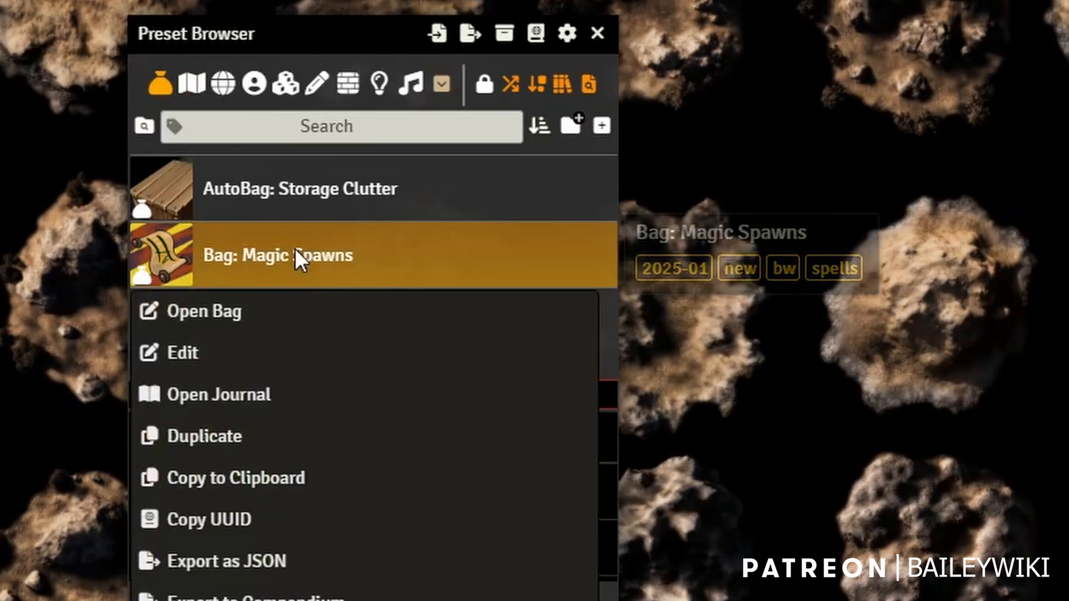
pyautogui.click(223, 311)
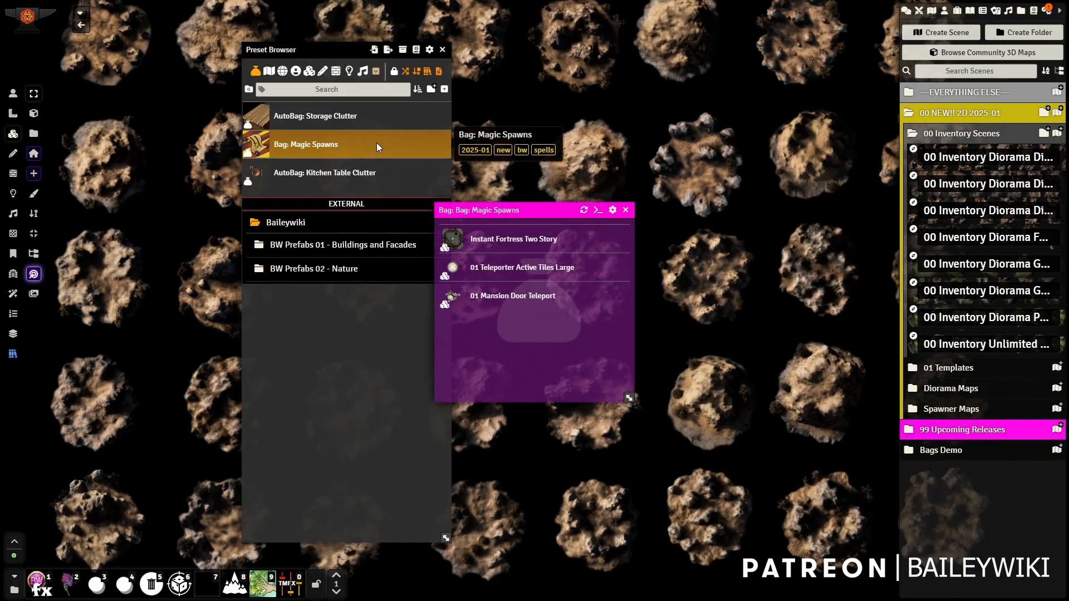
pyautogui.moveTo(527, 205); pyautogui.dragTo(667, 143)
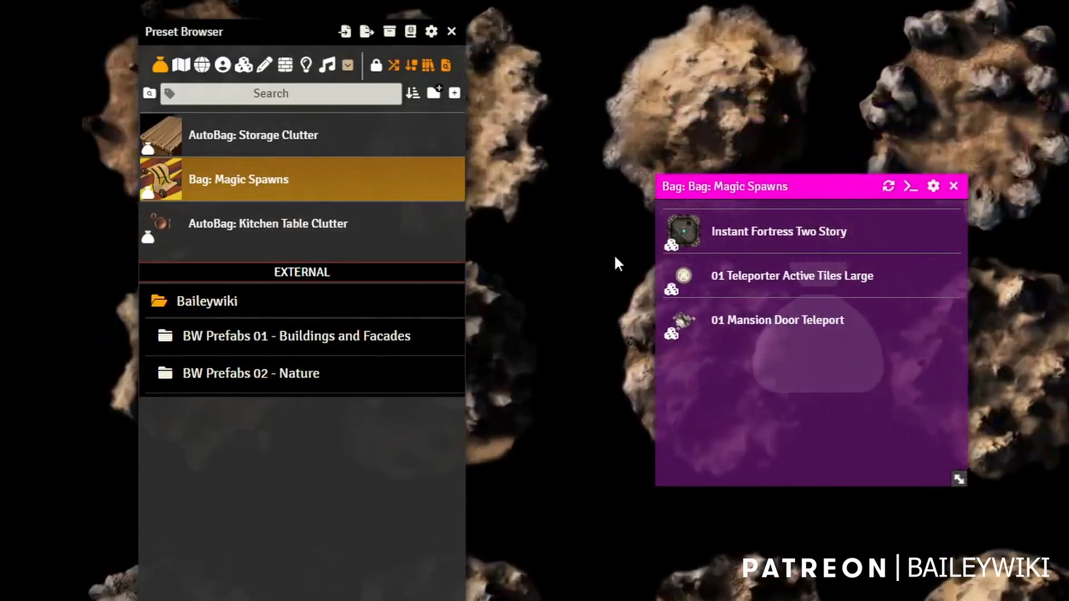
pyautogui.moveTo(786, 253); pyautogui.dragTo(637, 517)
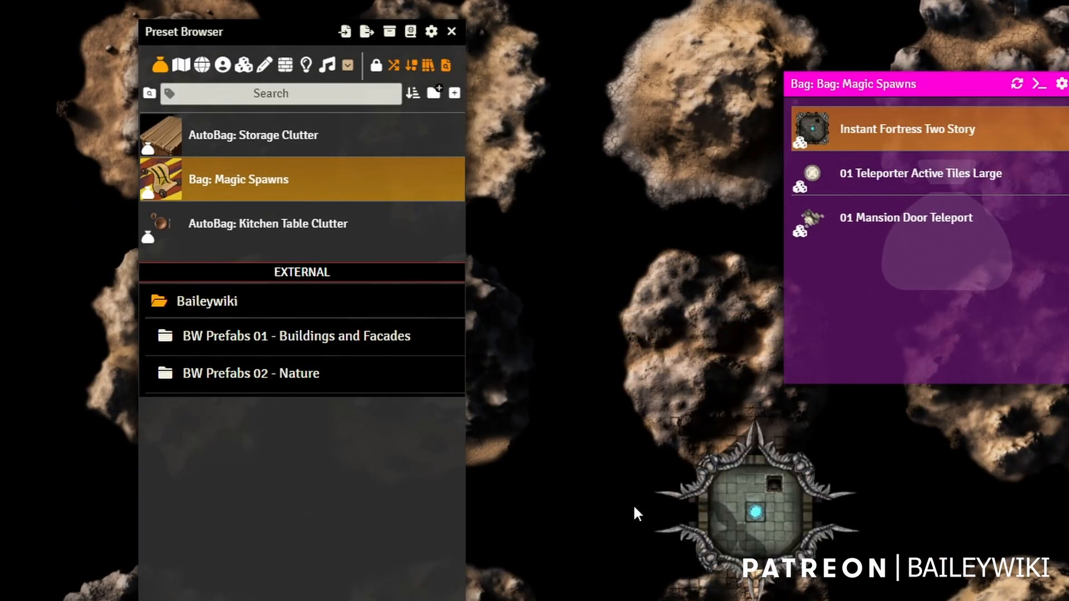
pyautogui.moveTo(767, 529); pyautogui.dragTo(596, 472)
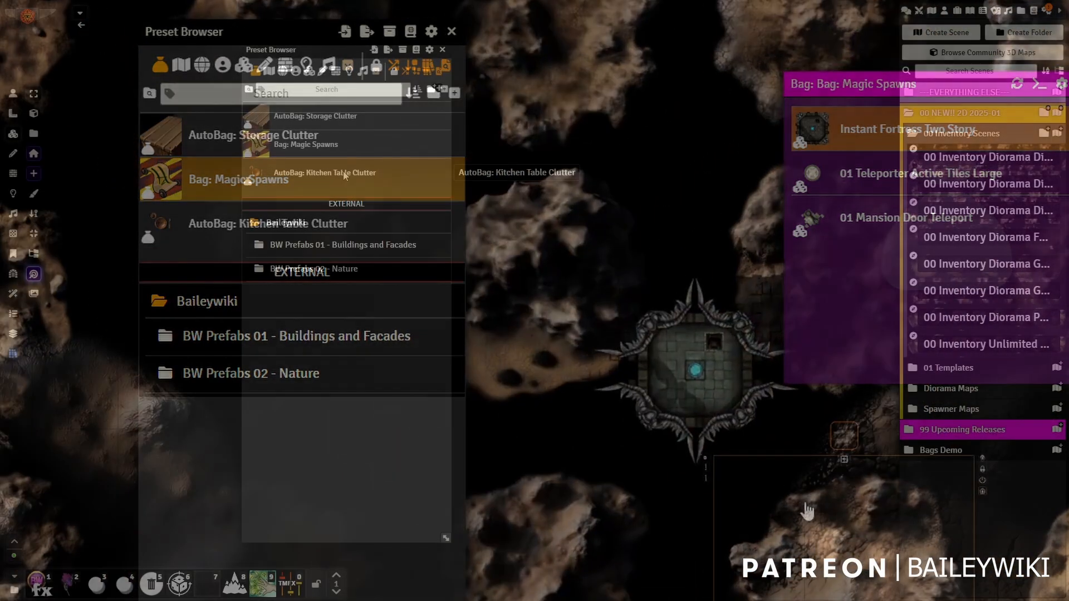
# Step: Open the AutoBag: Kitchen Table Clutter bag and bring up its search configuration
pyautogui.rightClick(343, 172)
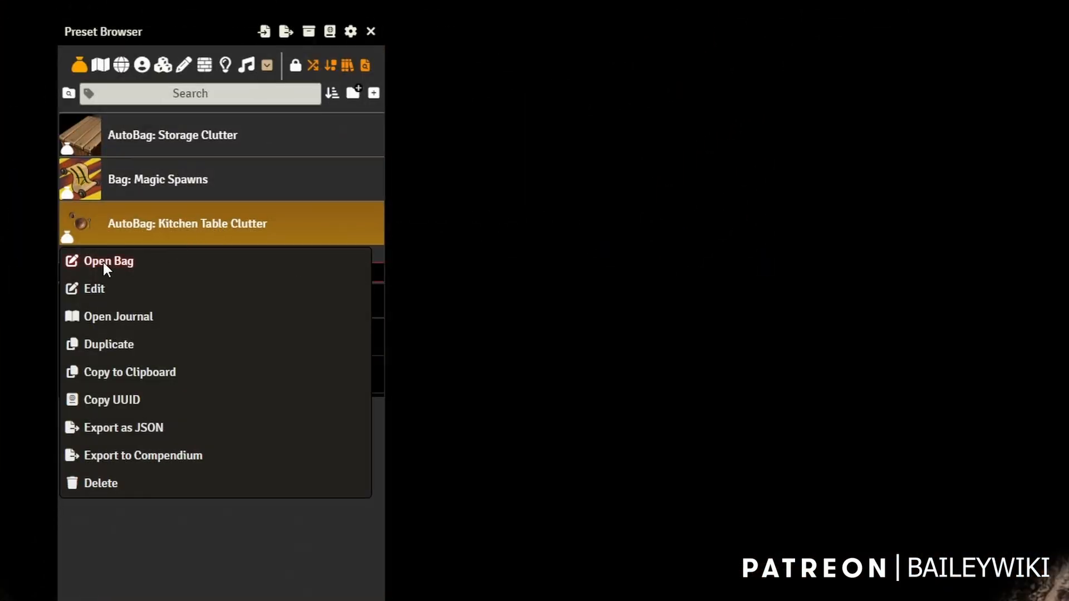
pyautogui.click(104, 263)
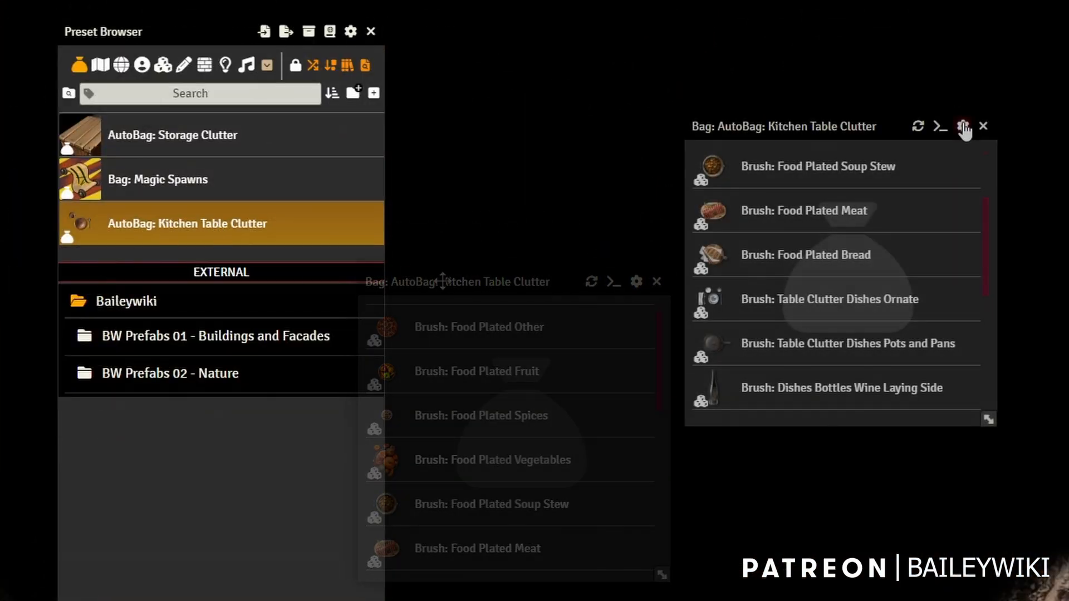
pyautogui.click(962, 126)
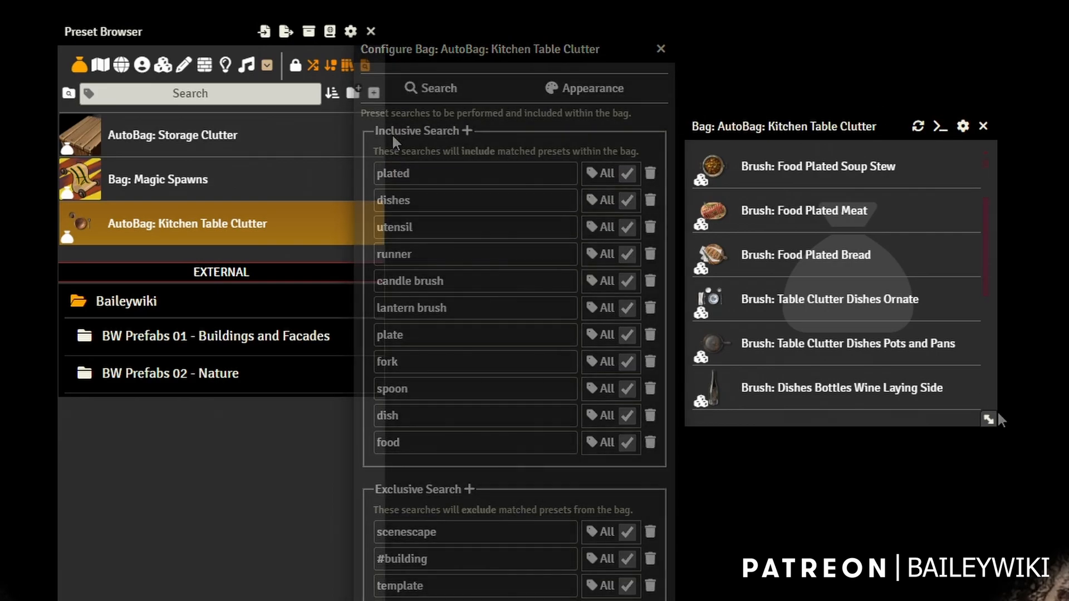
# Step: Enlarge the Kitchen Table Clutter bag's window and look through its brush, dish and cutlery presets
pyautogui.moveTo(988, 419); pyautogui.dragTo(1021, 600)
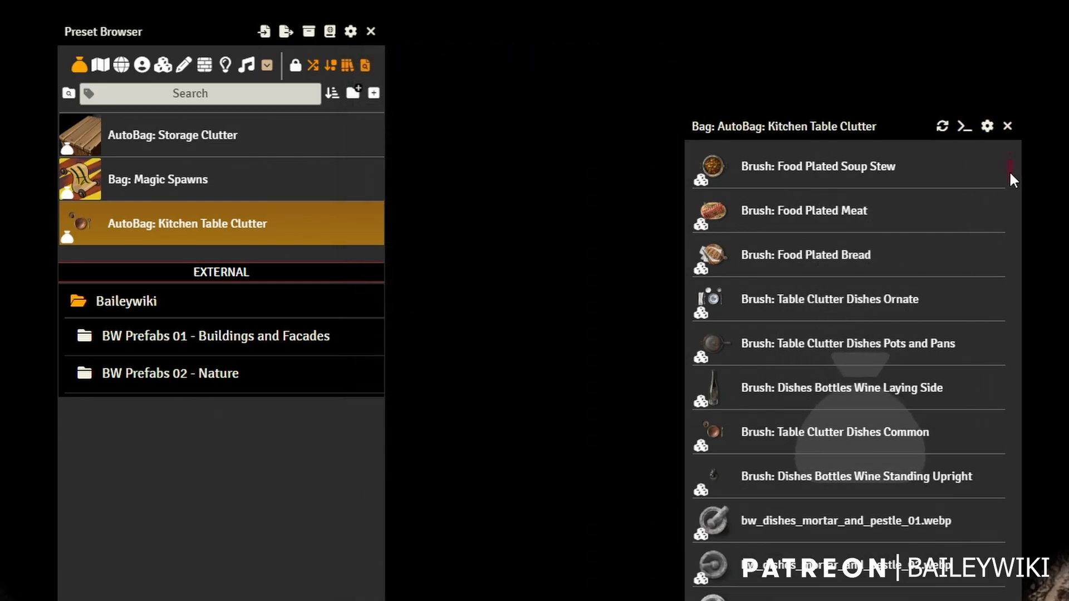
pyautogui.moveTo(1008, 161)
pyautogui.mouseDown()
pyautogui.moveTo(1013, 378)
pyautogui.moveTo(1012, 358)
pyautogui.mouseUp()
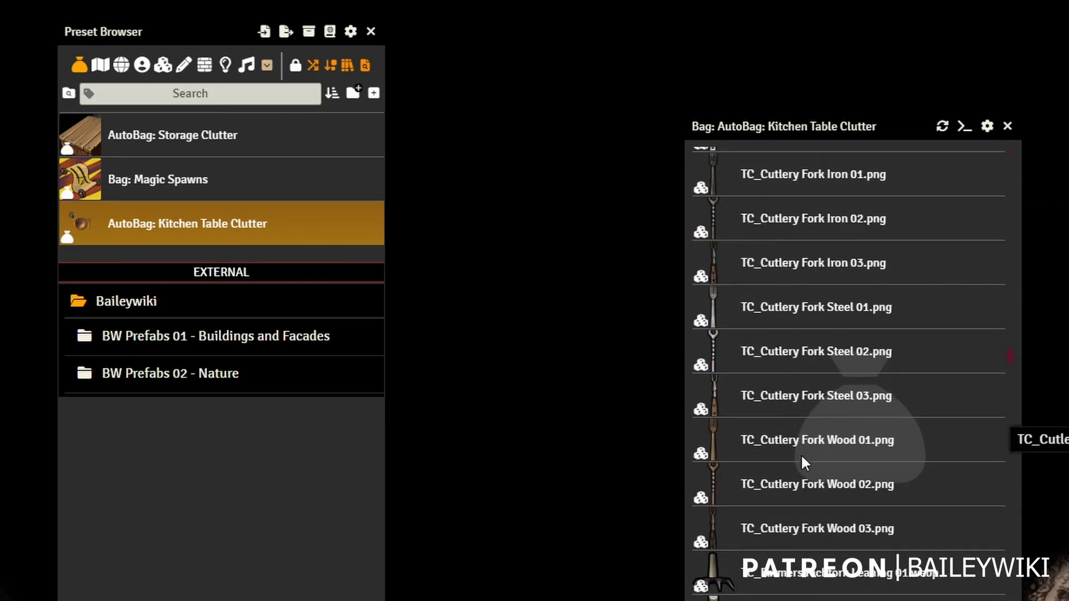
pyautogui.moveTo(1009, 354); pyautogui.dragTo(1014, 372)
pyautogui.moveTo(1014, 372); pyautogui.dragTo(1010, 376)
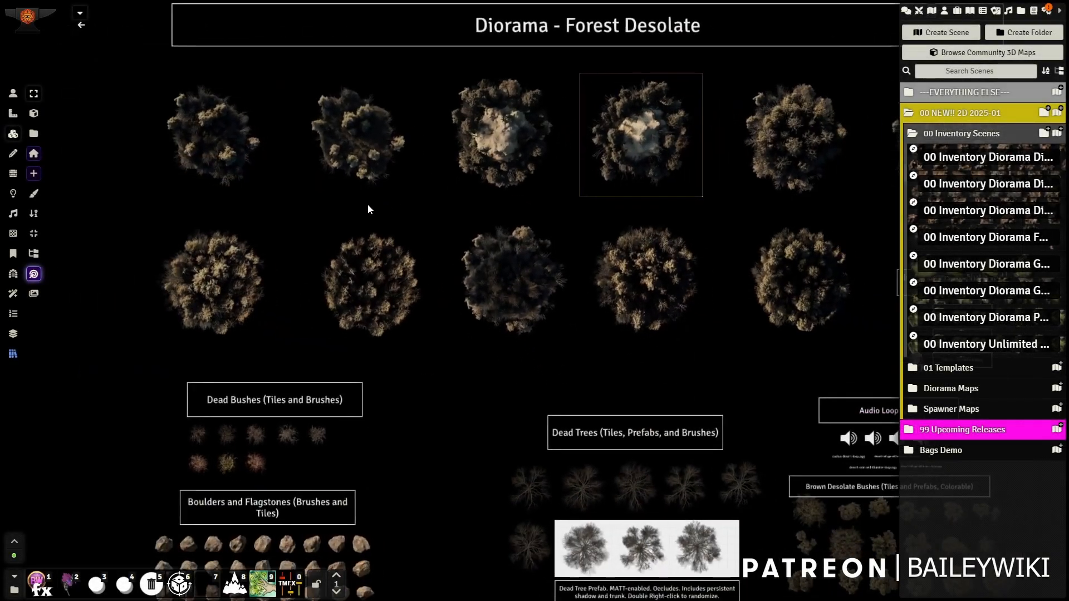
# Step: Spawn the Diorama Tile Spawner - Desolate Diorama TMFX Adjust preset, scaled up, in the Forest Desolate inventory scene
pyautogui.click(10, 358)
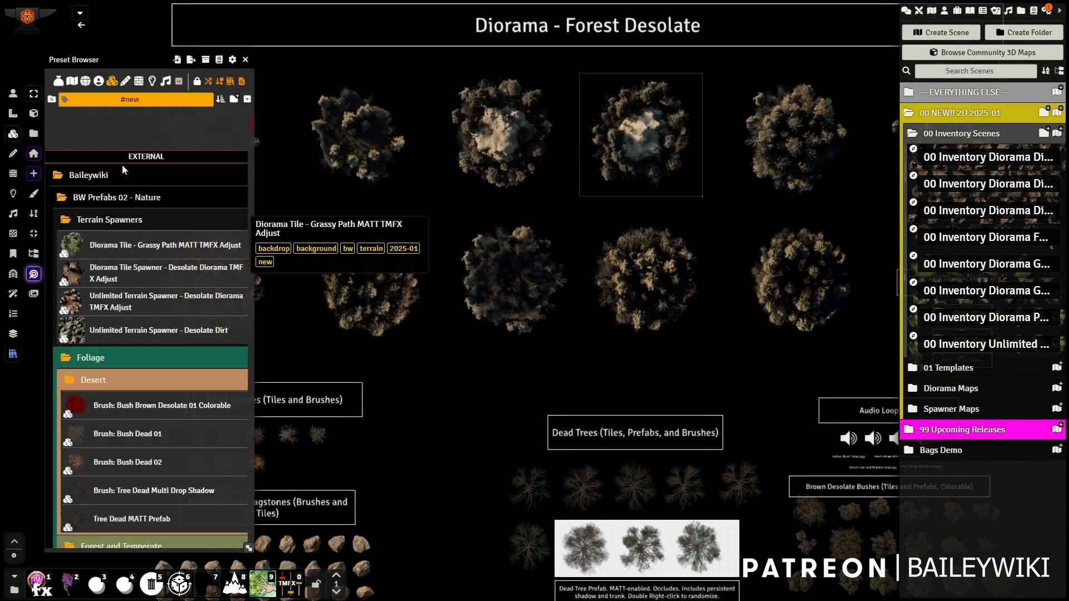
pyautogui.click(156, 273)
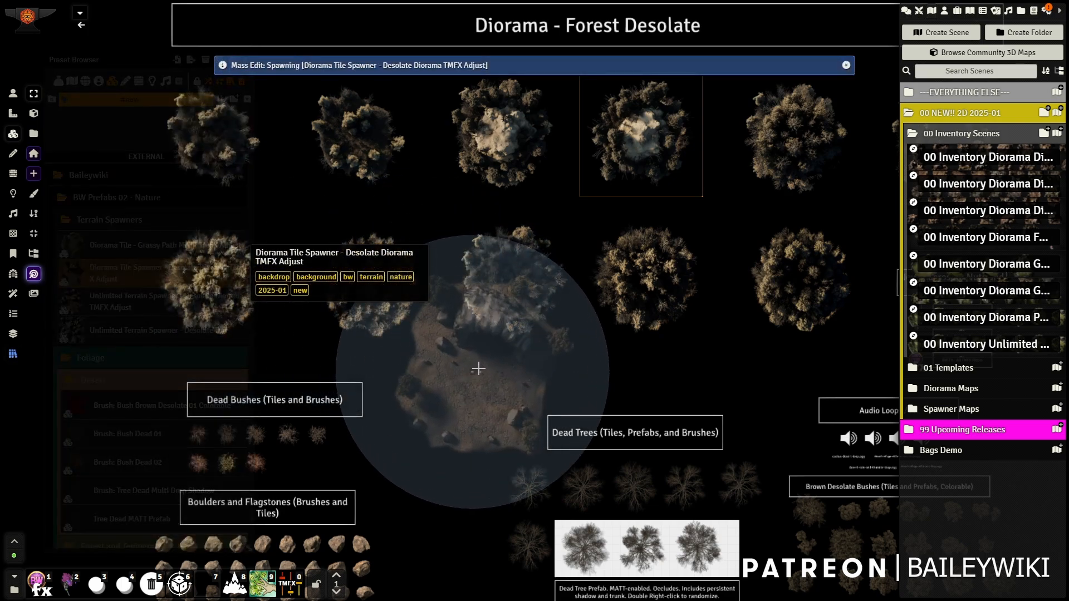
pyautogui.scroll(18, 473, 374)
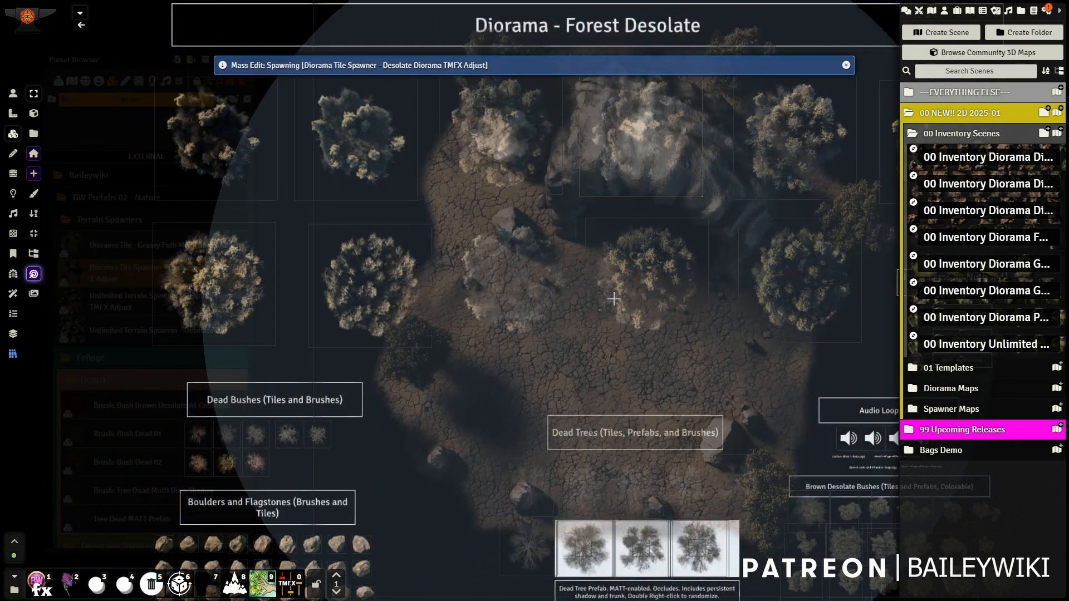
pyautogui.click(482, 336)
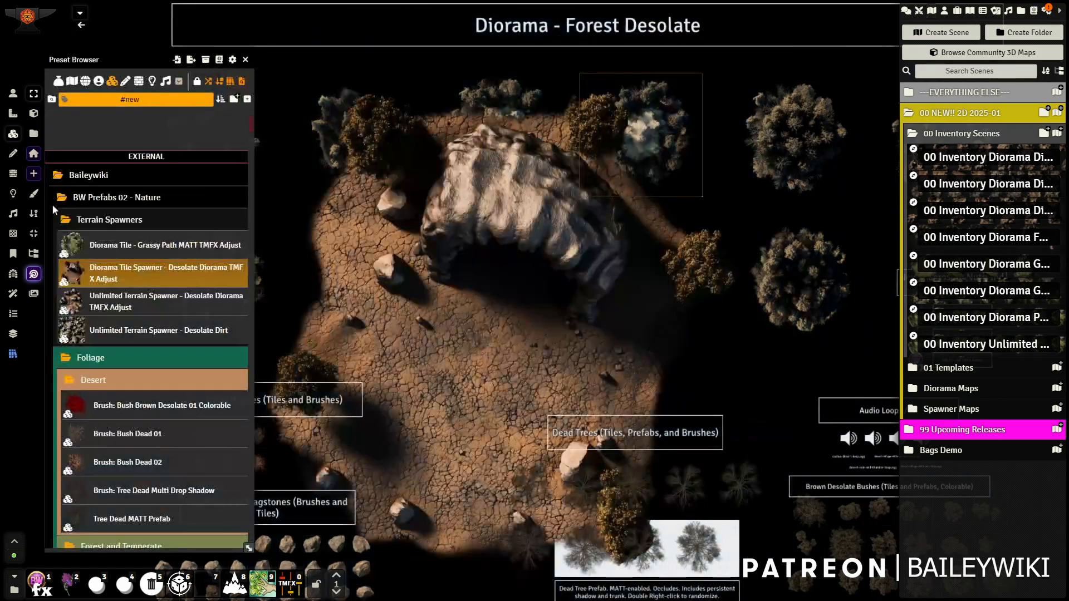
# Step: With the token controls active, open the spawned diorama tile's options and randomize its terrain image several times
pyautogui.click(12, 95)
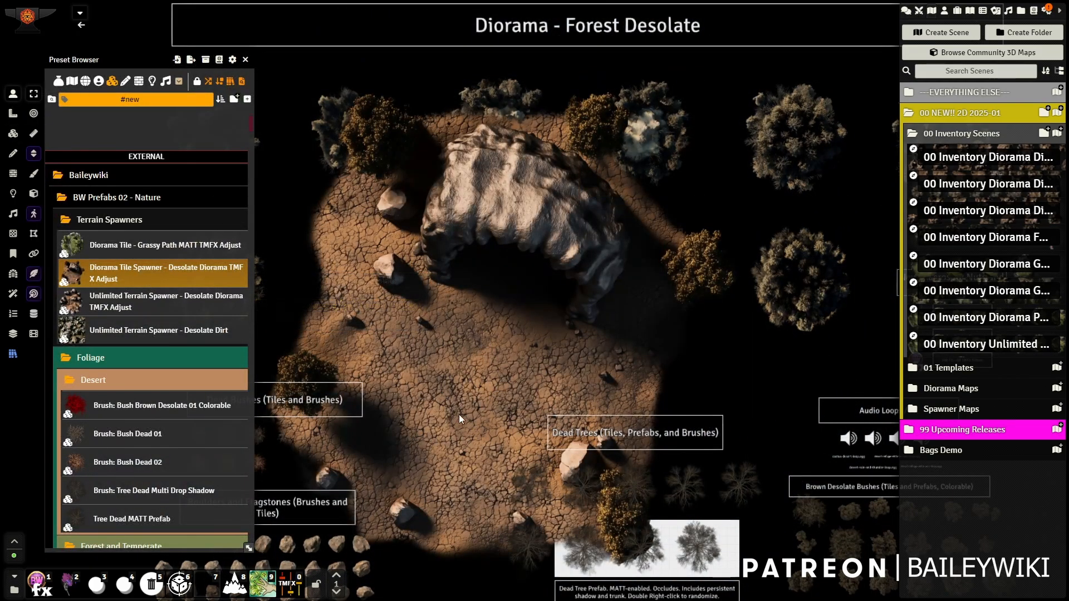
pyautogui.click(469, 380)
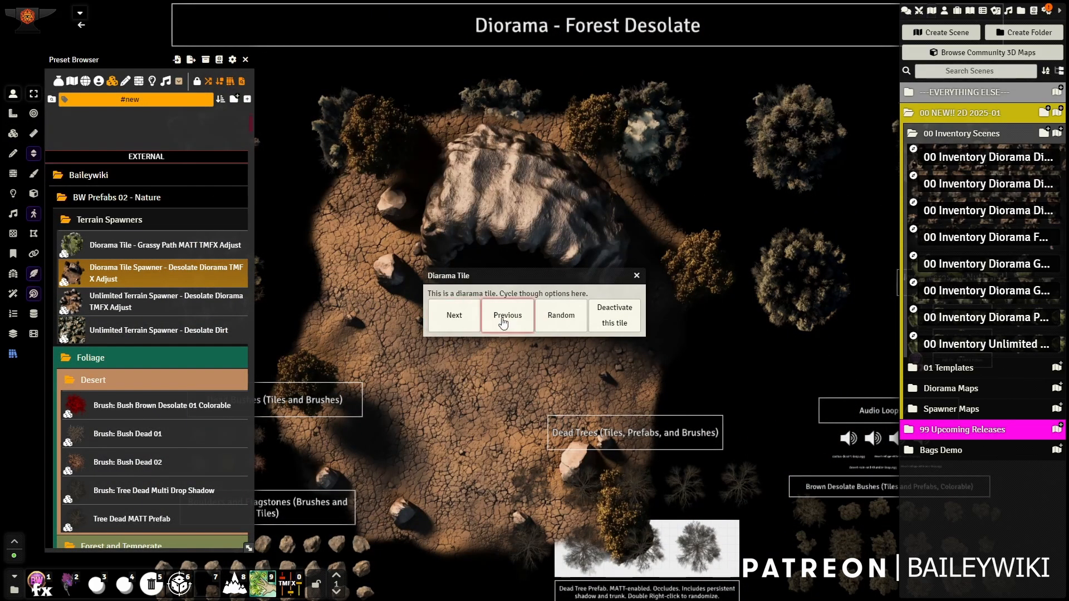
pyautogui.click(551, 326)
pyautogui.click(554, 325)
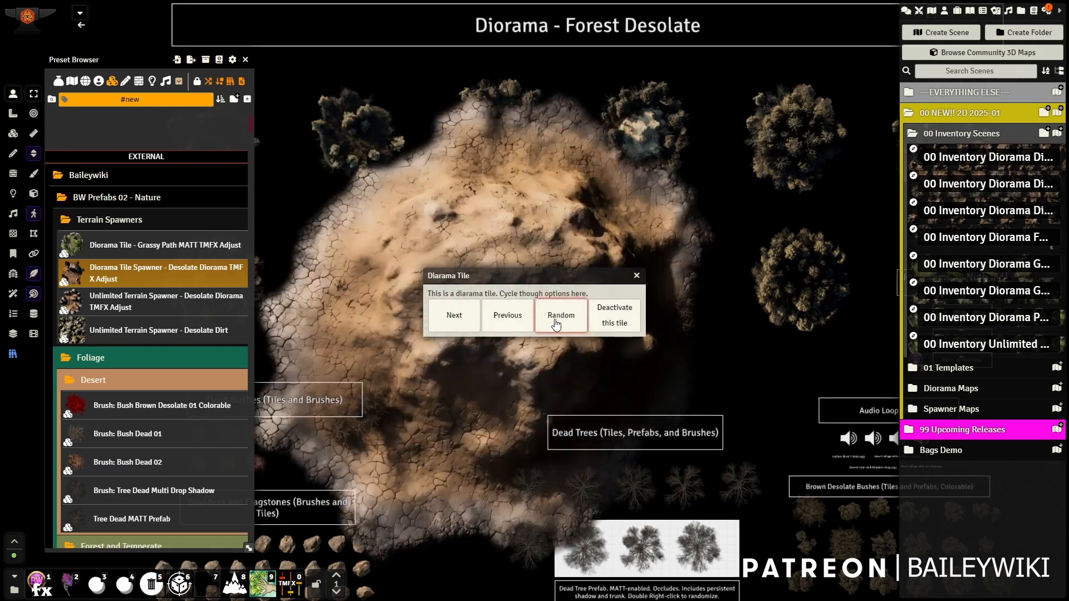
pyautogui.click(557, 324)
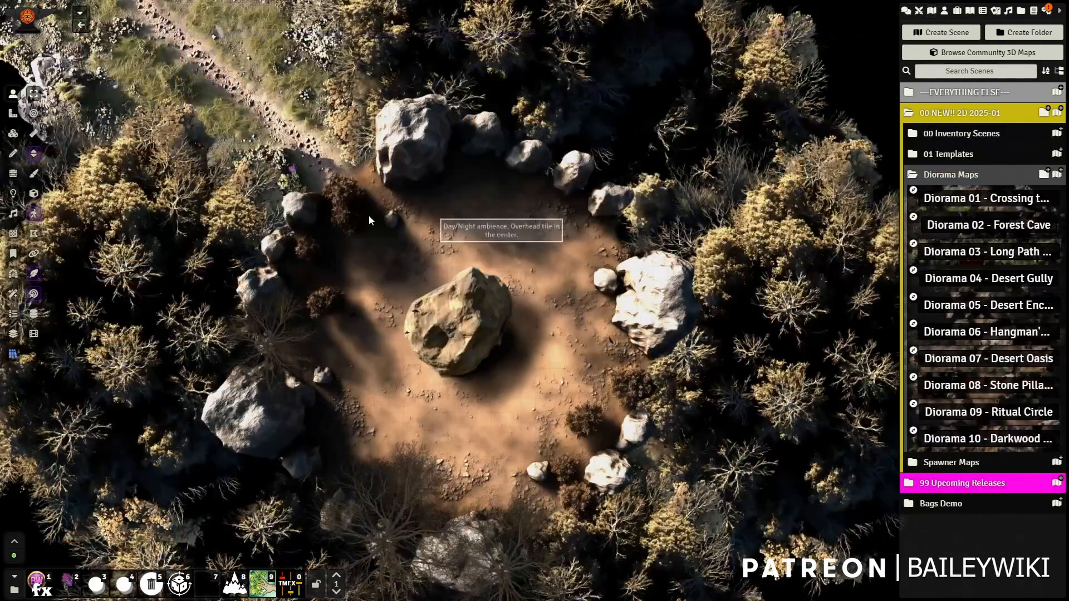
# Step: Examine the druid circle diorama map as a whole and the boulder clearing at its center
pyautogui.scroll(-5, 500, 313)
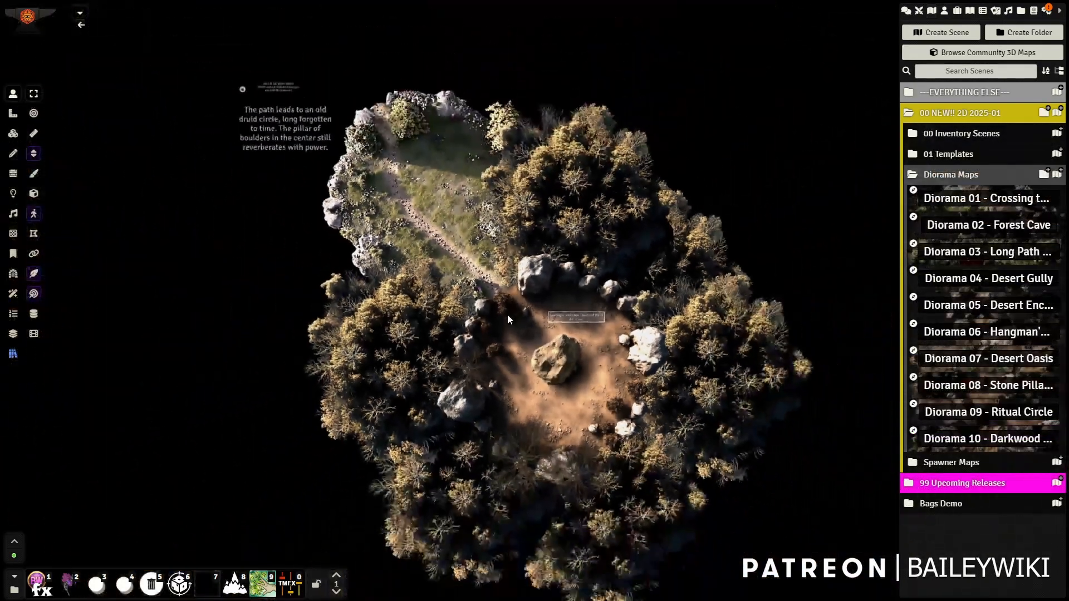
pyautogui.moveTo(611, 423); pyautogui.dragTo(594, 303)
pyautogui.scroll(5, 594, 304)
pyautogui.scroll(3, 576, 199)
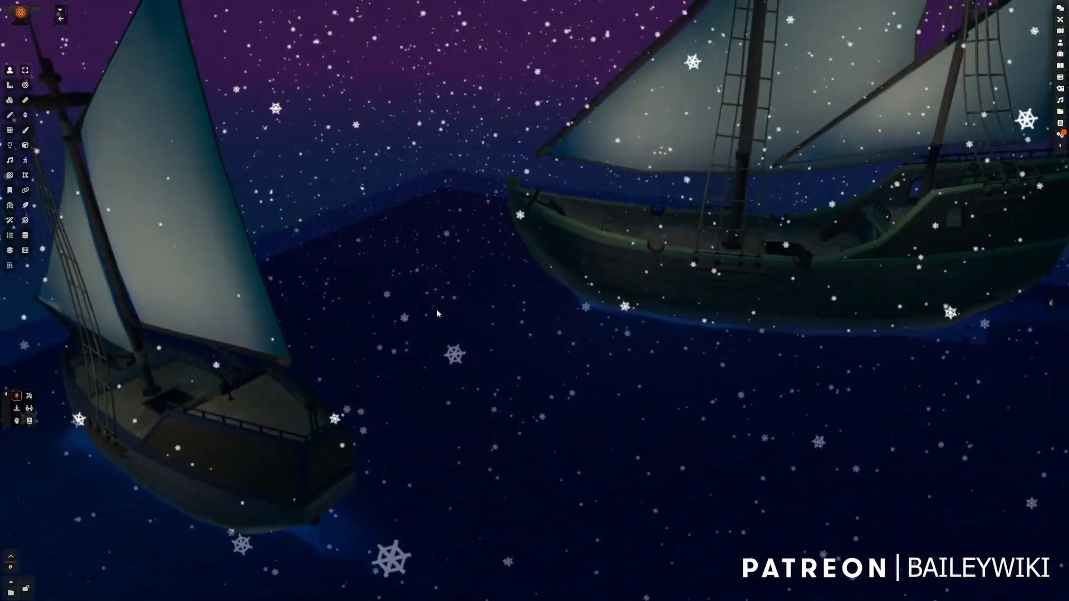
# Step: Examine the 3D scene with sailing ships and the one with rows of snowy townhouses from several angles
pyautogui.moveTo(436, 310); pyautogui.dragTo(374, 338)
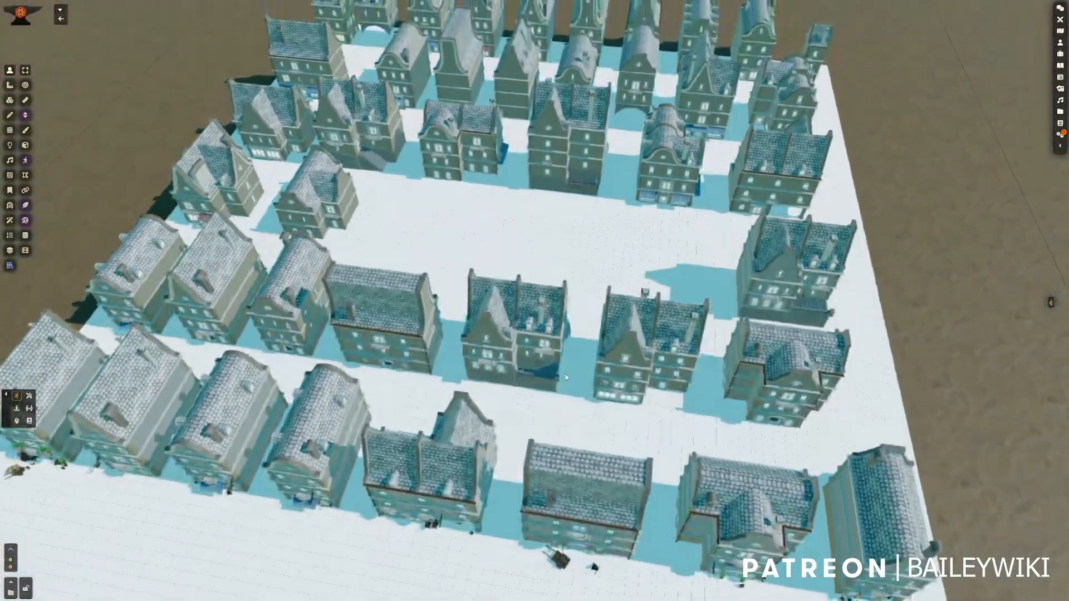
pyautogui.scroll(2, 565, 376)
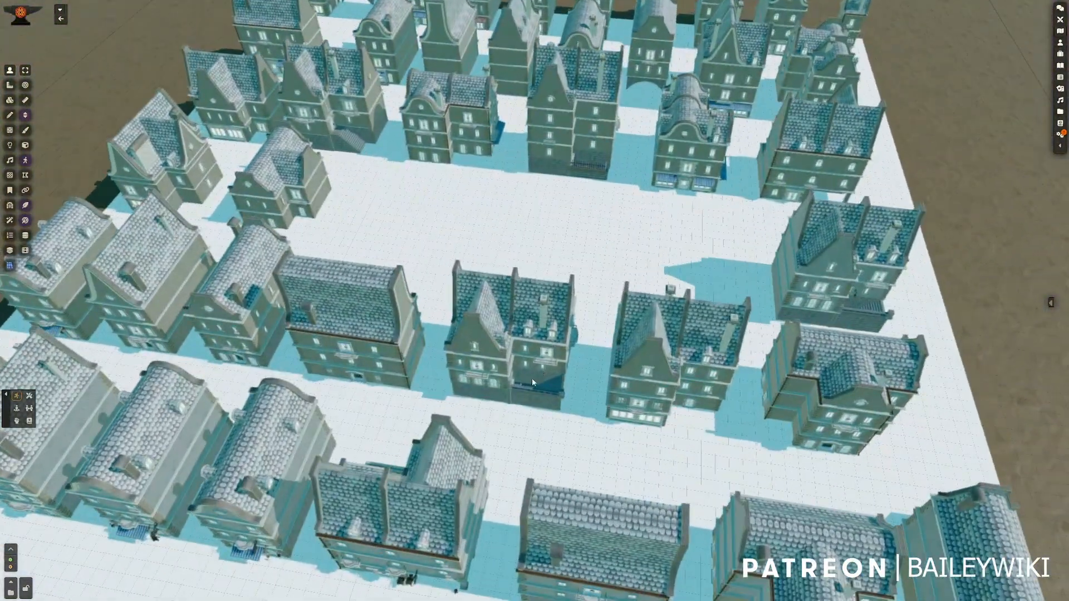
pyautogui.moveTo(537, 373); pyautogui.dragTo(490, 423)
pyautogui.moveTo(112, 510); pyautogui.dragTo(437, 273)
pyautogui.moveTo(623, 335); pyautogui.dragTo(338, 354)
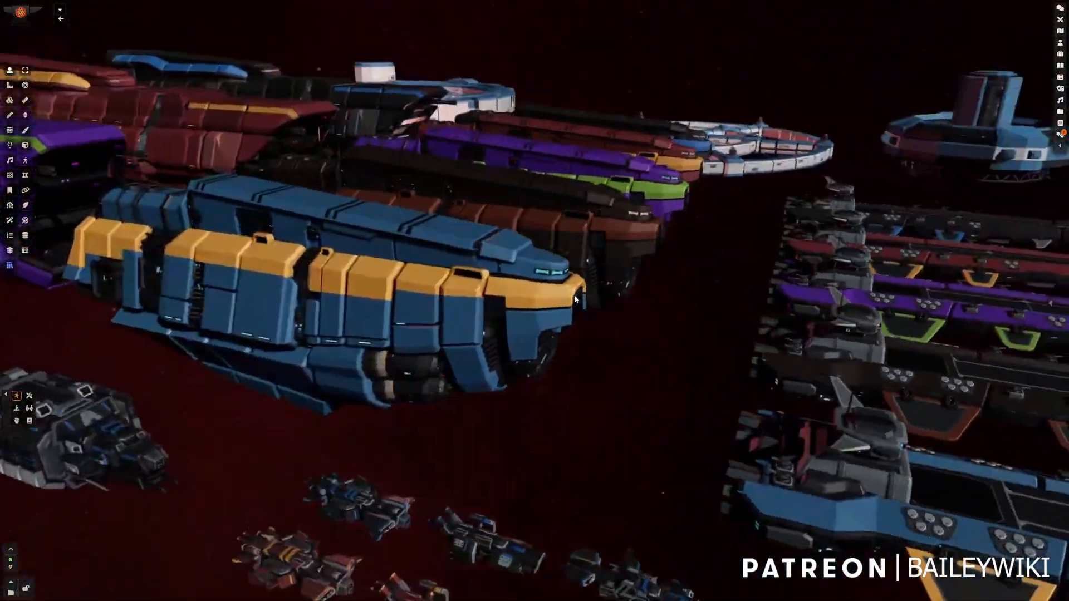
# Step: Examine the 3D spaceship collection and the rooms and corridors of the sci-fi station interior
pyautogui.moveTo(575, 297); pyautogui.dragTo(635, 308)
pyautogui.moveTo(844, 331); pyautogui.dragTo(322, 320)
pyautogui.moveTo(724, 502); pyautogui.dragTo(561, 442)
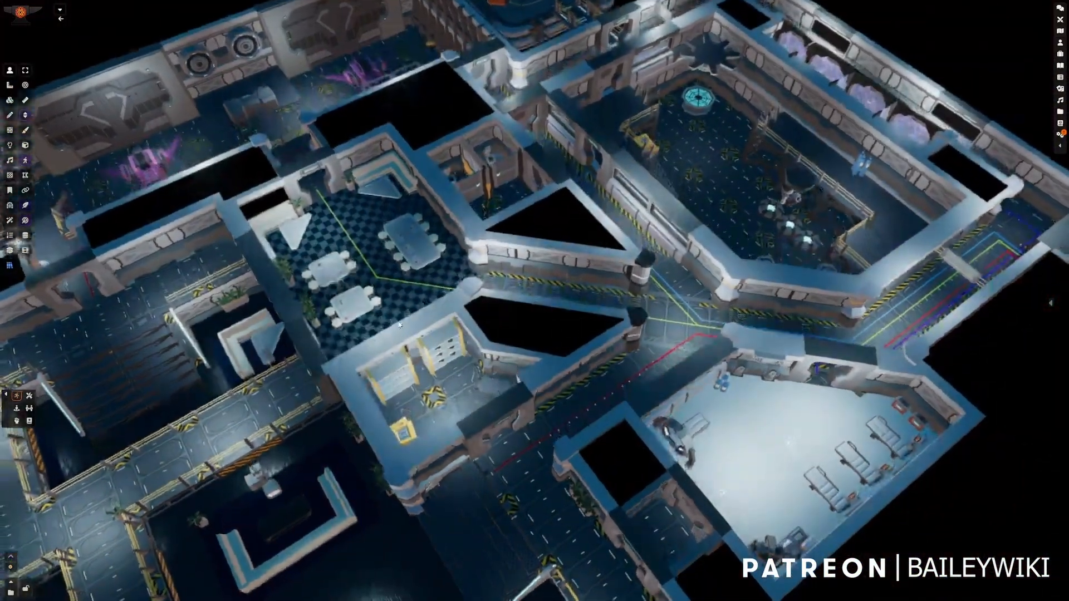
pyautogui.moveTo(398, 325); pyautogui.dragTo(529, 300)
pyautogui.moveTo(479, 479); pyautogui.dragTo(462, 326)
pyautogui.scroll(2, 425, 434)
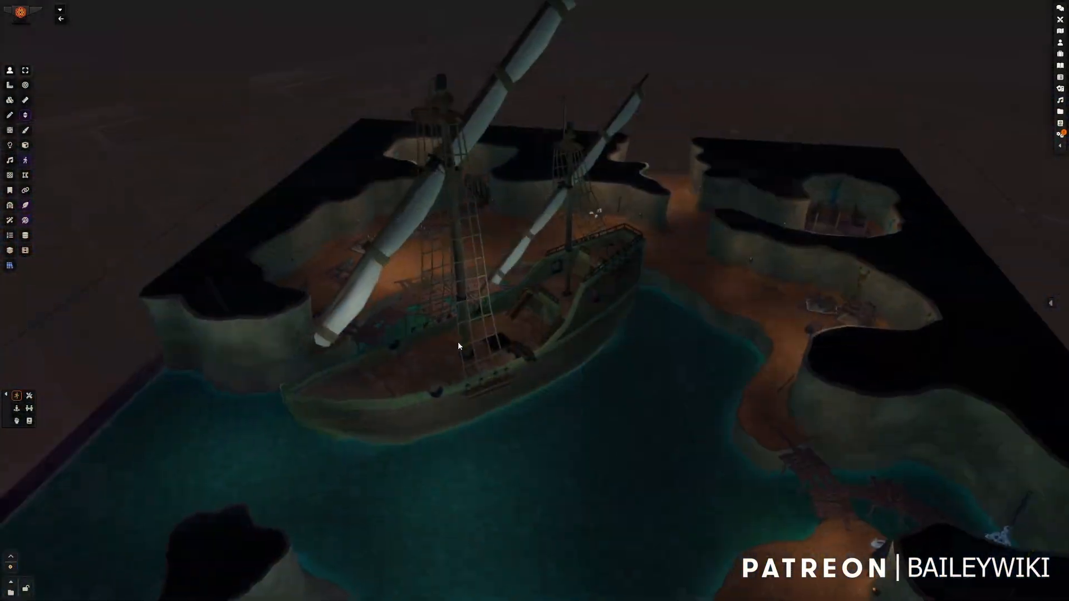
# Step: Examine the pirate cove's moored ship and the furnished cave room with bookshelves, table and hammock up close
pyautogui.moveTo(458, 342); pyautogui.dragTo(567, 374)
pyautogui.scroll(3, 470, 392)
pyautogui.scroll(2, 471, 394)
pyautogui.scroll(3, 464, 384)
pyautogui.scroll(3, 568, 374)
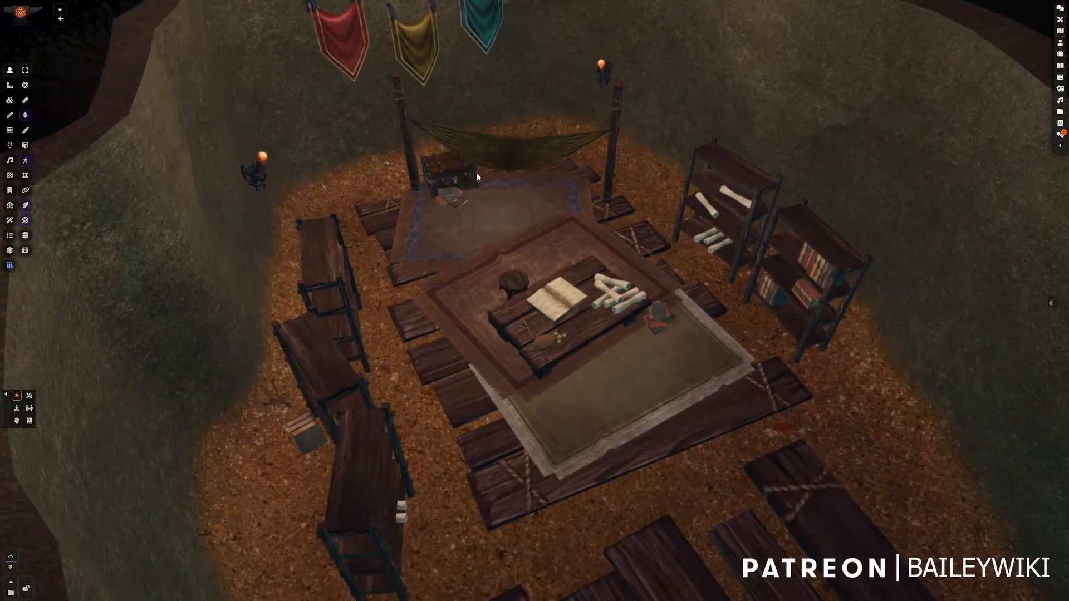
pyautogui.moveTo(680, 309); pyautogui.dragTo(623, 283)
pyautogui.scroll(3, 622, 283)
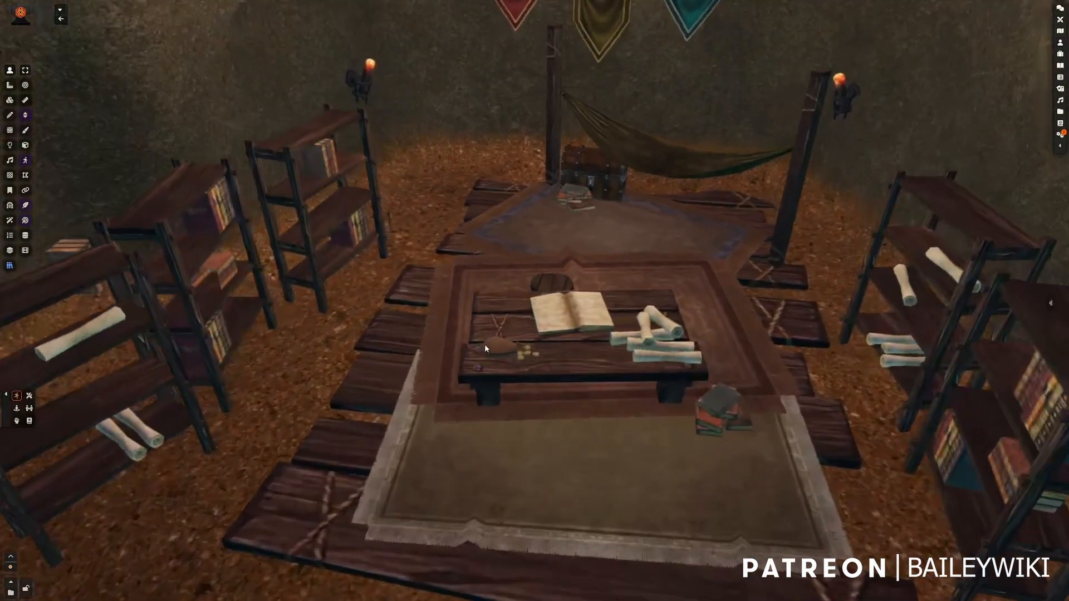
pyautogui.scroll(-3, 336, 319)
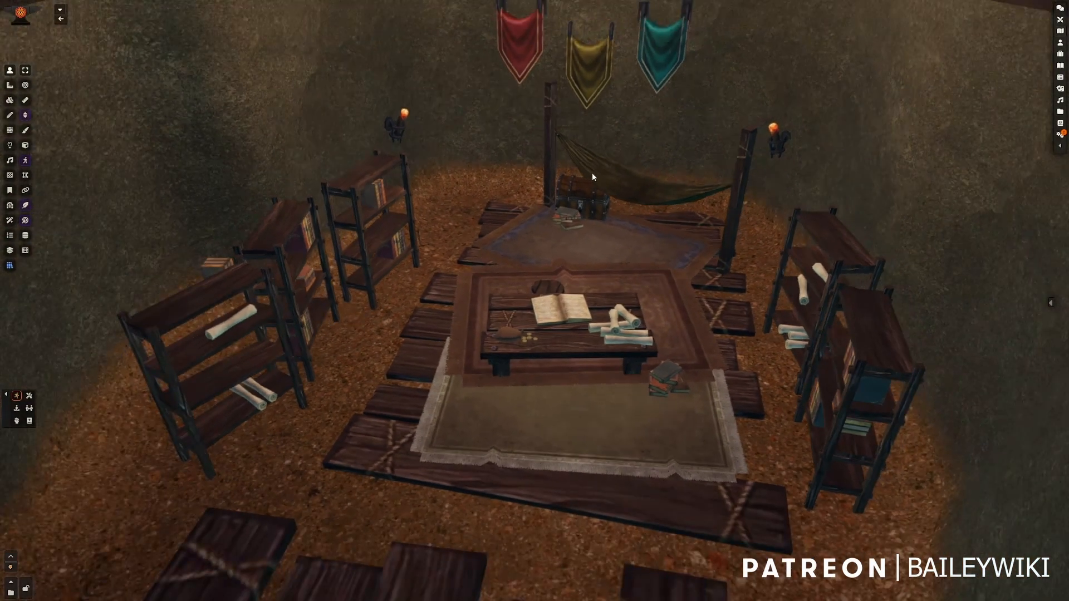
pyautogui.scroll(-3, 586, 176)
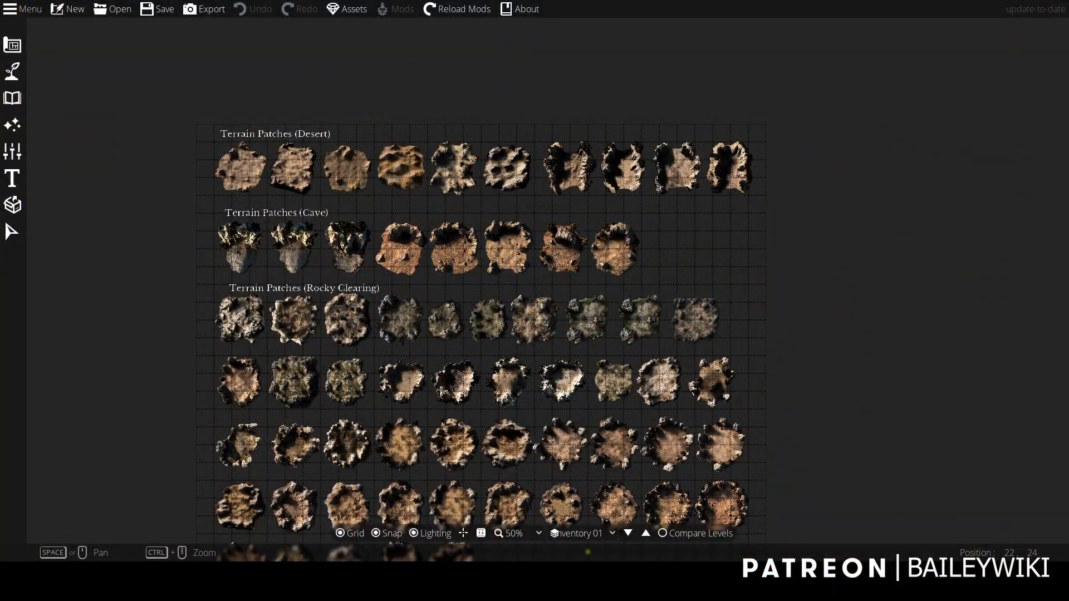
# Step: Switch to Dungeondraft and examine the desert, cave and rocky clearing terrain patches on the inventory map
pyautogui.click(812, 307)
pyautogui.moveTo(281, 319); pyautogui.dragTo(328, 361)
pyautogui.scroll(3, 290, 229)
pyautogui.scroll(-2, 451, 217)
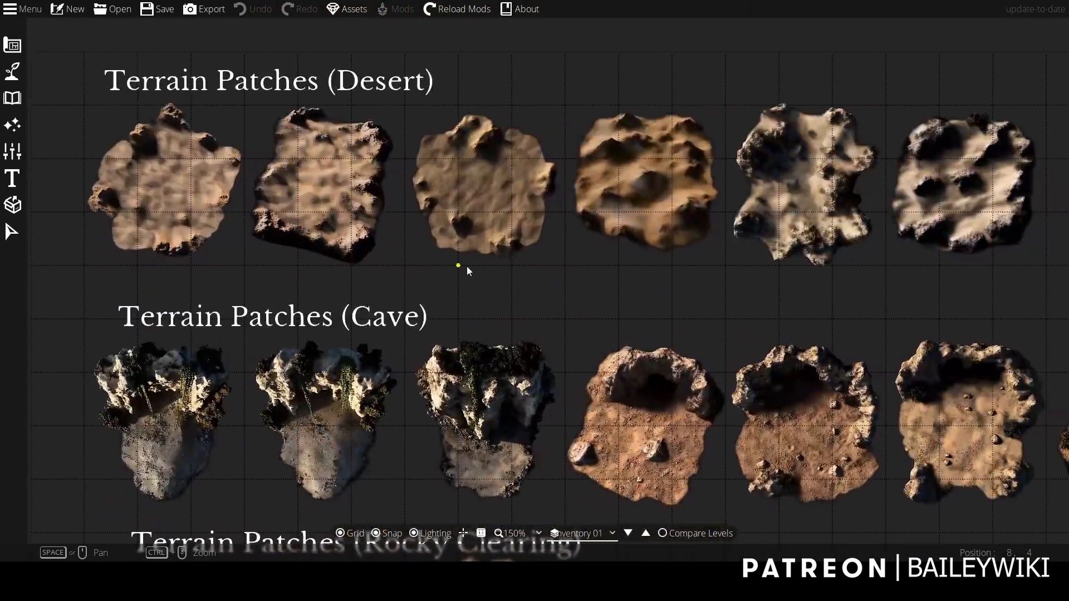
pyautogui.moveTo(485, 358); pyautogui.dragTo(347, 364)
pyautogui.scroll(-2, 647, 269)
pyautogui.scroll(1, 657, 317)
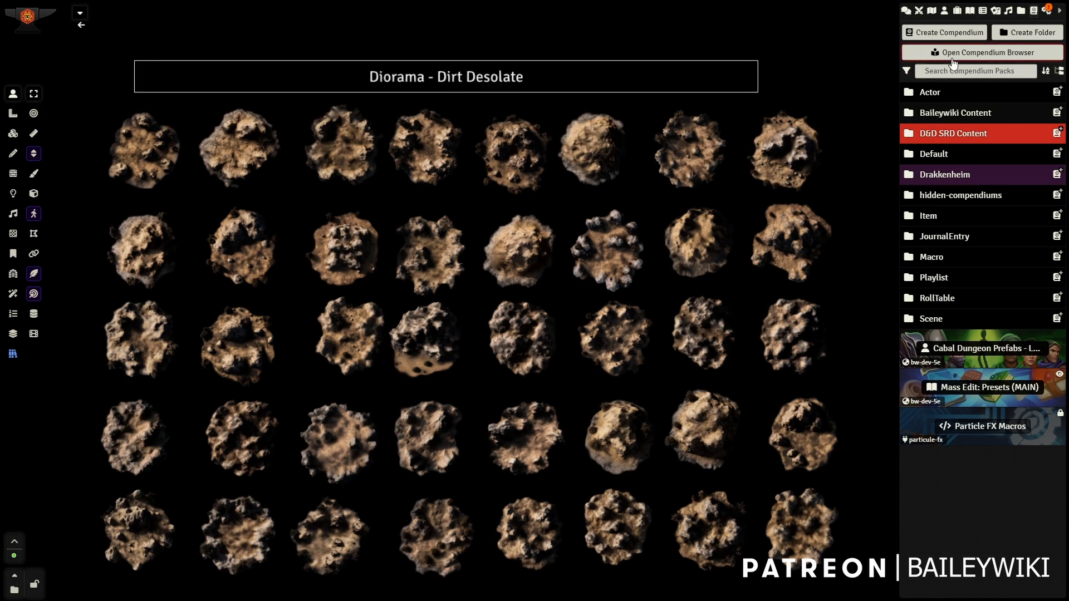
# Step: Switch back to Foundry VTT, filter the compendium packs by "2d" and open the Baileywiki 2D Scenes compendium
pyautogui.write('2s')
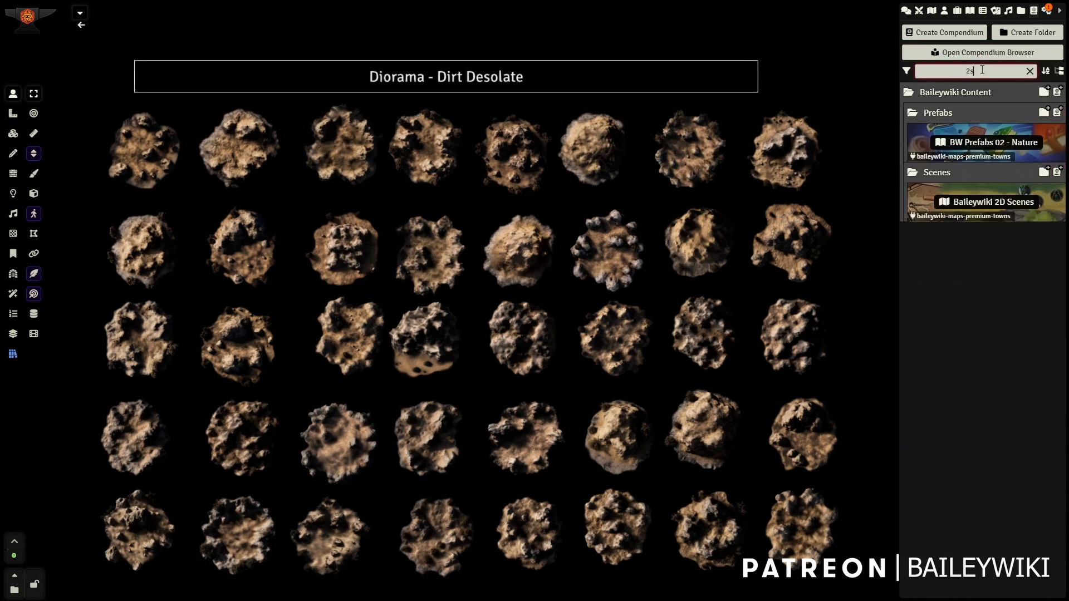
pyautogui.write('d')
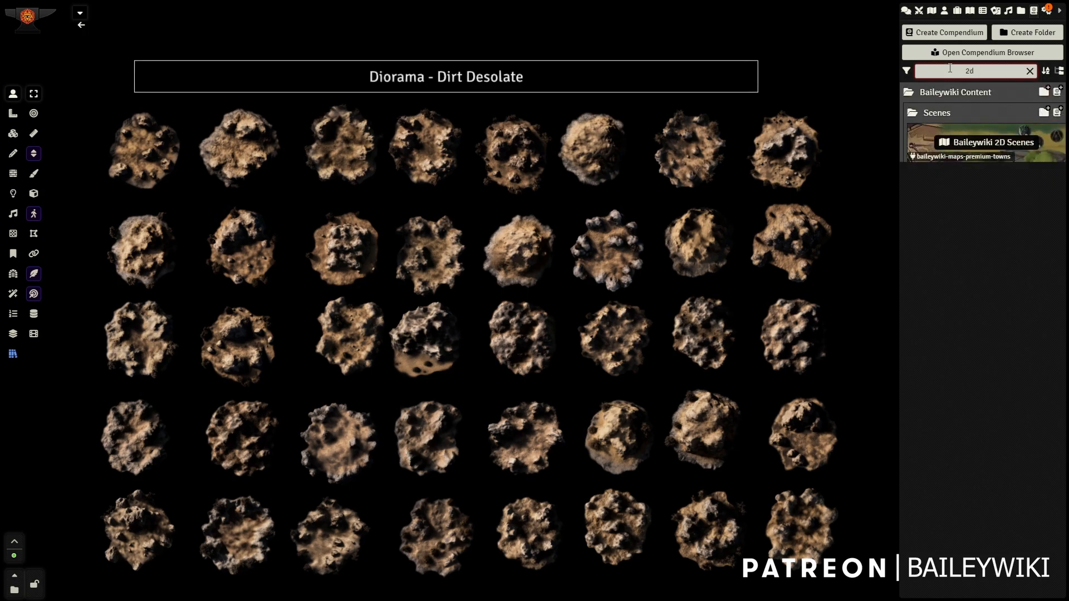
pyautogui.click(980, 144)
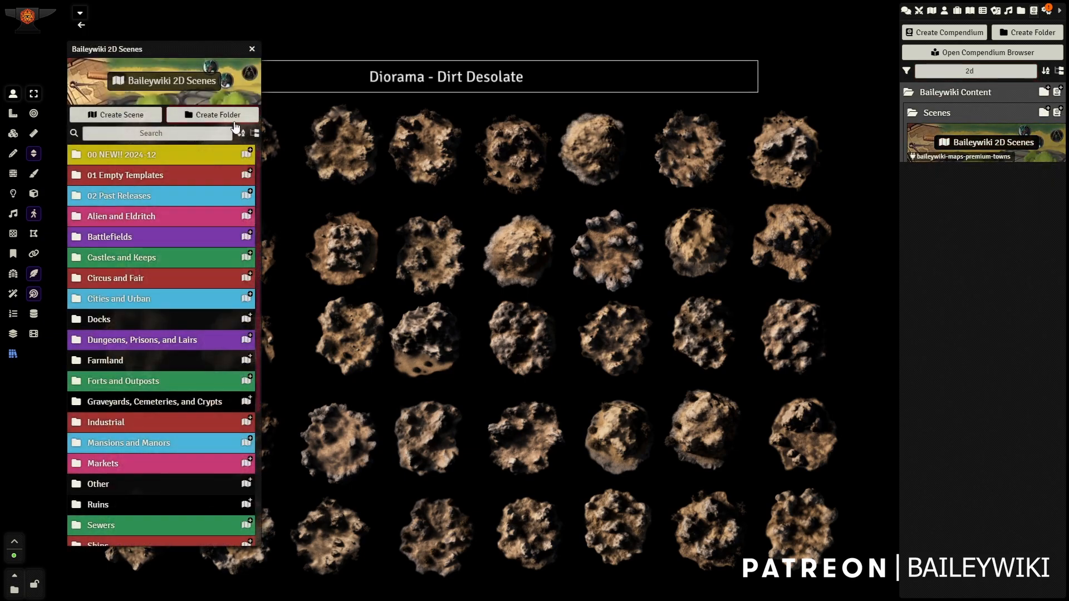
# Step: Close the 2D scenes compendium, filter the packs by "3d", look through the Baileywiki 3D Scenes compendium and close it
pyautogui.click(252, 50)
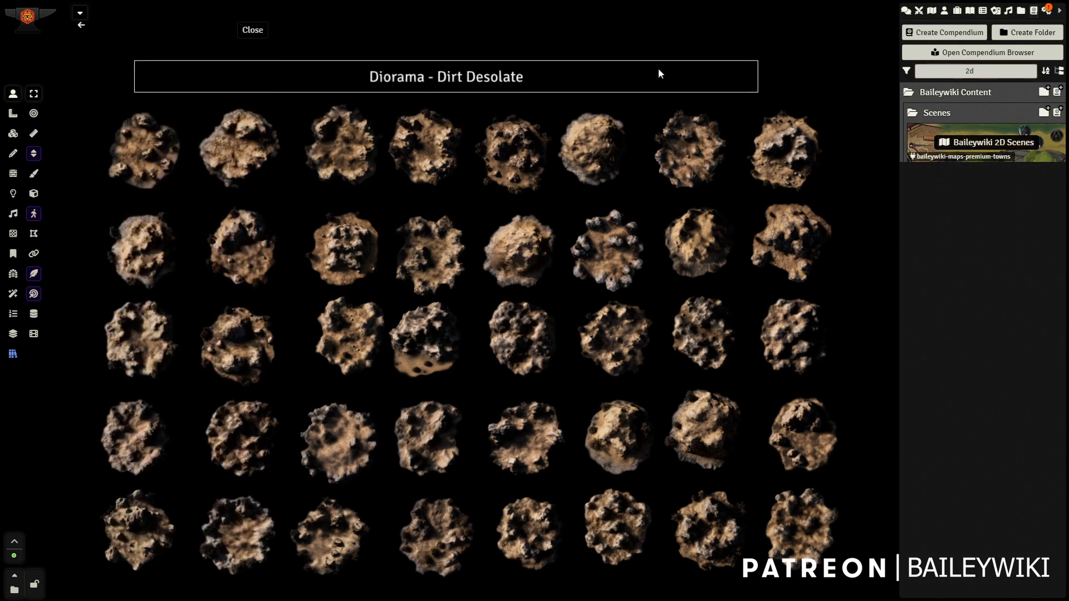
pyautogui.doubleClick(956, 70)
pyautogui.write('3d')
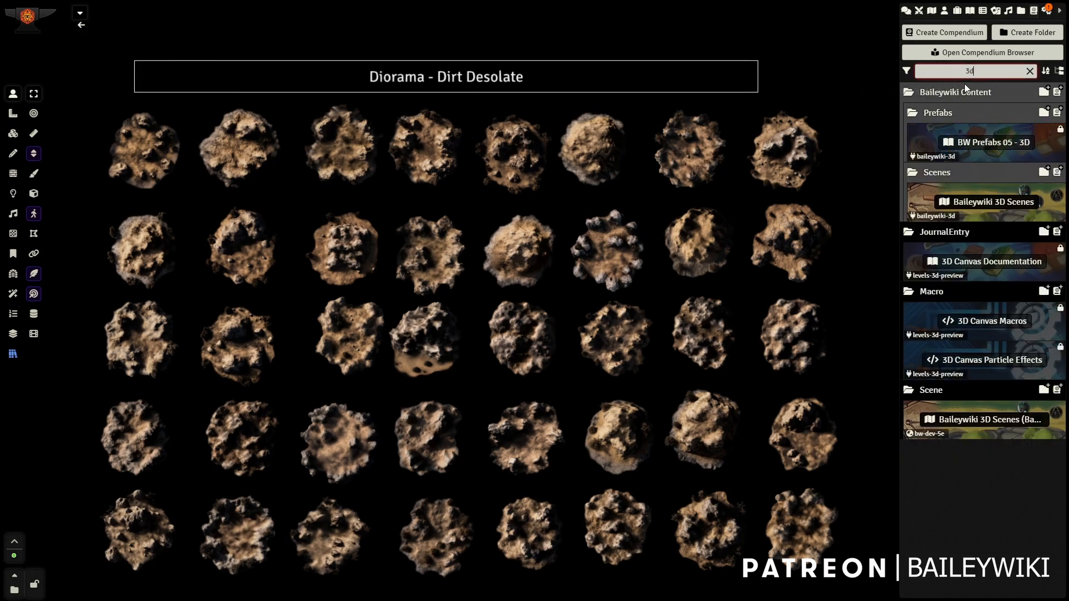
pyautogui.click(981, 203)
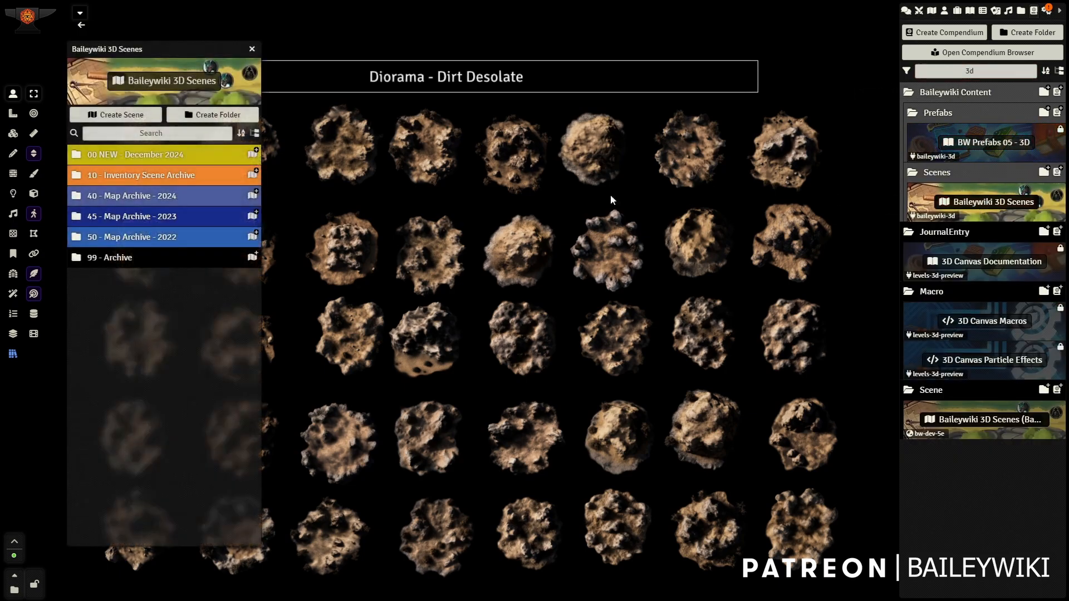
pyautogui.click(252, 49)
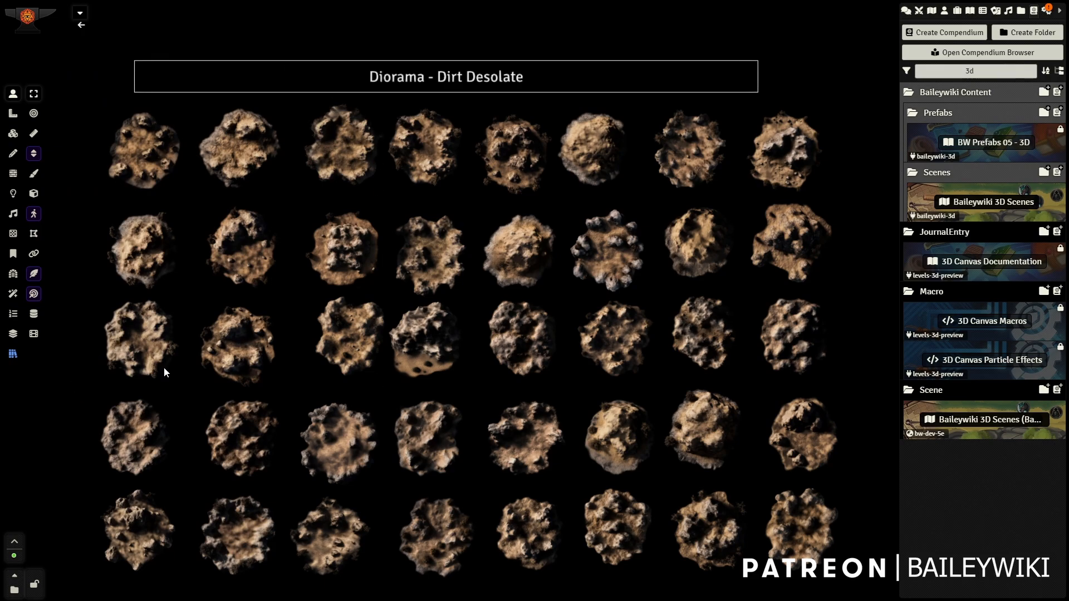
pyautogui.scroll(3, 239, 369)
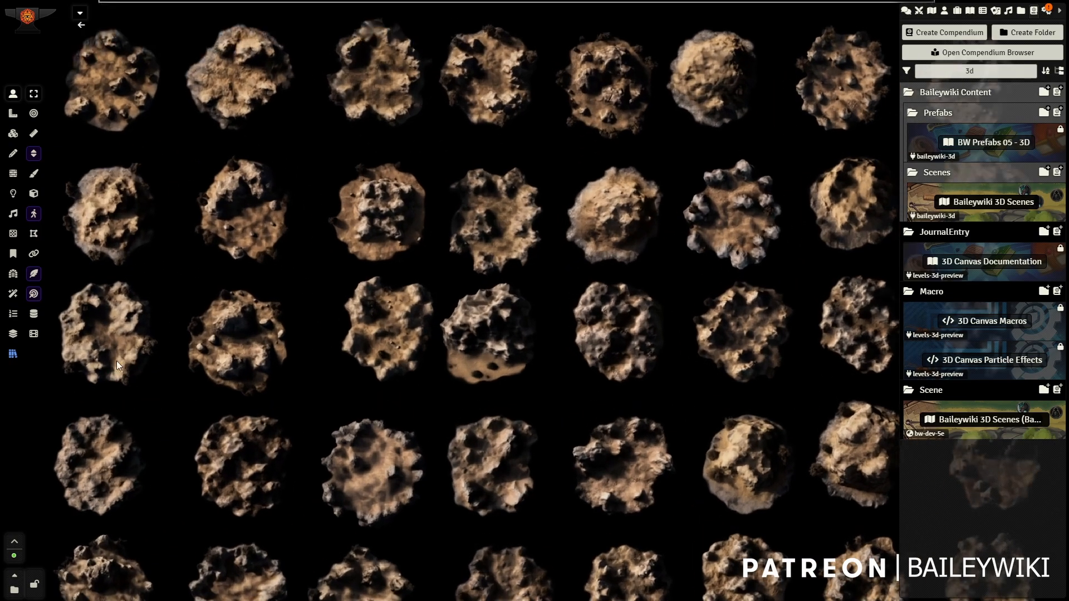
# Step: Open the Preset Browser, show all placeable types filtered by "#new" and browse the new terrain, foliage, boulder and bush presets
pyautogui.click(12, 354)
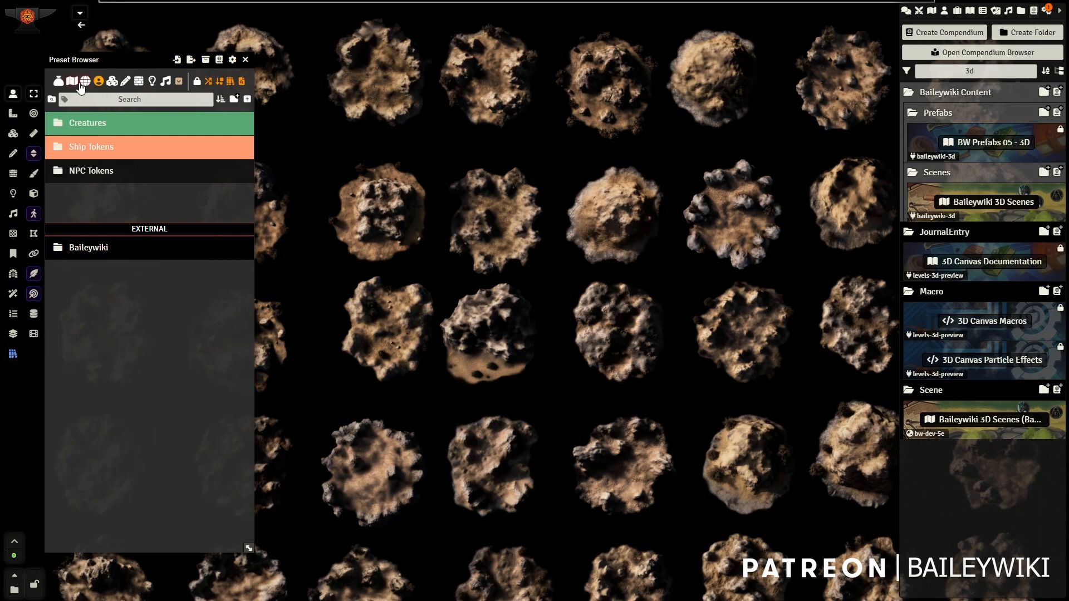
pyautogui.click(86, 83)
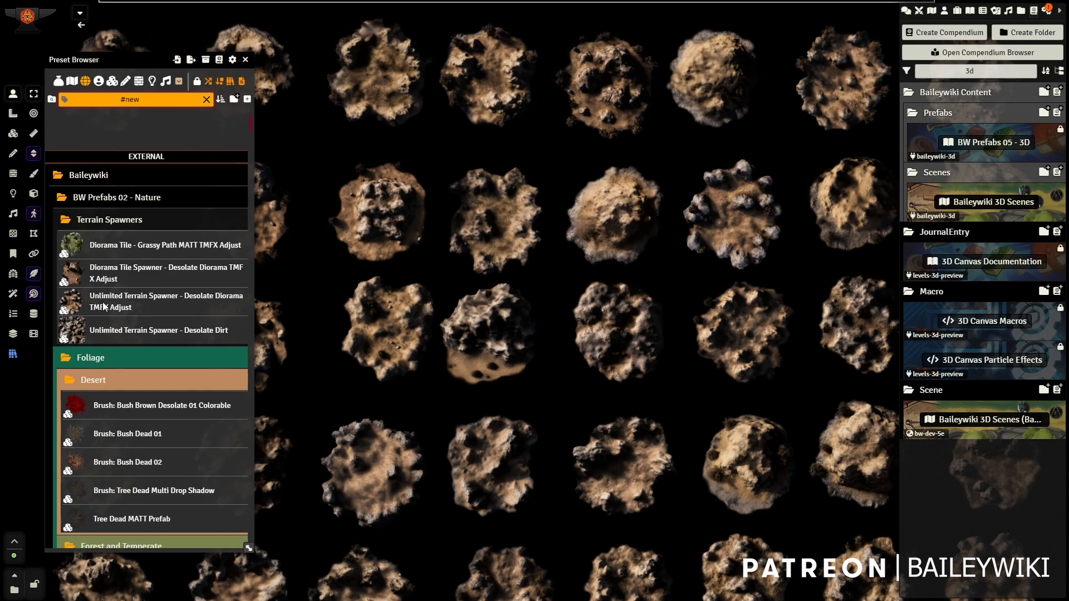
pyautogui.scroll(-15, 147, 497)
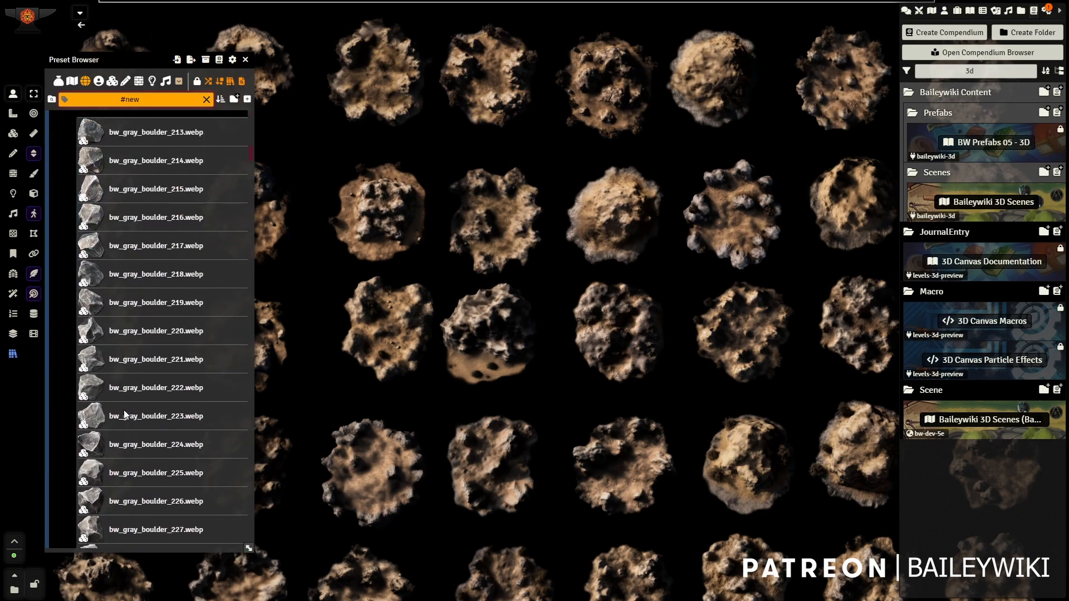
pyautogui.scroll(-10, 149, 396)
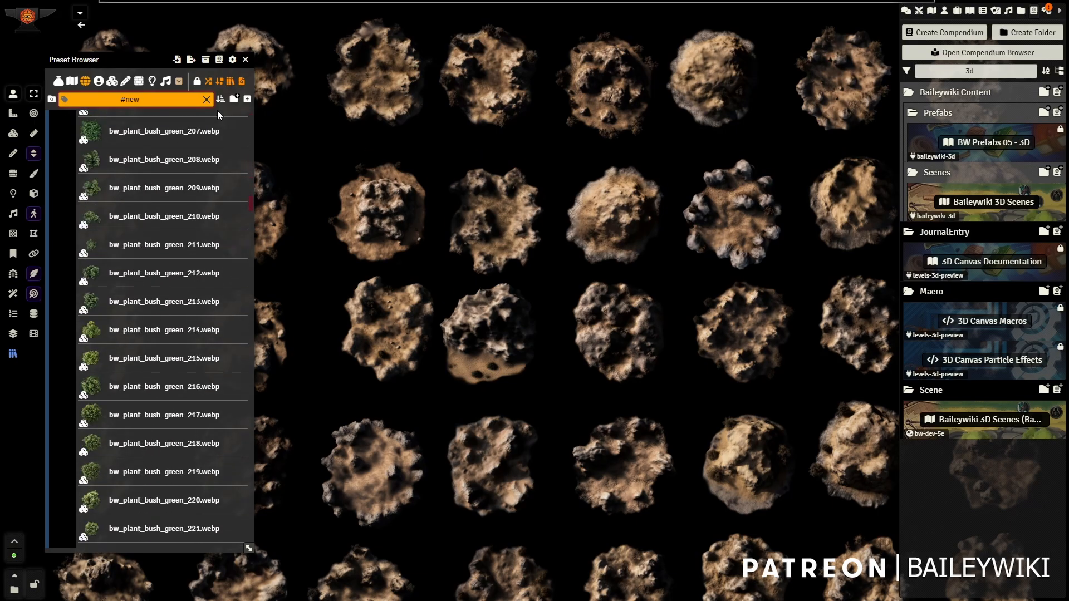
pyautogui.scroll(5, 234, 114)
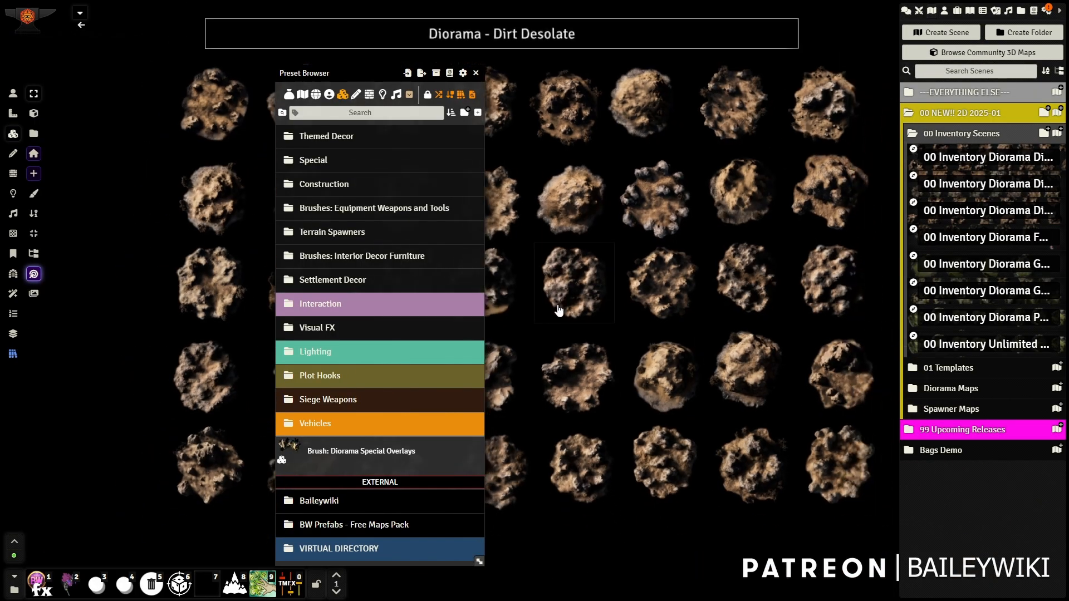
# Step: Move the Preset Browser aside, review its Persistent Search and Dropdown Categories settings and close them
pyautogui.scroll(5, 559, 310)
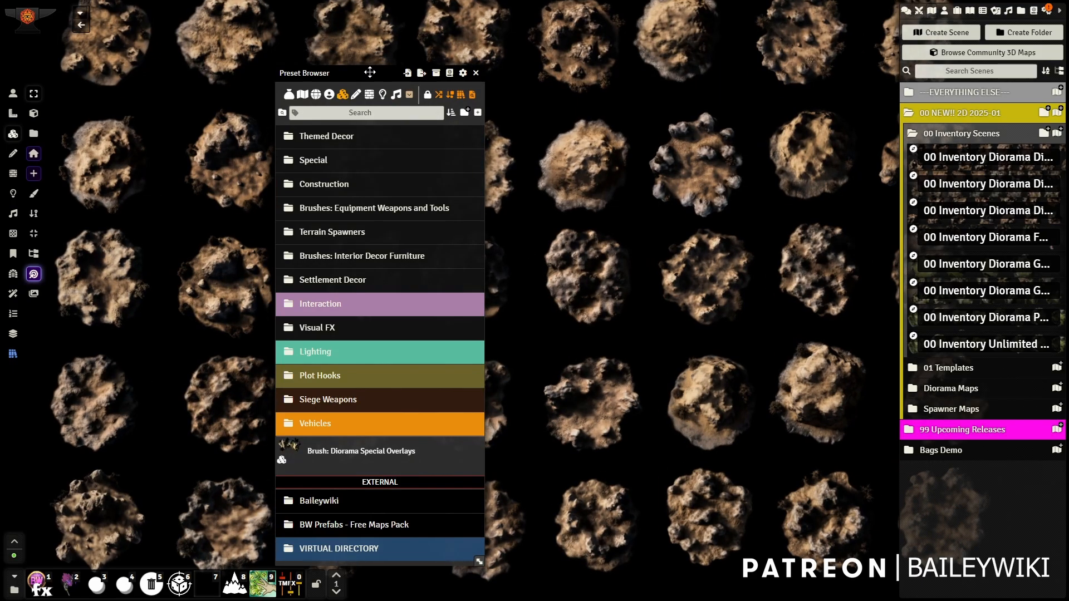
pyautogui.moveTo(370, 73); pyautogui.dragTo(339, 51)
pyautogui.moveTo(378, 73)
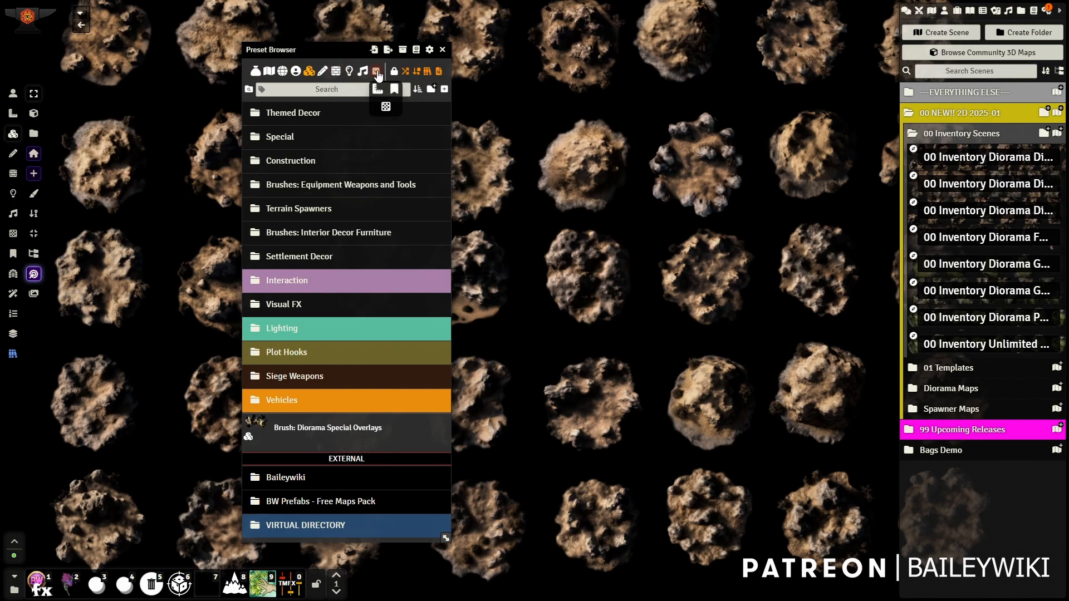
pyautogui.click(429, 50)
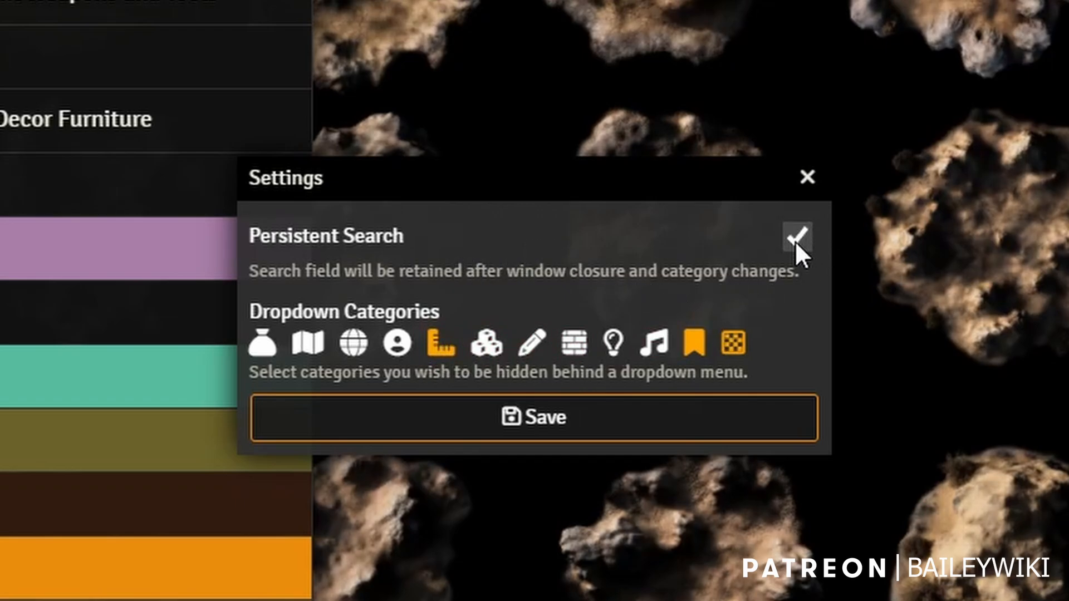
pyautogui.click(808, 178)
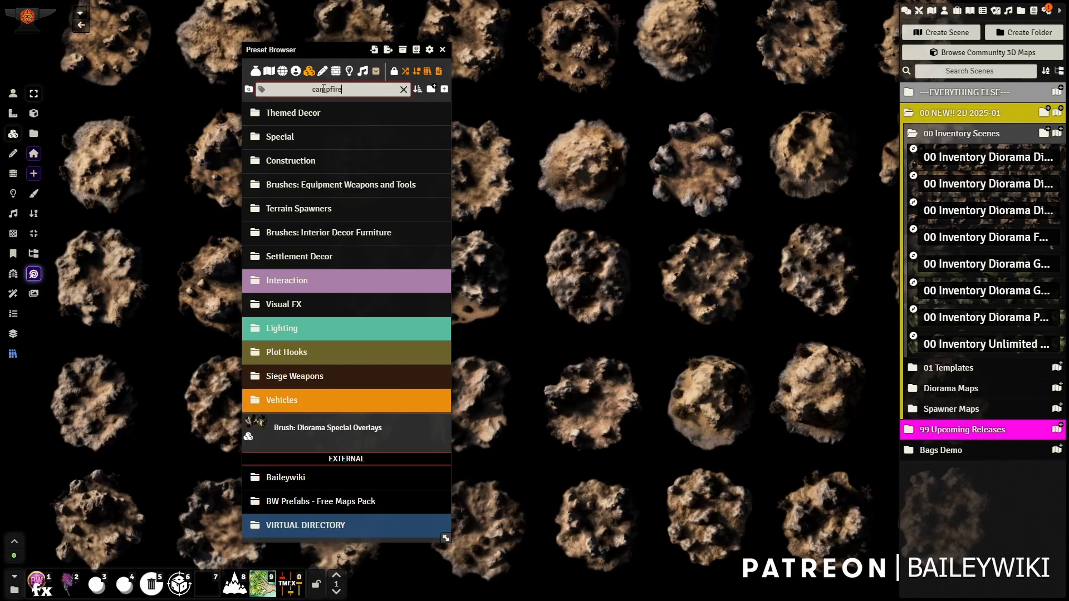
# Step: Search the tile presets for "campfire", check the same search under AmbientLight and return to the tiles
pyautogui.press('Return')
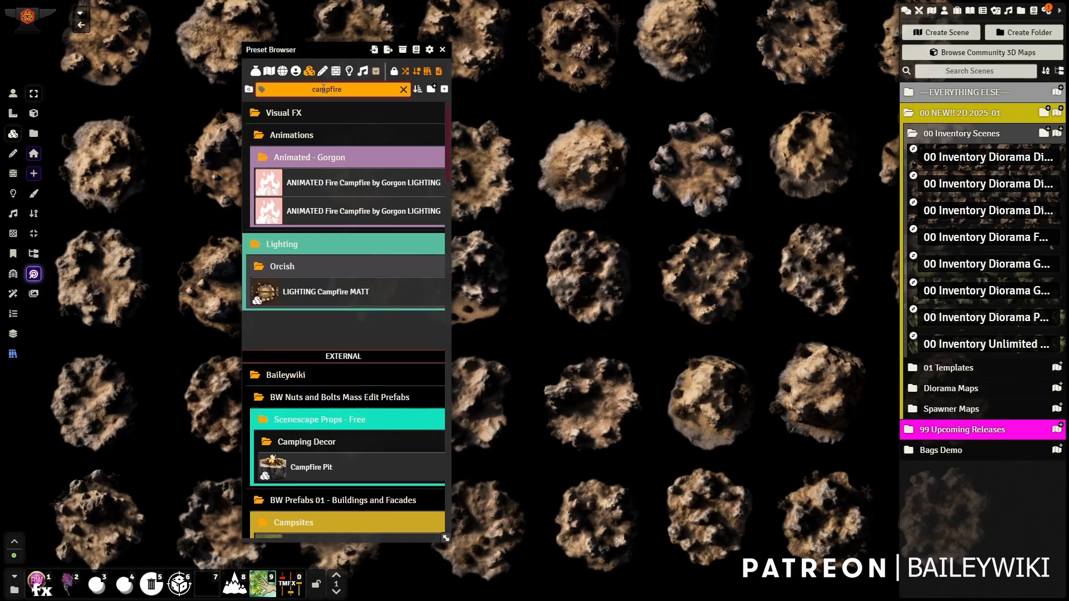
pyautogui.click(348, 74)
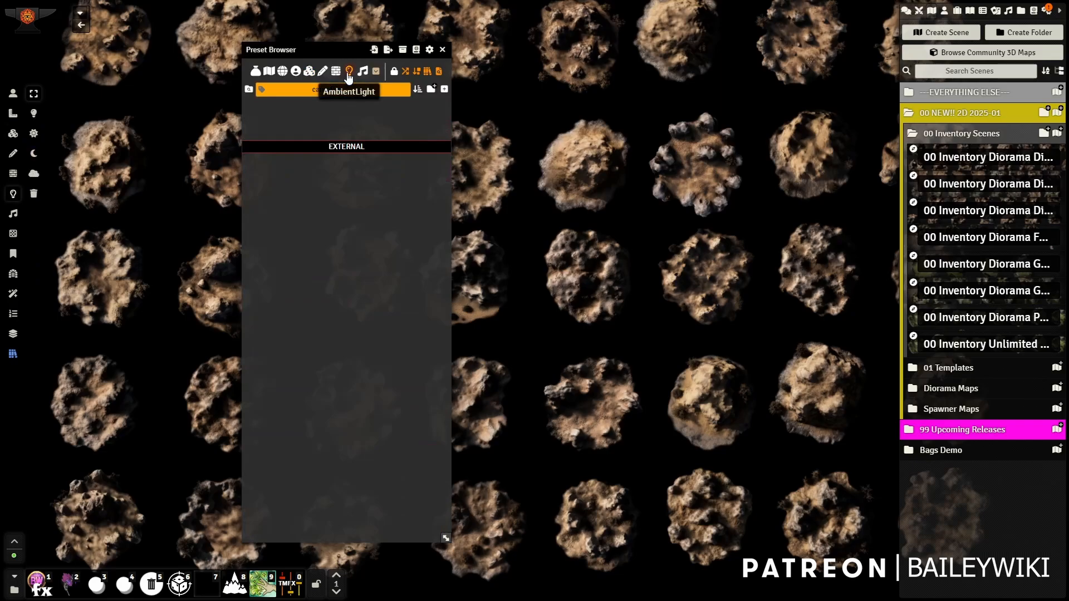
pyautogui.click(309, 71)
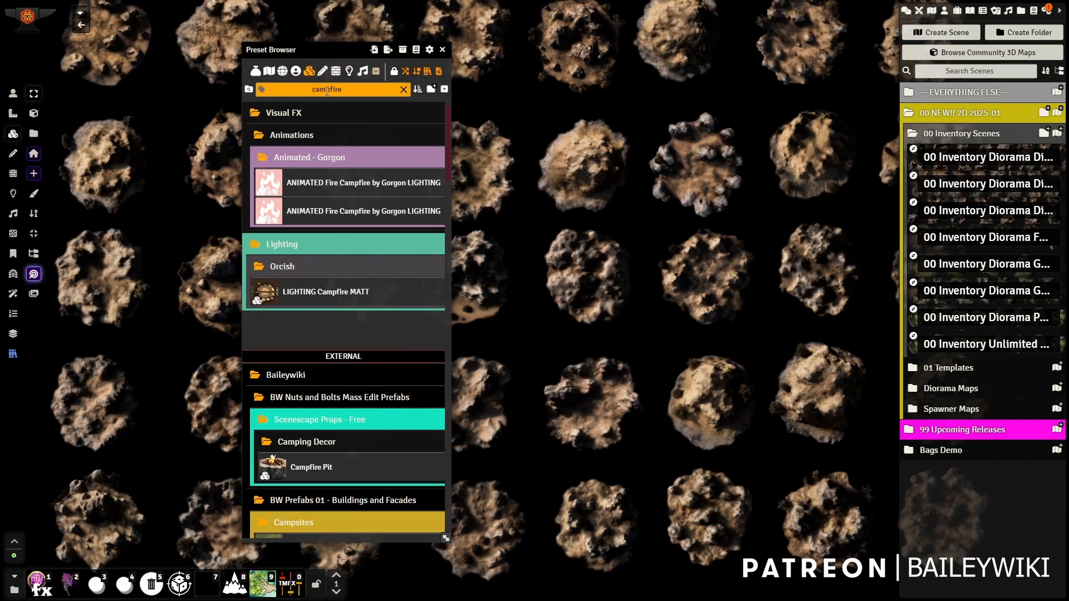
# Step: Browse the "campfire" results through the Baileywiki prefab packs and the virtual directory
pyautogui.scroll(-4, 336, 205)
pyautogui.scroll(4, 348, 318)
pyautogui.scroll(-5, 356, 301)
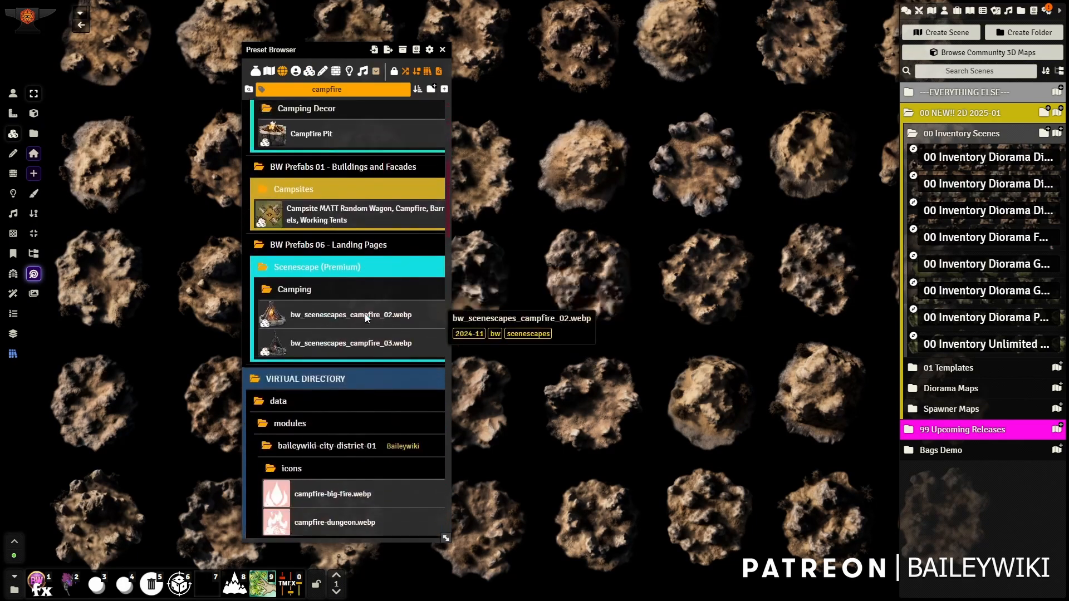
pyautogui.scroll(-6, 397, 322)
pyautogui.scroll(11, 397, 322)
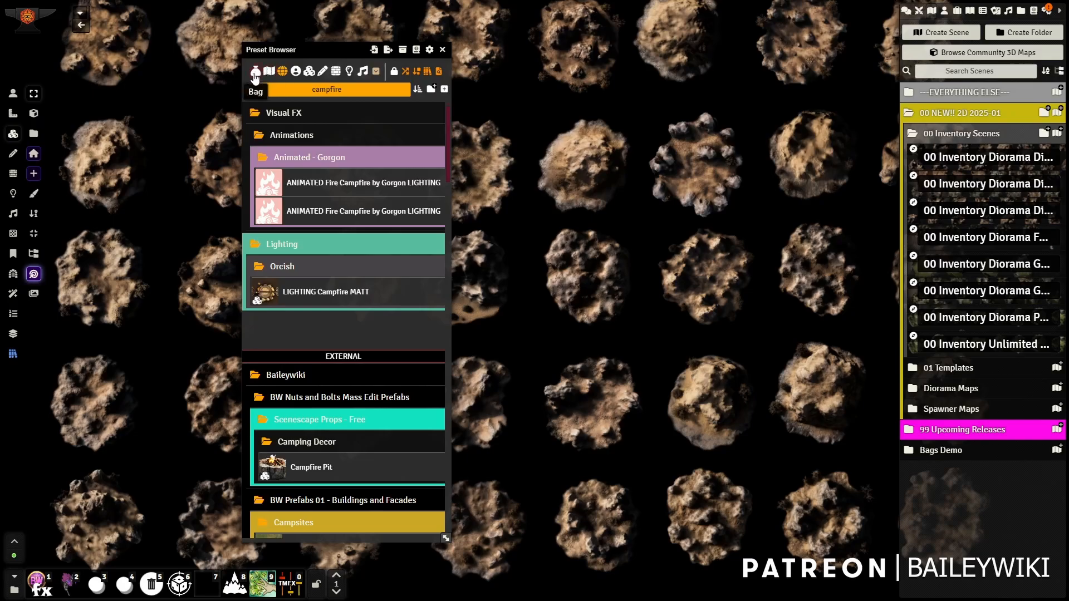
# Step: Show the scene presets, clear the "campfire" search and expand Baileywiki's Mass Edit: Presets (MAIN) folder
pyautogui.click(269, 73)
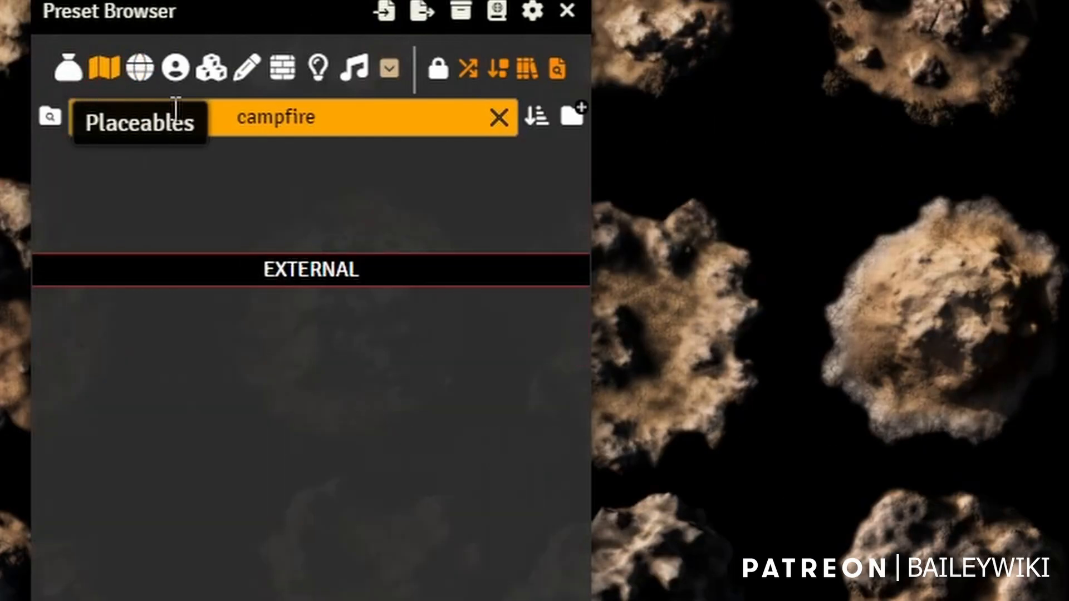
pyautogui.click(290, 86)
pyautogui.hotkey('ctrl', 'a')
pyautogui.press('BackSpace')
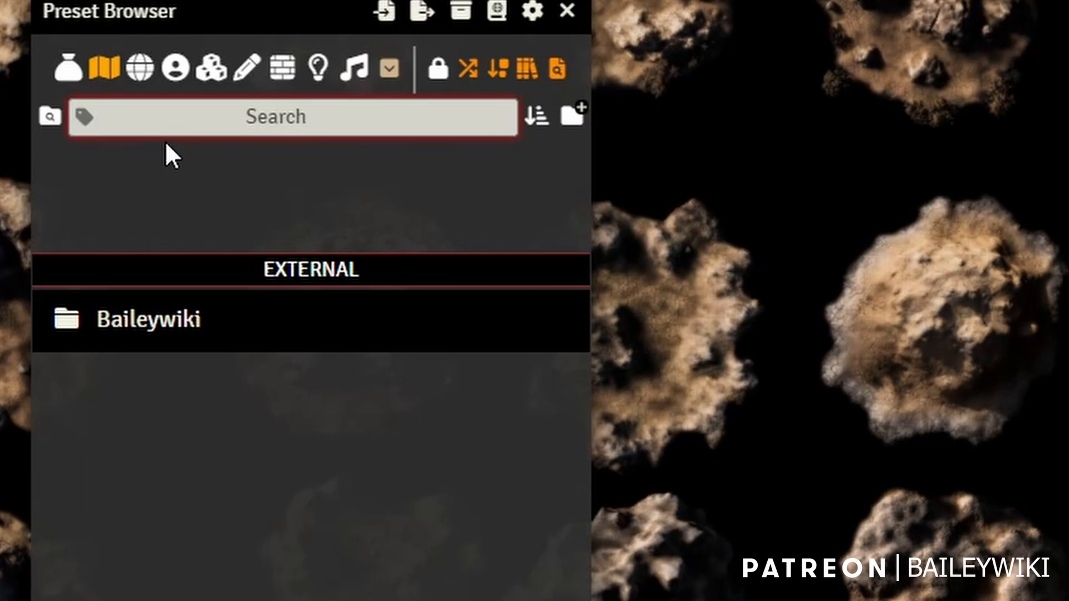
pyautogui.click(146, 326)
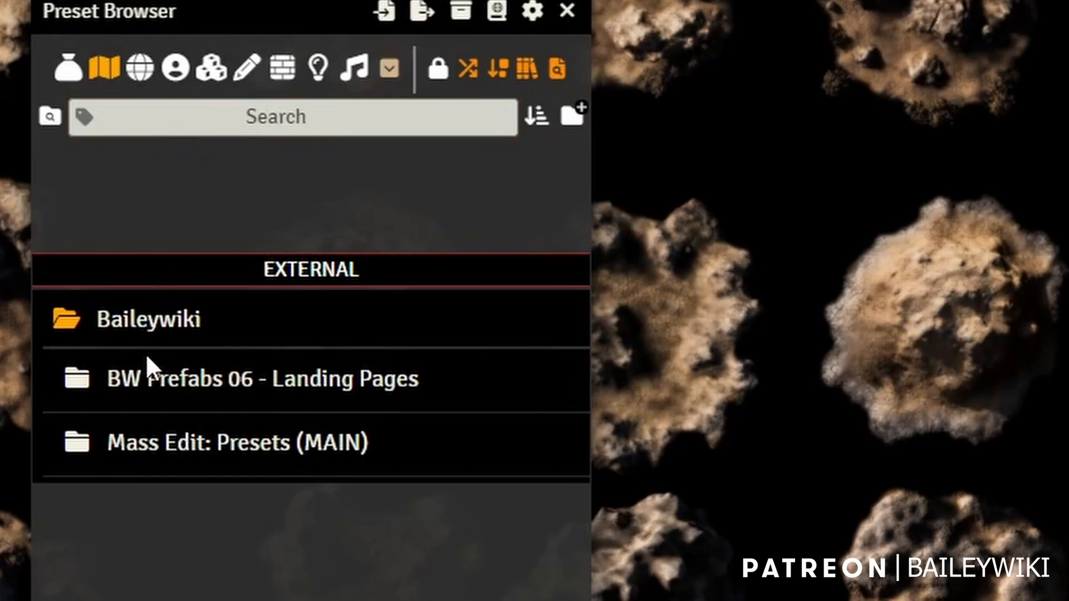
pyautogui.click(179, 446)
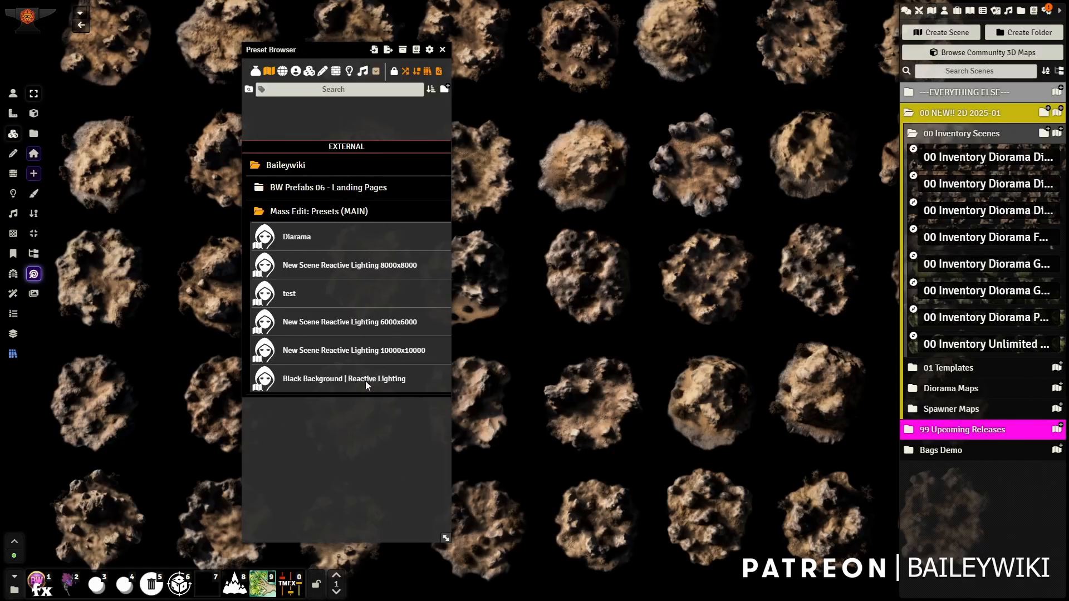
# Step: Select the "Black Background | Reactive Lighting" preset, then view the first Diorama Dirt inventory scene's configuration and close it
pyautogui.moveTo(365, 381); pyautogui.dragTo(335, 383)
pyautogui.click(80, 14)
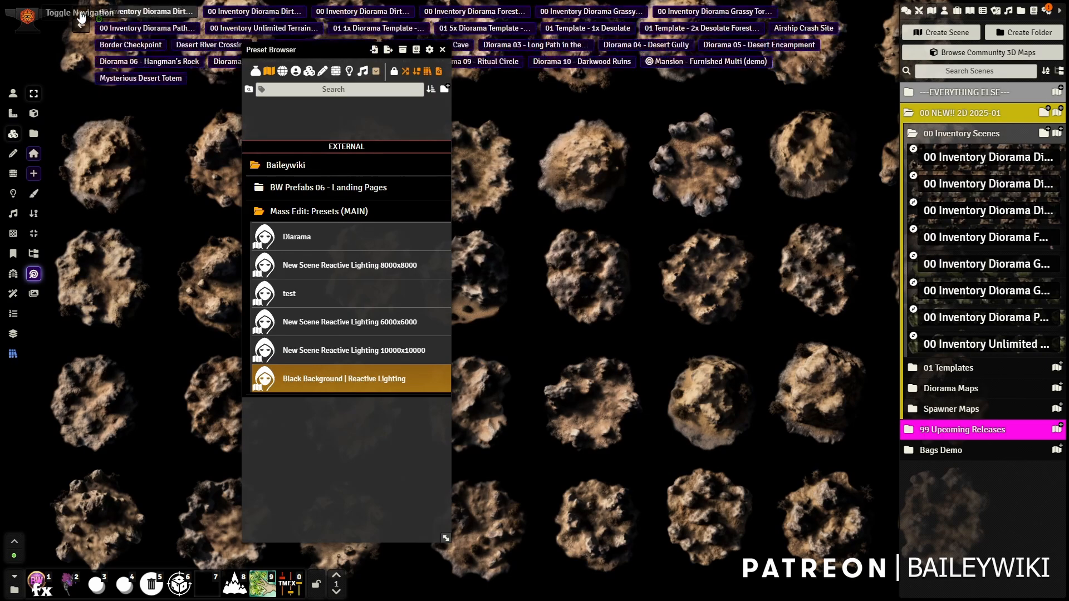
pyautogui.rightClick(142, 13)
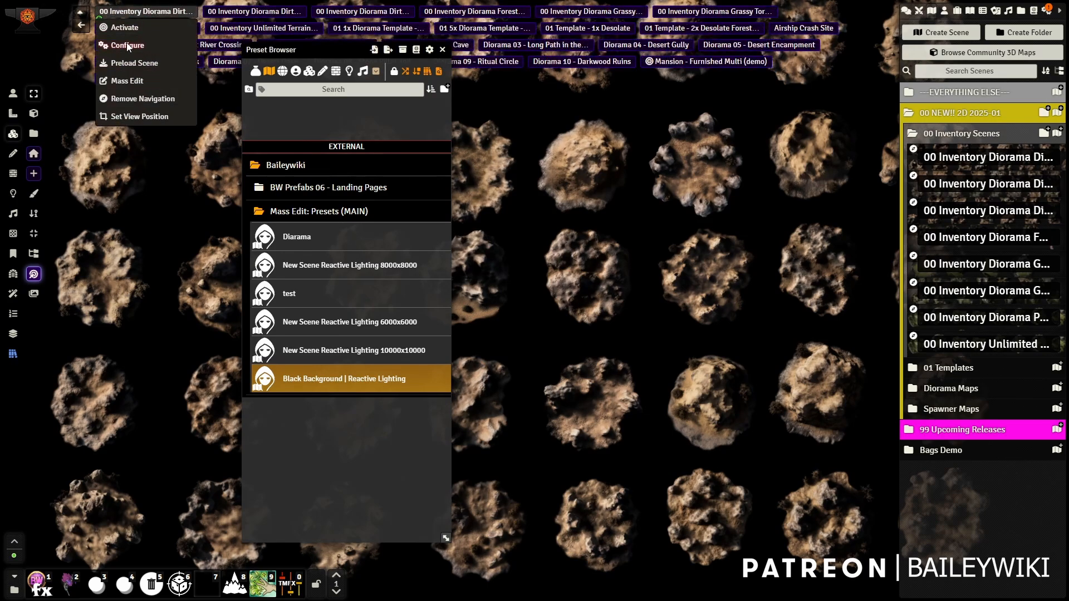
pyautogui.click(128, 45)
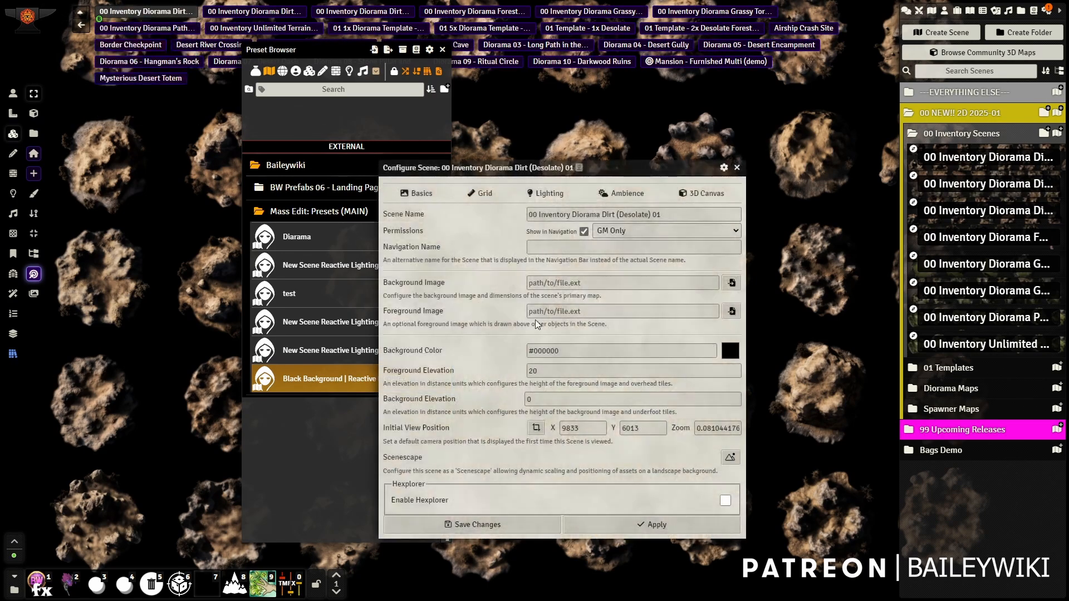
pyautogui.click(737, 168)
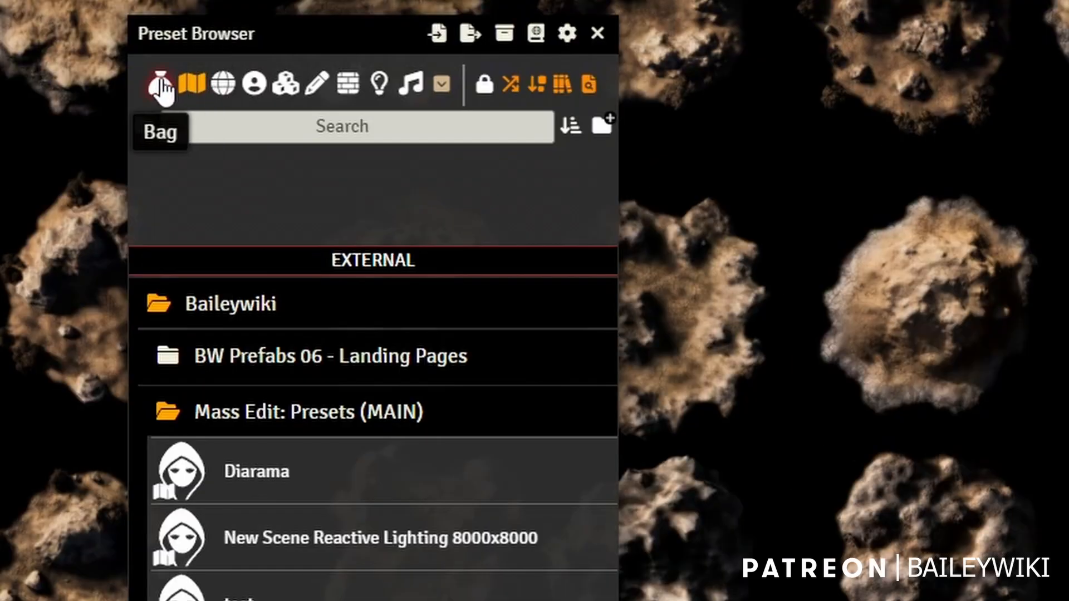
# Step: Show the bag presets, open the Magic Spawns bag and move its window clear of the map
pyautogui.click(161, 86)
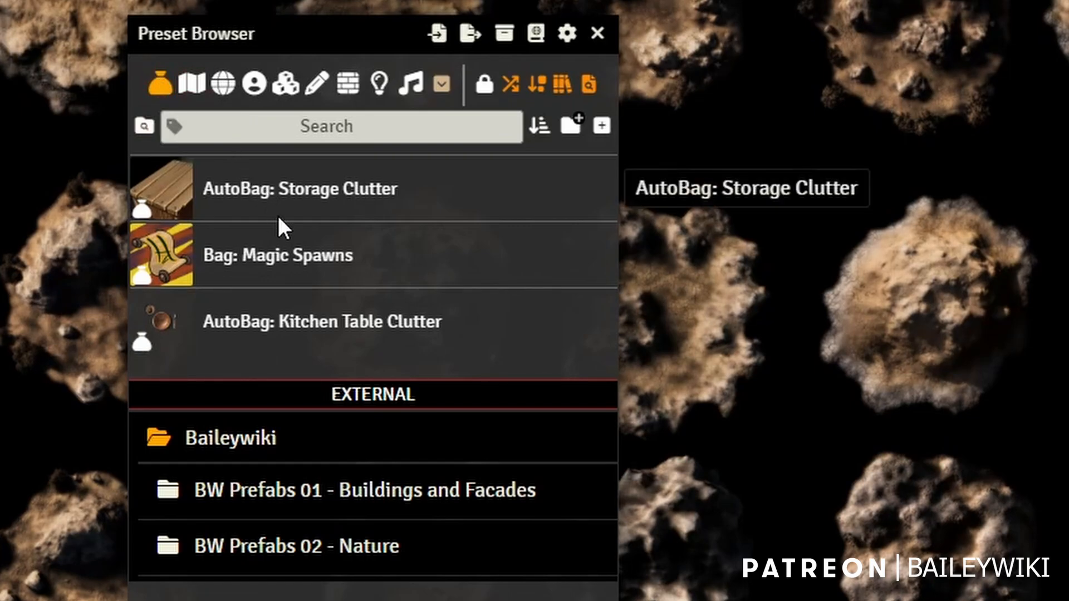
pyautogui.rightClick(296, 250)
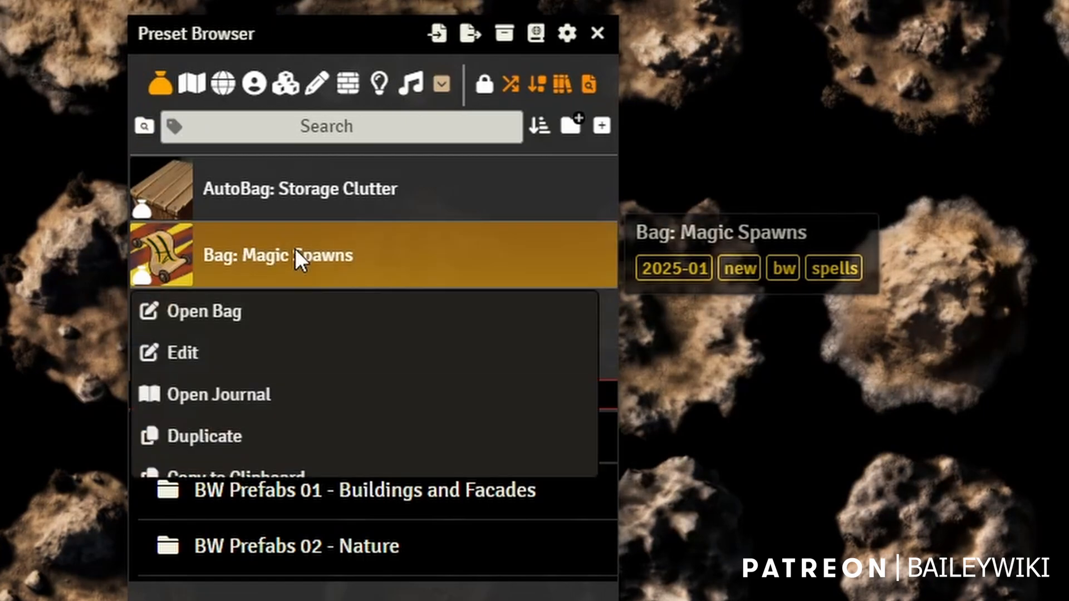
pyautogui.click(236, 309)
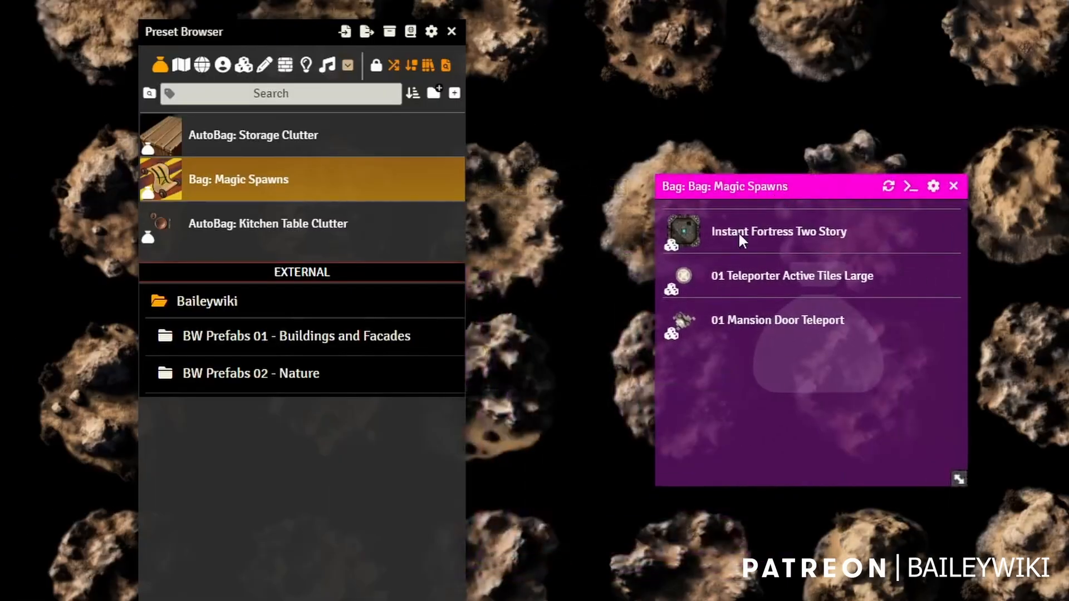
pyautogui.scroll(7, 617, 257)
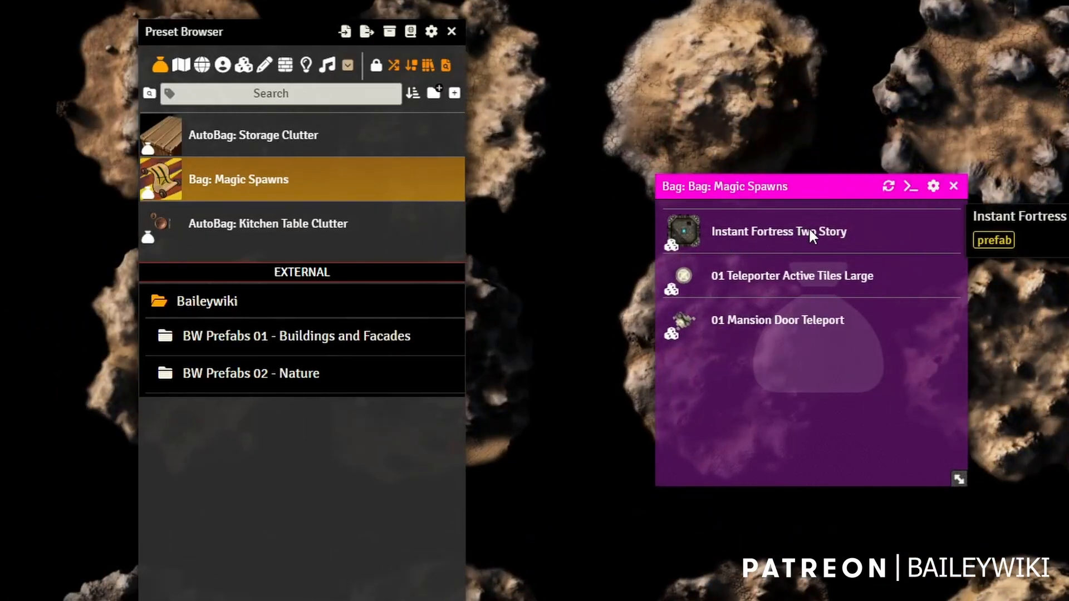
pyautogui.moveTo(790, 186); pyautogui.dragTo(920, 84)
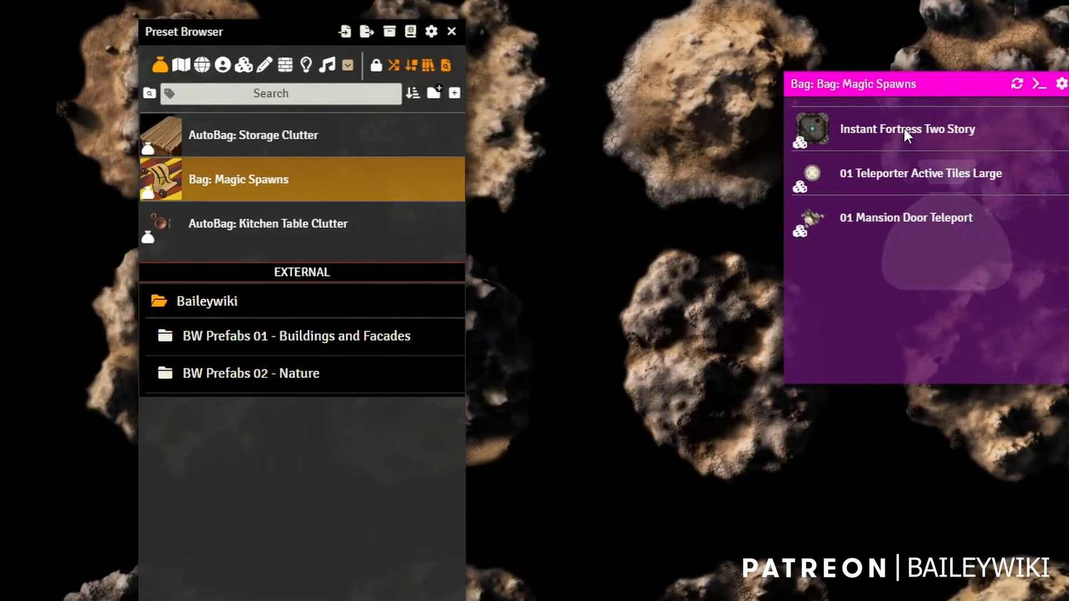
# Step: Place the Instant Fortress Two Story prefab on the map below the boulder and examine its two floors up close
pyautogui.moveTo(913, 122); pyautogui.dragTo(636, 497)
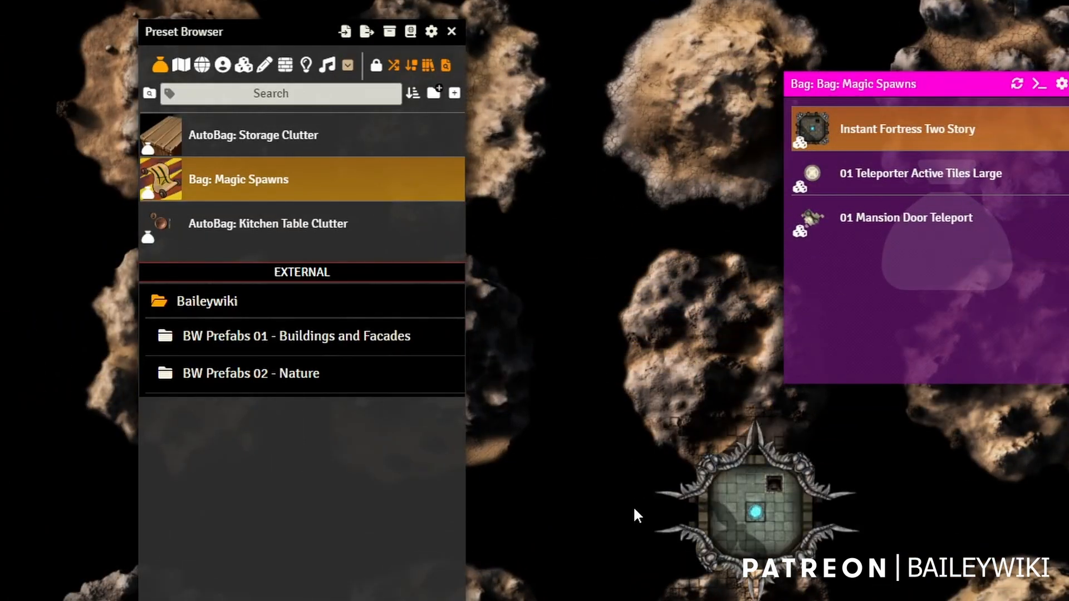
pyautogui.moveTo(766, 533); pyautogui.dragTo(851, 466)
pyautogui.rightClick(741, 541)
pyautogui.scroll(8, 666, 508)
pyautogui.moveTo(762, 368); pyautogui.dragTo(697, 414)
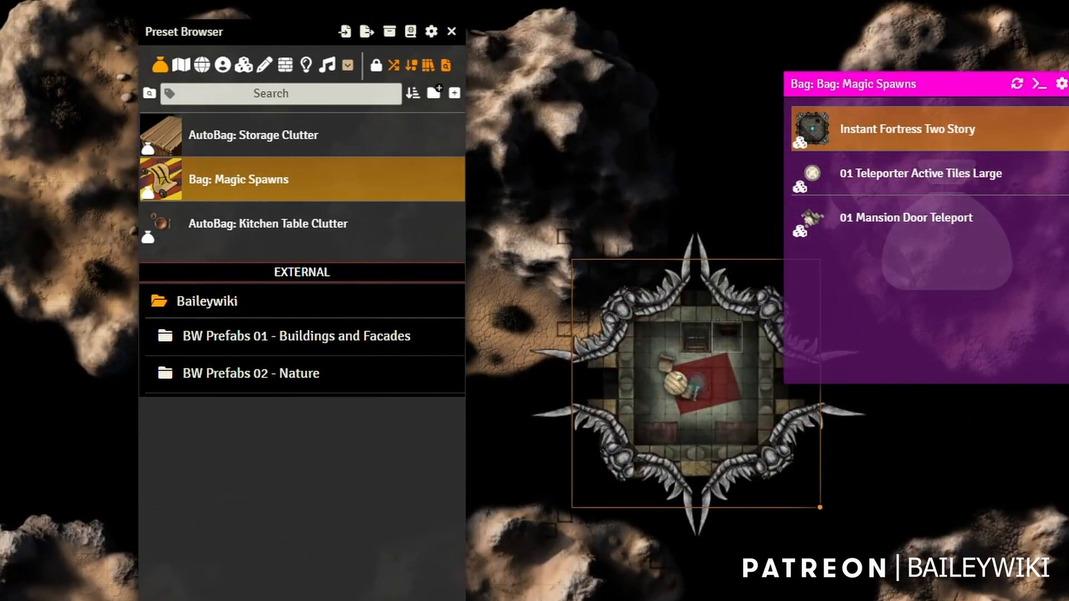
pyautogui.click(696, 385)
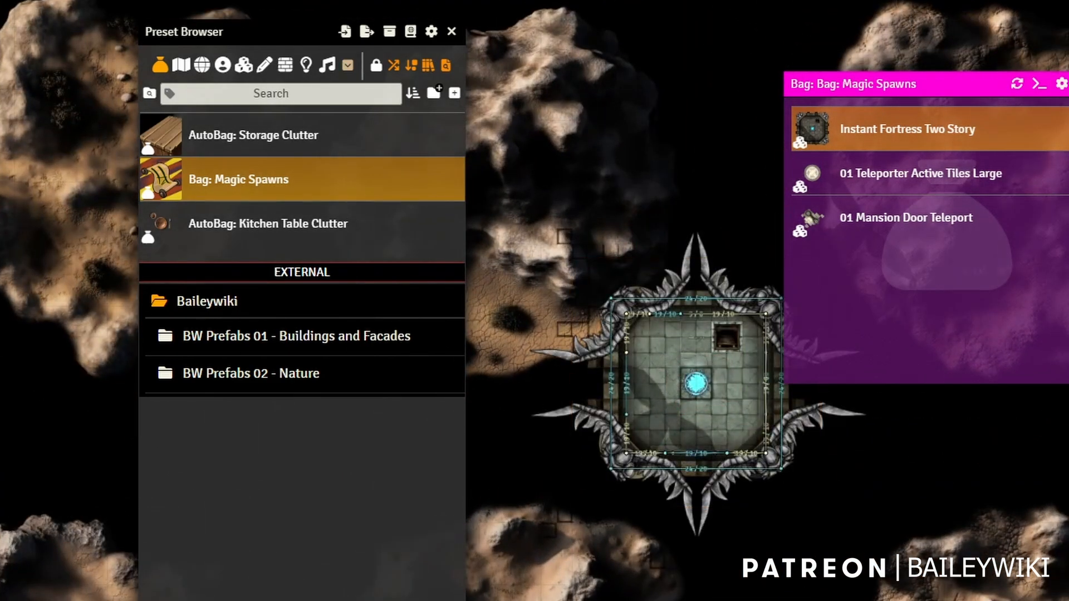
# Step: Delete the placed Instant Fortress from the map and place the 01 Mansion Door Teleport prefab on an empty area
pyautogui.click(704, 386)
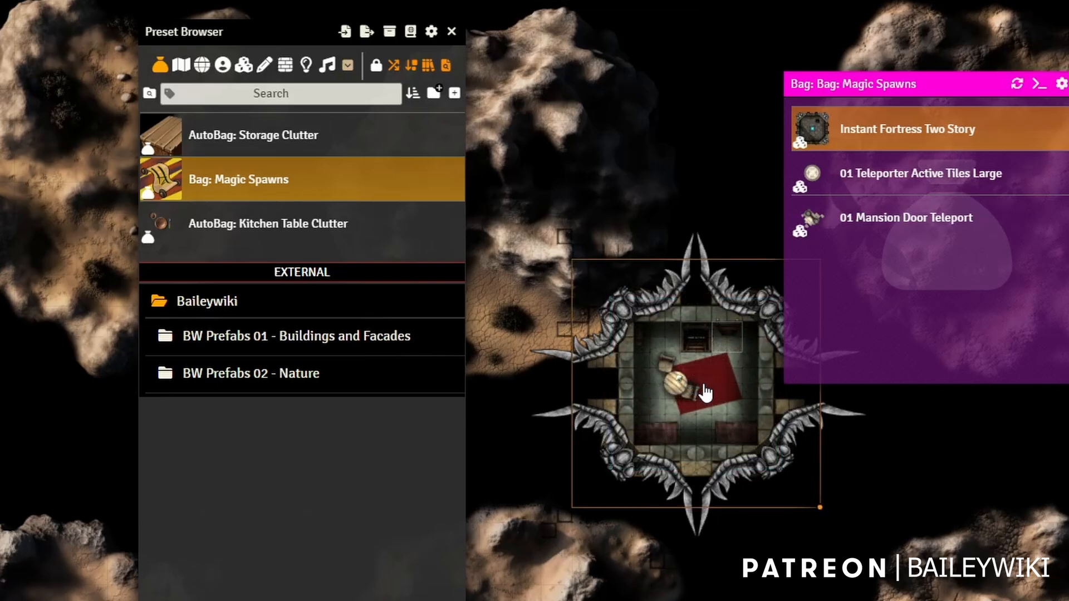
pyautogui.press('Delete')
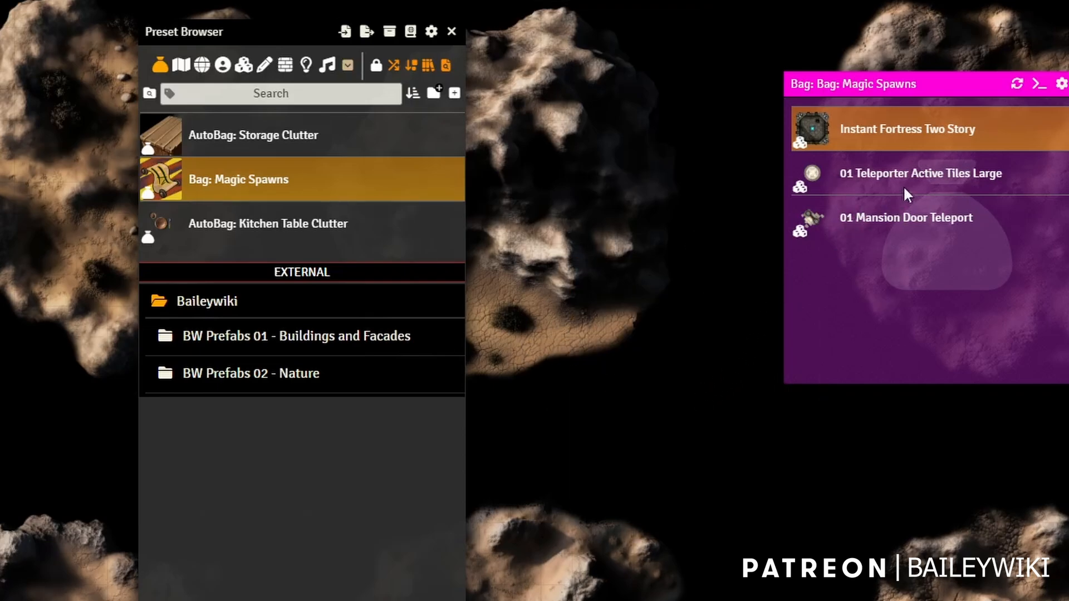
pyautogui.moveTo(940, 222); pyautogui.dragTo(725, 410)
pyautogui.moveTo(730, 521); pyautogui.dragTo(532, 415)
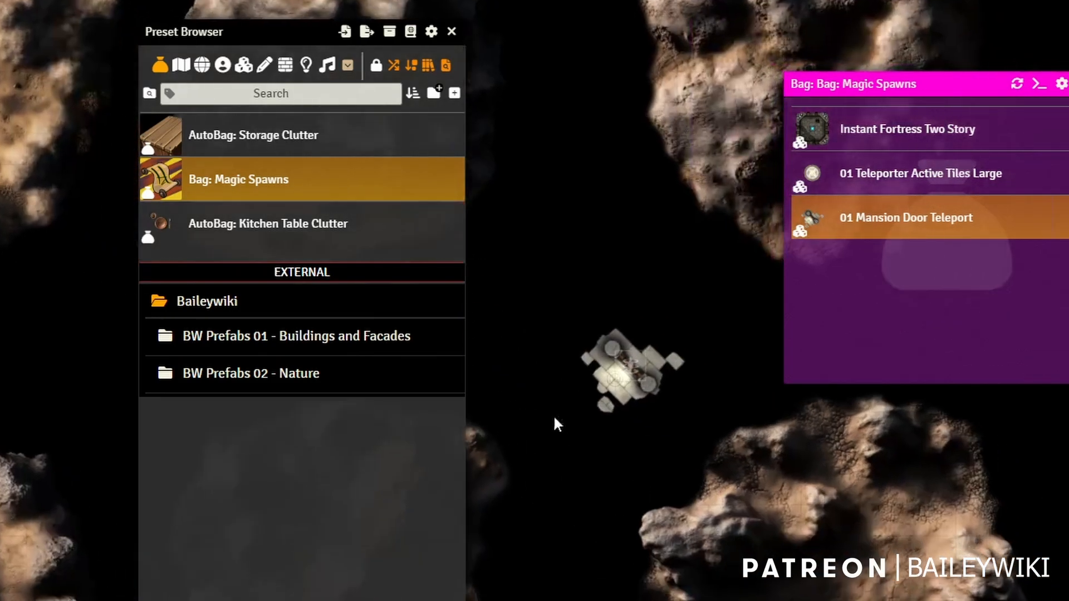
# Step: Examine the placed mansion door prefab and its teleport tile up close
pyautogui.scroll(10, 608, 425)
pyautogui.scroll(8, 672, 478)
pyautogui.scroll(1, 674, 482)
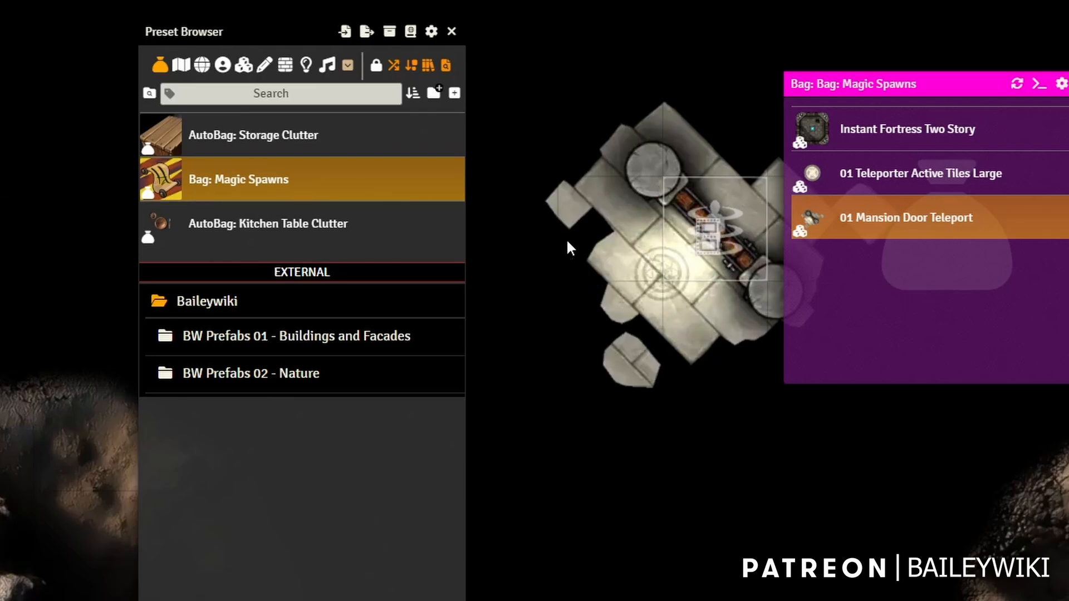
pyautogui.click(716, 242)
pyautogui.moveTo(693, 408); pyautogui.dragTo(657, 469)
pyautogui.scroll(5, 707, 446)
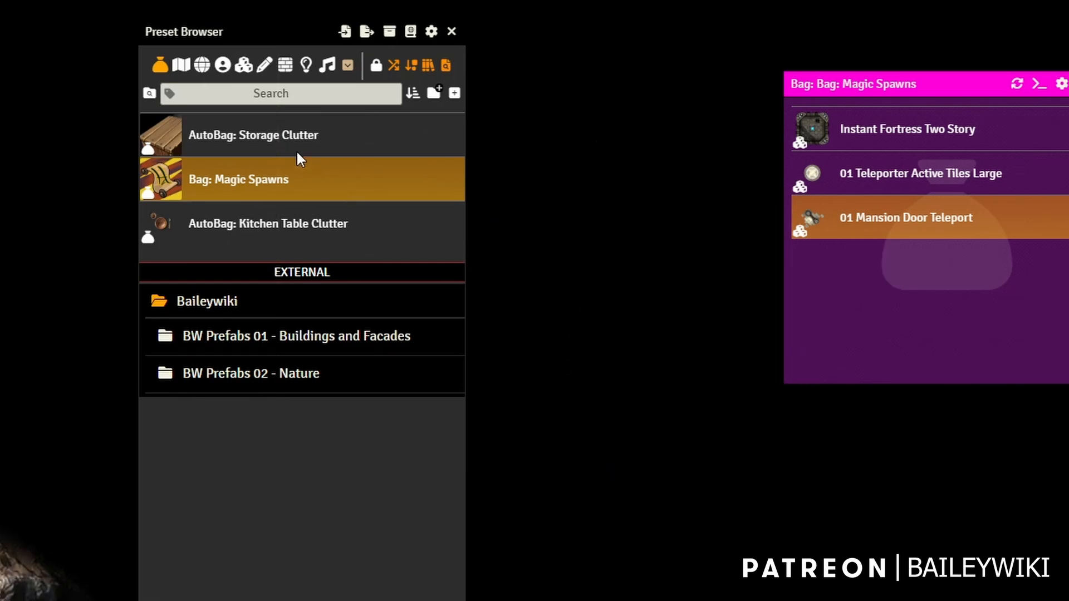
# Step: Look through the general preset folder list, then return to the bag presets and close the Magic Spawns bag
pyautogui.moveTo(285, 174)
pyautogui.click(202, 65)
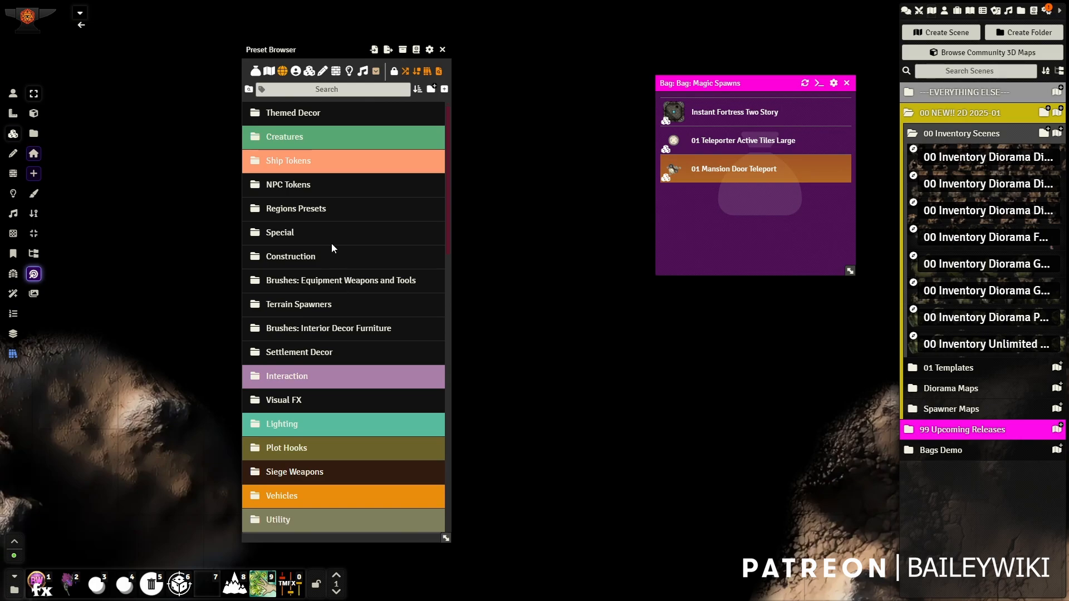
pyautogui.scroll(-4, 334, 249)
pyautogui.scroll(4, 341, 279)
pyautogui.click(256, 70)
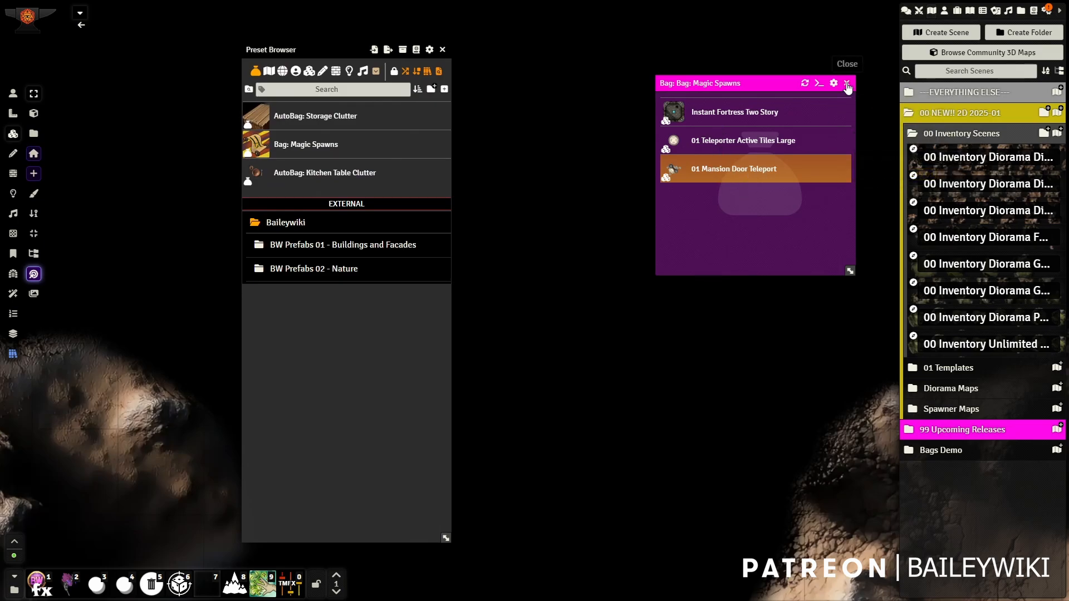
pyautogui.click(847, 84)
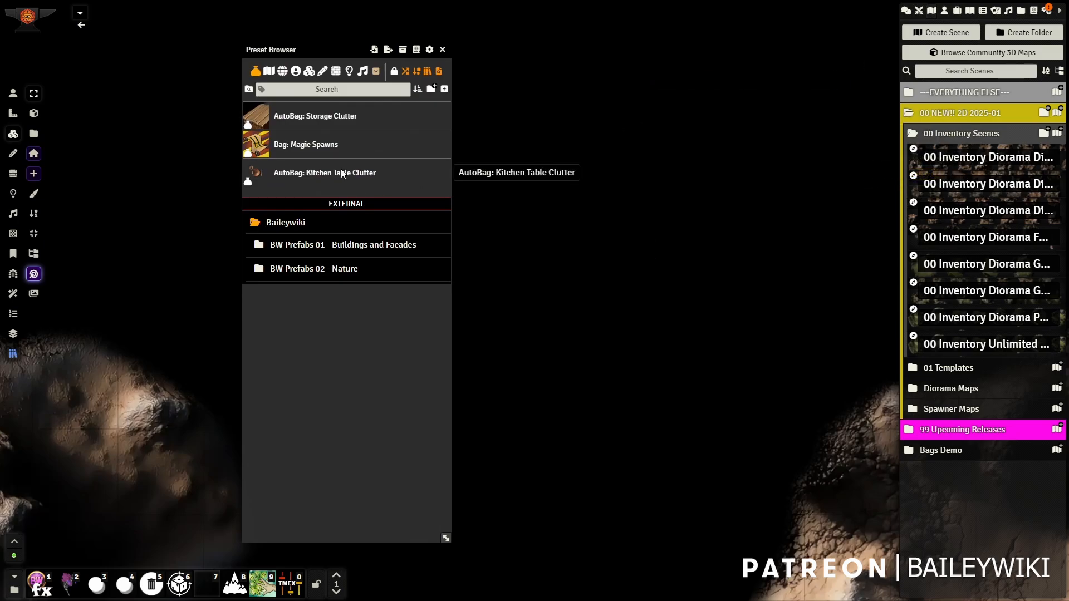
# Step: Open the AutoBag: Kitchen Table Clutter bag, move its window clear of the Preset Browser and browse its brushes
pyautogui.rightClick(343, 171)
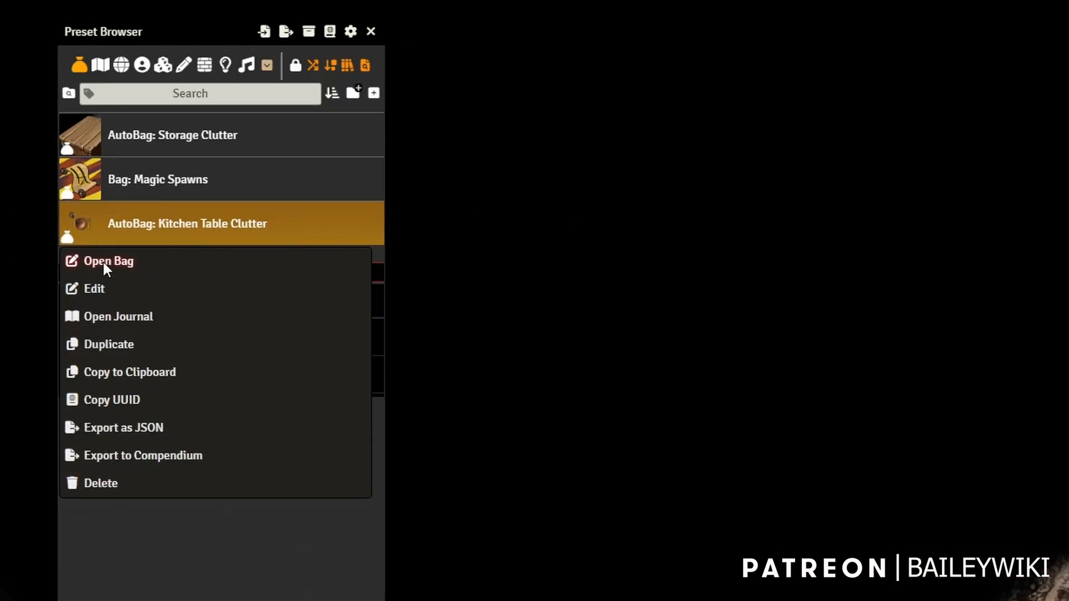
pyautogui.click(104, 264)
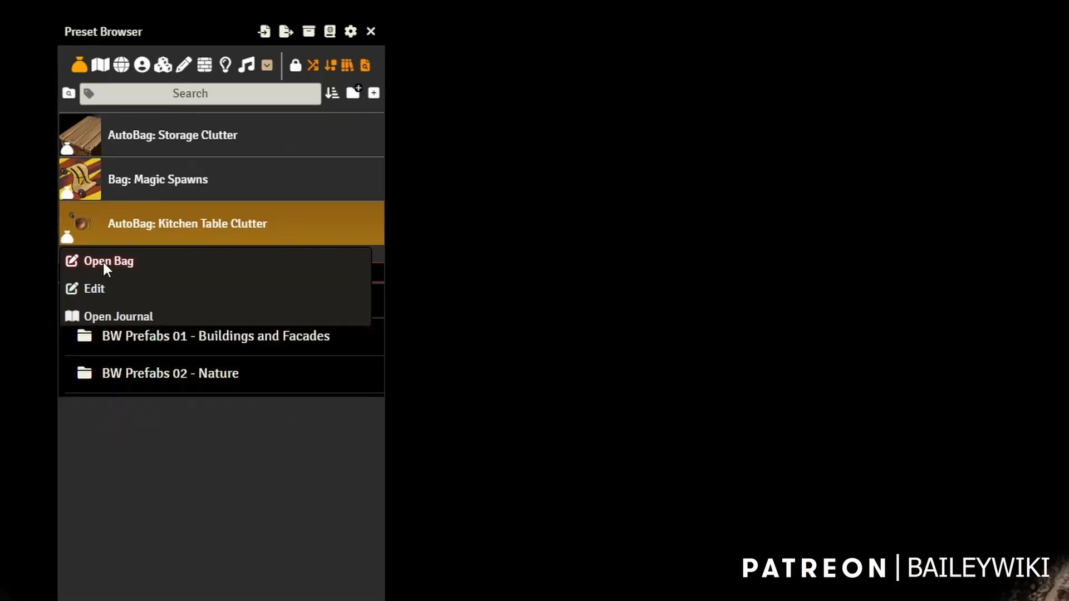
pyautogui.moveTo(451, 282); pyautogui.dragTo(778, 126)
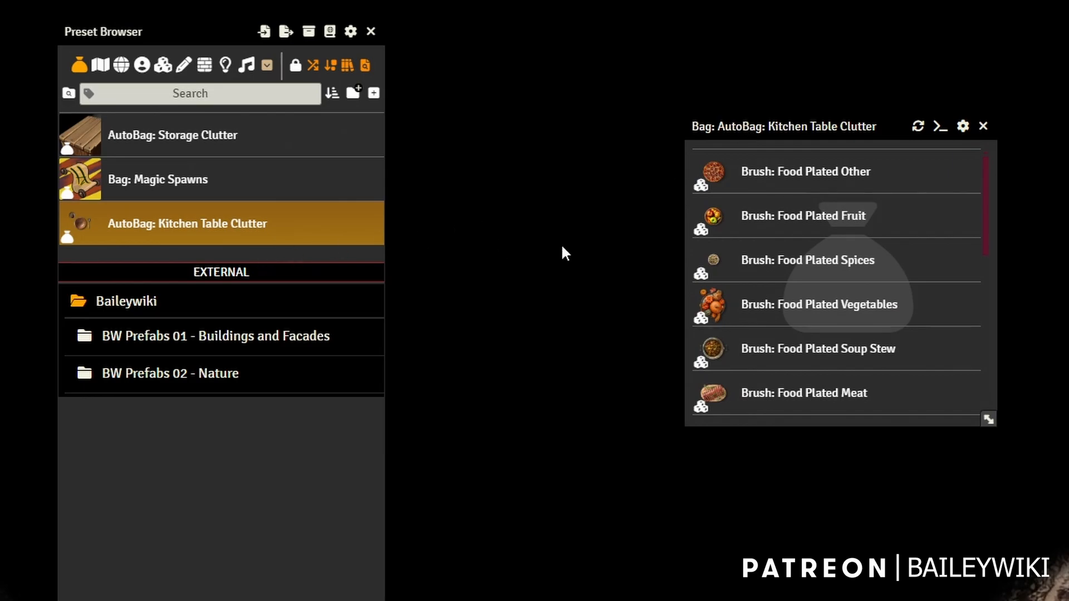
pyautogui.moveTo(984, 175); pyautogui.dragTo(985, 206)
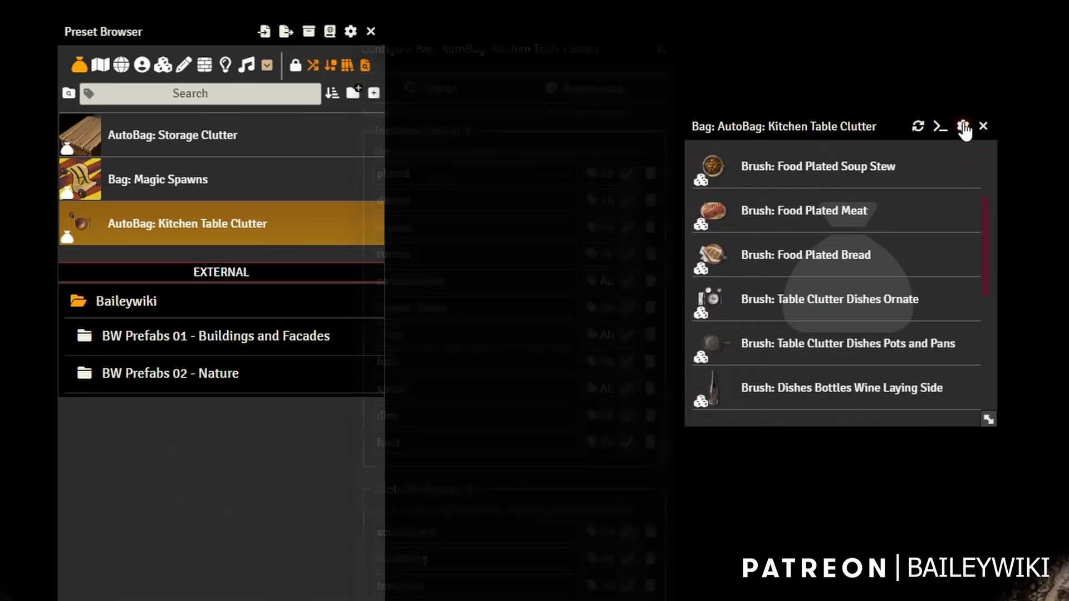
# Step: Enable Virtual Directory in the Kitchen Table Clutter bag's search configuration and save it
pyautogui.click(963, 127)
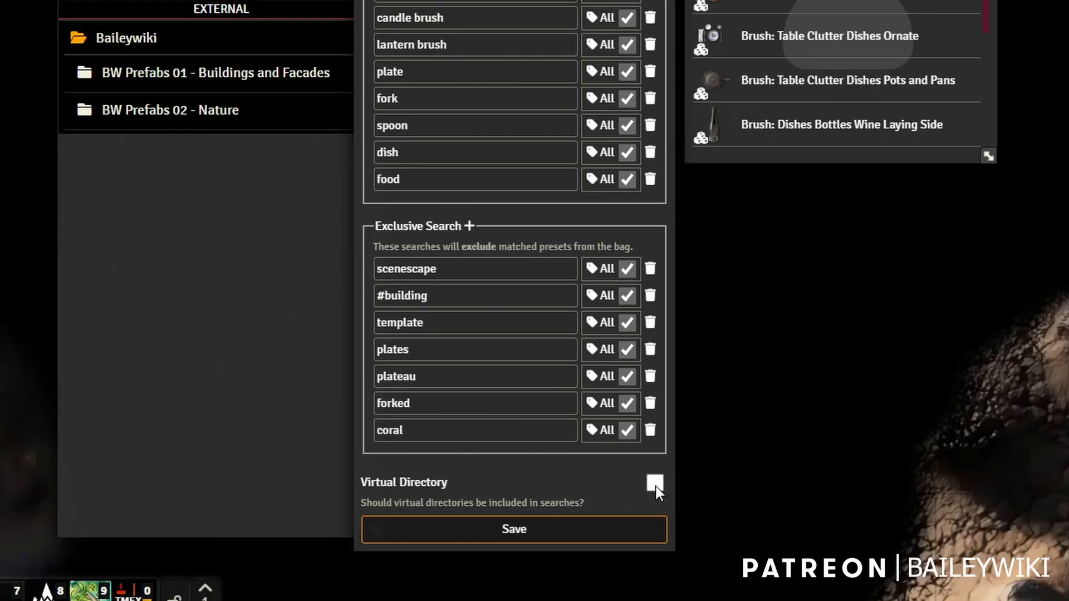
pyautogui.click(655, 484)
pyautogui.click(530, 534)
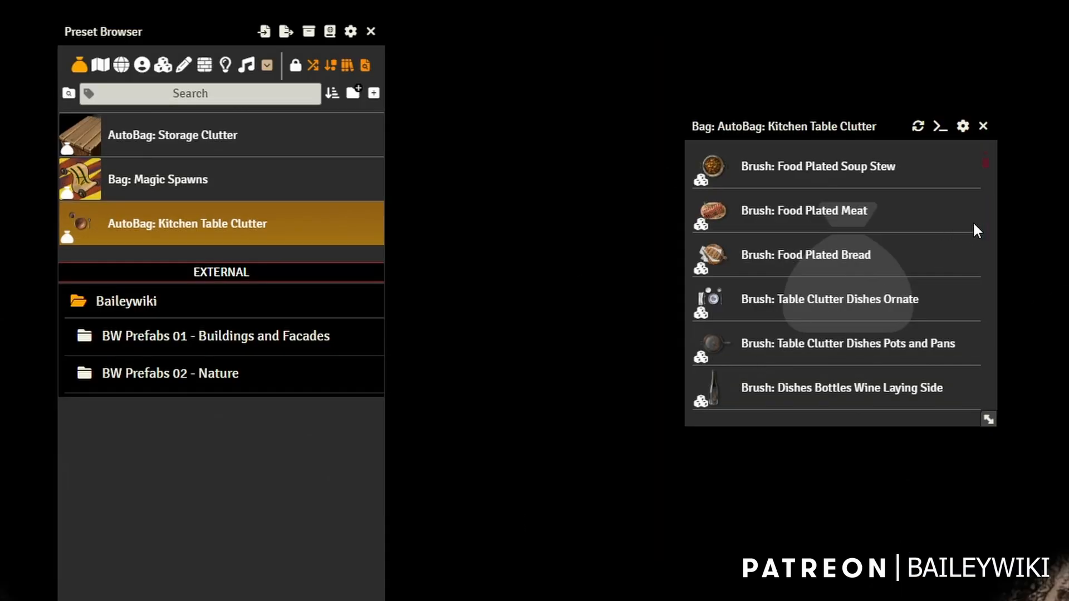
# Step: Enlarge the Kitchen Table Clutter bag's window and browse the full list of included assets
pyautogui.moveTo(999, 415)
pyautogui.mouseDown()
pyautogui.moveTo(991, 523)
pyautogui.moveTo(1022, 599)
pyautogui.mouseUp()
pyautogui.moveTo(1009, 166); pyautogui.dragTo(1012, 350)
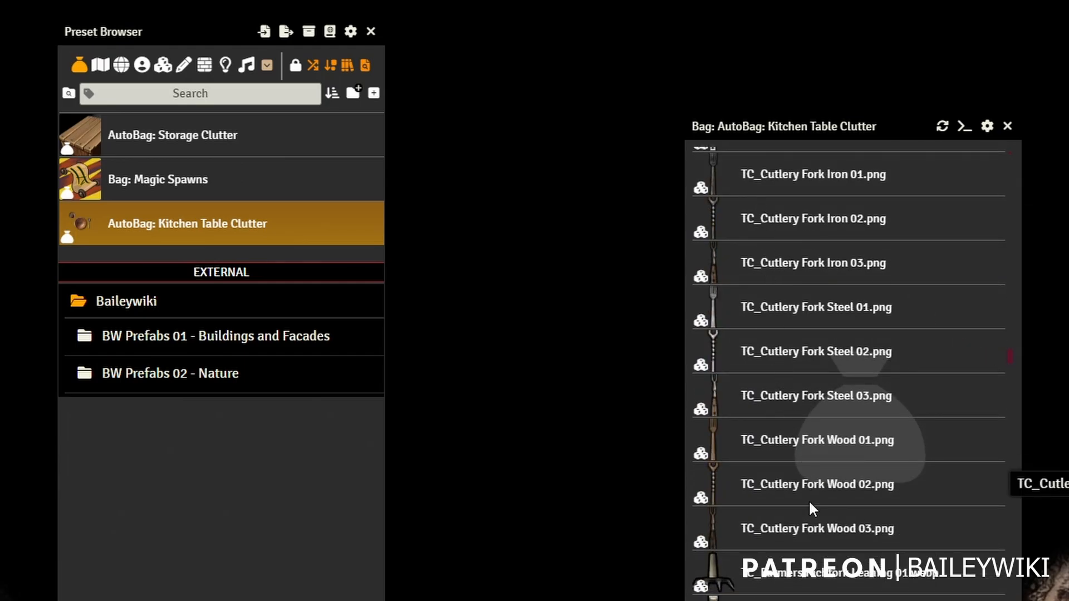
pyautogui.moveTo(1008, 352)
pyautogui.mouseDown()
pyautogui.moveTo(1020, 462)
pyautogui.moveTo(1009, 486)
pyautogui.moveTo(1029, 600)
pyautogui.moveTo(1035, 433)
pyautogui.moveTo(1022, 398)
pyautogui.mouseUp()
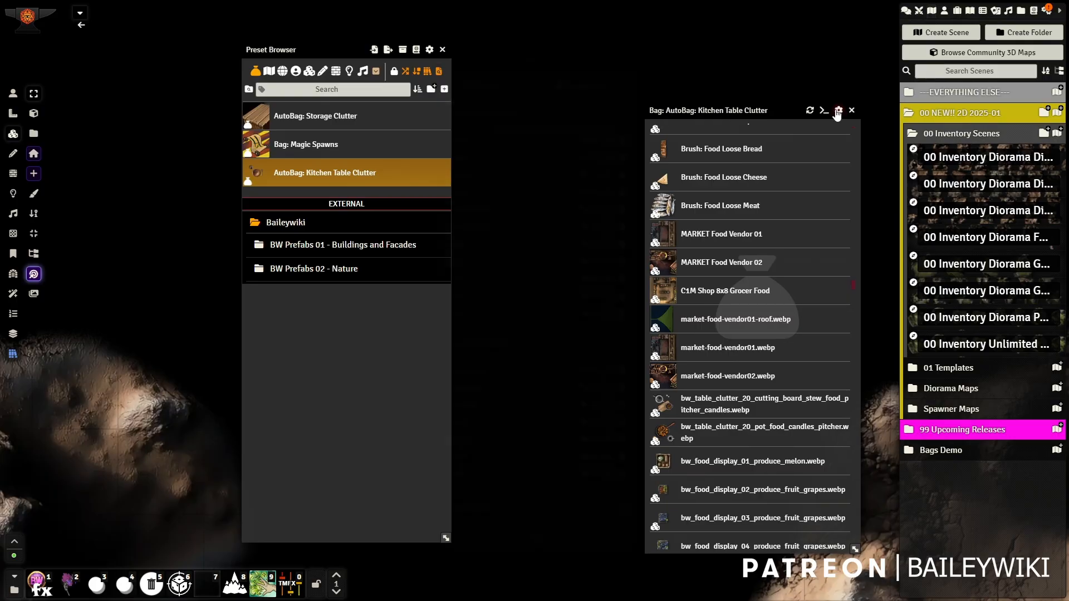
# Step: Disable Virtual Directory for the Kitchen Table Clutter bag and save, then refresh its contents and close the bag
pyautogui.click(987, 126)
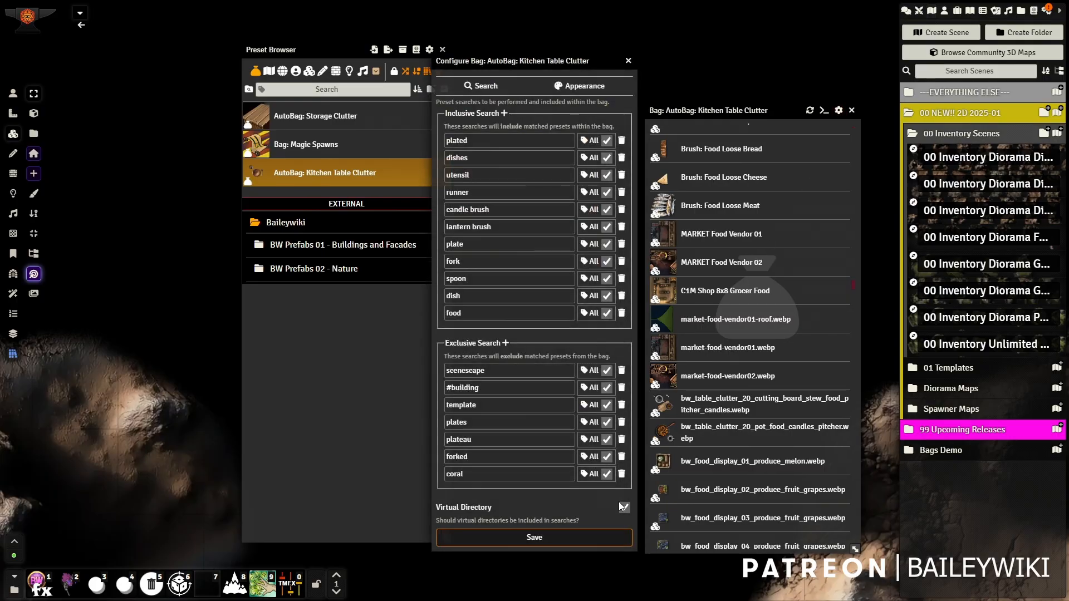
pyautogui.click(594, 537)
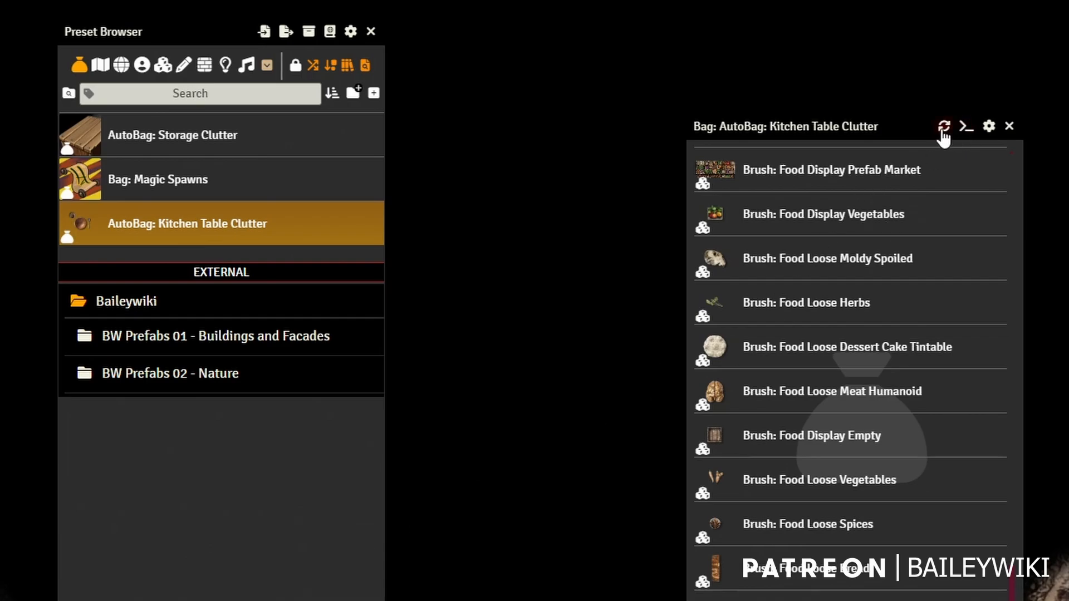
pyautogui.click(944, 127)
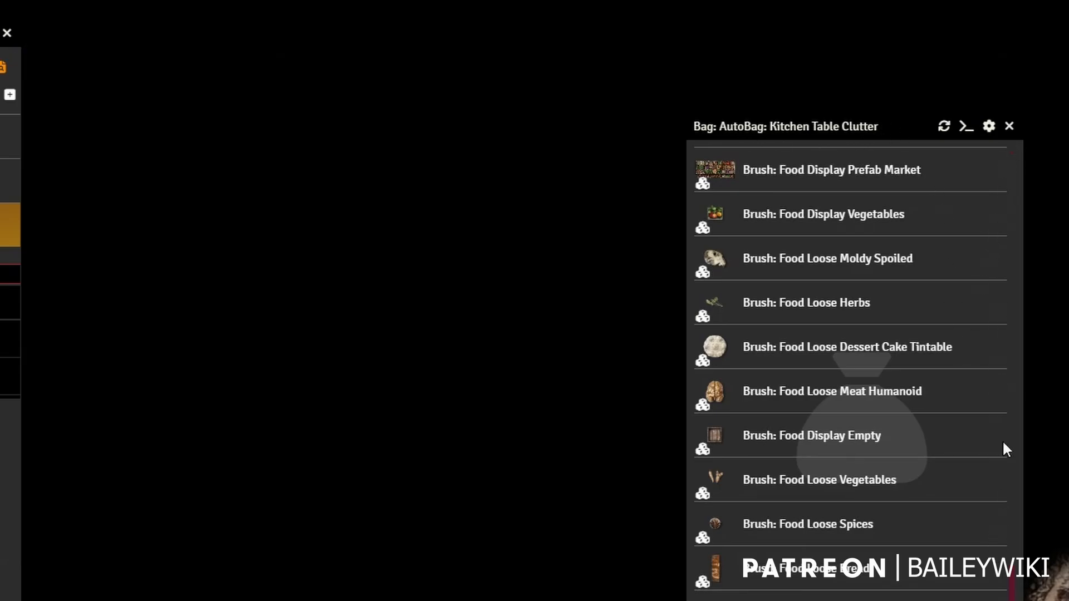
pyautogui.scroll(10, 1001, 465)
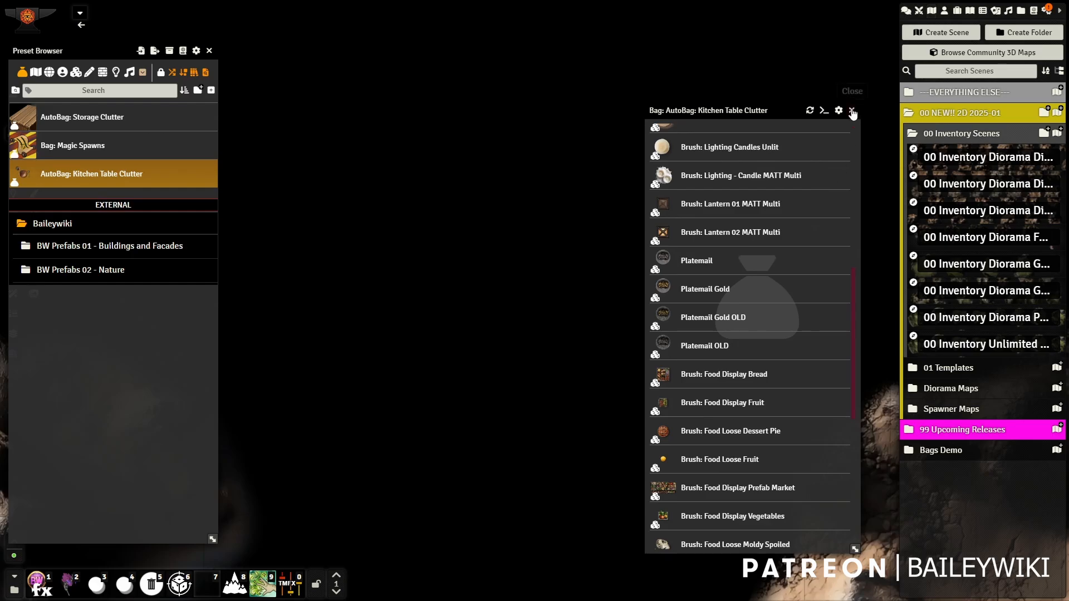
pyautogui.click(852, 111)
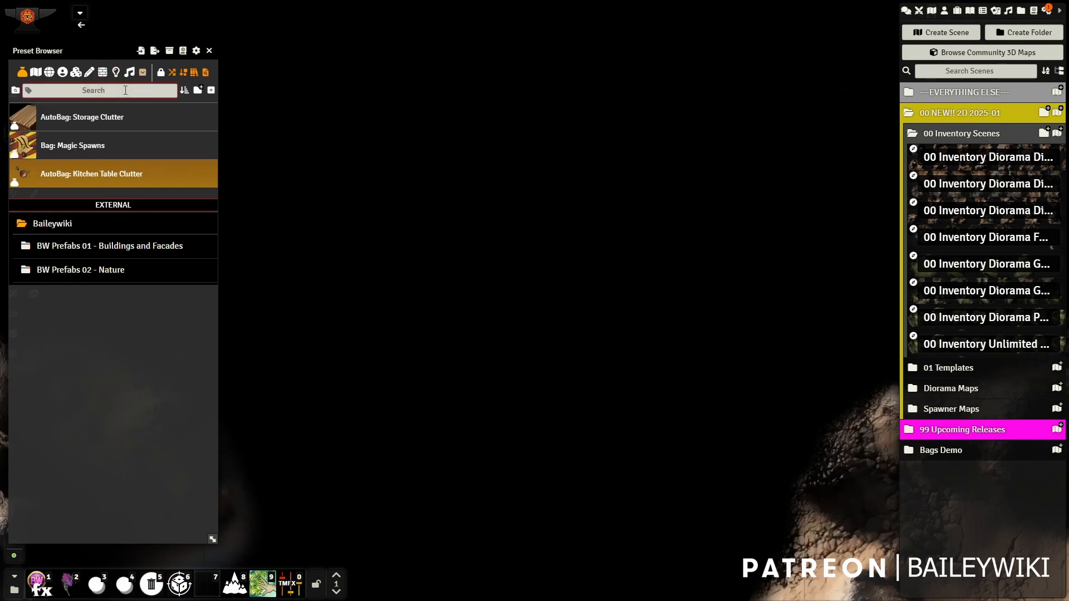
# Step: Search the bag presets for "bag" and open the Campsite Stuff bag in BW Prefabs 01 - Buildings and Facades
pyautogui.write('r')
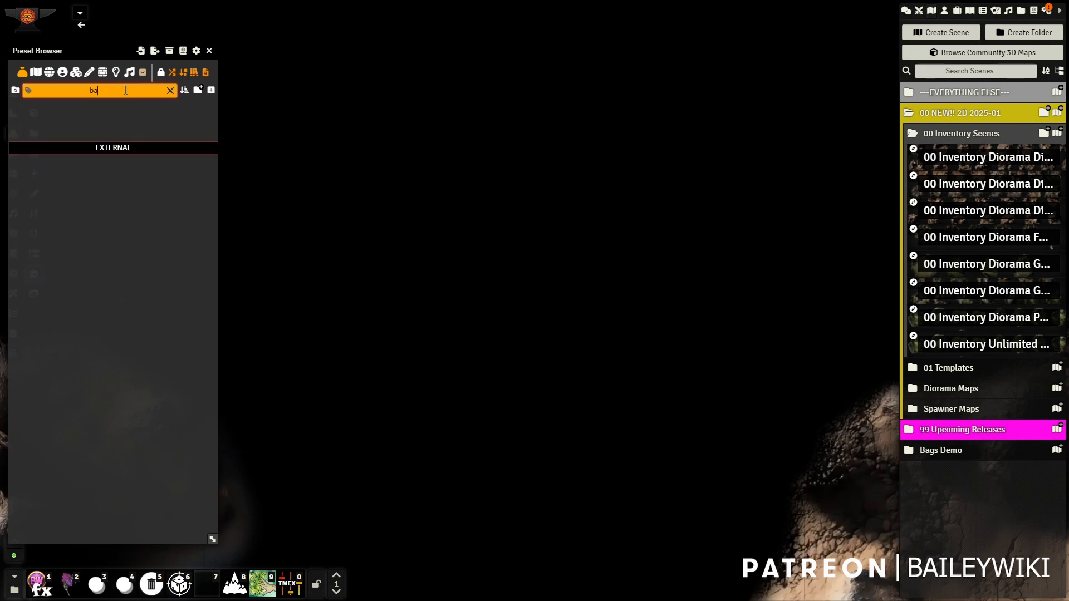
pyautogui.write('g')
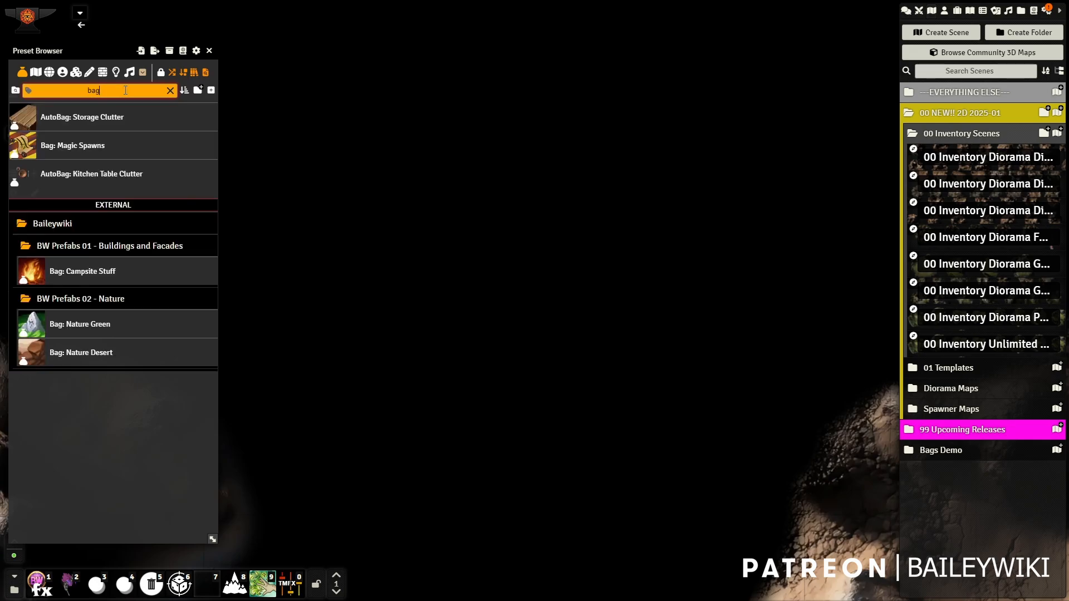
pyautogui.rightClick(72, 271)
pyautogui.click(49, 296)
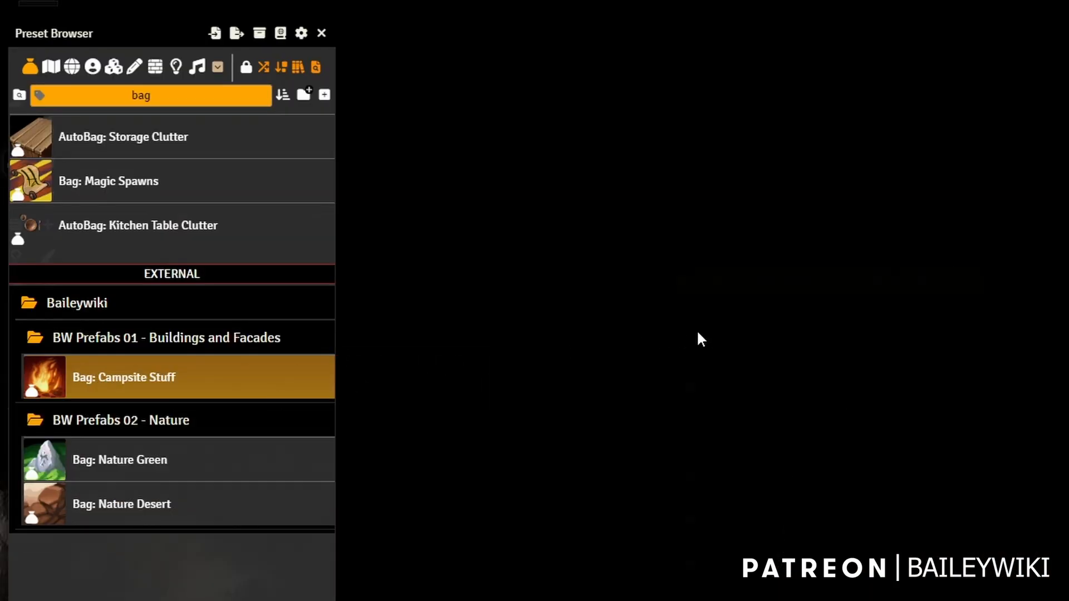
# Step: Browse the lighting, wagon, storage, barricade and bedding prefabs in the Campsite Stuff bag, then close it
pyautogui.moveTo(976, 327); pyautogui.dragTo(978, 424)
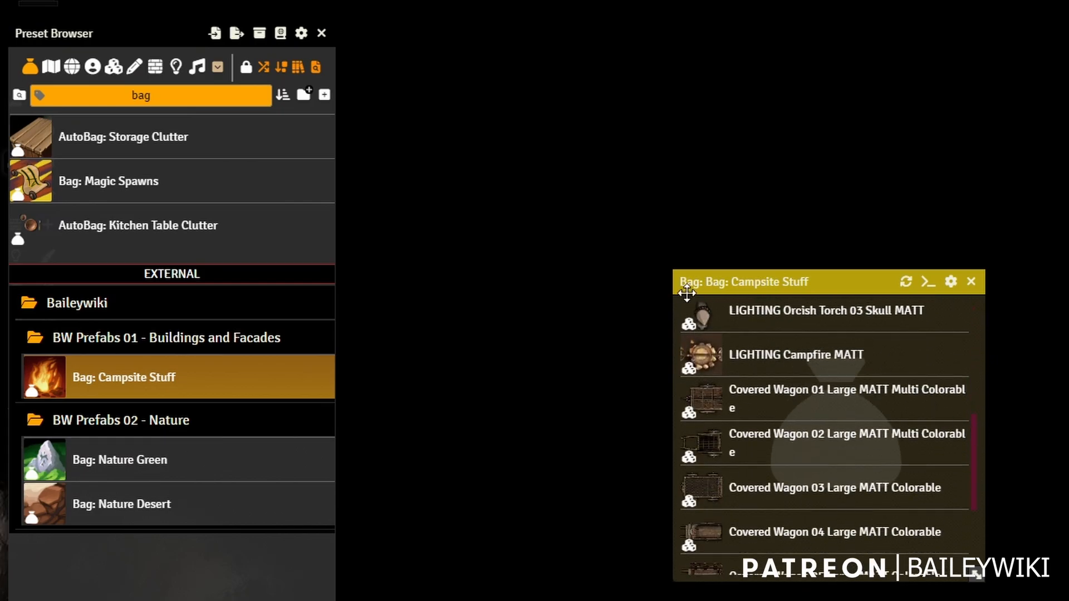
pyautogui.scroll(-5, 779, 401)
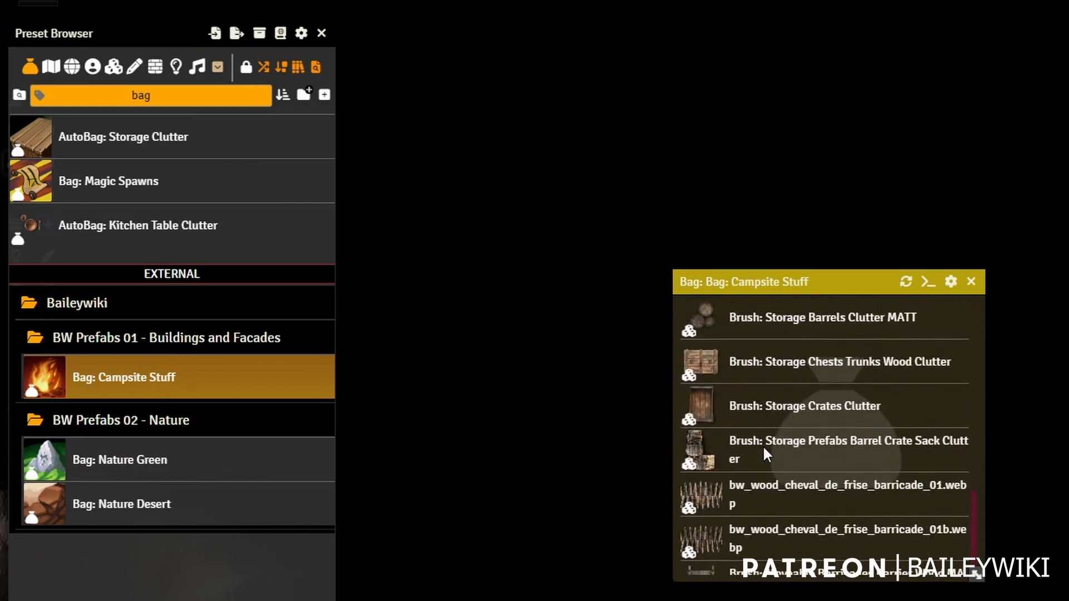
pyautogui.scroll(-5, 768, 462)
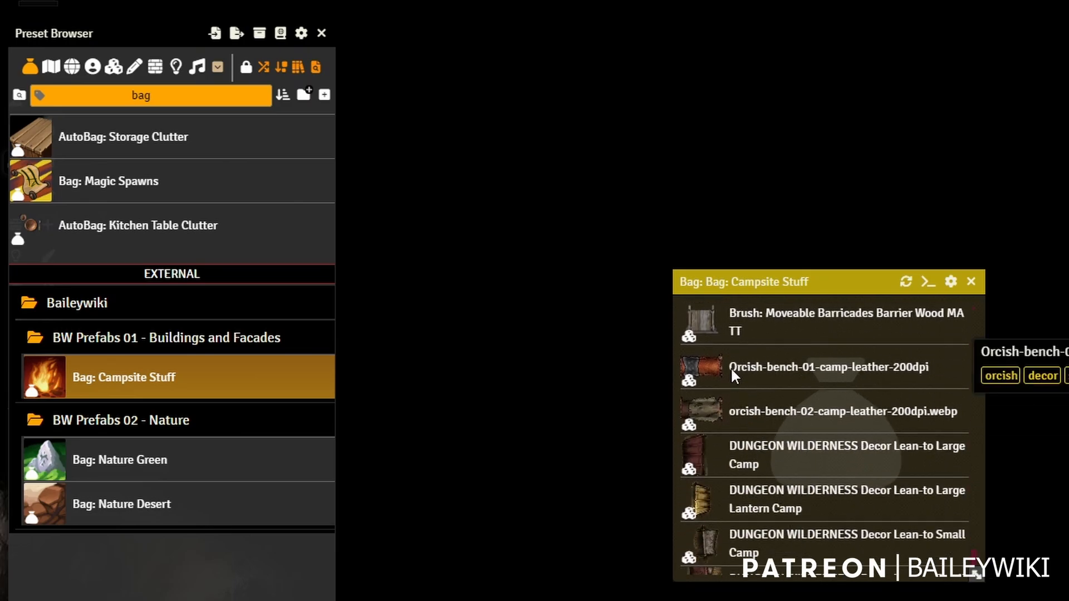
pyautogui.scroll(-5, 758, 406)
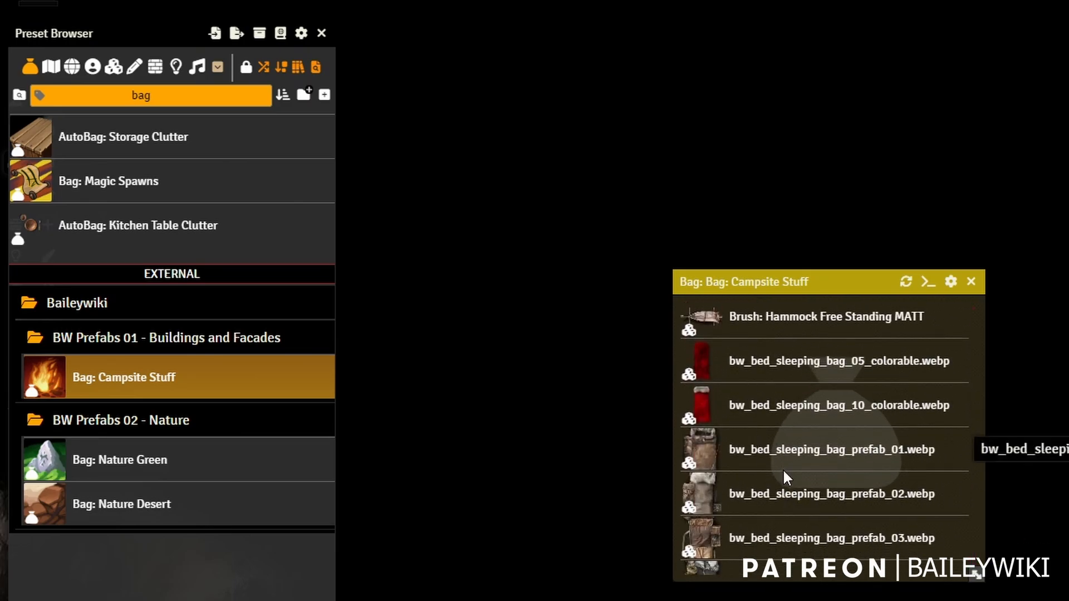
pyautogui.click(971, 284)
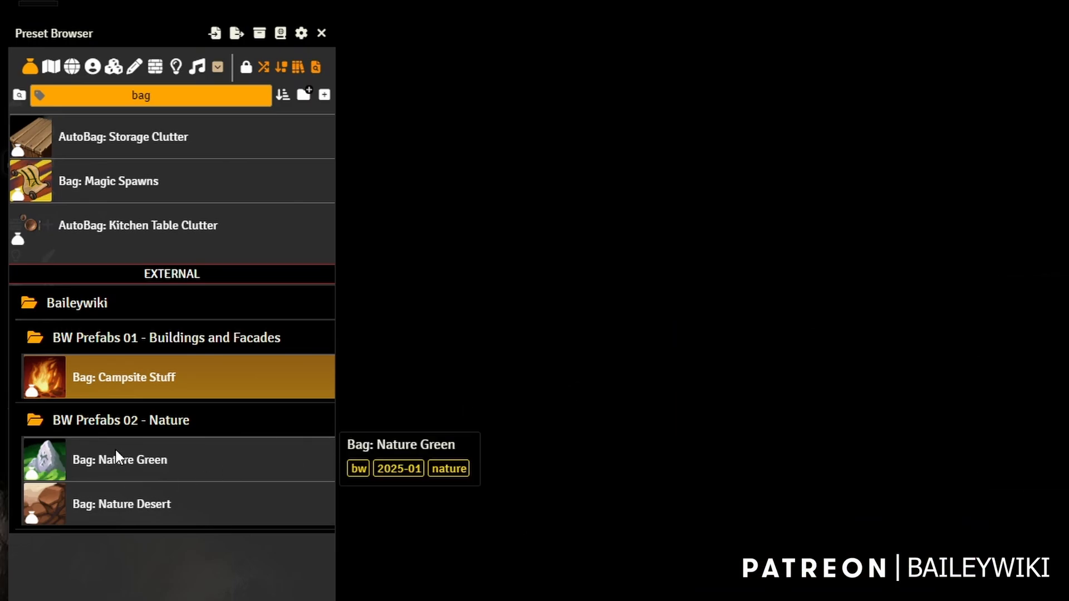
# Step: Try to open the Nature Green bag, then open the Nature Desert bag in BW Prefabs 02 - Nature
pyautogui.rightClick(116, 453)
pyautogui.click(115, 498)
pyautogui.rightClick(125, 502)
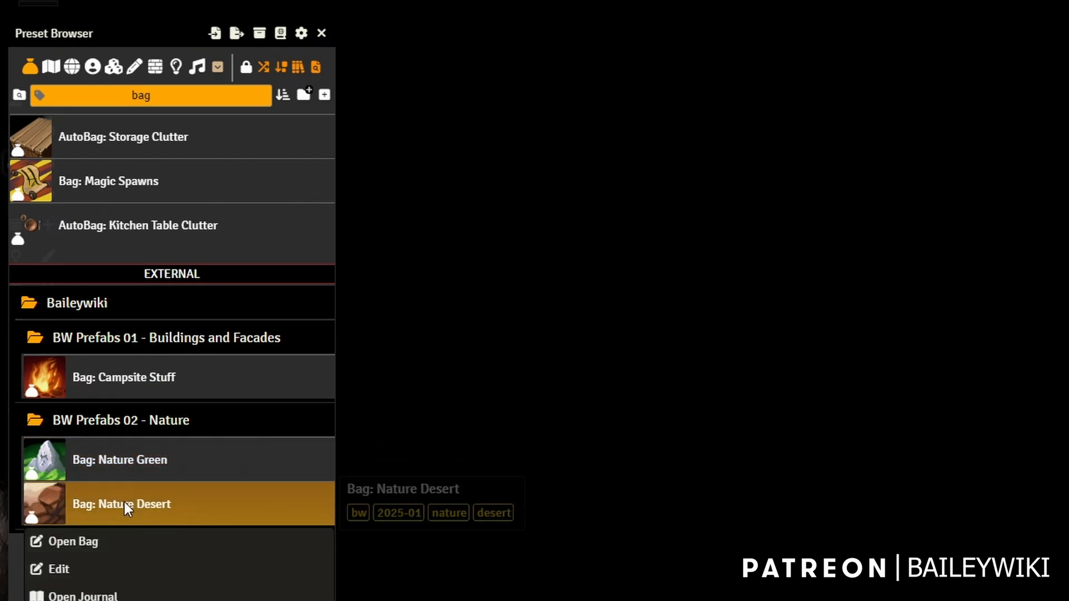
pyautogui.click(69, 539)
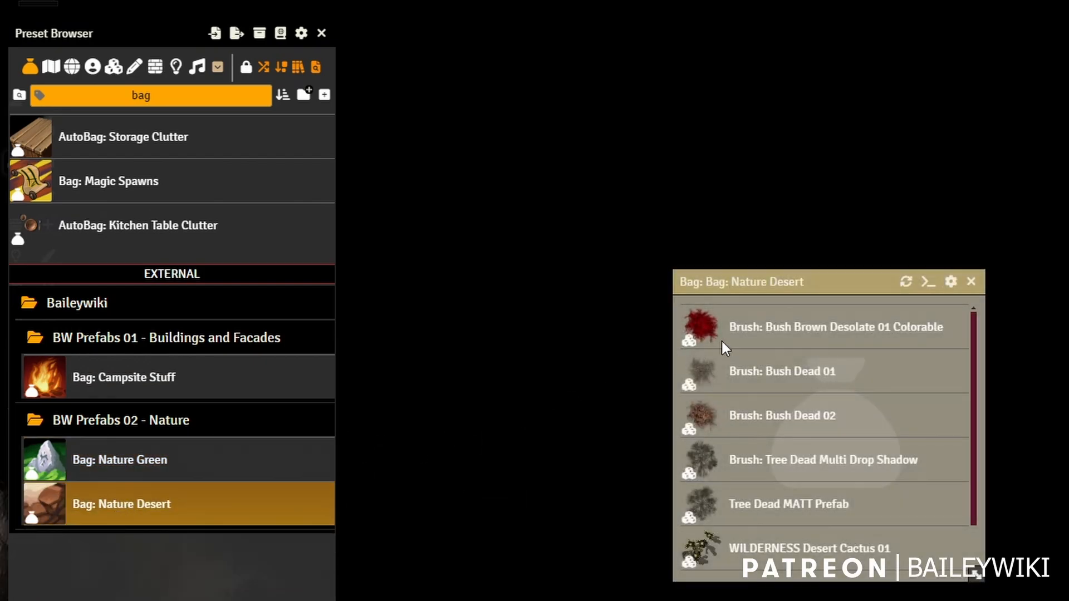
# Step: Move the Nature Desert bag's window farther from the Preset Browser and browse its desert prefabs and brushes
pyautogui.moveTo(779, 301); pyautogui.dragTo(926, 207)
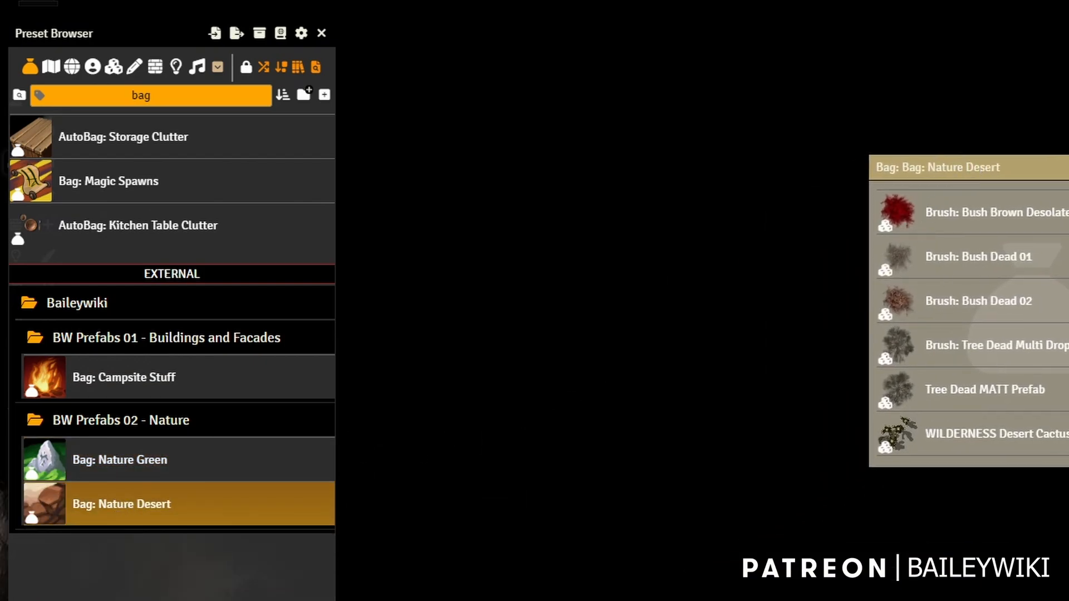
pyautogui.scroll(-3, 973, 324)
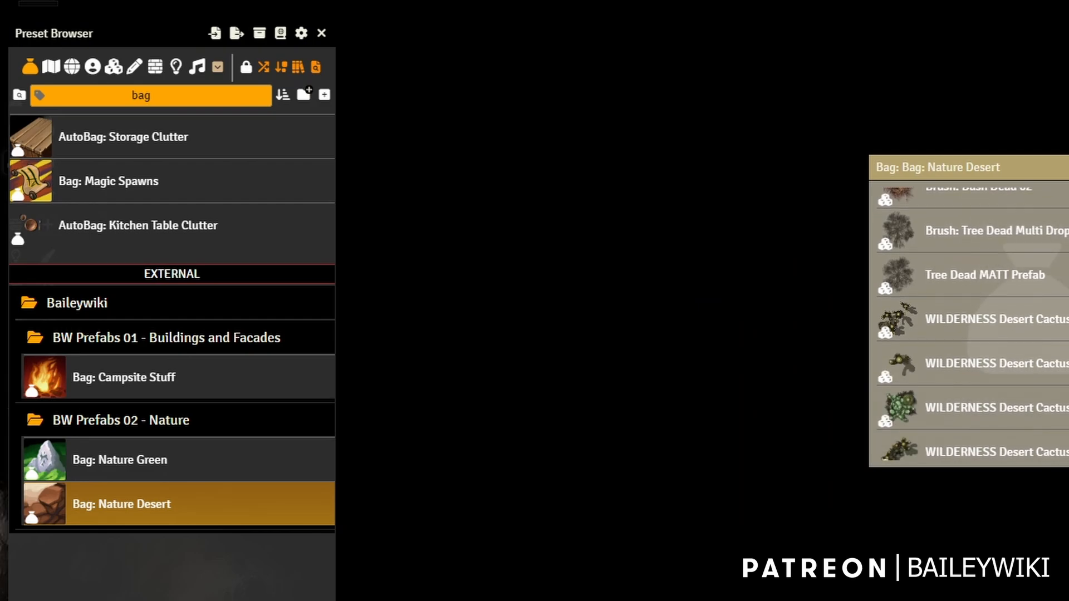
pyautogui.scroll(-4, 972, 324)
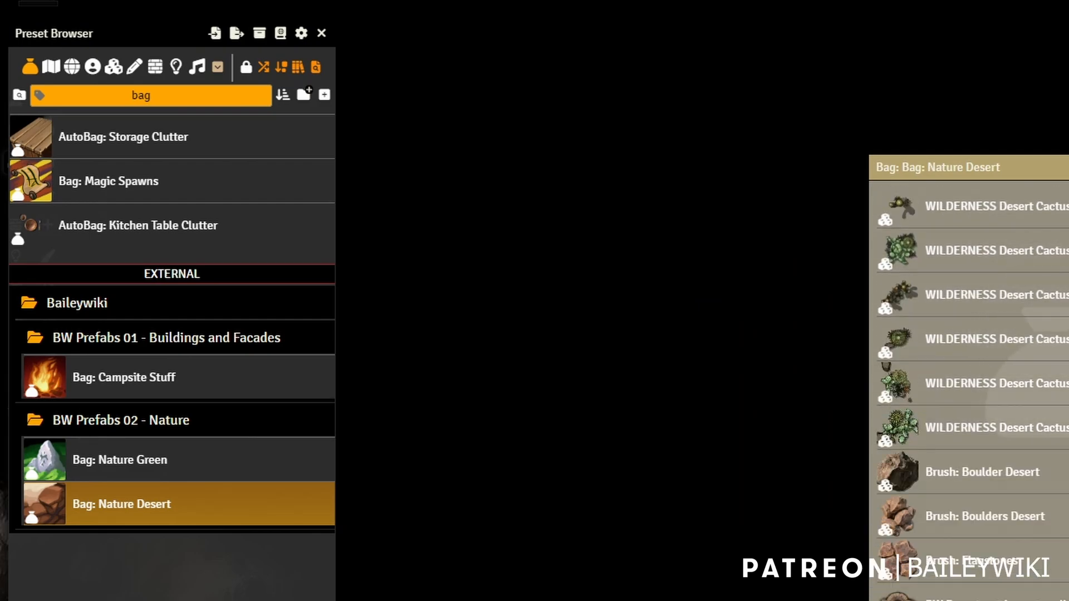
pyautogui.scroll(2, 972, 362)
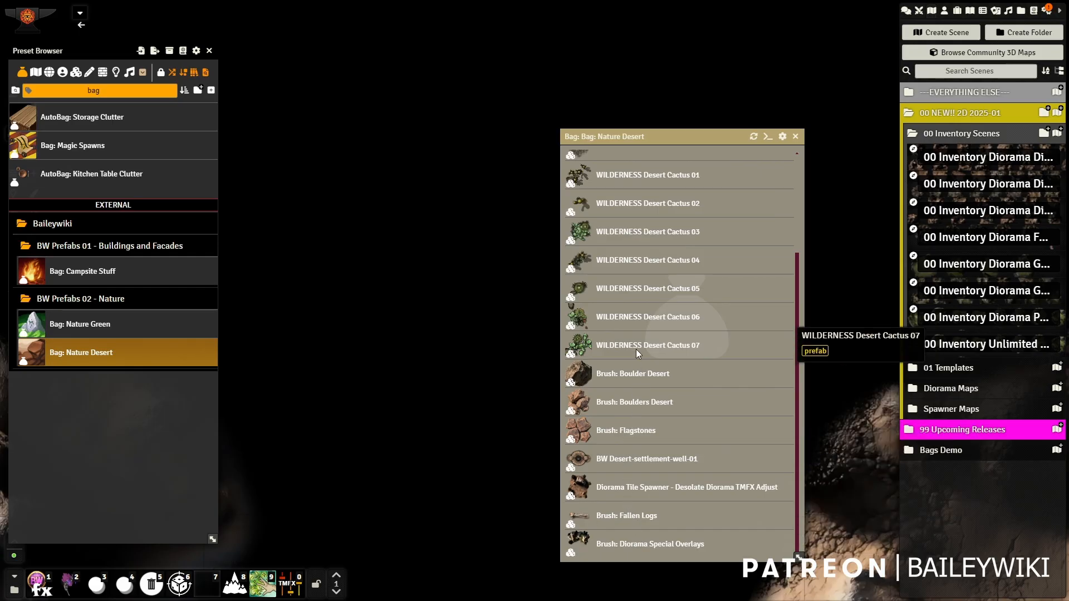
# Step: Paint desert boulders on the map with the Boulder Desert brush from the Nature Desert bag, then undo them
pyautogui.rightClick(623, 375)
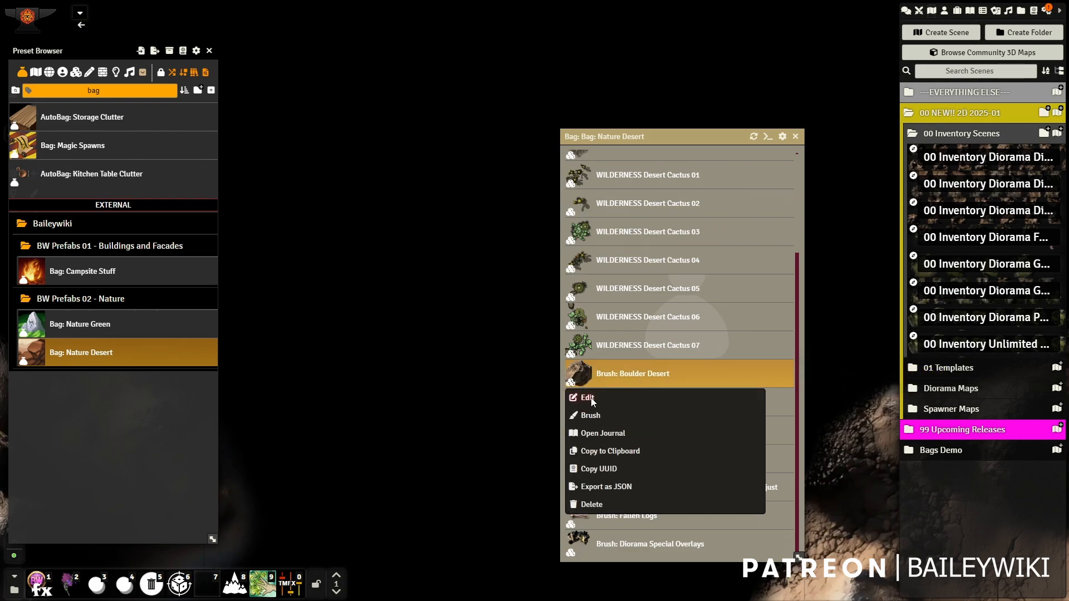
pyautogui.click(591, 417)
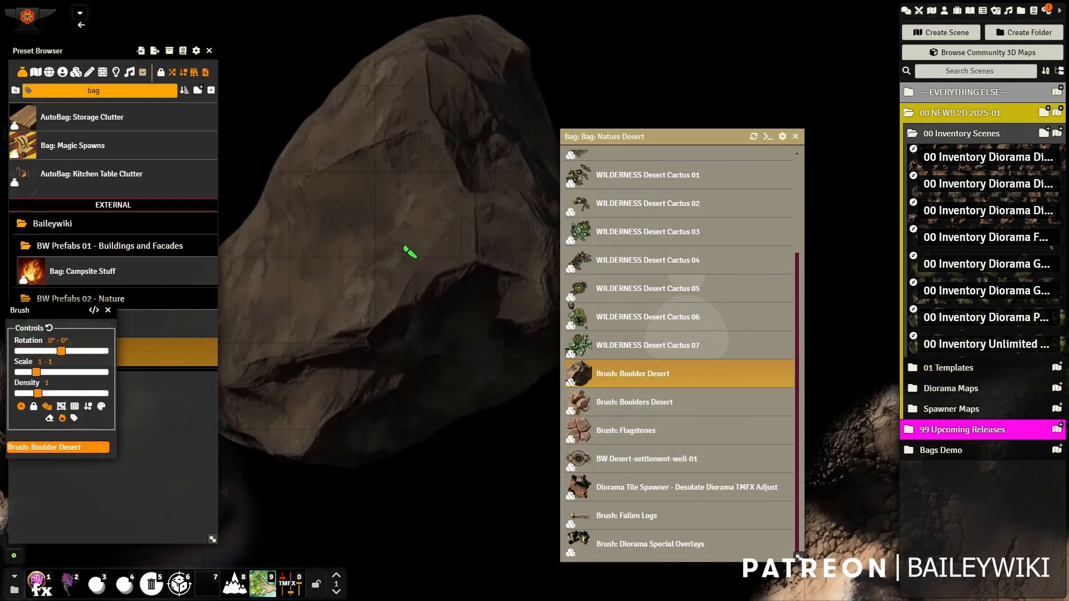
pyautogui.click(493, 166)
pyautogui.click(449, 285)
pyautogui.hotkey('ctrl', 'z')
pyautogui.hotkey('ctrl', 'z')
pyautogui.hotkey('ctrl', 'z')
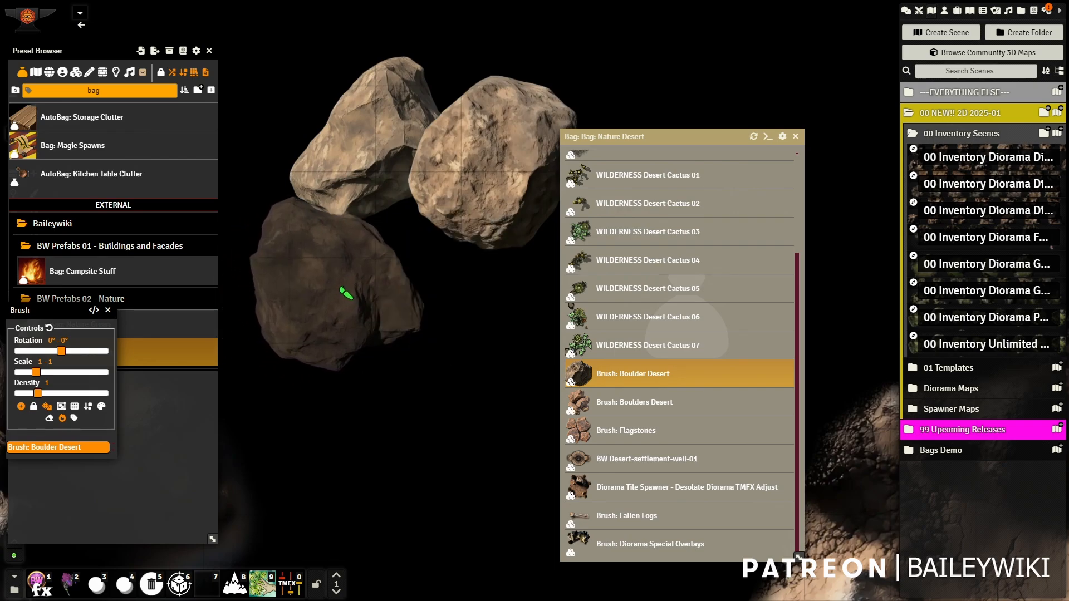
# Step: Paint a cluster of brown bushes on the empty ground with the Bush Brown Desolate 01 Colorable brush, then leave the brush
pyautogui.scroll(3, 673, 326)
pyautogui.click(627, 166)
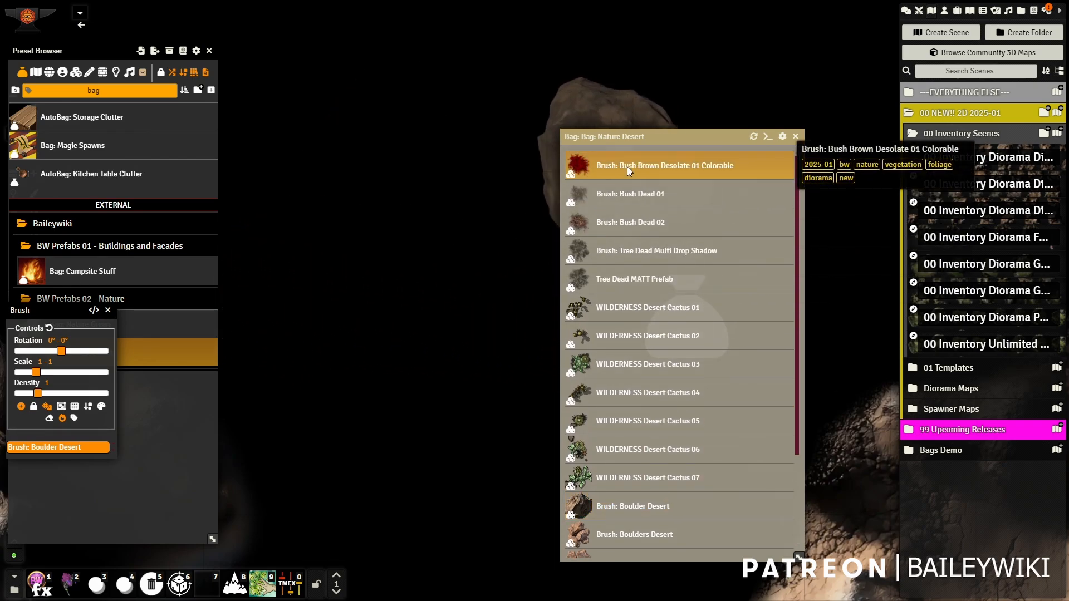
pyautogui.rightClick(627, 172)
pyautogui.click(590, 207)
pyautogui.click(398, 152)
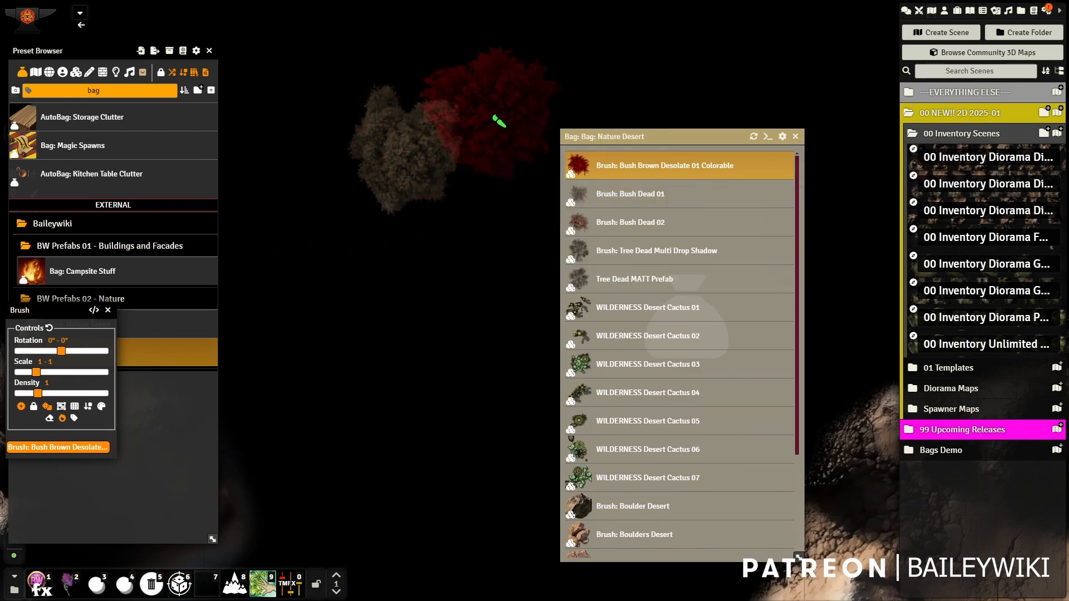
pyautogui.click(498, 115)
pyautogui.click(487, 198)
pyautogui.click(343, 275)
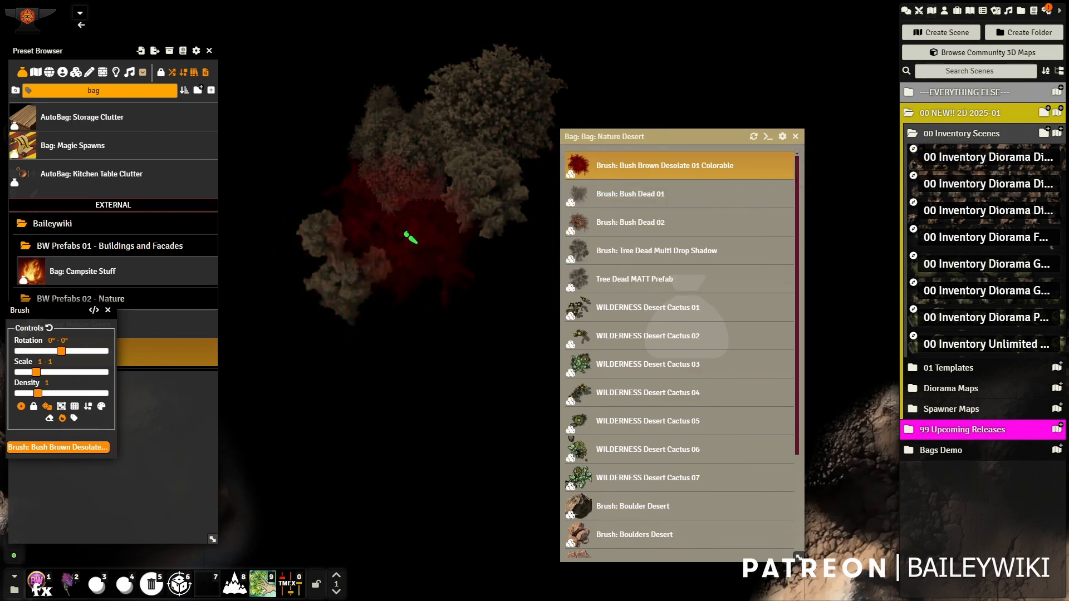
pyautogui.click(408, 239)
pyautogui.press('Escape')
pyautogui.scroll(-10, 421, 301)
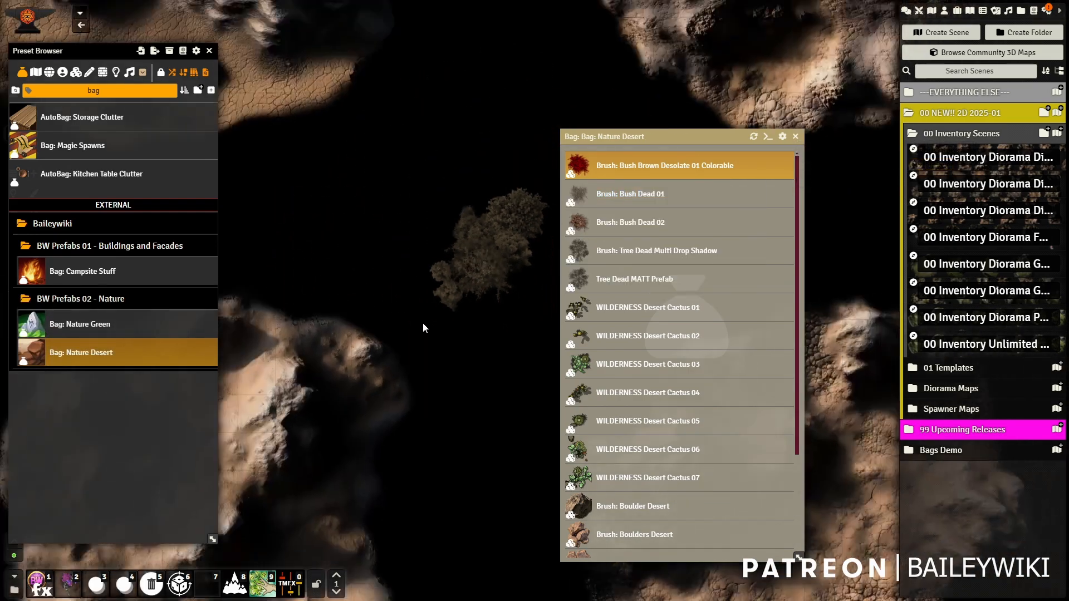
pyautogui.moveTo(468, 379); pyautogui.dragTo(481, 228)
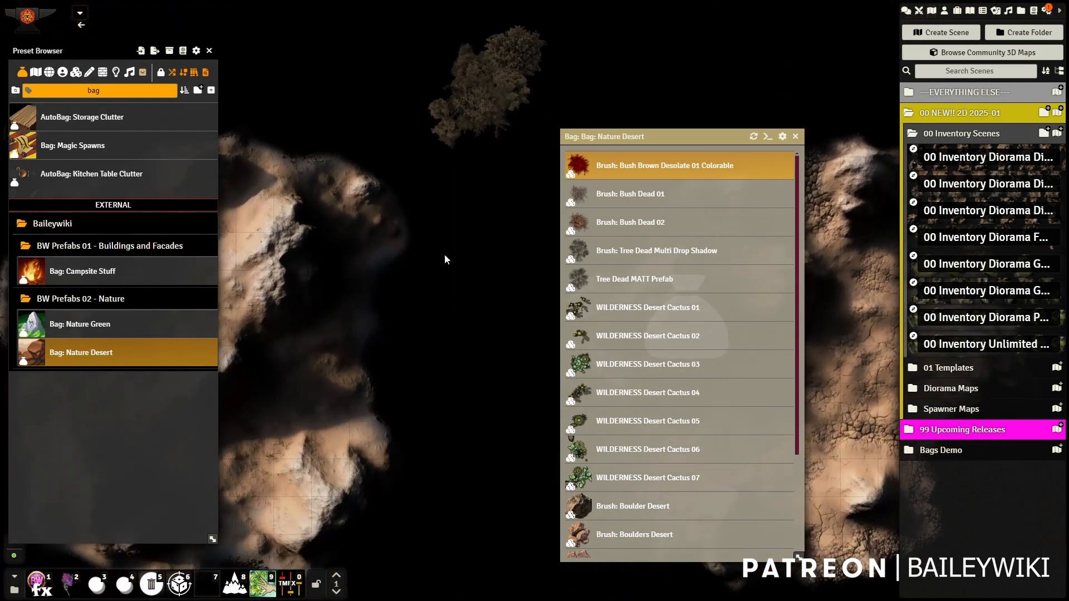
# Step: Paint bushes across the rocky desert formation with the Bush Brown Desolate 01 Colorable brush, then leave the brush
pyautogui.rightClick(623, 168)
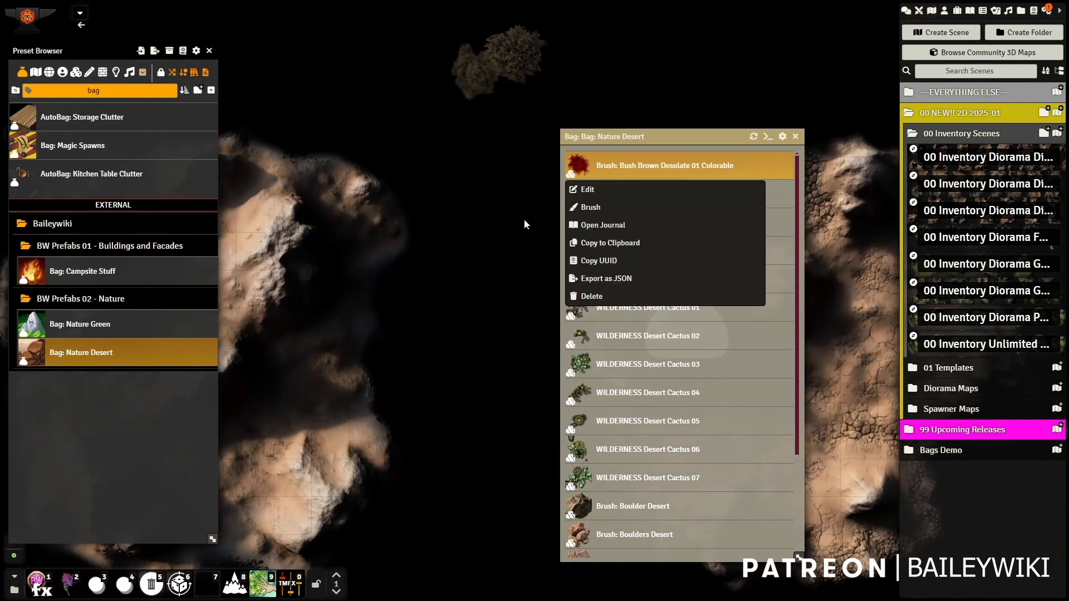
pyautogui.click(595, 209)
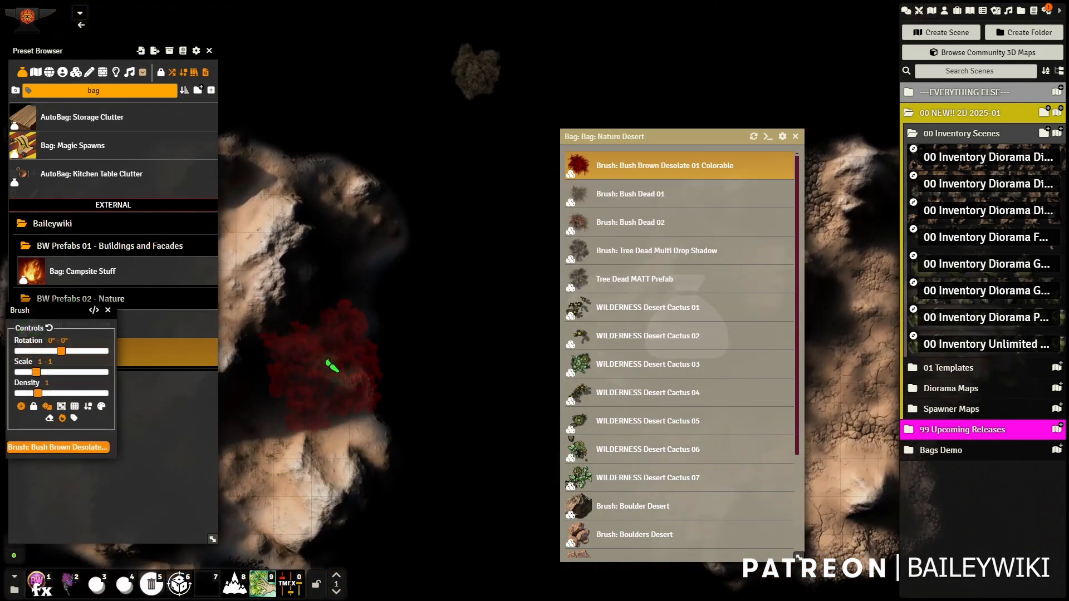
pyautogui.scroll(5, 453, 219)
pyautogui.moveTo(428, 257)
pyautogui.mouseDown()
pyautogui.moveTo(351, 279)
pyautogui.moveTo(370, 282)
pyautogui.moveTo(423, 231)
pyautogui.moveTo(262, 240)
pyautogui.mouseUp()
pyautogui.click(289, 157)
pyautogui.moveTo(437, 297); pyautogui.dragTo(331, 365)
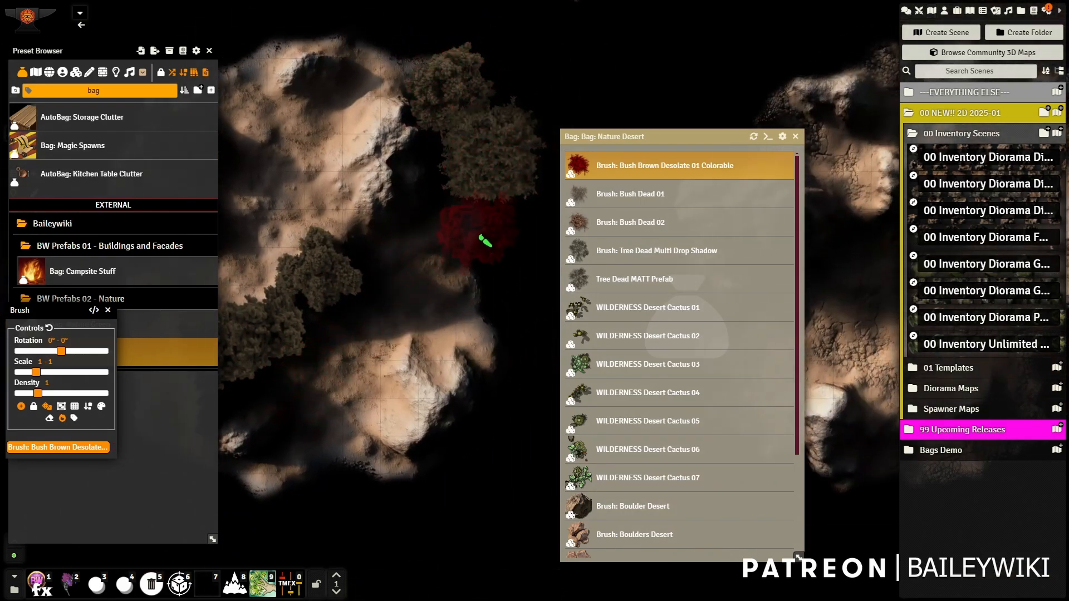
pyautogui.moveTo(411, 429); pyautogui.dragTo(480, 333)
pyautogui.click(474, 328)
pyautogui.click(360, 320)
pyautogui.scroll(-5, 372, 263)
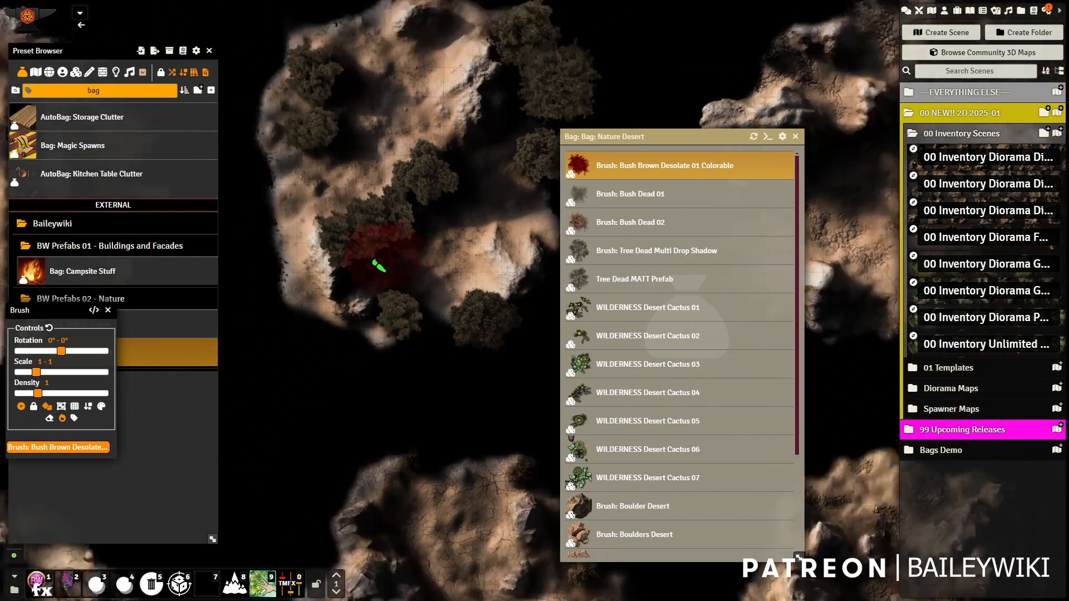
pyautogui.scroll(8, 361, 279)
pyautogui.moveTo(347, 173); pyautogui.dragTo(378, 300)
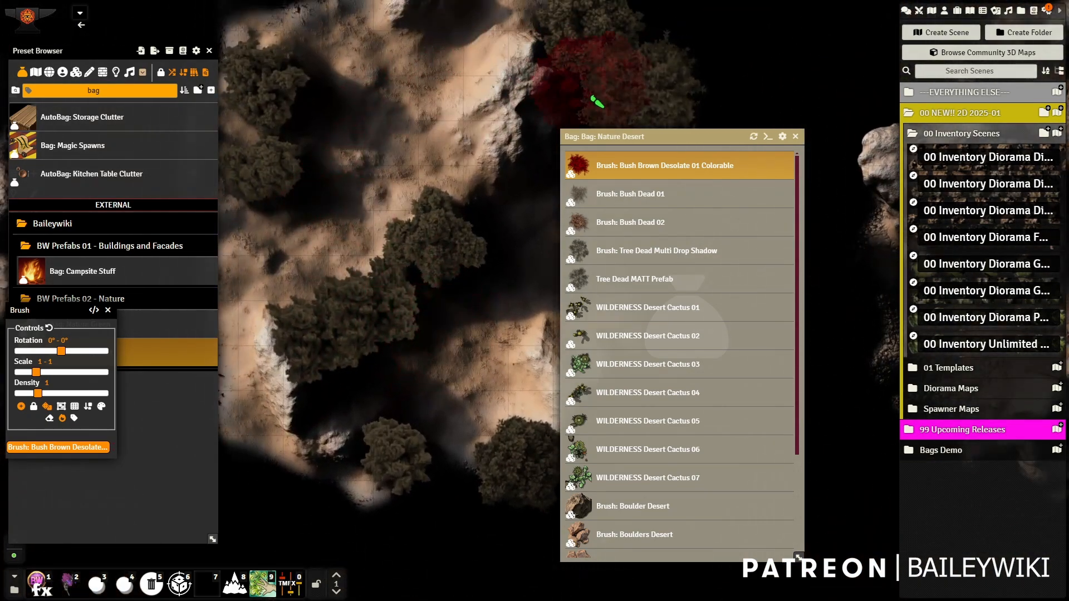
pyautogui.press('Escape')
pyautogui.scroll(-2, 441, 205)
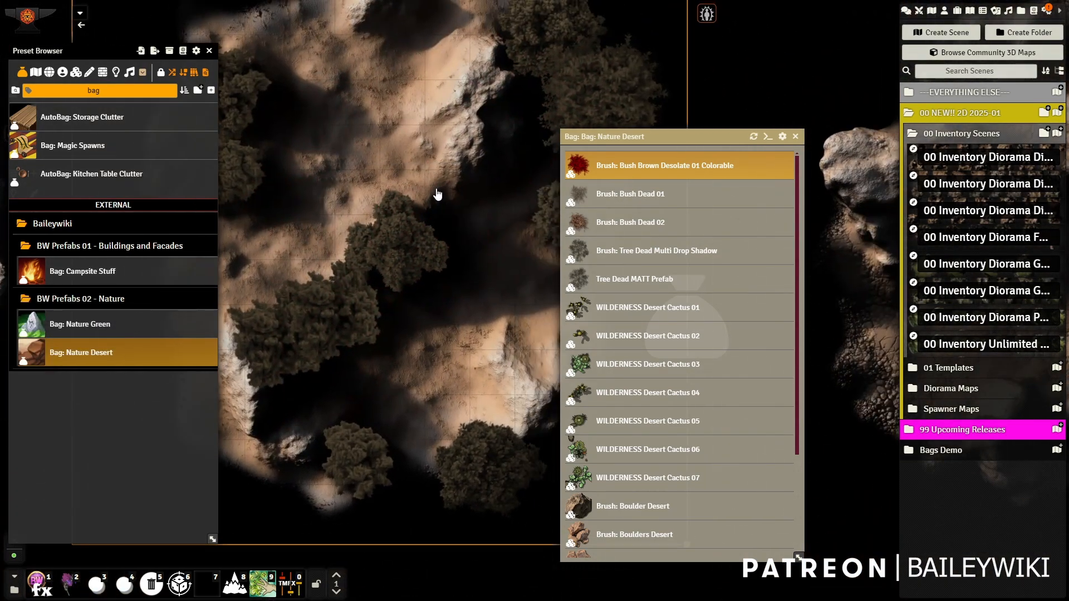
# Step: Close the Preset Browser and open the 00 Inventory Scenes folder inside 00 NEW!! 2D 2025-01 in the scene list
pyautogui.moveTo(39, 48); pyautogui.dragTo(97, 37)
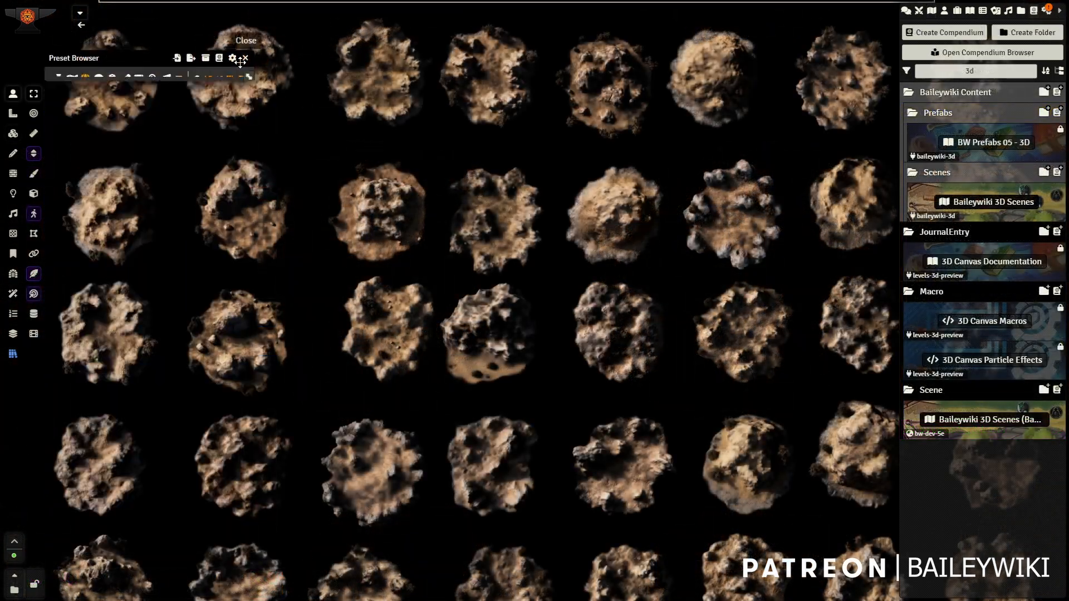
pyautogui.click(245, 55)
pyautogui.click(931, 11)
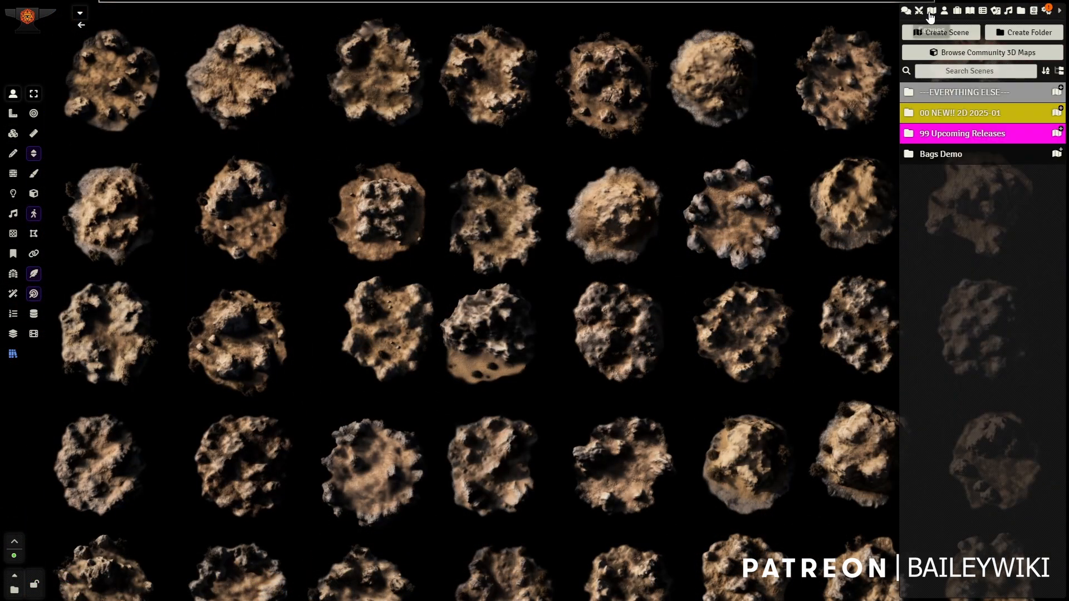
pyautogui.click(963, 114)
pyautogui.click(962, 135)
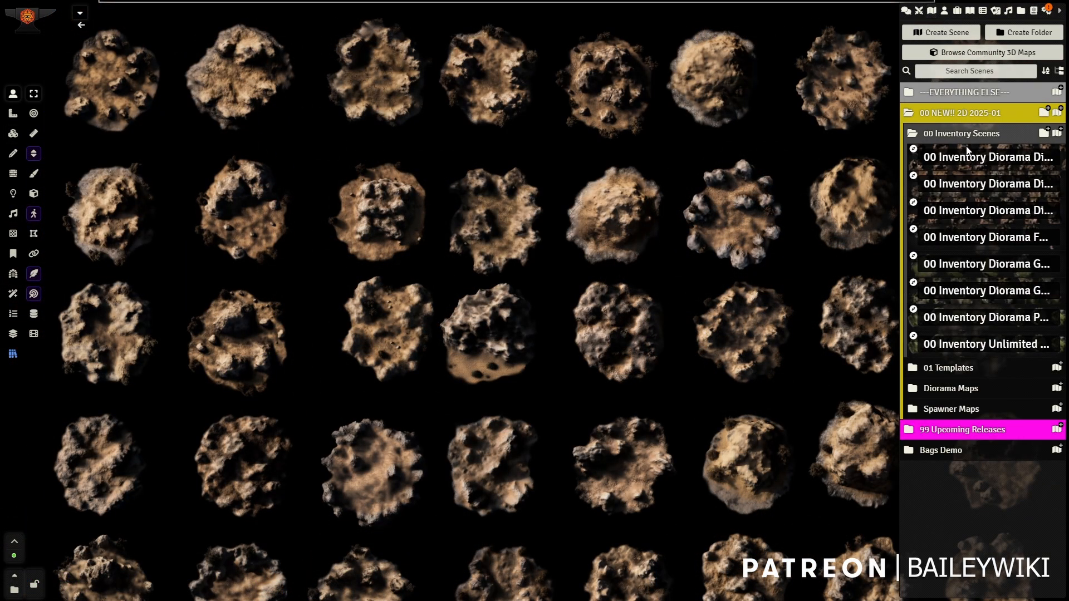
# Step: Examine the first row of Diorama - Dirt Desolate tiles up close, including their rocks, cracked ground and soft edges
pyautogui.scroll(-8, 517, 279)
pyautogui.moveTo(449, 249); pyautogui.dragTo(509, 336)
pyautogui.scroll(3, 354, 349)
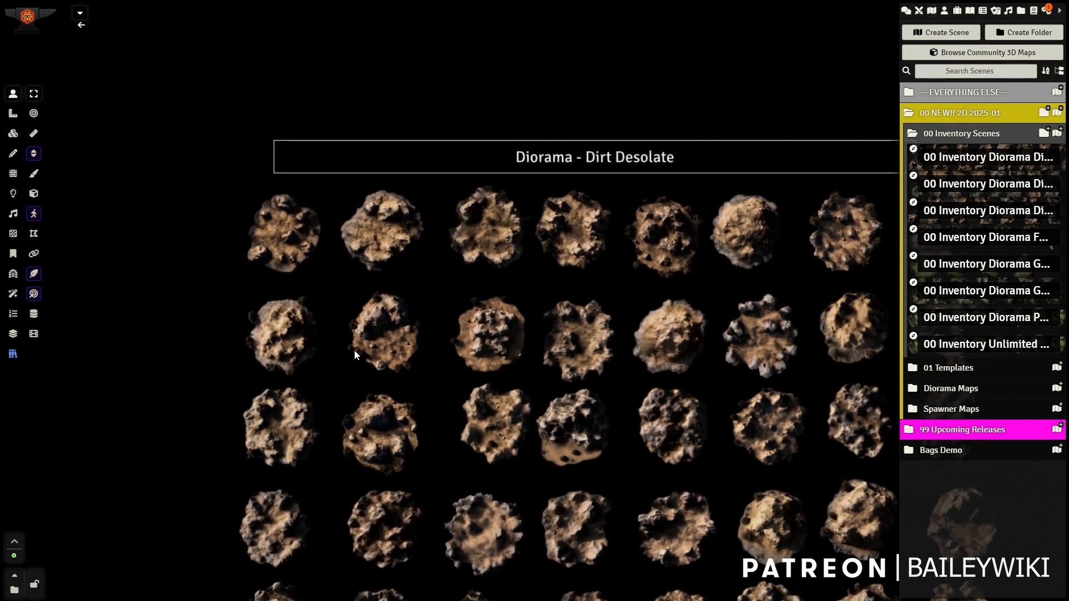
pyautogui.scroll(2, 354, 350)
pyautogui.moveTo(386, 269); pyautogui.dragTo(454, 261)
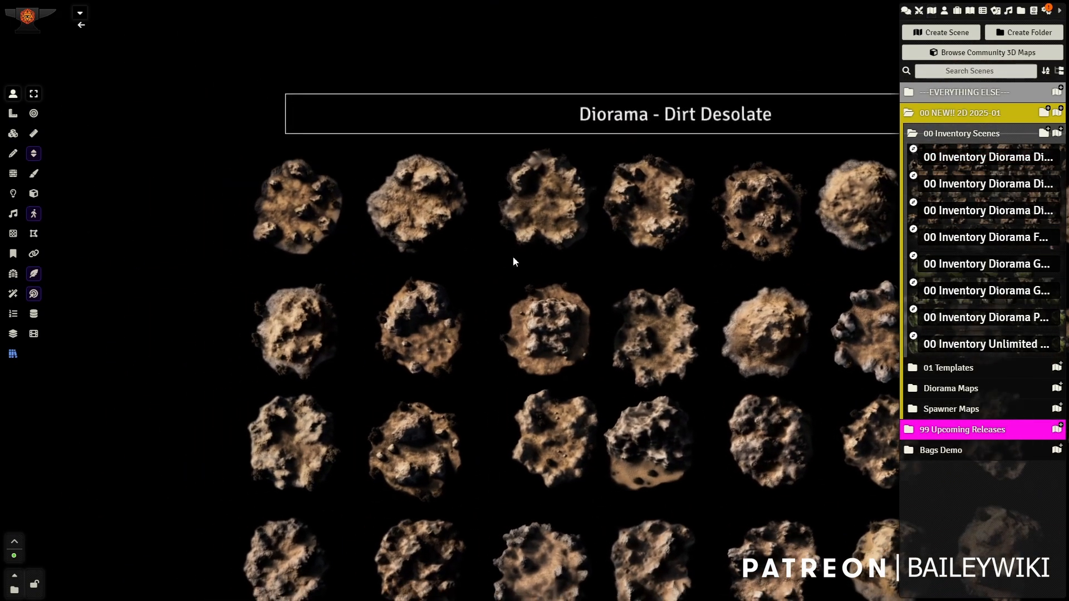
pyautogui.scroll(2, 499, 262)
pyautogui.moveTo(248, 246); pyautogui.dragTo(482, 305)
pyautogui.scroll(3, 472, 289)
pyautogui.moveTo(366, 178); pyautogui.dragTo(145, 237)
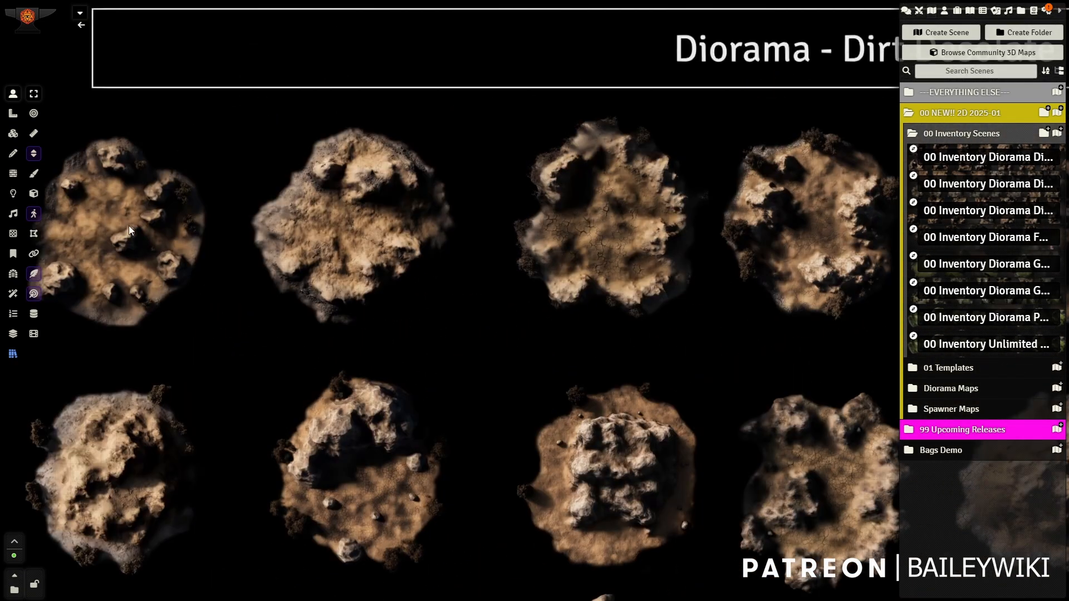
pyautogui.moveTo(316, 280); pyautogui.dragTo(462, 302)
pyautogui.scroll(2, 462, 302)
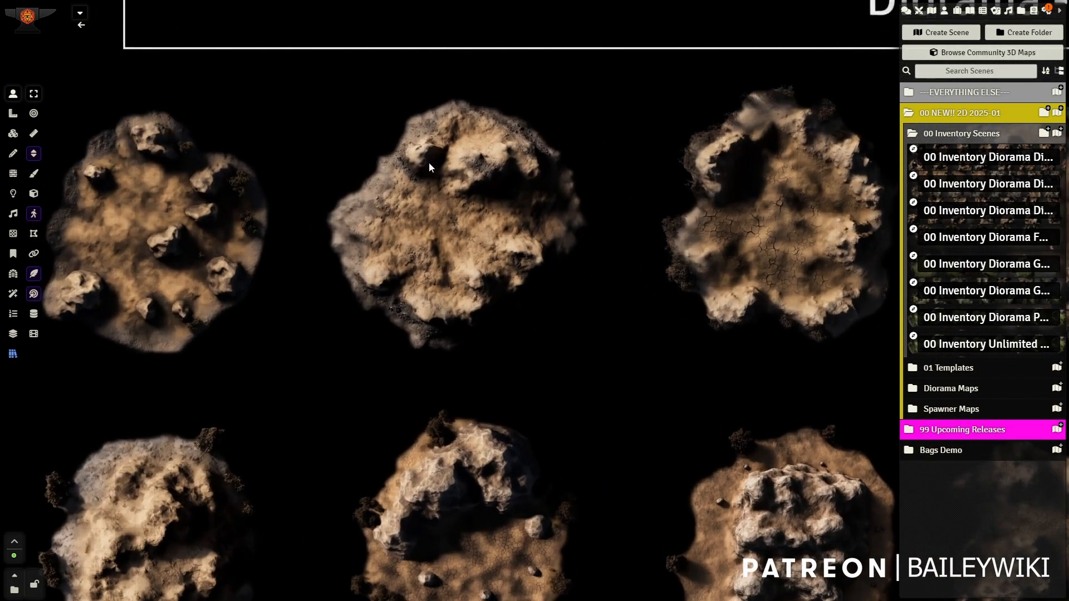
pyautogui.scroll(5, 518, 278)
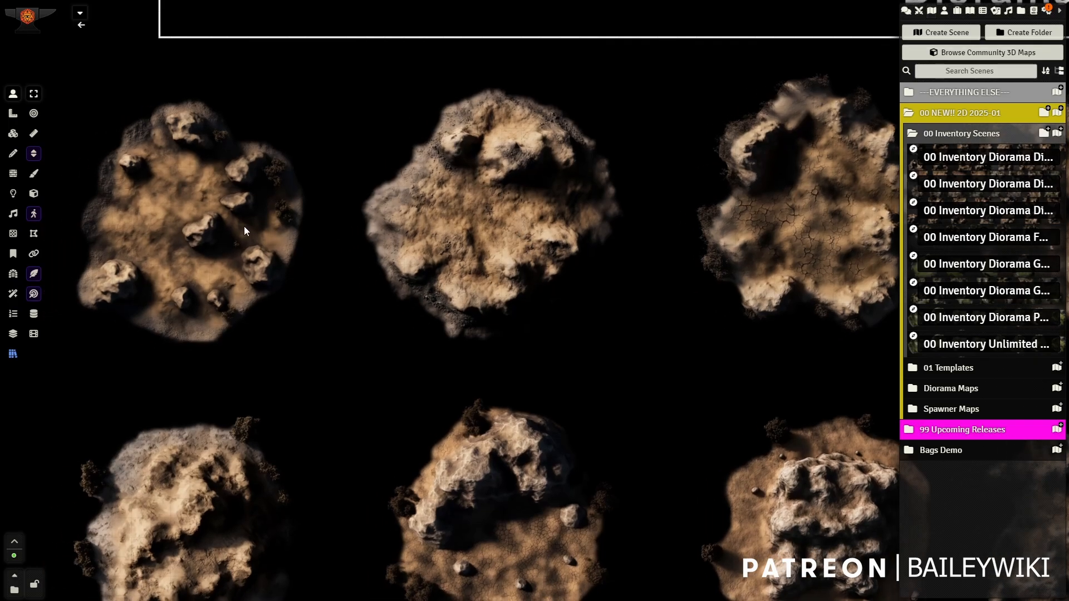
pyautogui.scroll(3, 554, 150)
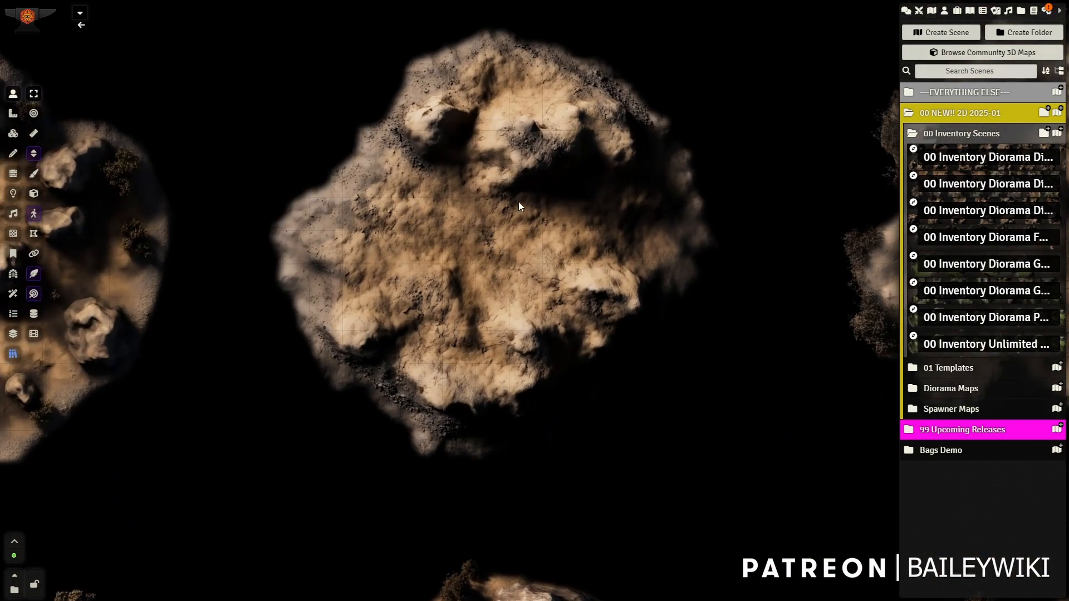
pyautogui.moveTo(684, 376); pyautogui.dragTo(103, 370)
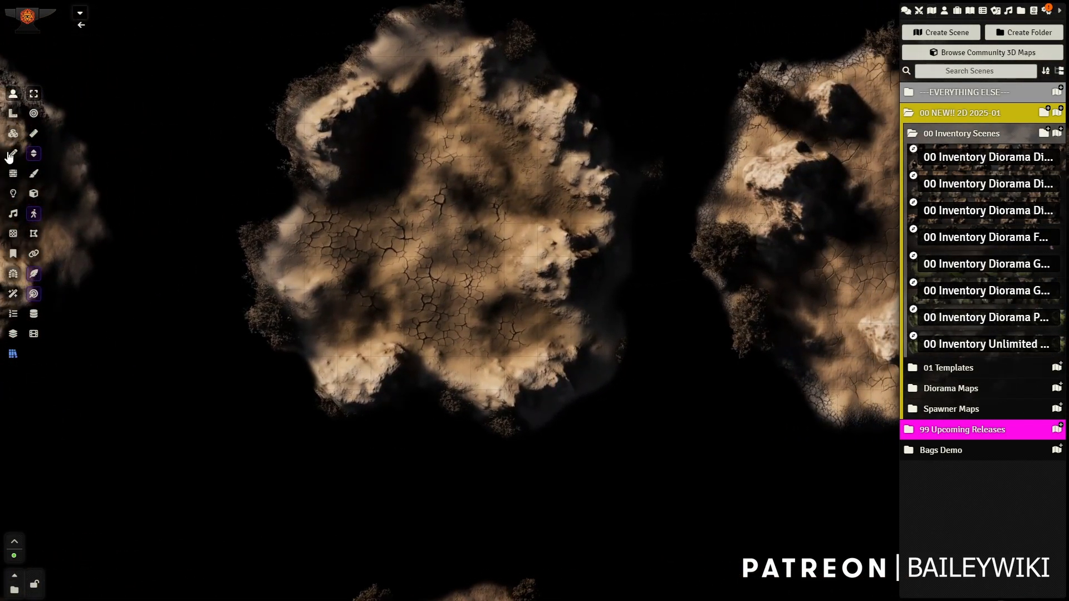
# Step: Switch to the tile controls and examine individual Dirt Desolate tiles, then look over the scene's whole grid of tiles
pyautogui.click(13, 134)
pyautogui.scroll(-5, 321, 386)
pyautogui.scroll(2, 554, 286)
pyautogui.moveTo(553, 286); pyautogui.dragTo(532, 298)
pyautogui.moveTo(806, 422); pyautogui.dragTo(428, 488)
pyautogui.scroll(9, 488, 323)
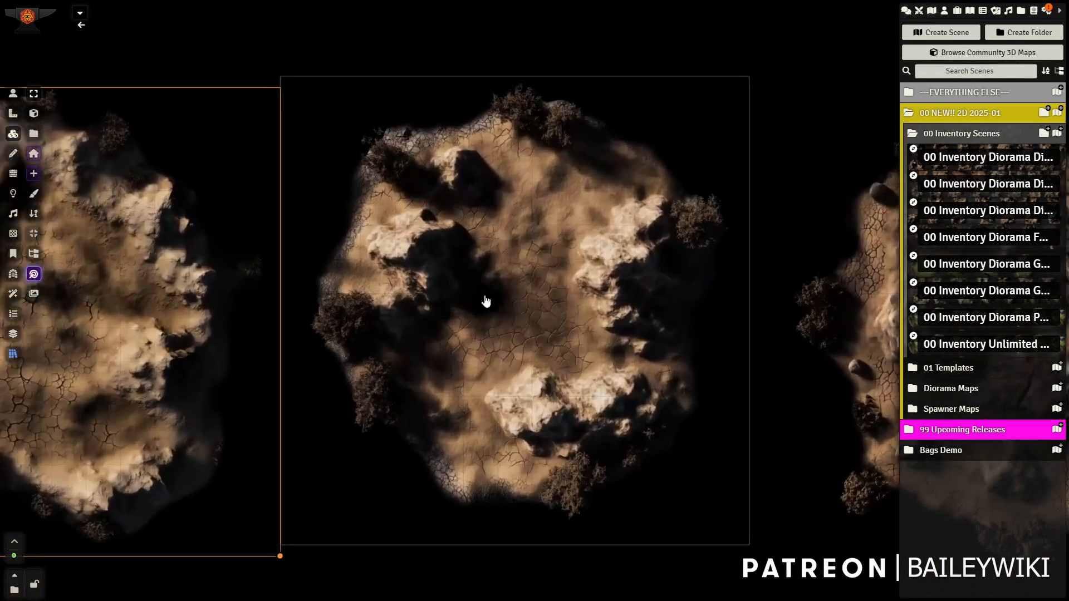
pyautogui.moveTo(784, 439); pyautogui.dragTo(414, 340)
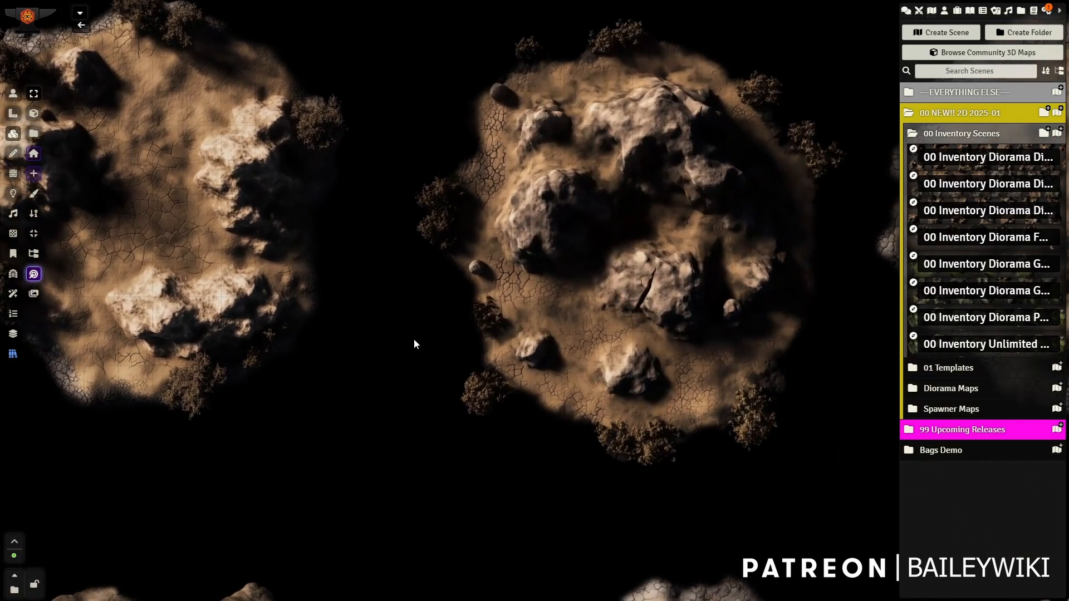
pyautogui.scroll(-15, 414, 339)
pyautogui.scroll(5, 513, 188)
pyautogui.moveTo(656, 319); pyautogui.dragTo(558, 217)
pyautogui.moveTo(637, 259); pyautogui.dragTo(290, 180)
pyautogui.scroll(-6, 411, 210)
pyautogui.moveTo(383, 248); pyautogui.dragTo(442, 259)
pyautogui.scroll(4, 442, 257)
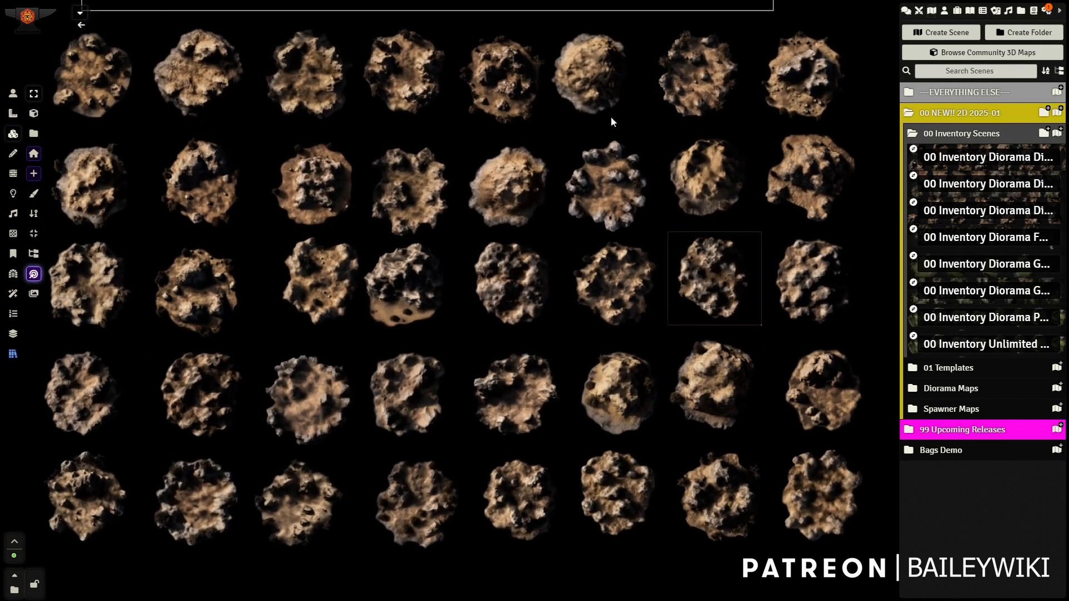
pyautogui.moveTo(311, 340); pyautogui.dragTo(381, 335)
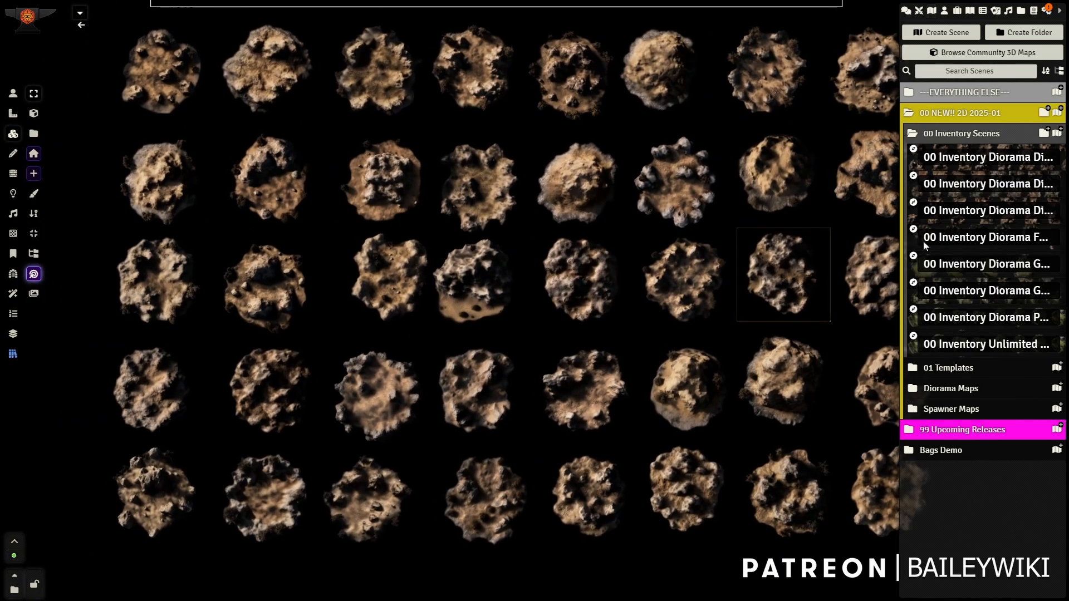
# Step: Open the 00 Inventory Diorama Dirt (Desolate) 02 scene and examine its canyon, cave, cliff and rocky ground tiles
pyautogui.click(969, 190)
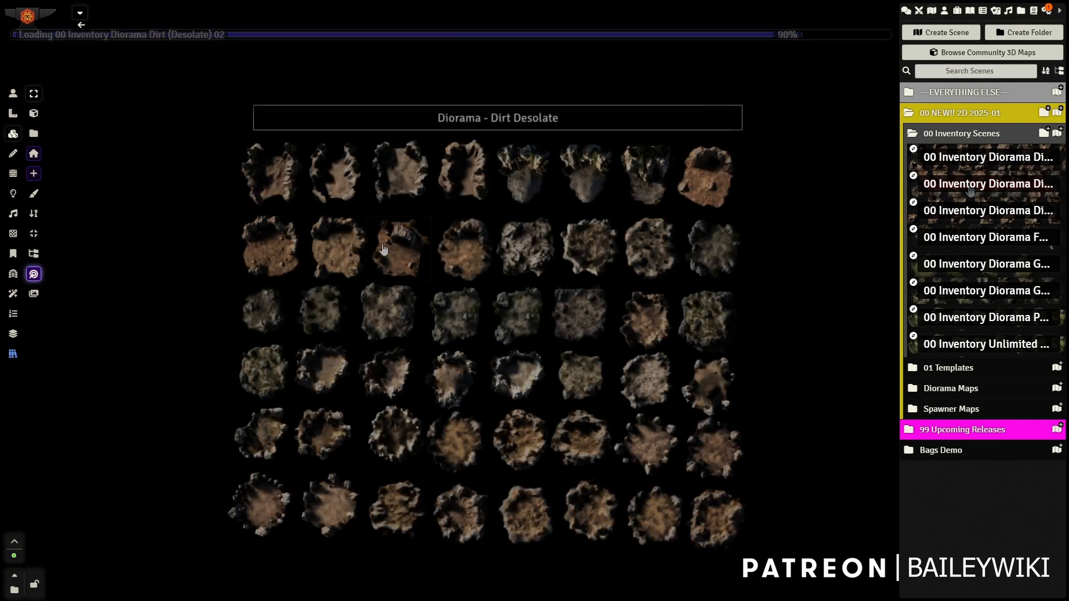
pyautogui.scroll(5, 400, 187)
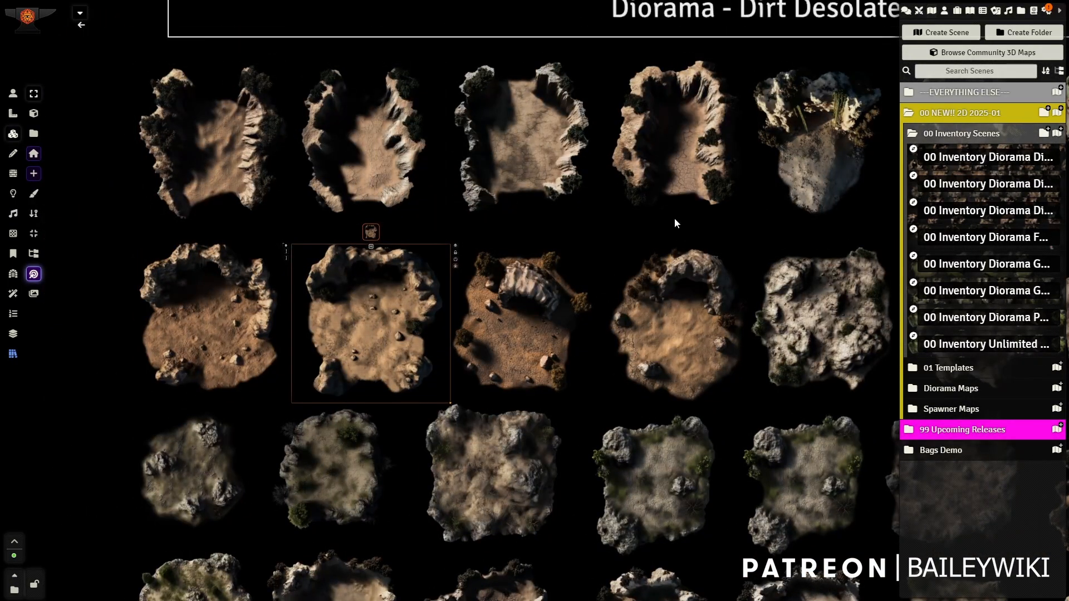
pyautogui.moveTo(674, 218); pyautogui.dragTo(583, 106)
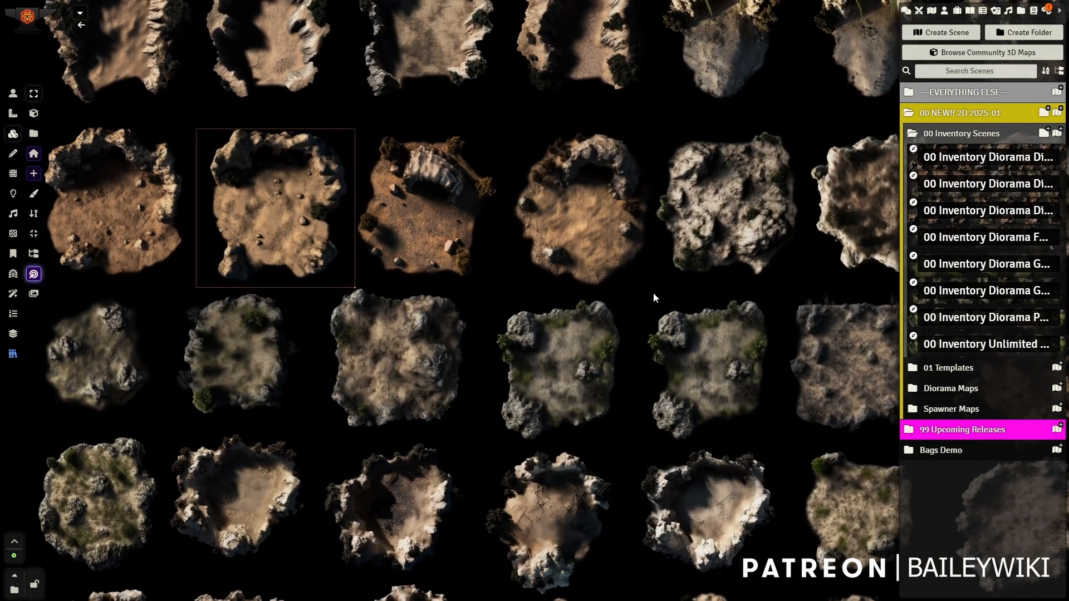
pyautogui.moveTo(656, 298); pyautogui.dragTo(431, 37)
pyautogui.moveTo(720, 235); pyautogui.dragTo(697, 380)
pyautogui.scroll(3, 400, 178)
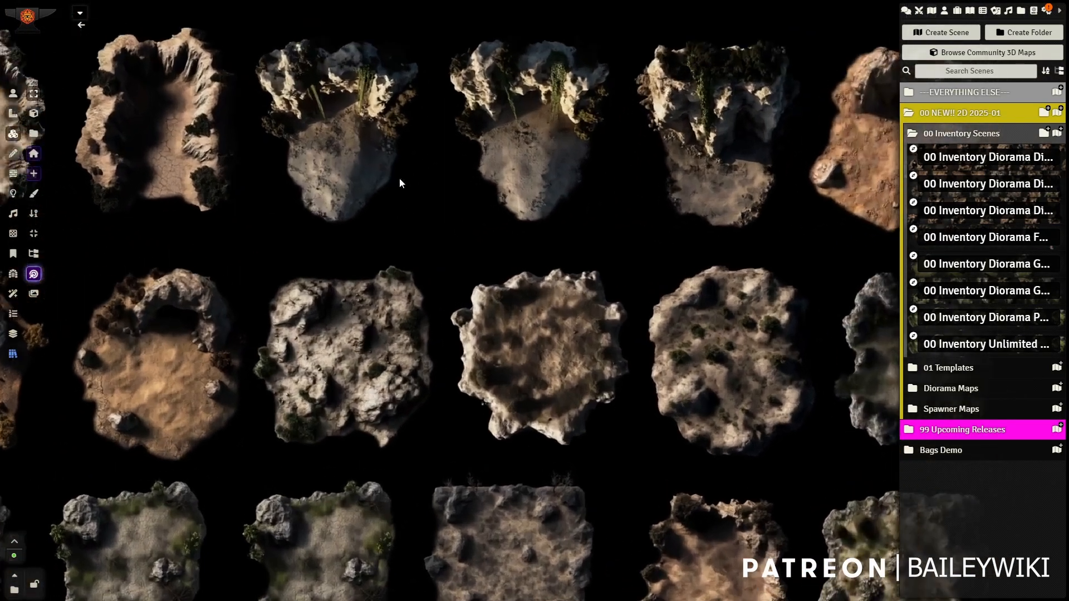
pyautogui.scroll(-5, 722, 84)
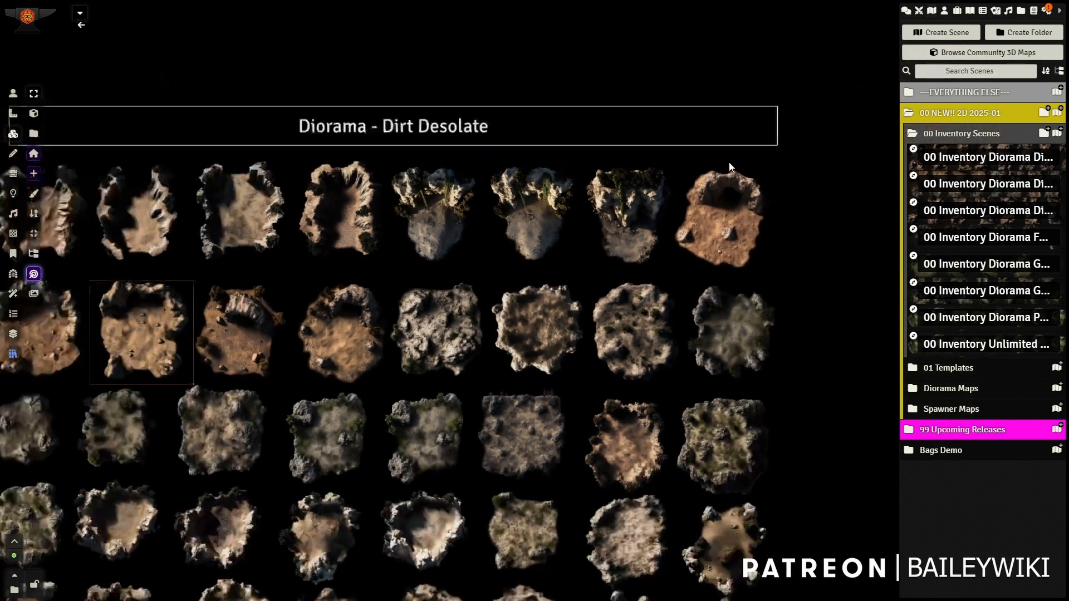
# Step: Look over the boulder-strewn tiles of the remaining Dirt Desolate scene, then open the Diorama - Forest Desolate inventory scene
pyautogui.scroll(5, 326, 396)
pyautogui.moveTo(327, 395); pyautogui.dragTo(725, 408)
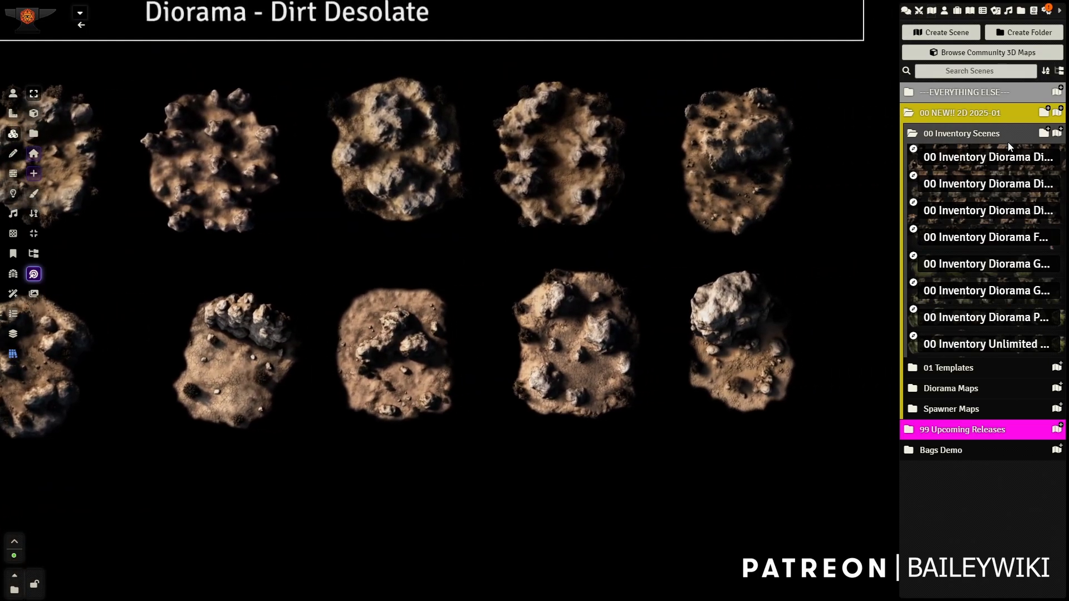
pyautogui.click(981, 239)
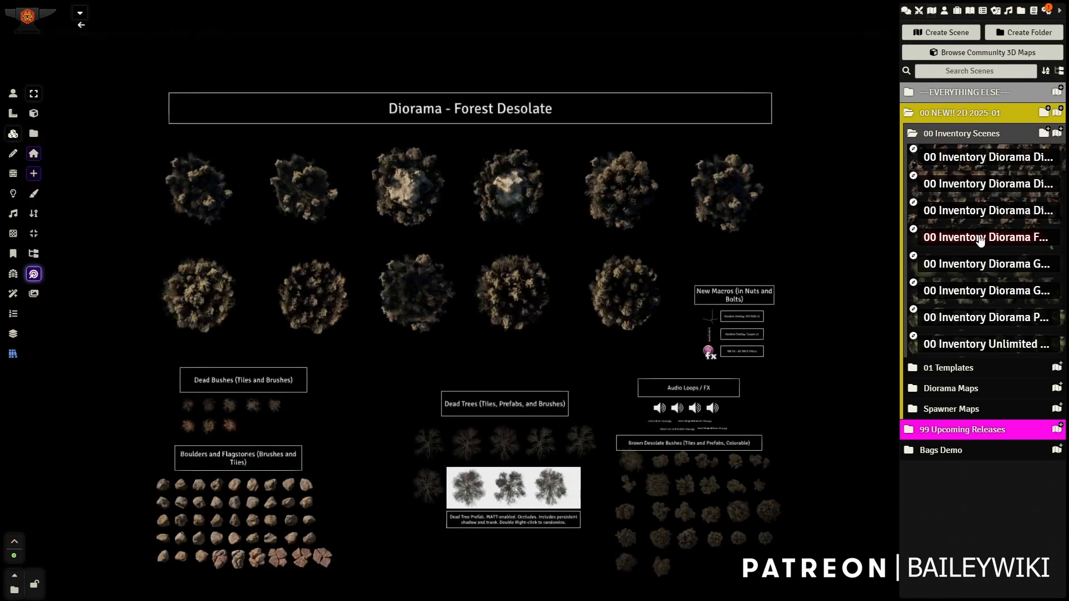
# Step: Spawn an enlarged Diorama Tile Spawner - Desolate Diorama TMFX Adjust preset over the middle of the Forest Desolate scene
pyautogui.scroll(9, 219, 301)
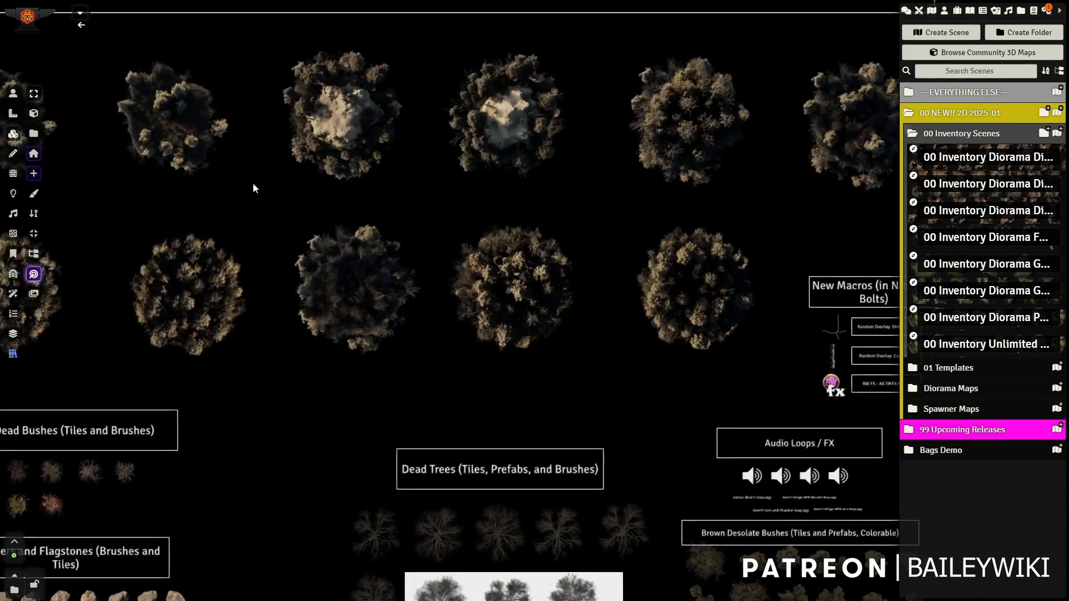
pyautogui.moveTo(242, 182); pyautogui.dragTo(436, 229)
pyautogui.scroll(5, 248, 209)
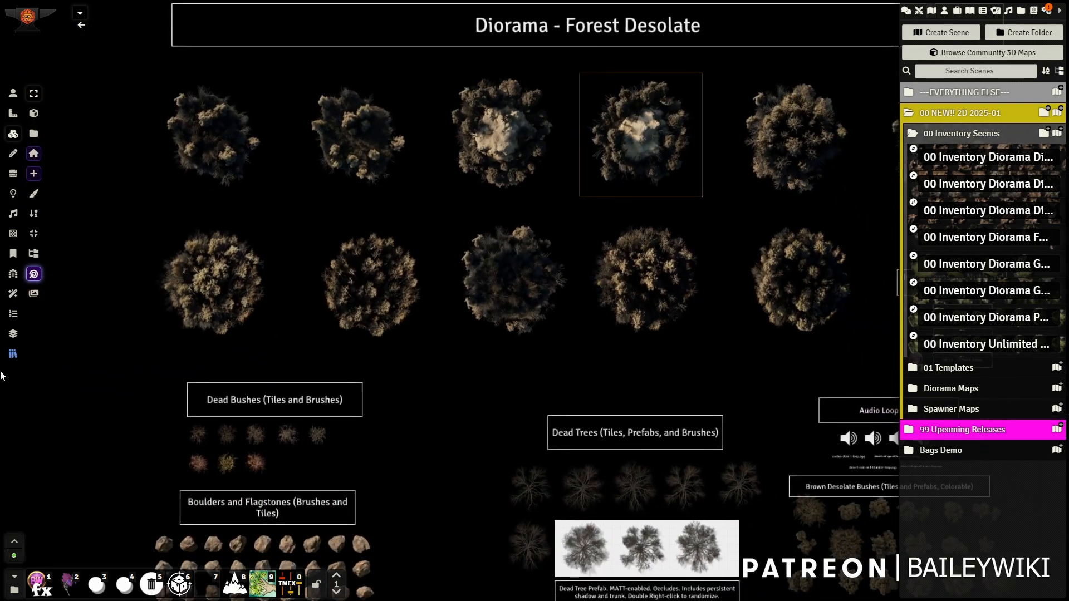
pyautogui.click(11, 355)
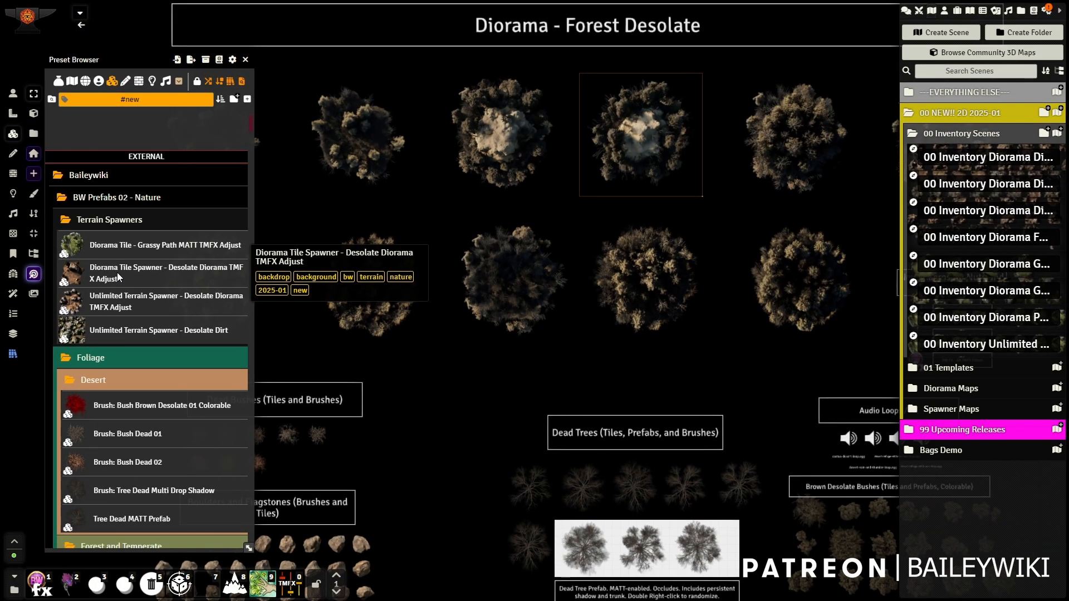
pyautogui.click(117, 272)
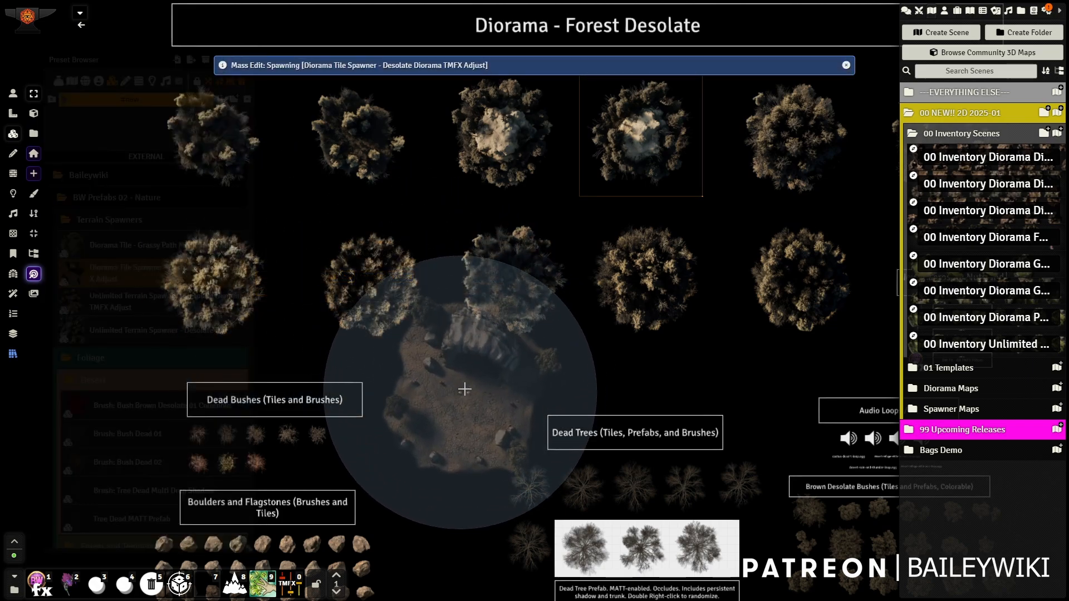
pyautogui.scroll(12, 473, 374)
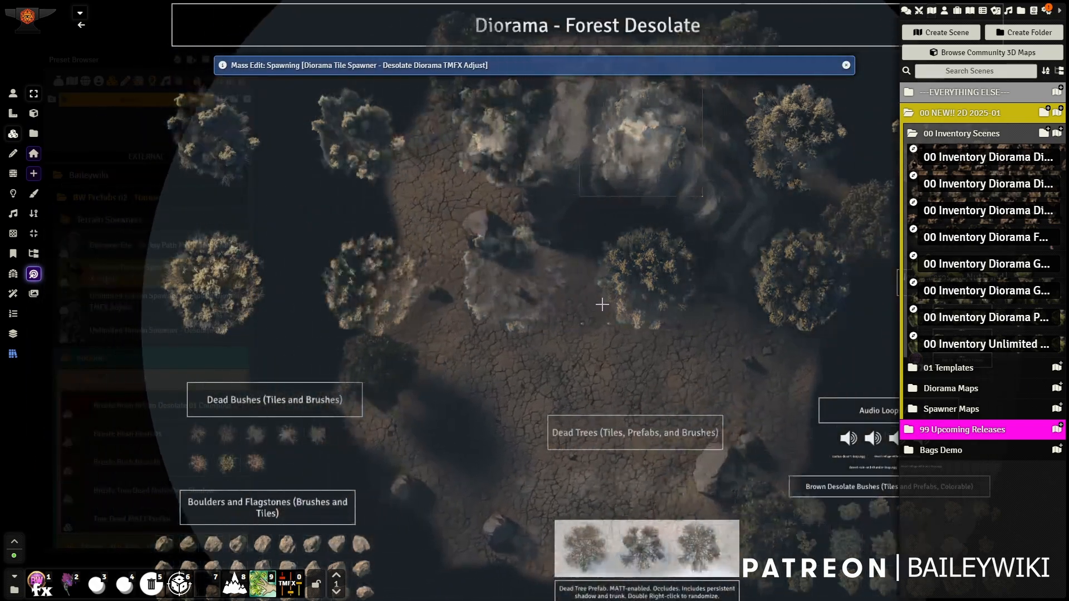
pyautogui.click(614, 298)
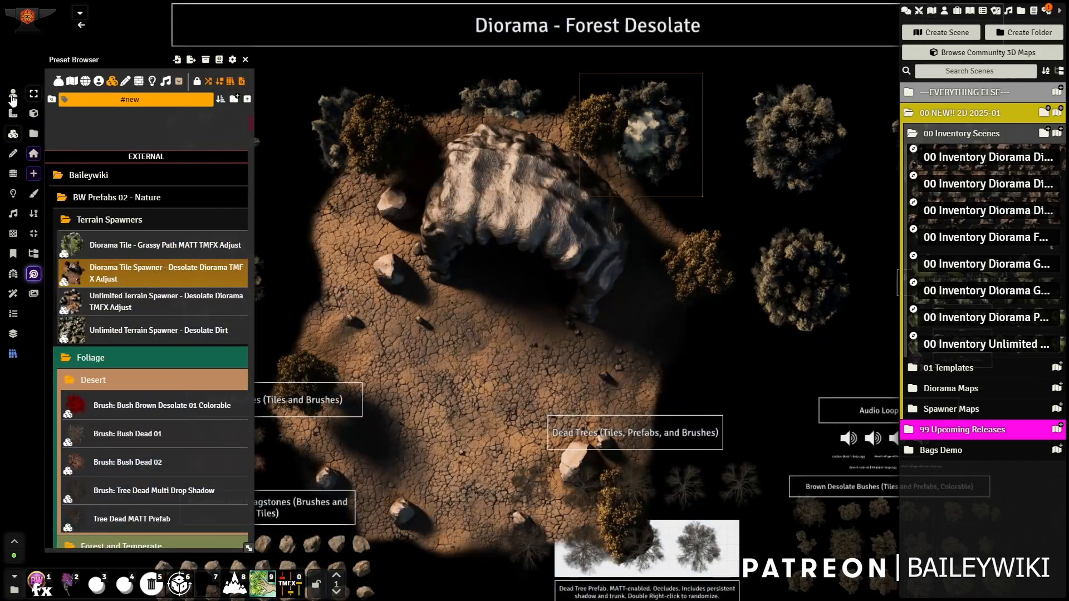
# Step: Switch to the token controls and cycle the spawned diorama tile through random, next and previous variants, closing its options dialog
pyautogui.click(13, 97)
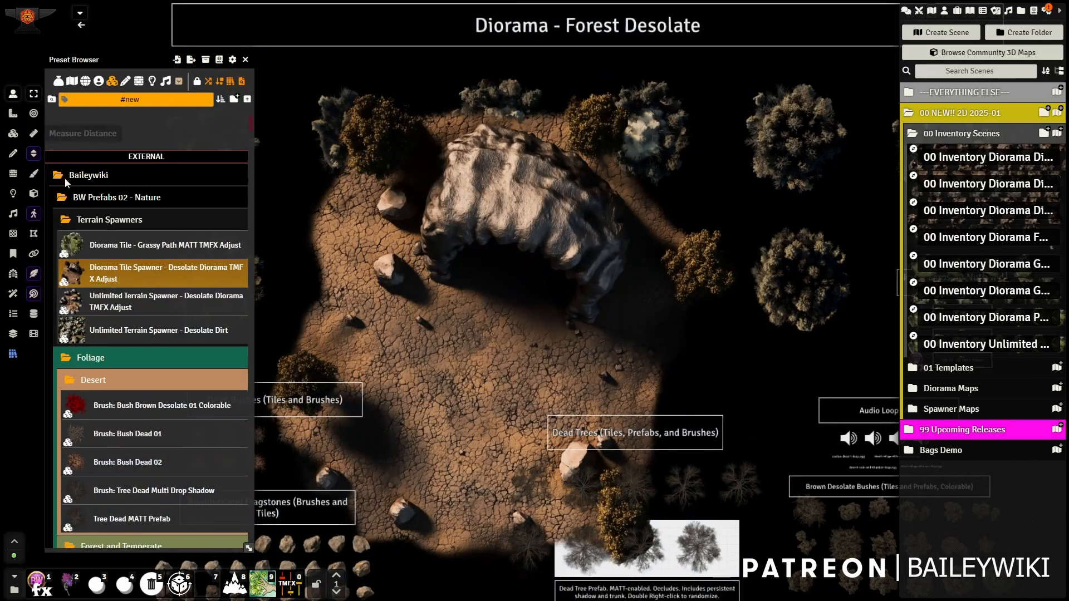
pyautogui.click(470, 380)
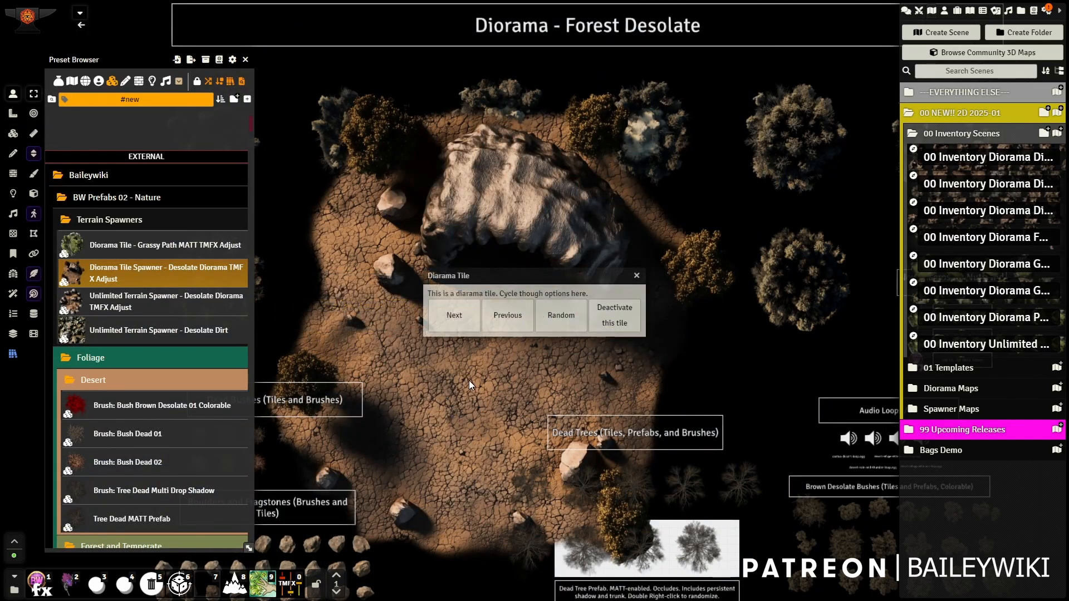
pyautogui.click(551, 328)
pyautogui.click(554, 328)
pyautogui.click(558, 325)
pyautogui.click(558, 324)
pyautogui.click(437, 323)
pyautogui.click(505, 322)
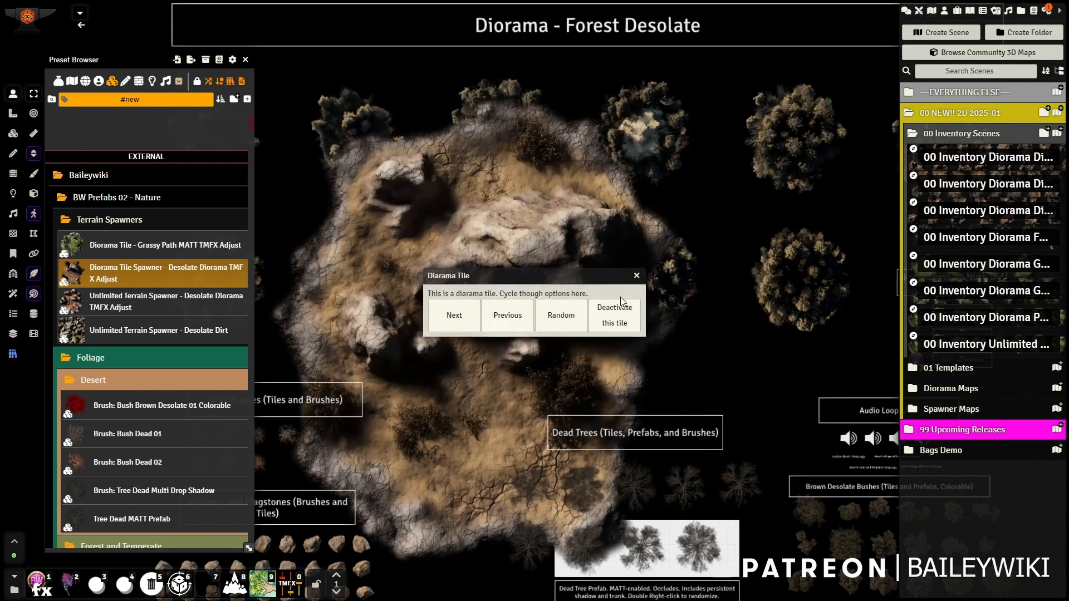
pyautogui.moveTo(617, 275); pyautogui.dragTo(526, 311)
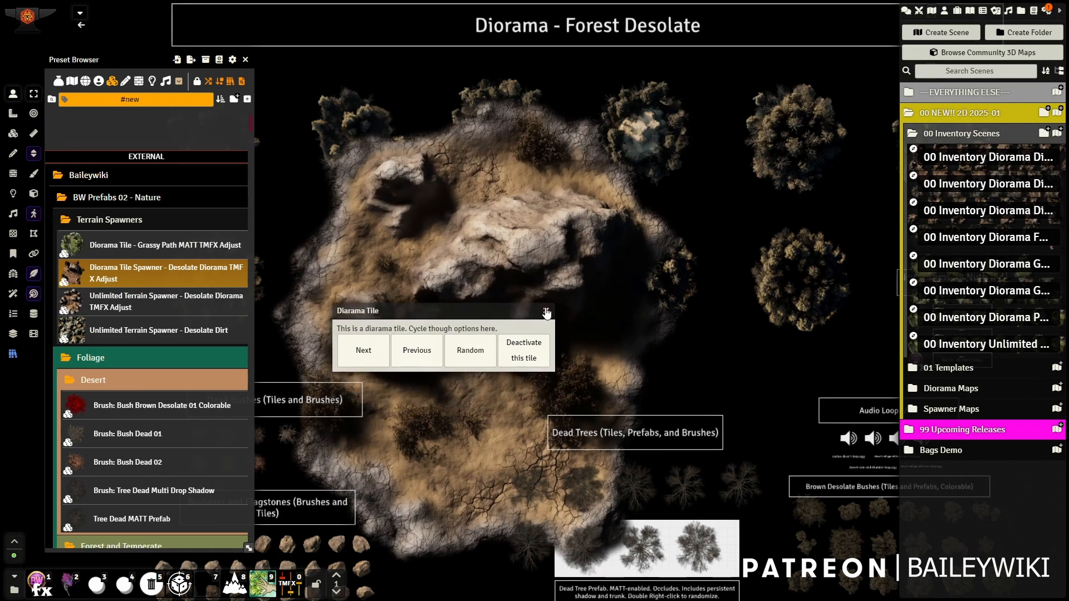
pyautogui.click(545, 312)
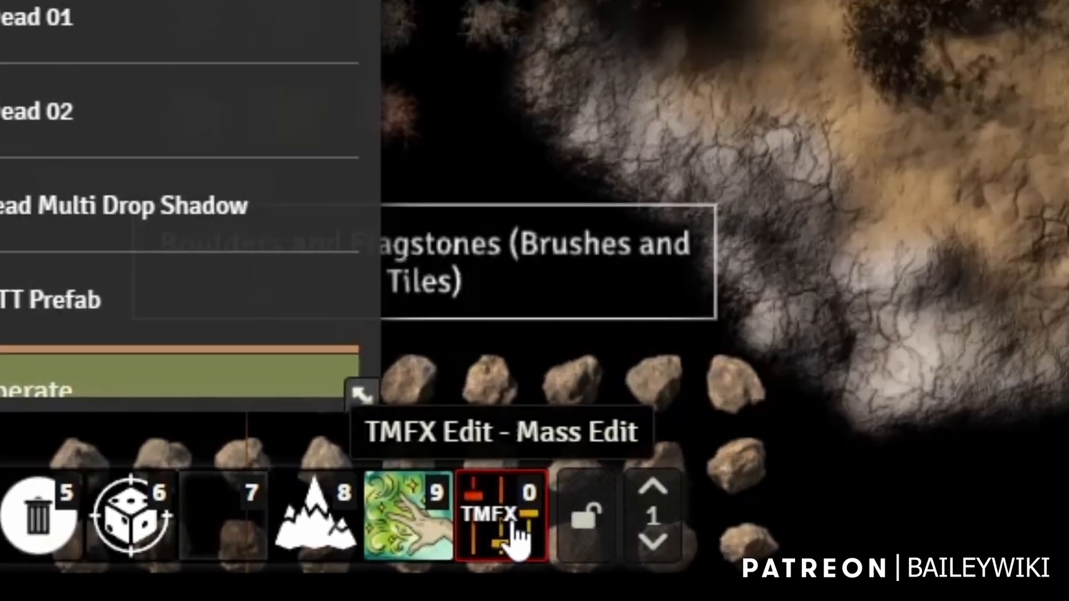
# Step: Open the spawned tile's myAdjust filter in TMFX Edit and set its Saturation to .6
pyautogui.click(579, 520)
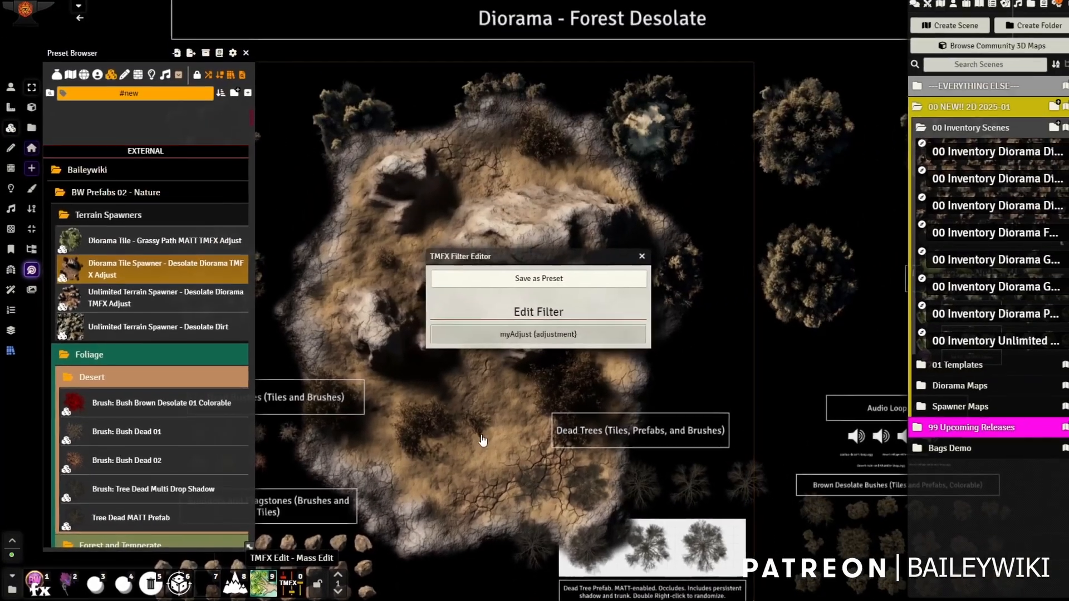
pyautogui.moveTo(548, 188); pyautogui.dragTo(768, 143)
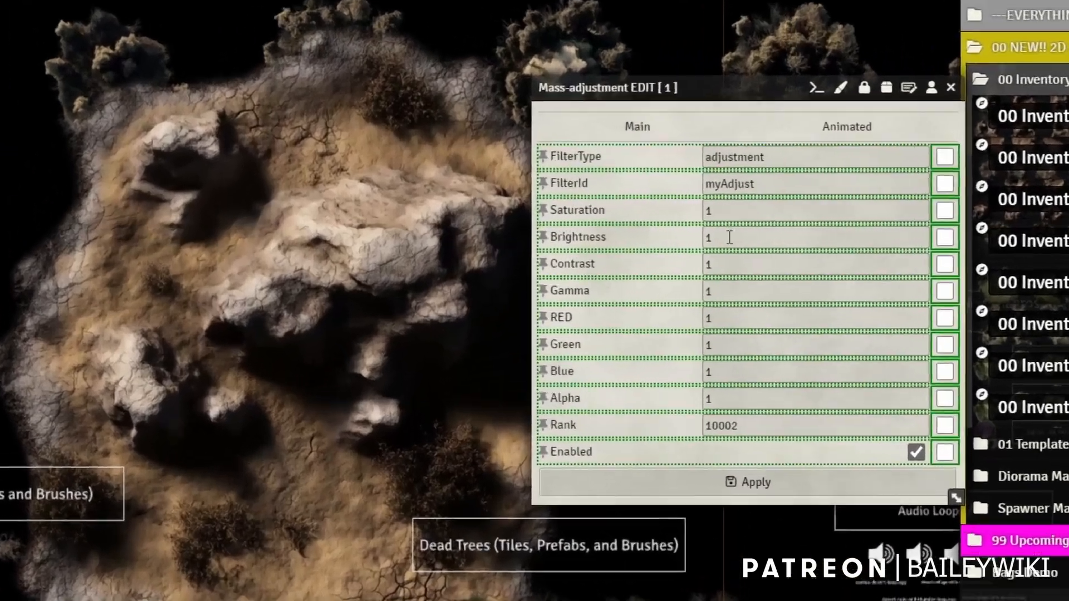
pyautogui.moveTo(748, 234); pyautogui.dragTo(730, 234)
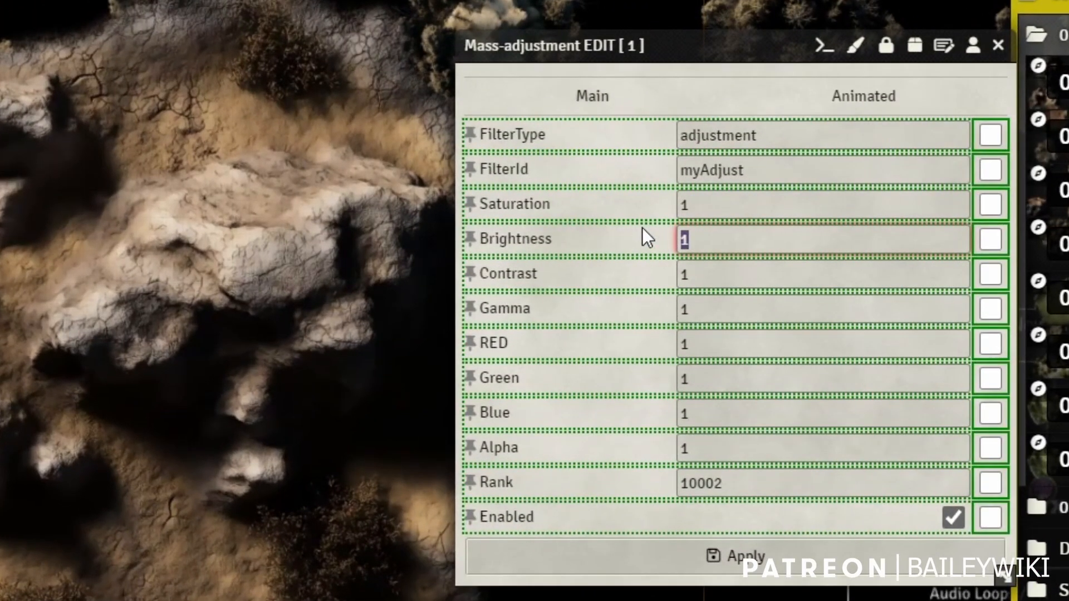
pyautogui.moveTo(708, 204); pyautogui.dragTo(642, 218)
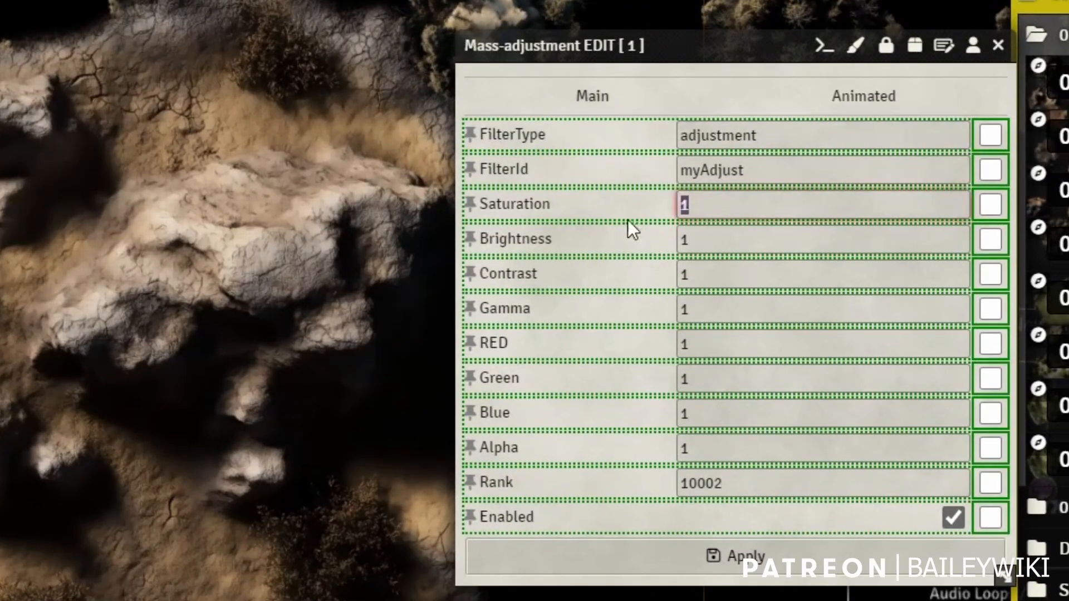
pyautogui.write('.6')
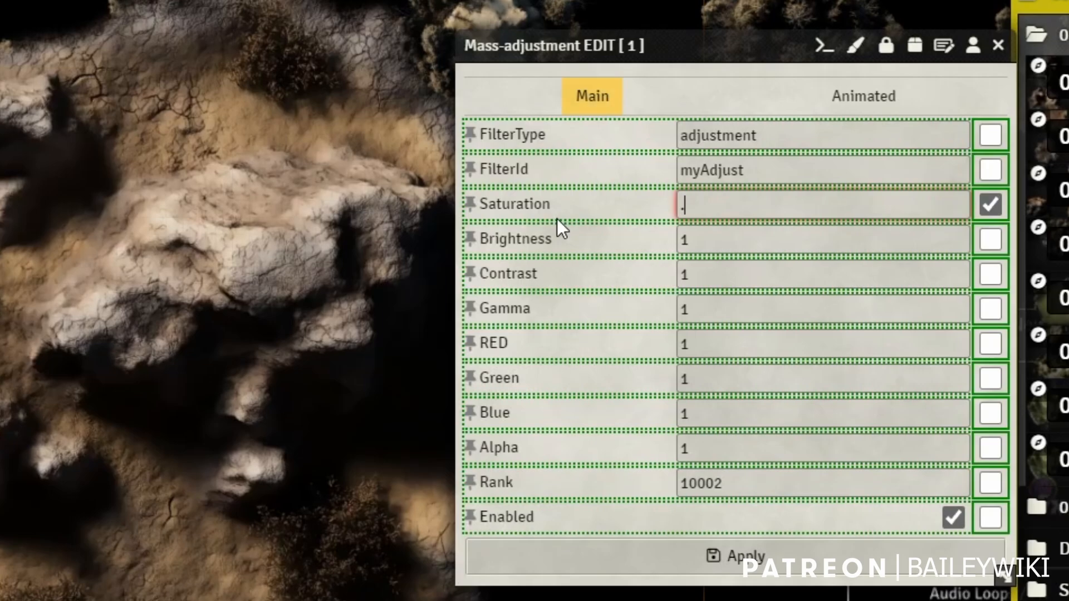
pyautogui.press('Tab')
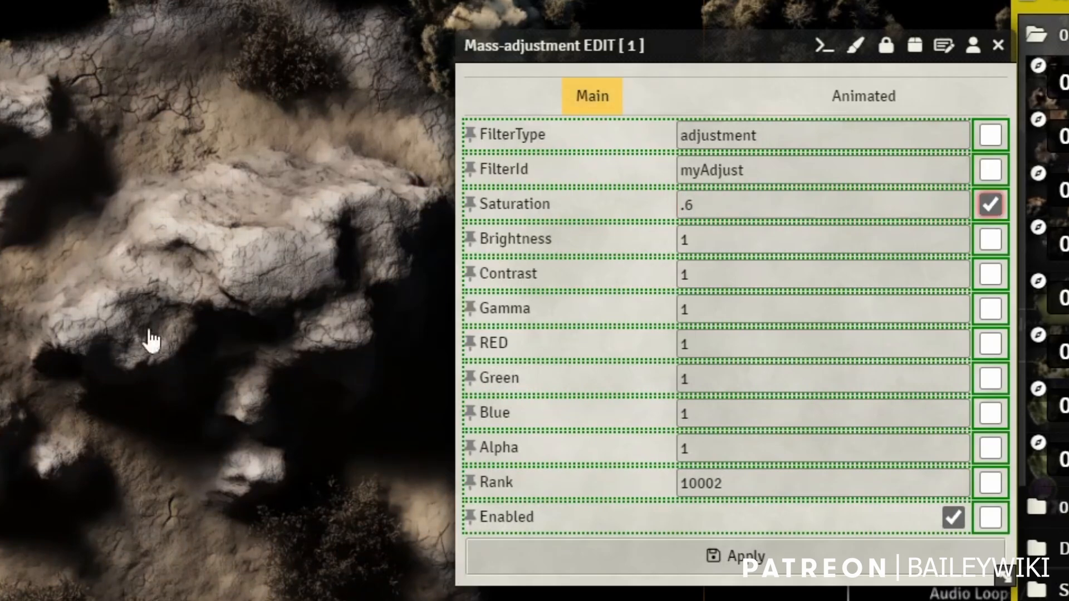
pyautogui.scroll(4, 216, 415)
pyautogui.scroll(-2, 167, 232)
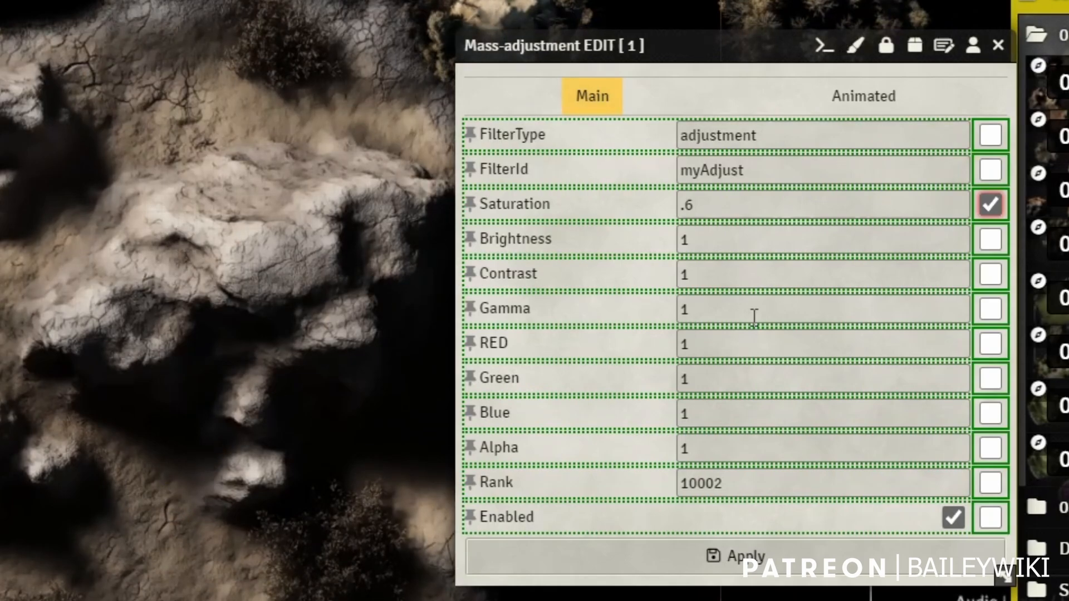
# Step: Try a Blue value of 1.1 in the tile's adjustment filter and restore it to 1
pyautogui.doubleClick(700, 345)
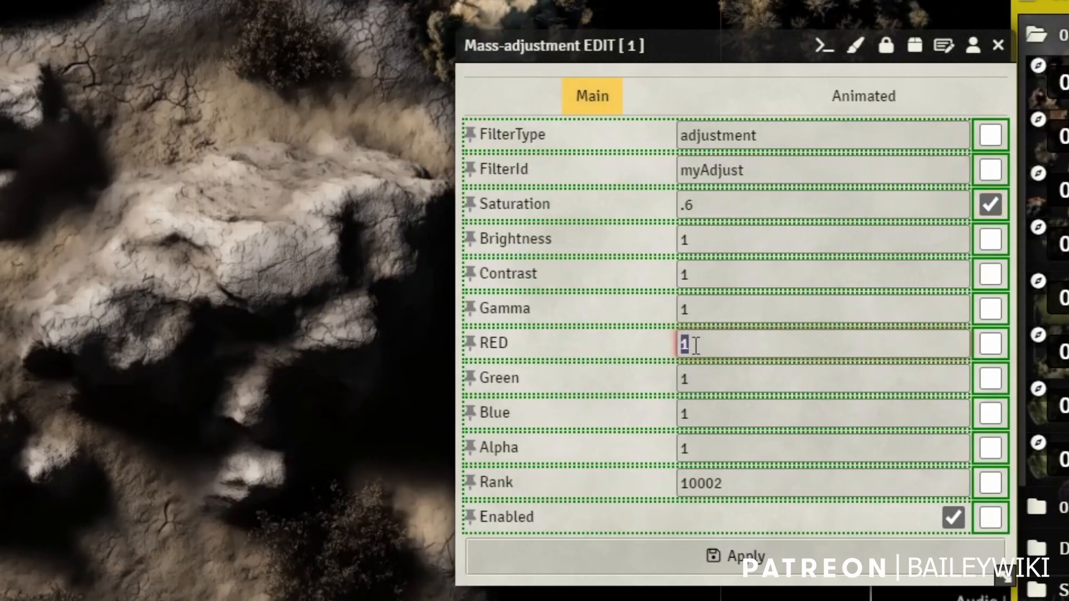
pyautogui.doubleClick(696, 415)
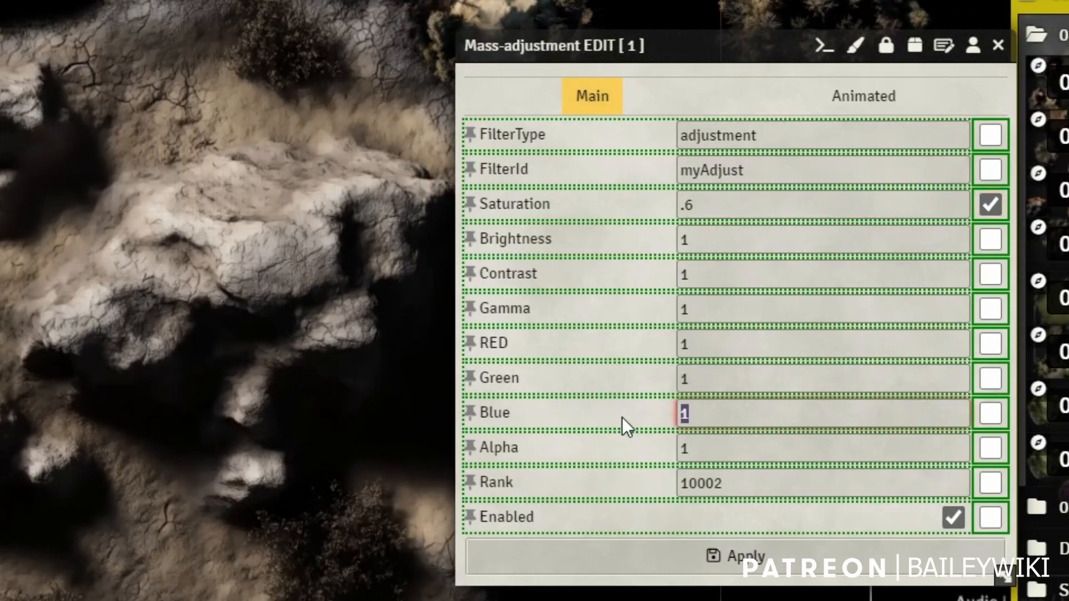
pyautogui.write('1.1')
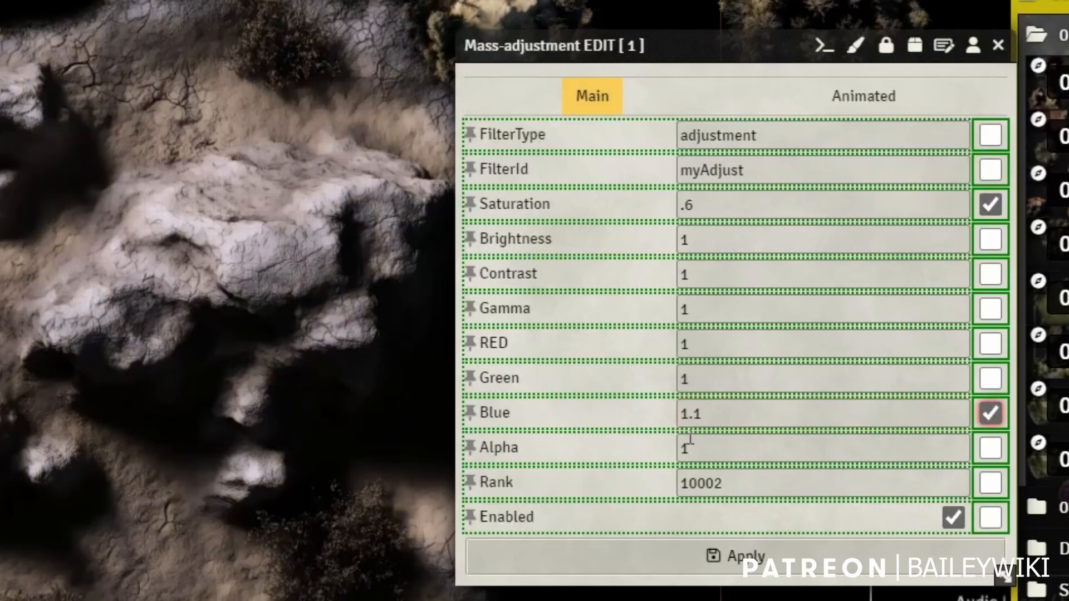
pyautogui.press('BackSpace')
pyautogui.press('BackSpace')
# Step: Try a Brightness of 2 on the tile's adjustment filter and return it to 1
pyautogui.doubleClick(695, 245)
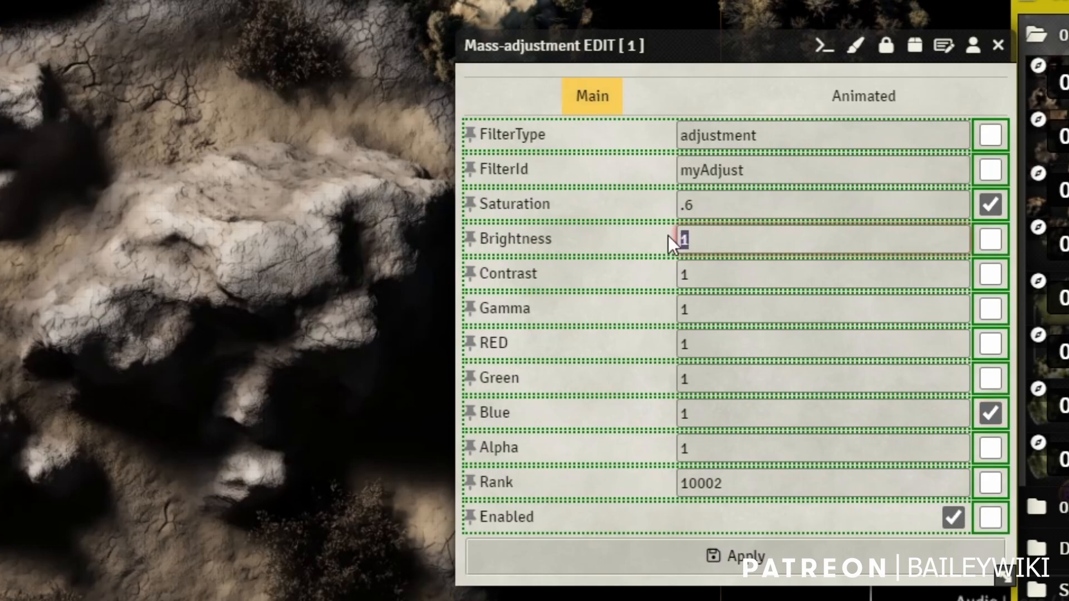
pyautogui.write('2')
pyautogui.press('Tab')
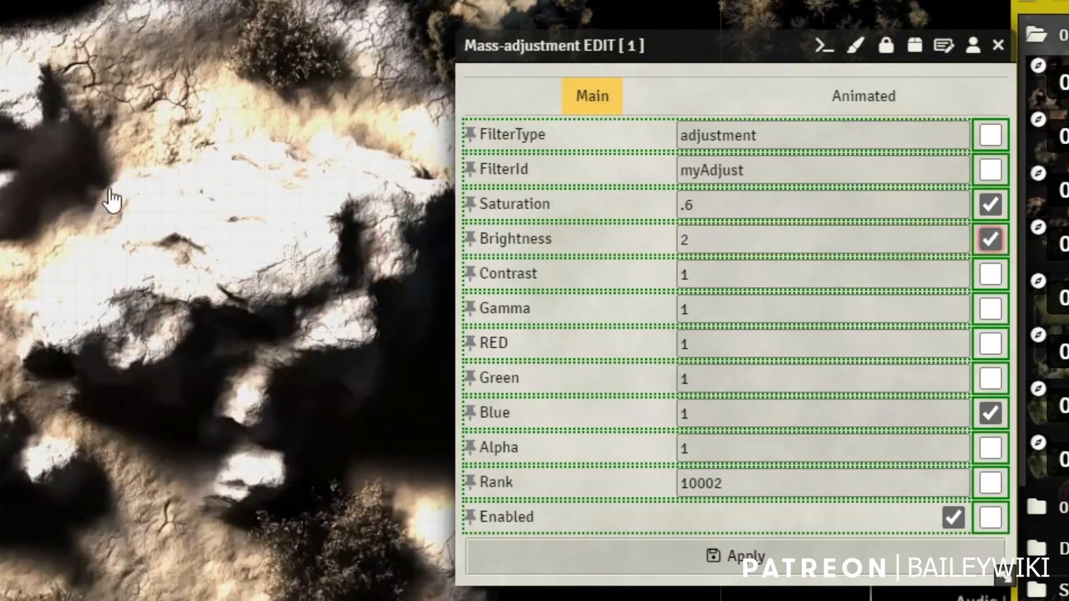
pyautogui.doubleClick(691, 245)
pyautogui.write('1')
pyautogui.press('Tab')
# Step: Set the adjustment filter's Gamma to 2 and check the lightened shadows on the tile's rocks
pyautogui.doubleClick(684, 308)
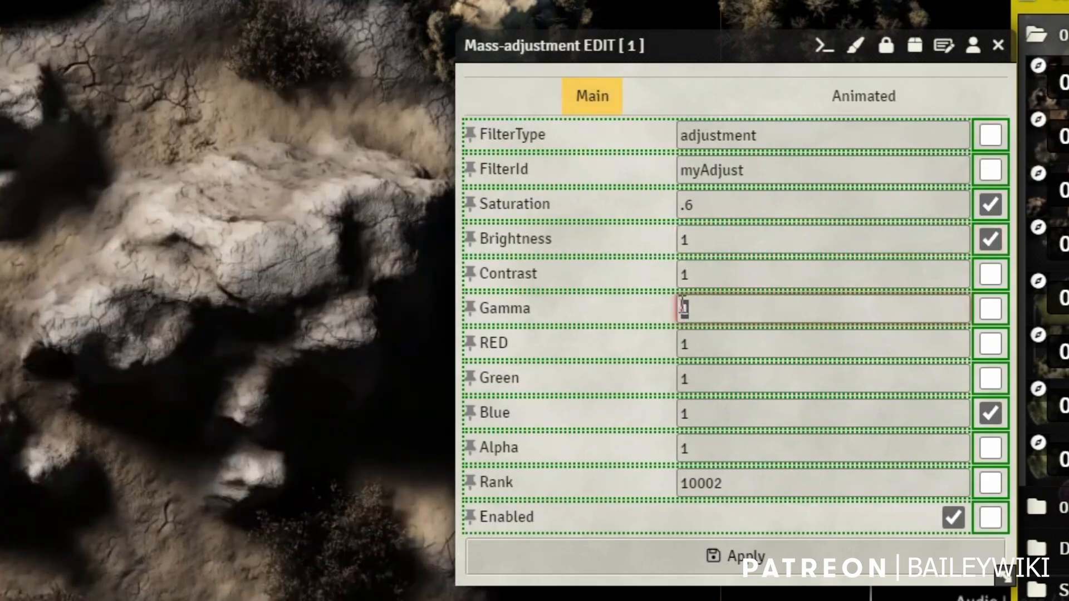
pyautogui.write('2')
pyautogui.press('Tab')
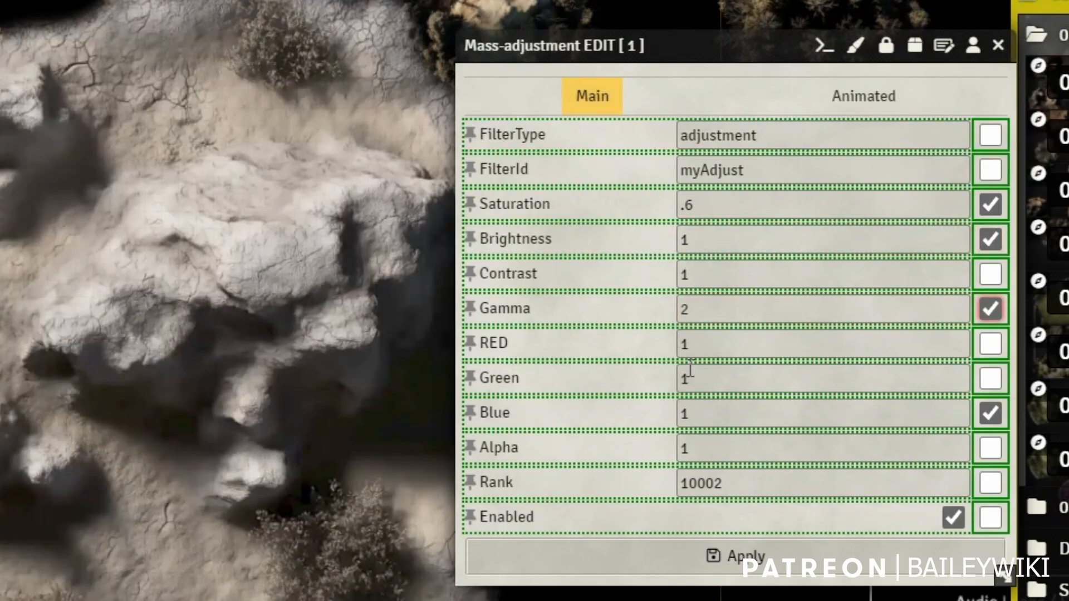
pyautogui.scroll(5, 127, 391)
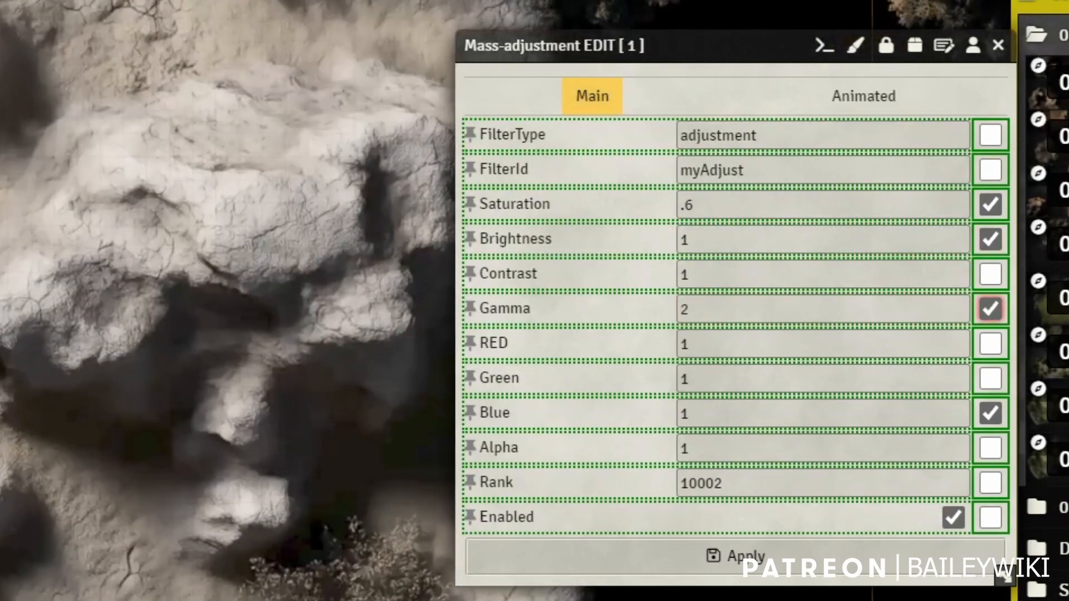
pyautogui.scroll(-2, 229, 456)
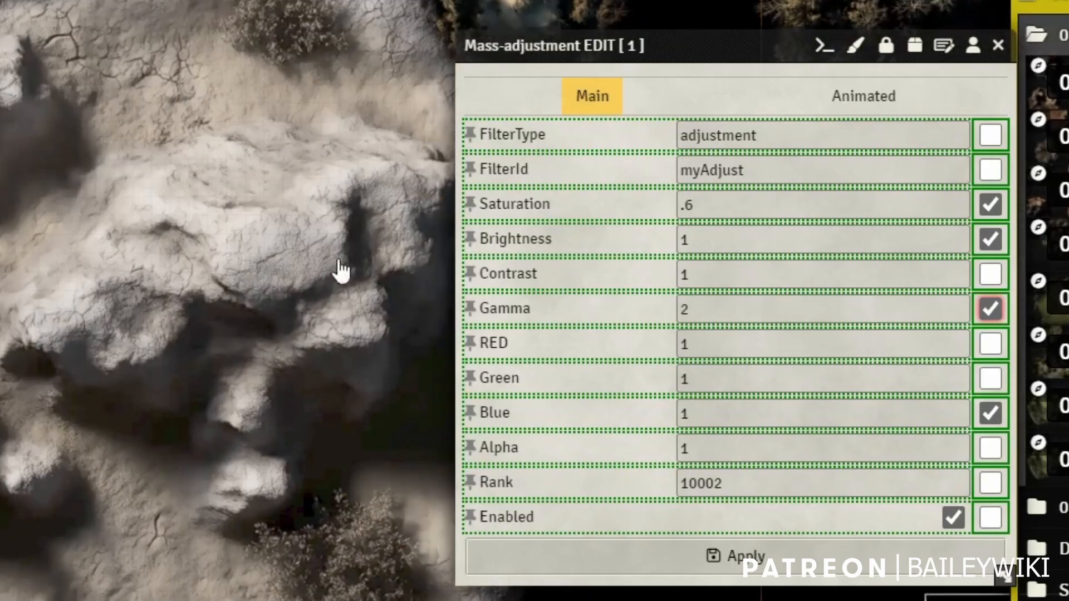
pyautogui.click(702, 312)
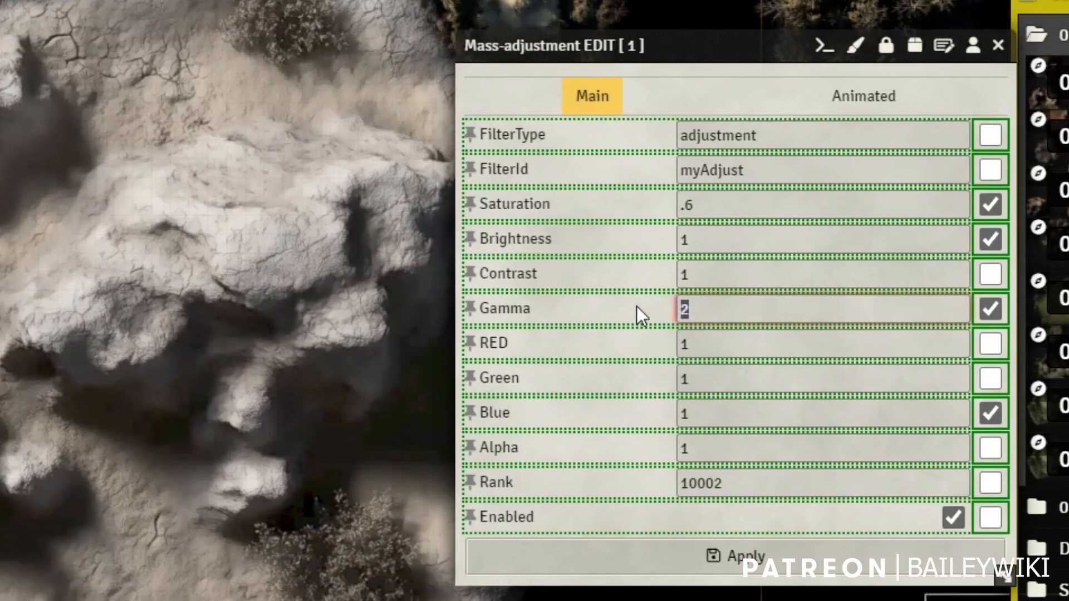
# Step: Try a Contrast of 2 on the tile's adjustment filter, inspect the rocks and return it to 1
pyautogui.doubleClick(718, 274)
pyautogui.write('2')
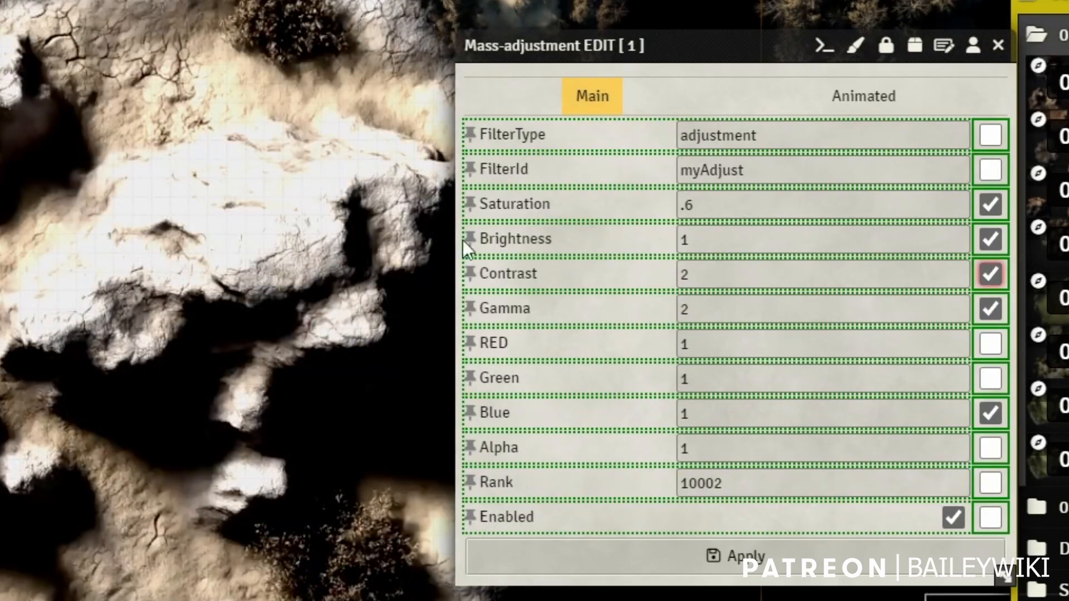
pyautogui.scroll(2, 168, 286)
pyautogui.scroll(2, 168, 287)
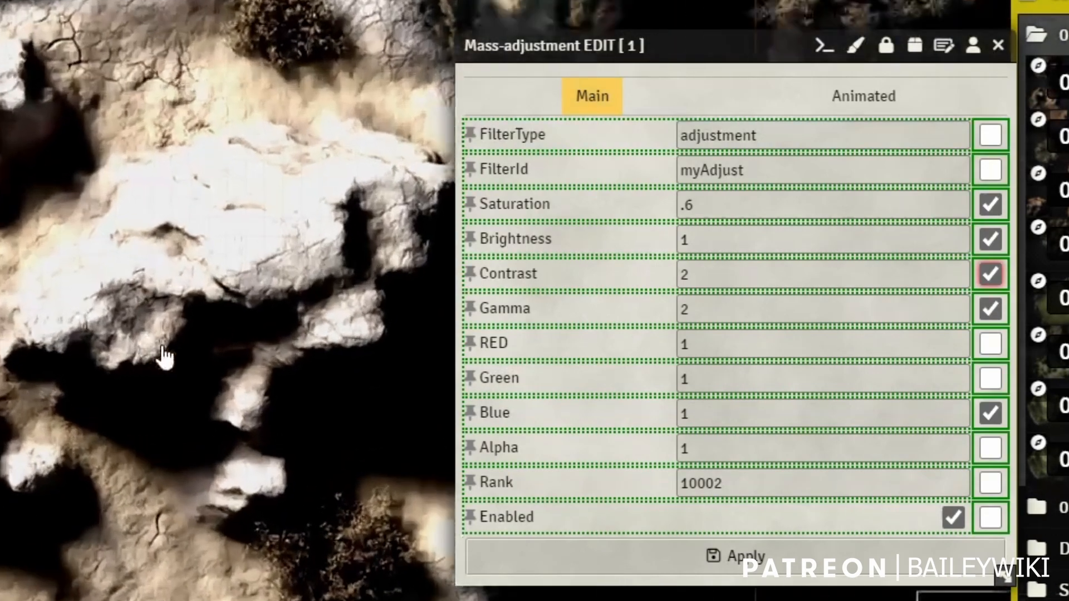
pyautogui.doubleClick(712, 275)
pyautogui.write('1')
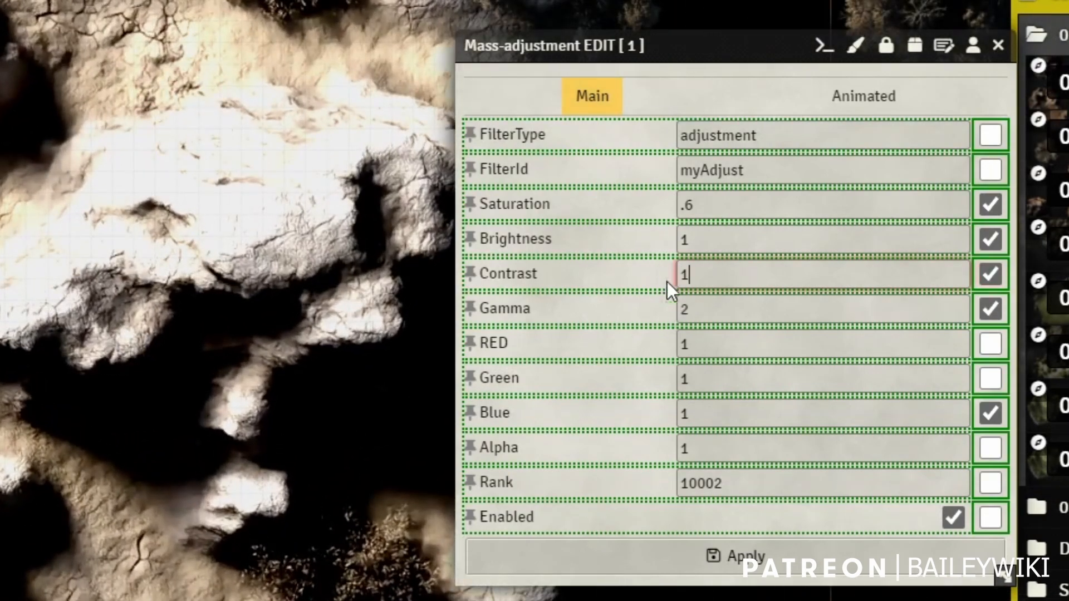
# Step: Reset the filter's Gamma to 1, apply the adjustments and close the TMFX Filter Editor
pyautogui.doubleClick(699, 310)
pyautogui.write('1')
pyautogui.press('Return')
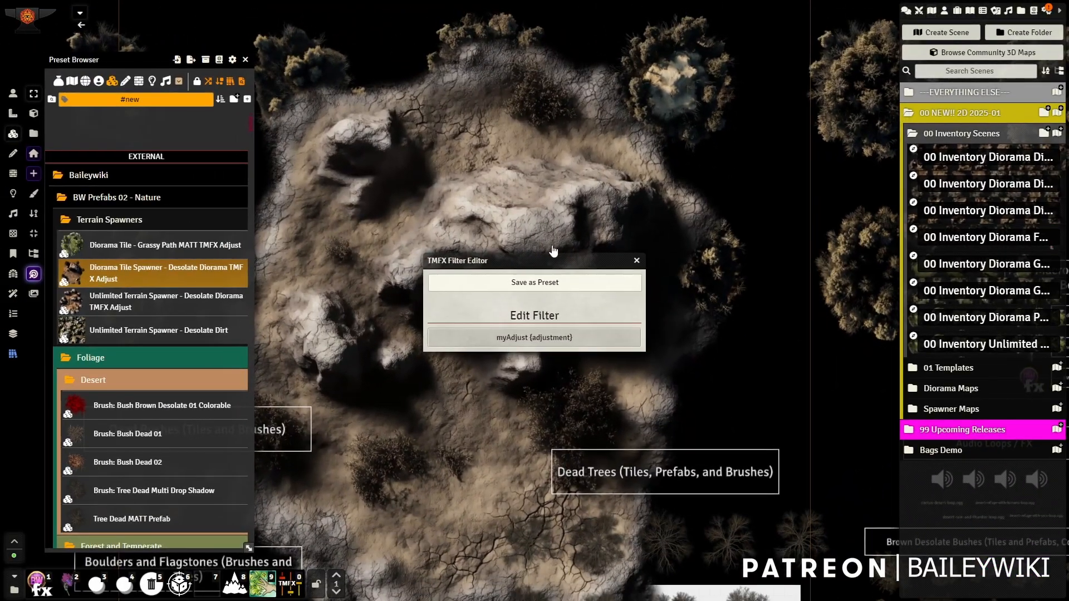
pyautogui.click(637, 261)
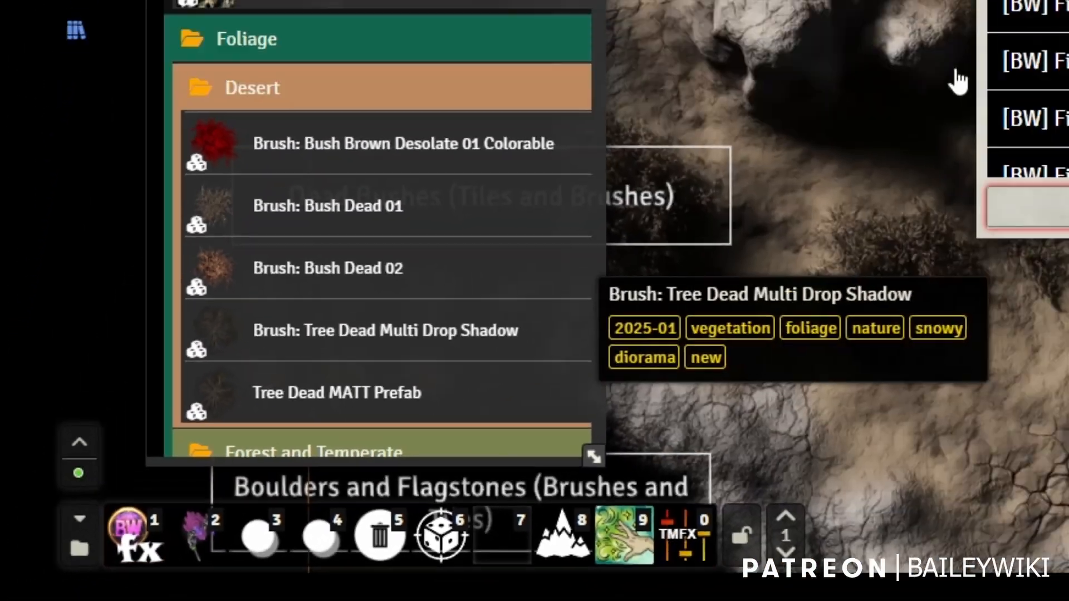
# Step: Browse the TMFX Toggle Presets list to its end, filter it for "swin" and close the list
pyautogui.click(284, 490)
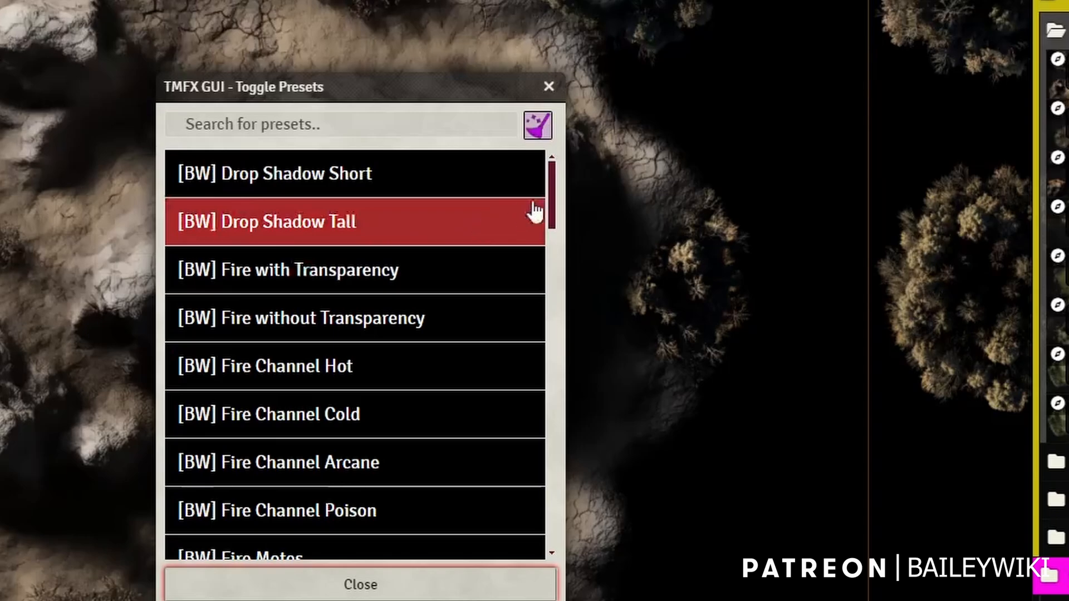
pyautogui.moveTo(639, 209); pyautogui.dragTo(642, 335)
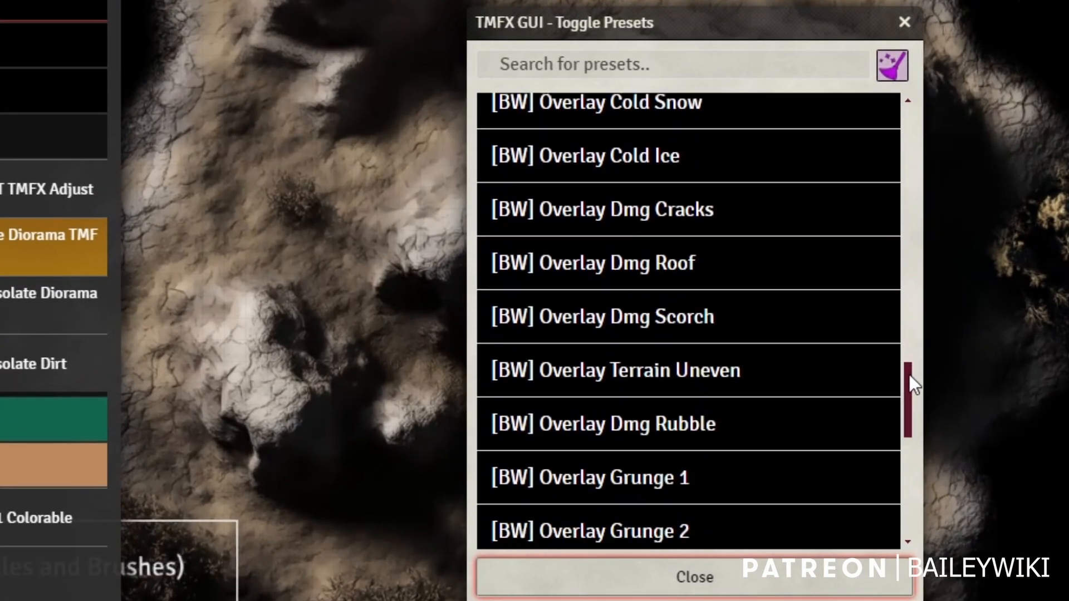
pyautogui.moveTo(910, 375); pyautogui.dragTo(910, 482)
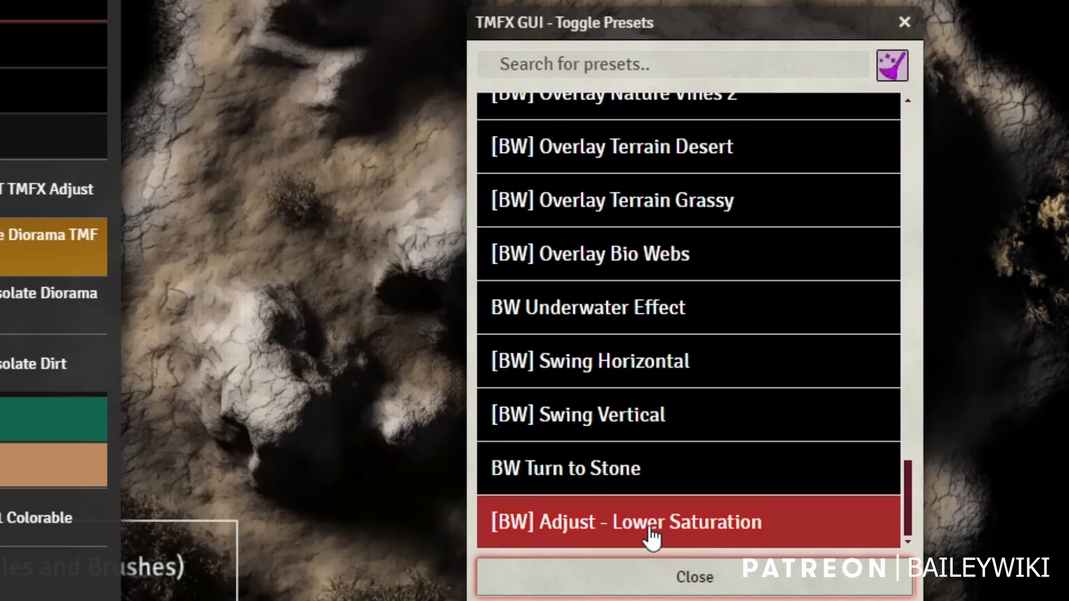
pyautogui.click(664, 73)
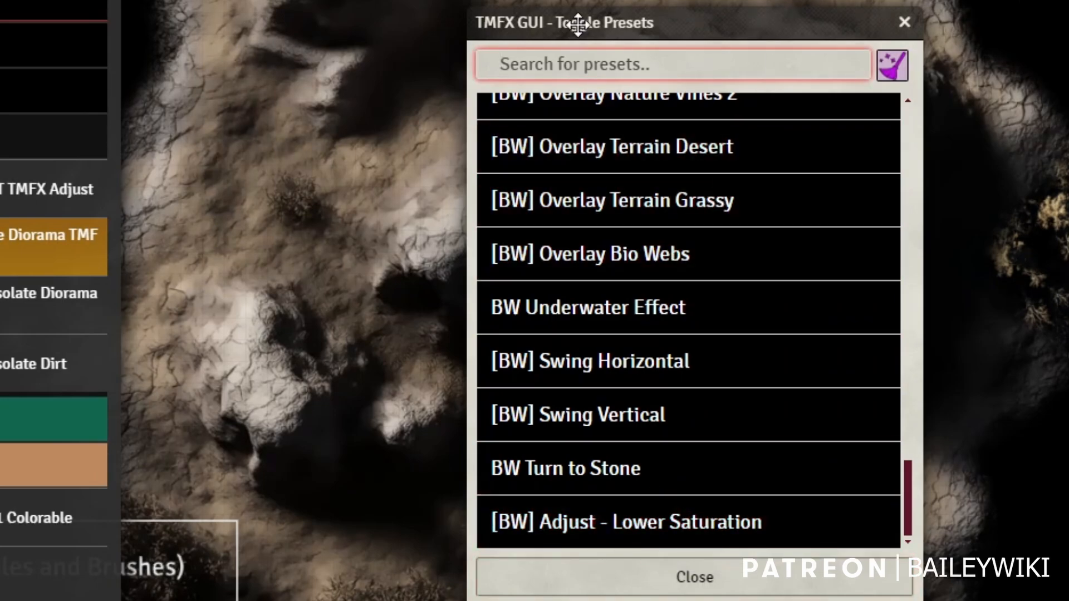
pyautogui.write('swin')
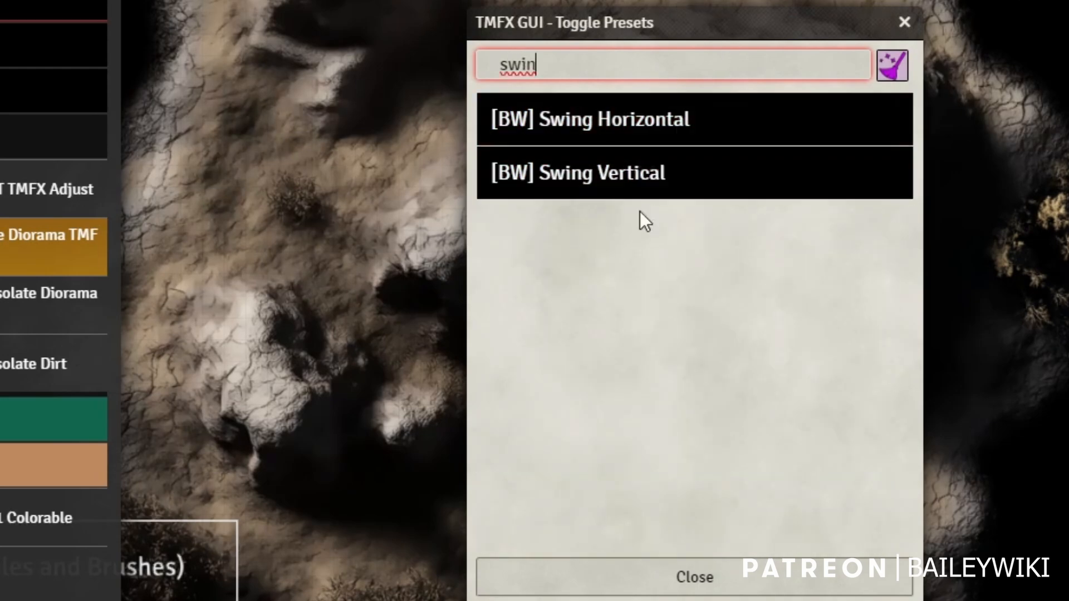
pyautogui.click(905, 23)
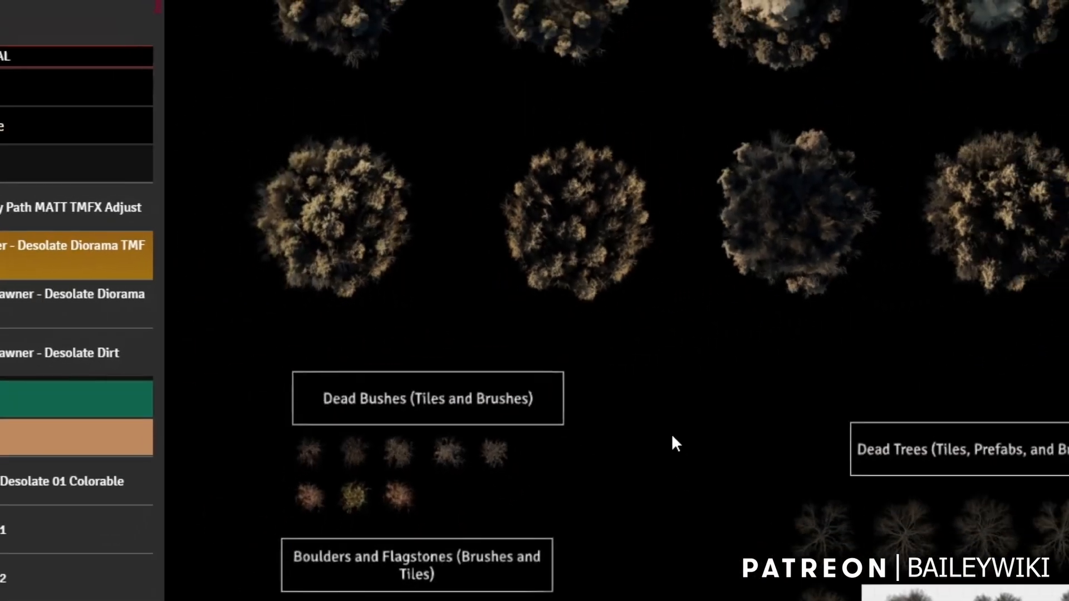
# Step: Examine the dead bushes in the inventory scene and the forest diorama tiles above them
pyautogui.scroll(5, 647, 345)
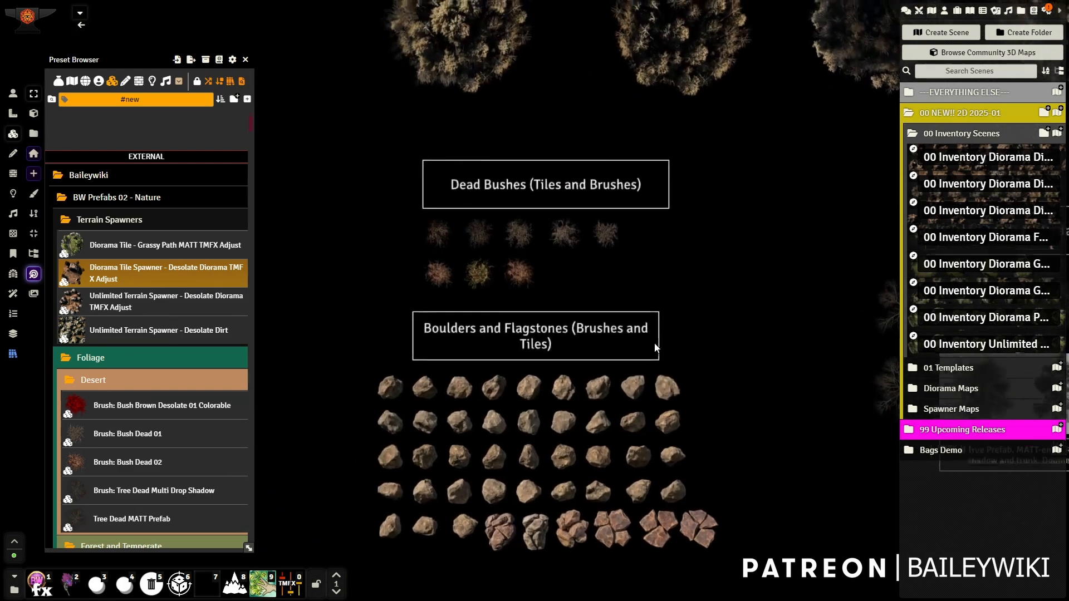
pyautogui.scroll(3, 648, 345)
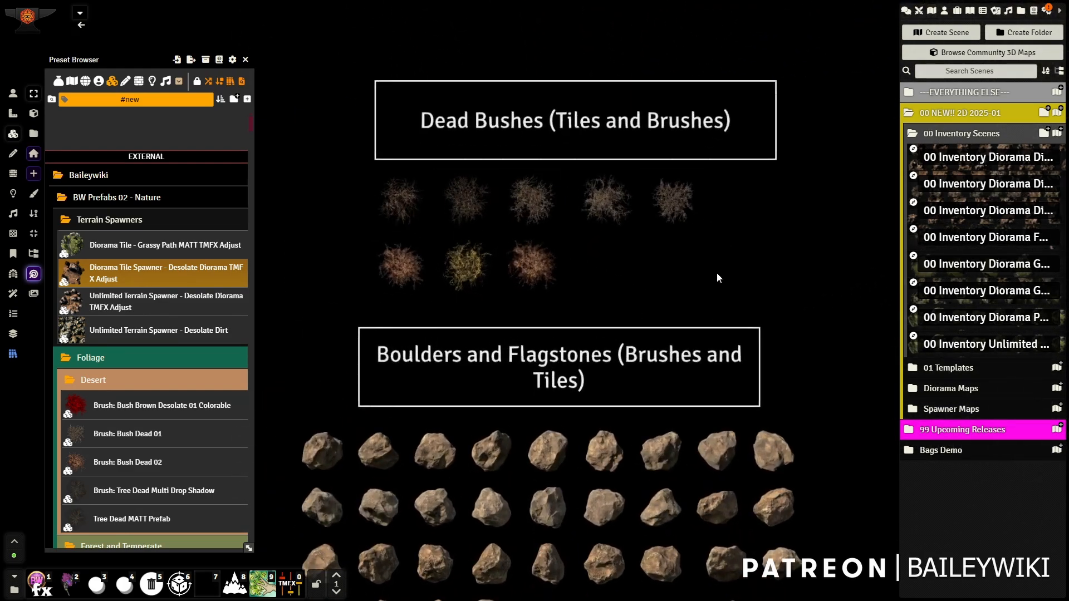
pyautogui.scroll(4, 446, 256)
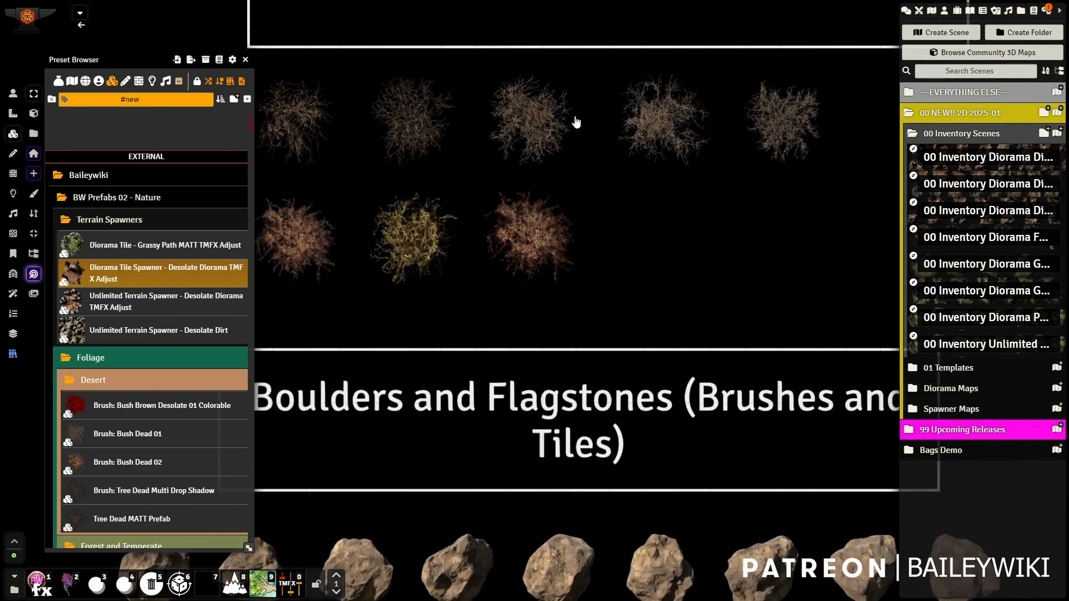
pyautogui.scroll(-2, 639, 293)
pyautogui.scroll(-4, 639, 292)
pyautogui.moveTo(830, 122); pyautogui.dragTo(694, 574)
pyautogui.moveTo(556, 108); pyautogui.dragTo(503, 456)
pyautogui.scroll(-3, 503, 456)
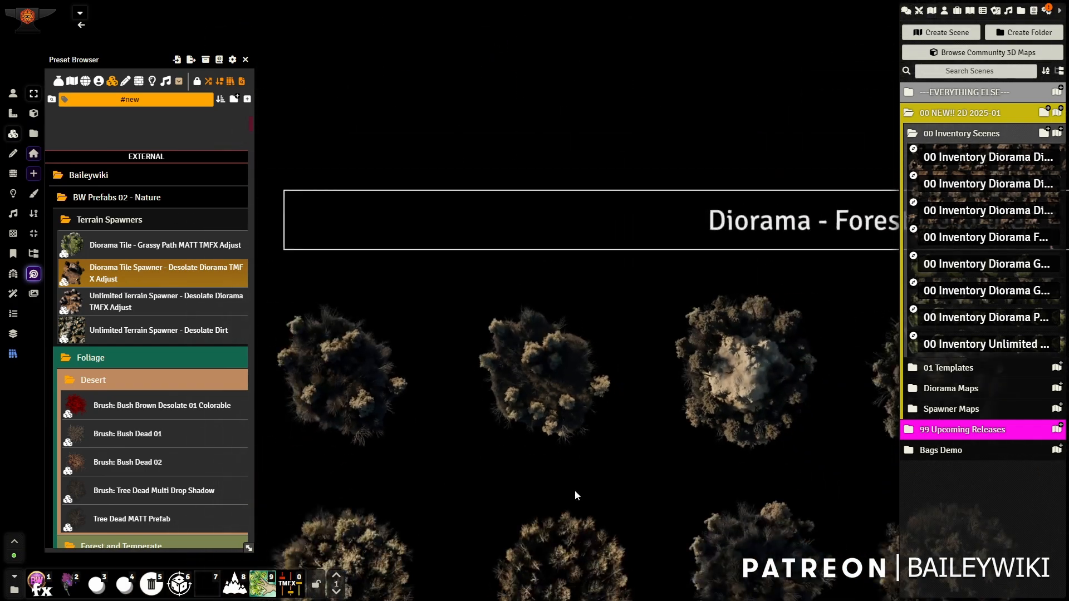
pyautogui.moveTo(576, 495); pyautogui.dragTo(582, 182)
pyautogui.moveTo(556, 574); pyautogui.dragTo(593, 398)
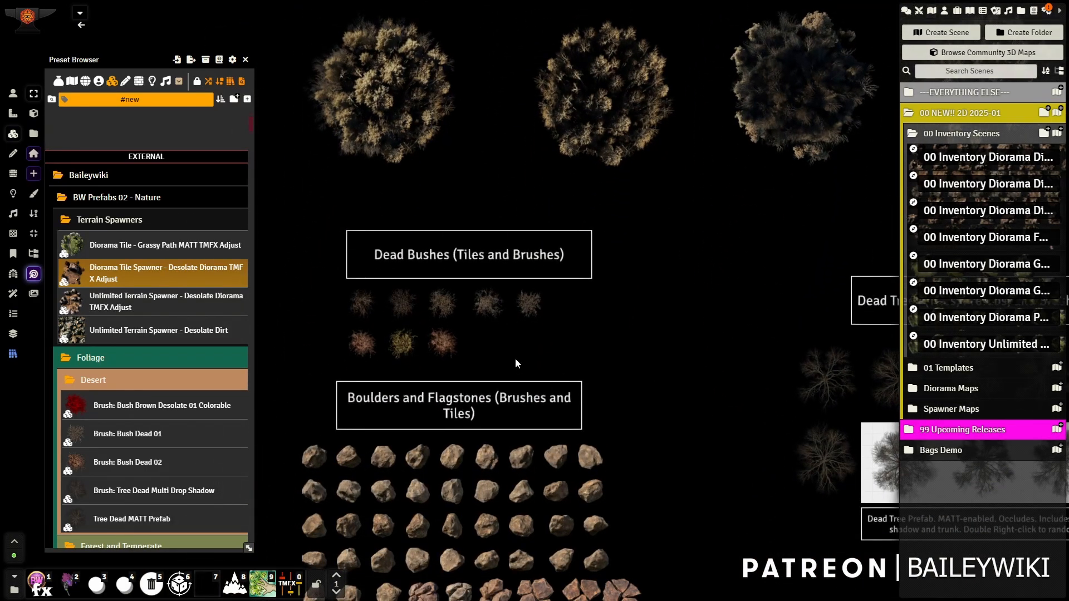
pyautogui.scroll(3, 490, 346)
pyautogui.moveTo(512, 332); pyautogui.dragTo(603, 280)
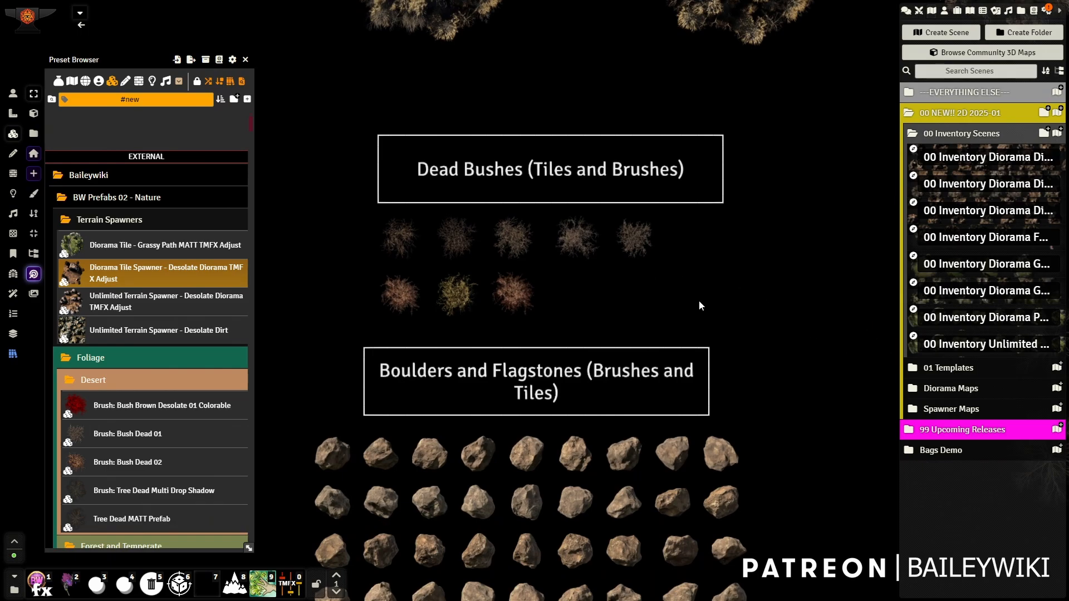
# Step: Examine the boulder and flagstone tiles and search the Preset Browser for "boulder"
pyautogui.moveTo(702, 294); pyautogui.dragTo(623, 244)
pyautogui.moveTo(700, 209); pyautogui.dragTo(676, 469)
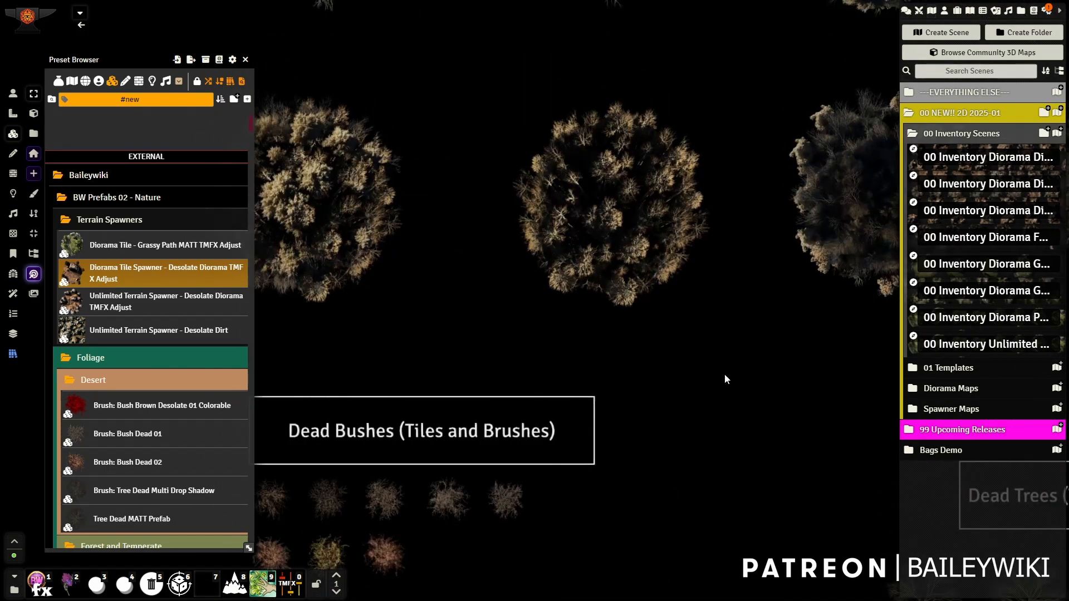
pyautogui.moveTo(725, 376); pyautogui.dragTo(706, 122)
pyautogui.moveTo(677, 318); pyautogui.dragTo(770, 58)
pyautogui.moveTo(717, 231); pyautogui.dragTo(749, 182)
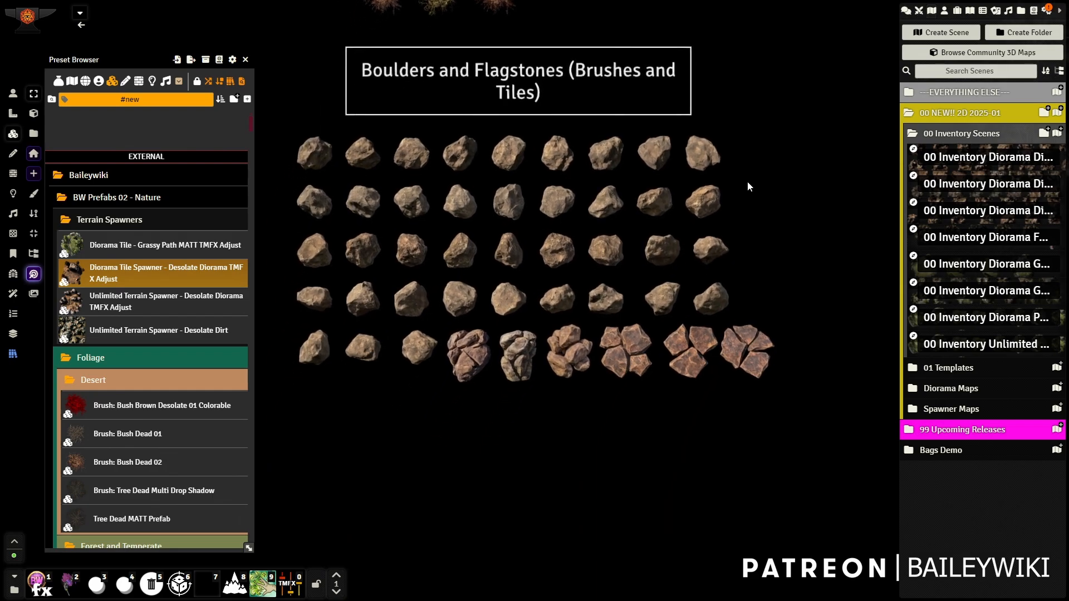
pyautogui.scroll(7, 393, 412)
pyautogui.scroll(-7, 337, 309)
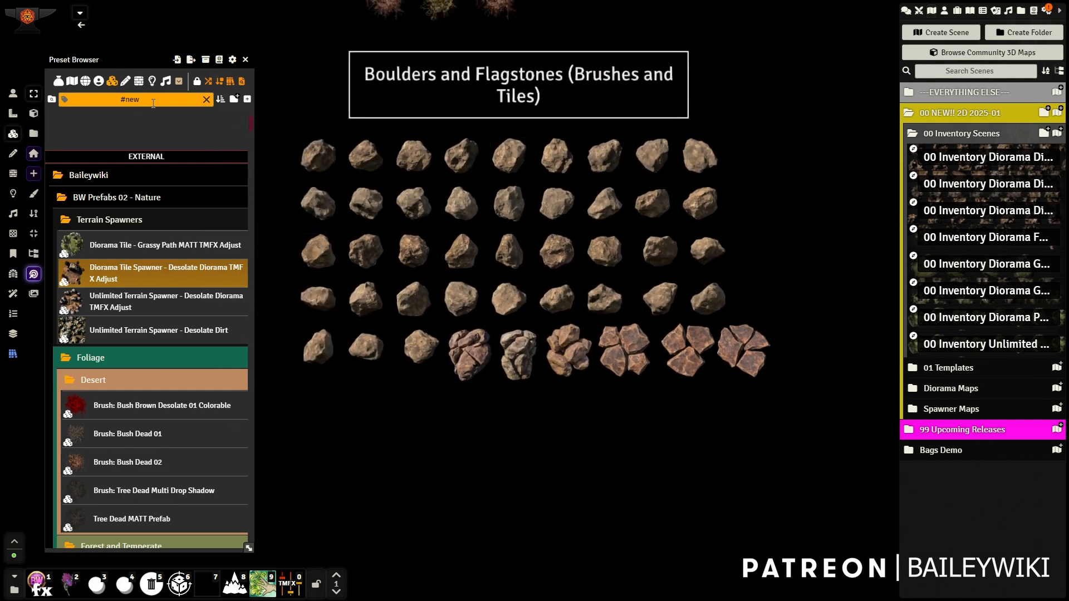
pyautogui.write('boulder')
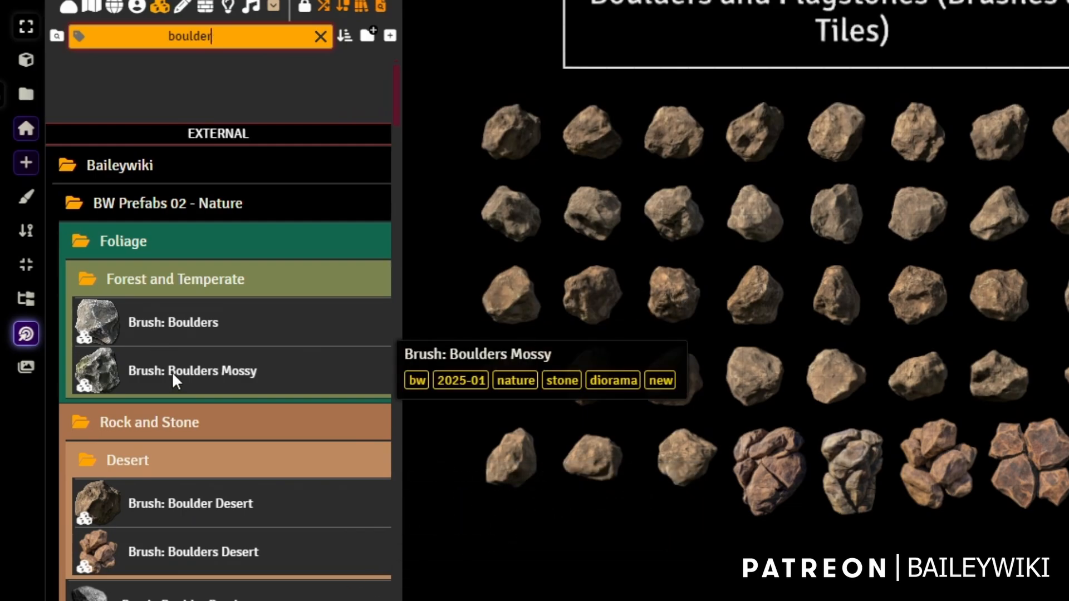
# Step: Move the white background tile up off the dead tree prefabs and over the tree row above
pyautogui.moveTo(1067, 304); pyautogui.dragTo(536, 359)
pyautogui.scroll(3, 921, 294)
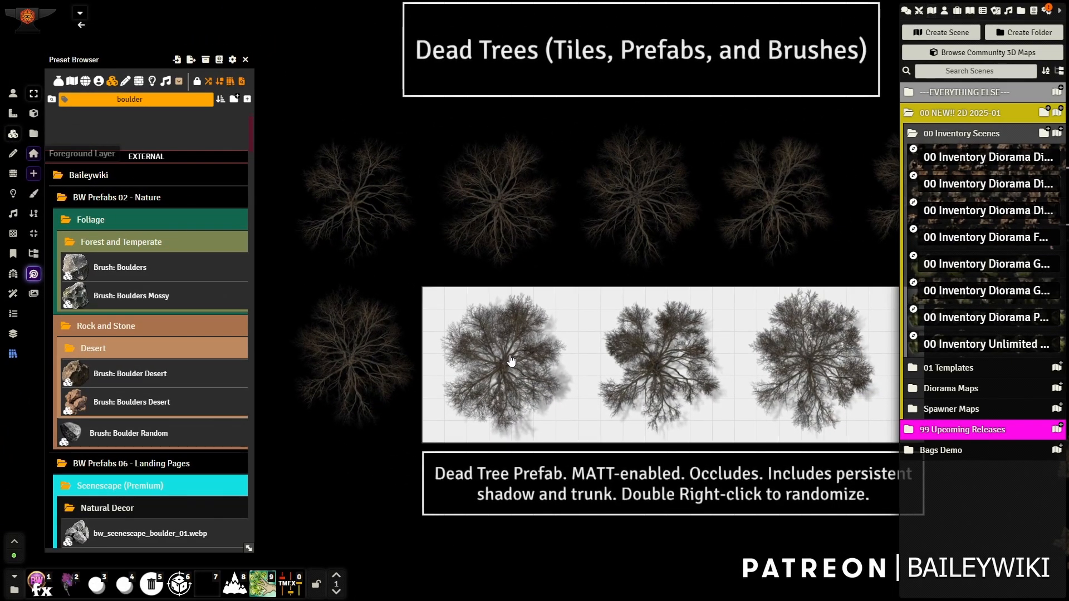
pyautogui.moveTo(499, 365); pyautogui.dragTo(476, 333)
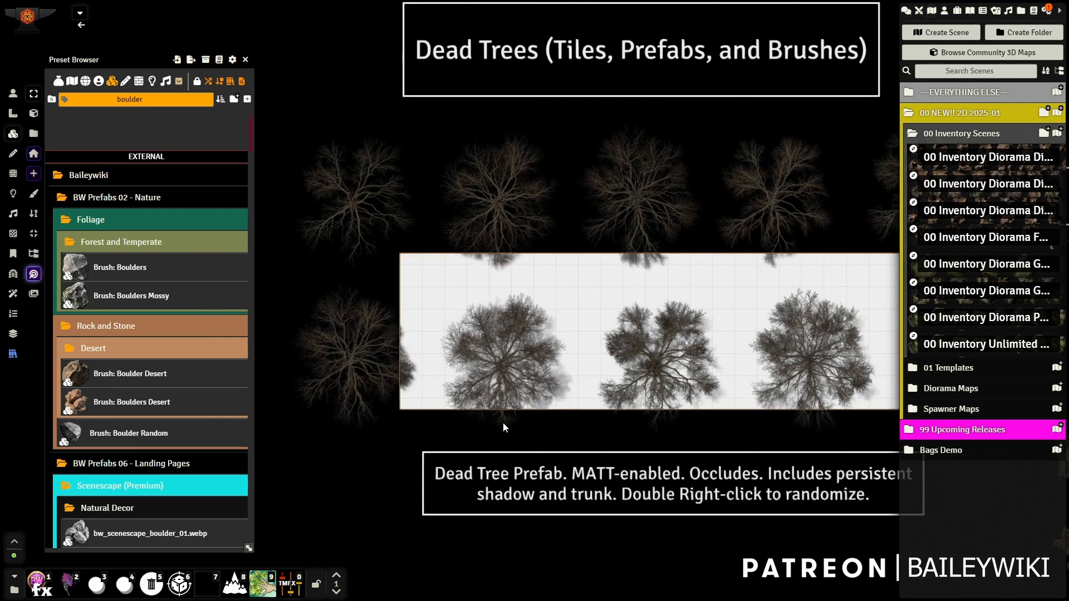
pyautogui.moveTo(402, 337); pyautogui.dragTo(435, 226)
# Step: Select the trunk of the first dead tree prefab and nudge it slightly upward
pyautogui.click(501, 370)
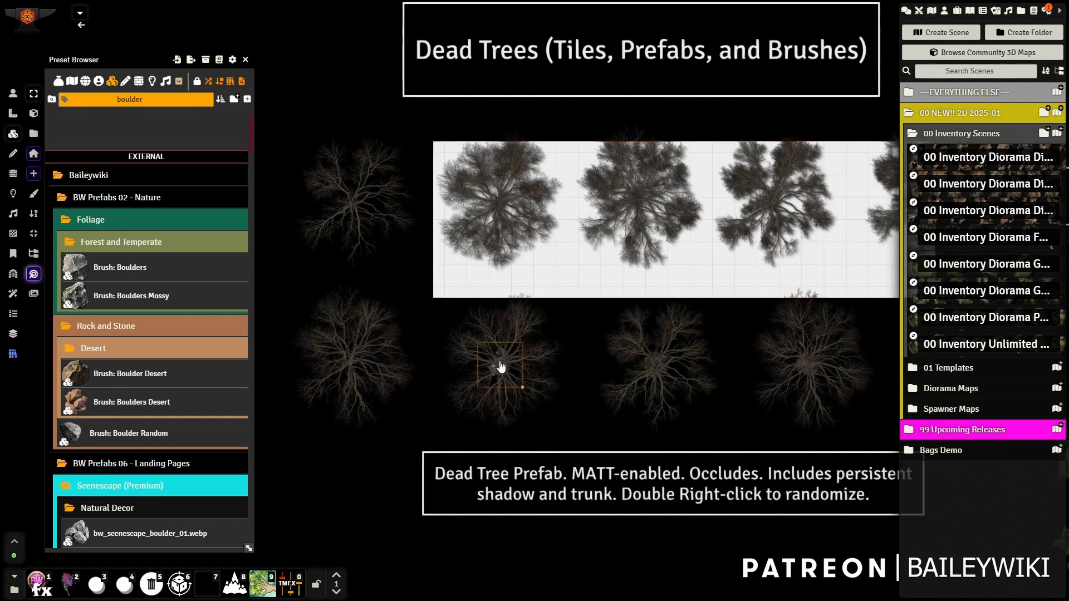
pyautogui.moveTo(521, 414); pyautogui.dragTo(564, 300)
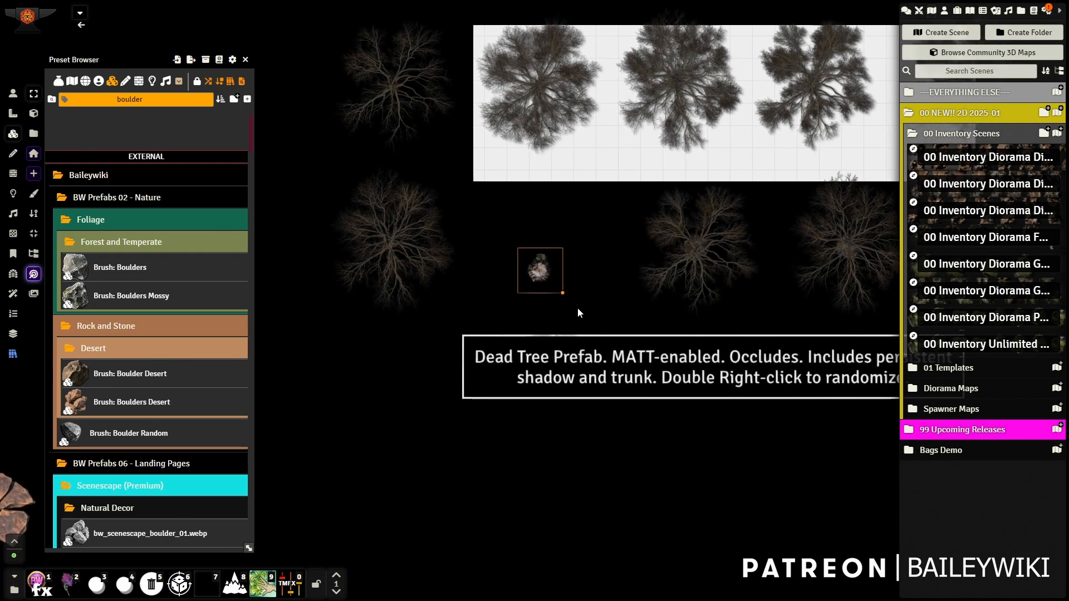
pyautogui.scroll(6, 585, 240)
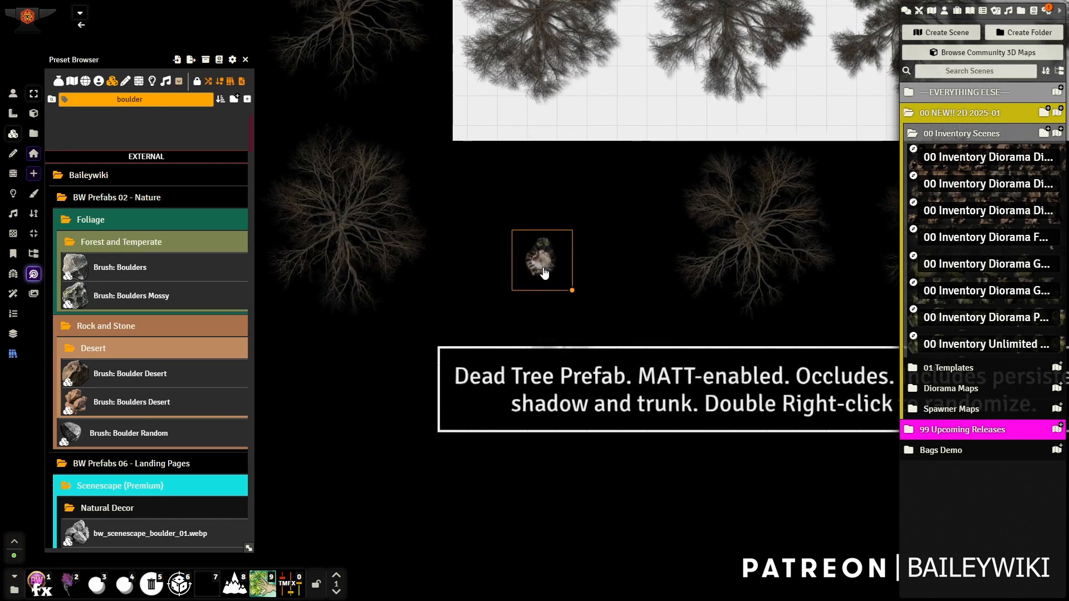
pyautogui.press('Up')
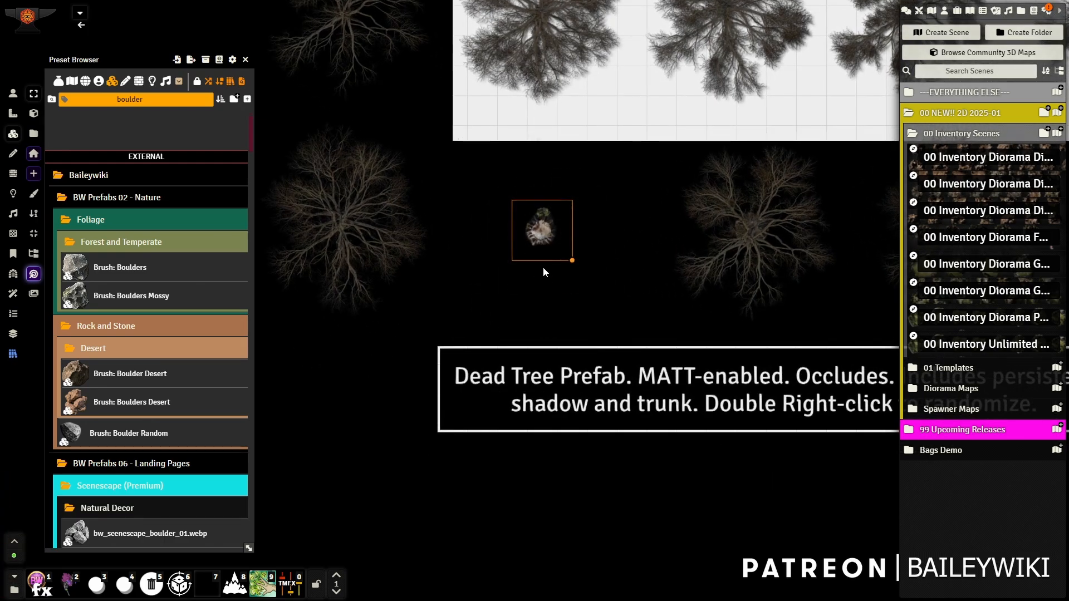
# Step: Move the white background tile back behind the dead tree prefabs and inspect their persistent shadows
pyautogui.moveTo(568, 135); pyautogui.dragTo(593, 306)
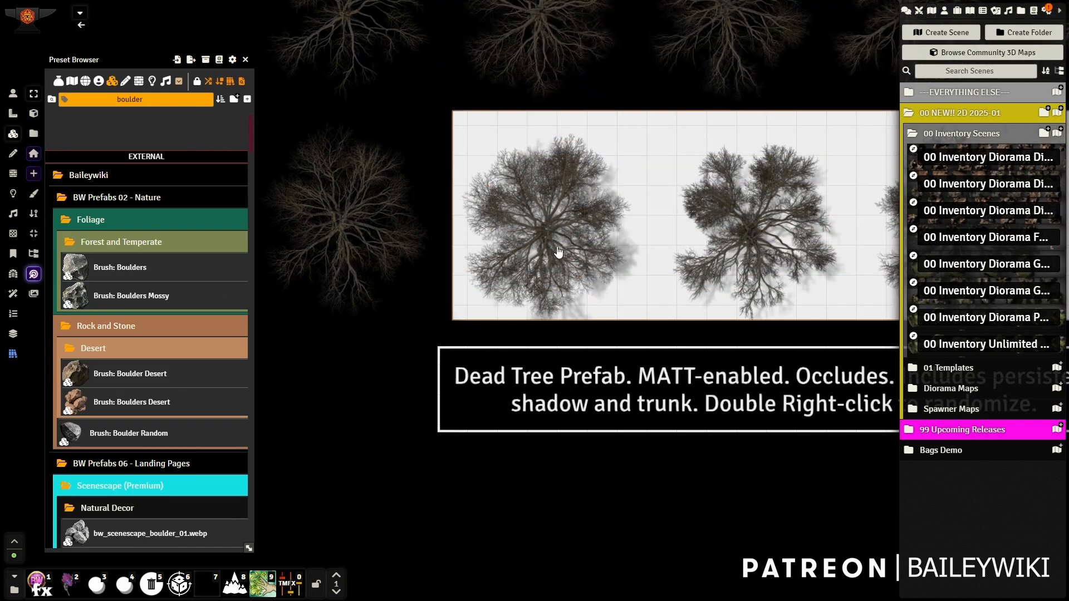
pyautogui.scroll(3, 559, 251)
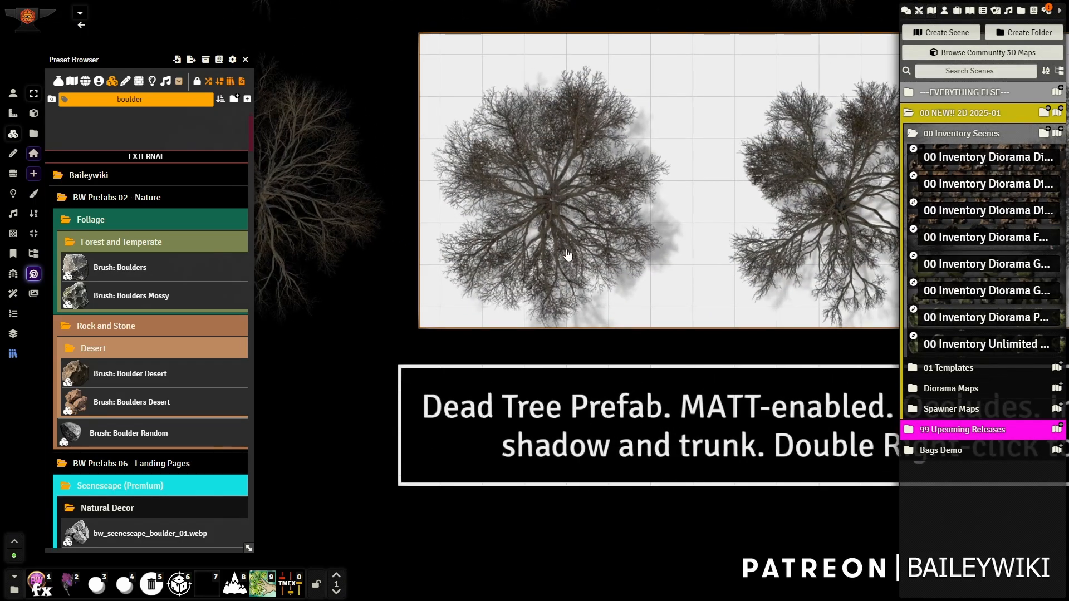
pyautogui.scroll(-3, 612, 245)
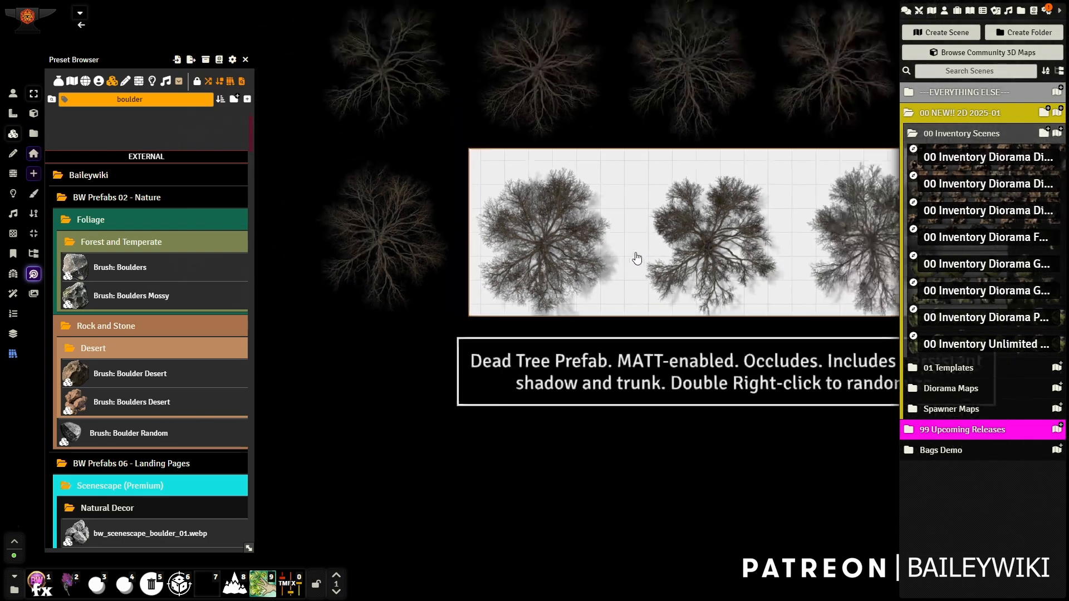
pyautogui.moveTo(618, 140); pyautogui.dragTo(538, 252)
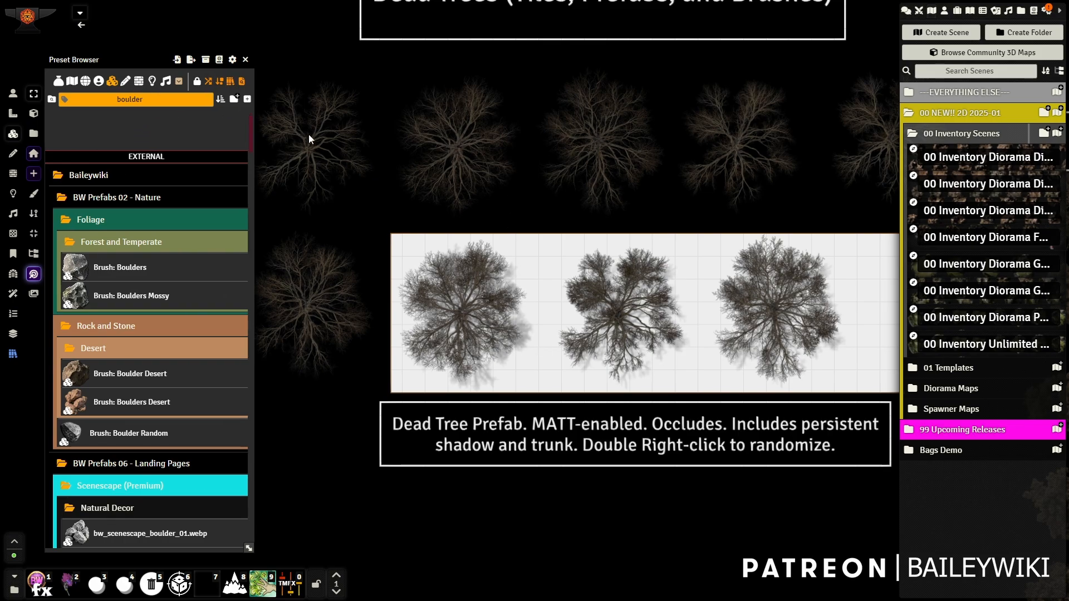
# Step: Search the Preset Browser for "tree dead" and spawn the Tree Dead MATT Prefab in the empty area beside the prefab caption
pyautogui.moveTo(681, 202); pyautogui.dragTo(453, 152)
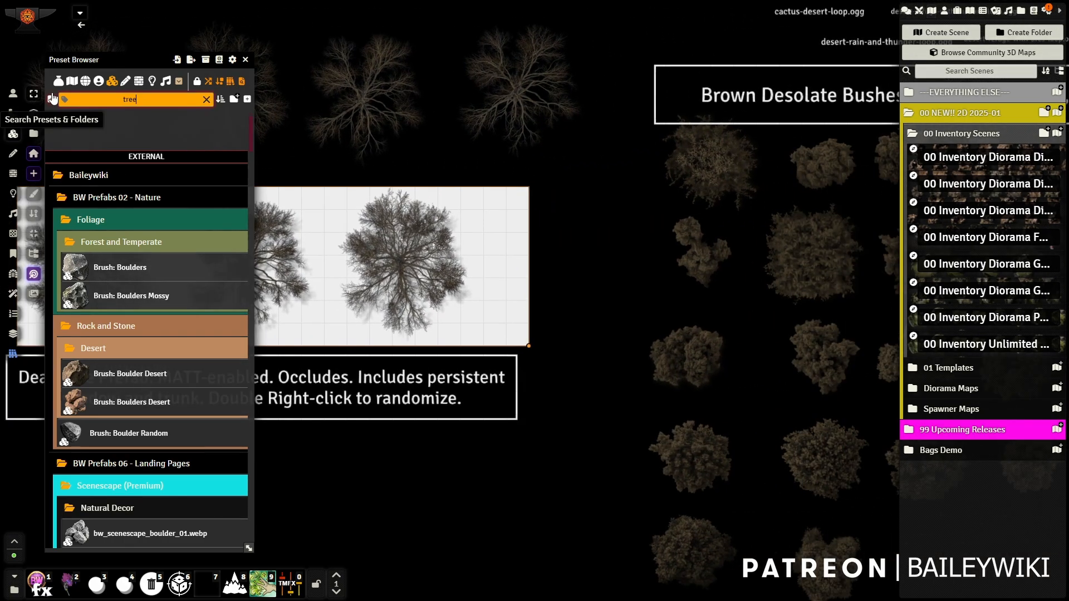
pyautogui.write('dead')
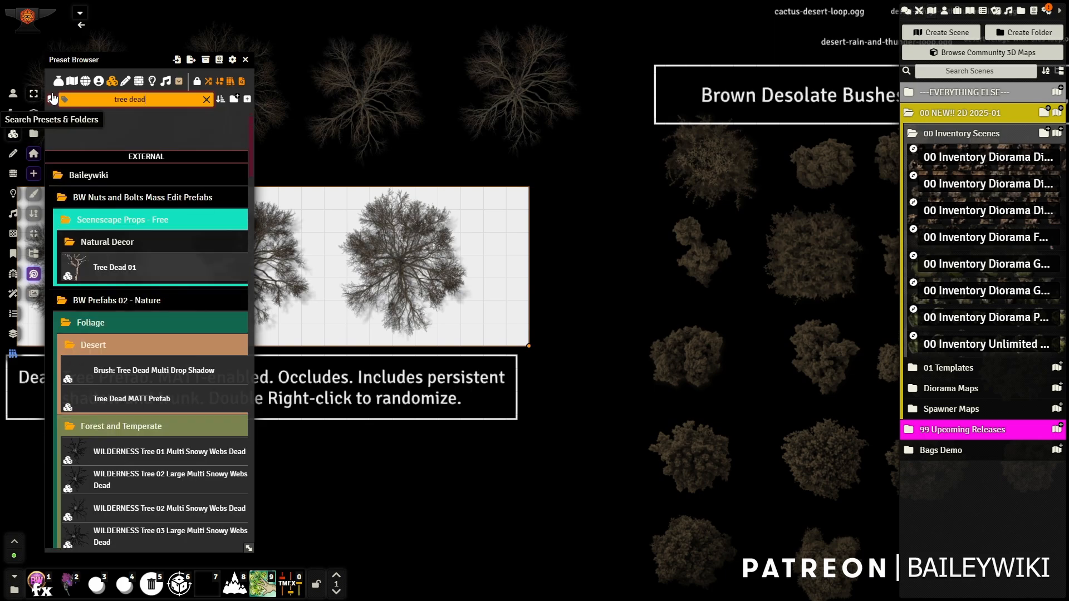
pyautogui.scroll(-1, 144, 323)
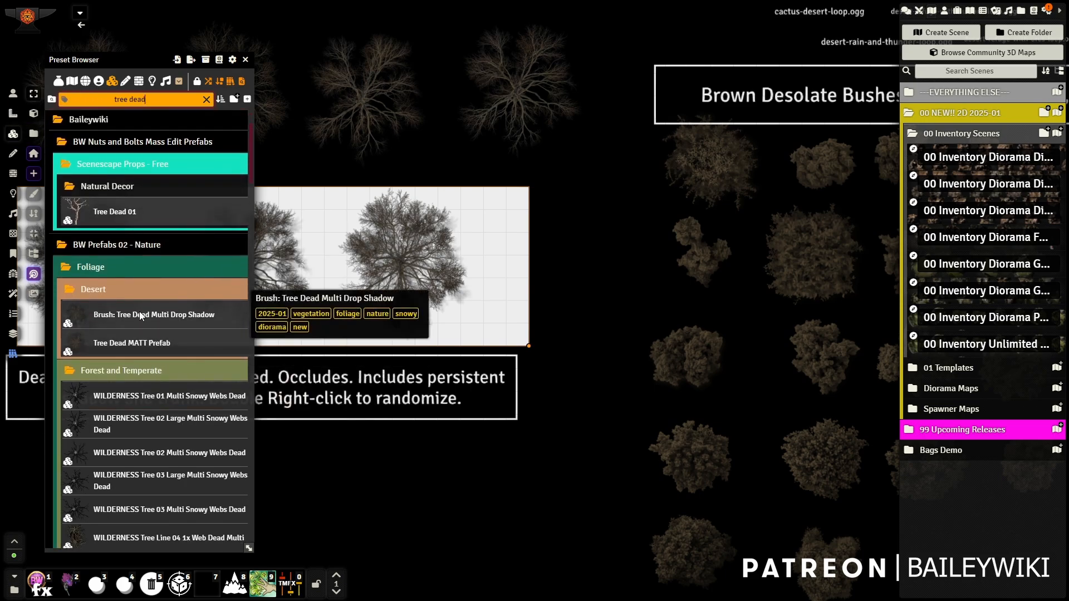
pyautogui.click(124, 343)
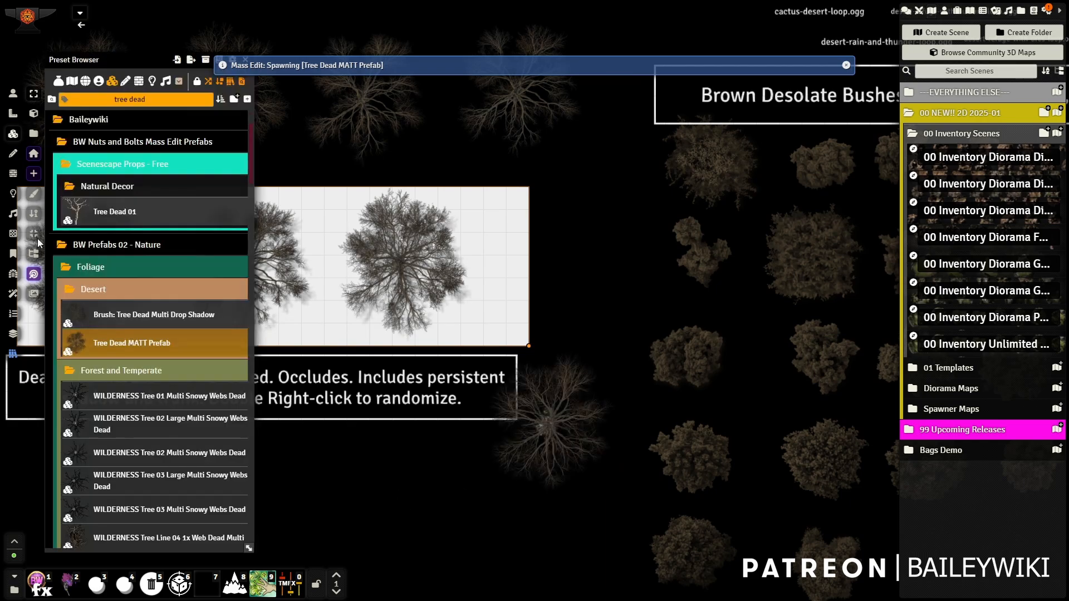
# Step: Switch to the token controls, randomize the spawned dead tree prefab and return to the tile controls
pyautogui.click(13, 96)
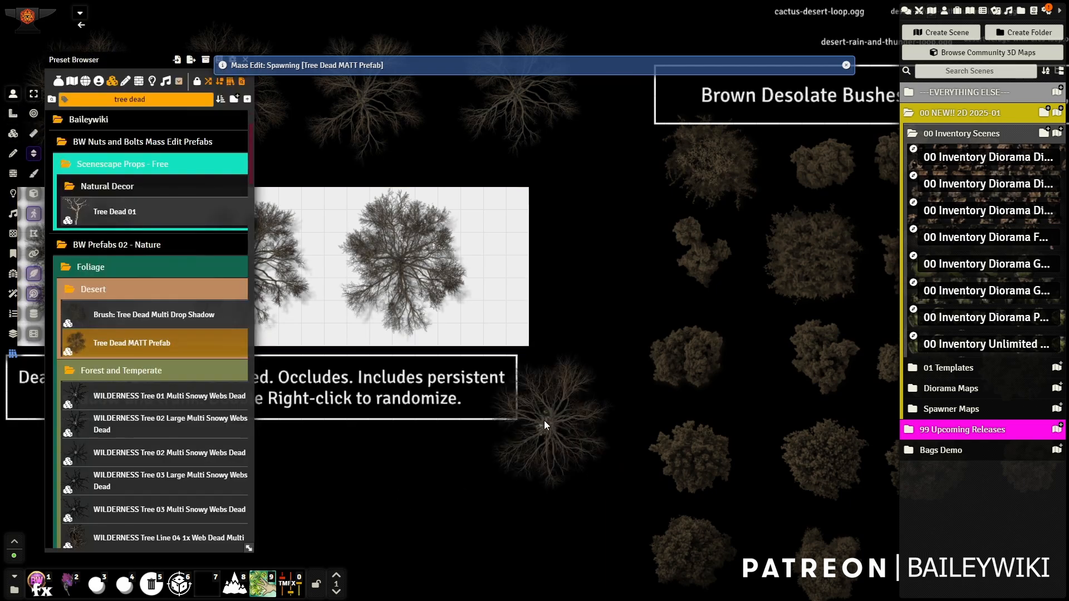
pyautogui.moveTo(521, 493); pyautogui.dragTo(439, 370)
pyautogui.scroll(5, 446, 368)
pyautogui.click(532, 332)
pyautogui.click(546, 320)
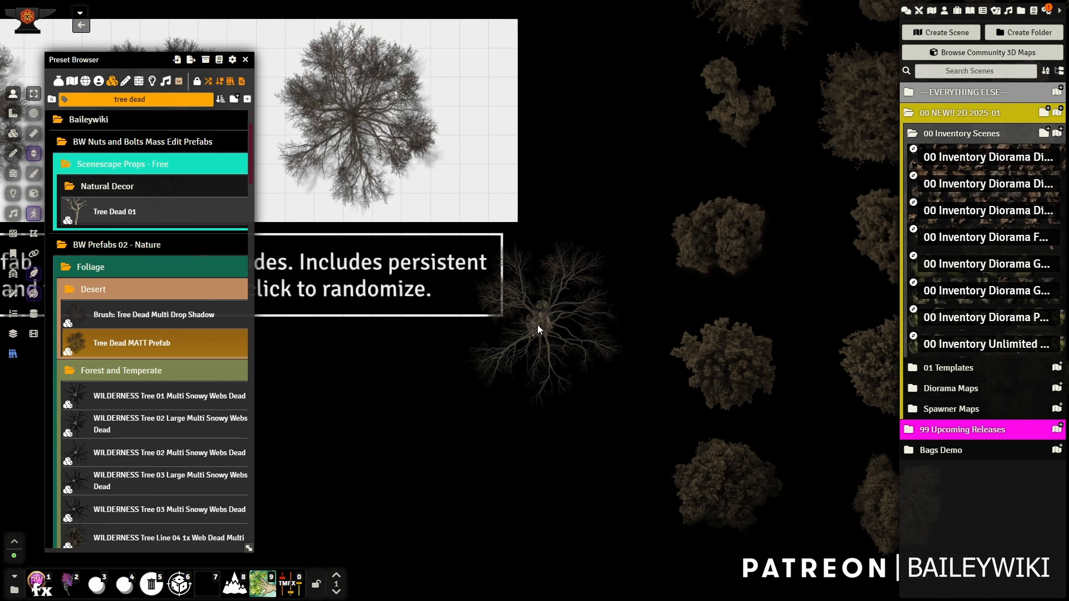
pyautogui.click(542, 329)
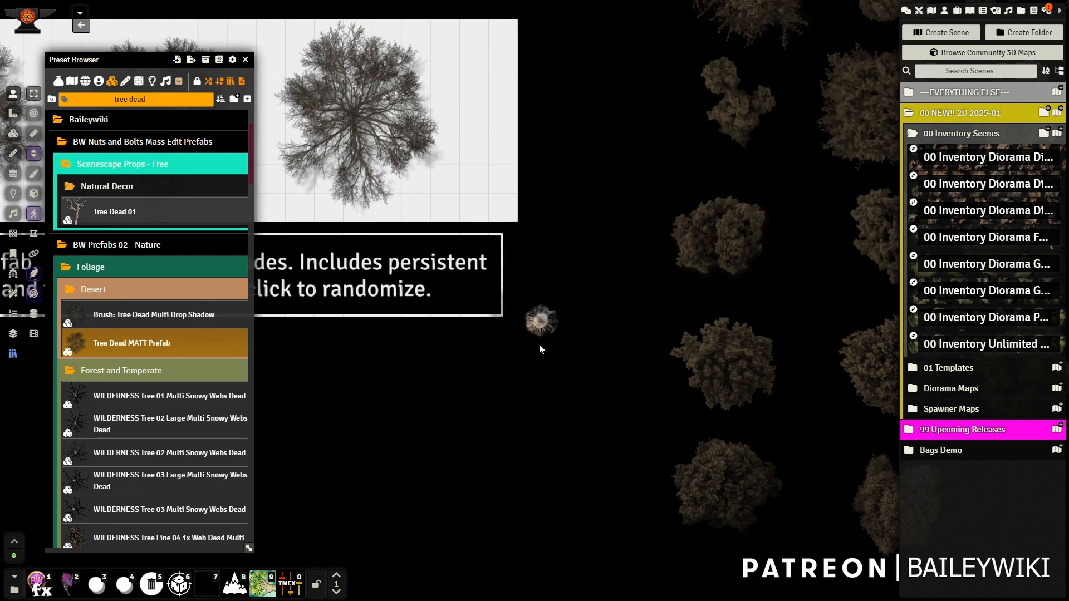
pyautogui.click(540, 348)
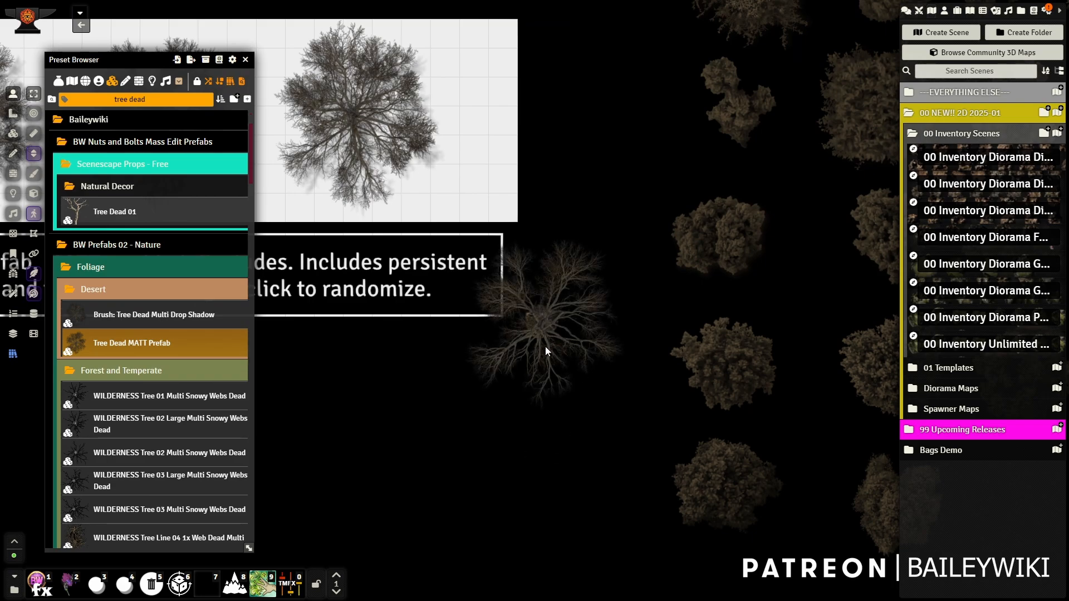
pyautogui.click(17, 137)
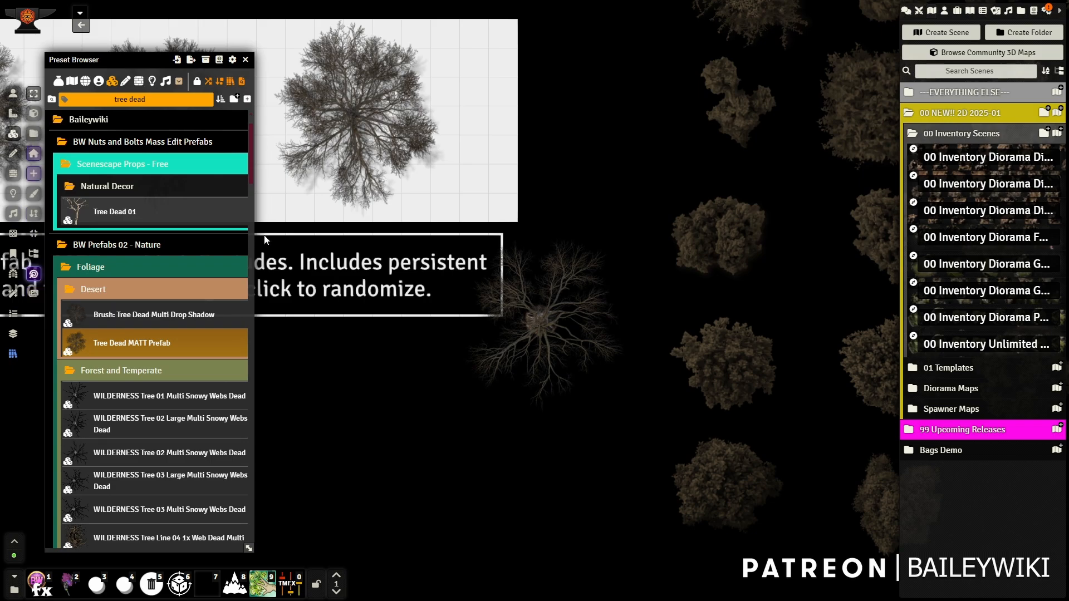
# Step: Delete the spawned dead tree prefab beside the prefab caption
pyautogui.click(554, 334)
pyautogui.press('Delete')
# Step: Select the large bush in the second row of the Brown Desolate Bushes display
pyautogui.scroll(-6, 600, 230)
pyautogui.moveTo(600, 231); pyautogui.dragTo(384, 304)
pyautogui.scroll(2, 574, 231)
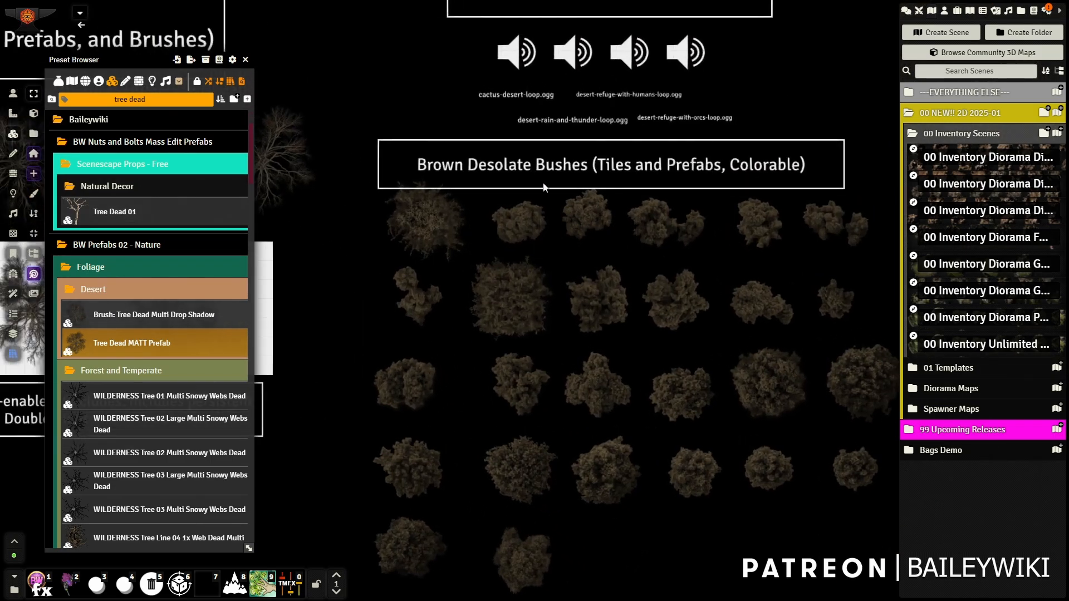
pyautogui.click(491, 310)
pyautogui.moveTo(491, 310)
pyautogui.mouseDown()
pyautogui.moveTo(520, 329)
pyautogui.moveTo(512, 309)
pyautogui.mouseUp()
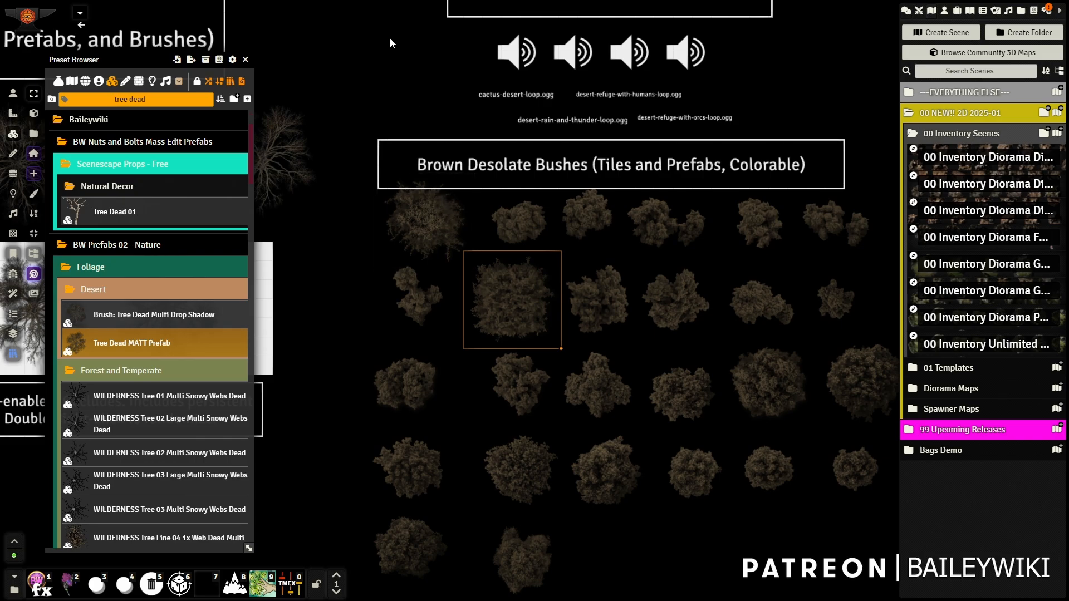
# Step: Look over the Brown Desolate Bushes, Audio Loops / FX and New Macros displays in the scene
pyautogui.scroll(-3, 475, 293)
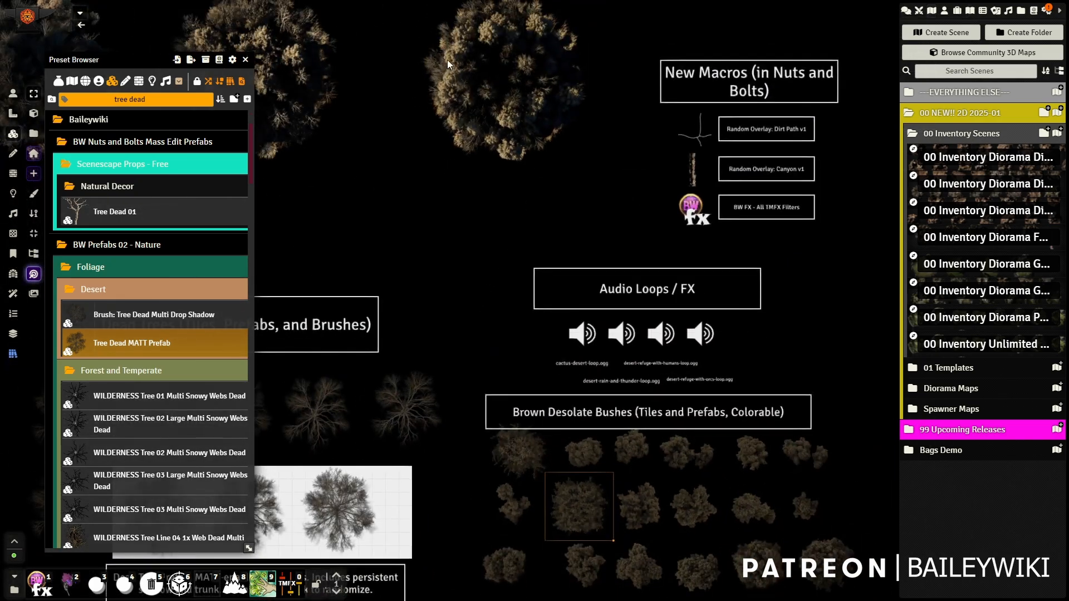
pyautogui.moveTo(465, 300); pyautogui.dragTo(418, 31)
pyautogui.scroll(9, 523, 249)
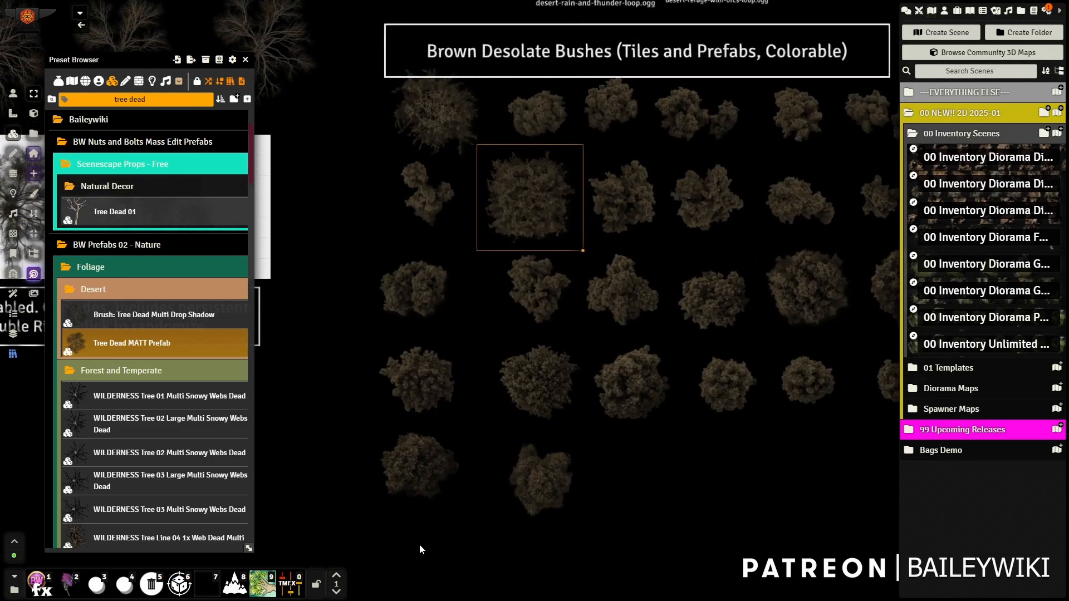
pyautogui.scroll(-5, 630, 465)
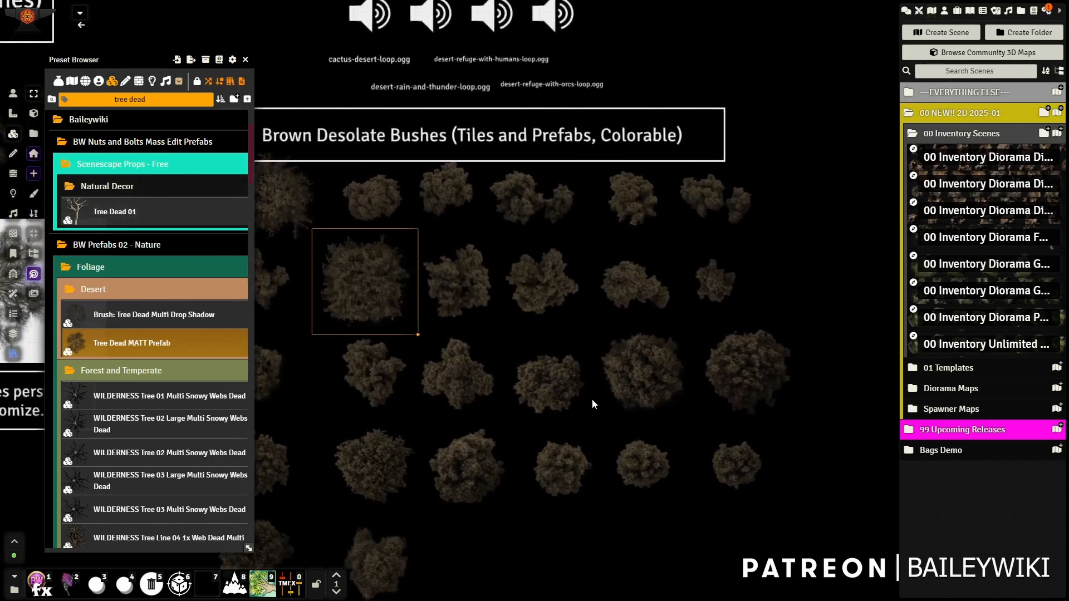
pyautogui.moveTo(618, 297); pyautogui.dragTo(712, 388)
pyautogui.moveTo(791, 159); pyautogui.dragTo(617, 391)
pyautogui.scroll(10, 617, 391)
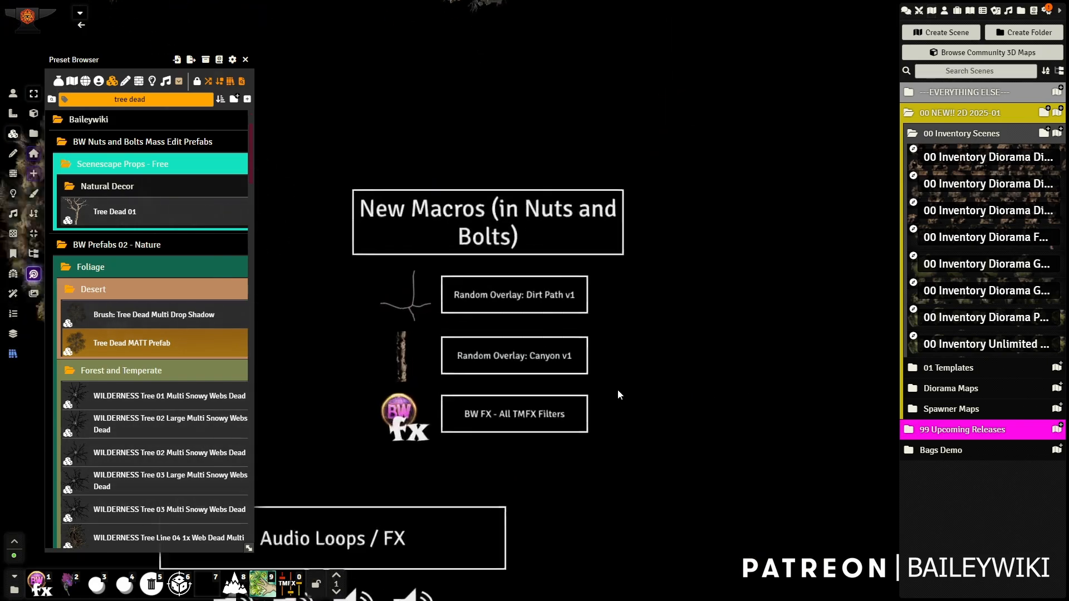
pyautogui.moveTo(584, 440); pyautogui.dragTo(671, 429)
pyautogui.scroll(5, 672, 428)
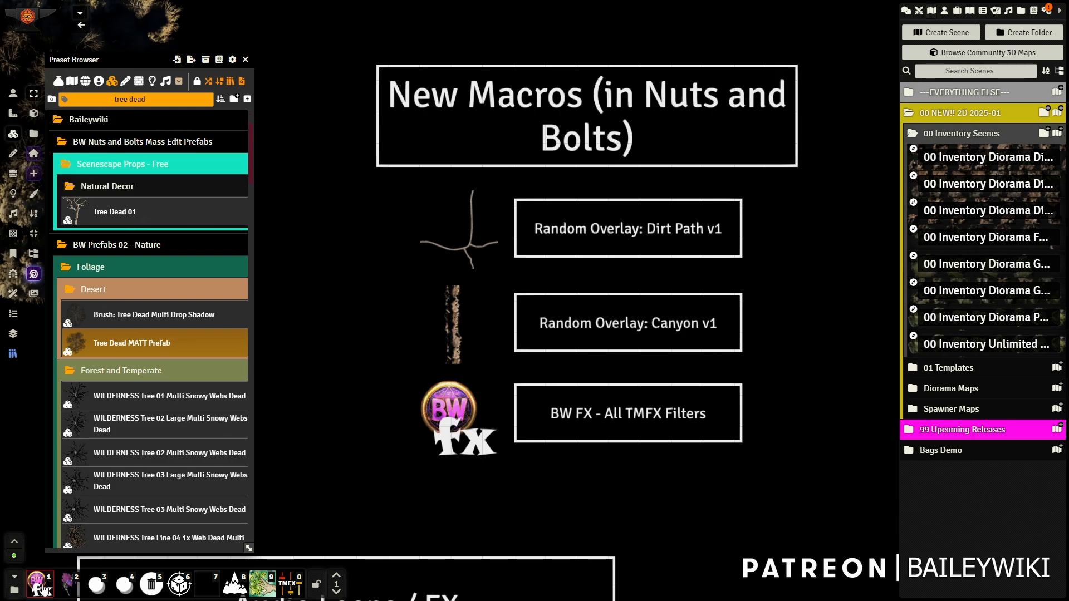
# Step: Open the Macros Directory and search it for "canyon"
pyautogui.click(15, 591)
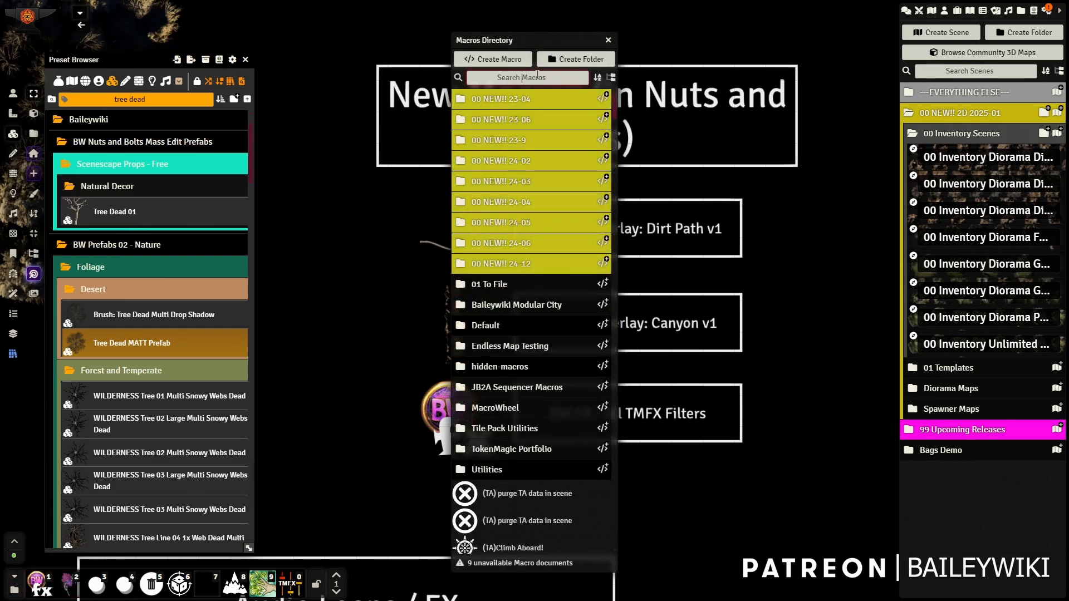
pyautogui.click(538, 77)
pyautogui.write('canyon')
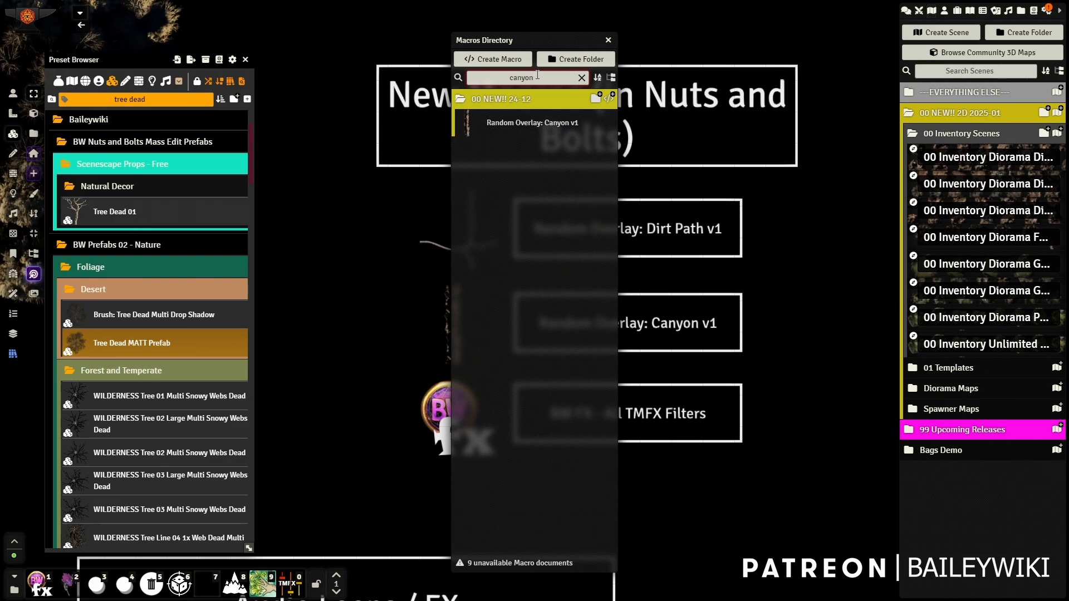
# Step: Select the bush diorama tile beside the New Macros display and move the Preset Browser clear of the Macros Directory
pyautogui.moveTo(327, 217); pyautogui.dragTo(403, 273)
pyautogui.moveTo(121, 59); pyautogui.dragTo(373, 108)
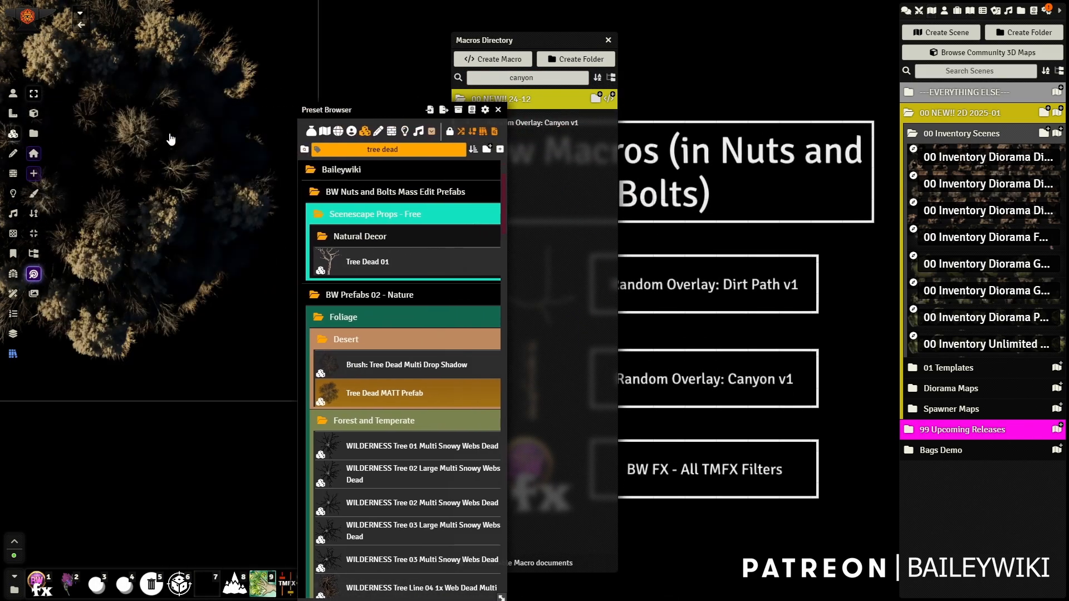
pyautogui.scroll(-4, 101, 461)
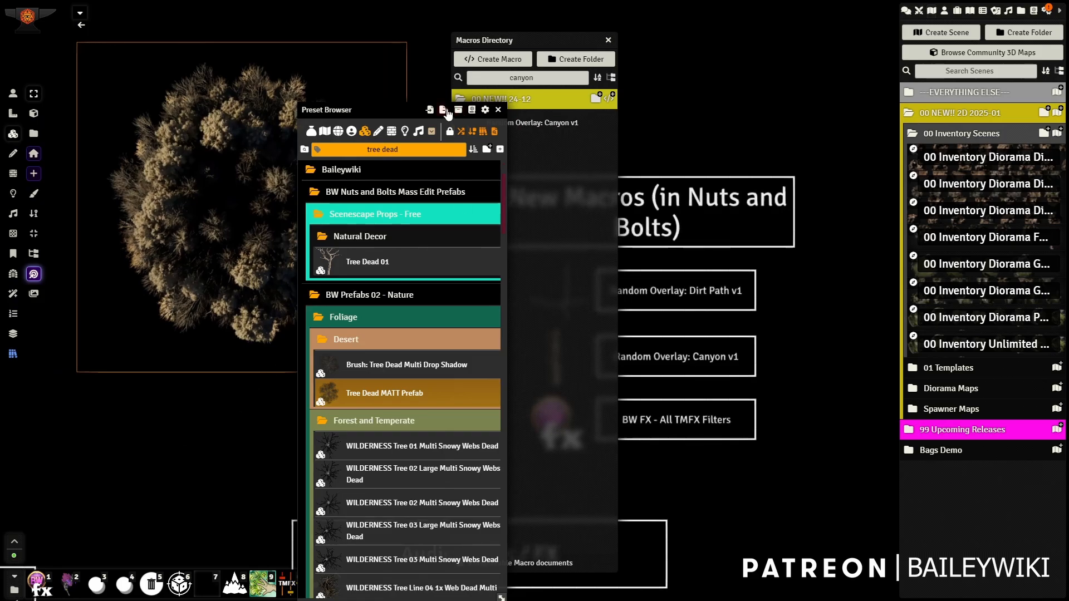
pyautogui.moveTo(385, 109); pyautogui.dragTo(790, 109)
# Step: Open the Random Overlay: Canyon v1 macro and execute it repeatedly on the diorama tile to randomize its canyon overlay
pyautogui.click(520, 124)
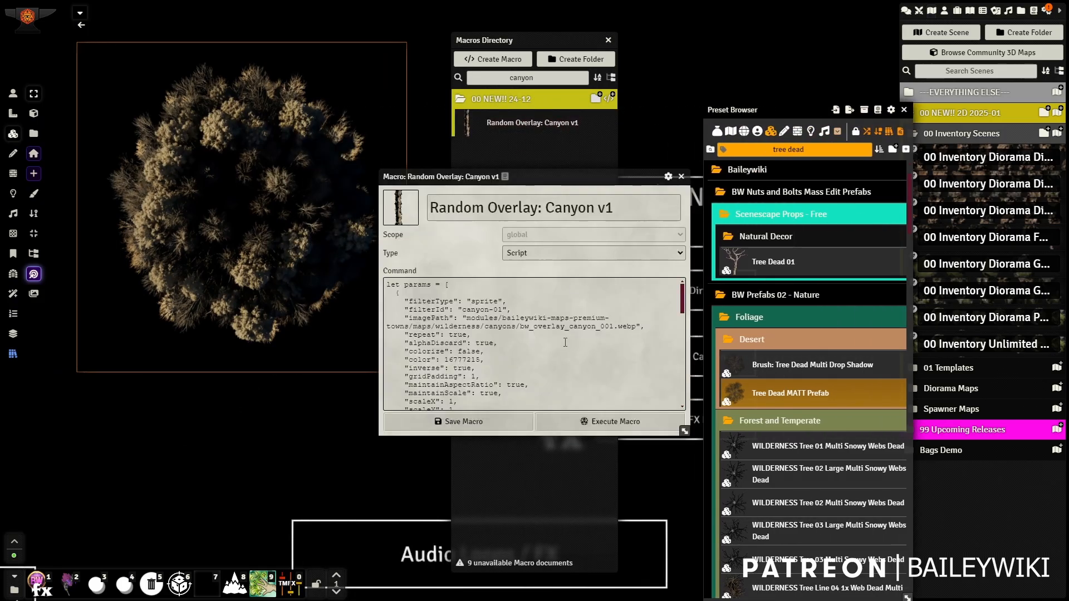
pyautogui.click(619, 421)
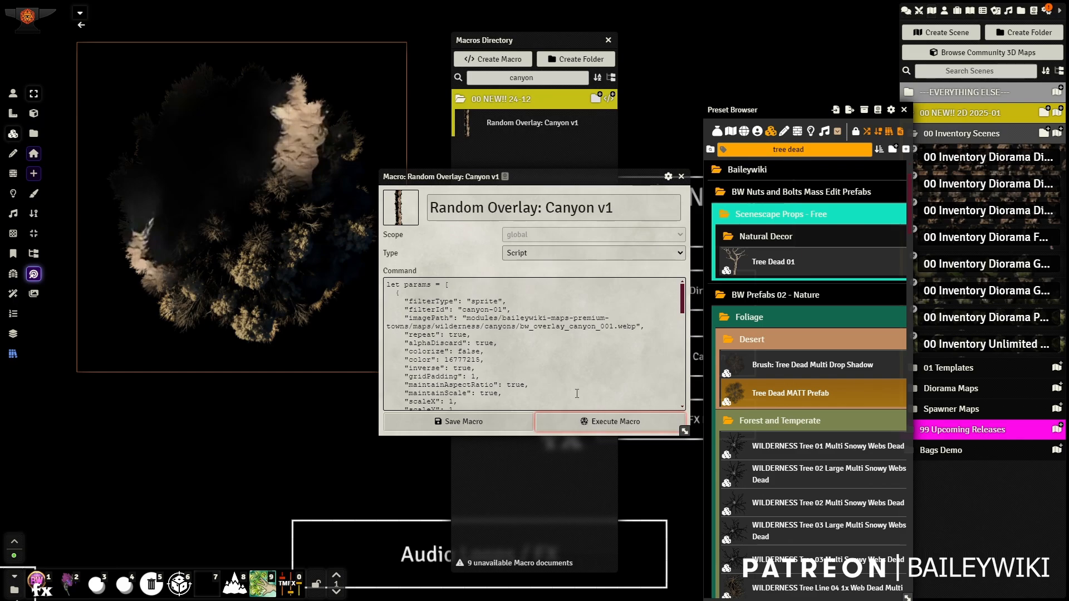
pyautogui.click(598, 426)
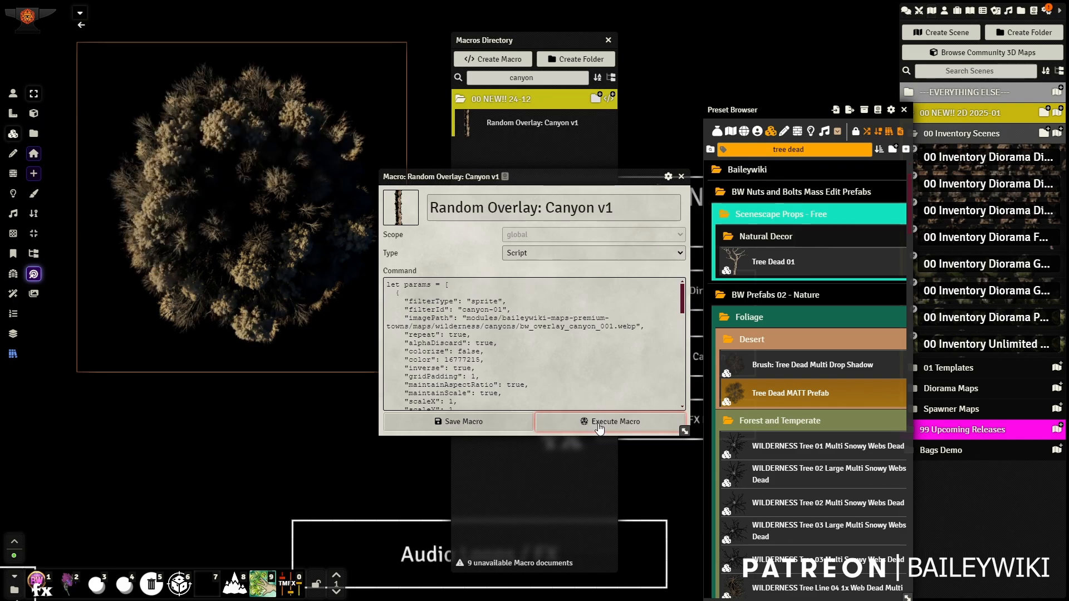
pyautogui.click(599, 426)
pyautogui.scroll(5, 326, 429)
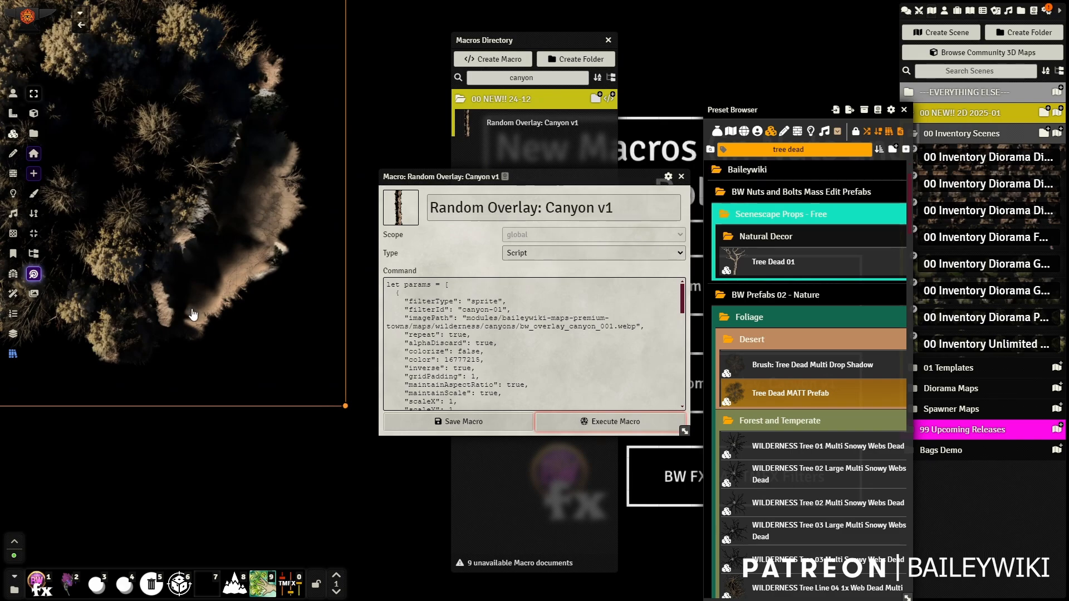
pyautogui.click(615, 424)
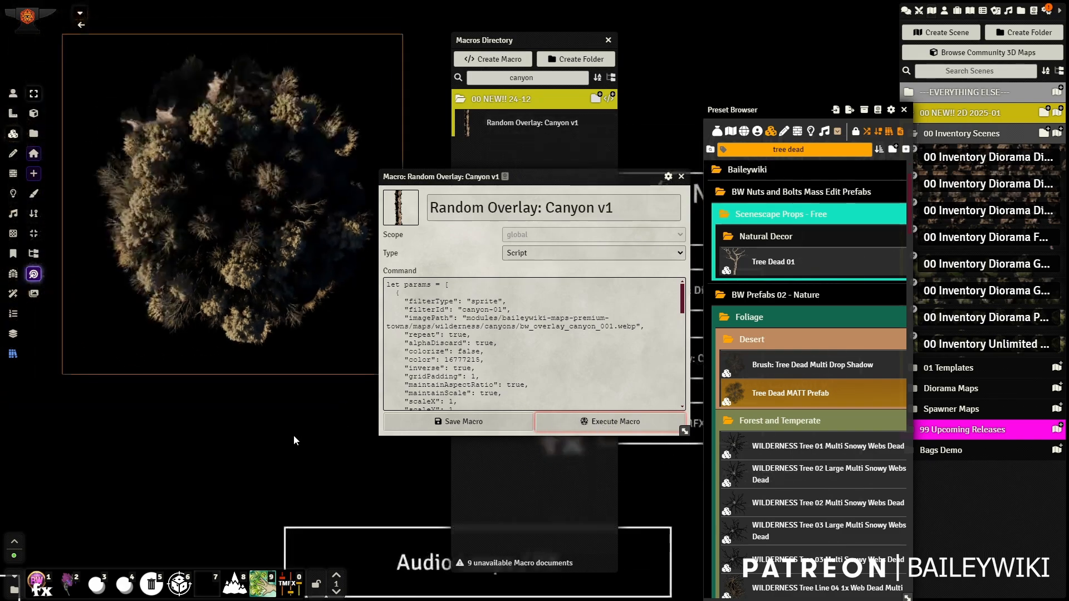
pyautogui.click(594, 421)
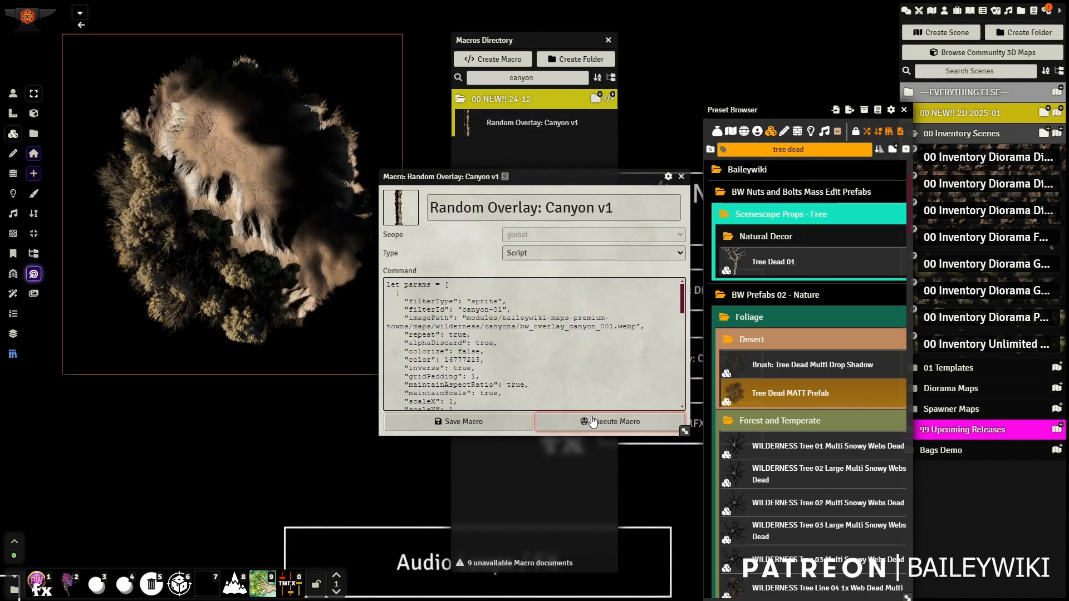
# Step: Edit the tile's canyon-01 sprite filter, setting TranslationX to -0.09, and close the filter settings
pyautogui.click(288, 586)
pyautogui.click(485, 335)
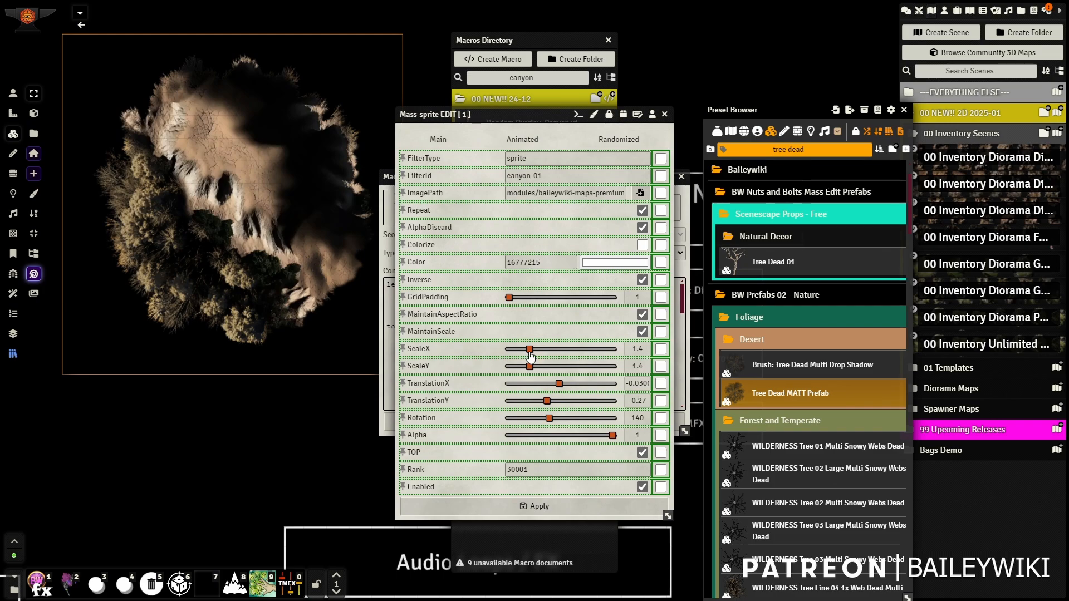
pyautogui.moveTo(559, 384); pyautogui.dragTo(556, 388)
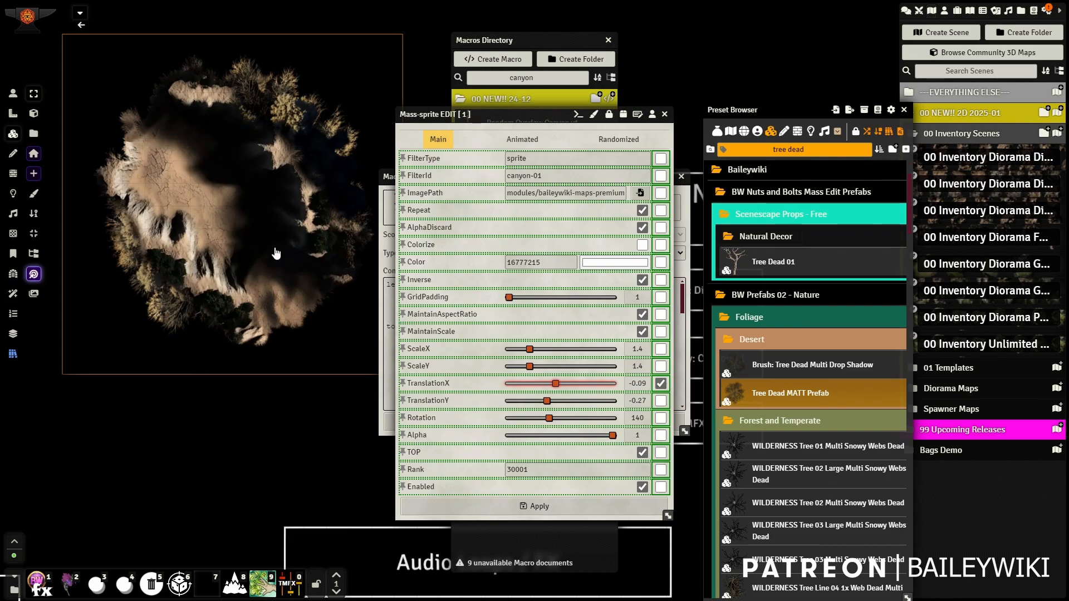
pyautogui.scroll(2, 219, 253)
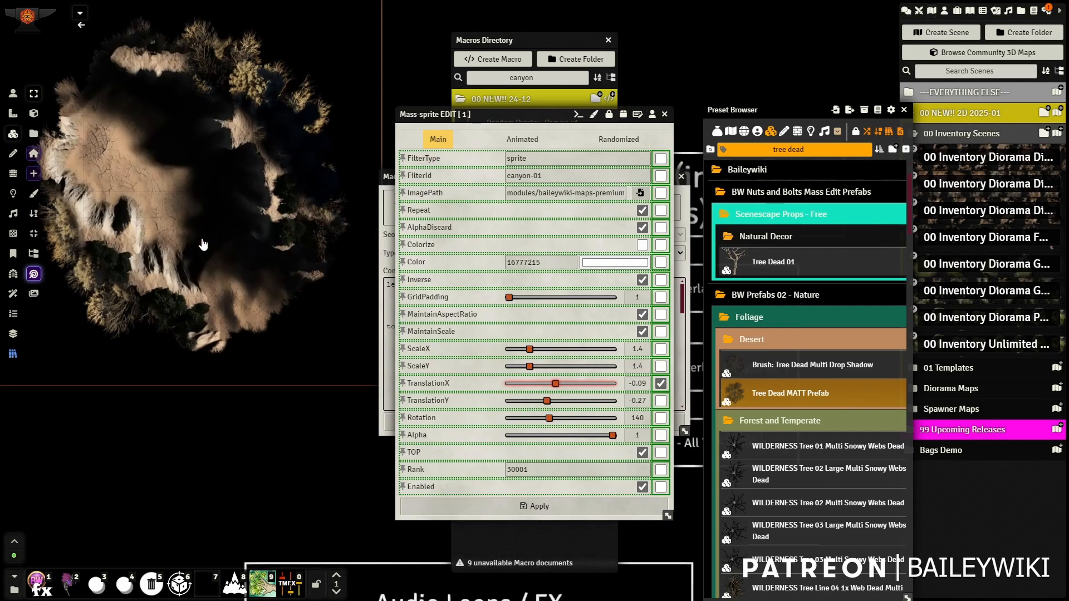
pyautogui.click(664, 116)
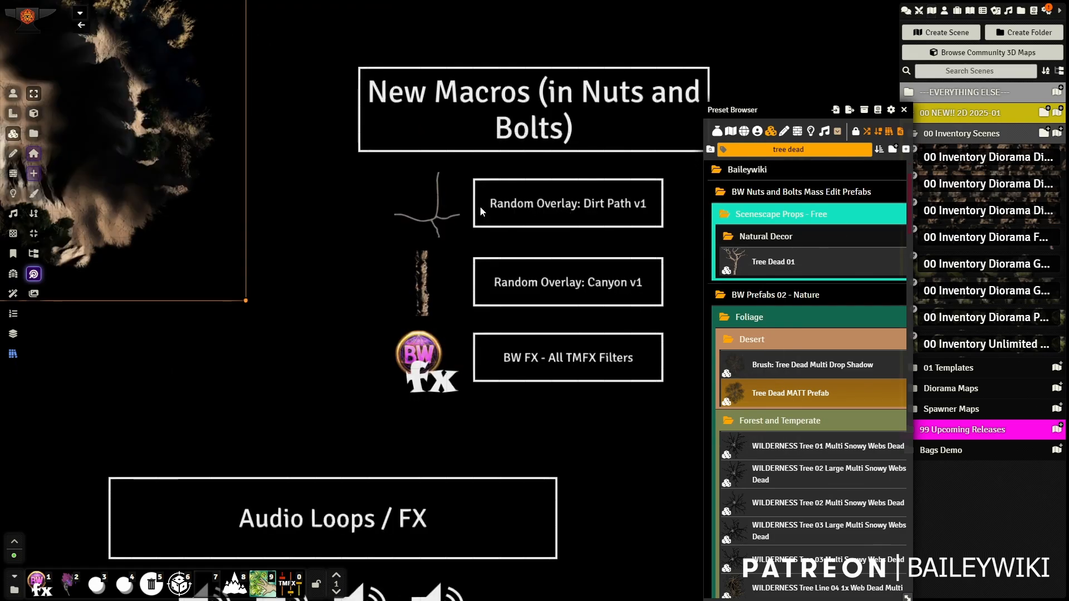
# Step: Remove the canyon overlay from the selected diorama tile
pyautogui.moveTo(299, 231); pyautogui.dragTo(621, 373)
pyautogui.click(151, 584)
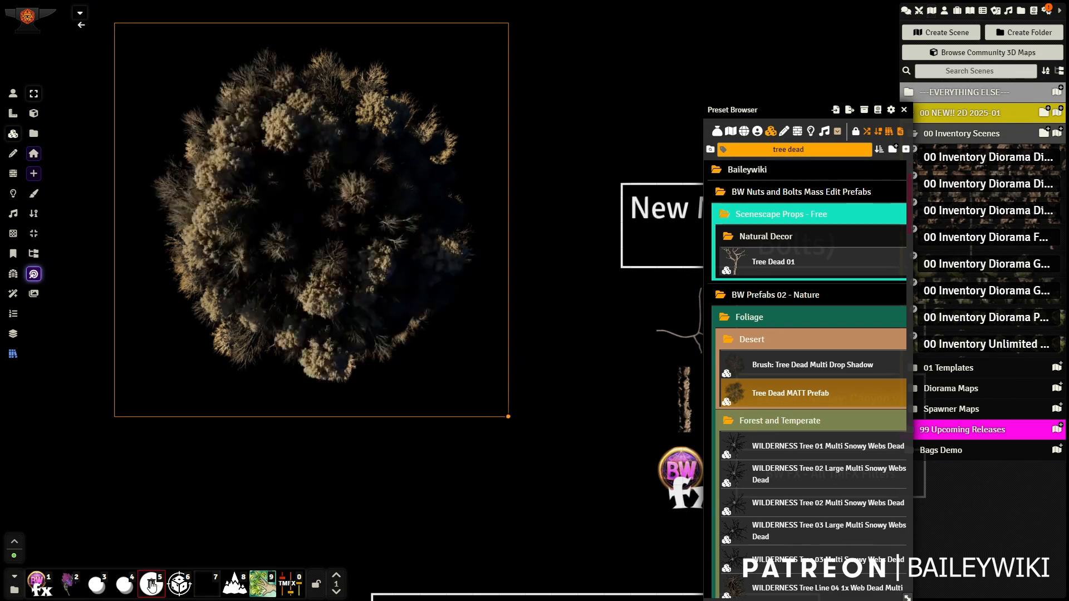
# Step: Reopen the Macros Directory and search it for "dirt pat"
pyautogui.moveTo(806, 149); pyautogui.dragTo(684, 136)
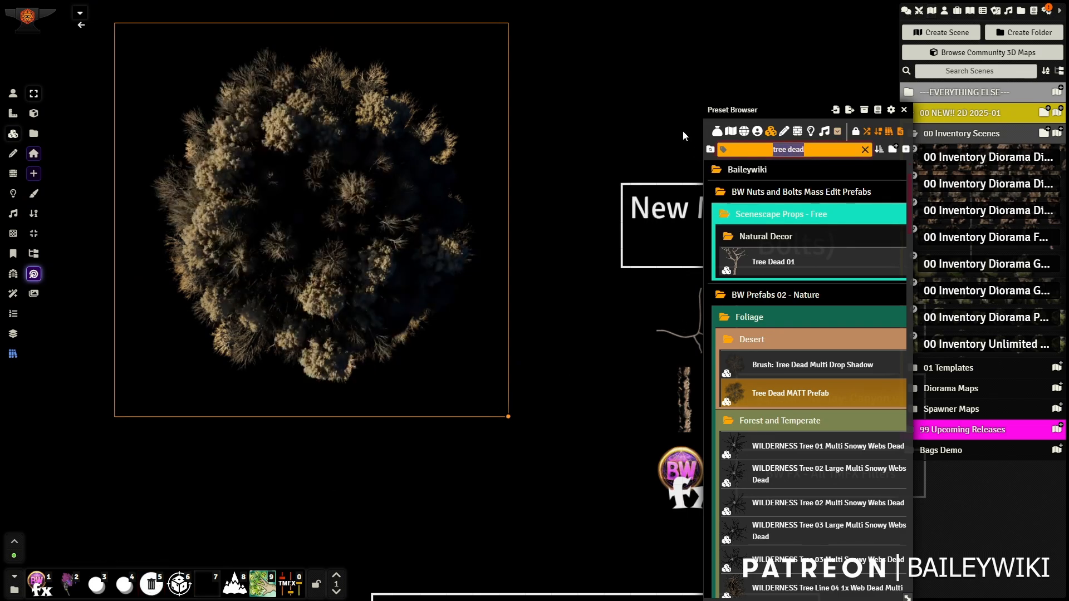
pyautogui.click(14, 590)
pyautogui.click(509, 80)
pyautogui.write('d')
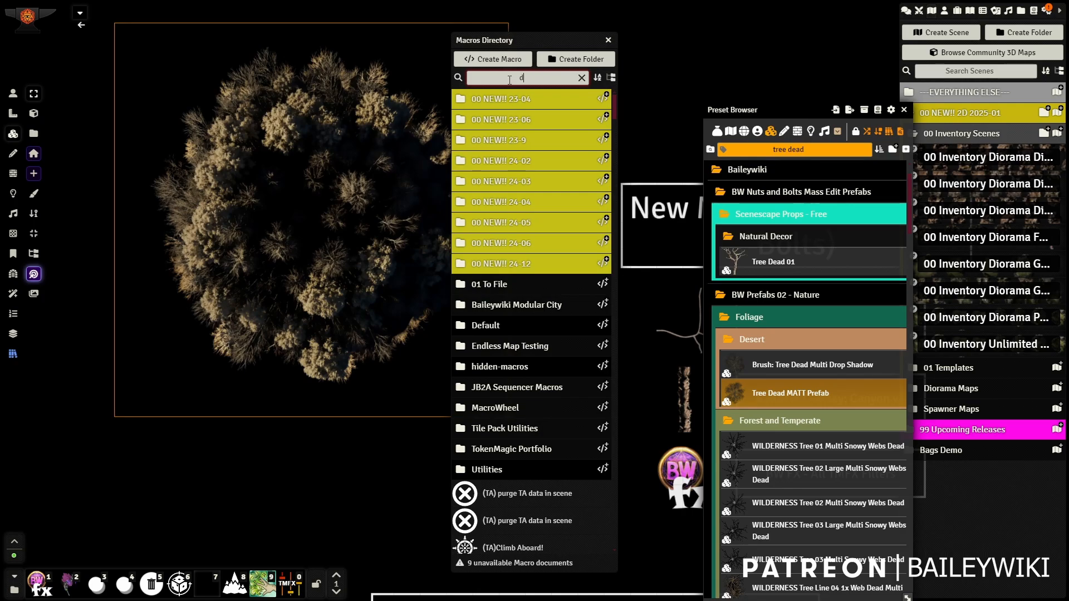
pyautogui.write('irt pat')
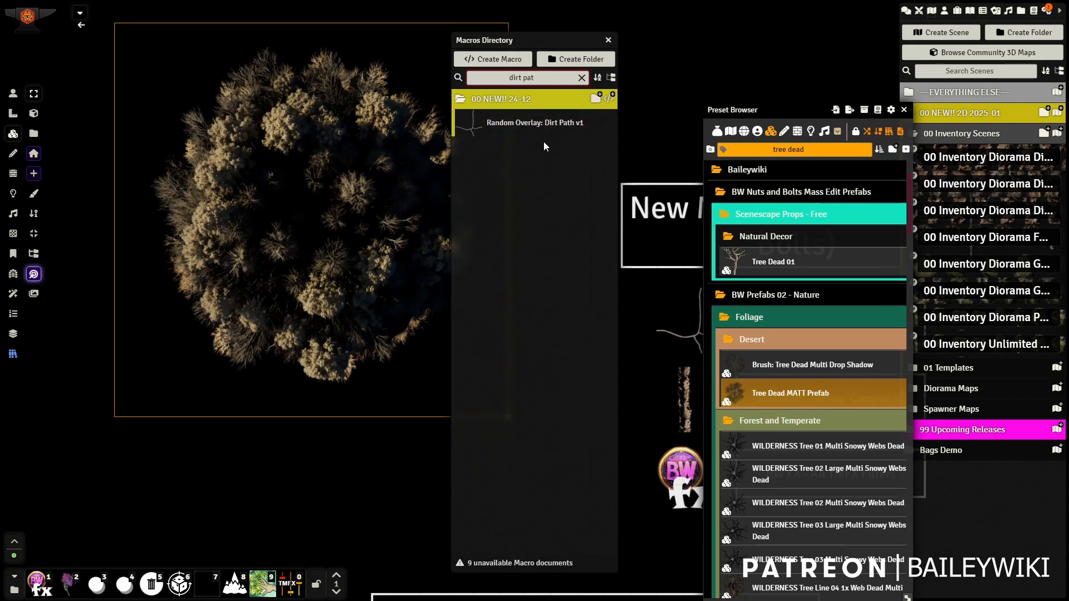
# Step: Open the Random Overlay: Dirt Path v1 macro and execute it on the diorama tile
pyautogui.click(533, 125)
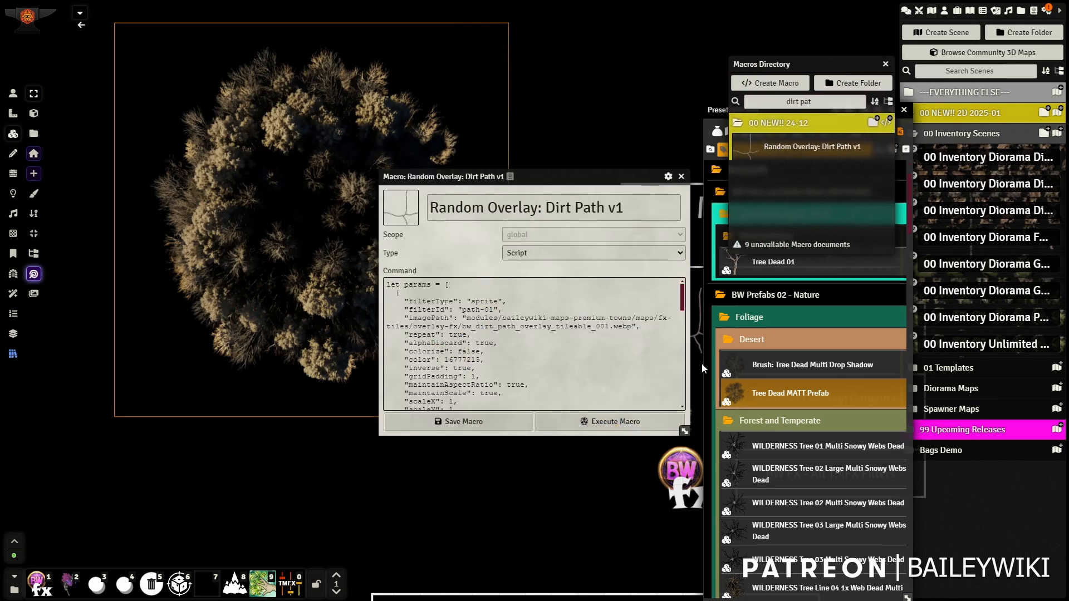
pyautogui.click(623, 424)
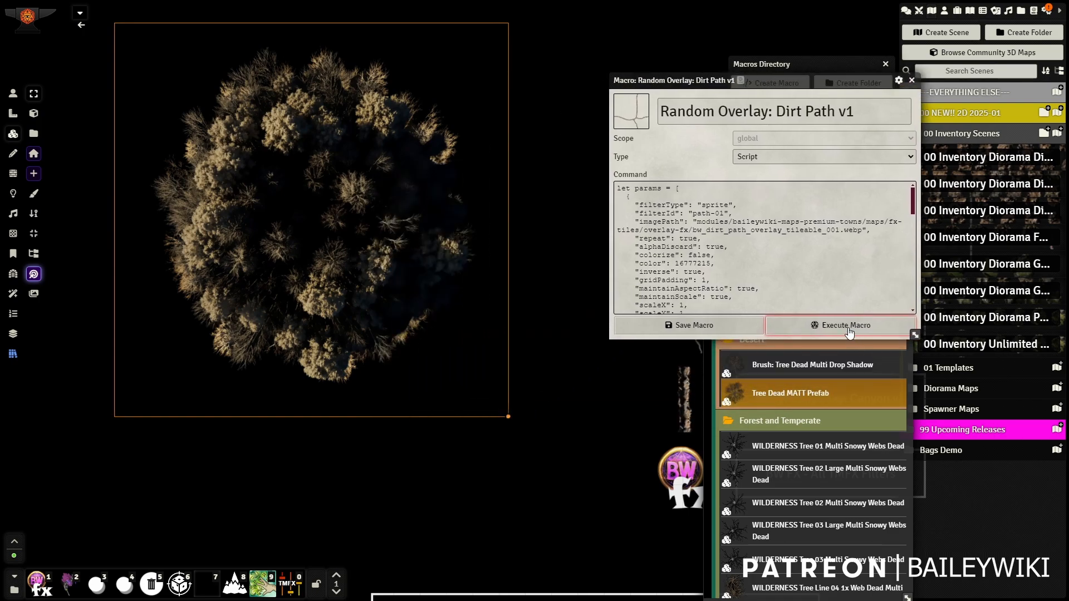
pyautogui.click(848, 328)
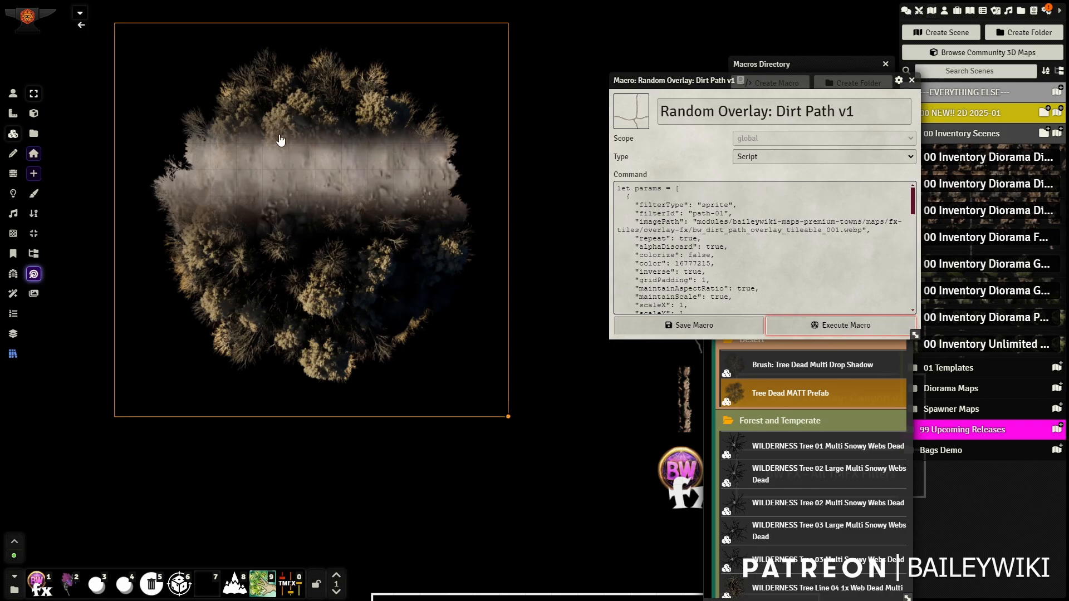
# Step: Open the tile's path-01 sprite filter settings and narrow the dirt path with ScaleX 2.51 and ScaleY 2.47
pyautogui.click(291, 584)
pyautogui.click(531, 339)
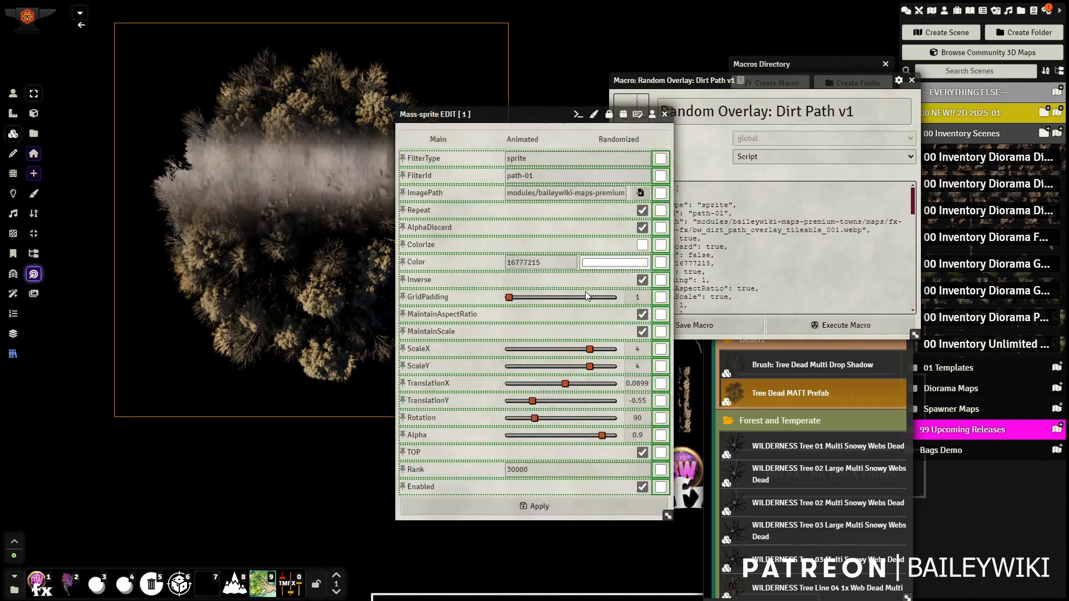
pyautogui.click(578, 349)
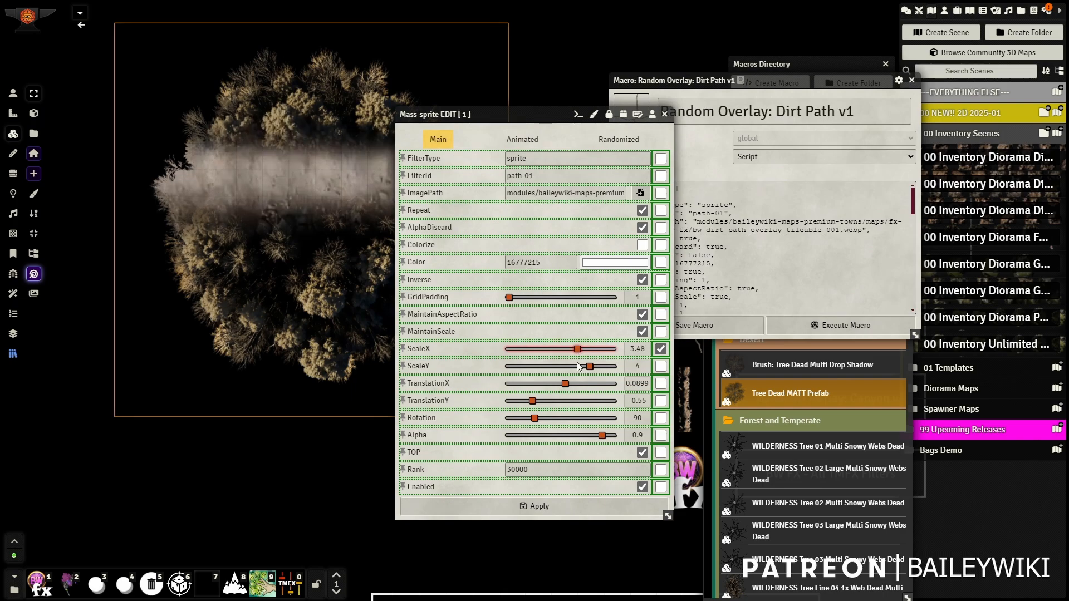
pyautogui.click(554, 367)
pyautogui.click(553, 351)
pyautogui.moveTo(554, 351); pyautogui.dragTo(556, 351)
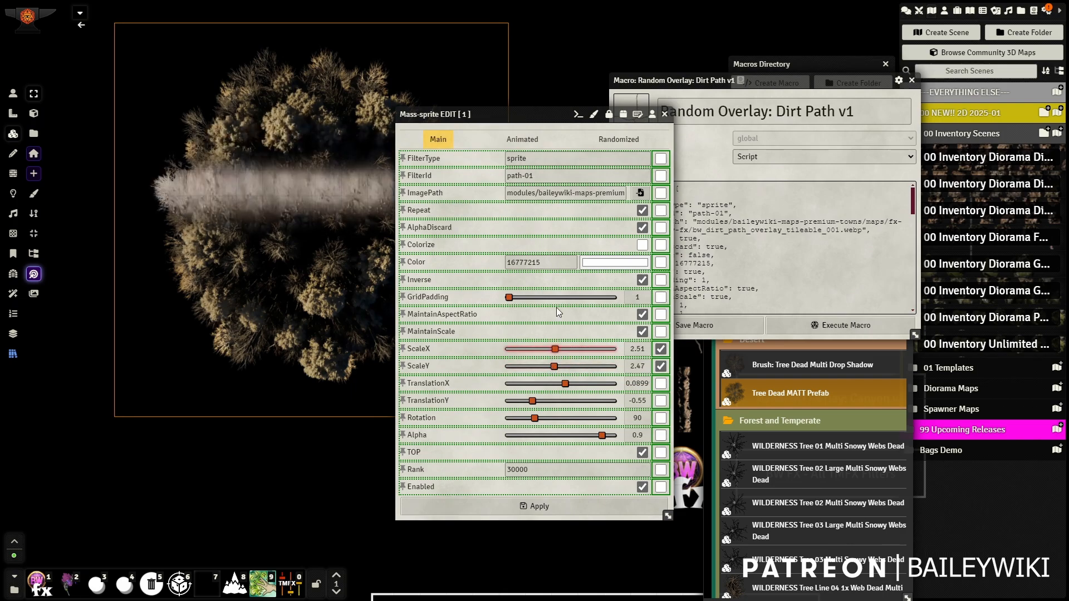
# Step: Move the sprite filter settings off the tile, set the dirt path's Rotation to 92 and close the settings
pyautogui.moveTo(543, 111); pyautogui.dragTo(748, 97)
pyautogui.scroll(2, 347, 296)
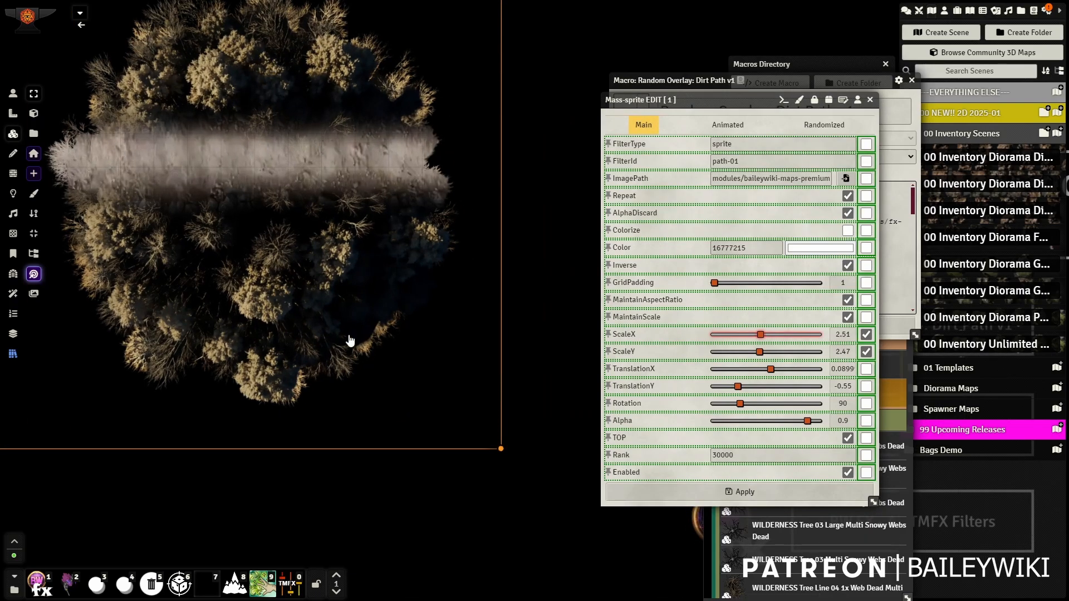
pyautogui.moveTo(191, 492); pyautogui.dragTo(324, 531)
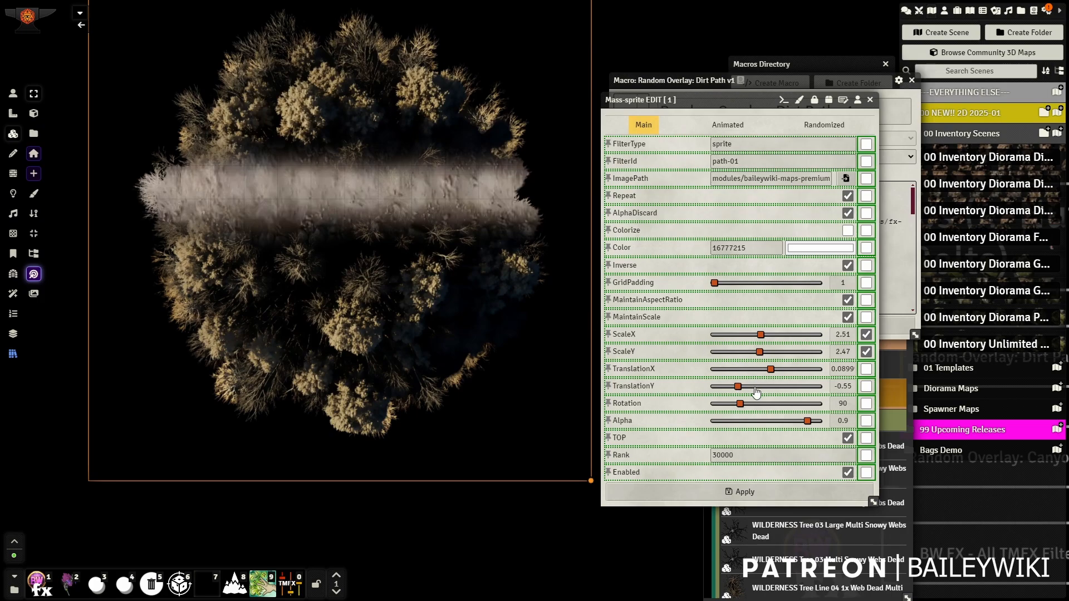
pyautogui.moveTo(743, 405)
pyautogui.mouseDown()
pyautogui.moveTo(755, 409)
pyautogui.moveTo(741, 410)
pyautogui.mouseUp()
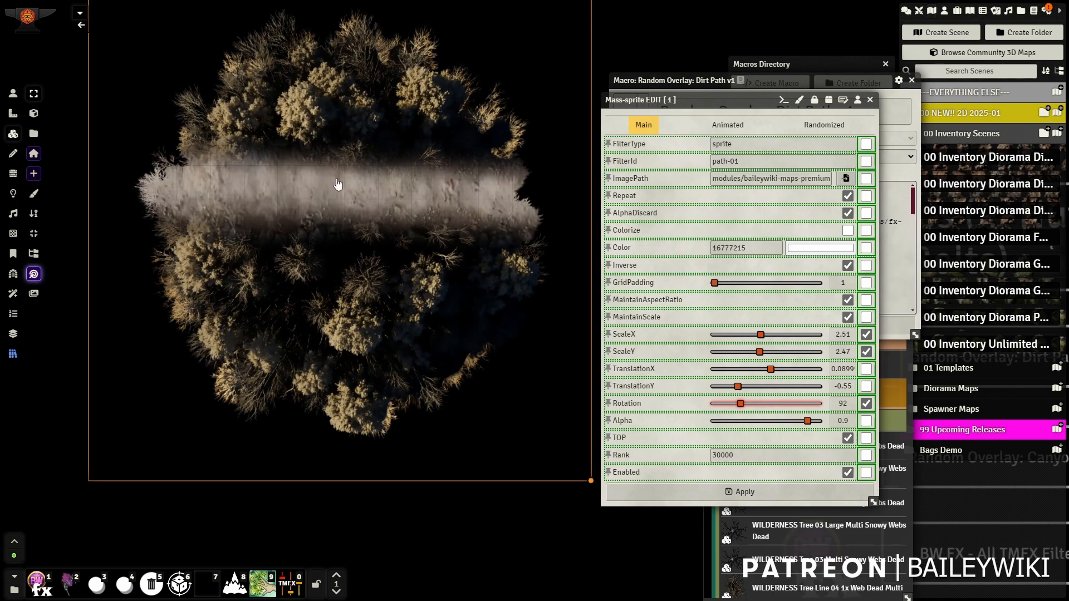
pyautogui.click(870, 100)
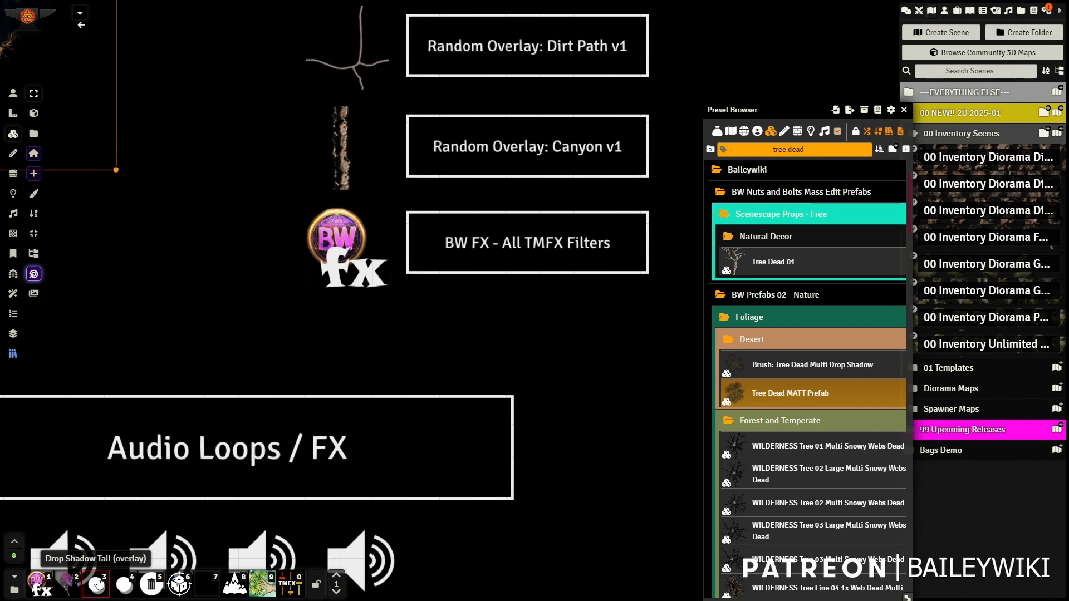
# Step: Open the TMFX toggle presets list and browse it to the [BW] Blood Soak filter
pyautogui.click(37, 582)
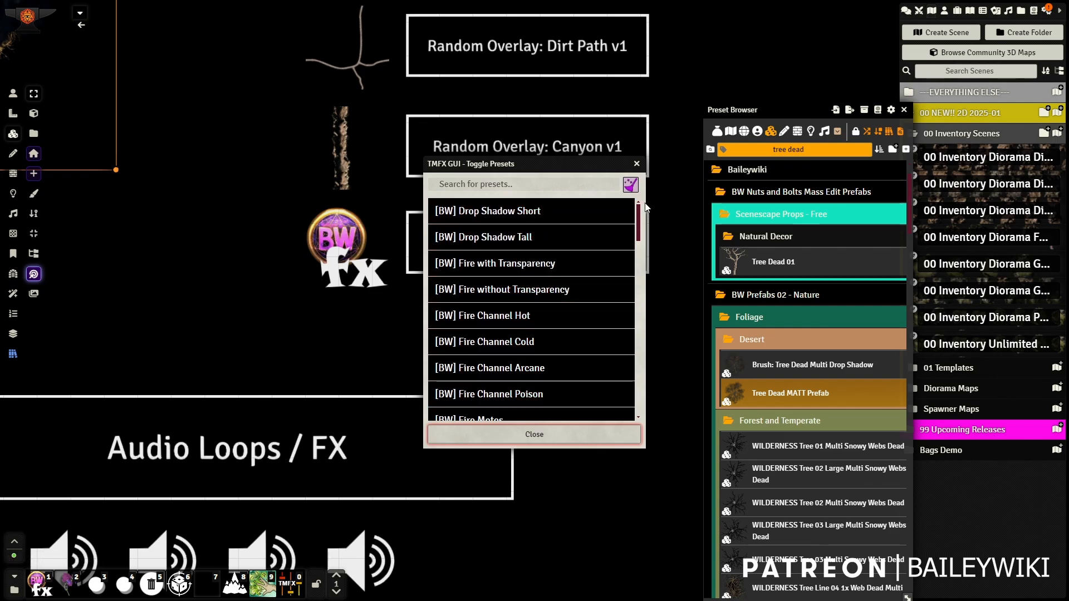
pyautogui.moveTo(638, 219); pyautogui.dragTo(628, 265)
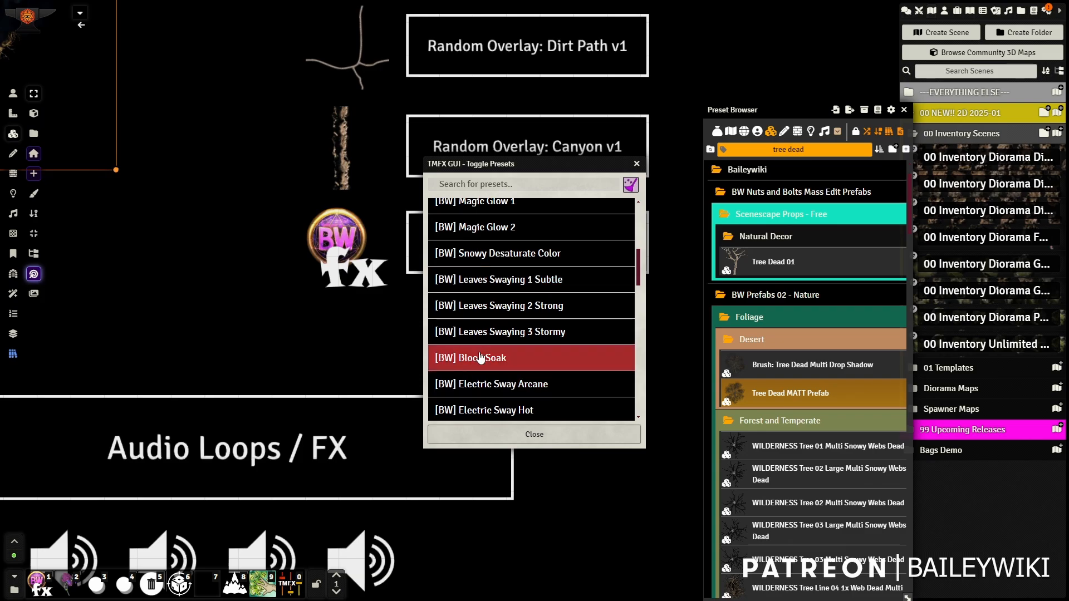
pyautogui.scroll(-12, 275, 190)
# Step: Try the [BW] Blood Soak filter on the selected tree tile and clear its filters after viewing the effect
pyautogui.moveTo(285, 229); pyautogui.dragTo(333, 307)
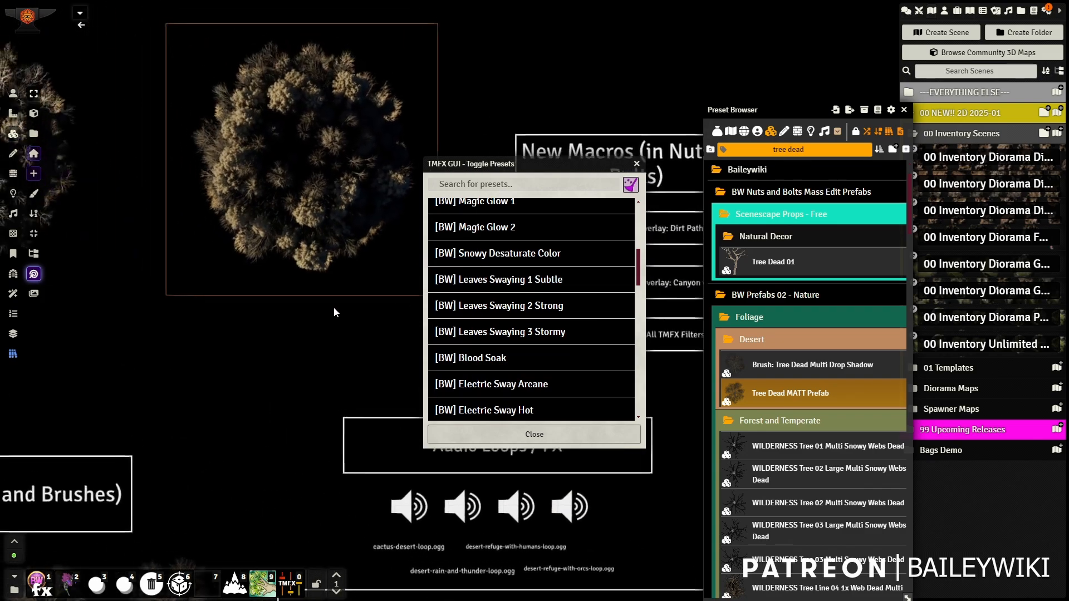
pyautogui.click(483, 364)
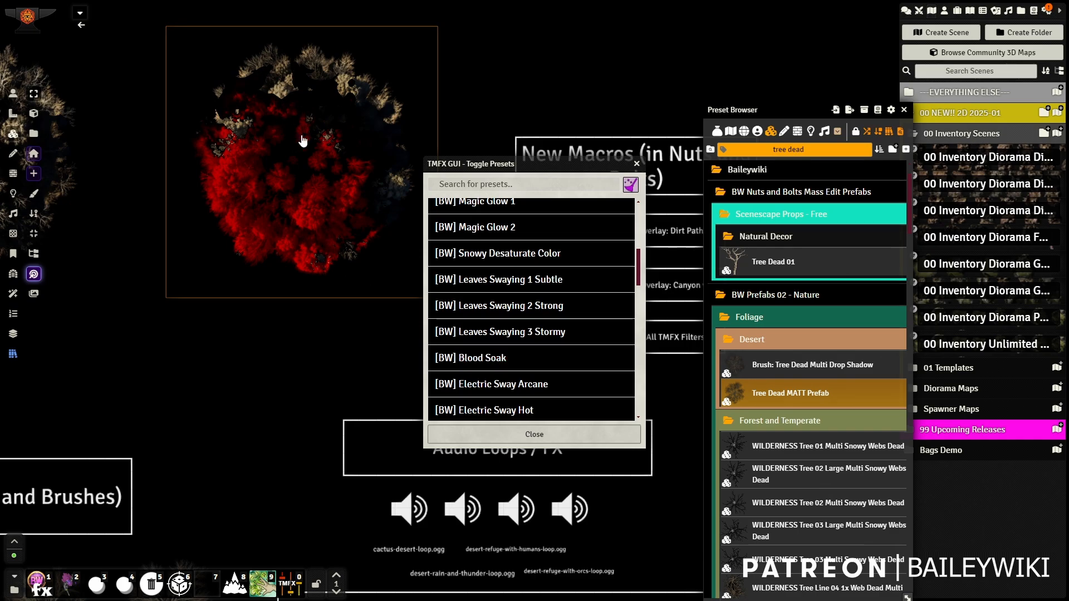
pyautogui.scroll(6, 268, 123)
pyautogui.click(152, 586)
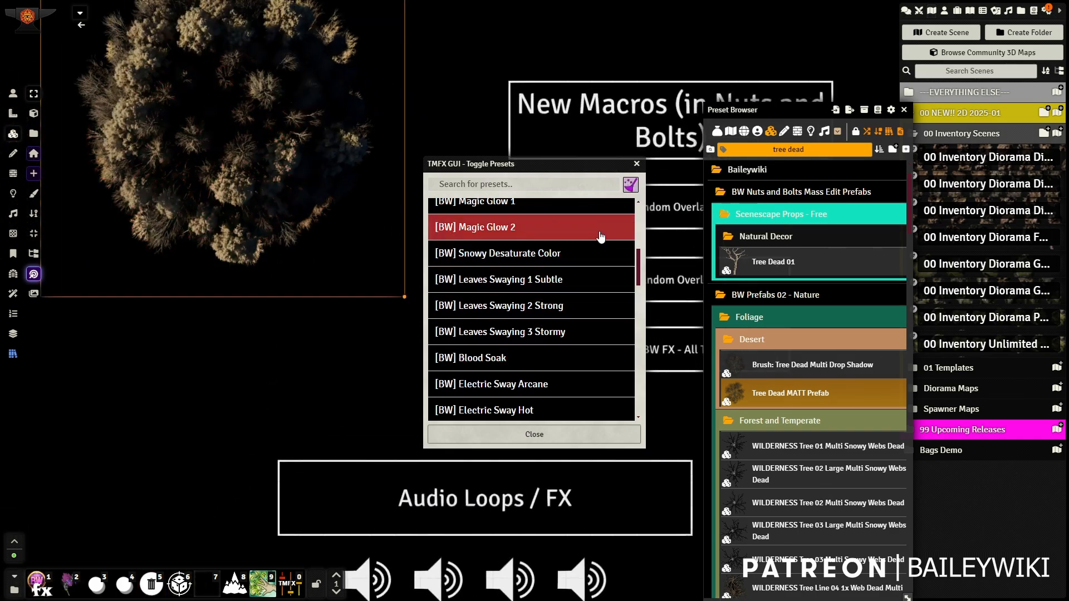
# Step: Try the [BW] Electric Sway Hot and [BW] Motes Fairy filters on the tree tile and clear them again
pyautogui.scroll(-2, 557, 273)
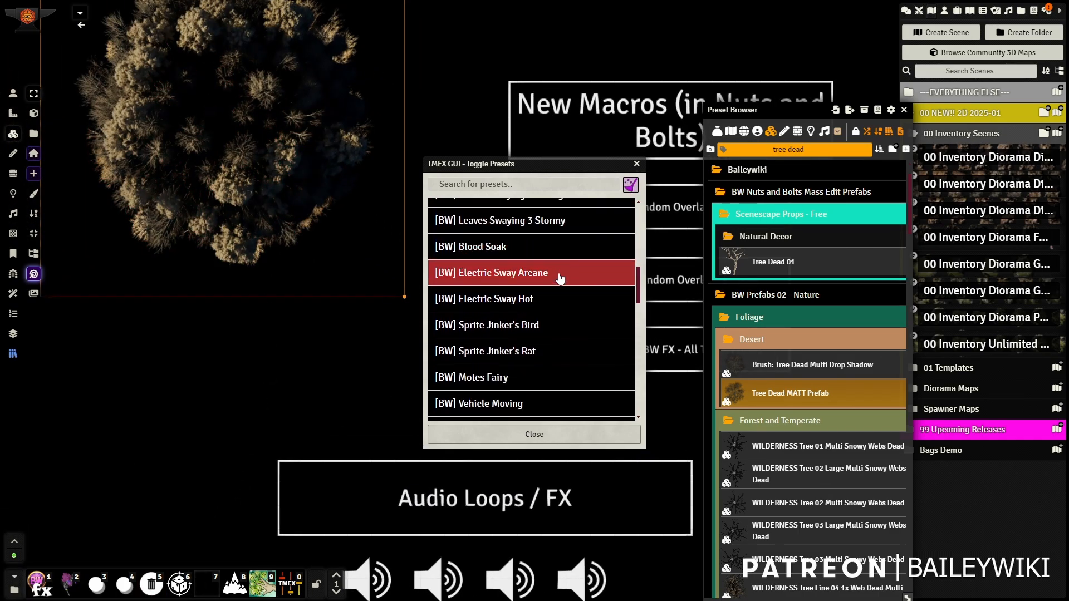
pyautogui.click(492, 303)
pyautogui.scroll(-2, 492, 303)
pyautogui.click(490, 265)
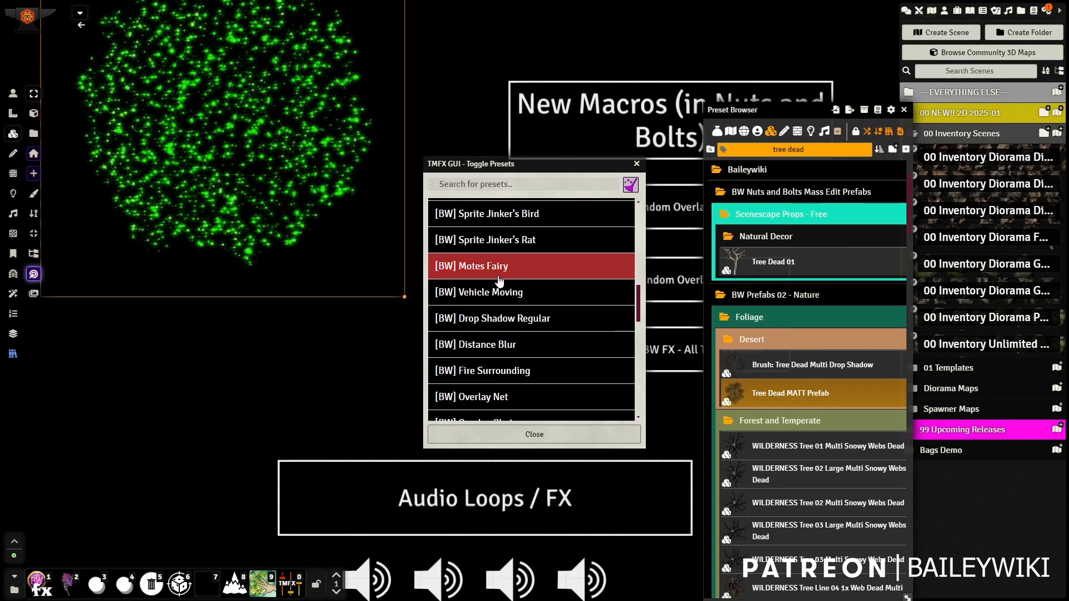
pyautogui.click(630, 184)
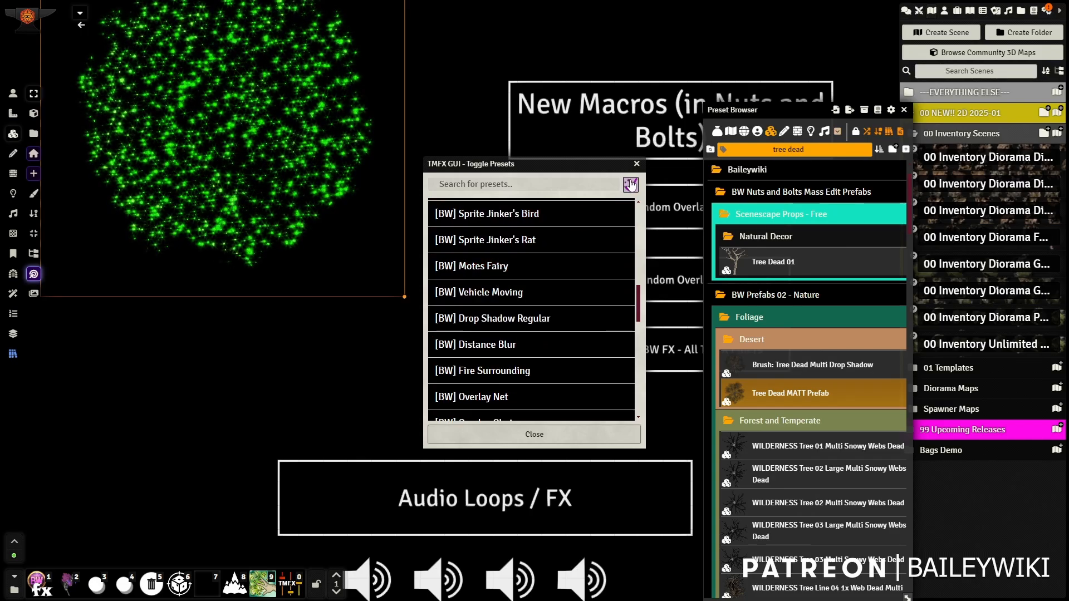
# Step: Apply the [BW] Vehicle Moving filter to the tree tile and view its motion up close
pyautogui.click(486, 298)
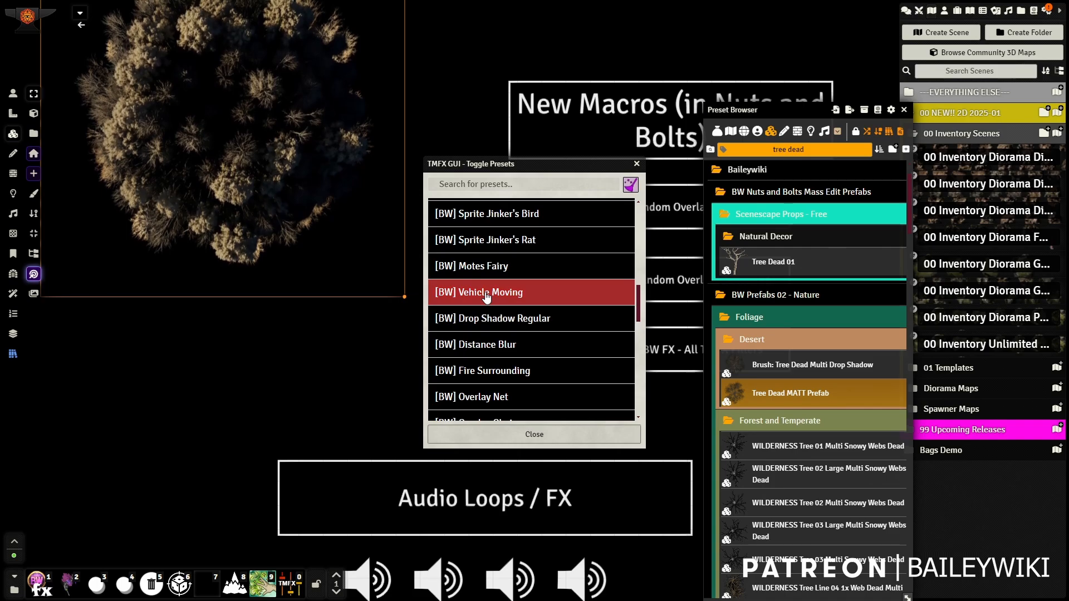
pyautogui.moveTo(231, 259); pyautogui.dragTo(248, 313)
pyautogui.scroll(5, 240, 279)
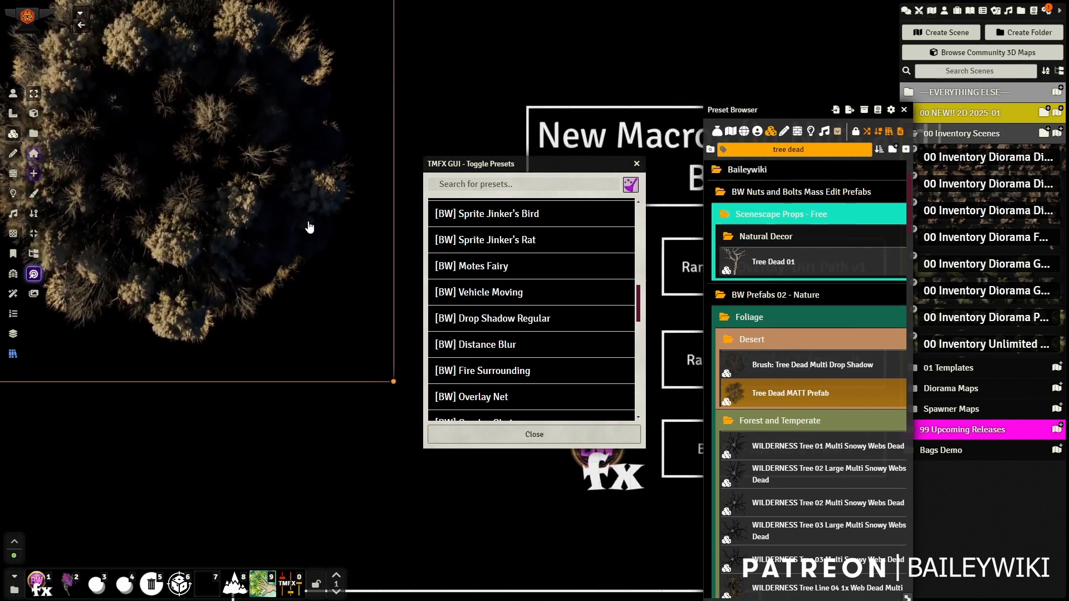
pyautogui.scroll(-4, 580, 267)
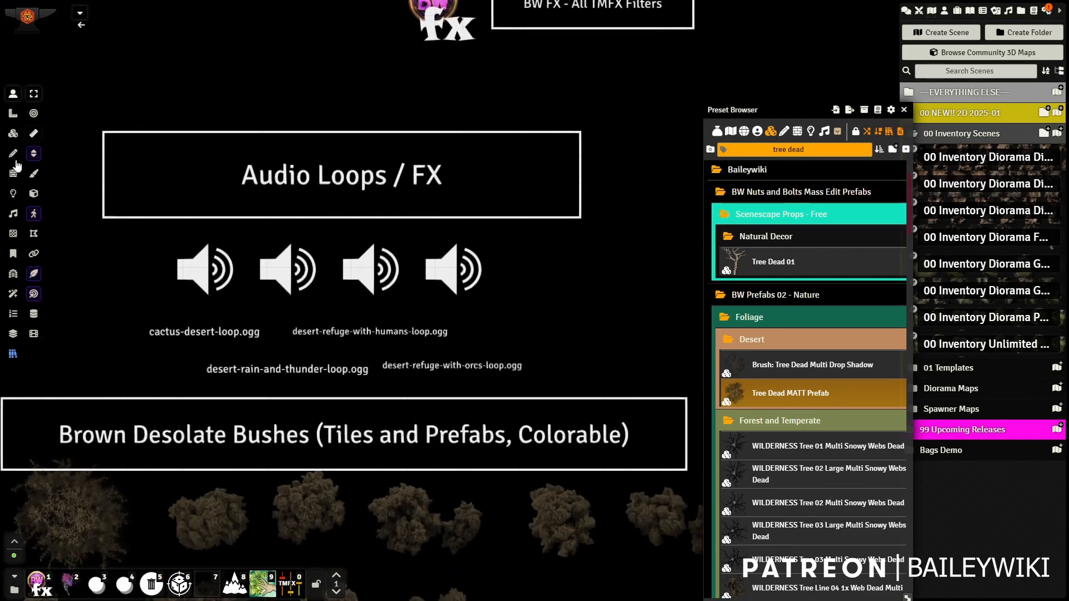
# Step: Show the scene's ambient sounds and search the Preset Browser's AmbientSound presets for "#new"
pyautogui.click(13, 213)
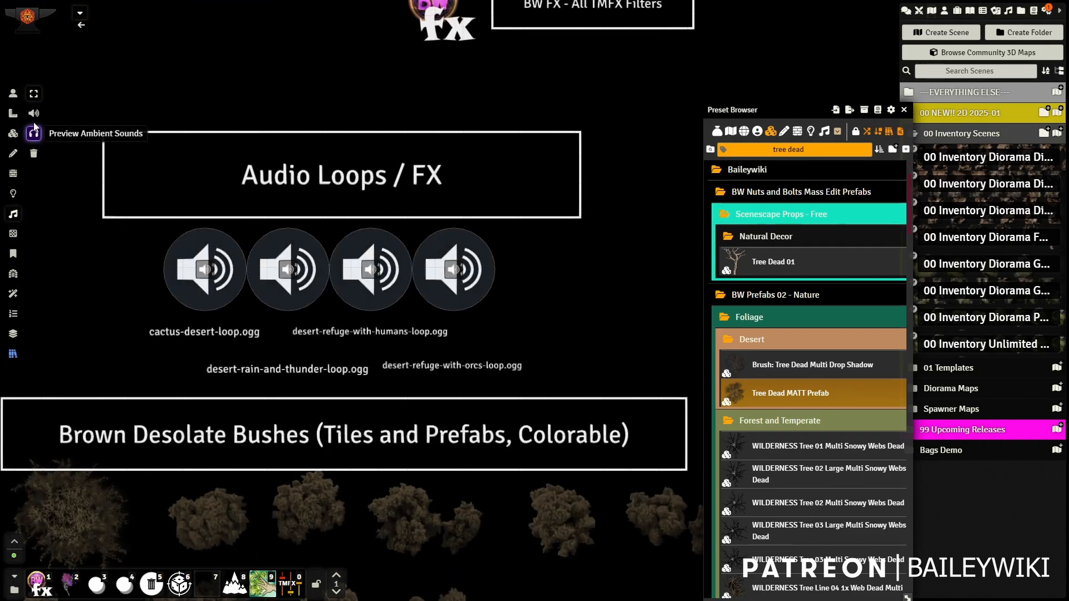
pyautogui.scroll(4, 205, 271)
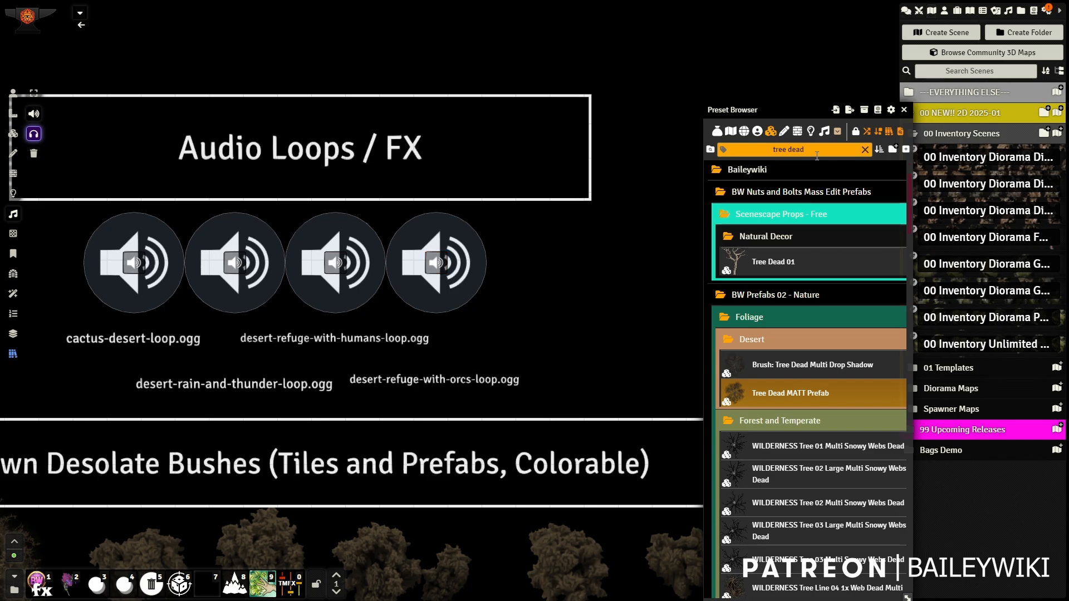
pyautogui.click(825, 131)
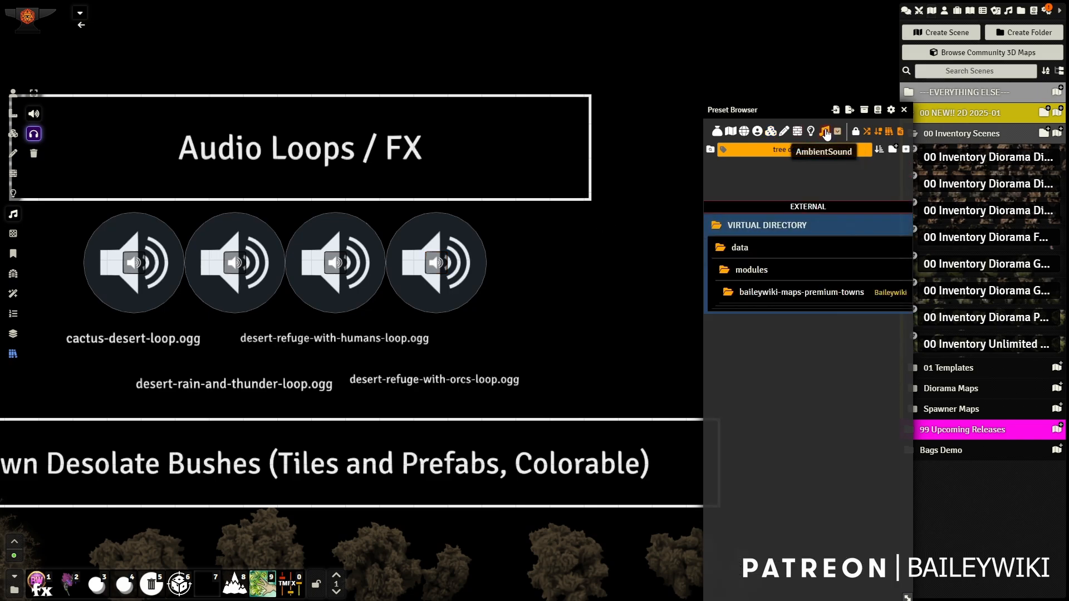
pyautogui.hotkey('ctrl', 'a')
pyautogui.write('#new')
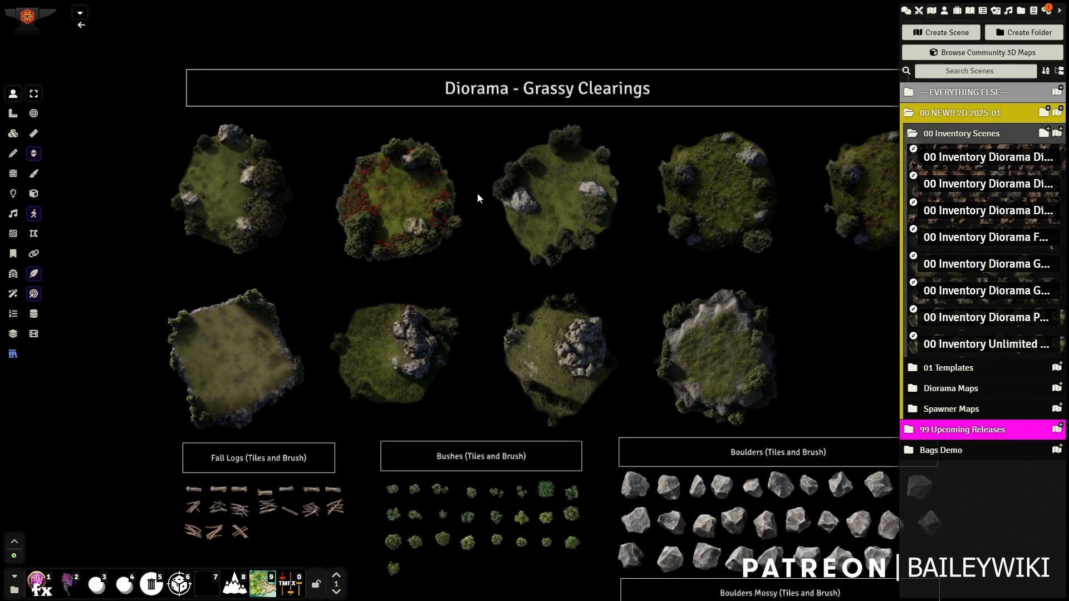
# Step: Examine the diorama tiles in both rows of the Diorama - Grassy Clearings scene
pyautogui.moveTo(668, 271); pyautogui.dragTo(449, 284)
pyautogui.scroll(6, 430, 258)
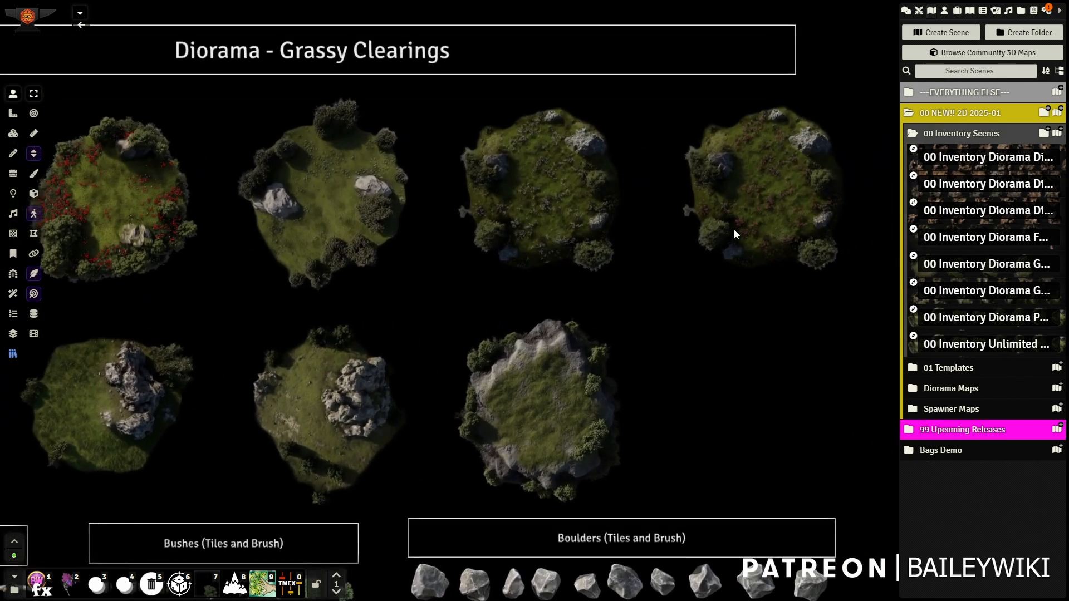
pyautogui.moveTo(353, 422); pyautogui.dragTo(472, 255)
pyautogui.scroll(4, 620, 181)
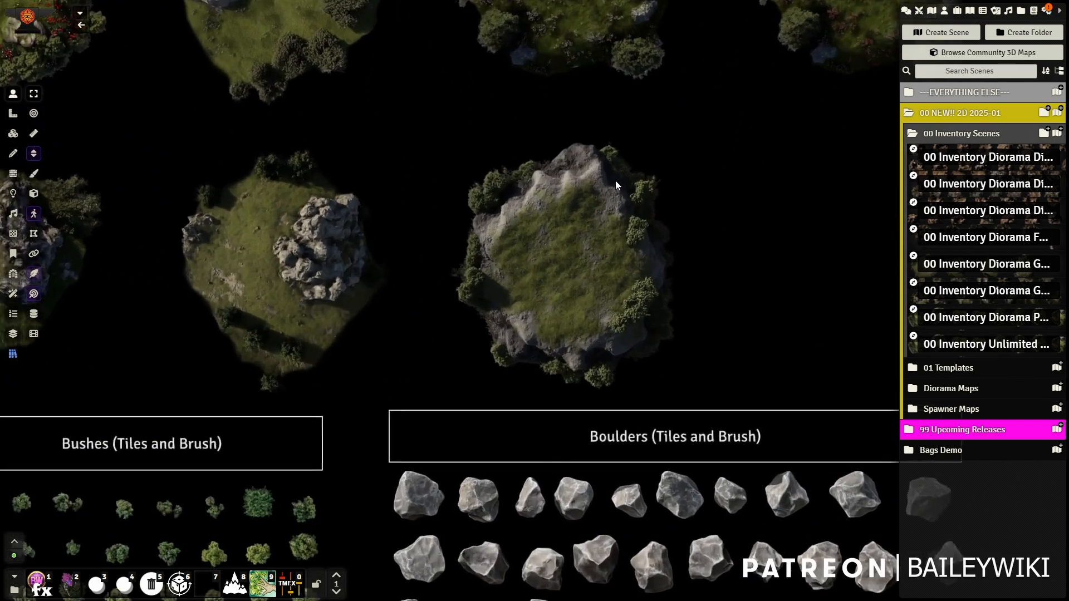
pyautogui.moveTo(189, 151); pyautogui.dragTo(606, 202)
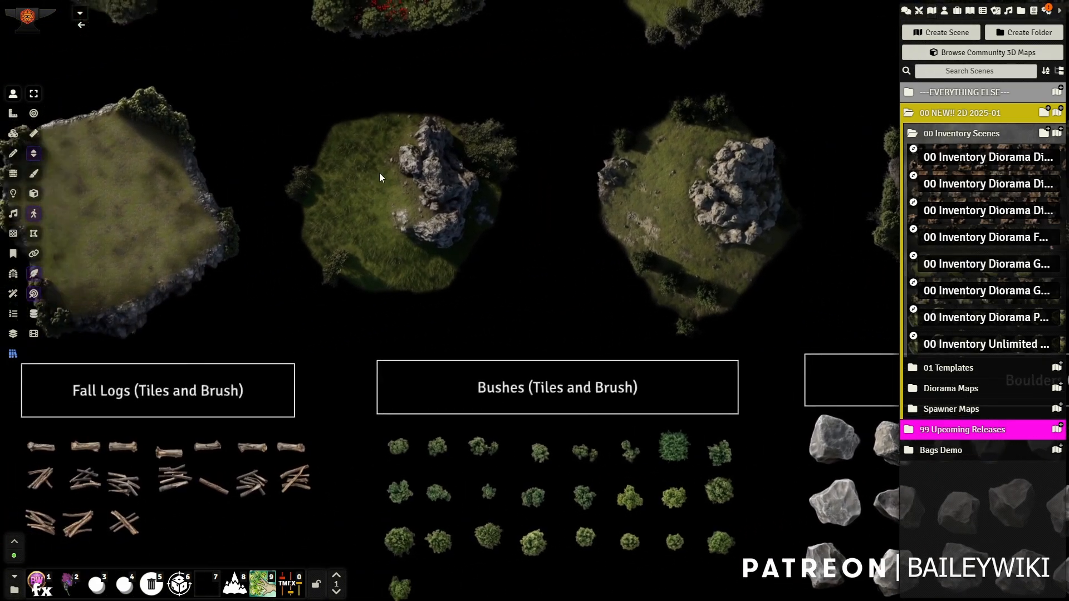
pyautogui.moveTo(370, 172); pyautogui.dragTo(461, 234)
pyautogui.moveTo(328, 71); pyautogui.dragTo(232, 234)
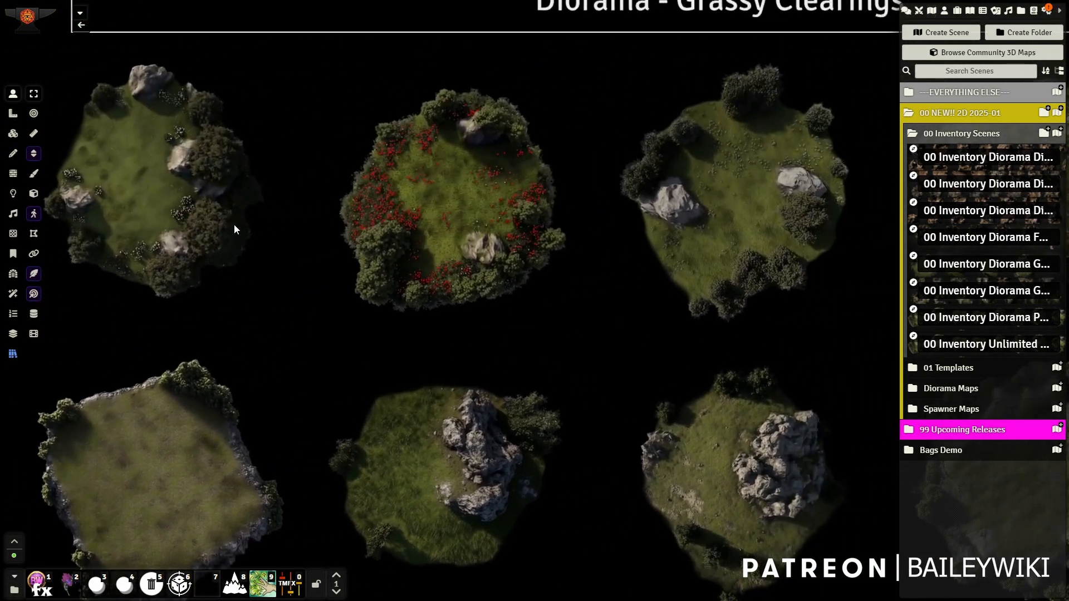
# Step: Recolour the red flowers of the flowered grassy clearing tile to #e100ff with Dungeondraft Tint
pyautogui.scroll(3, 325, 250)
pyautogui.click(13, 133)
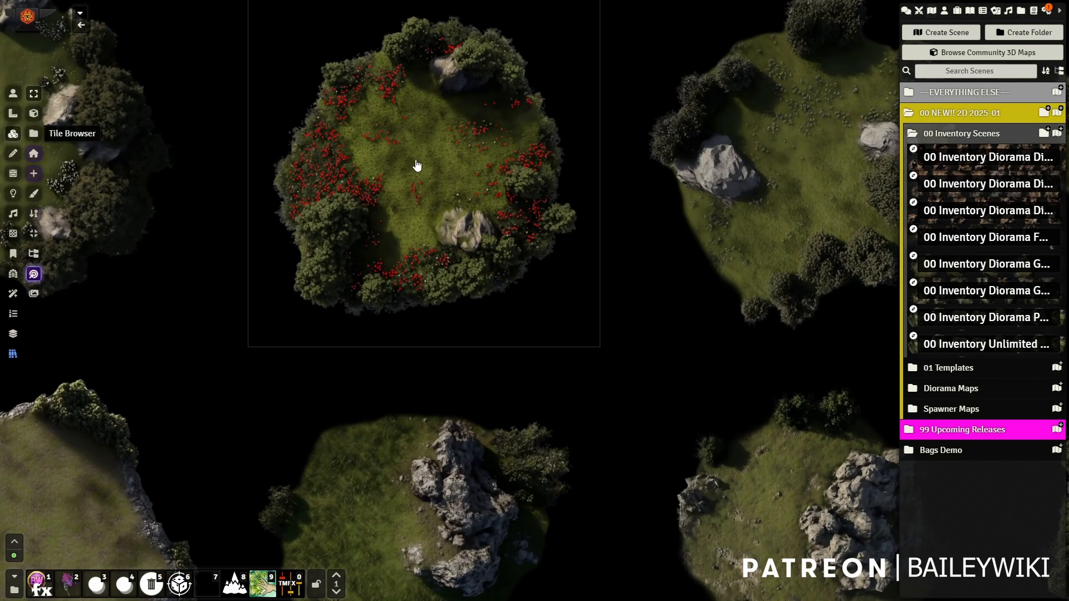
pyautogui.click(262, 584)
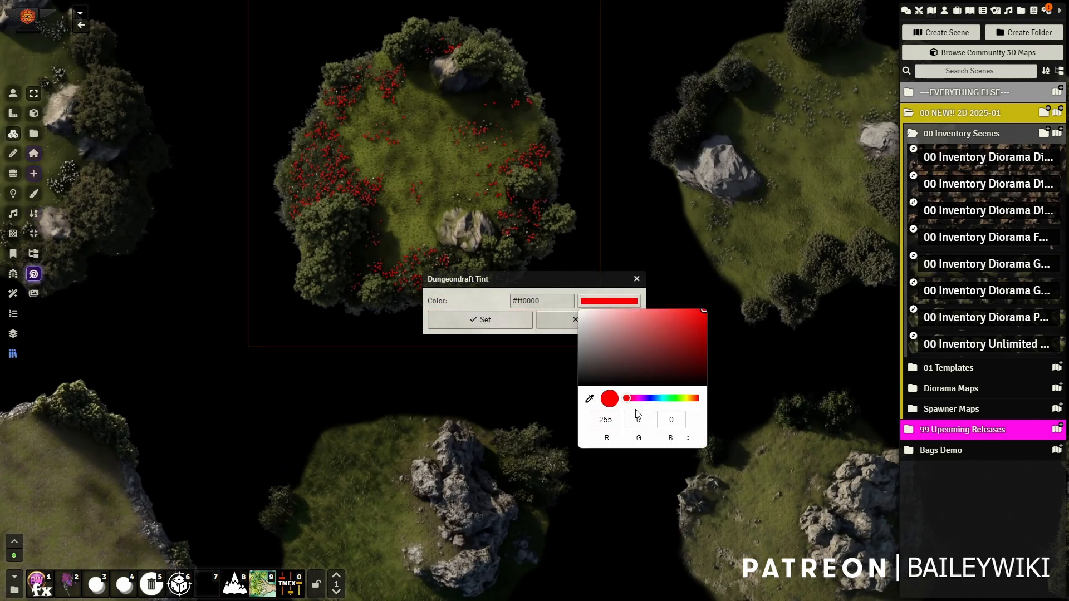
pyautogui.click(640, 399)
pyautogui.click(462, 296)
pyautogui.scroll(5, 326, 149)
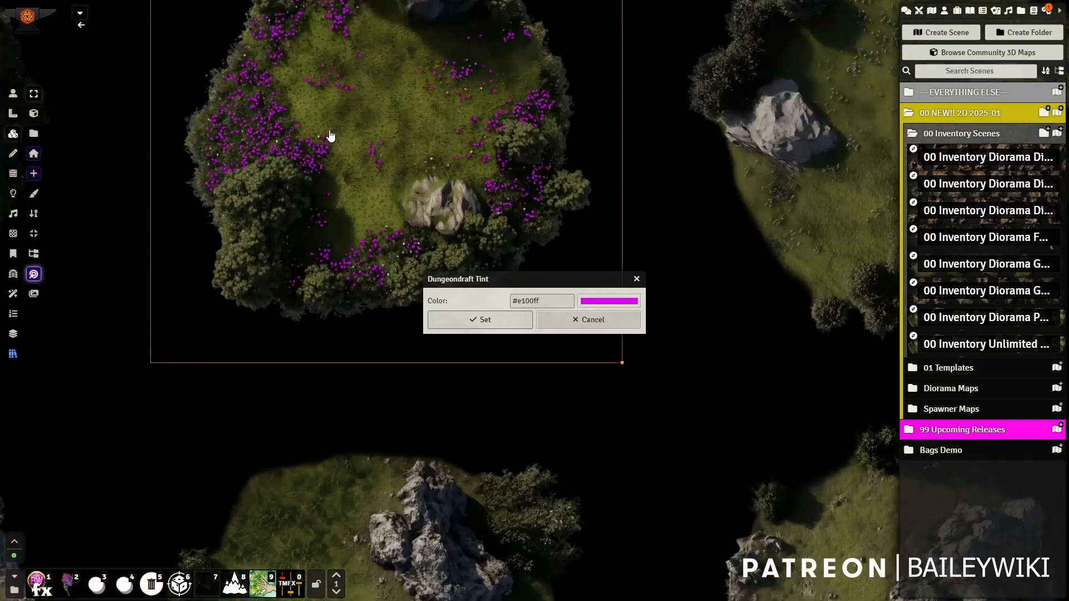
# Step: Darken the flower tint to #861396 and dismiss the Dungeondraft Tint dialog
pyautogui.click(597, 303)
pyautogui.click(689, 339)
pyautogui.click(475, 305)
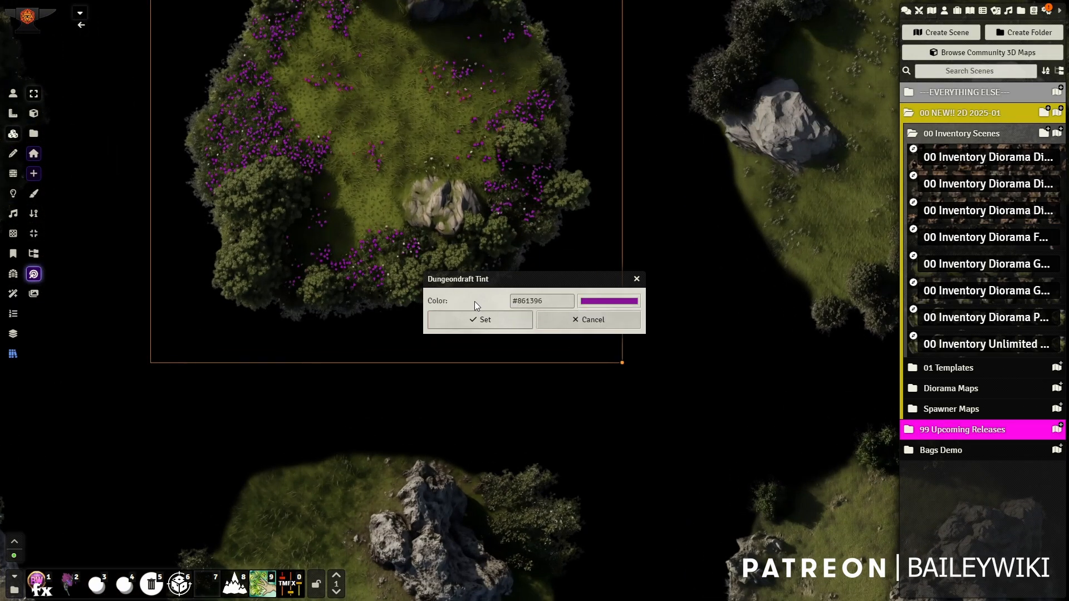
pyautogui.click(588, 319)
# Step: Examine the Fall Logs and Bushes tile collections below the grassy clearing dioramas
pyautogui.scroll(-5, 309, 318)
pyautogui.moveTo(256, 387); pyautogui.dragTo(392, 265)
pyautogui.scroll(8, 392, 265)
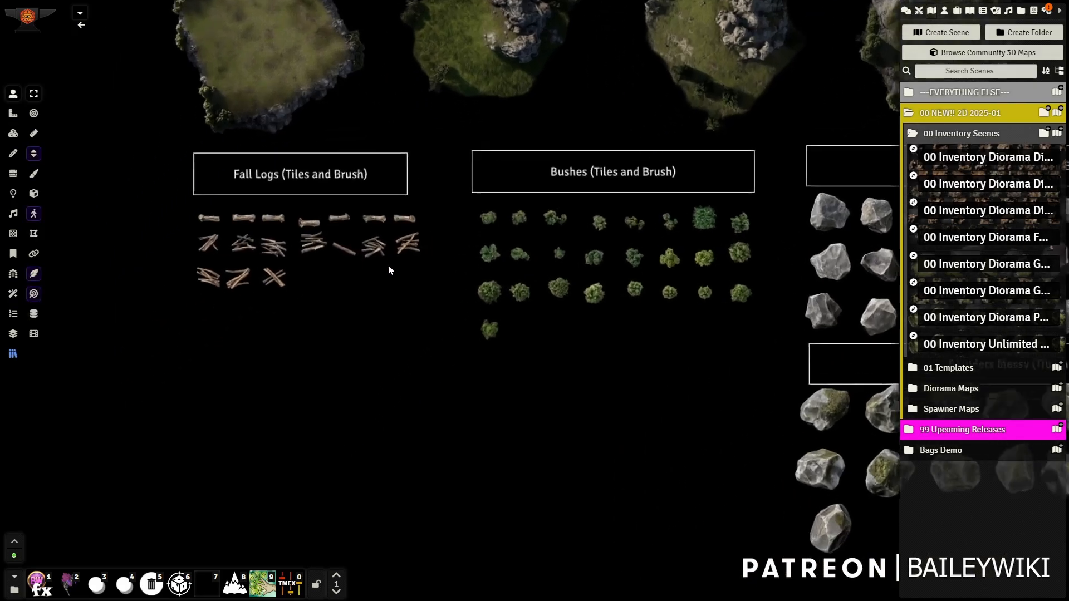
pyautogui.scroll(1, 364, 301)
pyautogui.moveTo(365, 302); pyautogui.dragTo(280, 327)
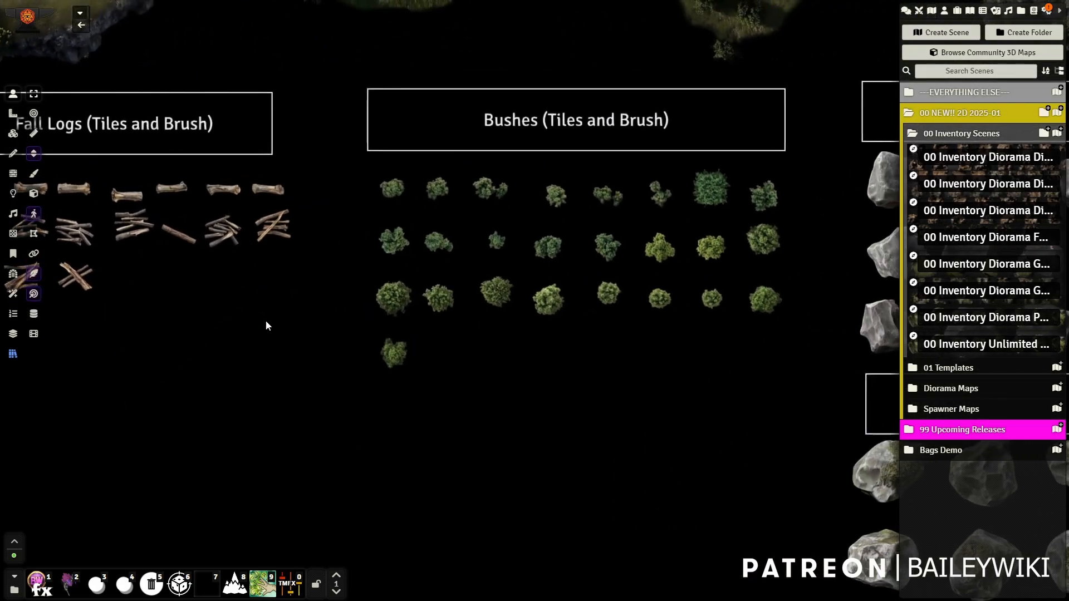
pyautogui.moveTo(548, 372); pyautogui.dragTo(376, 382)
pyautogui.scroll(4, 223, 402)
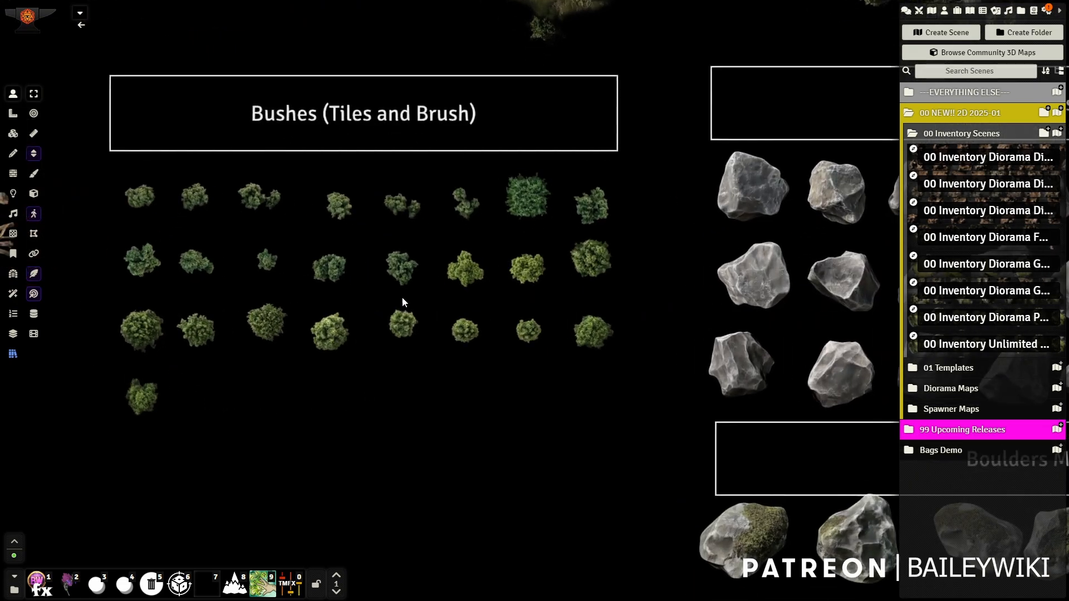
pyautogui.moveTo(248, 347); pyautogui.dragTo(377, 343)
pyautogui.scroll(5, 346, 301)
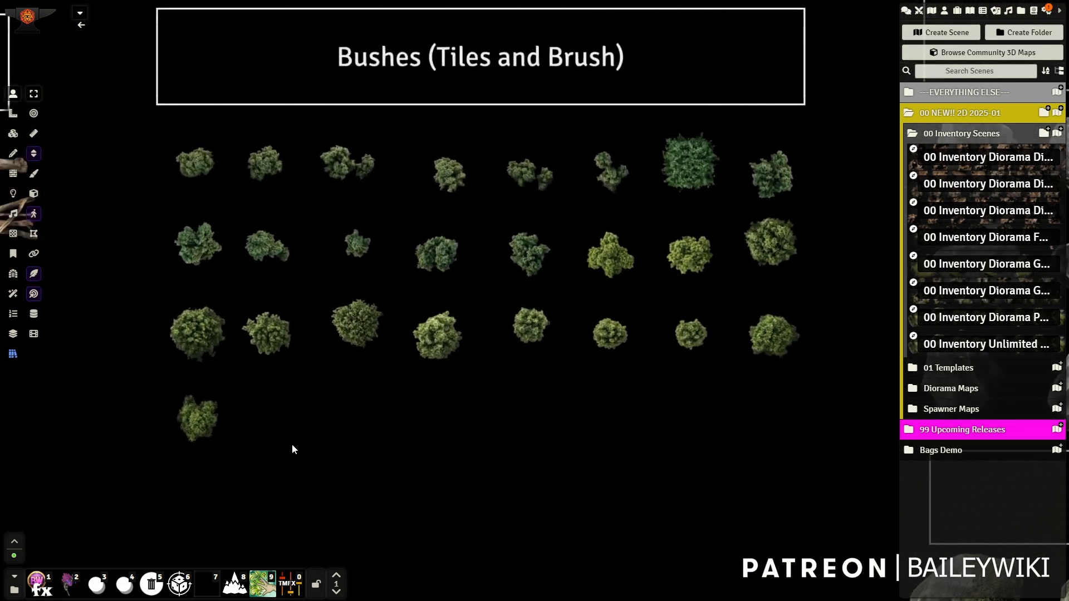
pyautogui.moveTo(743, 352); pyautogui.dragTo(385, 316)
pyautogui.moveTo(443, 319); pyautogui.dragTo(715, 347)
pyautogui.scroll(-15, 557, 295)
pyautogui.scroll(-1, 440, 280)
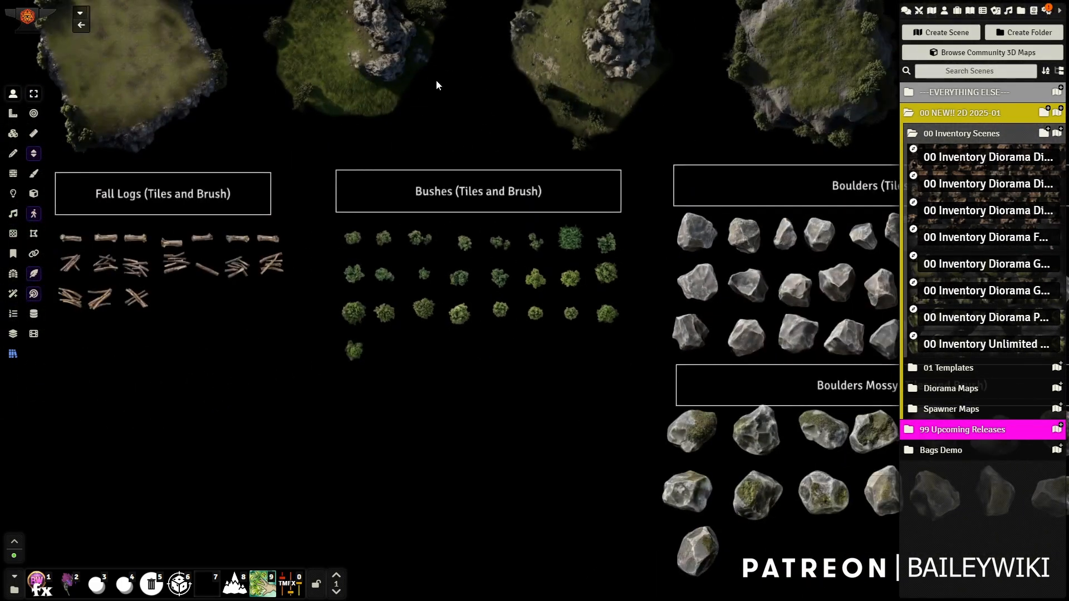
# Step: Place one of the bush tiles on the clearing with the large rock outcrop and move it near the clearing's edge
pyautogui.click(11, 134)
pyautogui.moveTo(459, 315); pyautogui.dragTo(558, 46)
pyautogui.moveTo(440, 140); pyautogui.dragTo(355, 312)
pyautogui.scroll(16, 354, 311)
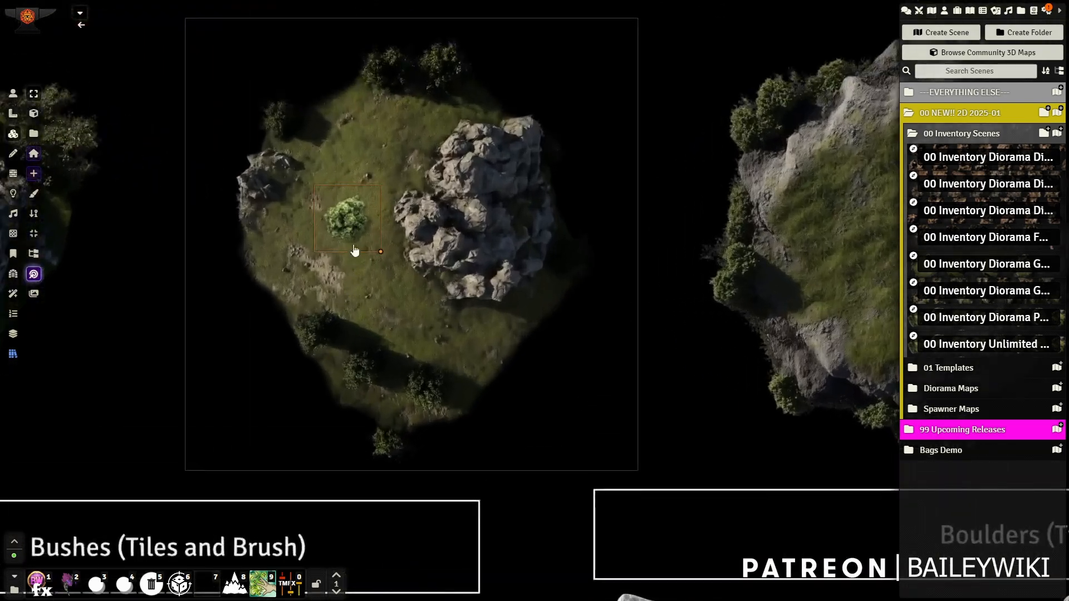
pyautogui.moveTo(351, 198); pyautogui.dragTo(310, 129)
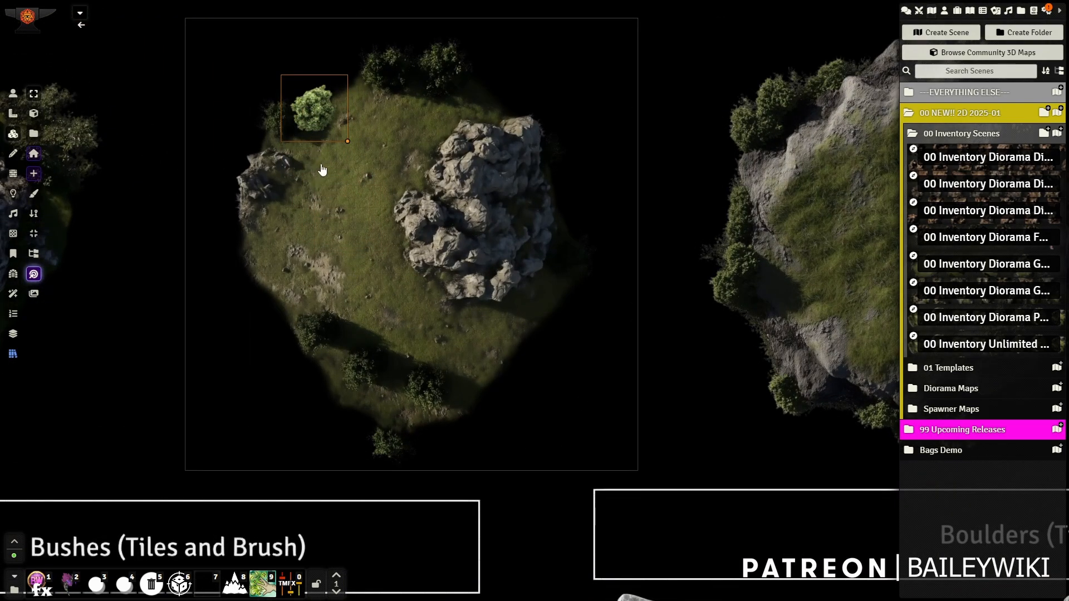
# Step: Undo the placement of the bush tile on the rocky clearing
pyautogui.scroll(-6, 321, 171)
pyautogui.hotkey('ctrl', 'z')
pyautogui.moveTo(269, 321); pyautogui.dragTo(356, 155)
pyautogui.hotkey('ctrl', 'z')
# Step: Examine the rock-rimmed grassy plateau diorama and the neighbouring rock outcrop clearing up close
pyautogui.moveTo(751, 111); pyautogui.dragTo(425, 372)
pyautogui.scroll(10, 424, 371)
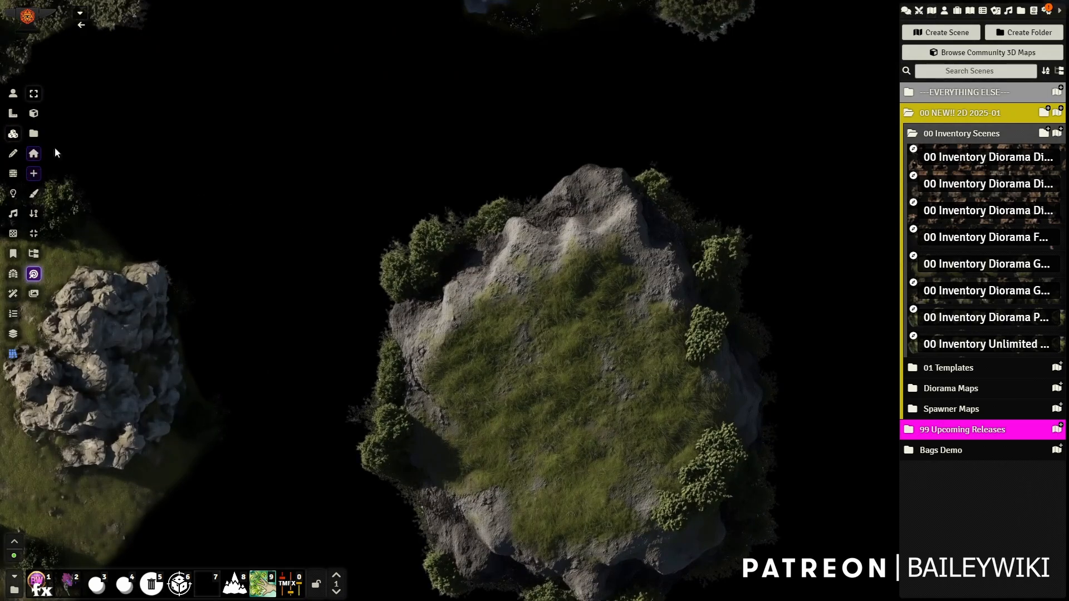
pyautogui.moveTo(284, 197); pyautogui.dragTo(247, 108)
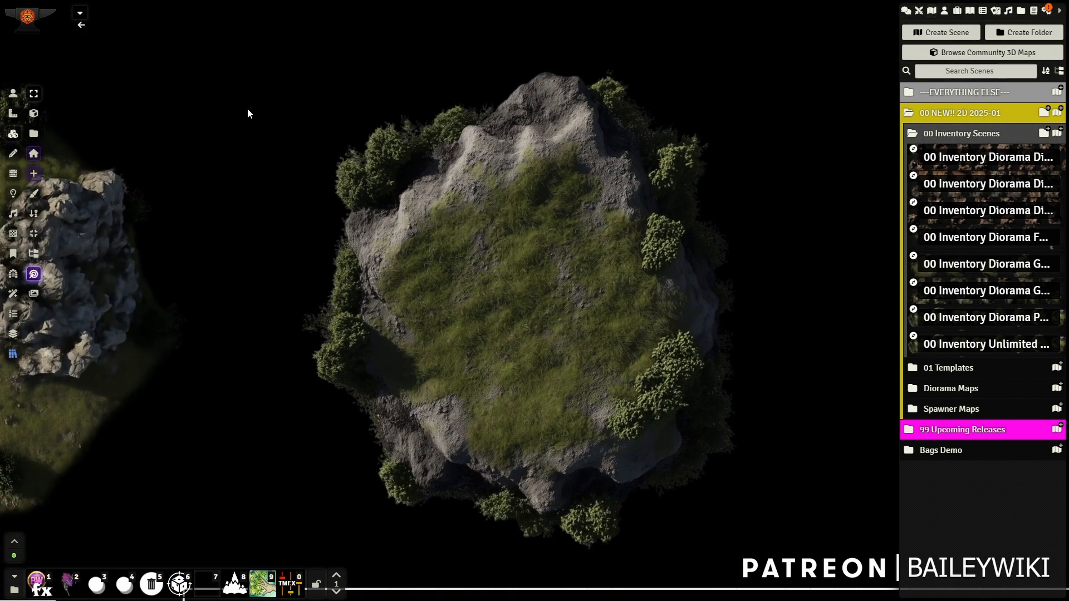
pyautogui.scroll(3, 453, 276)
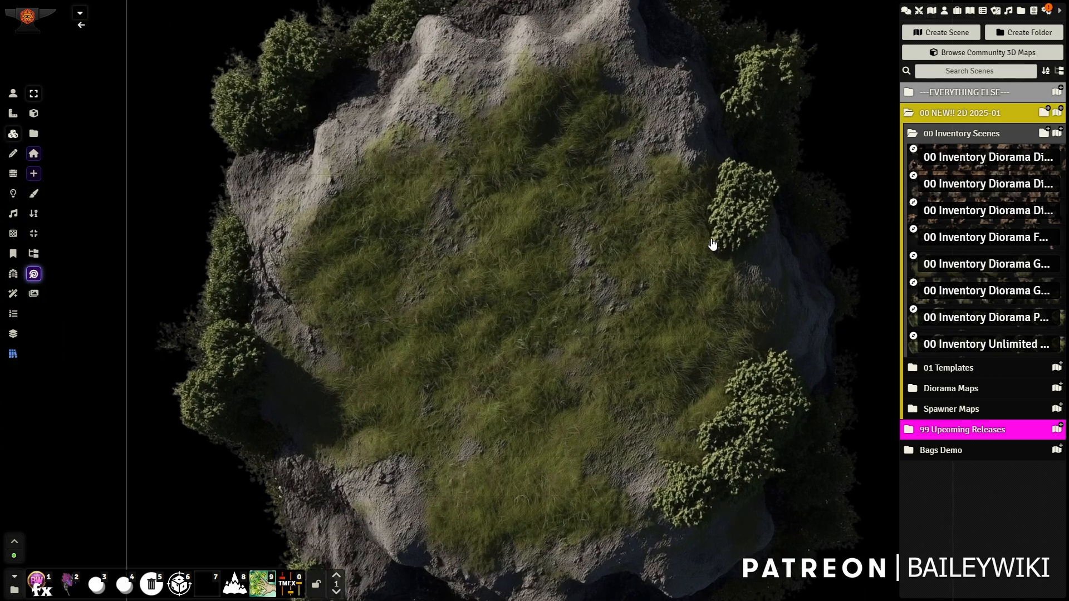
pyautogui.scroll(1, 713, 245)
pyautogui.scroll(-15, 459, 257)
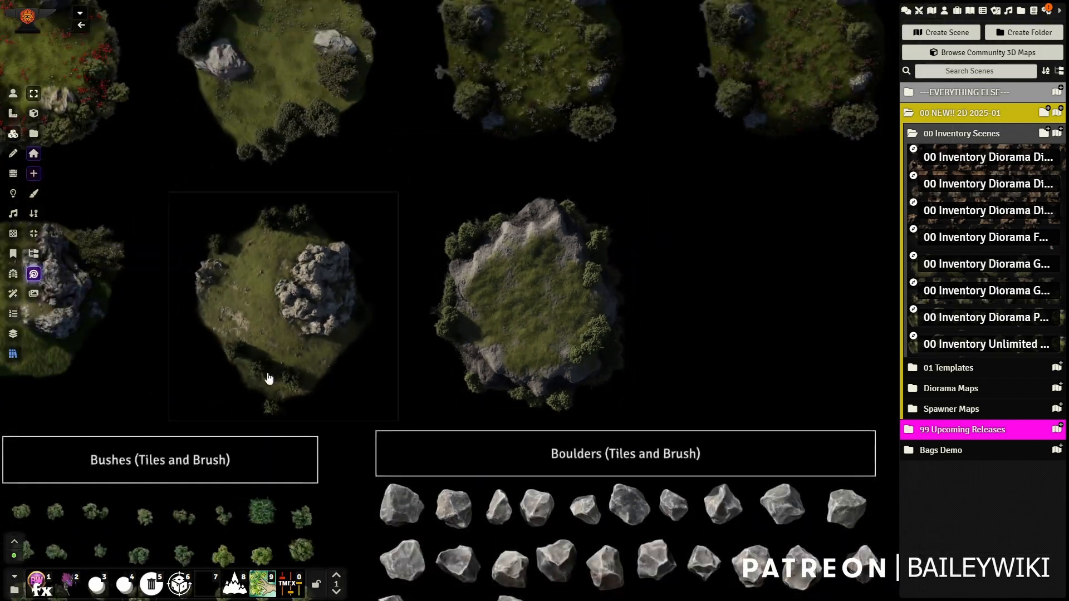
pyautogui.moveTo(199, 369); pyautogui.dragTo(308, 353)
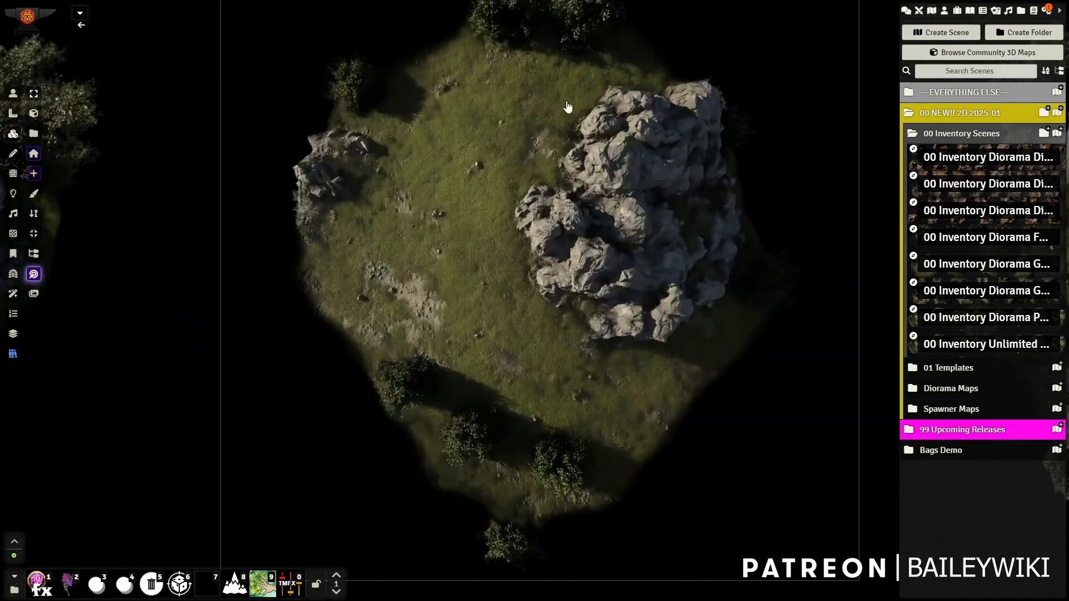
# Step: Examine the Boulders and Boulders Mossy tile collections below the grassy clearing dioramas, along with the overview of the whole scene
pyautogui.scroll(-18, 653, 279)
pyautogui.moveTo(696, 345); pyautogui.dragTo(640, 155)
pyautogui.moveTo(544, 379); pyautogui.dragTo(410, 303)
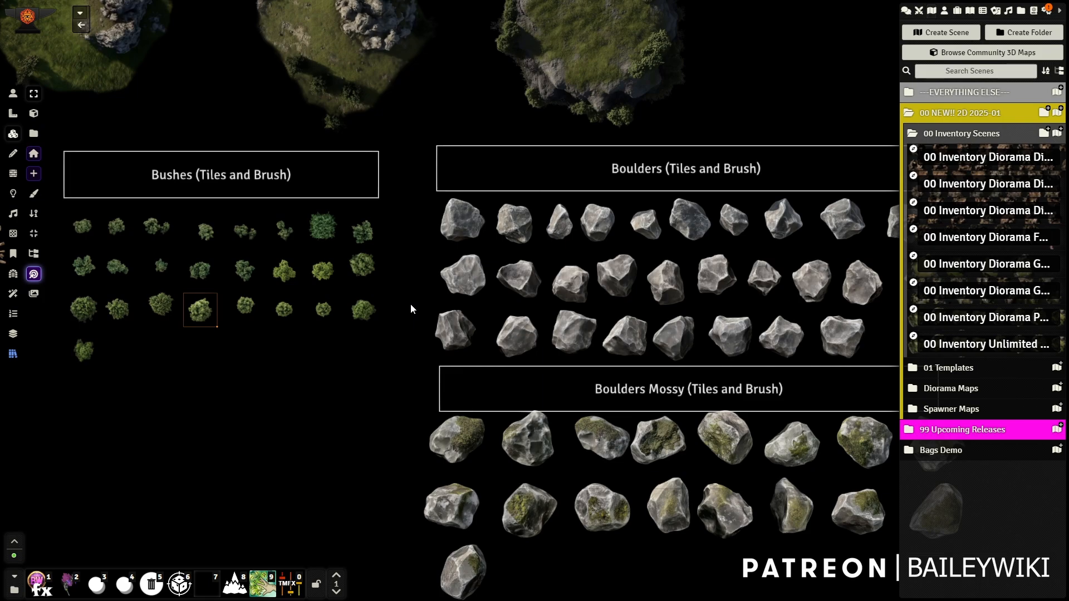
pyautogui.moveTo(433, 333); pyautogui.dragTo(222, 335)
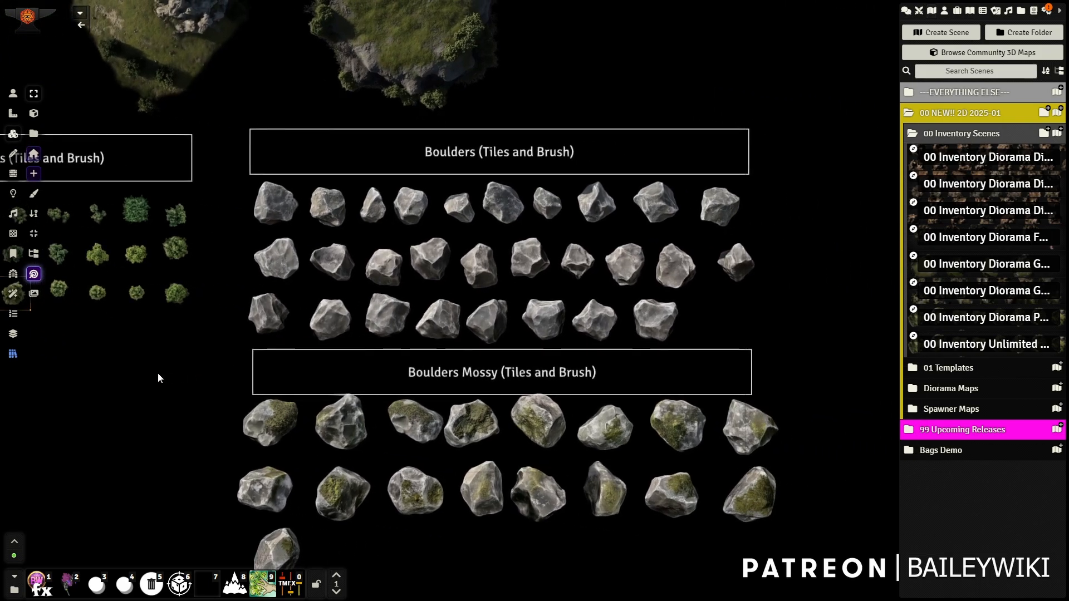
pyautogui.moveTo(166, 378); pyautogui.dragTo(253, 325)
pyautogui.scroll(5, 254, 317)
pyautogui.moveTo(477, 361); pyautogui.dragTo(477, 110)
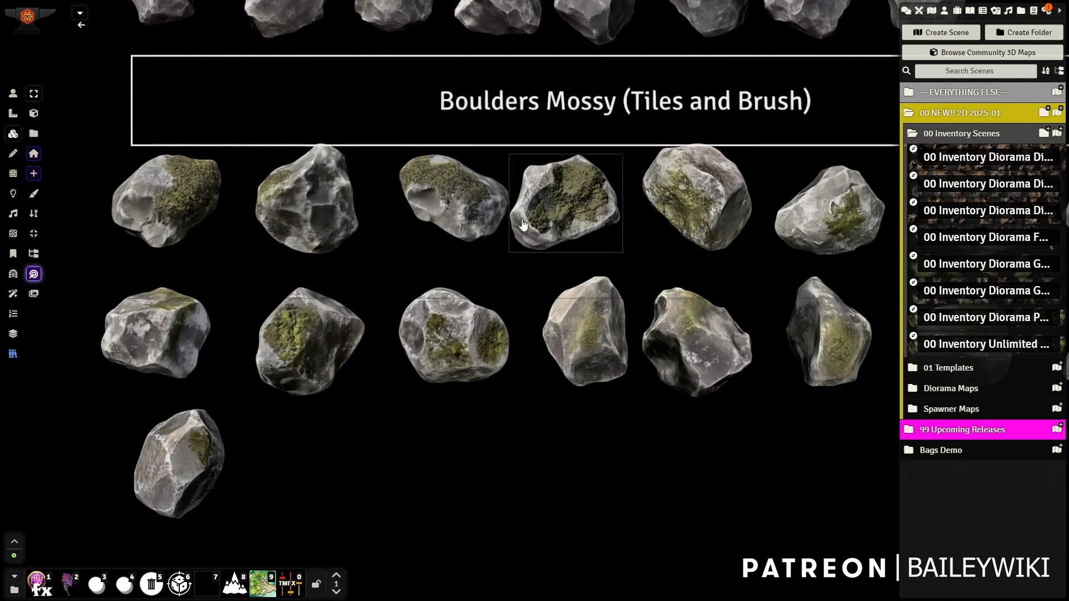
pyautogui.scroll(-4, 543, 325)
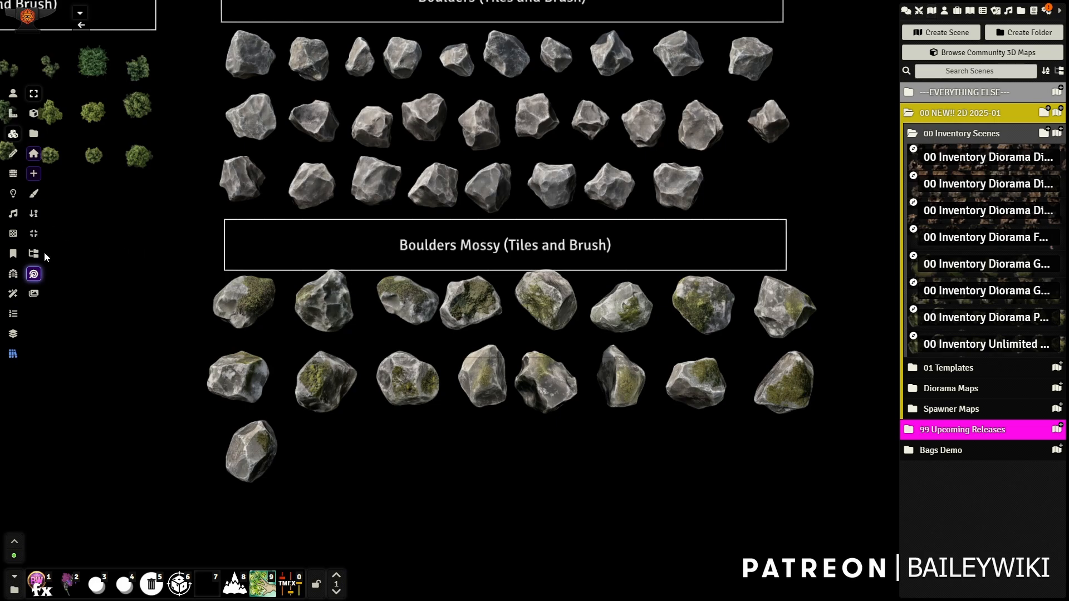
pyautogui.scroll(-2, 264, 267)
pyautogui.scroll(-6, 259, 262)
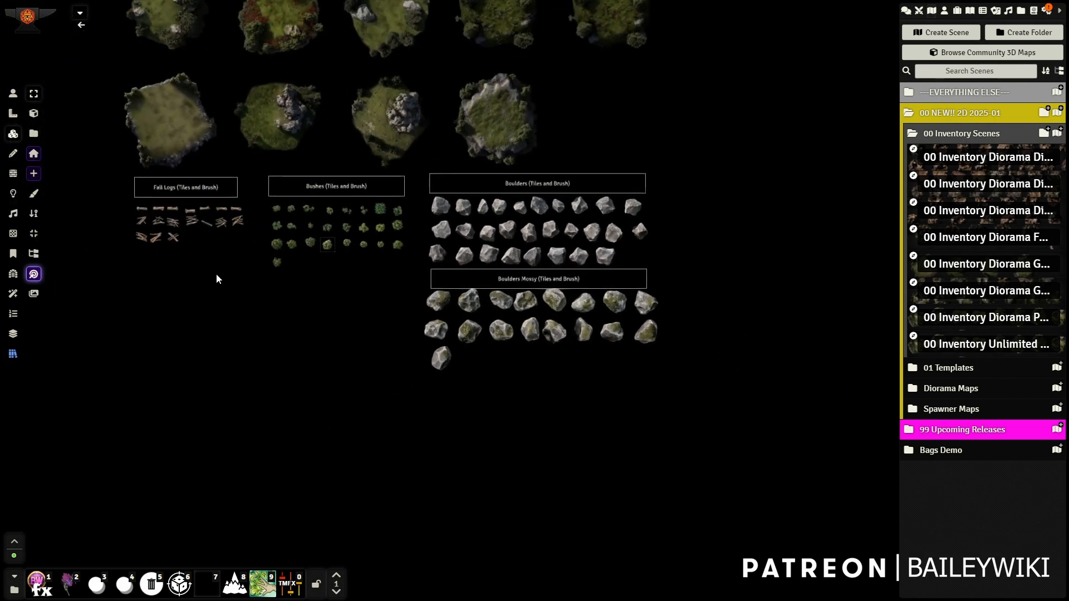
pyautogui.moveTo(198, 274); pyautogui.dragTo(328, 342)
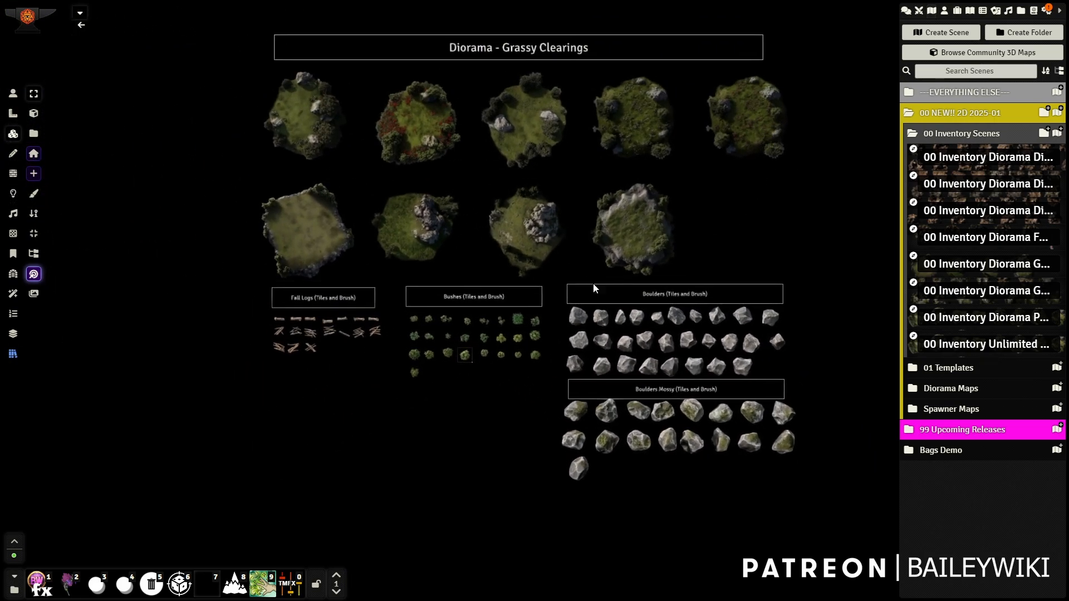
pyautogui.scroll(3, 593, 301)
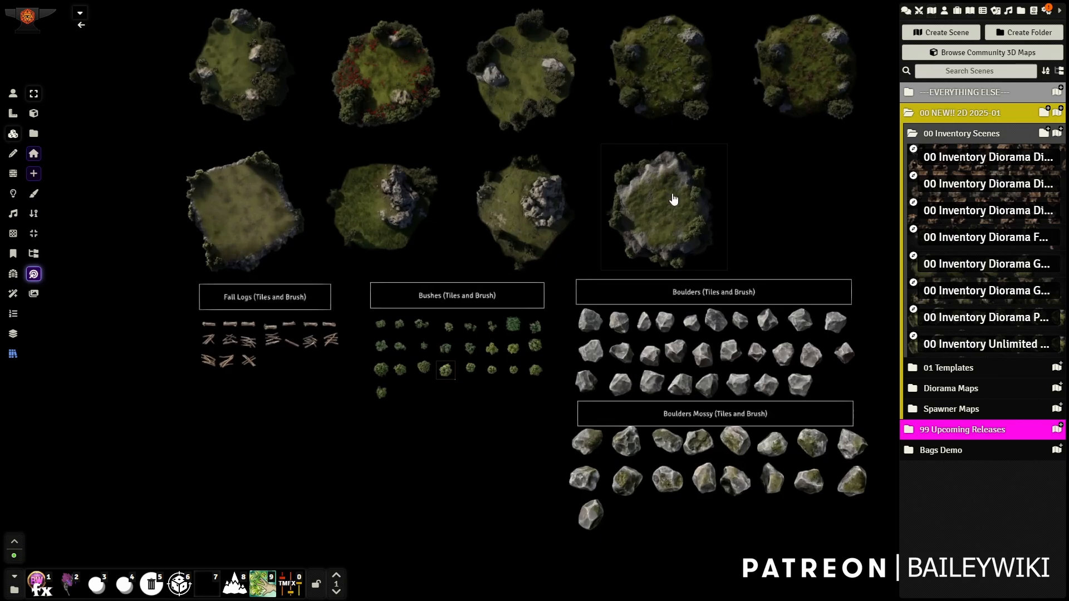
pyautogui.moveTo(779, 246); pyautogui.dragTo(709, 194)
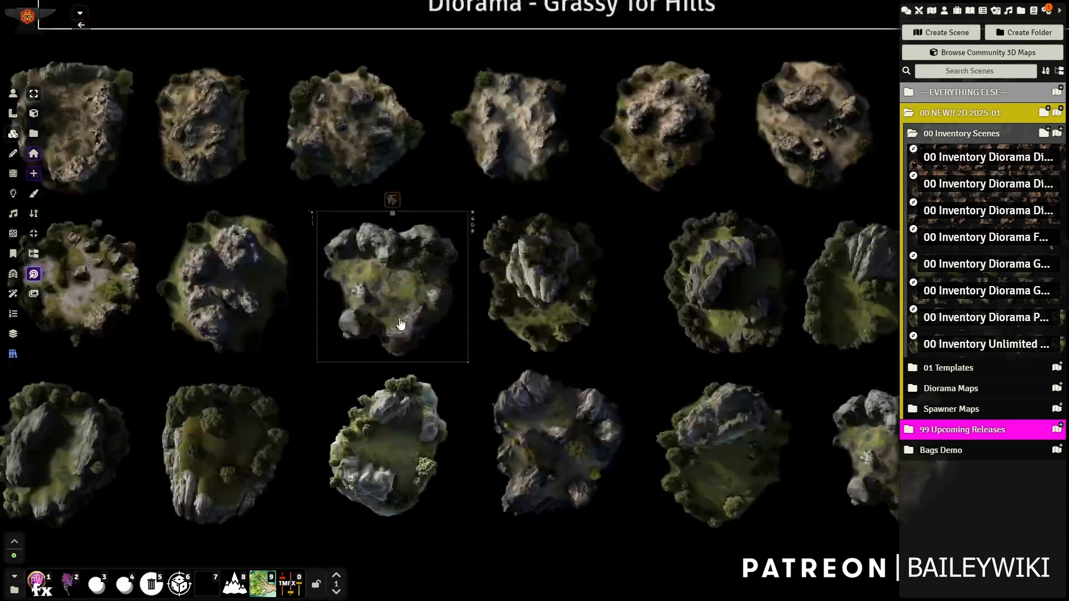
# Step: Examine the upper rows of dioramas in the Grassy Tor Hills inventory scene, including the tree-ringed cliff clearings
pyautogui.moveTo(401, 318); pyautogui.dragTo(558, 386)
pyautogui.moveTo(619, 239); pyautogui.dragTo(496, 221)
pyautogui.scroll(3, 566, 226)
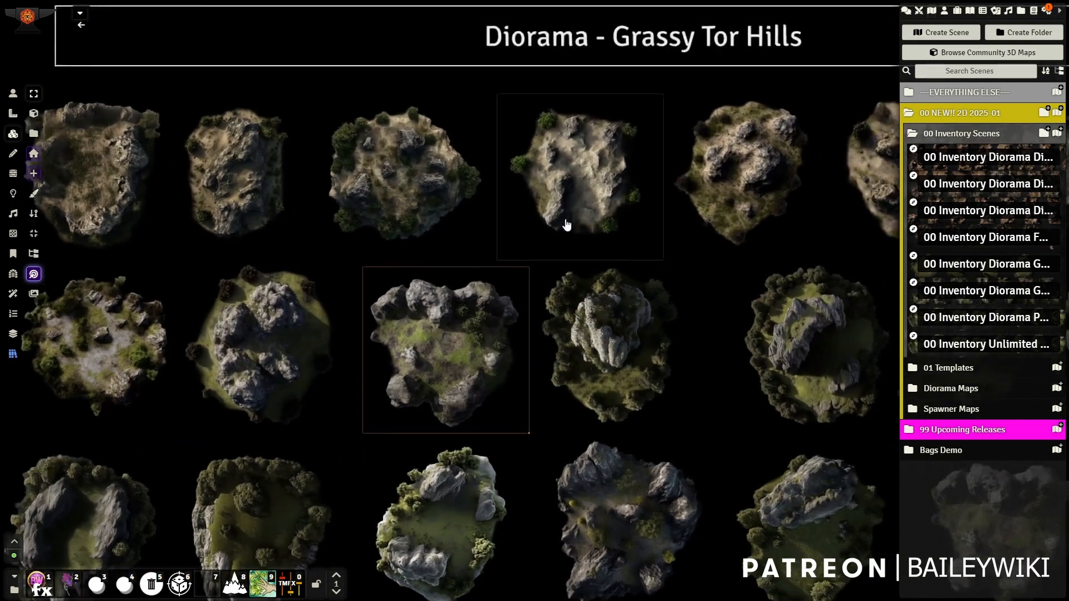
pyautogui.moveTo(565, 227); pyautogui.dragTo(425, 202)
pyautogui.moveTo(561, 205); pyautogui.dragTo(416, 265)
pyautogui.scroll(9, 578, 227)
pyautogui.moveTo(579, 246); pyautogui.dragTo(255, 227)
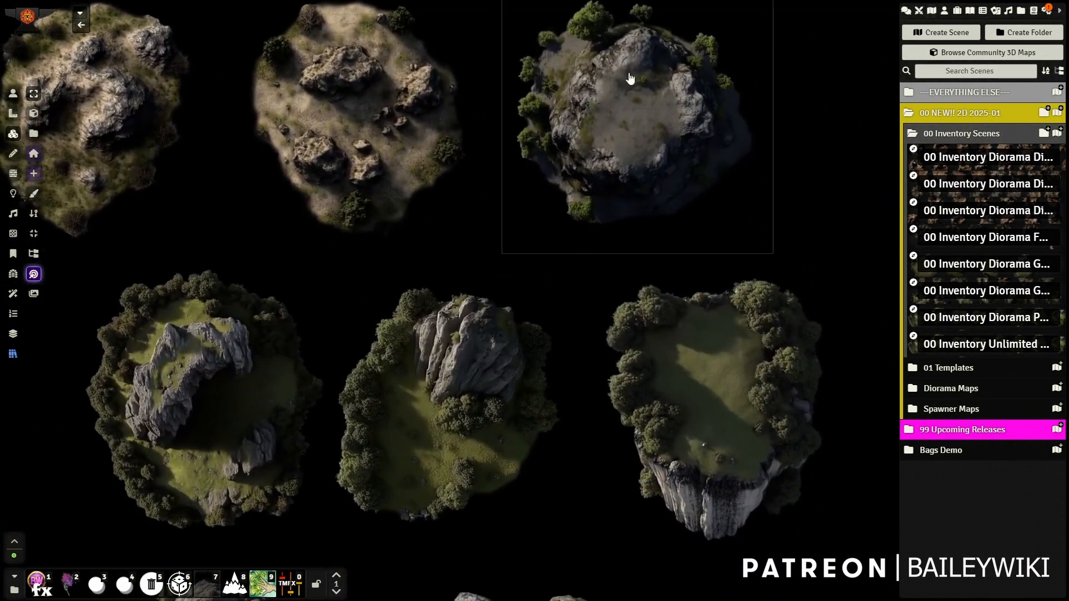
pyautogui.moveTo(418, 273); pyautogui.dragTo(557, 108)
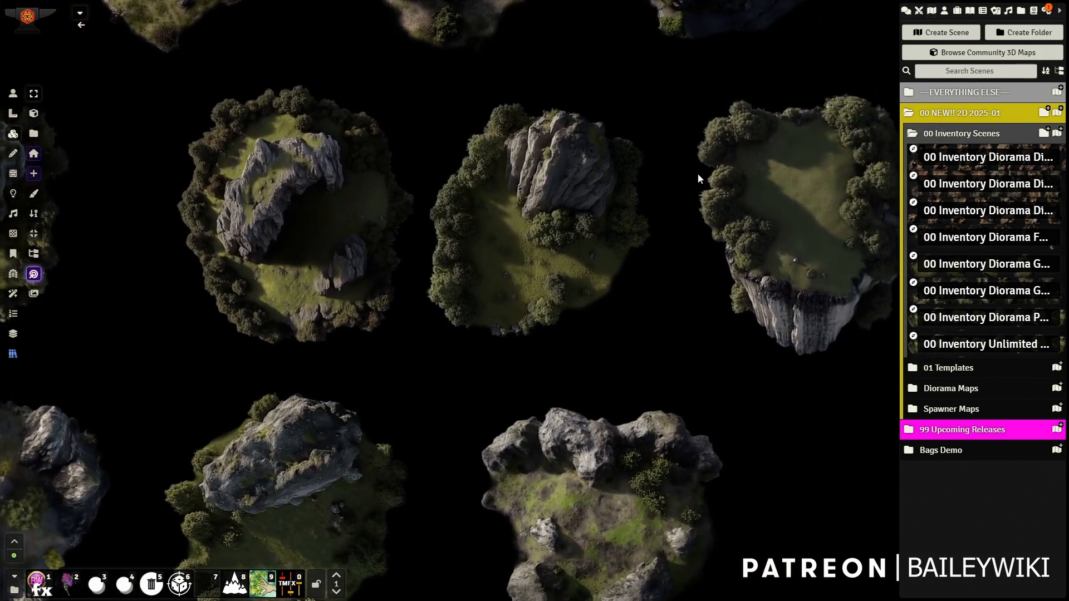
pyautogui.moveTo(837, 245); pyautogui.dragTo(894, 251)
# Step: Examine the bottom row of Grassy Tor Hills dioramas up close and the sandy rock dioramas at the start of the collection
pyautogui.moveTo(441, 312); pyautogui.dragTo(575, 142)
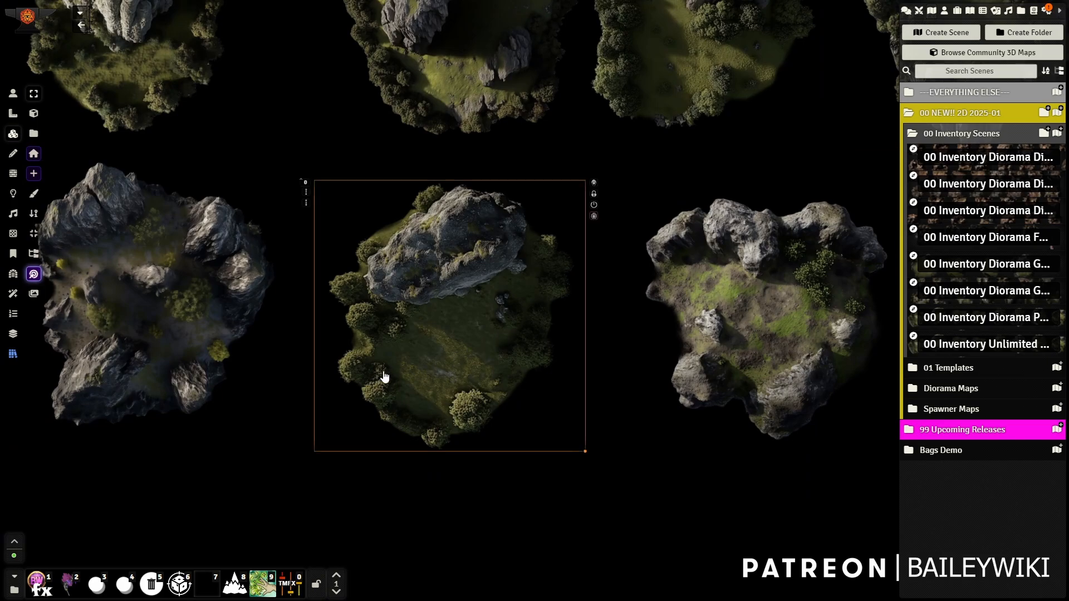
pyautogui.moveTo(377, 378); pyautogui.dragTo(657, 289)
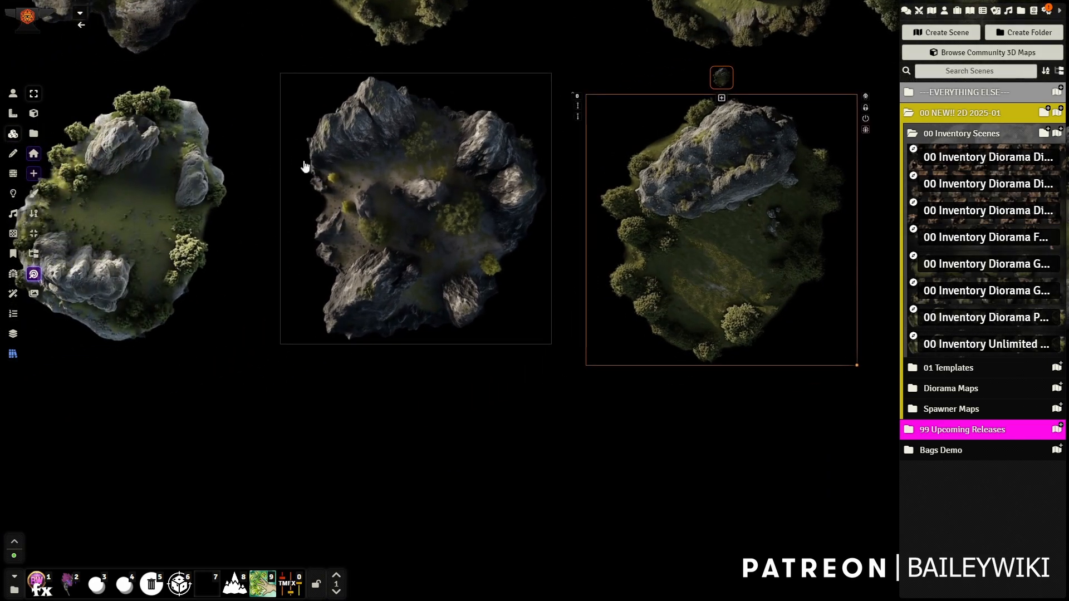
pyautogui.moveTo(421, 220); pyautogui.dragTo(445, 274)
pyautogui.moveTo(236, 132); pyautogui.dragTo(470, 232)
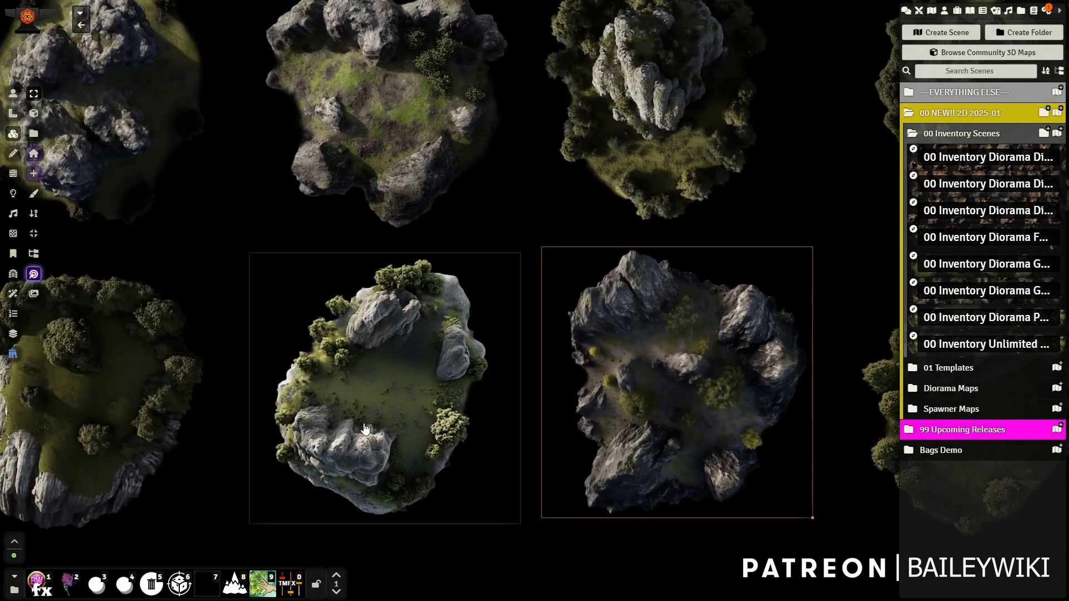
pyautogui.moveTo(246, 363); pyautogui.dragTo(703, 236)
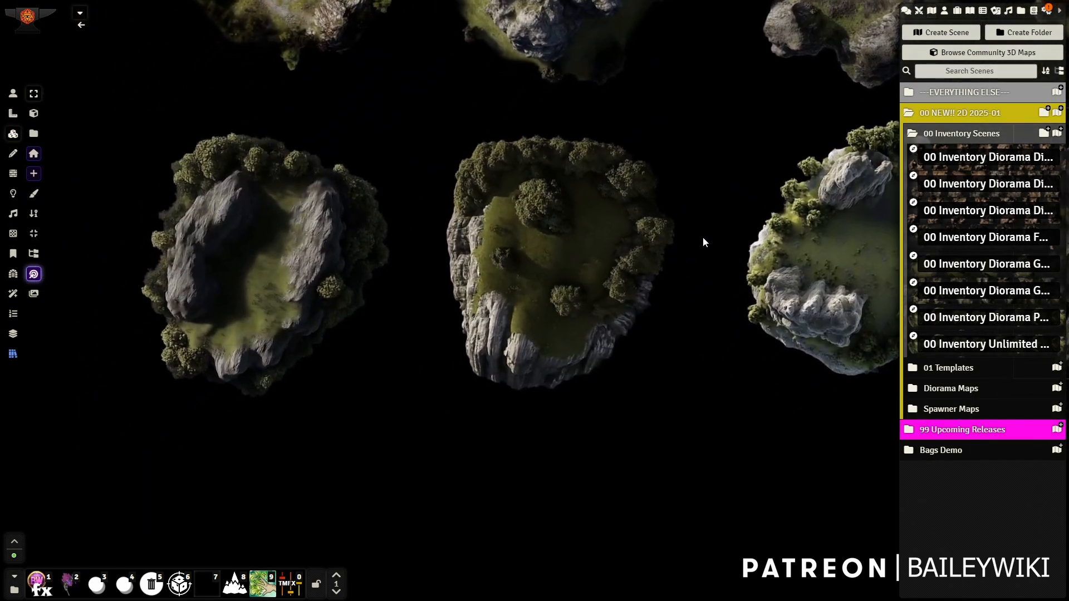
pyautogui.moveTo(342, 137); pyautogui.dragTo(444, 455)
pyautogui.scroll(-5, 419, 389)
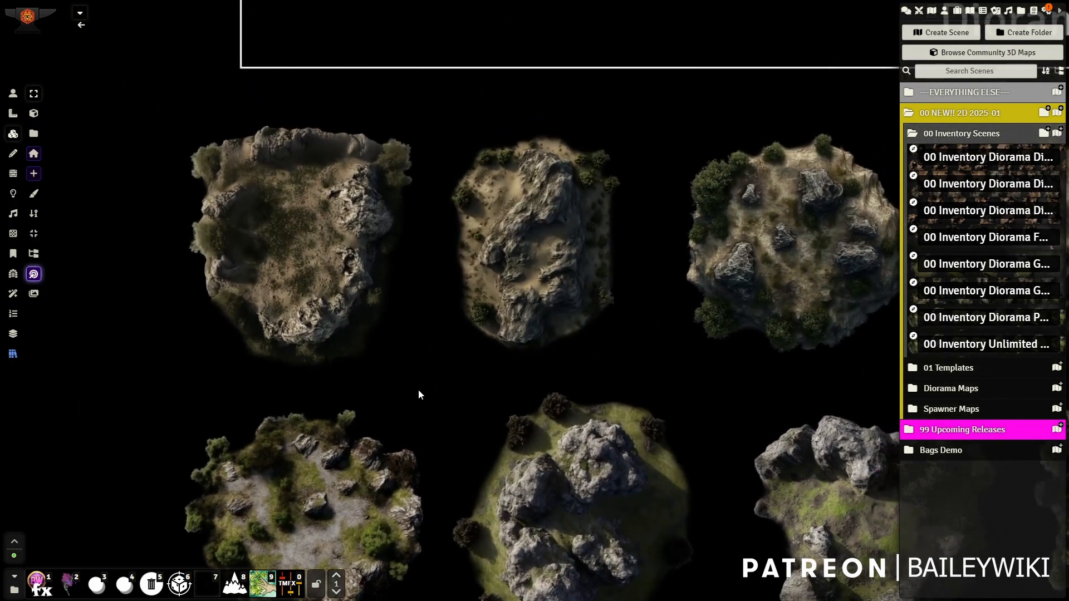
# Step: Try joining the top row's first three path dioramas into one continuous trail, rotating the third to fit, and undo the changes
pyautogui.scroll(6, 345, 212)
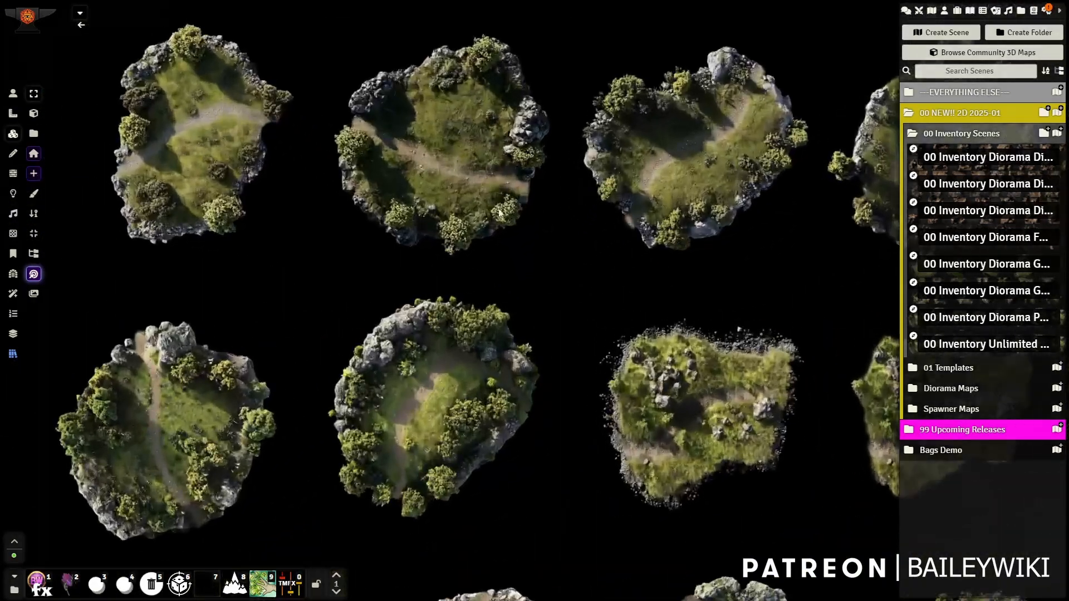
pyautogui.click(219, 162)
pyautogui.moveTo(207, 158); pyautogui.dragTo(303, 155)
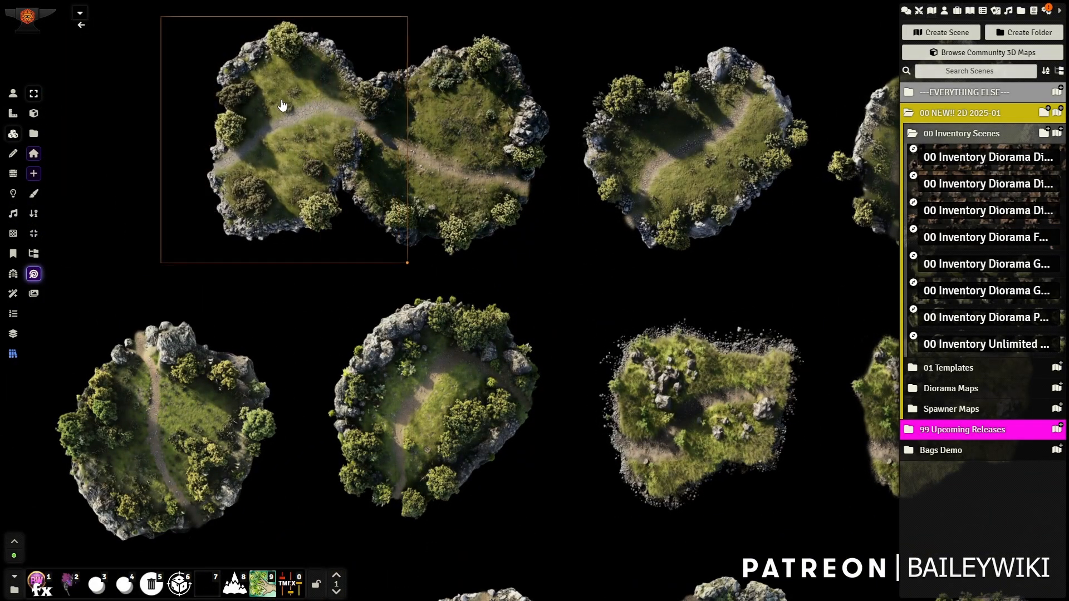
pyautogui.moveTo(734, 155); pyautogui.dragTo(640, 153)
pyautogui.keyDown('shift'); pyautogui.scroll(-2, 640, 153); pyautogui.keyUp('shift')
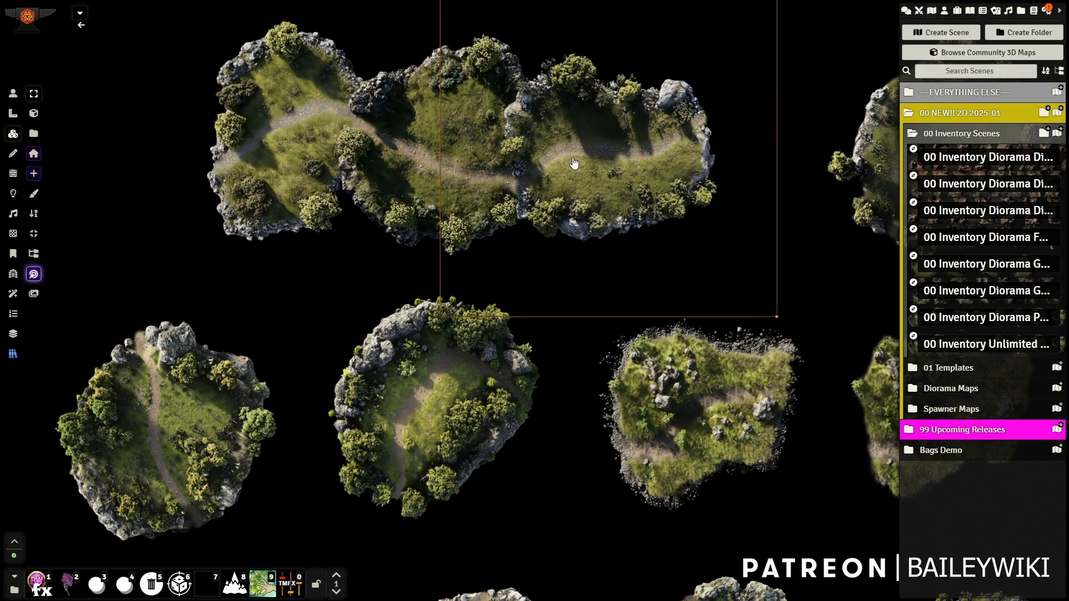
pyautogui.keyDown('shift'); pyautogui.scroll(-4, 645, 177); pyautogui.keyUp('shift')
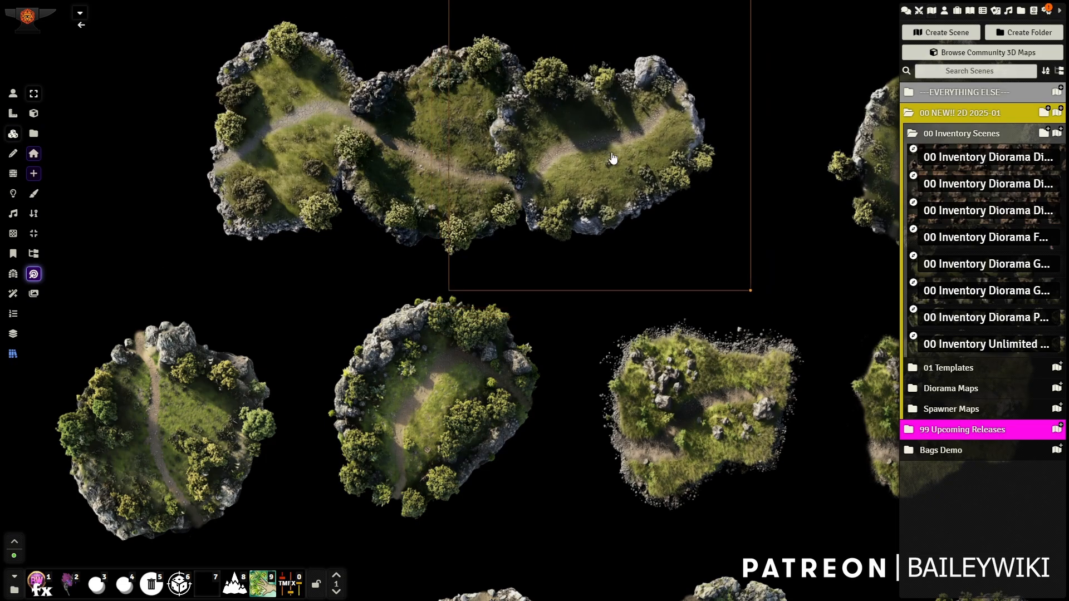
pyautogui.hotkey('ctrl', 'z')
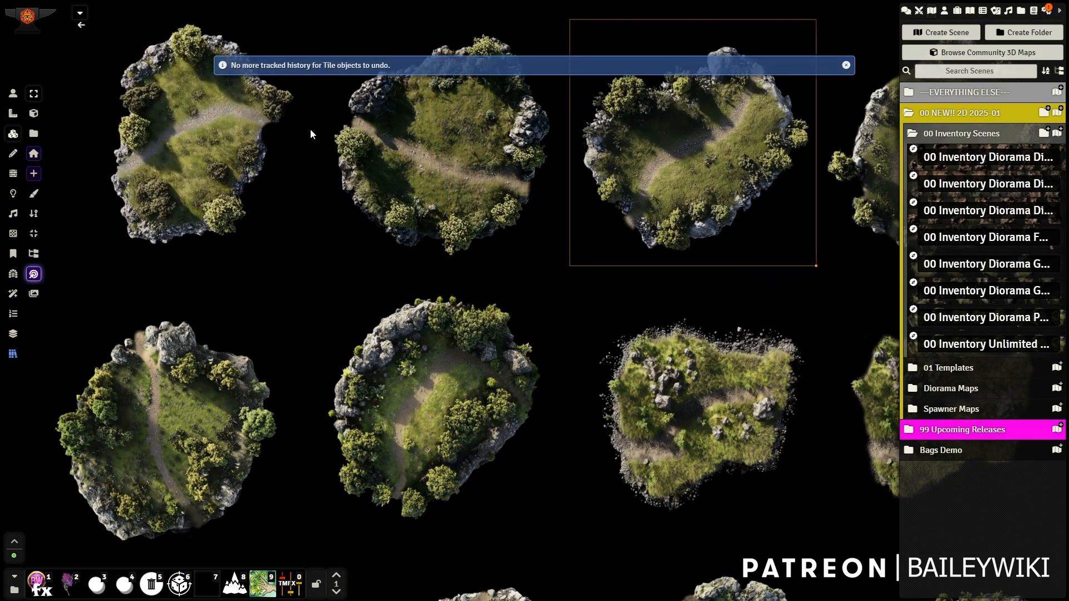
# Step: Examine the path dioramas in the lower rows of the scene
pyautogui.moveTo(641, 315); pyautogui.dragTo(618, 118)
pyautogui.moveTo(657, 340); pyautogui.dragTo(547, 112)
pyautogui.scroll(-7, 588, 308)
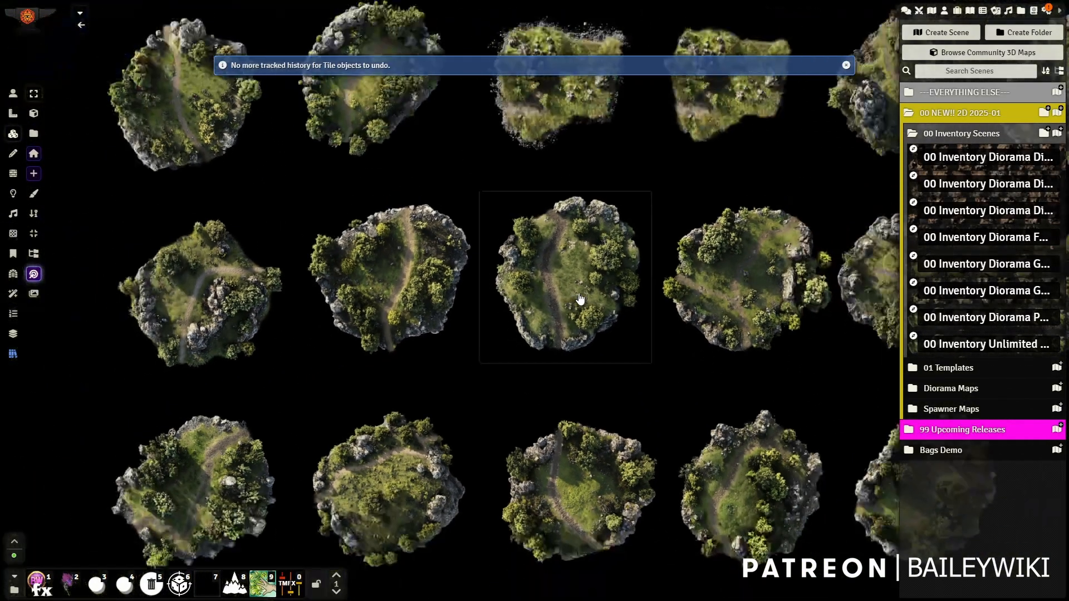
pyautogui.moveTo(647, 348); pyautogui.dragTo(679, 114)
pyautogui.scroll(10, 320, 245)
pyautogui.moveTo(321, 245); pyautogui.dragTo(380, 75)
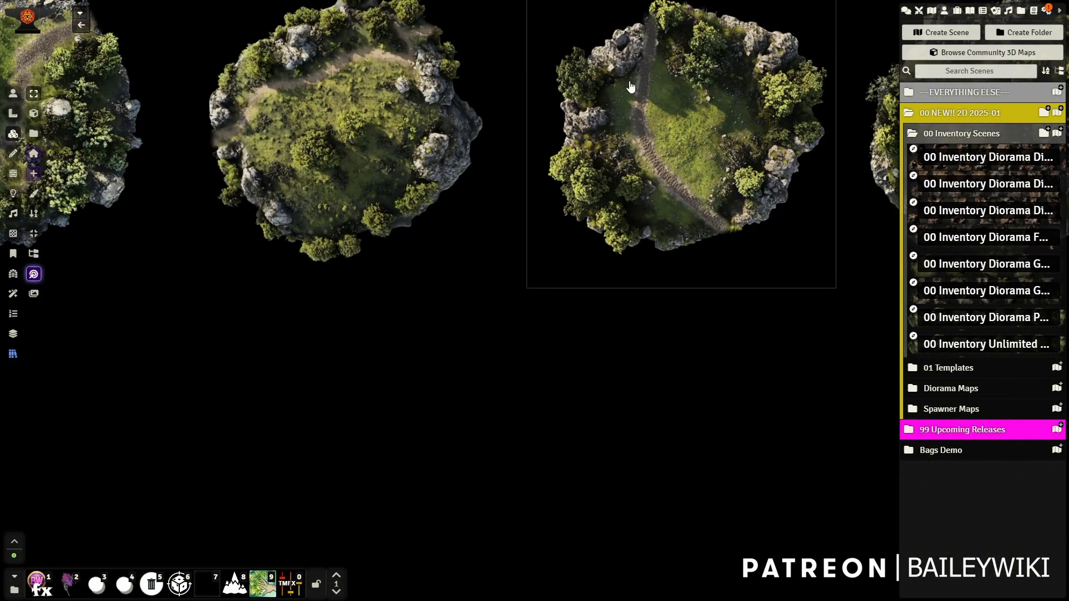
pyautogui.moveTo(841, 183); pyautogui.dragTo(203, 253)
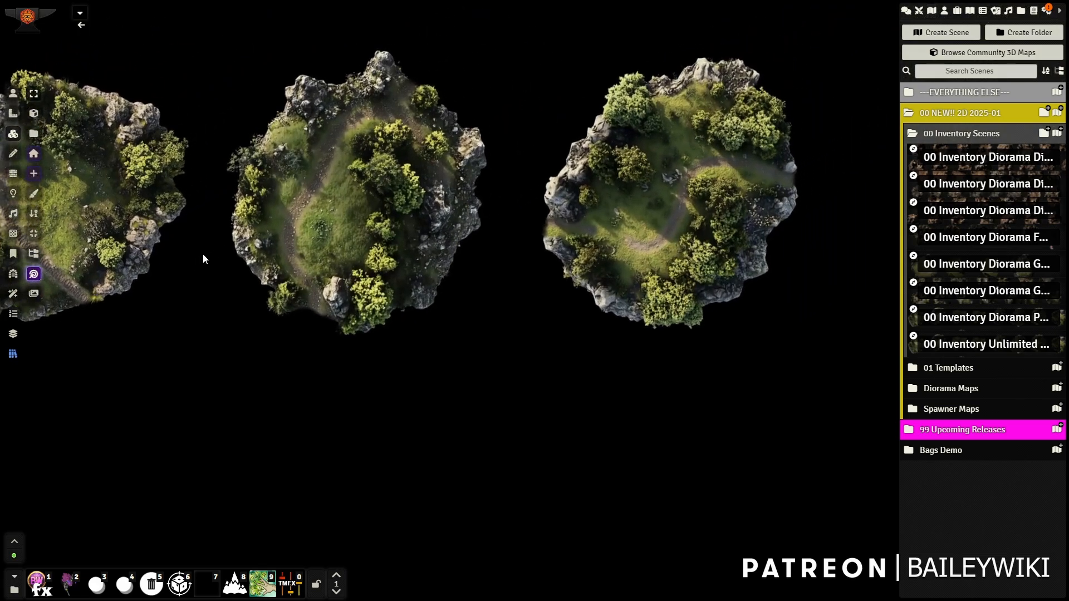
# Step: Examine the last path diorama in the bottom row up close and the rest of the collection in overview
pyautogui.moveTo(694, 256); pyautogui.dragTo(540, 235)
pyautogui.scroll(10, 525, 222)
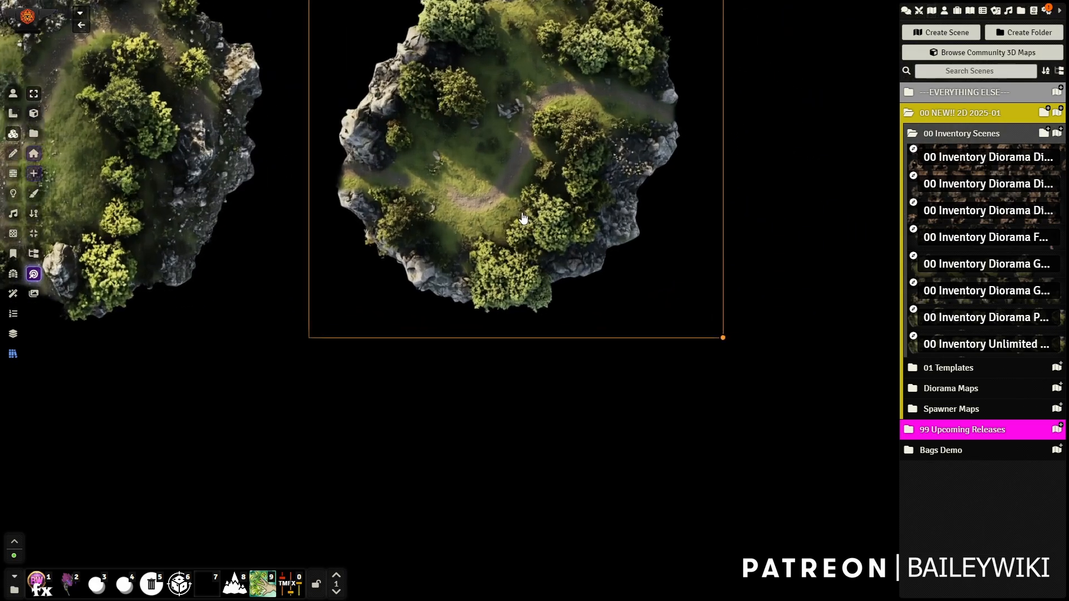
pyautogui.moveTo(523, 150); pyautogui.dragTo(520, 261)
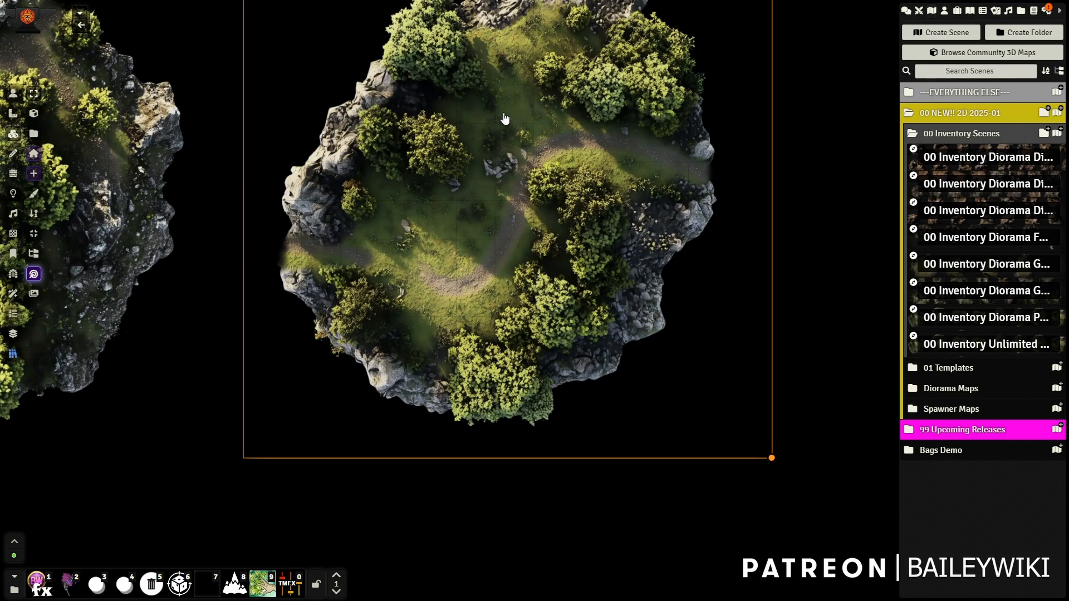
pyautogui.scroll(6, 649, 161)
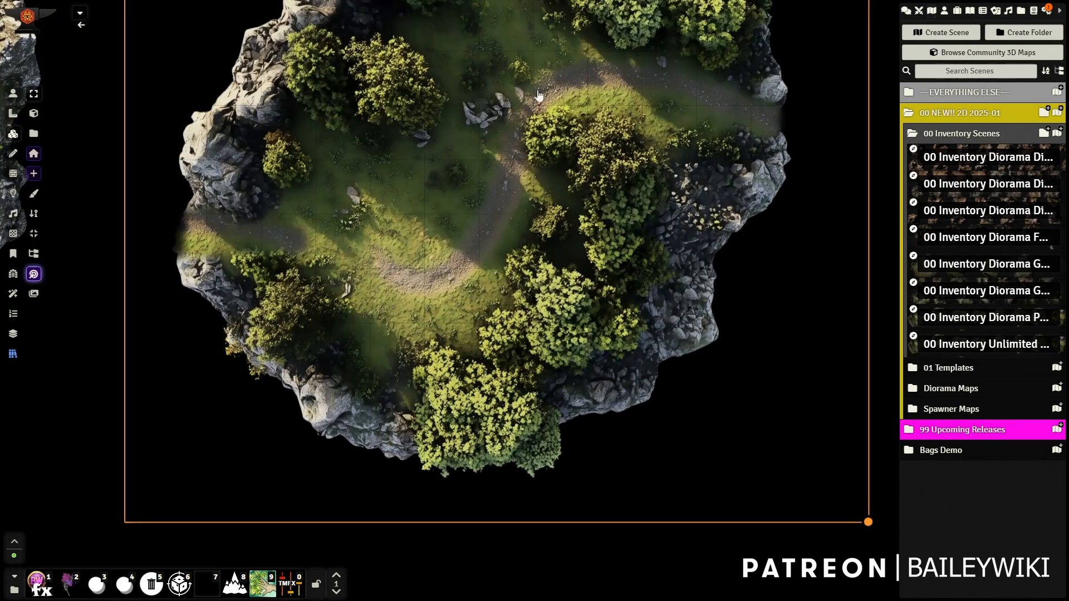
pyautogui.scroll(-20, 530, 184)
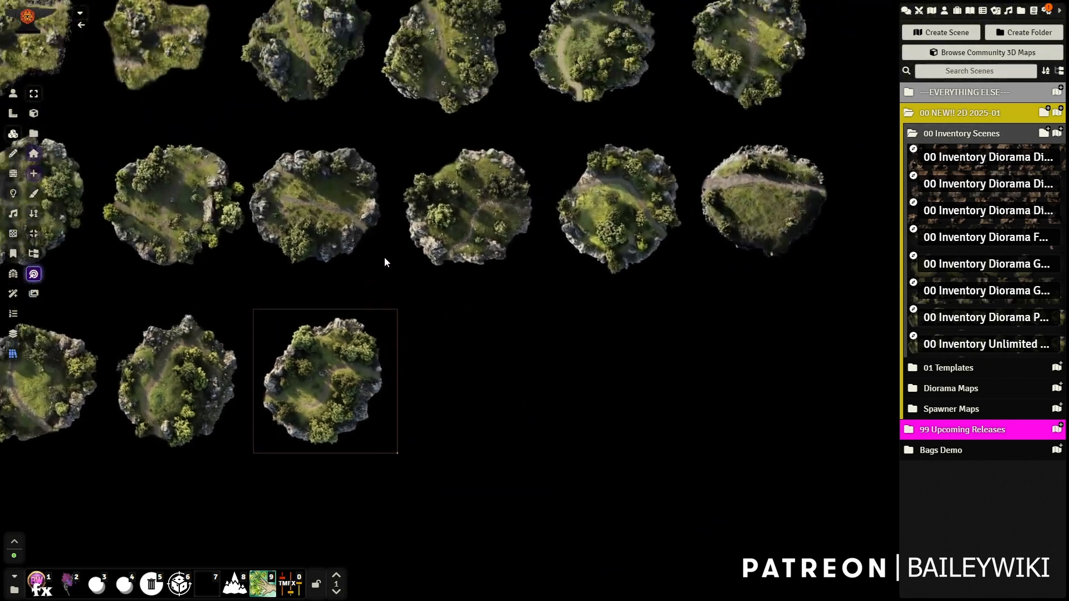
pyautogui.moveTo(385, 262); pyautogui.dragTo(187, 339)
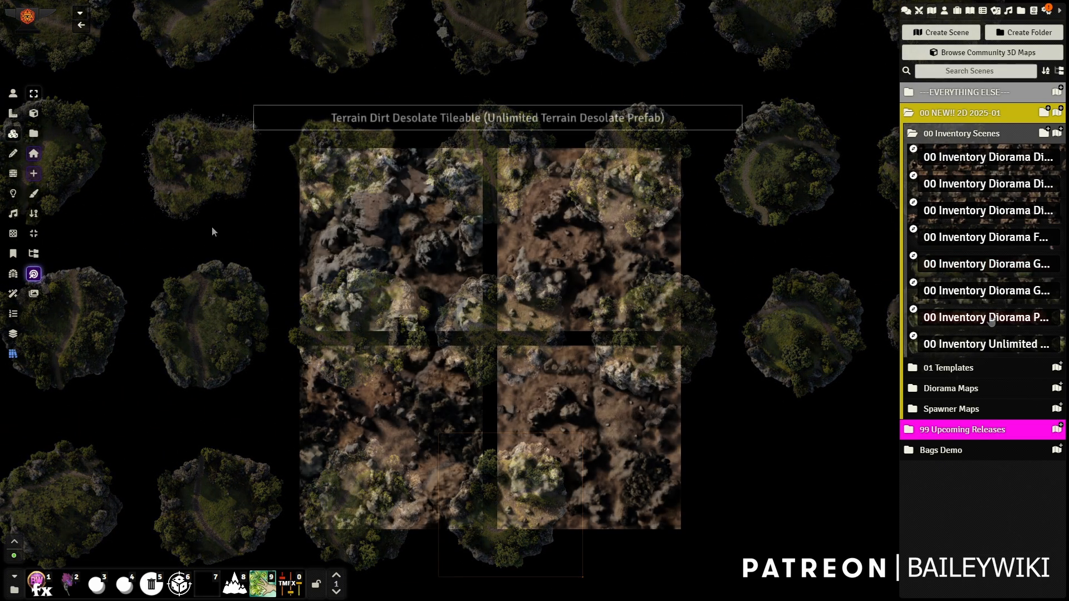
# Step: Examine the Terrain Dirt Desolate Tileable terrain tiles, down to the cracked ground and pale rocks up close
pyautogui.scroll(10, 211, 226)
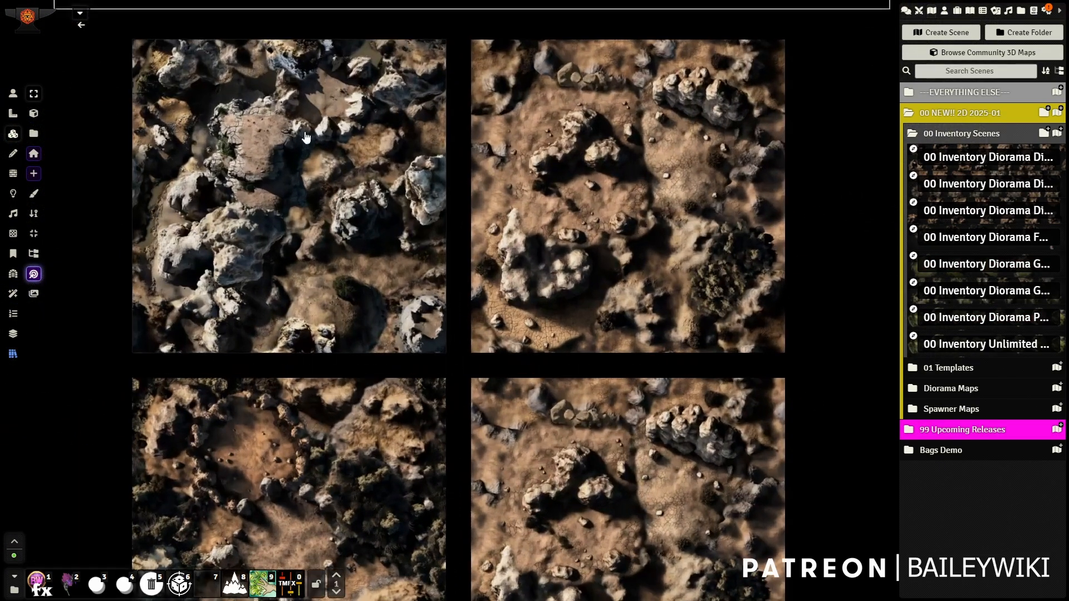
pyautogui.scroll(-8, 307, 138)
pyautogui.moveTo(346, 168); pyautogui.dragTo(404, 197)
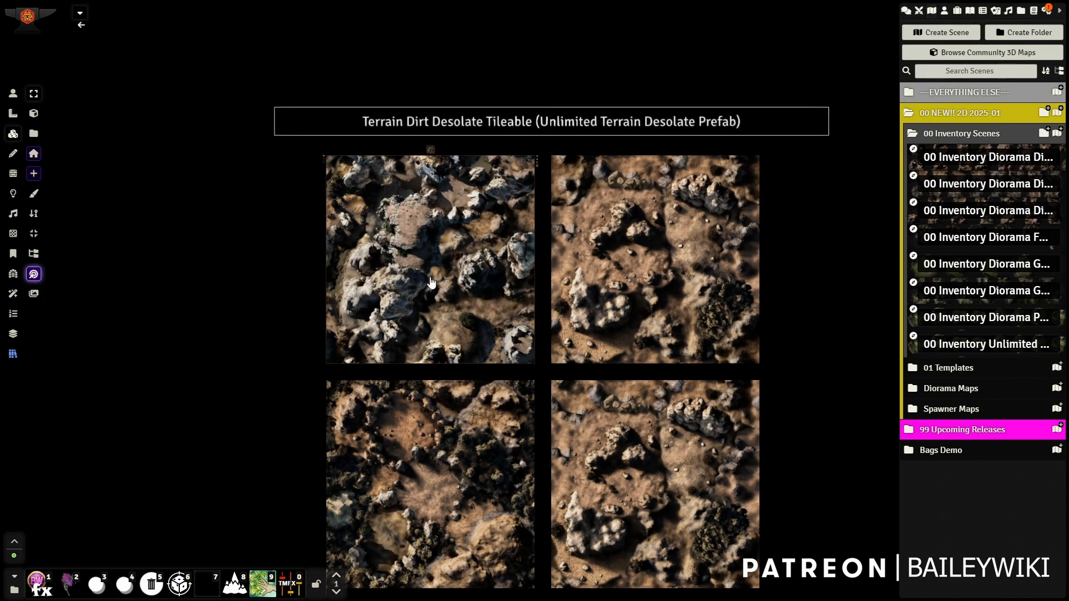
pyautogui.scroll(4, 442, 282)
pyautogui.scroll(2, 501, 306)
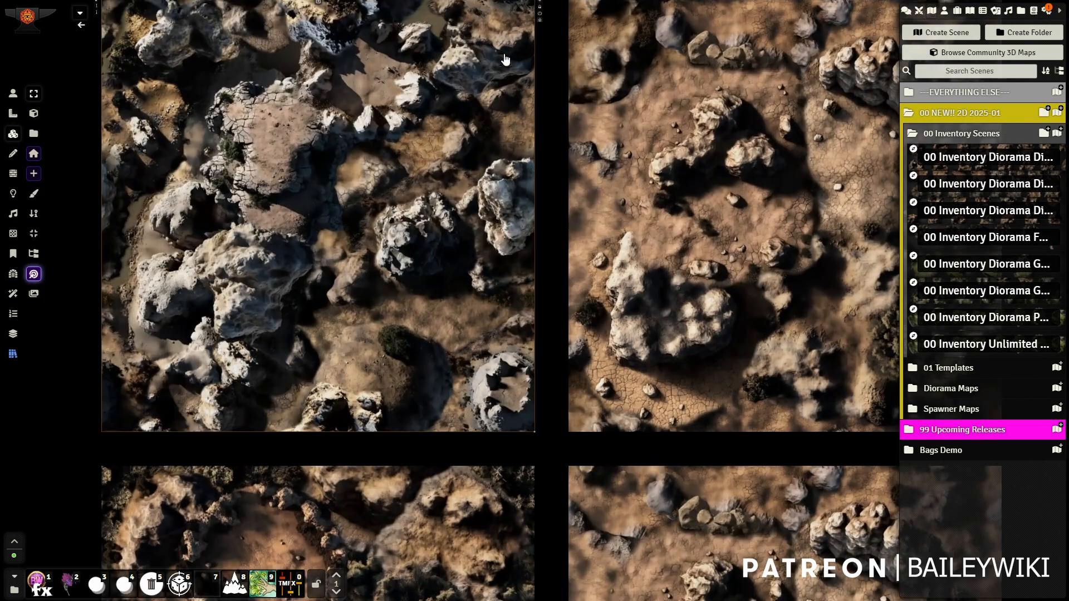
pyautogui.moveTo(241, 392); pyautogui.dragTo(351, 413)
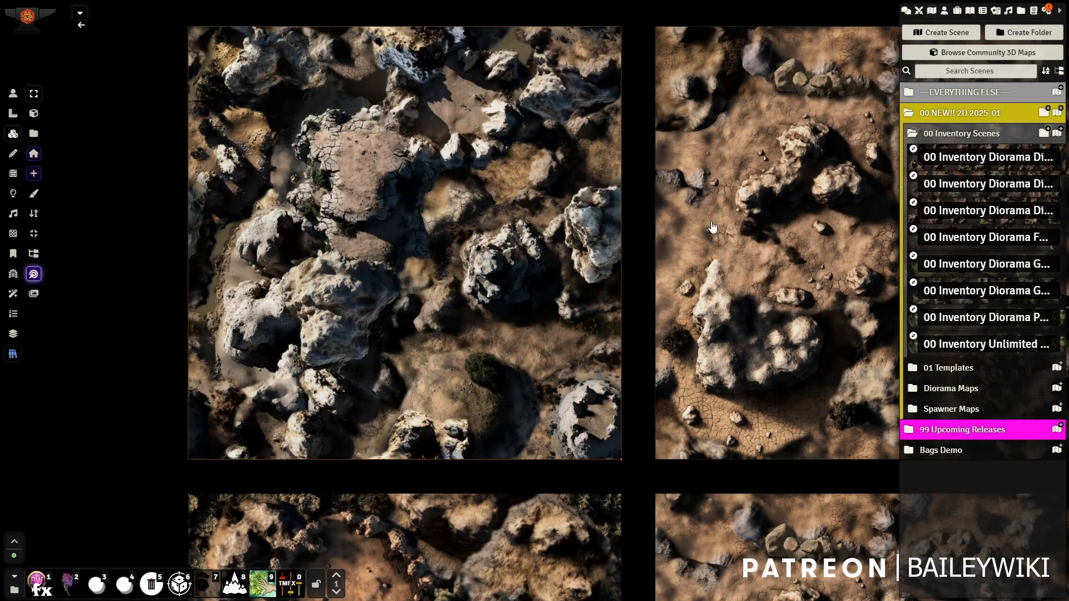
pyautogui.moveTo(640, 239); pyautogui.dragTo(383, 125)
pyautogui.scroll(5, 445, 251)
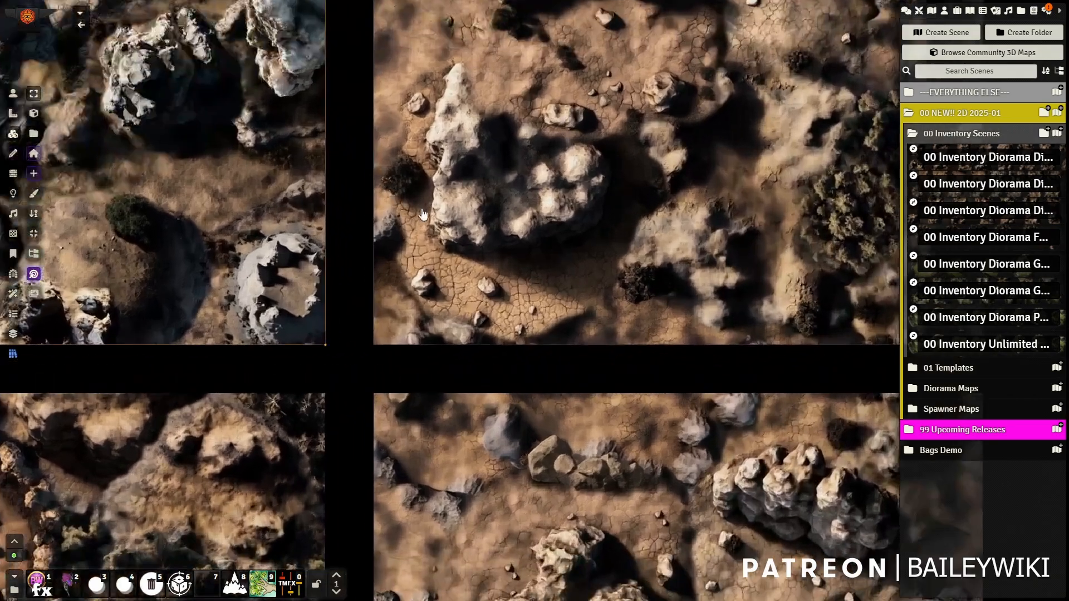
pyautogui.scroll(3, 426, 367)
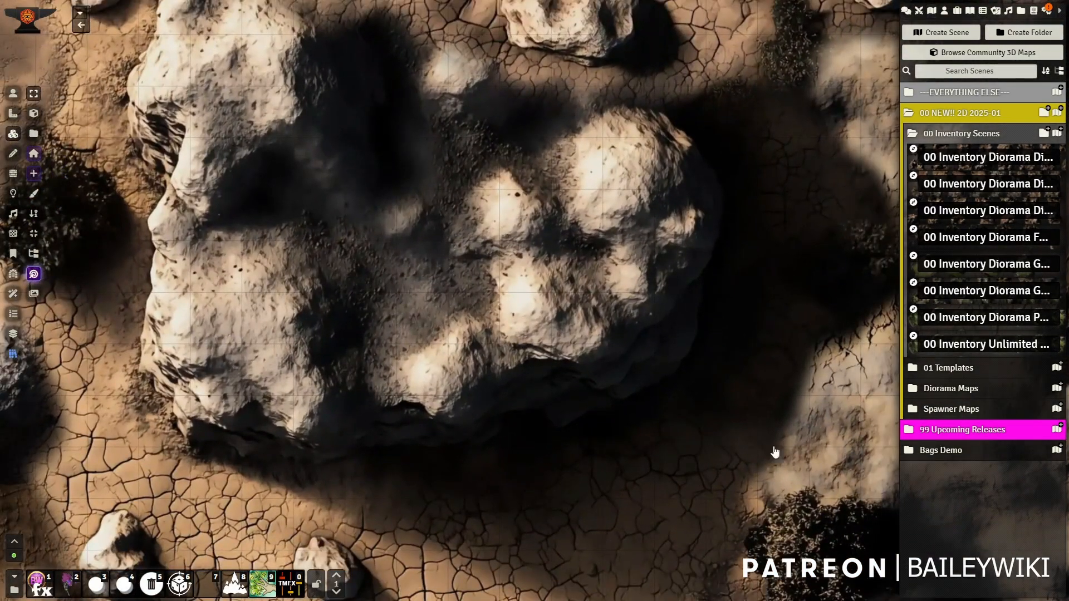
# Step: Open the preset browser and search the presets for "spawner"
pyautogui.scroll(-10, 608, 246)
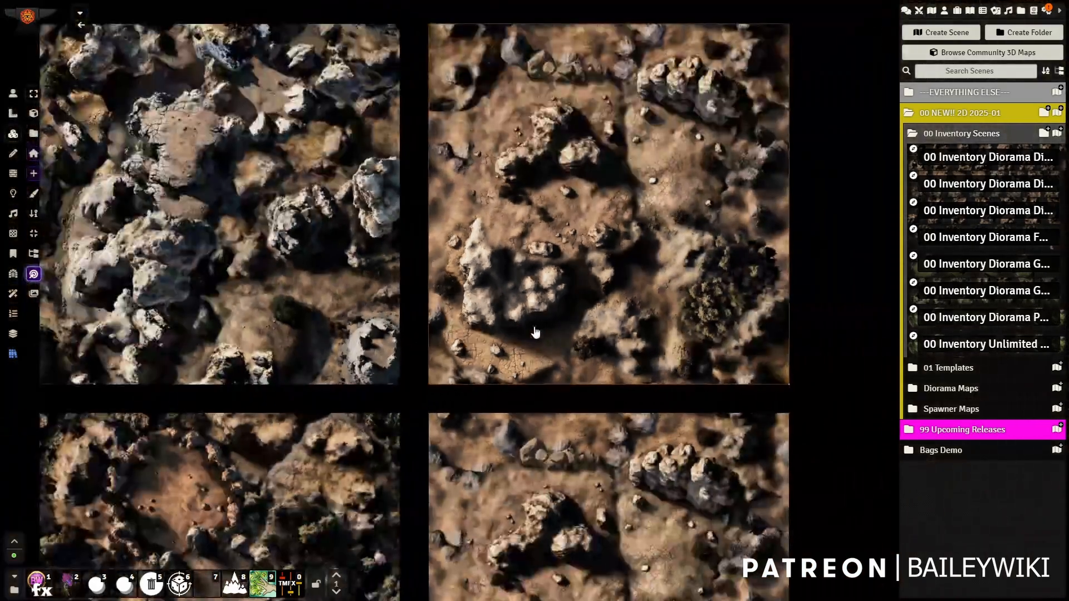
pyautogui.moveTo(536, 332); pyautogui.dragTo(751, 163)
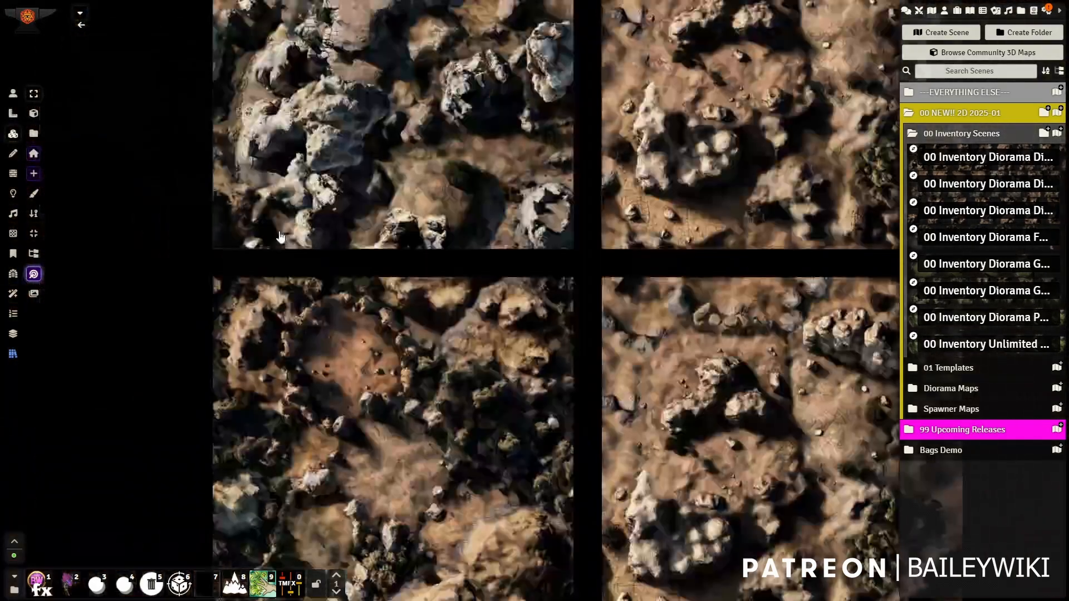
pyautogui.click(13, 357)
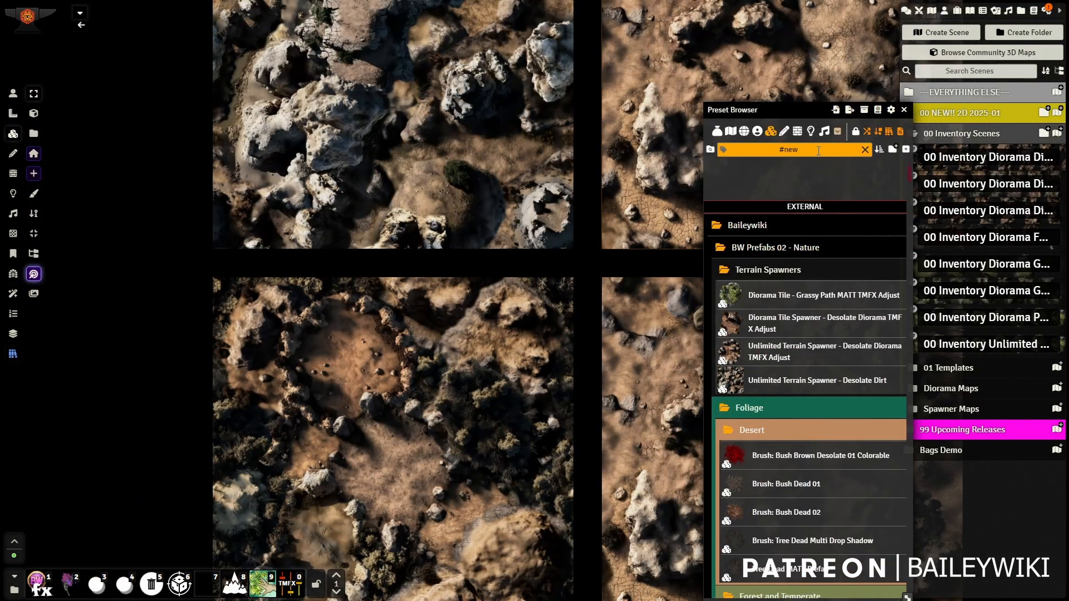
pyautogui.write('spa')
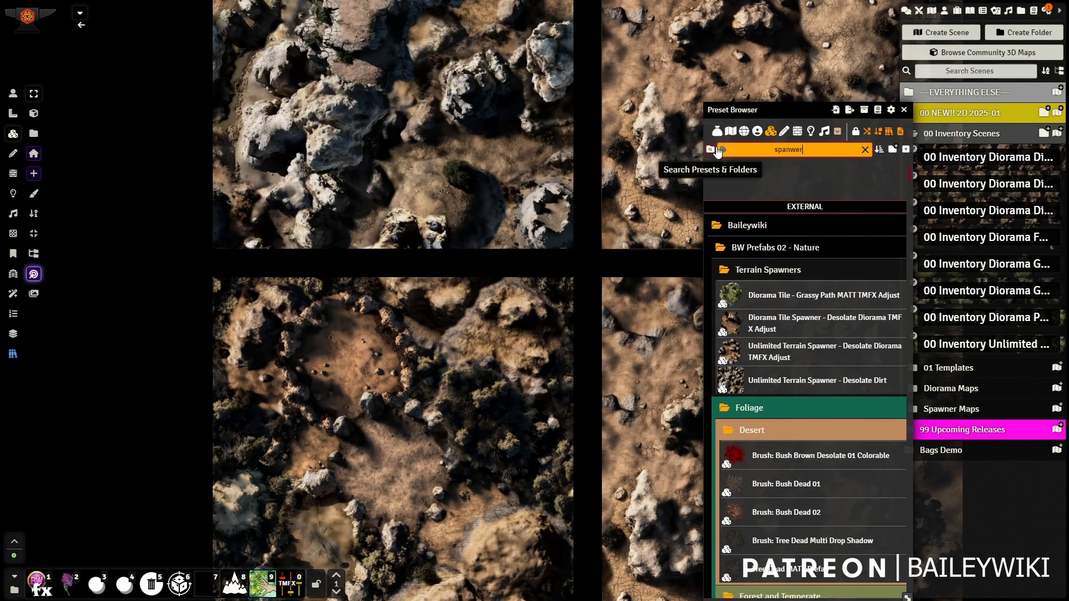
pyautogui.write('wner')
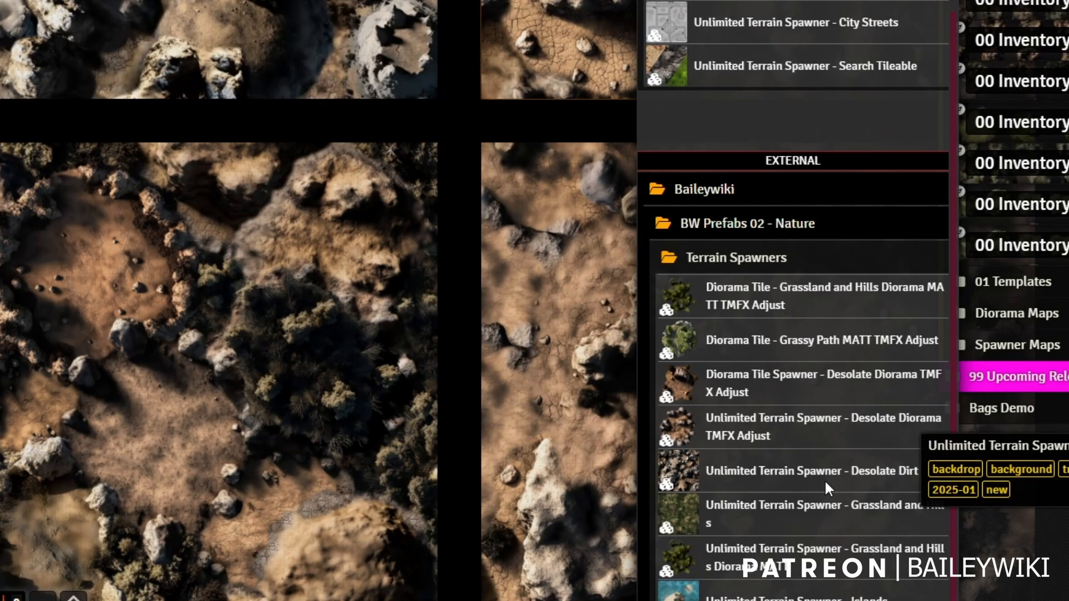
# Step: Spawn the Unlimited Terrain Spawner - Desolate Dirt preset in the scene using the image bw_terrain_dirt_desolate_tileable_002.webp
pyautogui.click(826, 482)
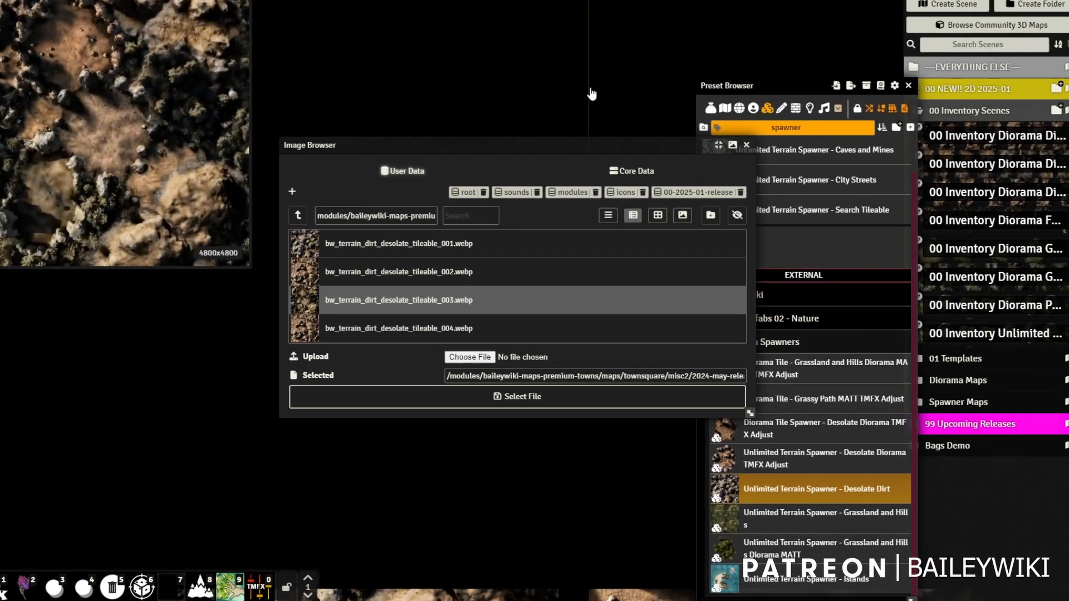
pyautogui.scroll(-1, 591, 94)
pyautogui.moveTo(341, 245)
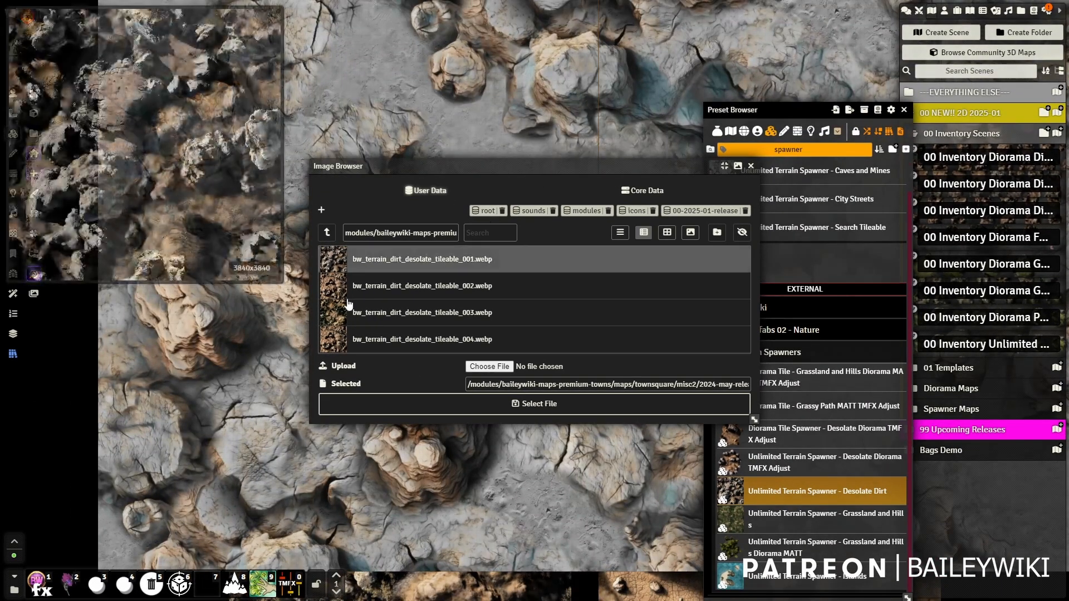
pyautogui.click(373, 259)
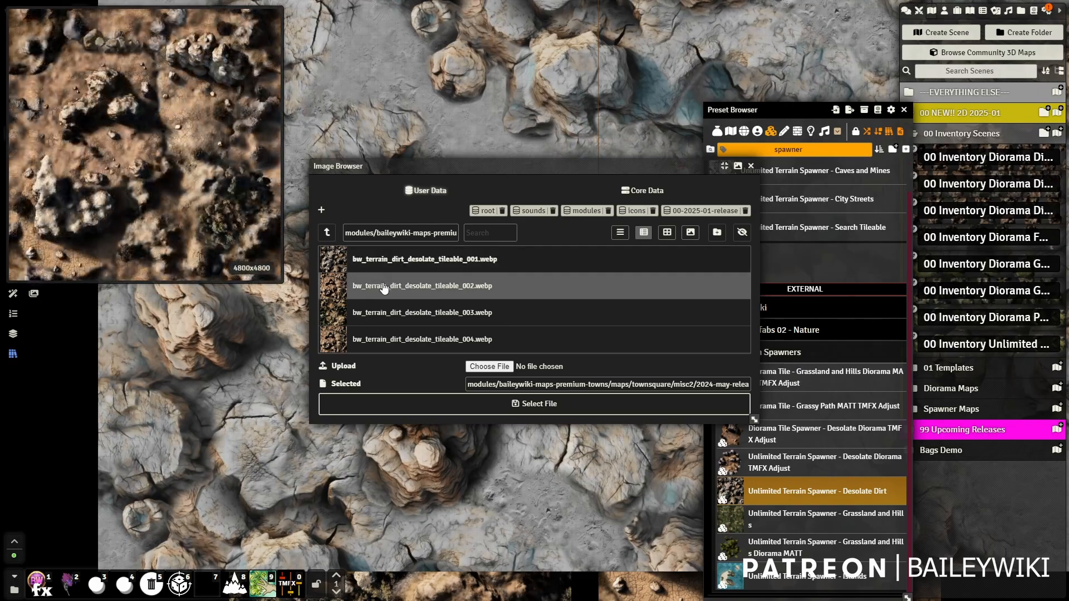
pyautogui.click(369, 285)
pyautogui.click(524, 402)
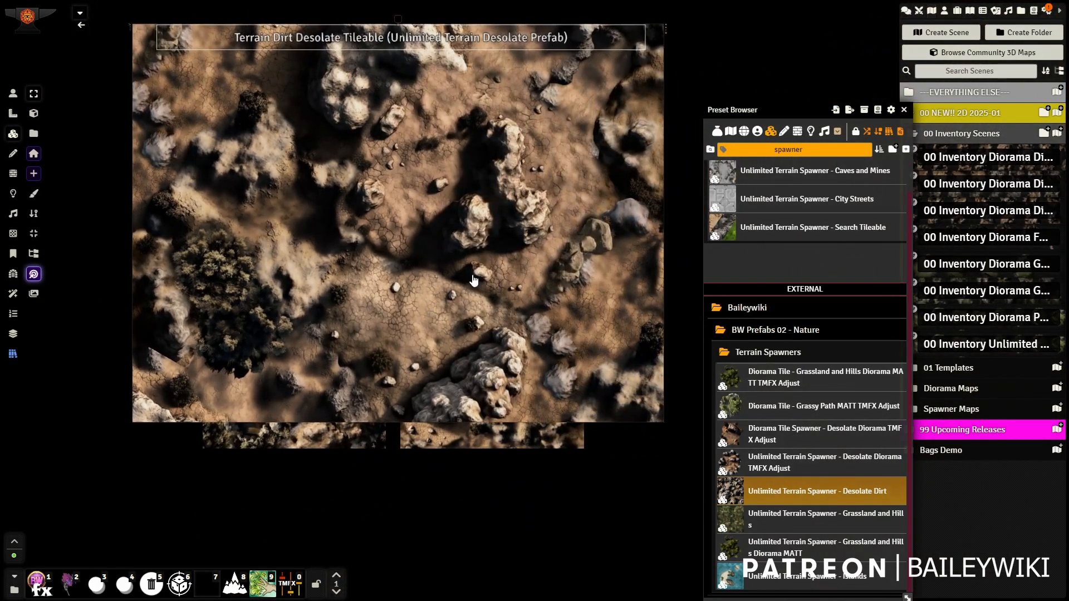
# Step: Check the spawned desolate terrain tile's configuration, close it without changes and switch to the token controls
pyautogui.doubleClick(407, 286)
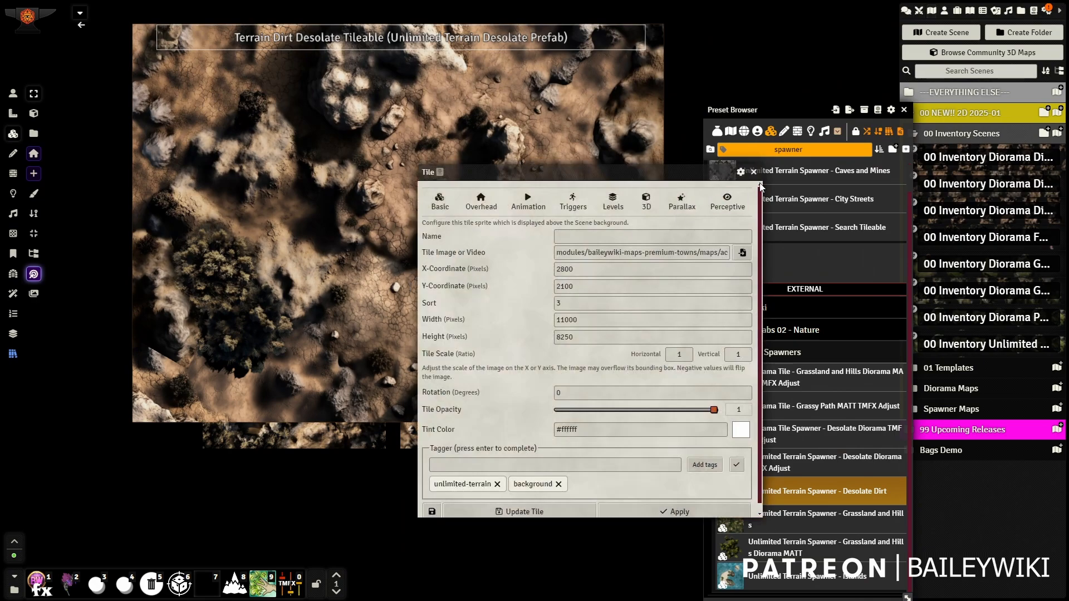
pyautogui.click(754, 174)
pyautogui.click(12, 93)
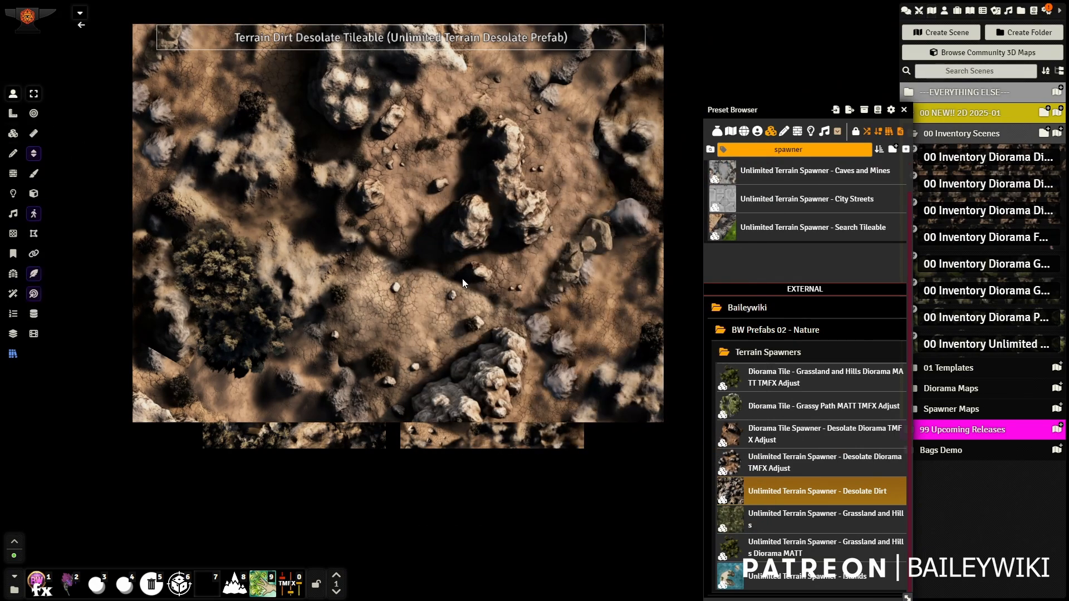
# Step: Open the position adjustment for the unlimited desolate terrain tile and randomize its texture placement several times
pyautogui.click(462, 275)
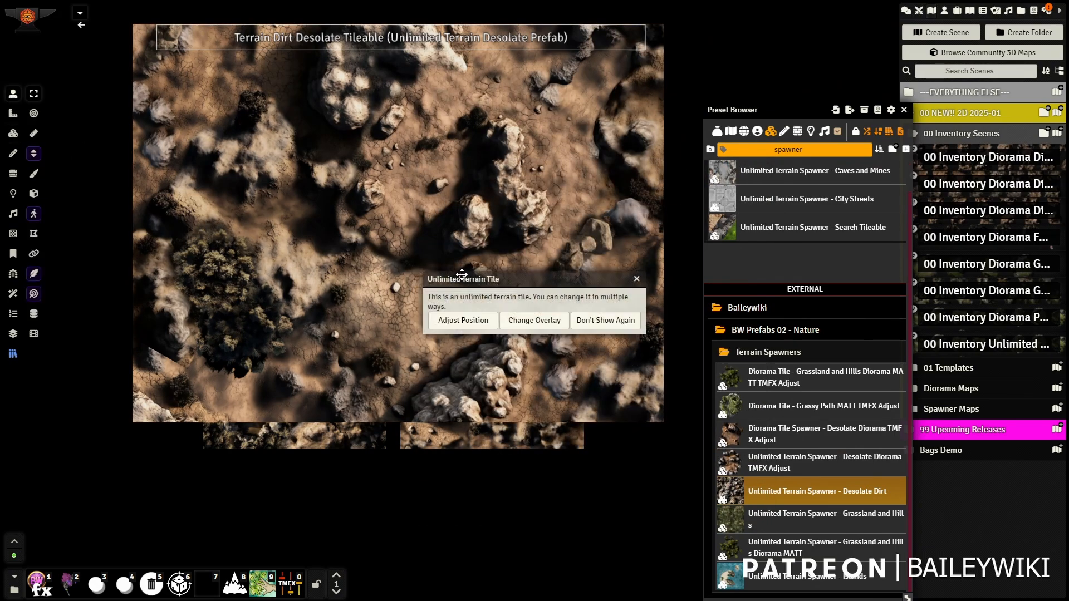
pyautogui.click(466, 320)
pyautogui.click(533, 348)
pyautogui.click(533, 348)
pyautogui.click(534, 347)
pyautogui.click(533, 348)
pyautogui.click(533, 348)
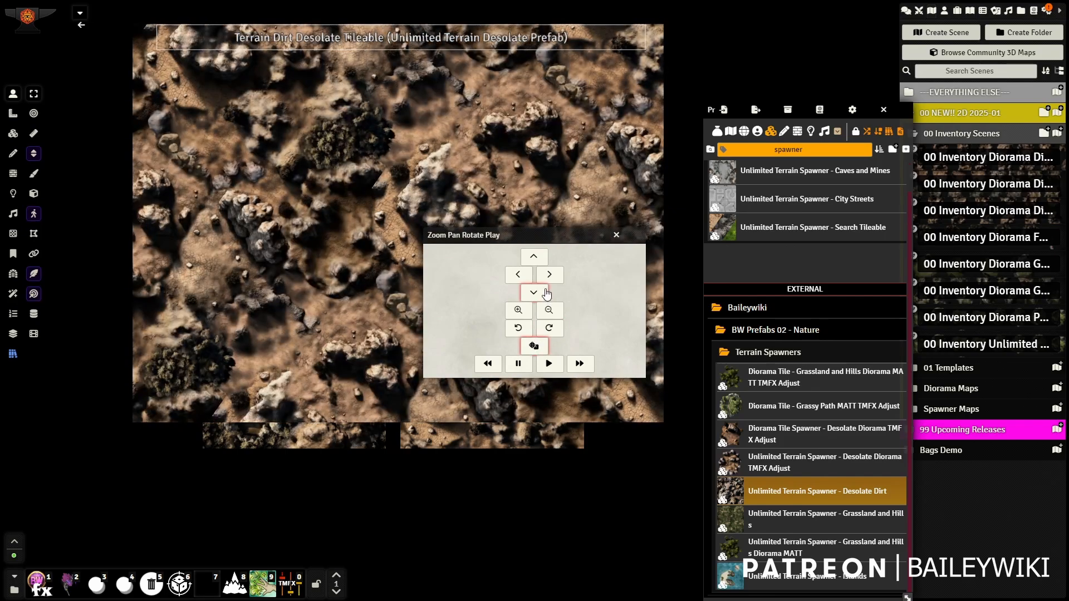
# Step: Enlarge the terrain tile's texture in several increments, randomize its placement once more, and enlarge it again to a close-up of cracked ground
pyautogui.click(519, 310)
pyautogui.click(523, 314)
pyautogui.click(523, 315)
pyautogui.click(522, 314)
pyautogui.click(533, 348)
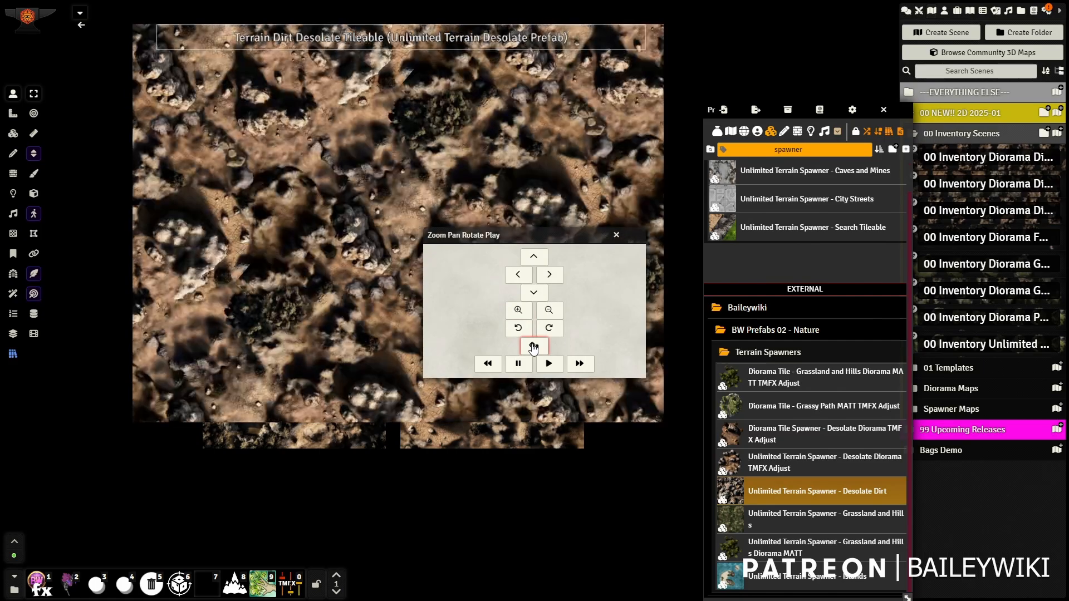
pyautogui.click(522, 311)
pyautogui.click(525, 313)
pyautogui.click(525, 313)
pyautogui.click(525, 312)
pyautogui.click(525, 312)
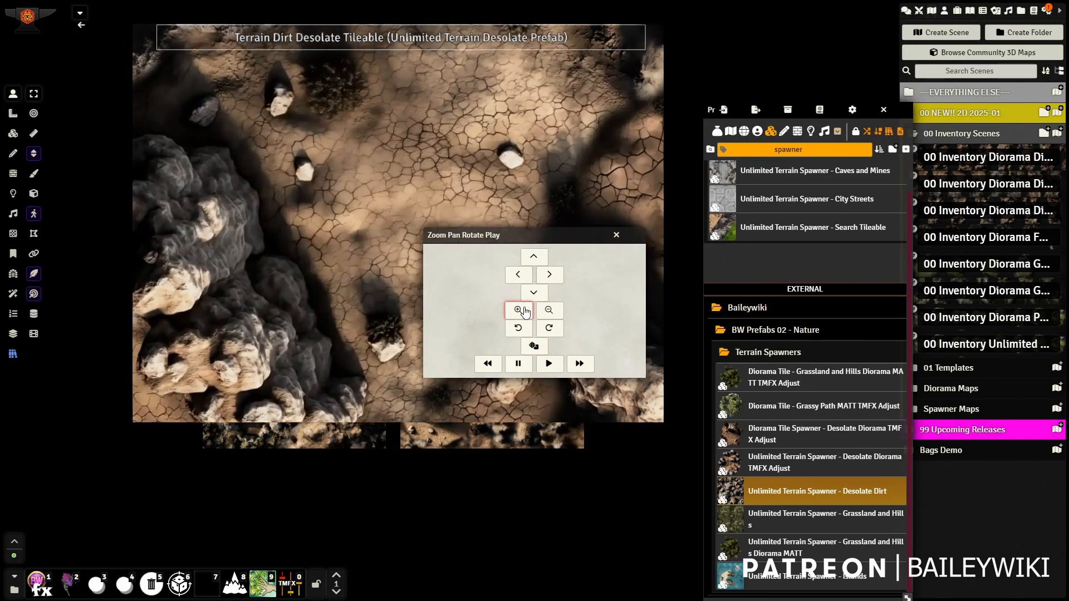
pyautogui.click(525, 313)
# Step: Move the adjustment dialog off the terrain tile, rotate the texture clockwise two increments, and close the dialog
pyautogui.moveTo(502, 235); pyautogui.dragTo(727, 213)
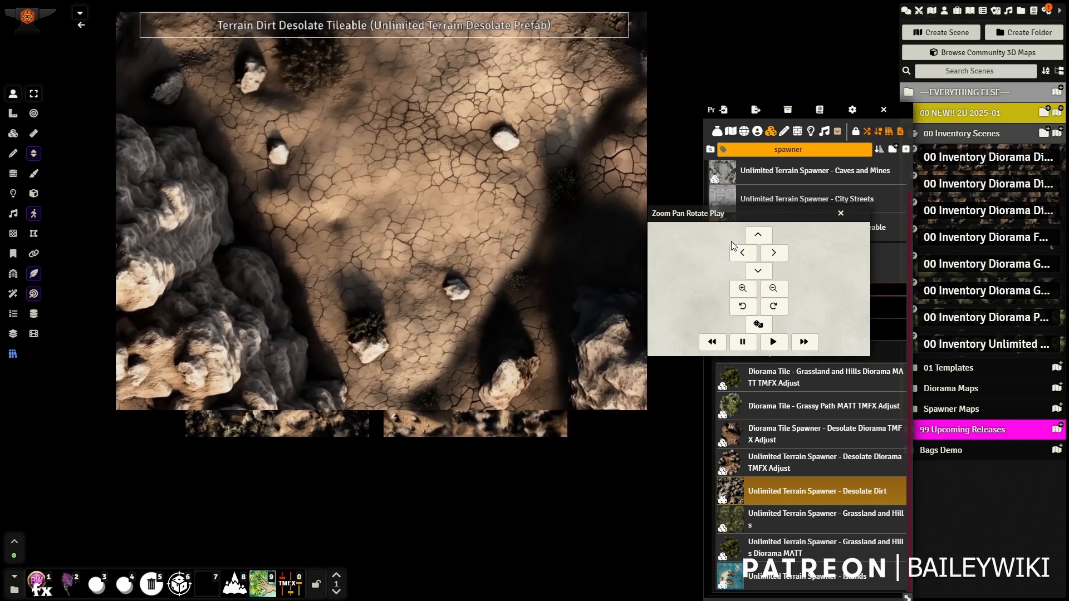
pyautogui.click(773, 307)
pyautogui.click(778, 307)
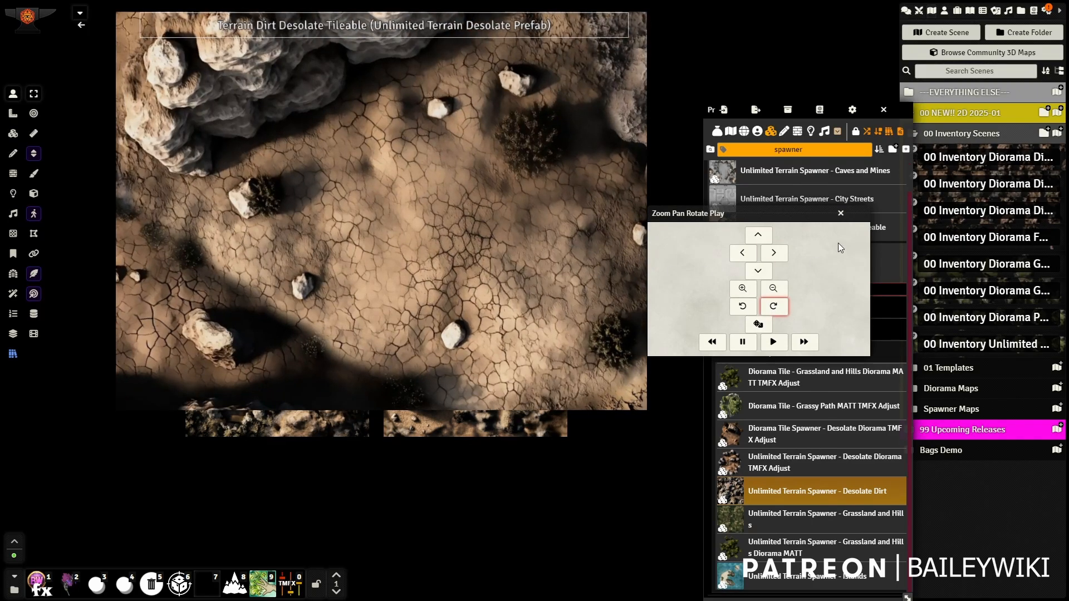
pyautogui.click(840, 213)
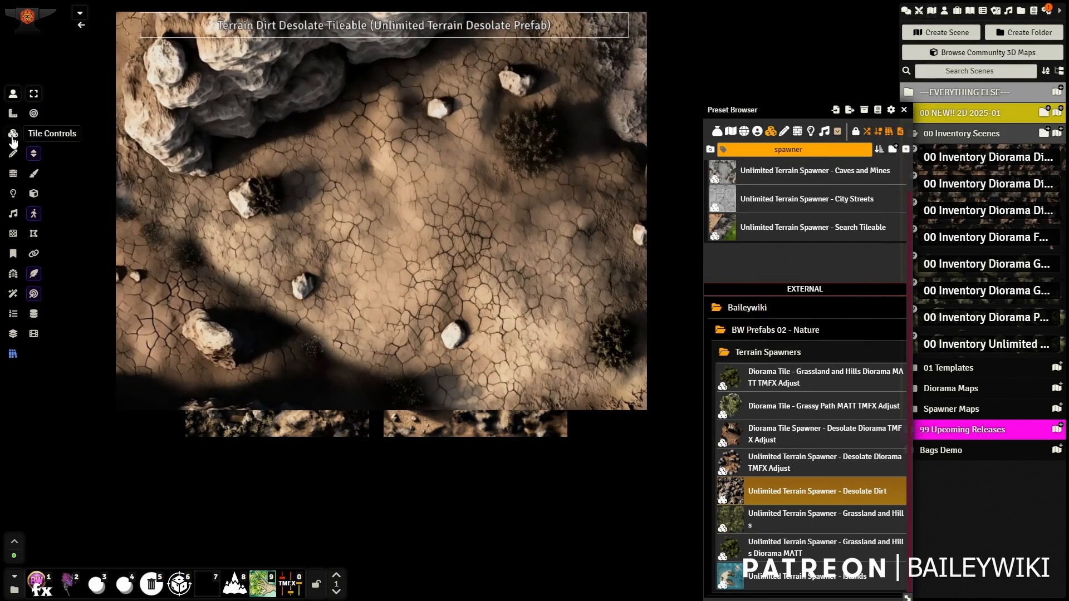
# Step: Delete the unlimited desolate dirt terrain tile from the scene
pyautogui.click(13, 133)
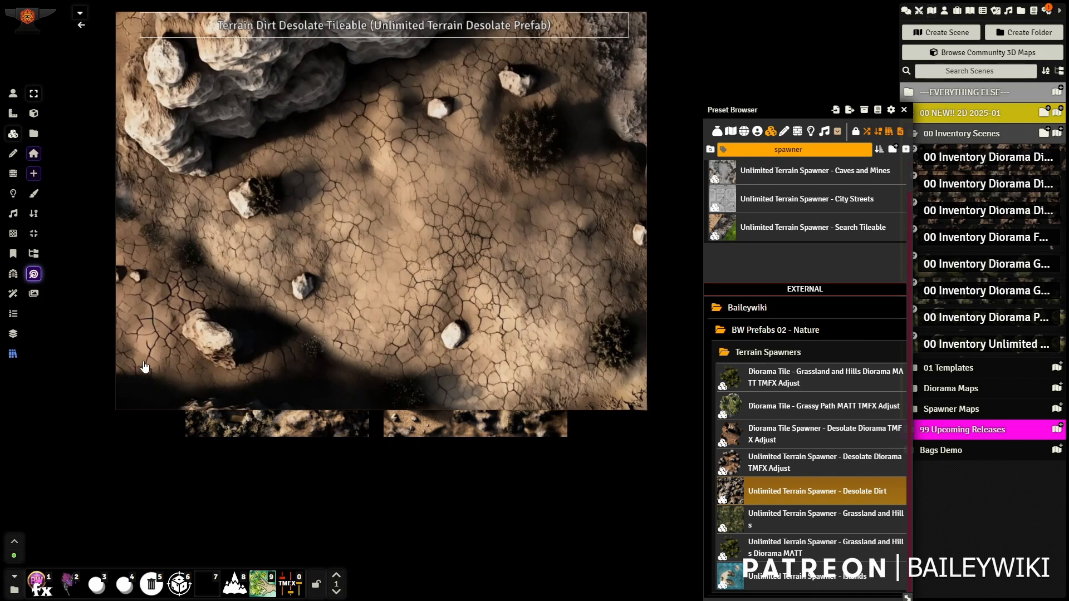
pyautogui.press('Delete')
pyautogui.moveTo(143, 362); pyautogui.dragTo(188, 384)
# Step: Examine the desolate diorama tiles in the inventory scene up close and as whole pieces
pyautogui.scroll(6, 206, 312)
pyautogui.scroll(8, 206, 311)
pyautogui.scroll(7, 288, 305)
pyautogui.moveTo(366, 381); pyautogui.dragTo(446, 284)
pyautogui.scroll(5, 445, 276)
pyautogui.moveTo(236, 345); pyautogui.dragTo(322, 245)
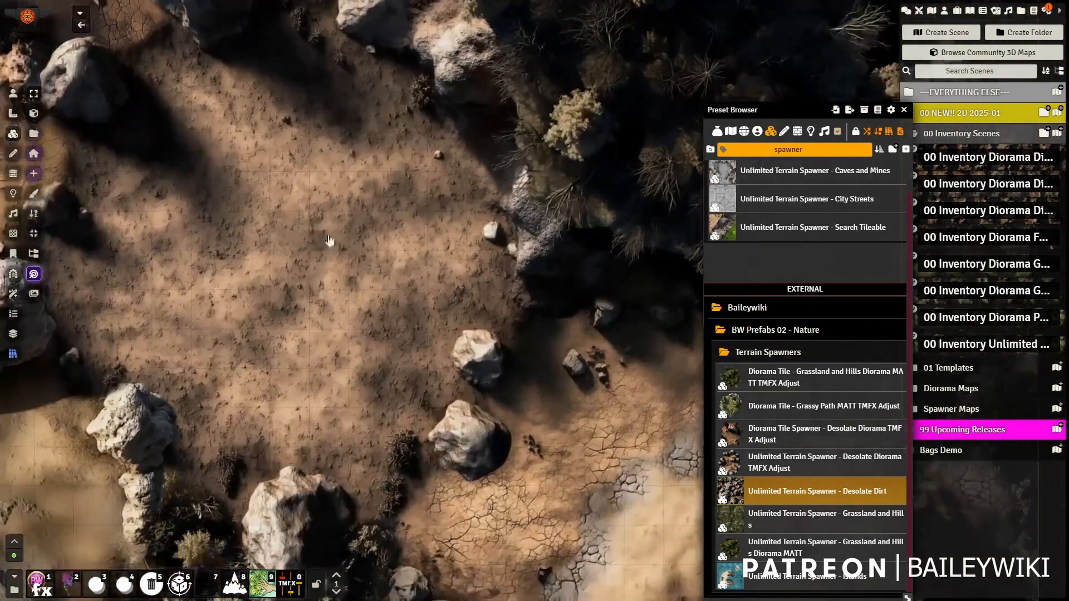
pyautogui.moveTo(416, 454); pyautogui.dragTo(202, 172)
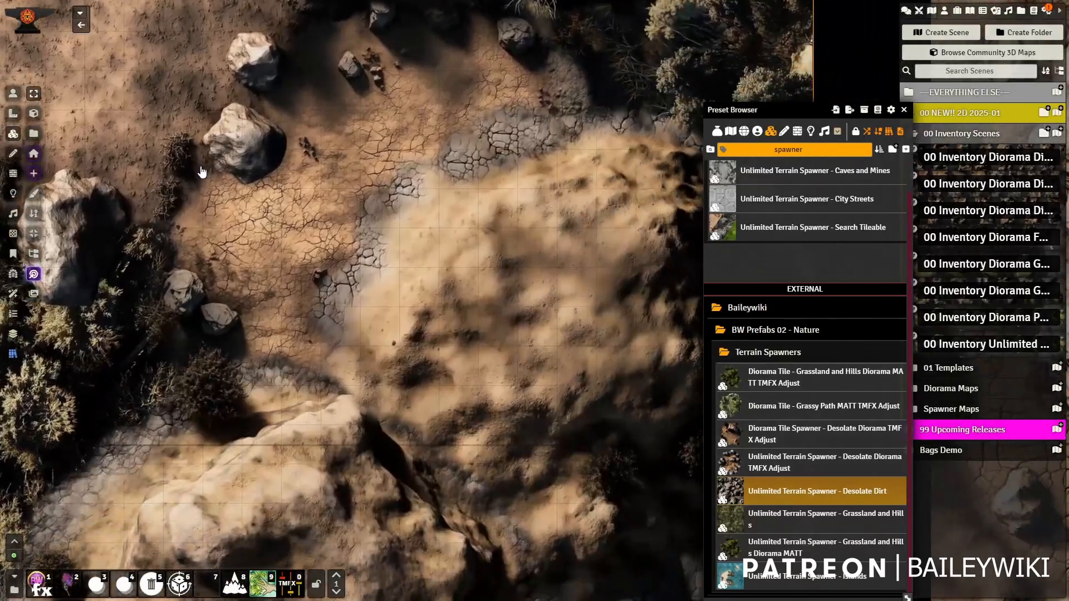
pyautogui.moveTo(129, 448); pyautogui.dragTo(590, 273)
pyautogui.moveTo(289, 242); pyautogui.dragTo(563, 467)
pyautogui.moveTo(455, 122); pyautogui.dragTo(425, 463)
pyautogui.scroll(-8, 474, 291)
pyautogui.scroll(-6, 475, 291)
pyautogui.moveTo(444, 187); pyautogui.dragTo(179, 232)
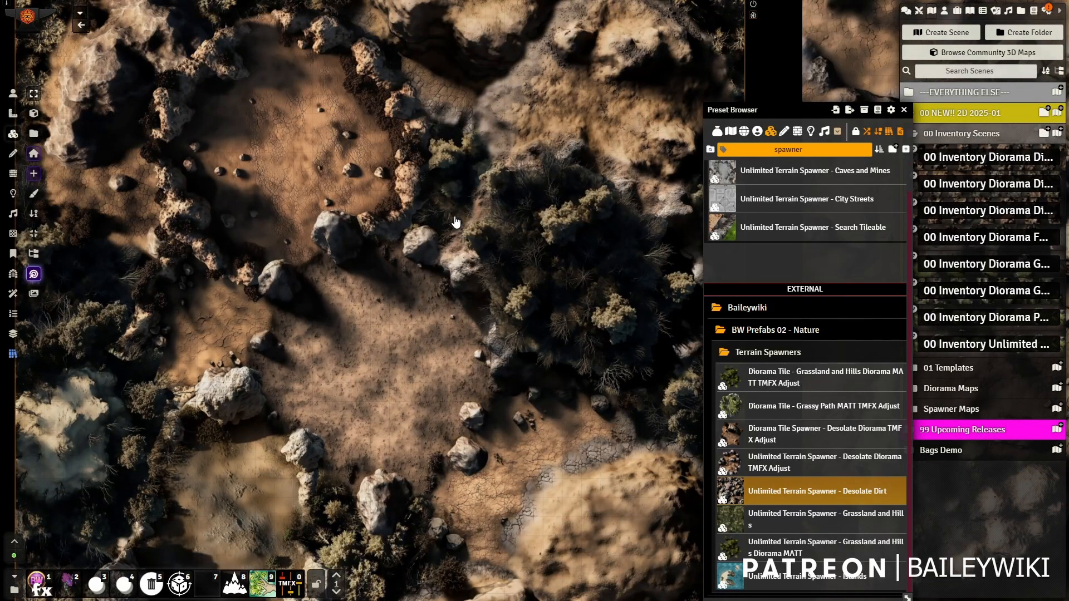
pyautogui.moveTo(262, 552); pyautogui.dragTo(318, 303)
pyautogui.scroll(-10, 393, 358)
pyautogui.moveTo(393, 401); pyautogui.dragTo(358, 275)
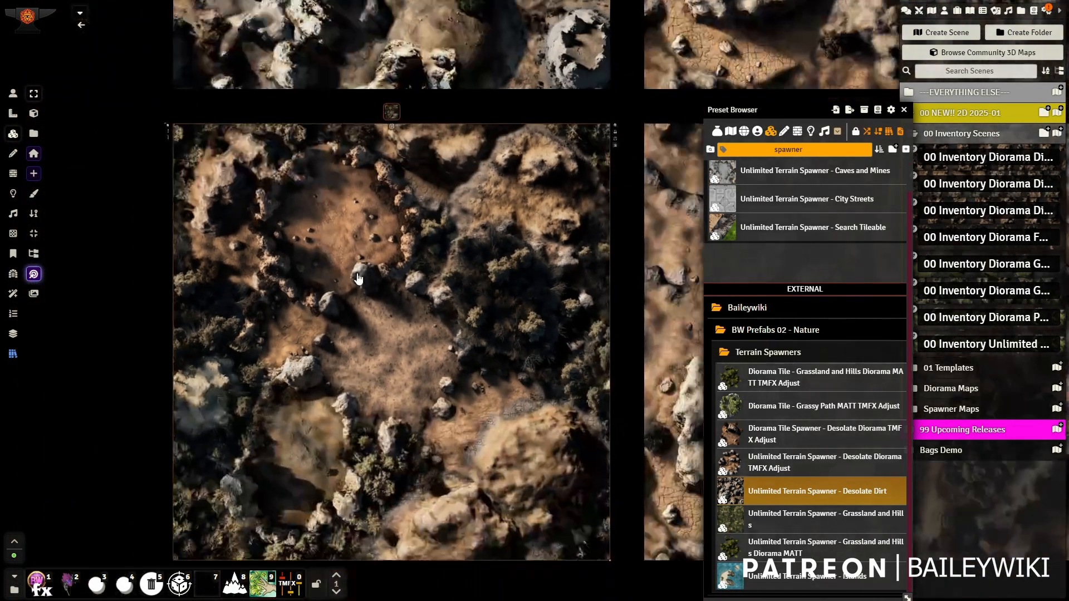
pyautogui.moveTo(373, 83); pyautogui.dragTo(251, 464)
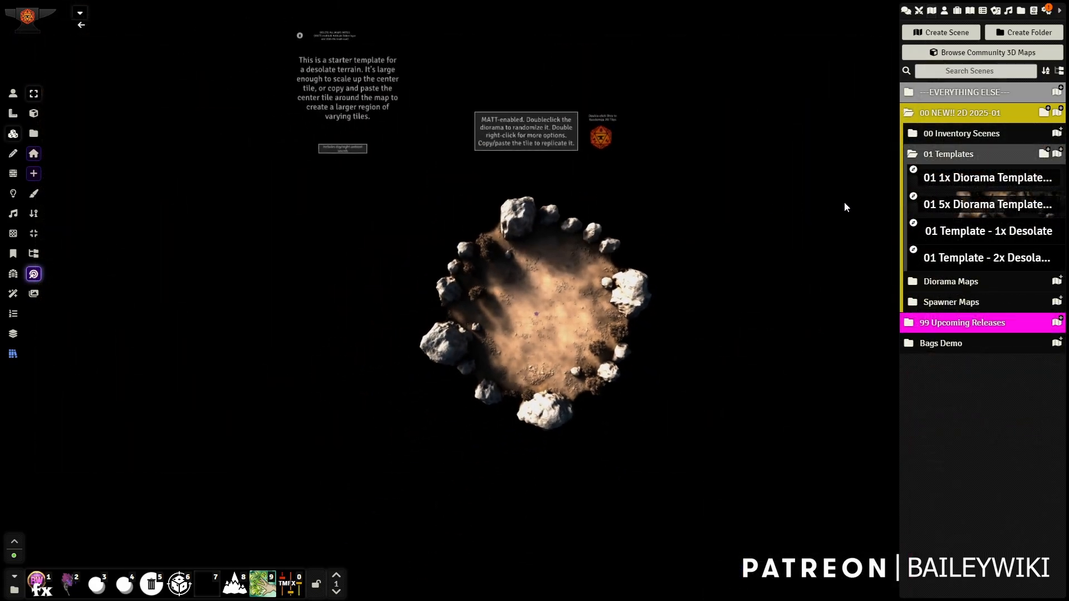
# Step: Randomize the center diorama in the 1x template scene, then bring up its cycling options and dismiss them unused
pyautogui.scroll(5, 592, 201)
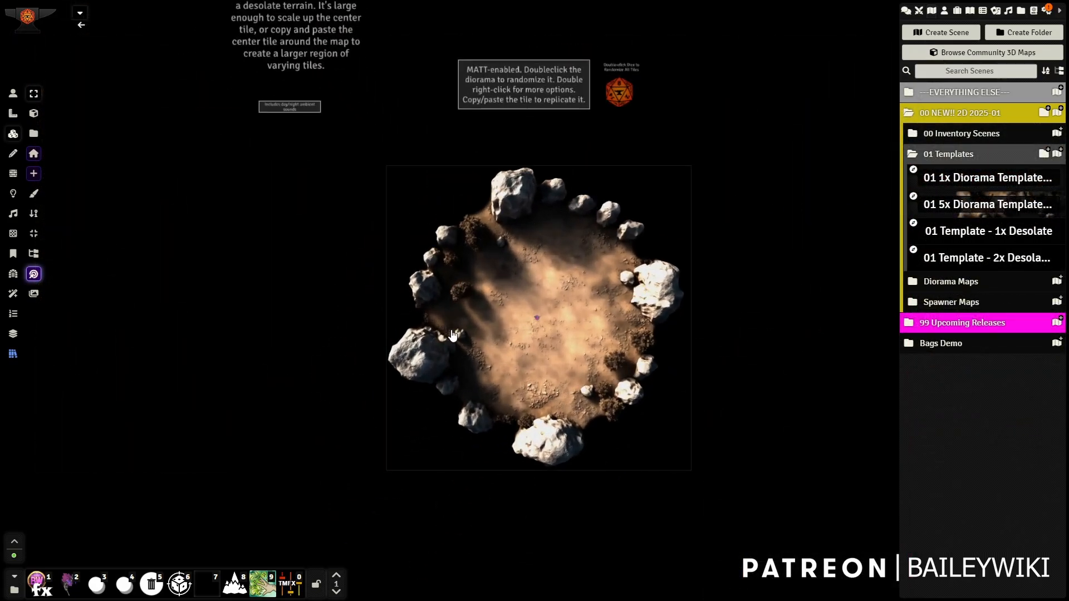
pyautogui.click(15, 95)
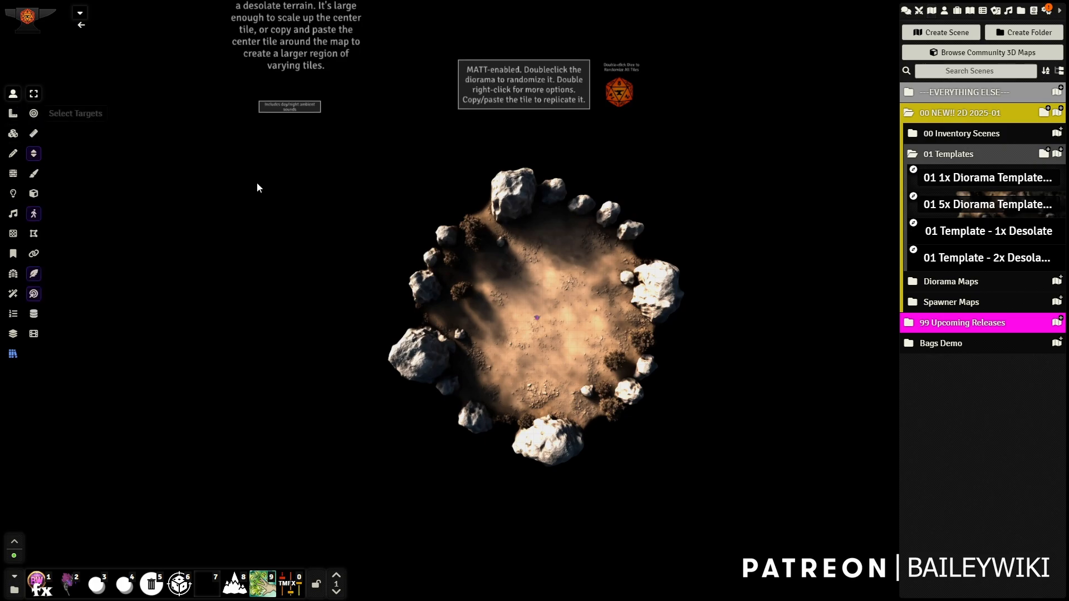
pyautogui.doubleClick(556, 283)
pyautogui.rightClick(550, 266)
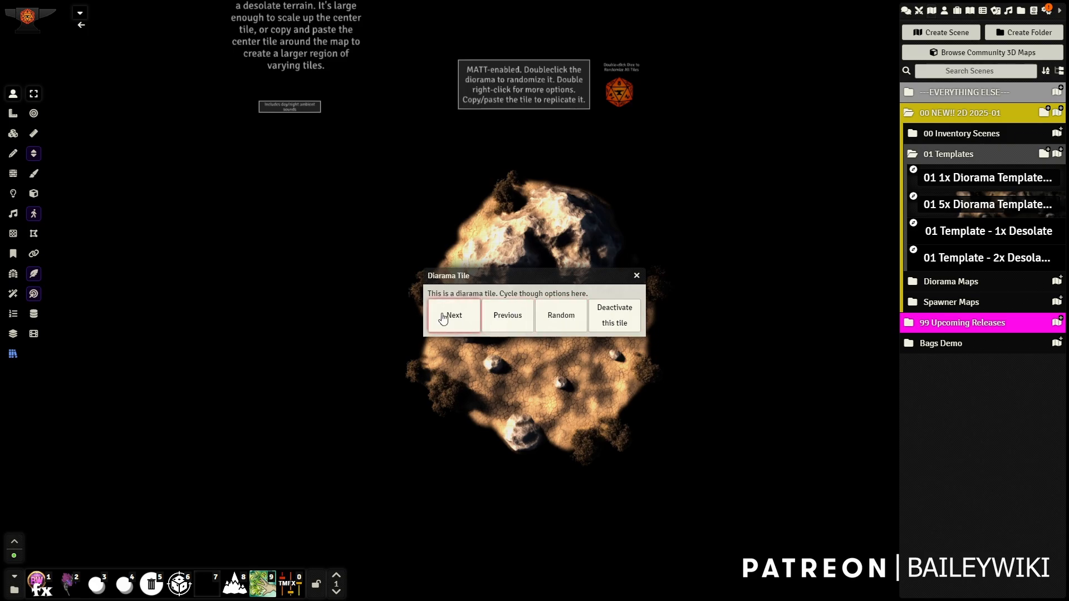
pyautogui.click(636, 277)
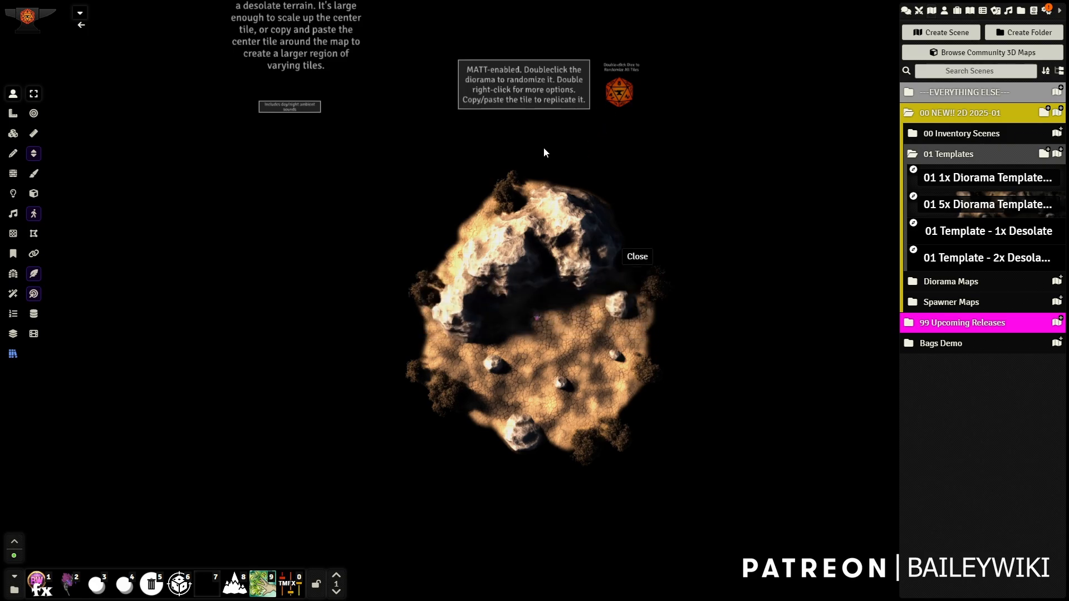
# Step: Randomize all tiles in the 1x template scene using the dice tile above the diorama
pyautogui.moveTo(483, 126); pyautogui.dragTo(432, 266)
pyautogui.scroll(9, 434, 266)
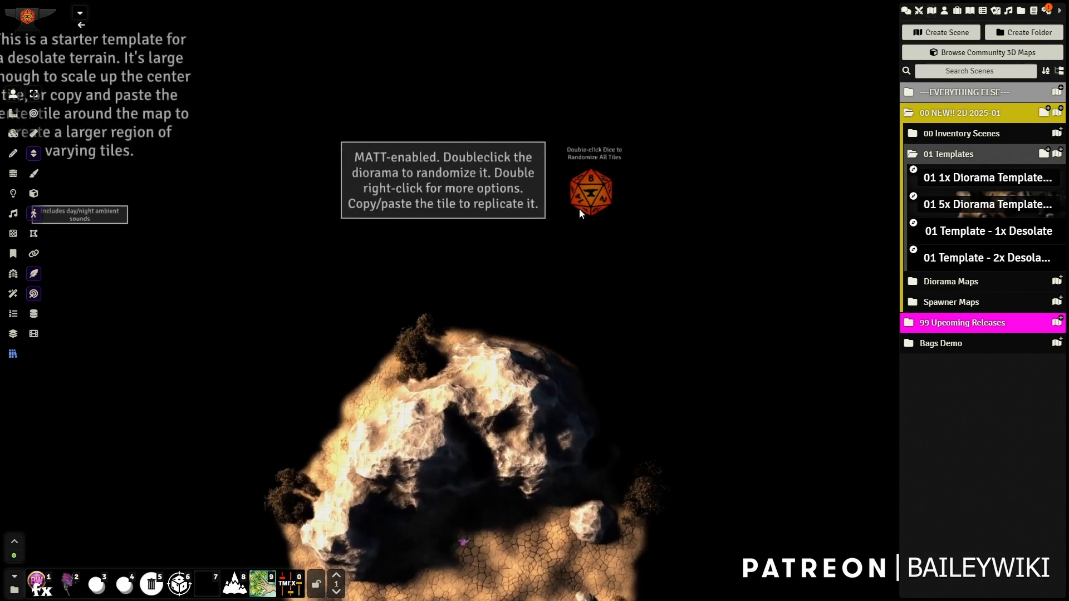
pyautogui.doubleClick(588, 189)
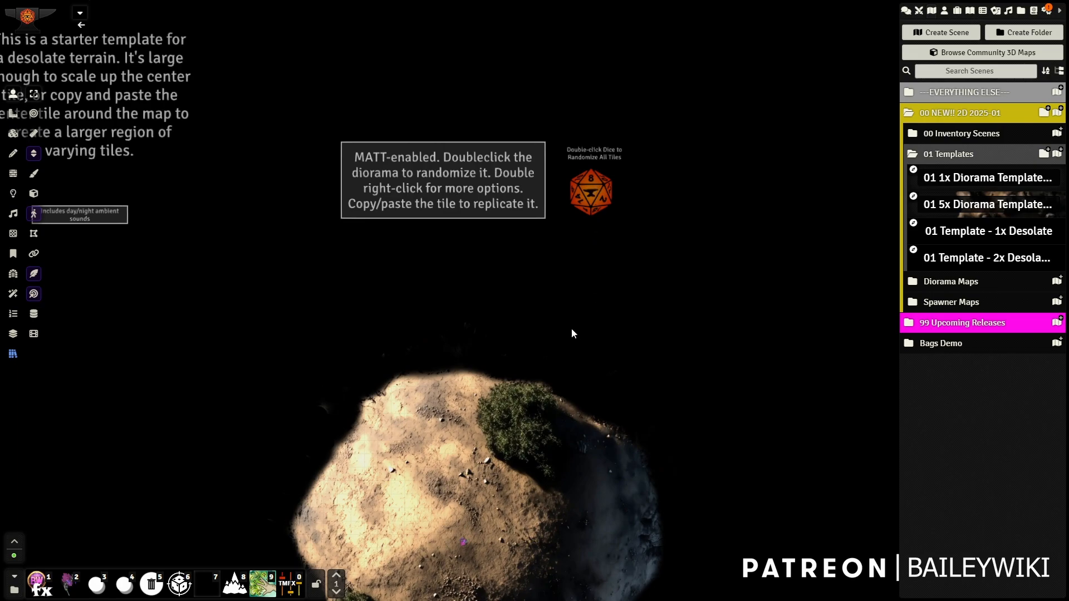
# Step: Duplicate the diorama tile so the copy overlaps the original's right side, and send the copy to the back
pyautogui.moveTo(466, 474); pyautogui.dragTo(462, 275)
pyautogui.click(13, 133)
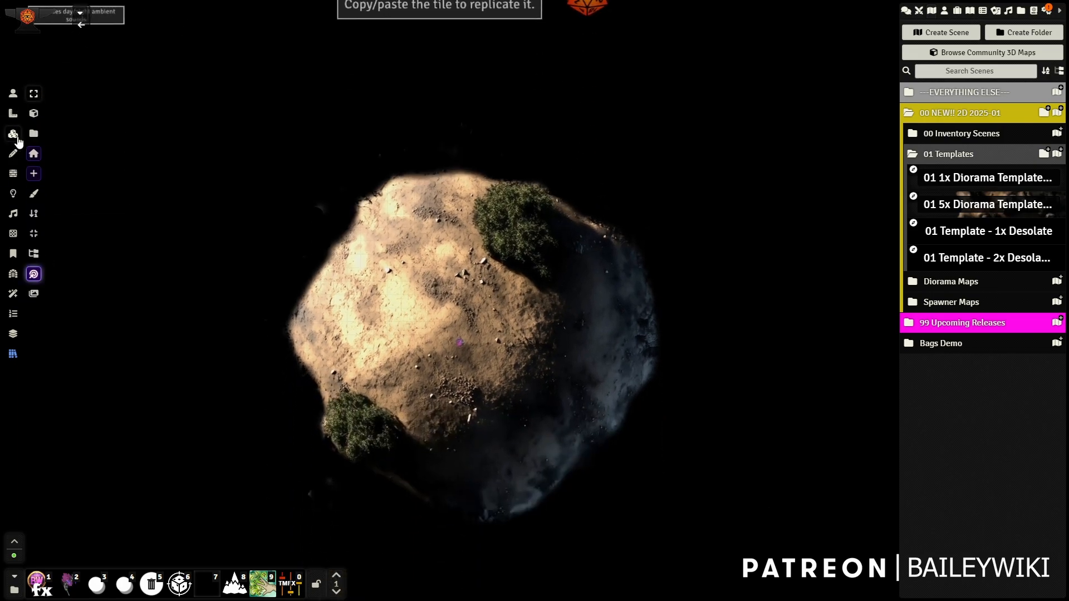
pyautogui.hotkey('ctrl', 'c')
pyautogui.hotkey('ctrl', 'v')
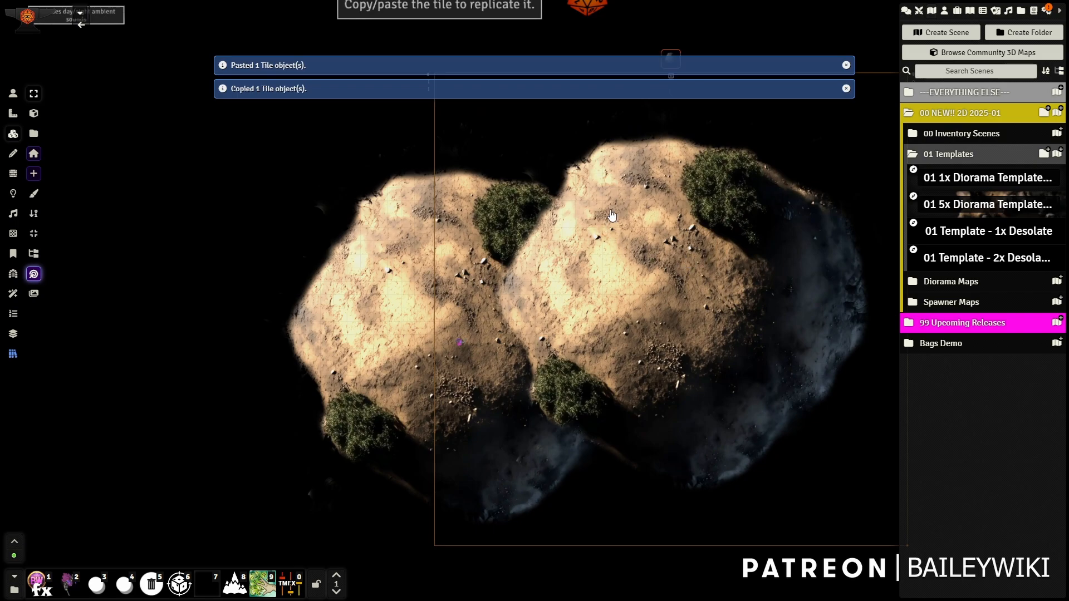
pyautogui.scroll(-2, 468, 163)
pyautogui.press('pagedown')
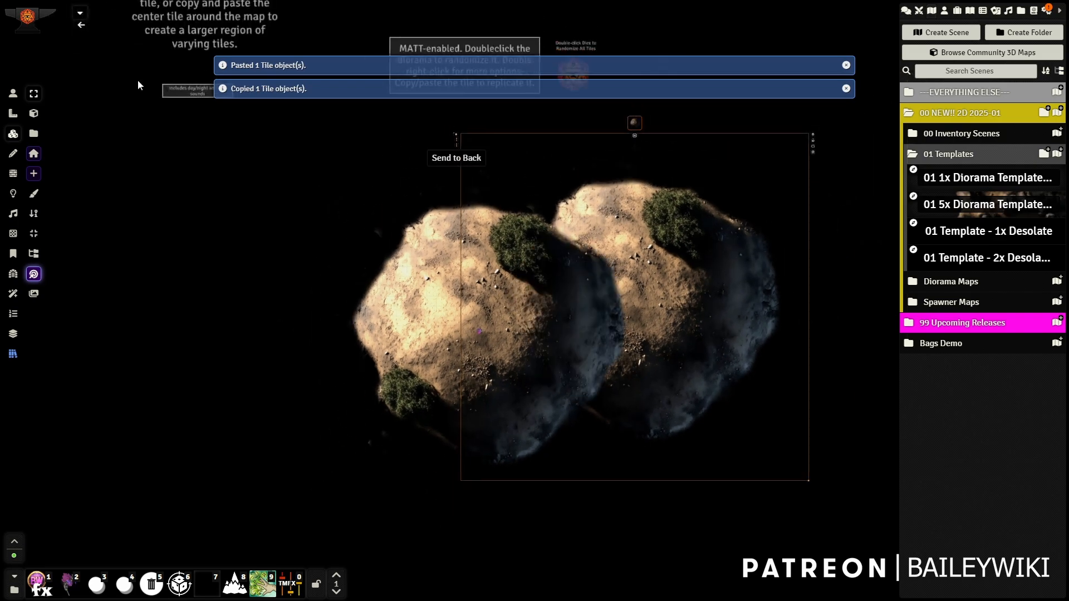
# Step: Randomize both overlapping diorama tiles together three times using the dice tile
pyautogui.click(13, 94)
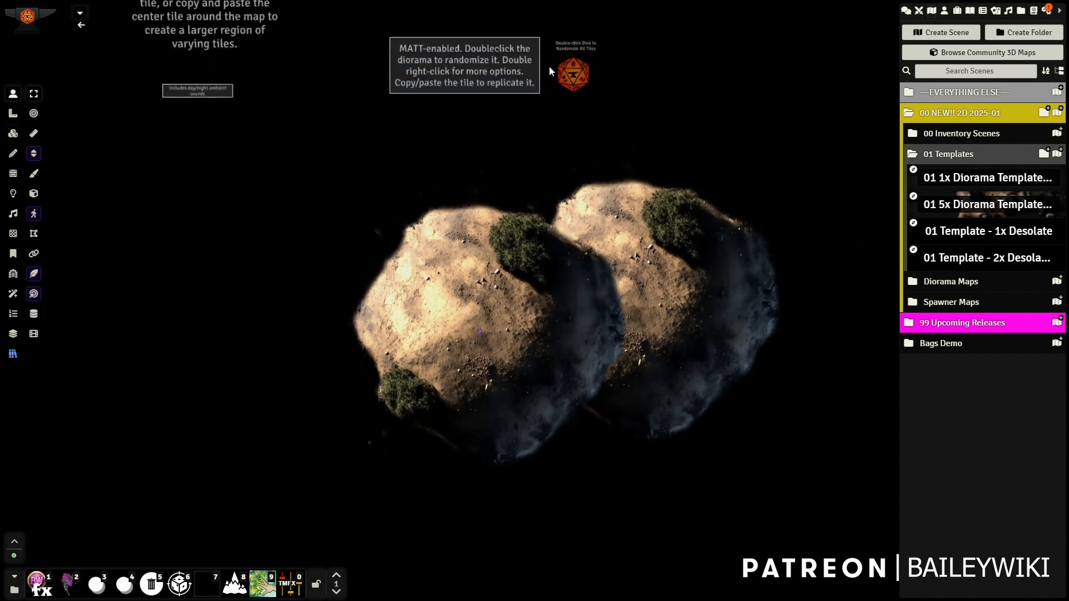
pyautogui.doubleClick(578, 78)
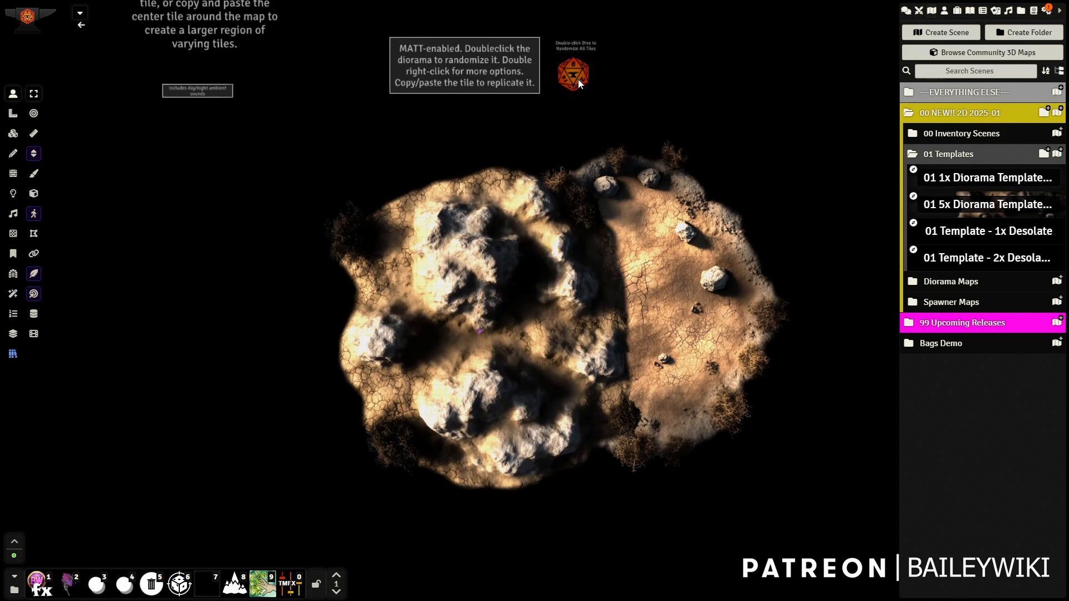
pyautogui.doubleClick(577, 79)
pyautogui.doubleClick(576, 82)
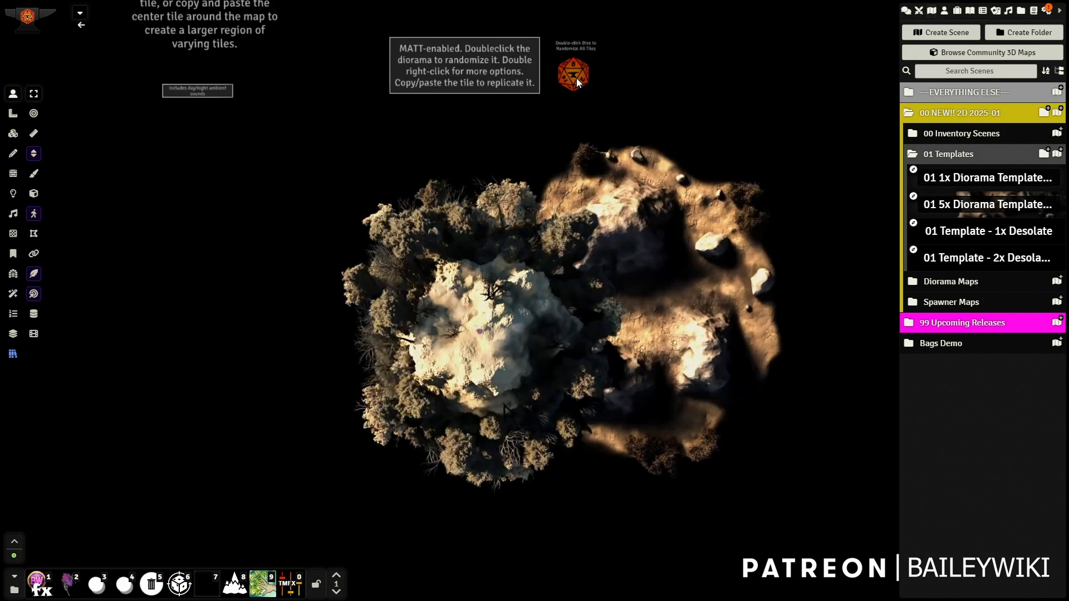
# Step: Randomize the right diorama tile on its own, then the left one until it shows a rock-ringed clearing
pyautogui.doubleClick(753, 219)
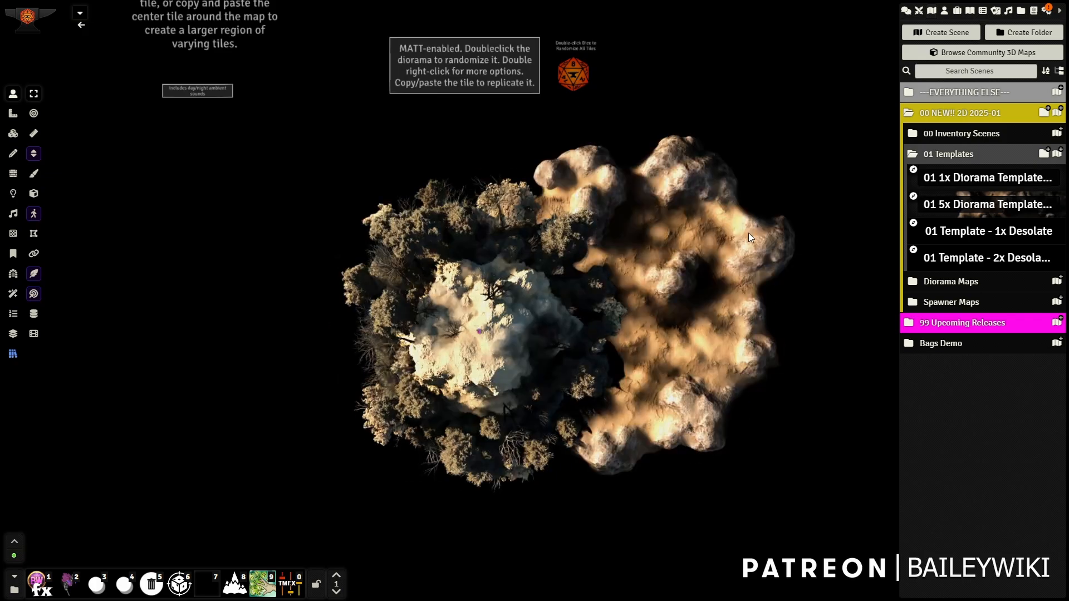
pyautogui.doubleClick(374, 259)
pyautogui.doubleClick(385, 379)
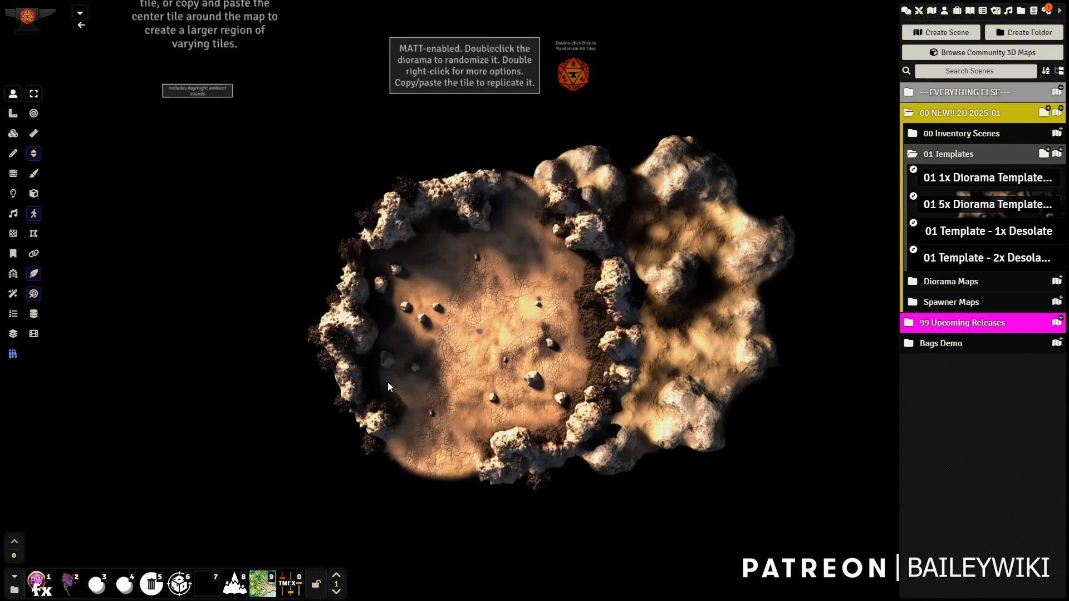
pyautogui.scroll(3, 437, 349)
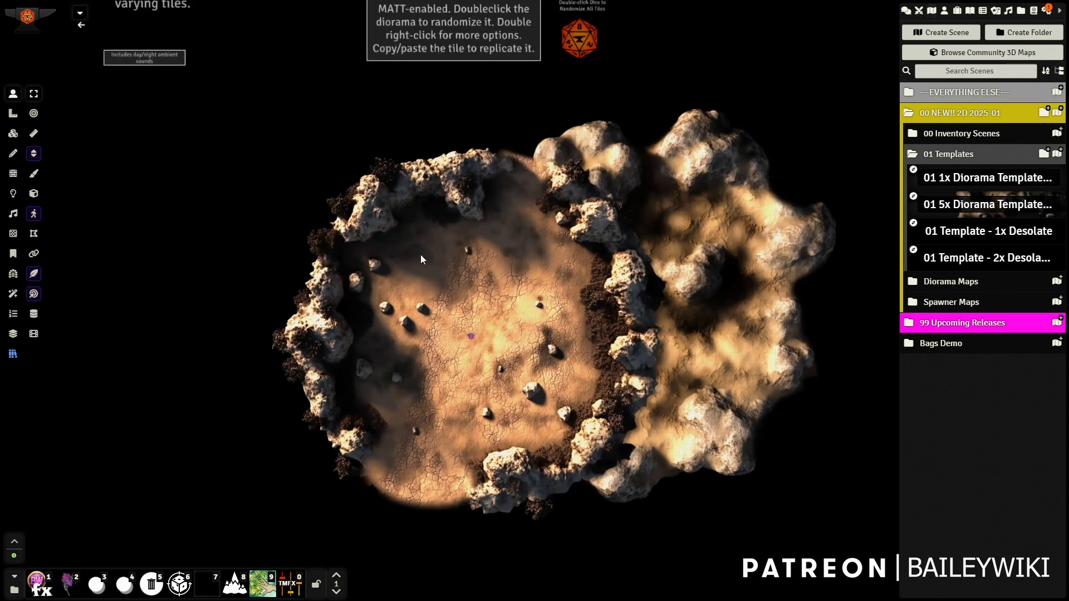
pyautogui.scroll(-6, 412, 250)
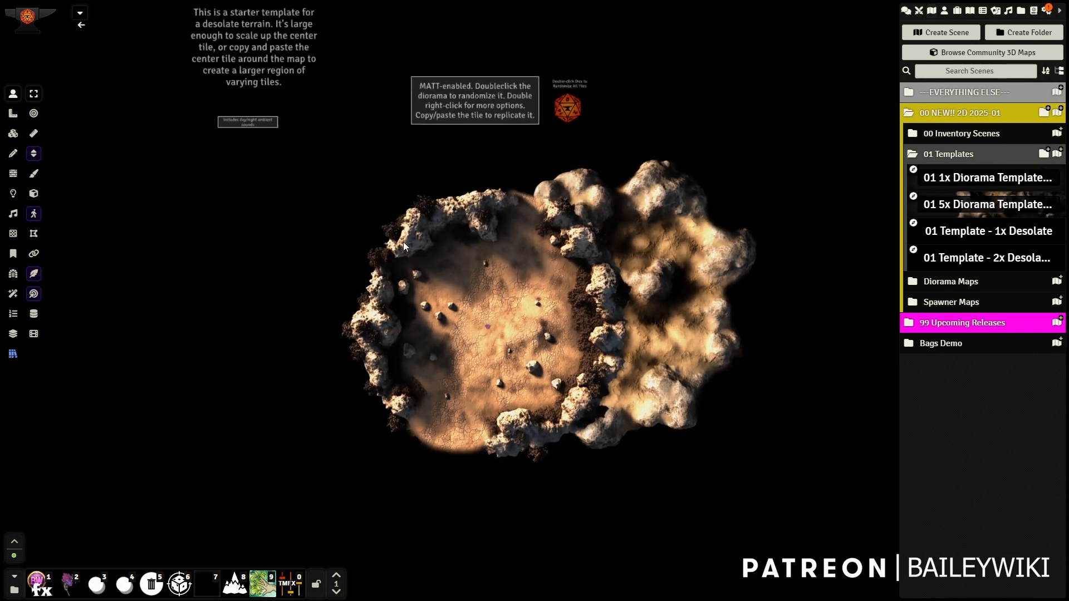
# Step: Delete the duplicated diorama tile behind the rock-ringed clearing
pyautogui.click(13, 133)
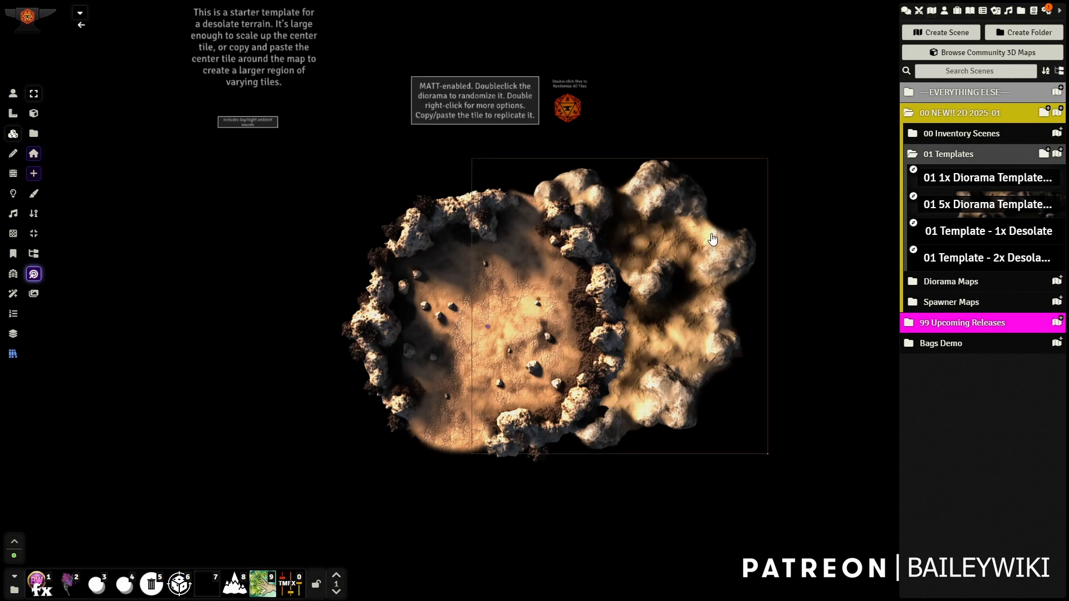
pyautogui.press('Delete')
pyautogui.scroll(3, 408, 275)
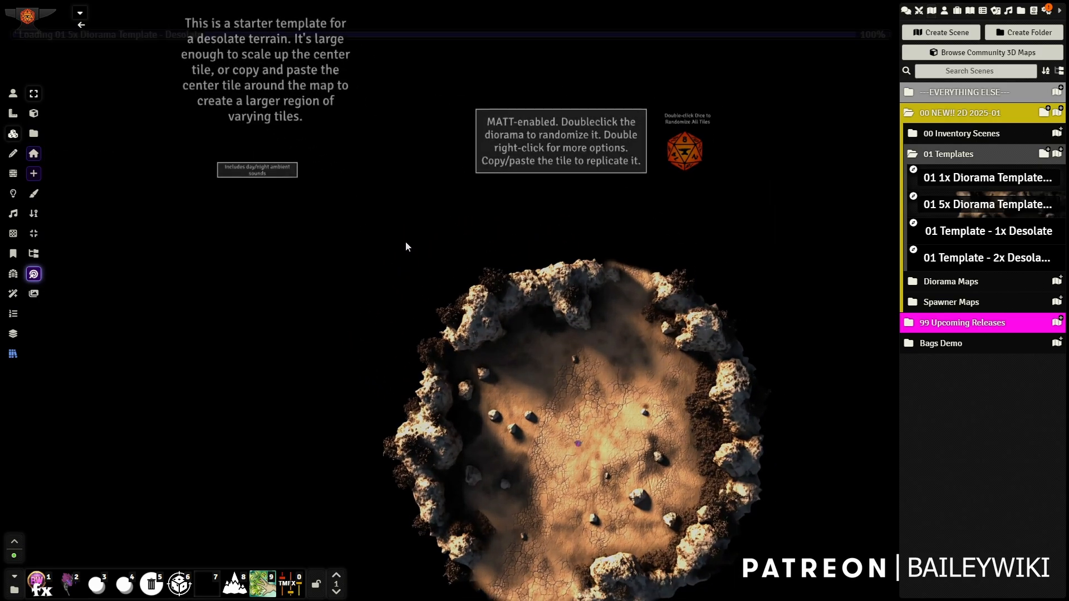
# Step: Open the 01 5x Diorama Template scene and bring its five arranged regions into view
pyautogui.click(956, 210)
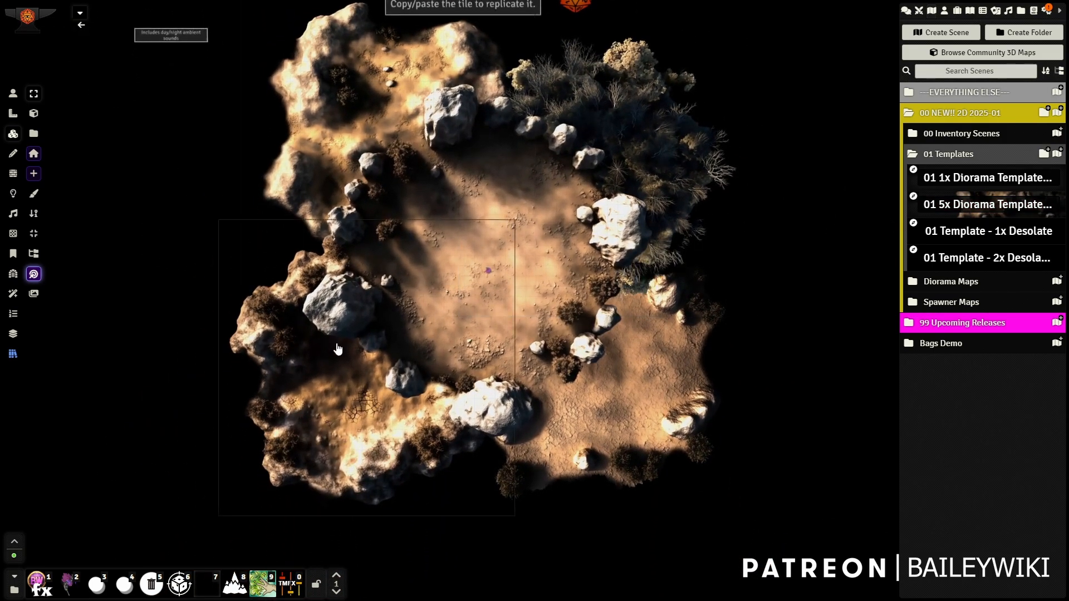
pyautogui.click(948, 188)
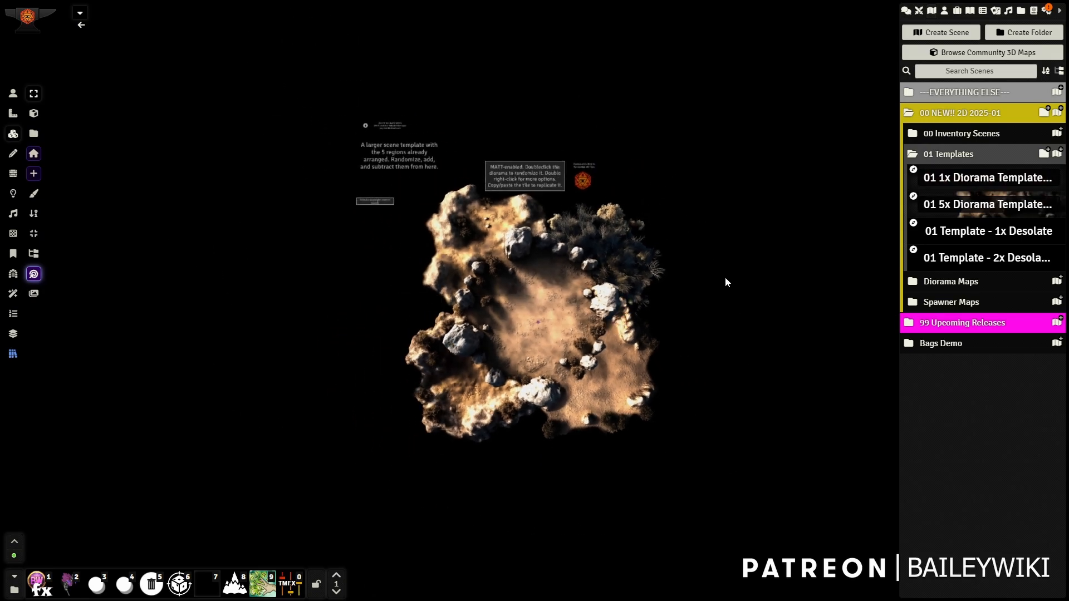
pyautogui.scroll(3, 372, 353)
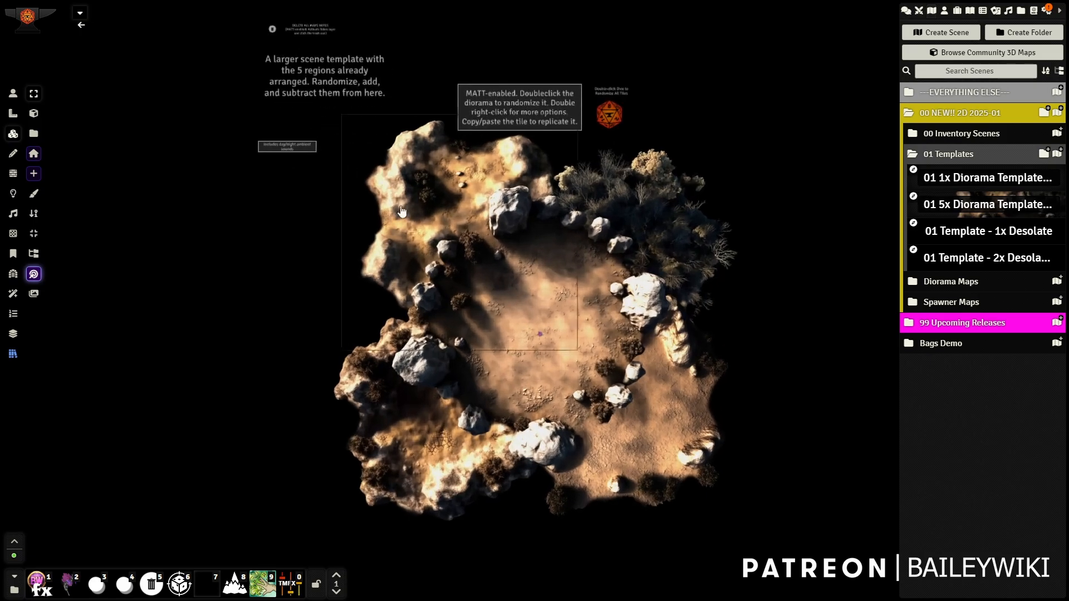
pyautogui.scroll(3, 787, 242)
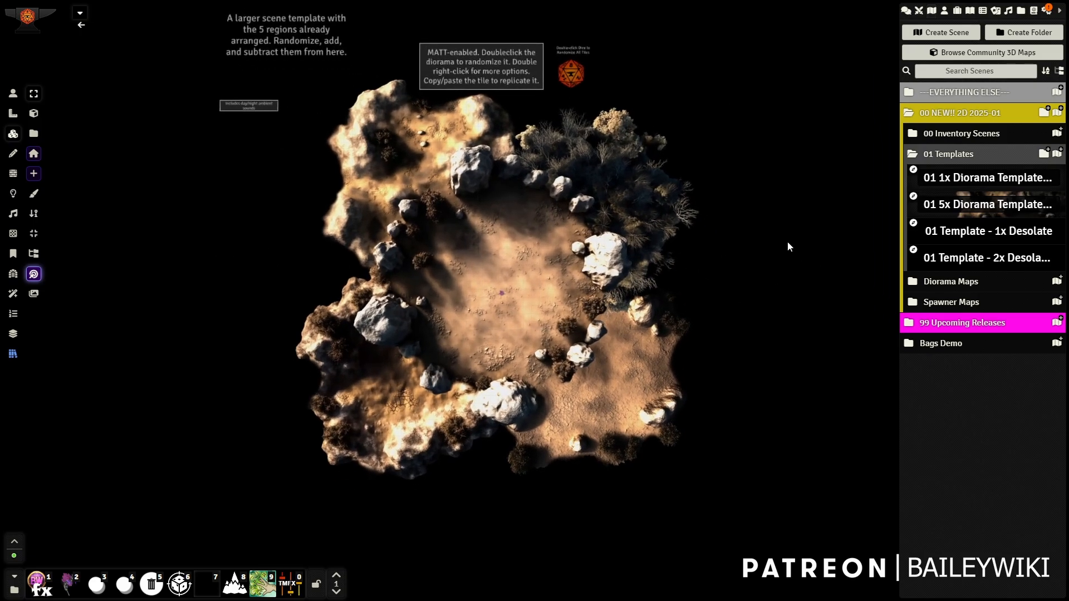
# Step: Select all five diorama tiles of the 5x template together and try copying and pasting them
pyautogui.scroll(-3, 770, 232)
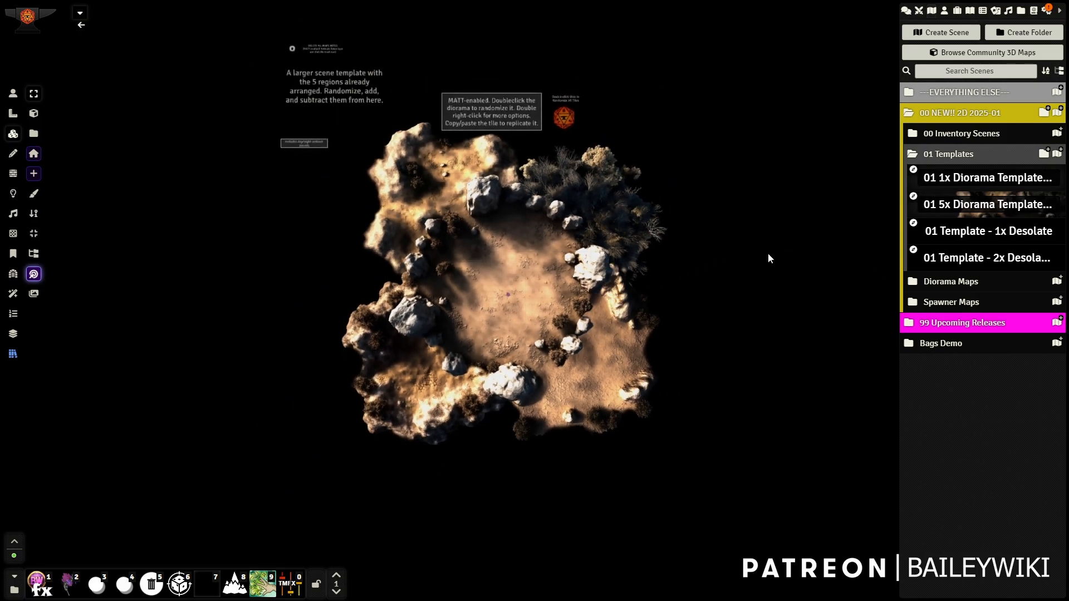
pyautogui.scroll(-1, 769, 255)
pyautogui.scroll(4, 790, 308)
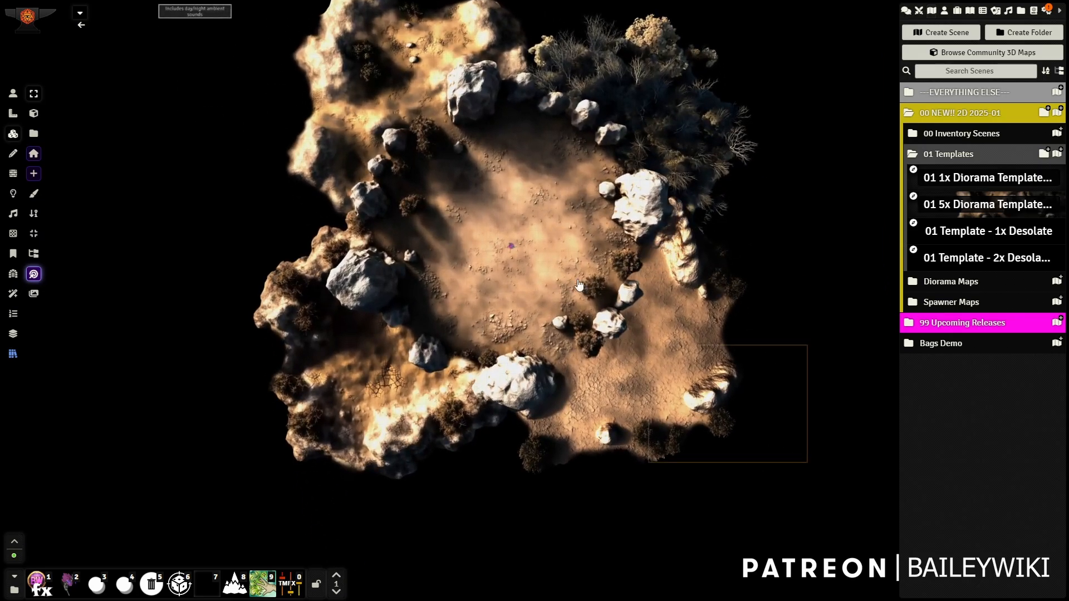
pyautogui.moveTo(580, 285); pyautogui.dragTo(292, 42)
pyautogui.hotkey('ctrl', 'c')
pyautogui.hotkey('ctrl', 'v')
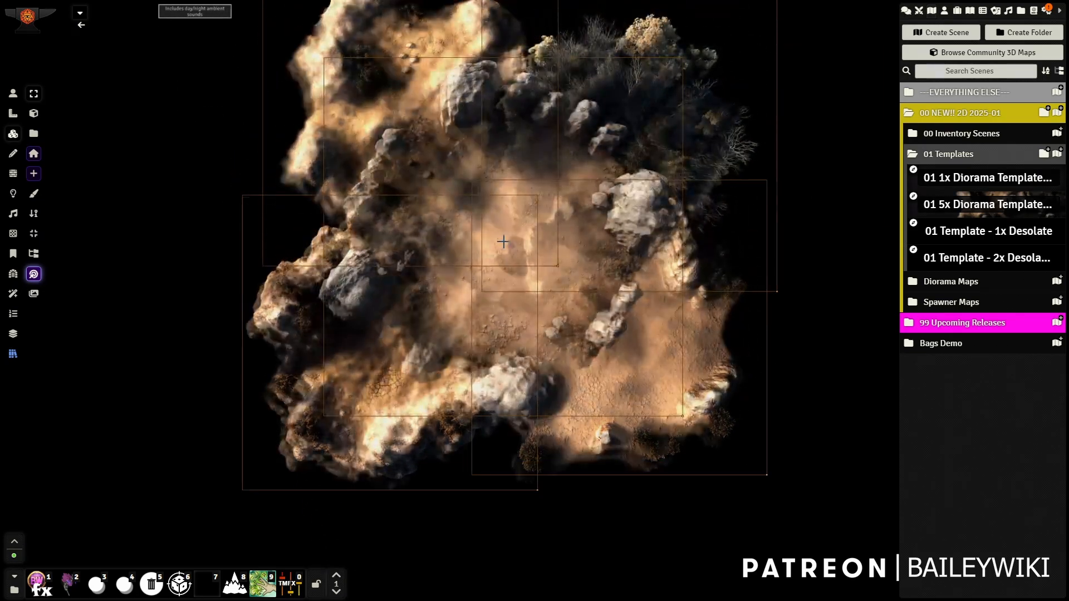
pyautogui.click(504, 240)
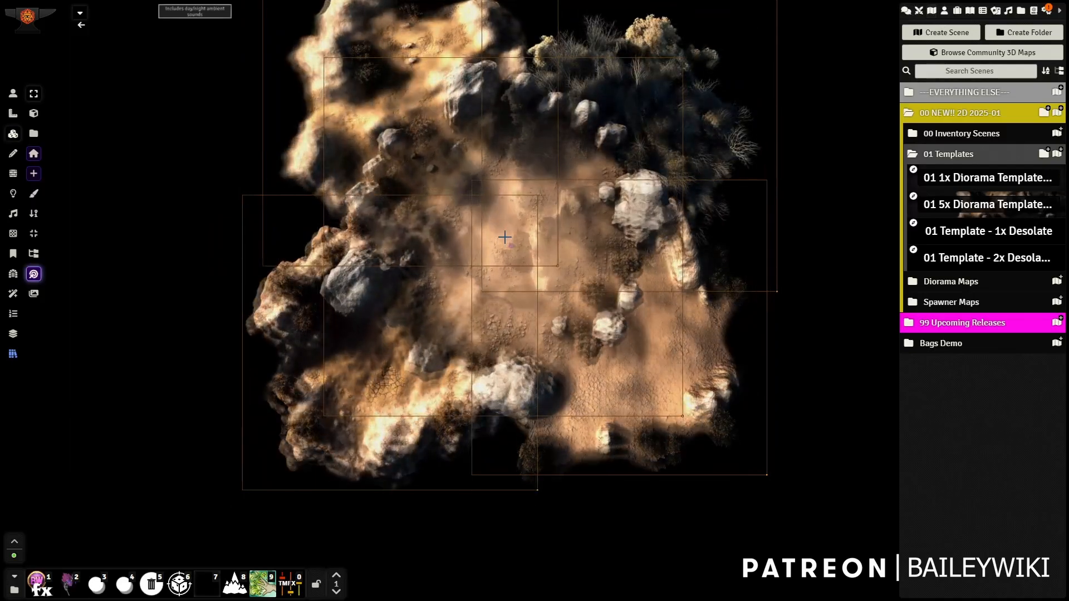
# Step: Trigger the MATT-enabled deletion of all map notes from the token layer and decline the deletion
pyautogui.click(13, 93)
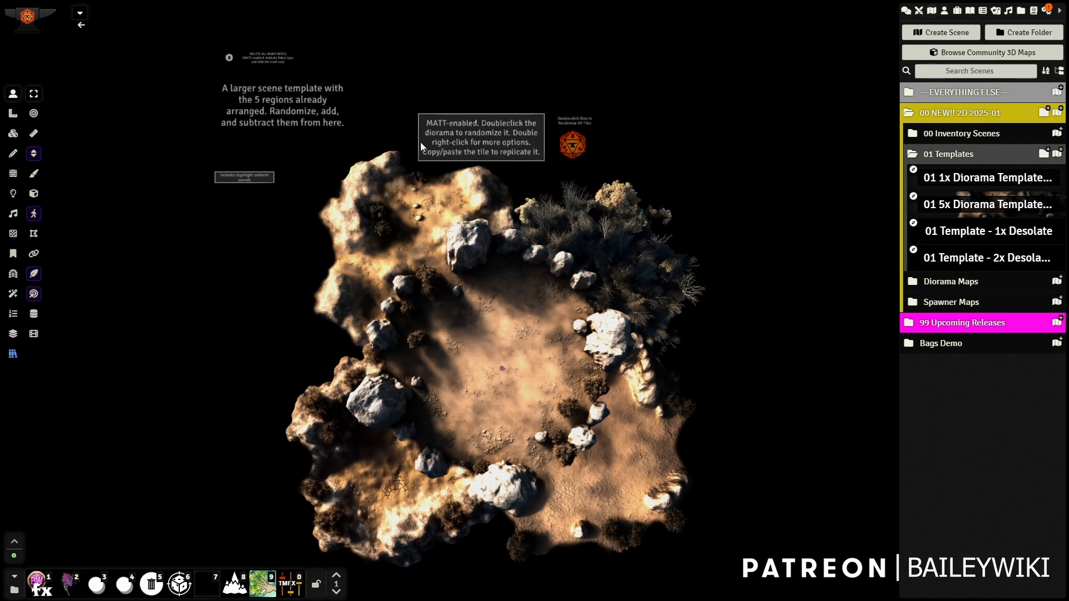
pyautogui.click(13, 134)
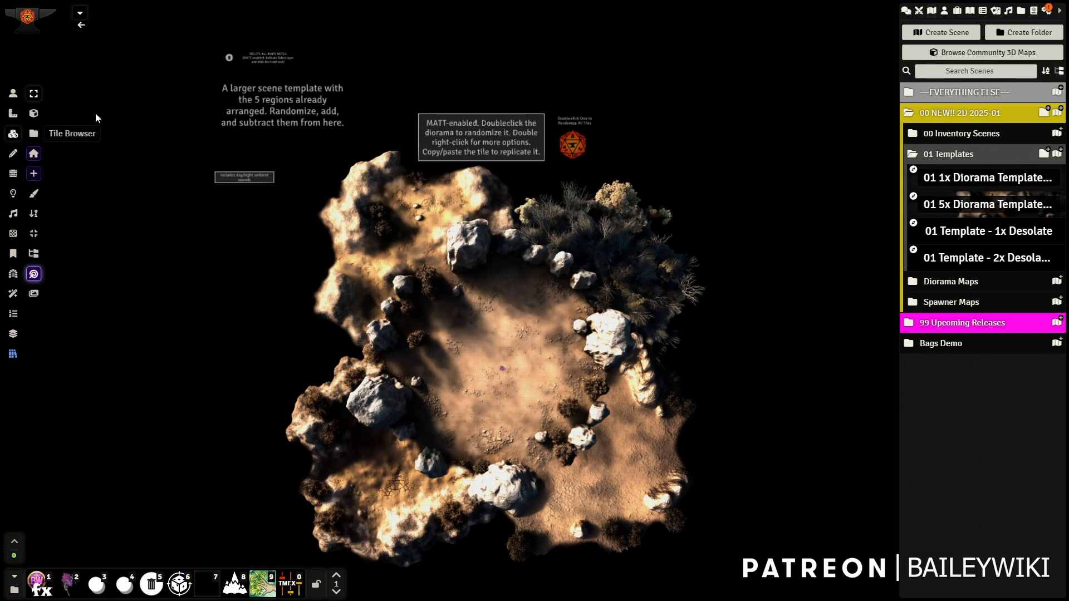
pyautogui.click(12, 93)
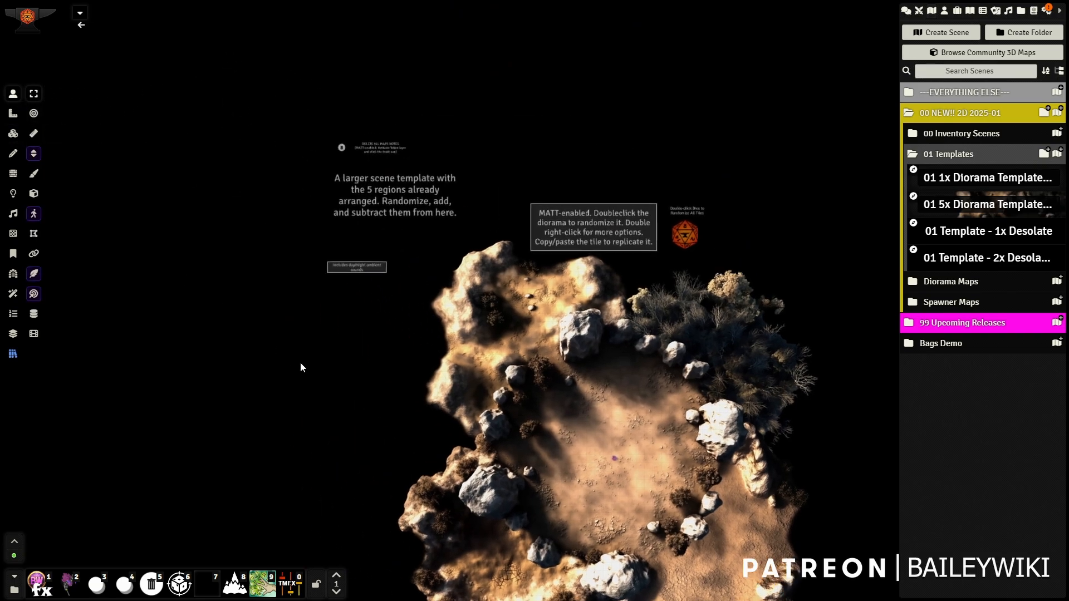
pyautogui.scroll(5, 302, 188)
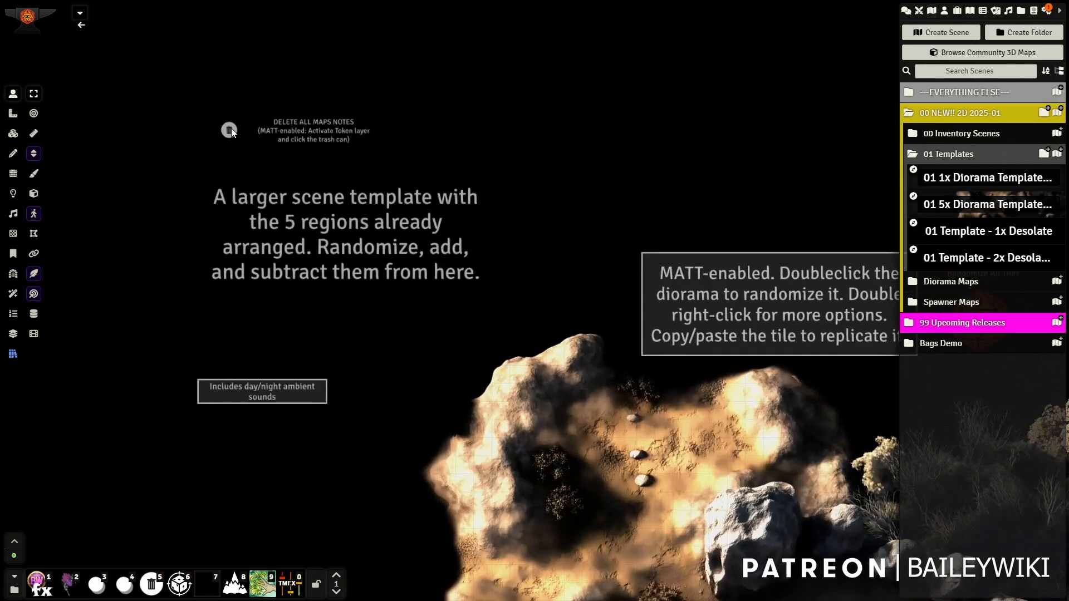
pyautogui.click(232, 134)
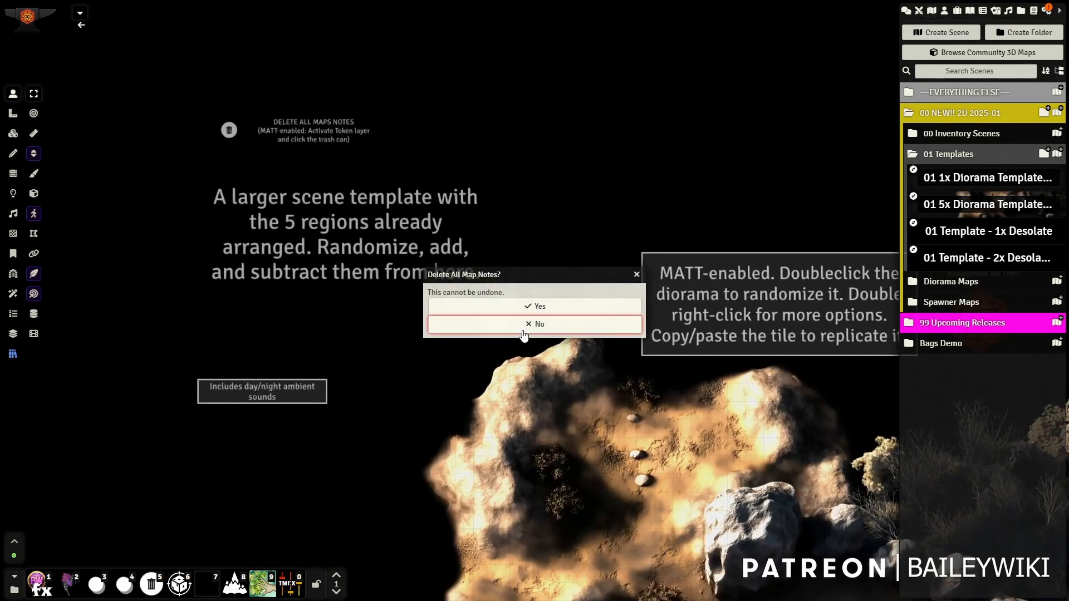
pyautogui.click(584, 325)
pyautogui.scroll(-3, 670, 389)
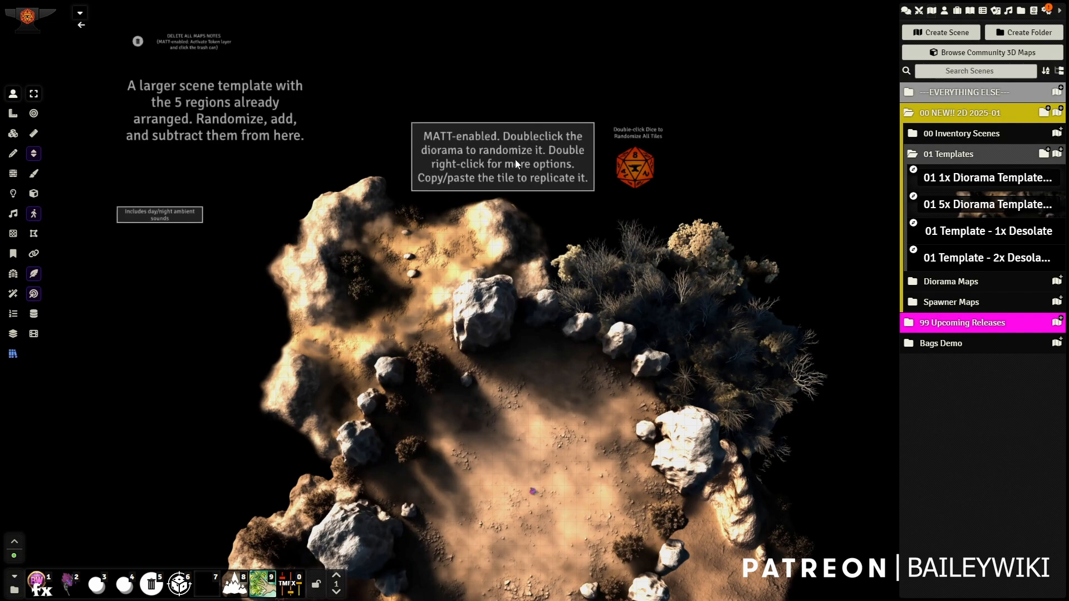
# Step: Open the 01 Template - 1x Desolate scene and randomize the unlimited terrain tile's position from the token layer
pyautogui.click(12, 134)
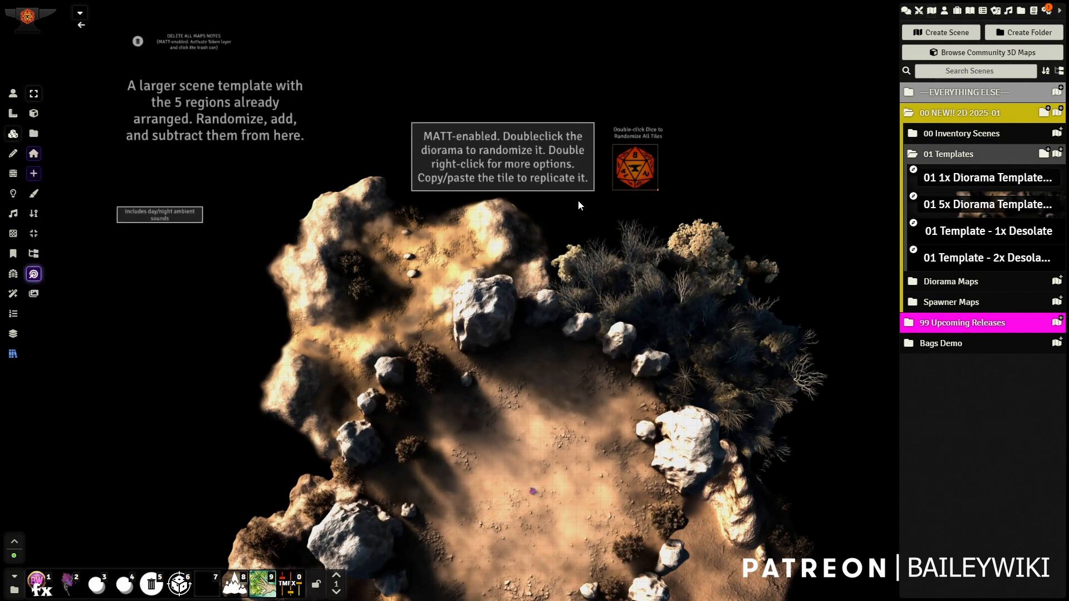
pyautogui.scroll(-2, 578, 199)
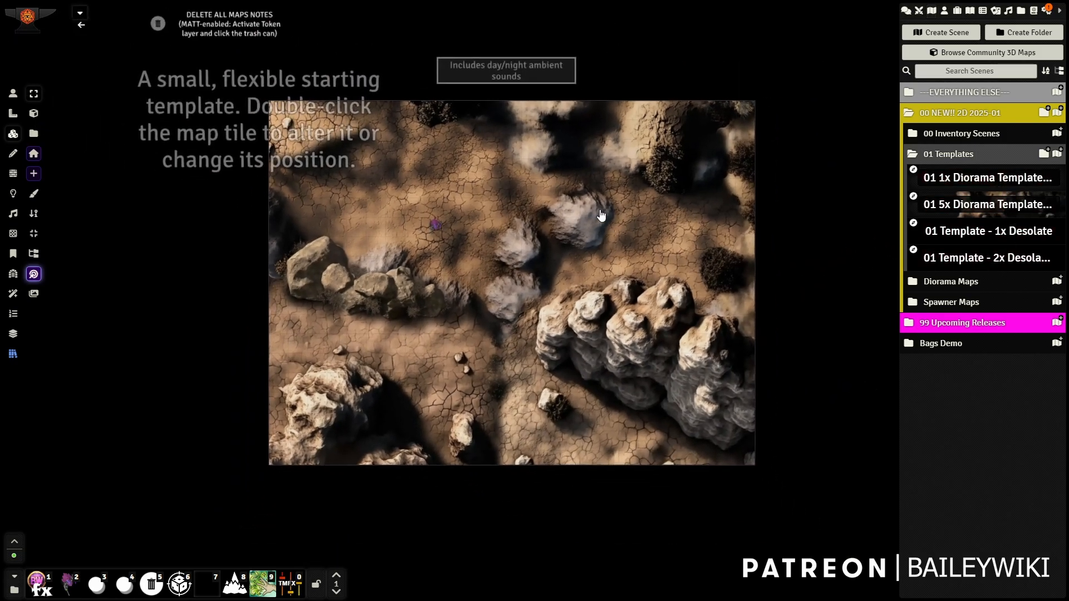
pyautogui.click(12, 93)
pyautogui.doubleClick(617, 288)
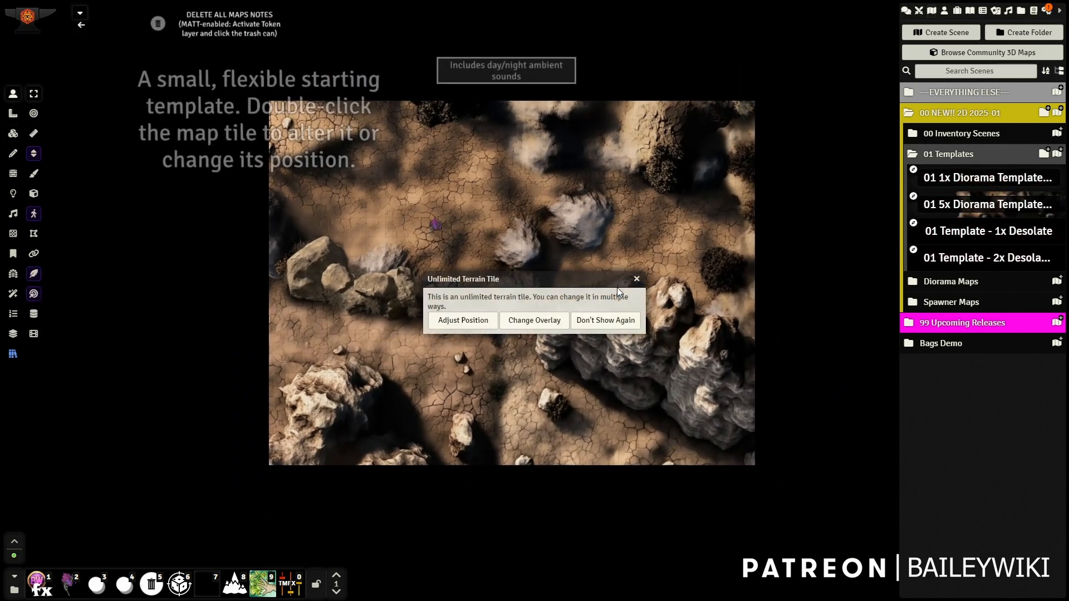
pyautogui.click(462, 320)
pyautogui.moveTo(521, 248); pyautogui.dragTo(920, 65)
pyautogui.scroll(6, 606, 279)
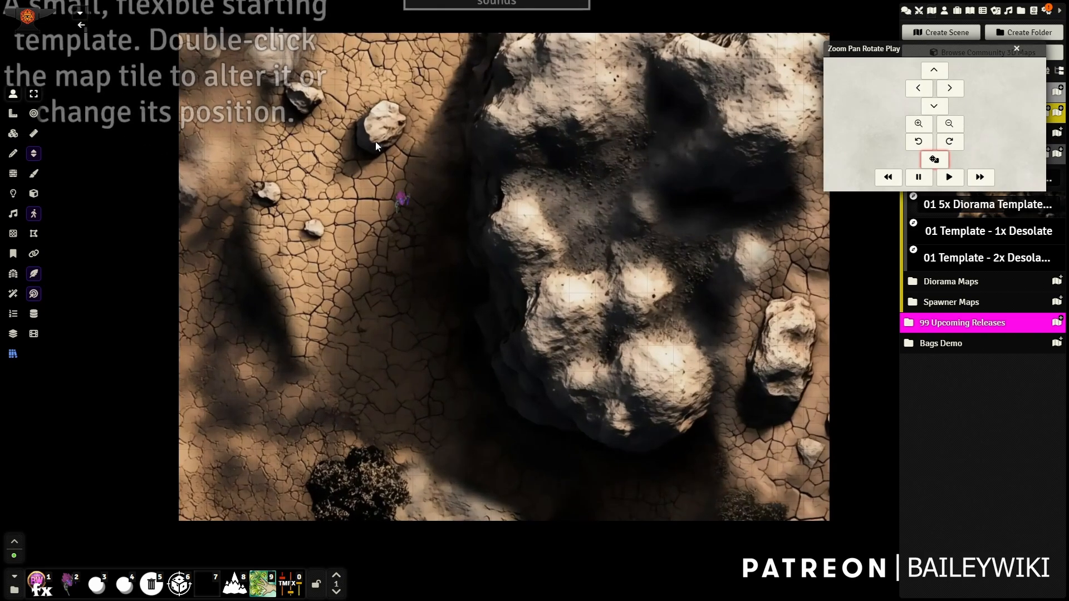
pyautogui.click(934, 160)
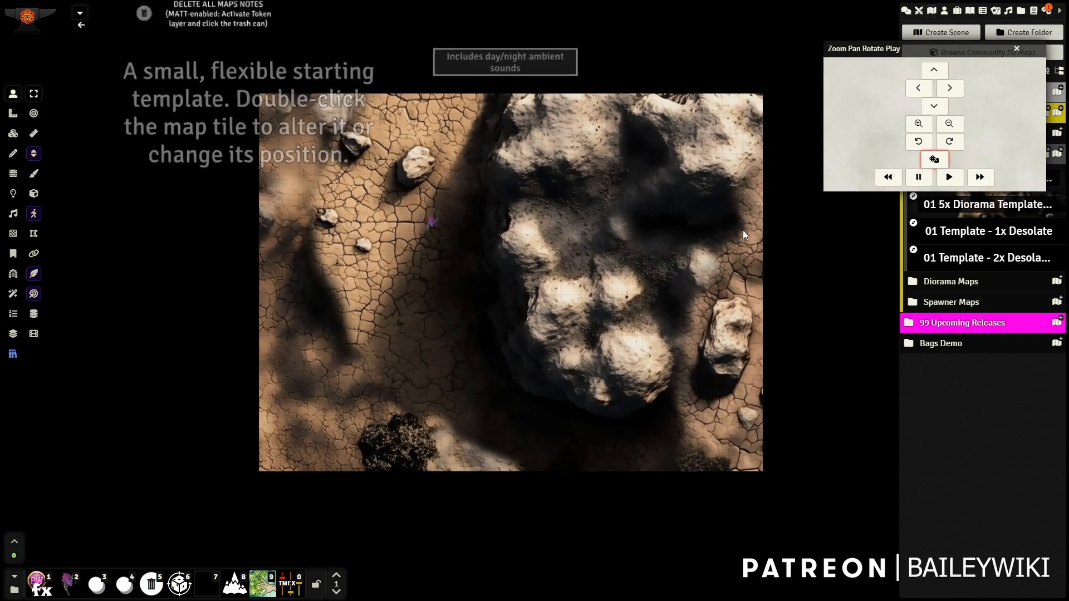
pyautogui.click(1017, 48)
# Step: Browse the desolate-dirt overlay images for the unlimited terrain tile and leave the overlay selection without choosing a file
pyautogui.doubleClick(544, 258)
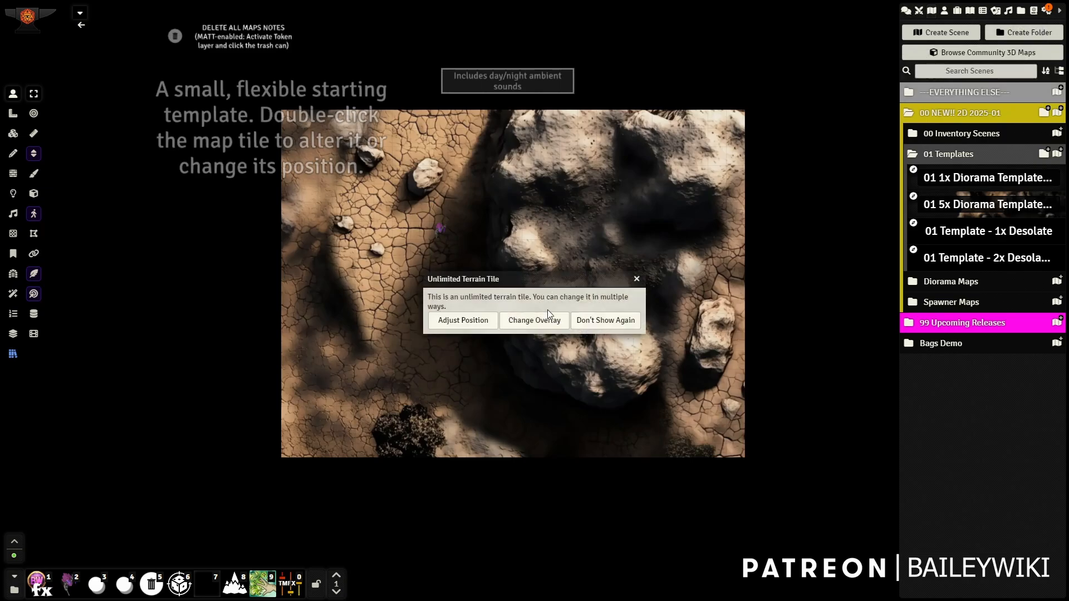
pyautogui.click(535, 318)
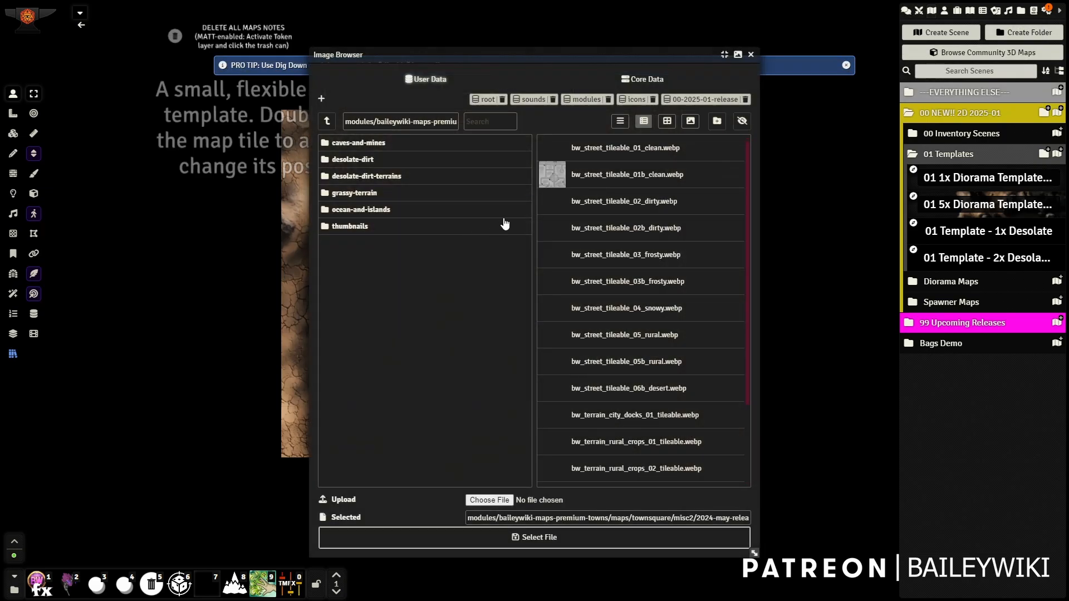
pyautogui.click(353, 163)
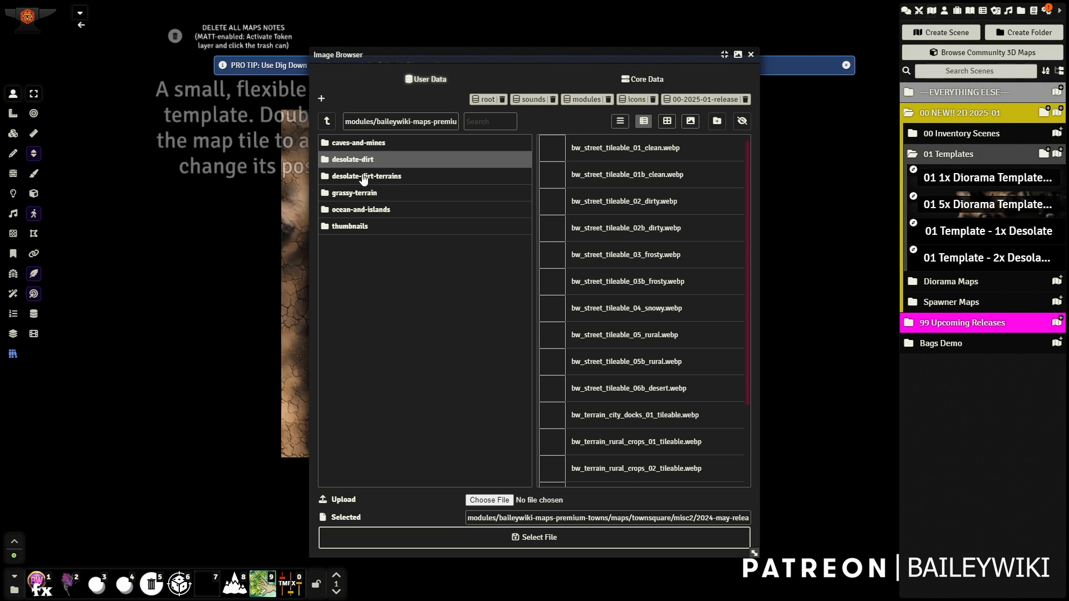
pyautogui.click(364, 178)
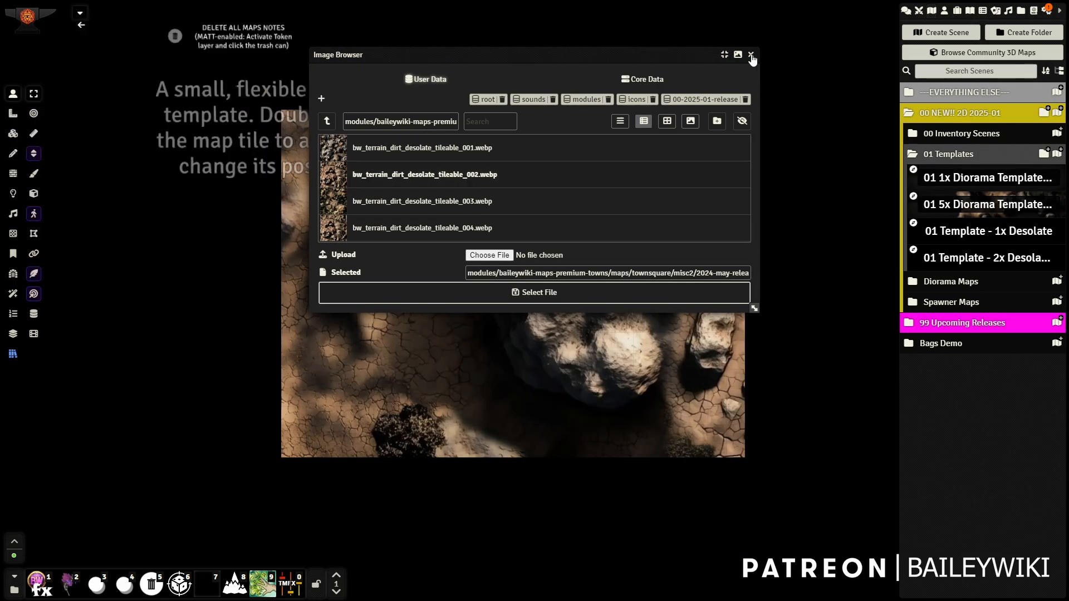
pyautogui.click(751, 56)
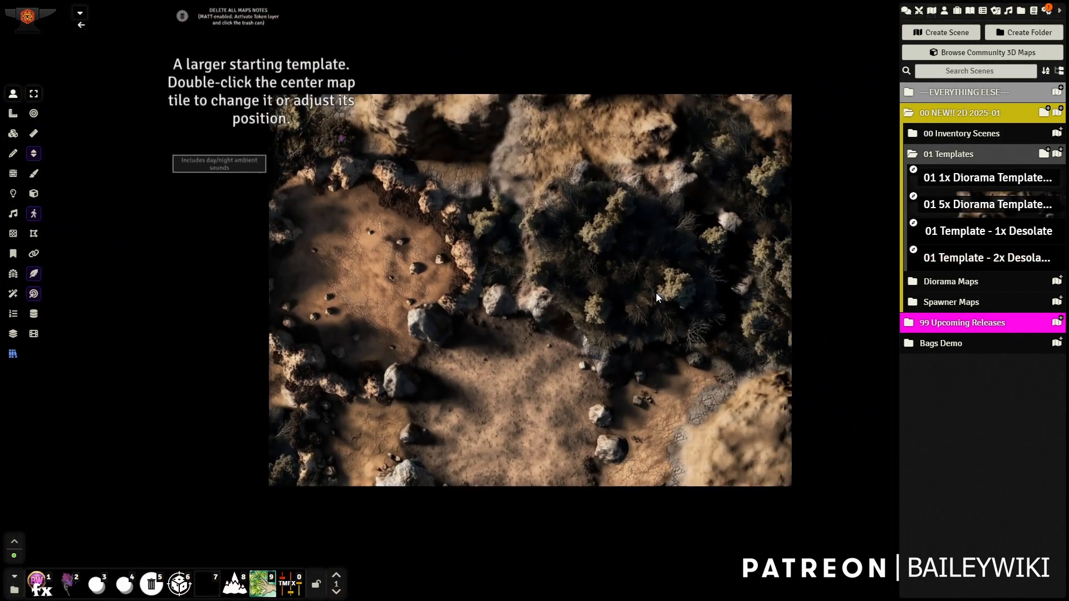
# Step: Examine the larger 2x Desolate template scene, including its notes and the terrain around its center map tile
pyautogui.moveTo(653, 296); pyautogui.dragTo(638, 233)
pyautogui.scroll(7, 534, 295)
pyautogui.moveTo(486, 223); pyautogui.dragTo(492, 368)
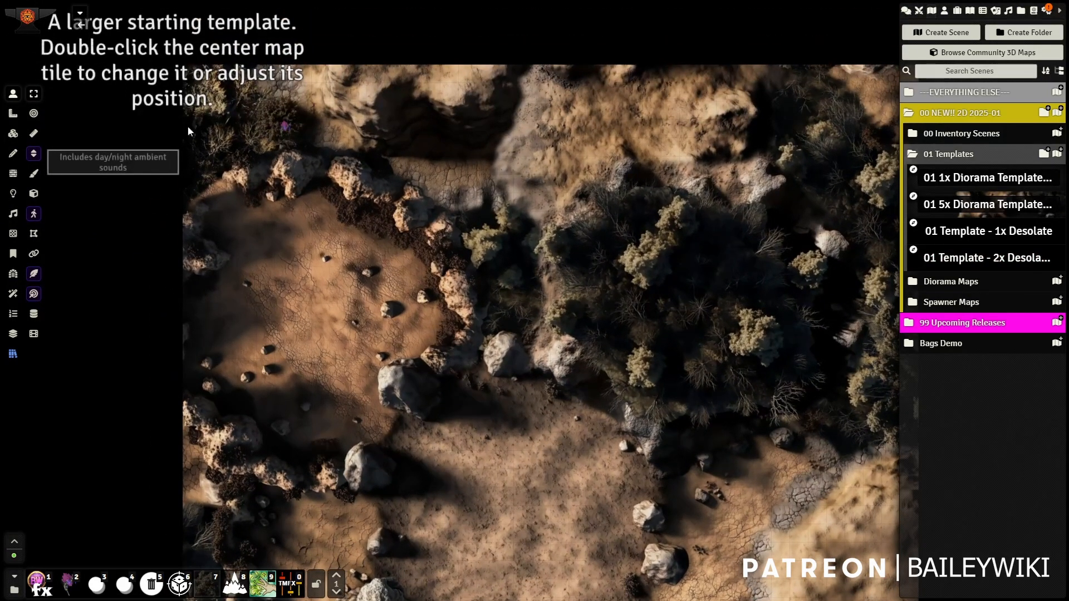
pyautogui.scroll(-3, 451, 78)
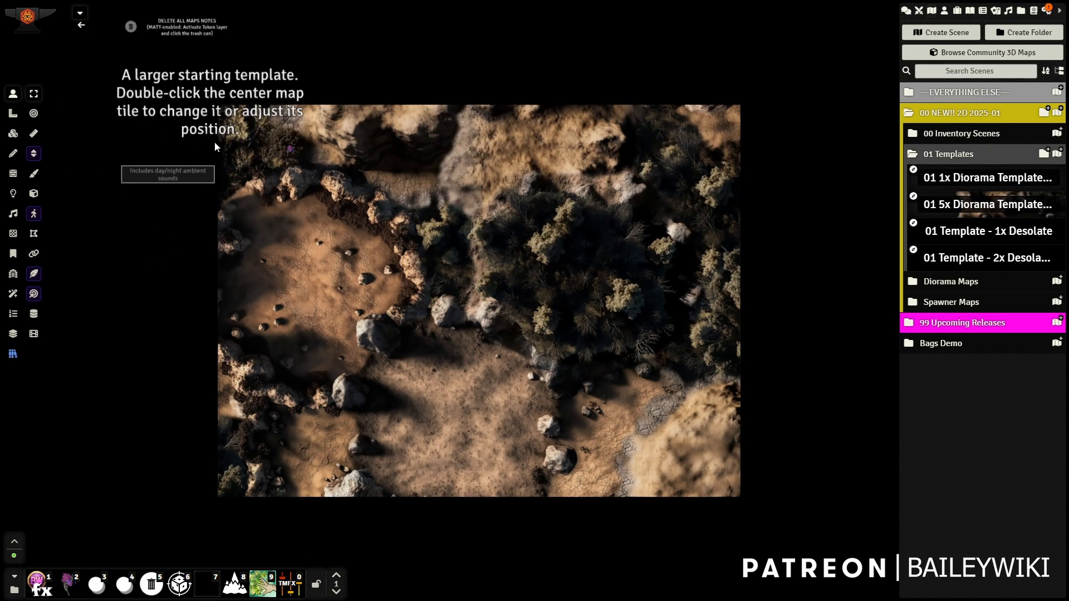
# Step: Examine the Diorama 01 chasm crossing, including its bridge, desaturated canyon tiles and effect notes
pyautogui.scroll(5, 383, 309)
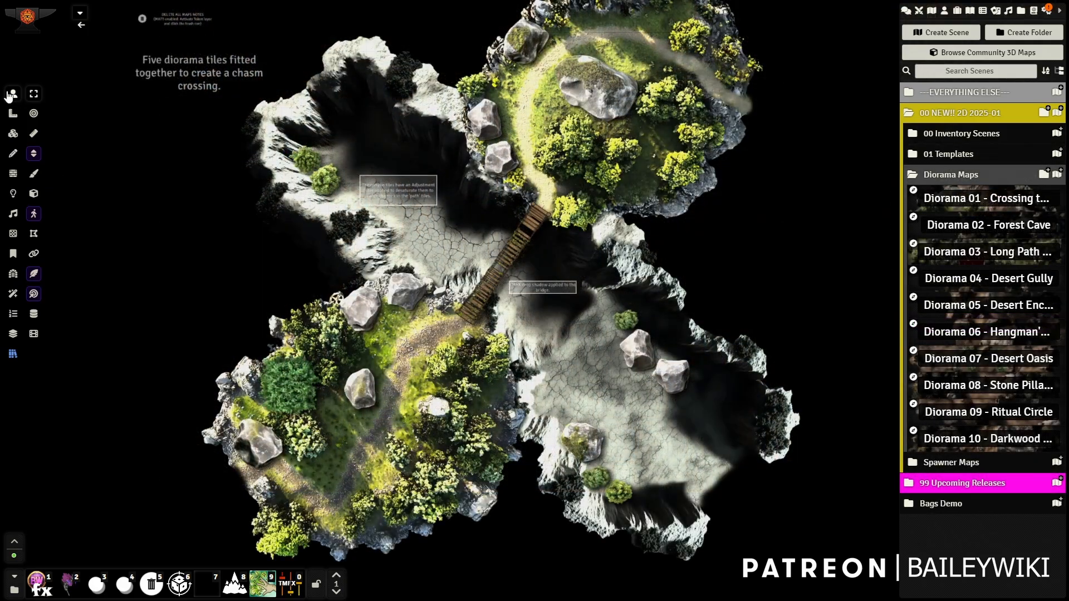
pyautogui.scroll(2, 196, 155)
pyautogui.moveTo(742, 299); pyautogui.dragTo(696, 251)
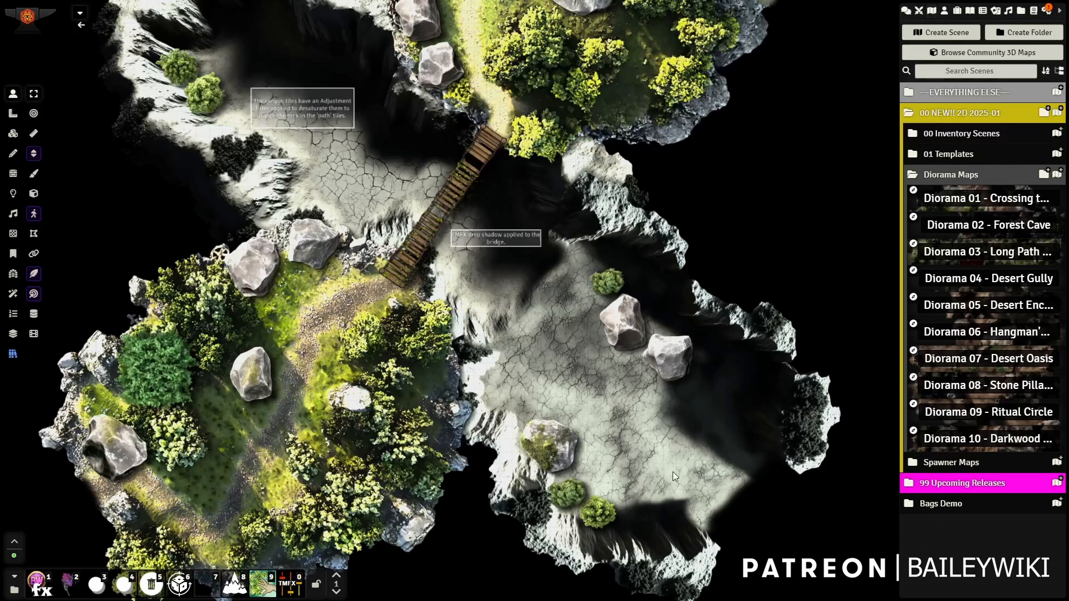
pyautogui.moveTo(362, 270); pyautogui.dragTo(358, 370)
pyautogui.scroll(2, 490, 206)
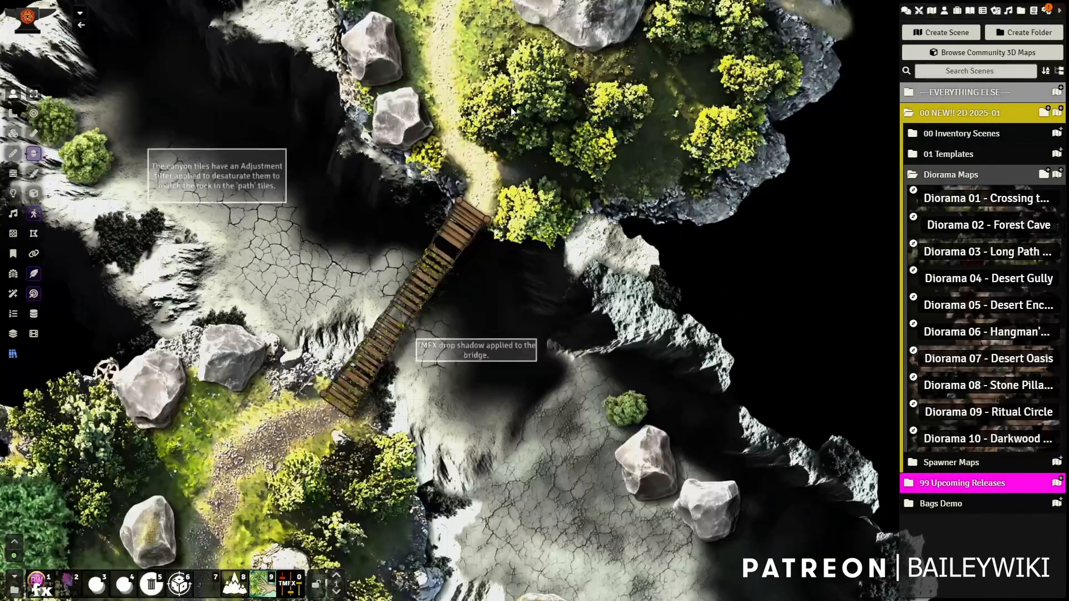
pyautogui.scroll(-5, 544, 242)
pyautogui.scroll(4, 554, 164)
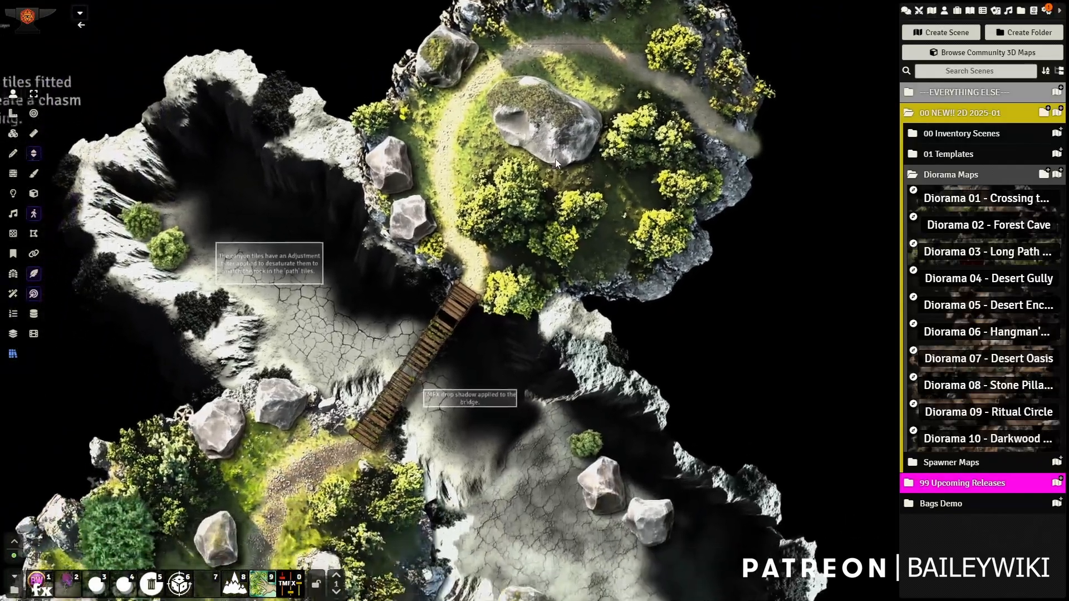
pyautogui.scroll(-5, 528, 155)
pyautogui.moveTo(528, 156); pyautogui.dragTo(590, 41)
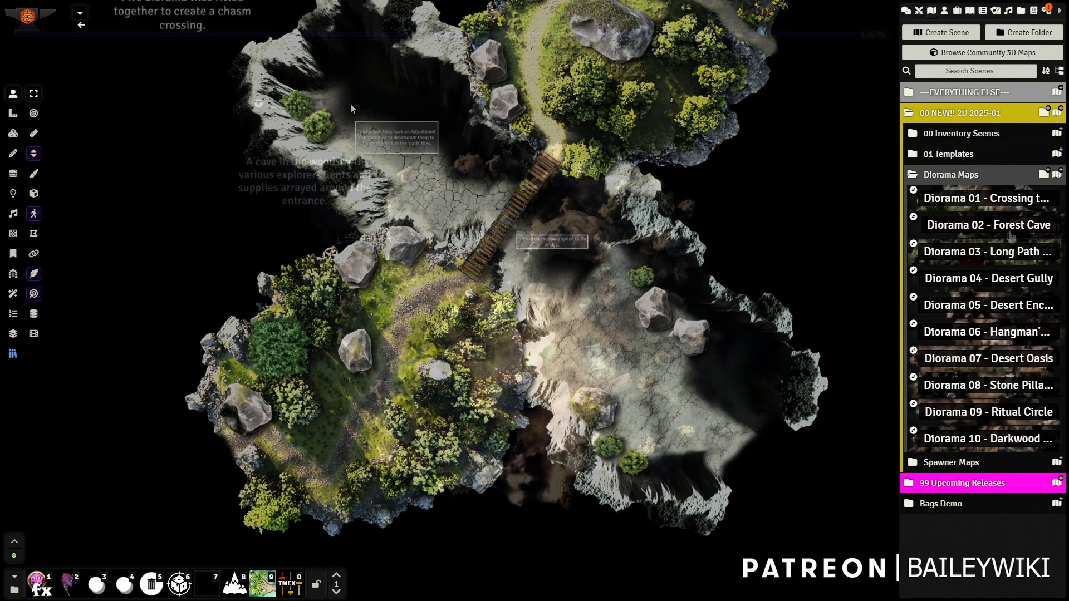
# Step: Examine the Diorama 02 - Forest Cave scene, including the cave entrance and the tents, carts and supplies around it
pyautogui.moveTo(340, 96); pyautogui.dragTo(358, 129)
pyautogui.scroll(10, 568, 354)
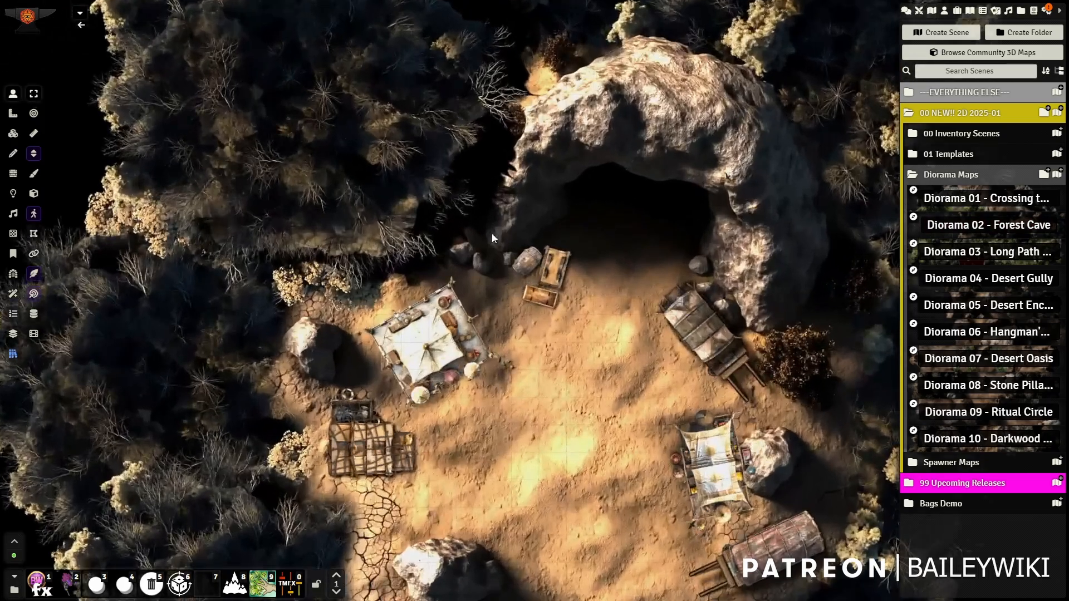
pyautogui.moveTo(403, 191); pyautogui.dragTo(297, 264)
pyautogui.scroll(-2, 296, 268)
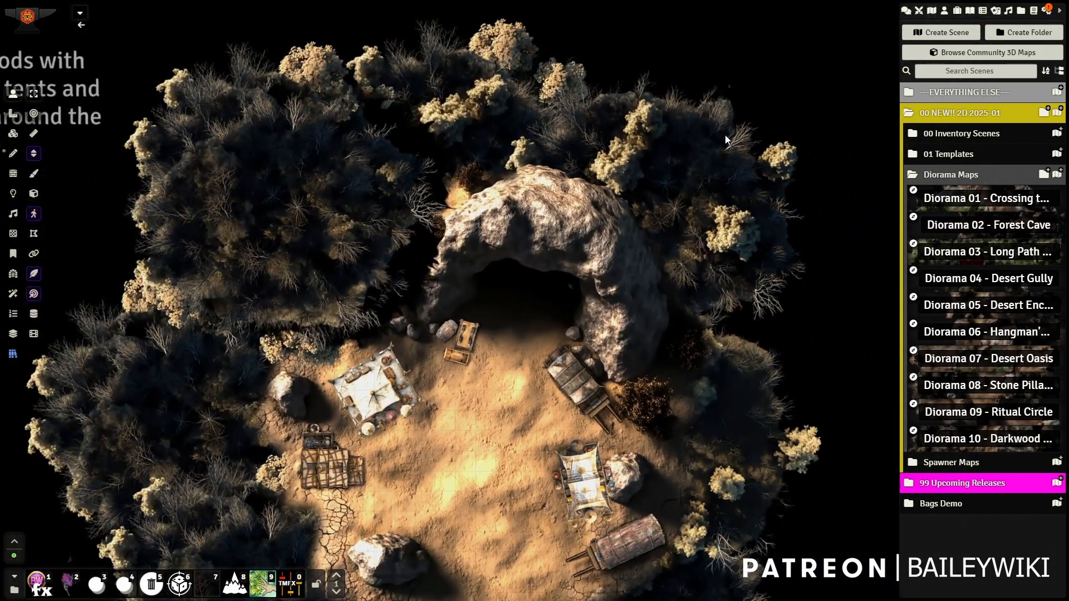
pyautogui.moveTo(745, 506); pyautogui.dragTo(774, 325)
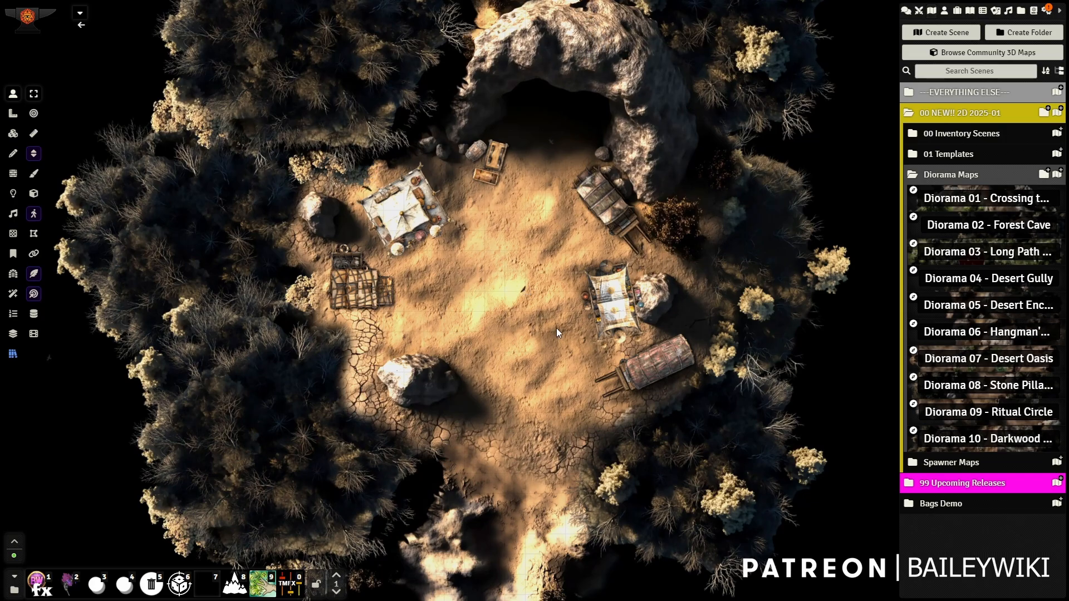
pyautogui.scroll(3, 513, 284)
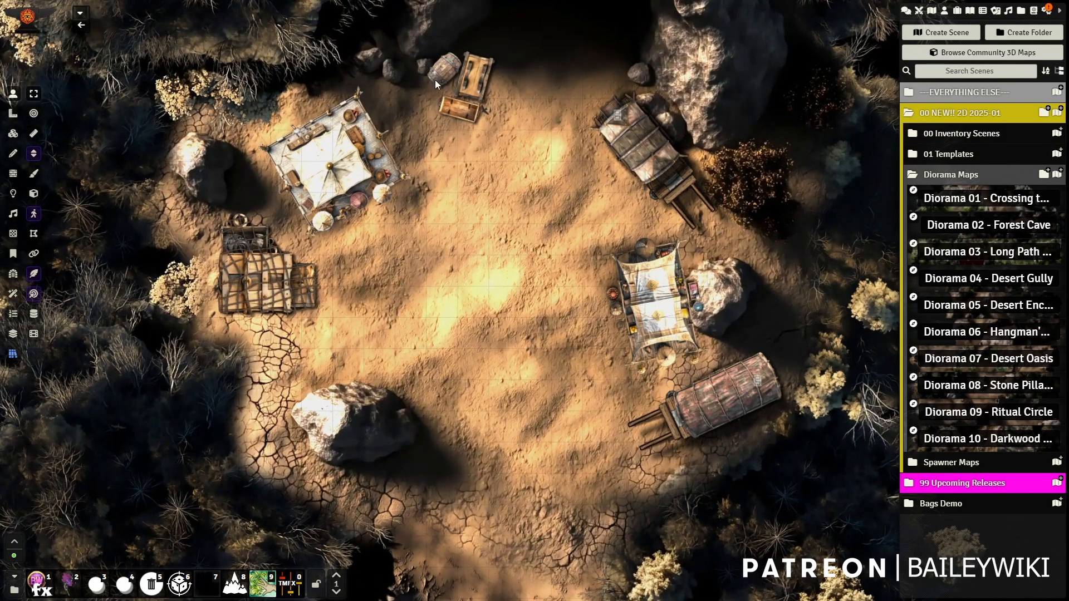
pyautogui.scroll(2, 520, 198)
pyautogui.scroll(-5, 457, 269)
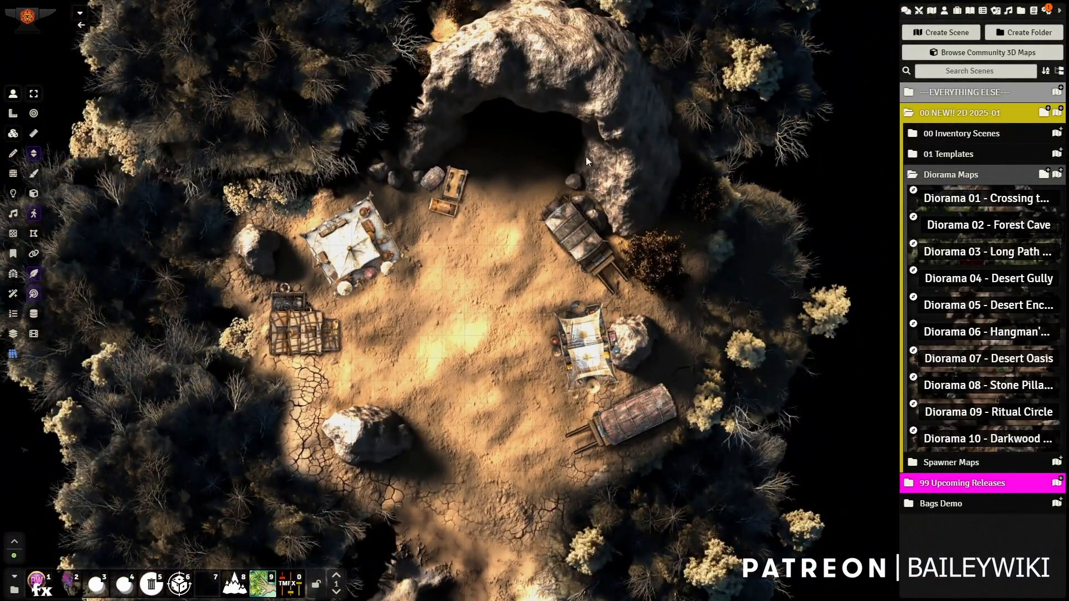
# Step: Open the Diorama 03 - Long Path in the Forest scene and reveal the interior beneath the house's roof
pyautogui.click(996, 251)
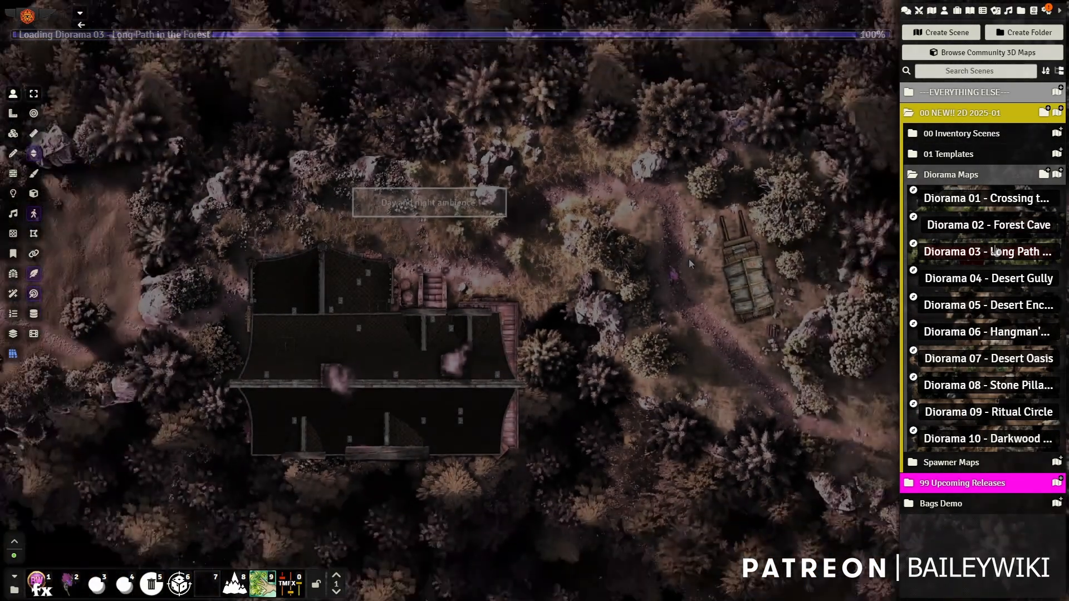
pyautogui.scroll(5, 447, 350)
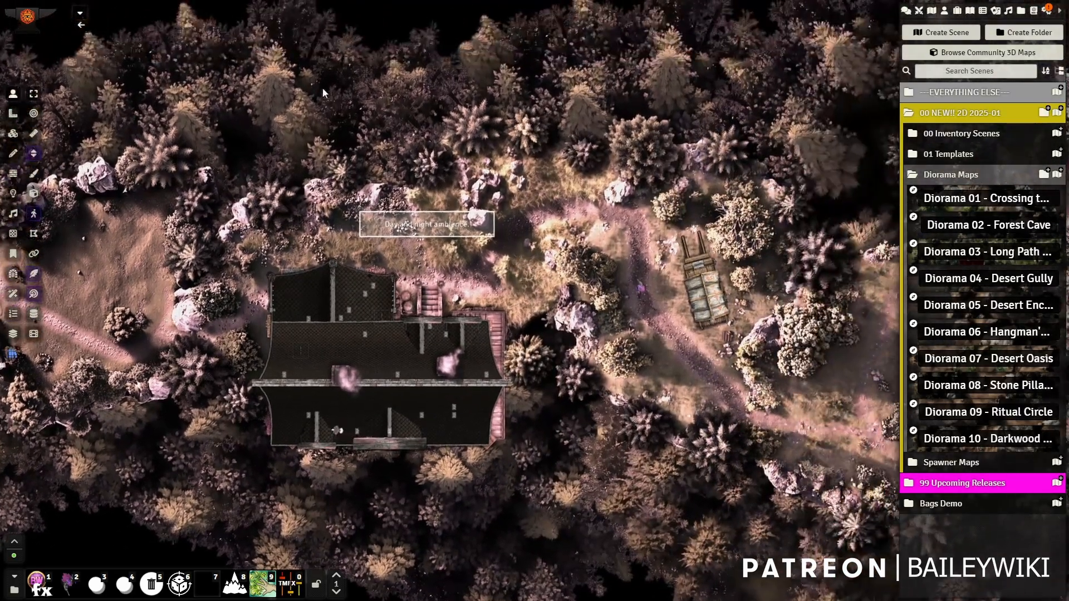
pyautogui.moveTo(651, 387); pyautogui.dragTo(431, 283)
pyautogui.moveTo(364, 295); pyautogui.dragTo(577, 287)
pyautogui.moveTo(414, 261)
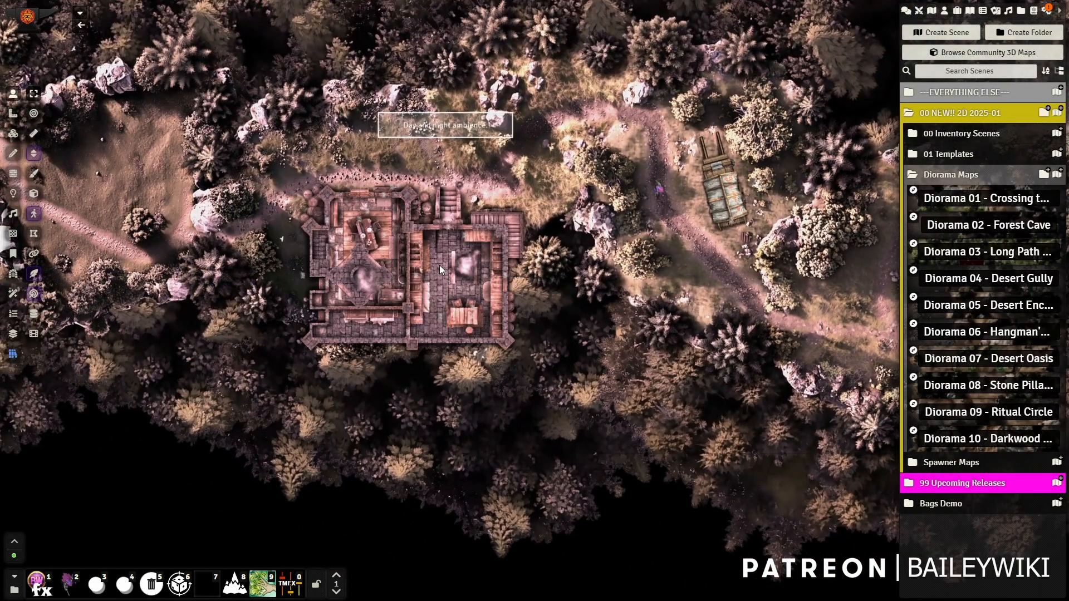
# Step: Inspect the TMFX adjustment filter settings applied to the forest path tile east of the house
pyautogui.scroll(-2, 457, 266)
pyautogui.moveTo(719, 273); pyautogui.dragTo(474, 333)
pyautogui.scroll(2, 523, 323)
pyautogui.scroll(2, 526, 322)
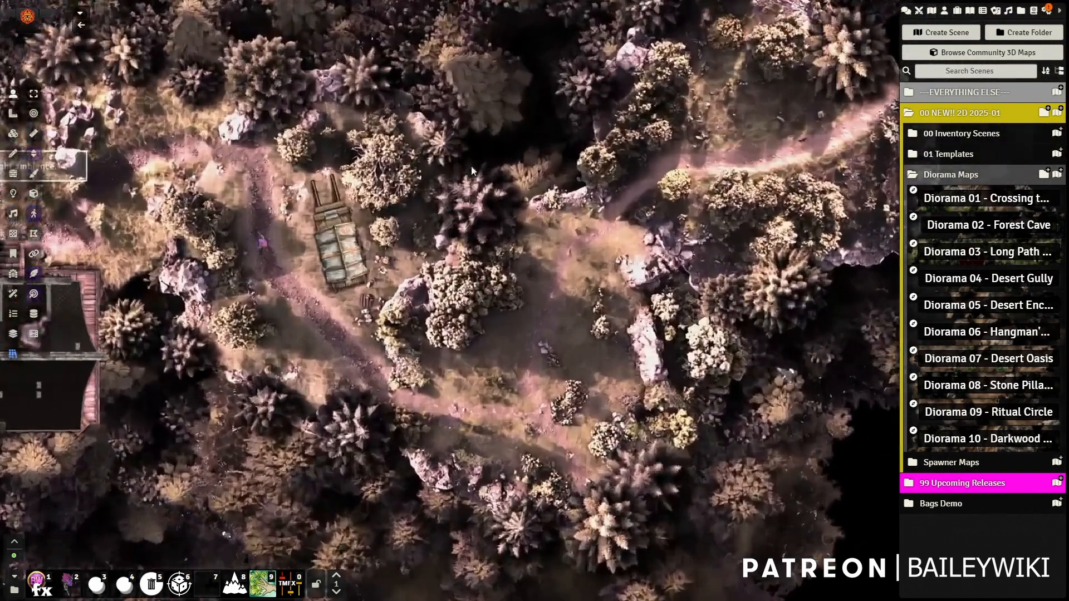
pyautogui.click(13, 133)
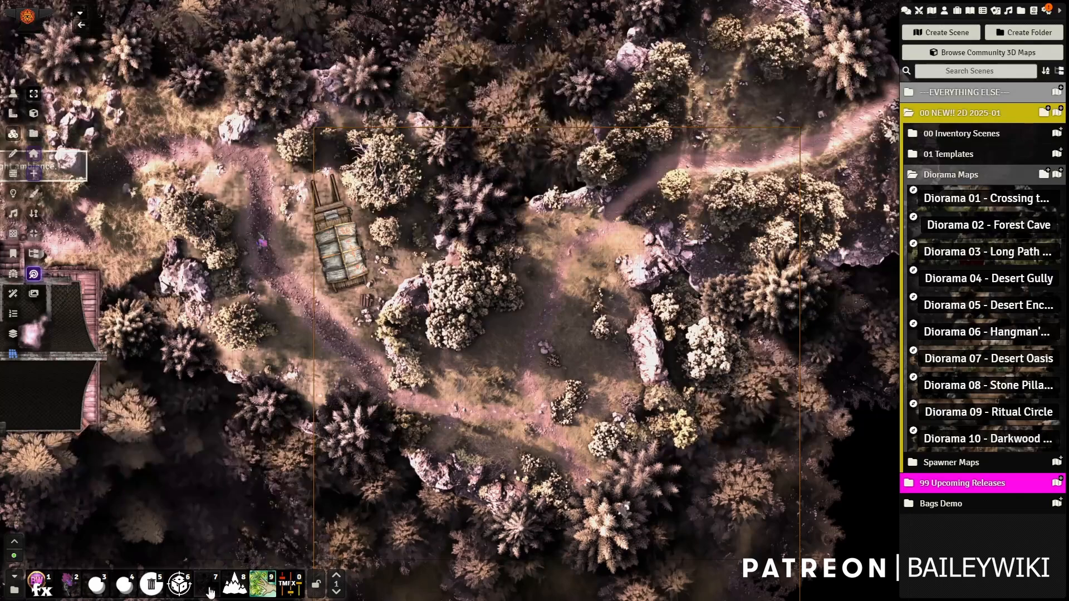
pyautogui.click(291, 584)
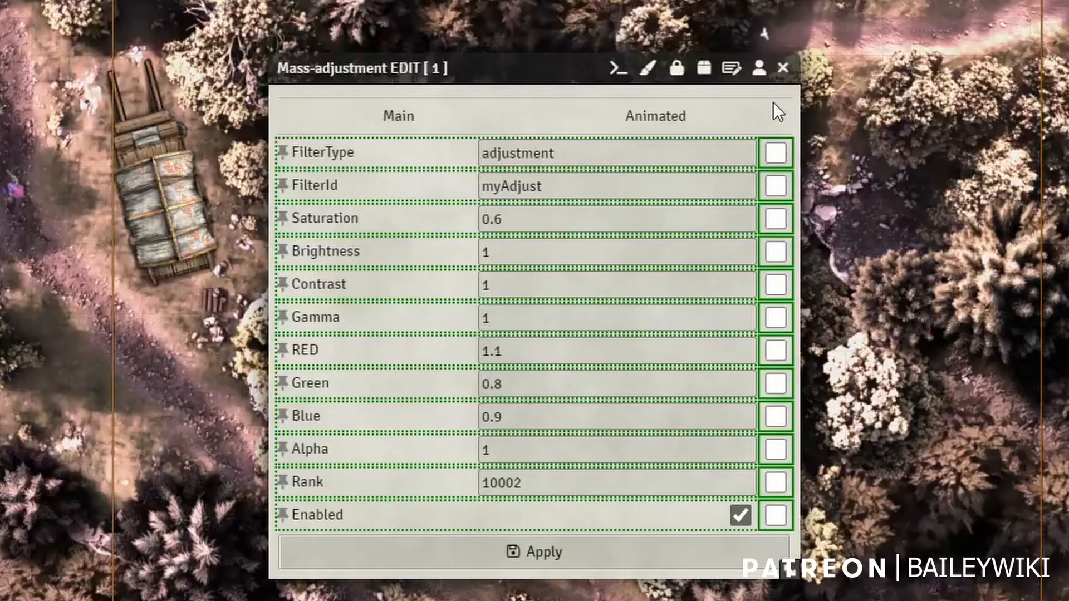
pyautogui.click(783, 68)
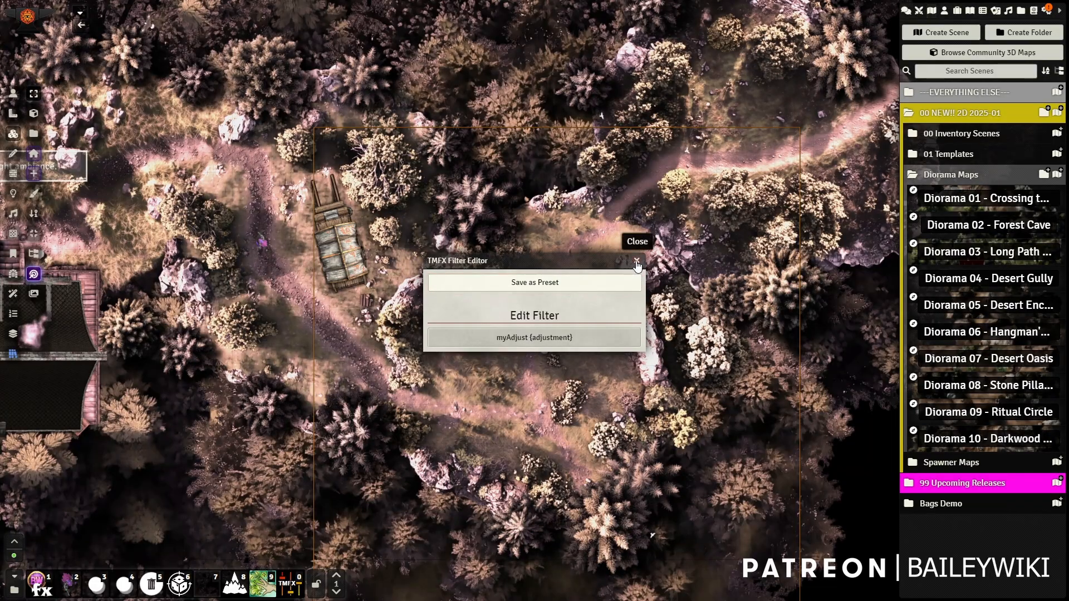
pyautogui.click(636, 260)
# Step: Return to the token controls and examine the whole winding forest path diorama, including its notes and western clearings
pyautogui.click(23, 98)
pyautogui.scroll(-5, 374, 162)
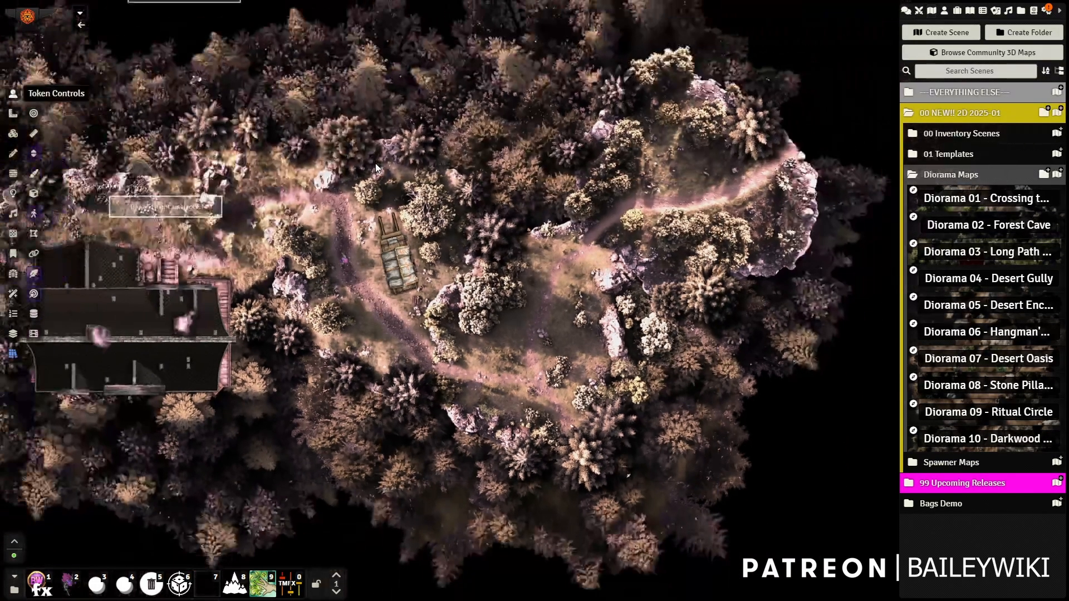
pyautogui.moveTo(141, 383); pyautogui.dragTo(568, 371)
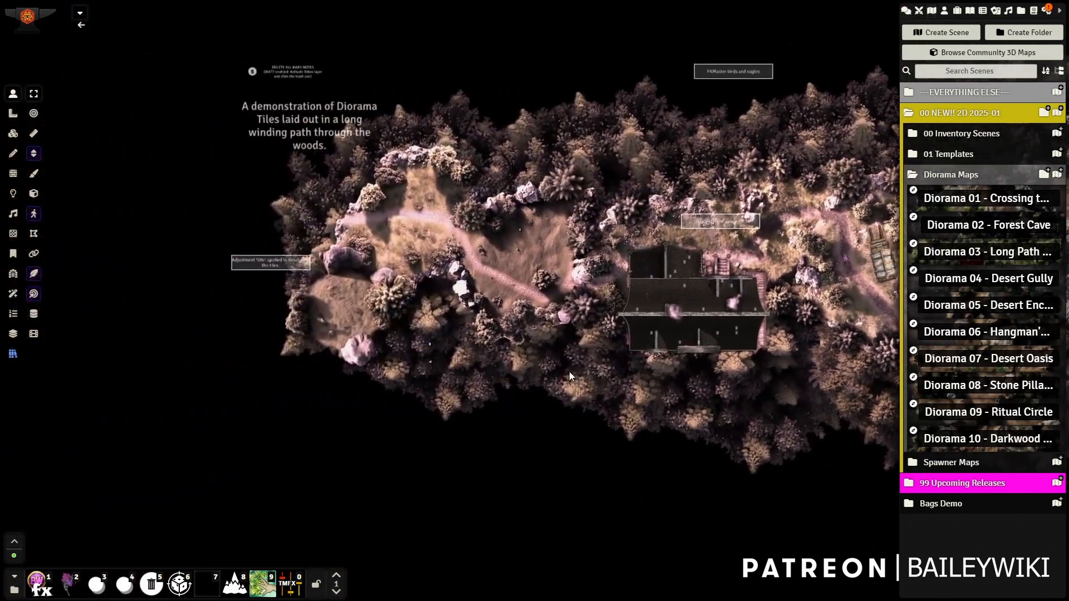
pyautogui.scroll(9, 318, 326)
pyautogui.scroll(8, 332, 315)
pyautogui.moveTo(569, 284); pyautogui.dragTo(47, 445)
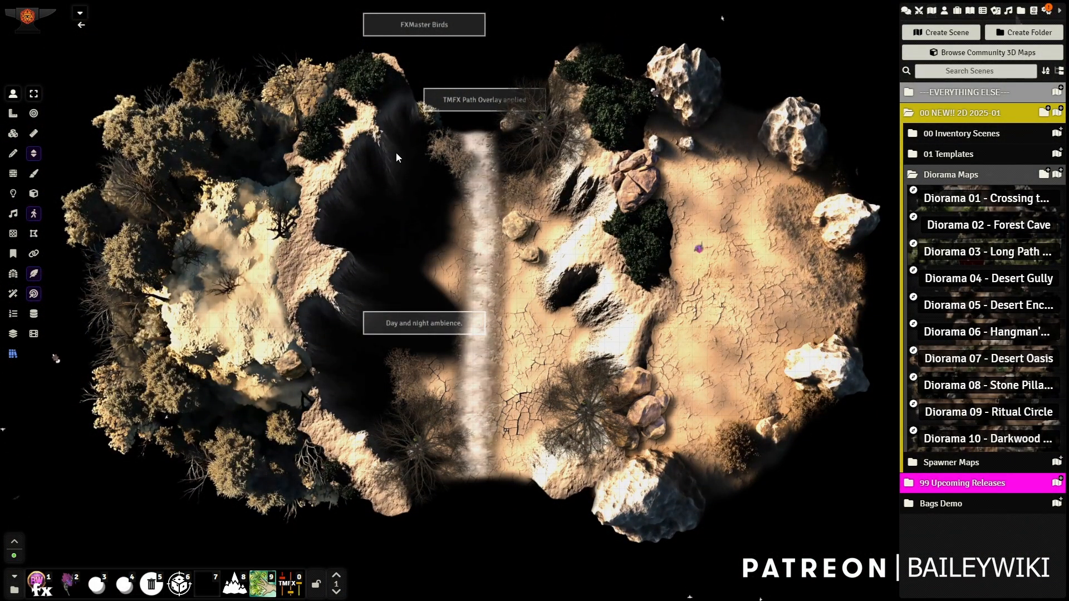
# Step: Move the character token west across the cracked desert ground toward the rocky ridge beside the gully
pyautogui.scroll(2, 610, 316)
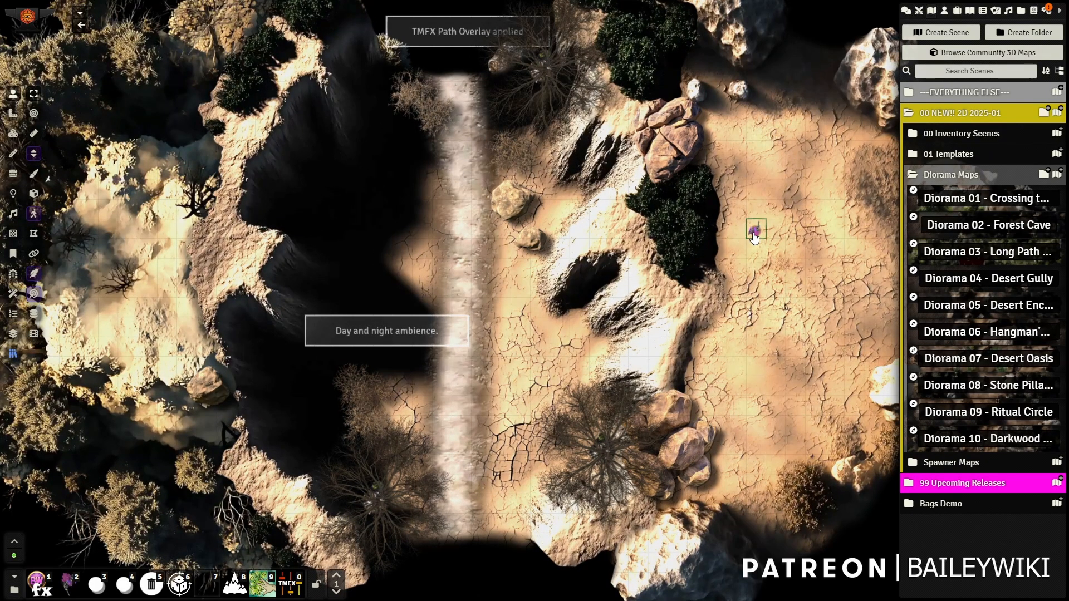
pyautogui.moveTo(756, 230); pyautogui.dragTo(657, 235)
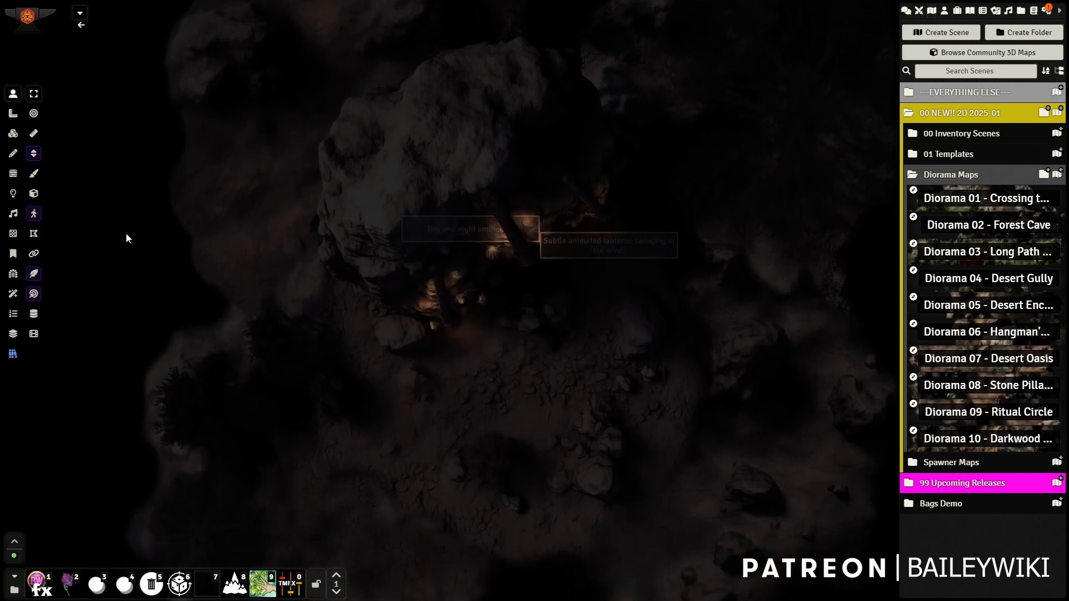
# Step: Transition the desert lantern scene to daylight and examine the animated lanterns hanging from the wooden posts along the boulder
pyautogui.click(13, 194)
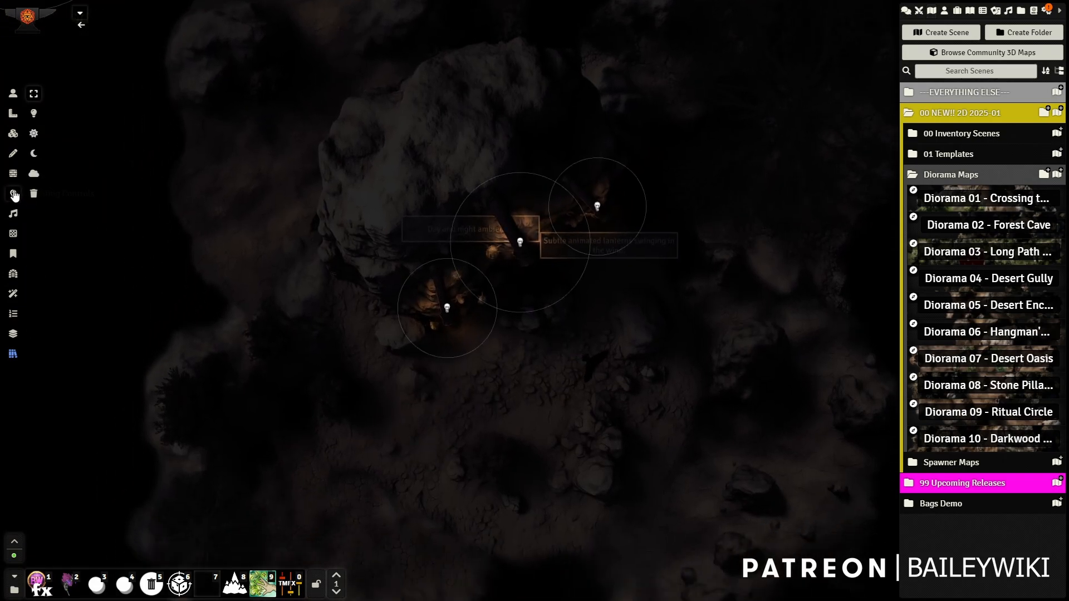
pyautogui.click(33, 135)
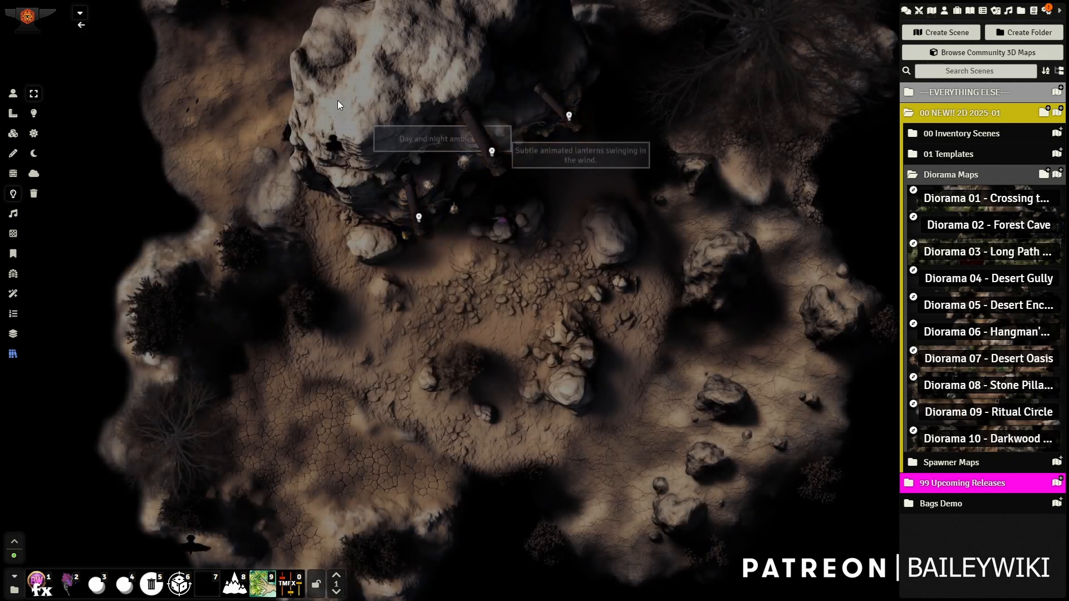
pyautogui.moveTo(434, 263); pyautogui.dragTo(469, 330)
pyautogui.scroll(3, 474, 335)
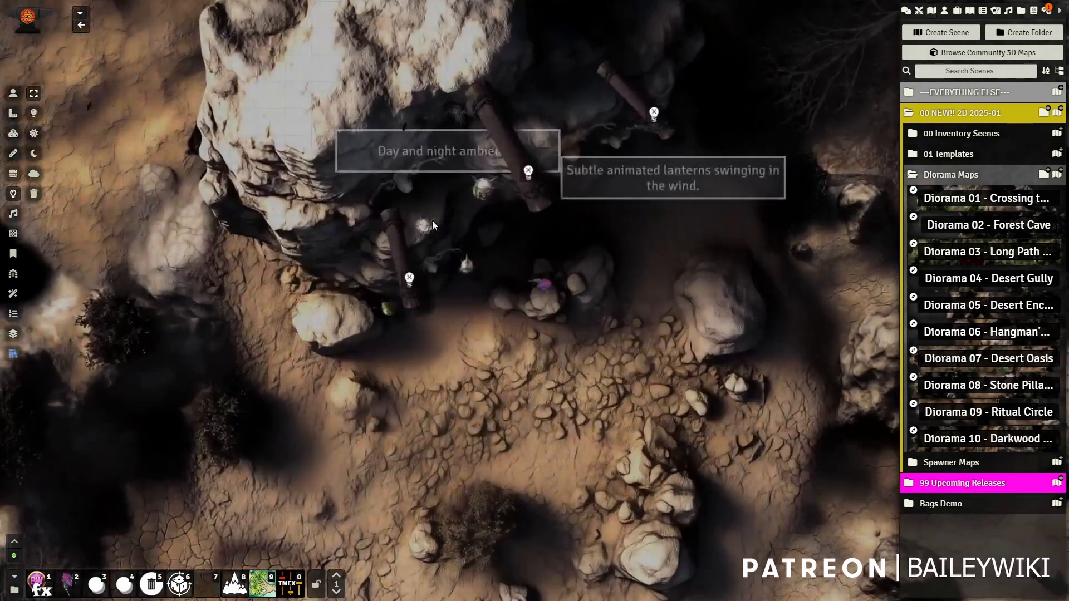
pyautogui.moveTo(671, 135); pyautogui.dragTo(676, 276)
pyautogui.scroll(4, 655, 330)
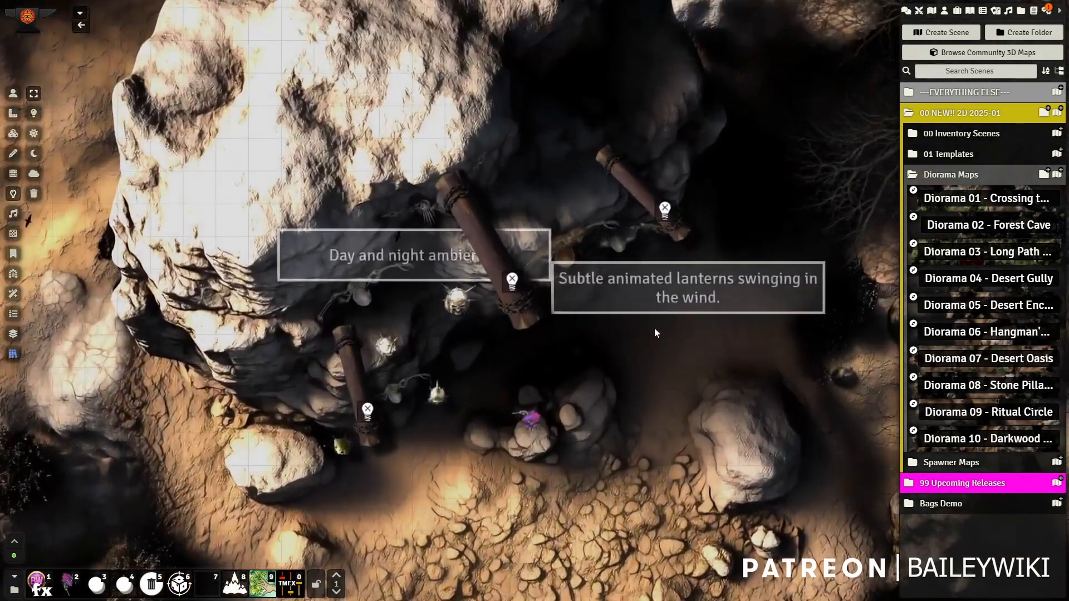
pyautogui.scroll(-10, 461, 414)
pyautogui.moveTo(463, 485); pyautogui.dragTo(406, 472)
# Step: Examine the Diorama 07 - Desert Oasis scene, including its pool, palms, tents, wagons and light sources
pyautogui.scroll(2, 406, 472)
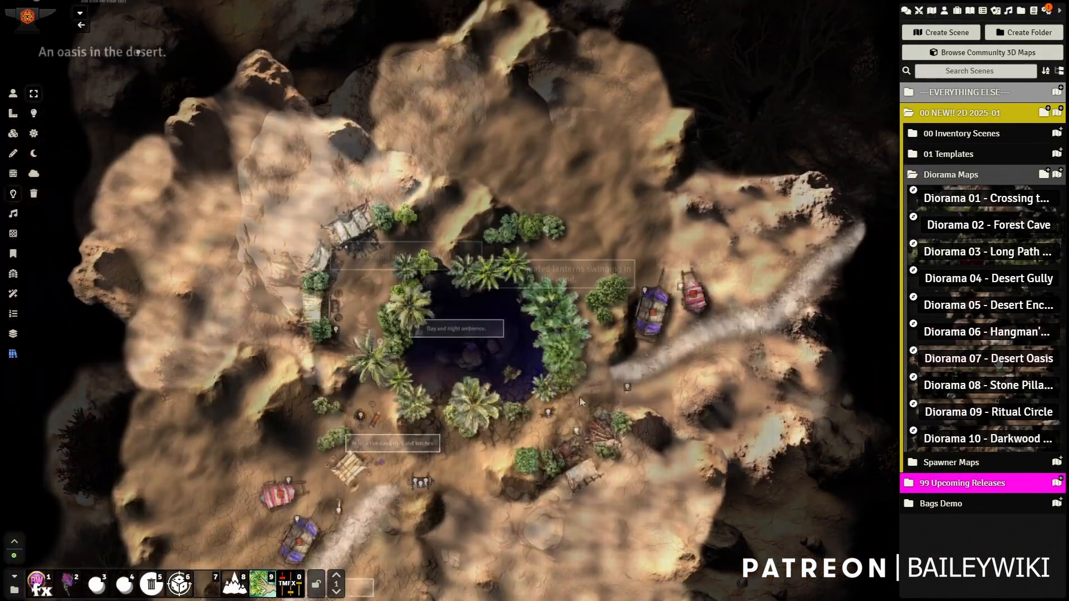
pyautogui.scroll(15, 580, 397)
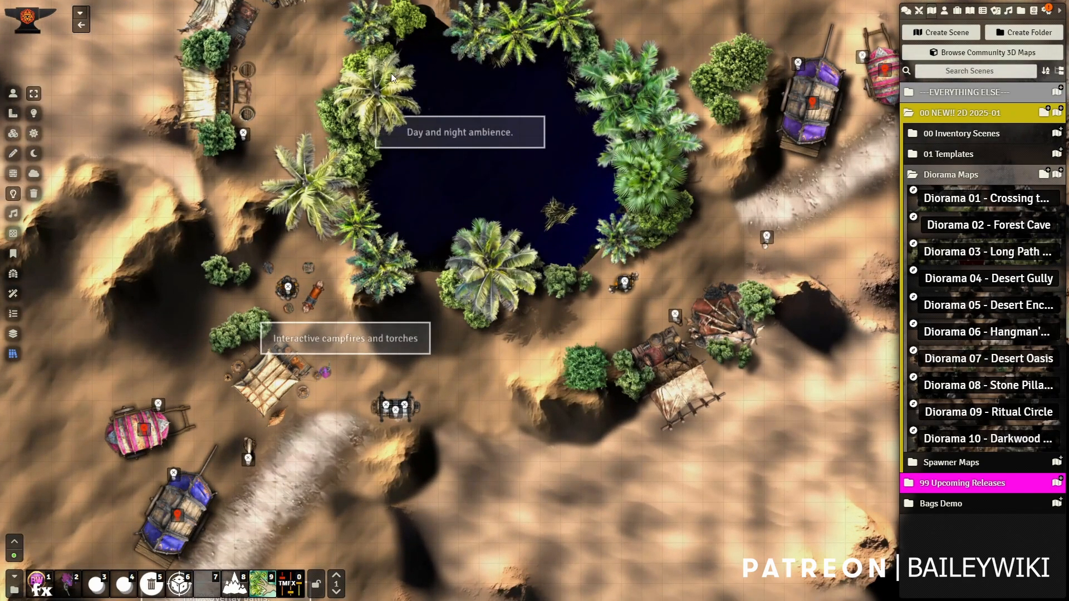
pyautogui.moveTo(403, 179); pyautogui.dragTo(446, 223)
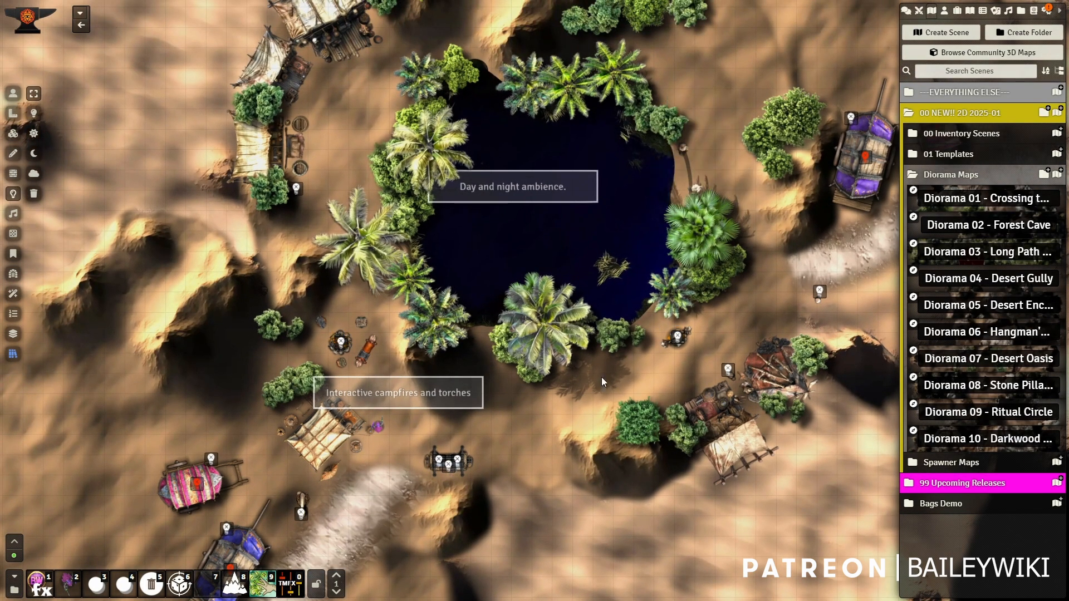
pyautogui.moveTo(507, 439); pyautogui.dragTo(458, 292)
pyautogui.scroll(-8, 582, 146)
# Step: With the token controls active, move the character token east of the oasis campfires and view the pool's surroundings
pyautogui.click(13, 94)
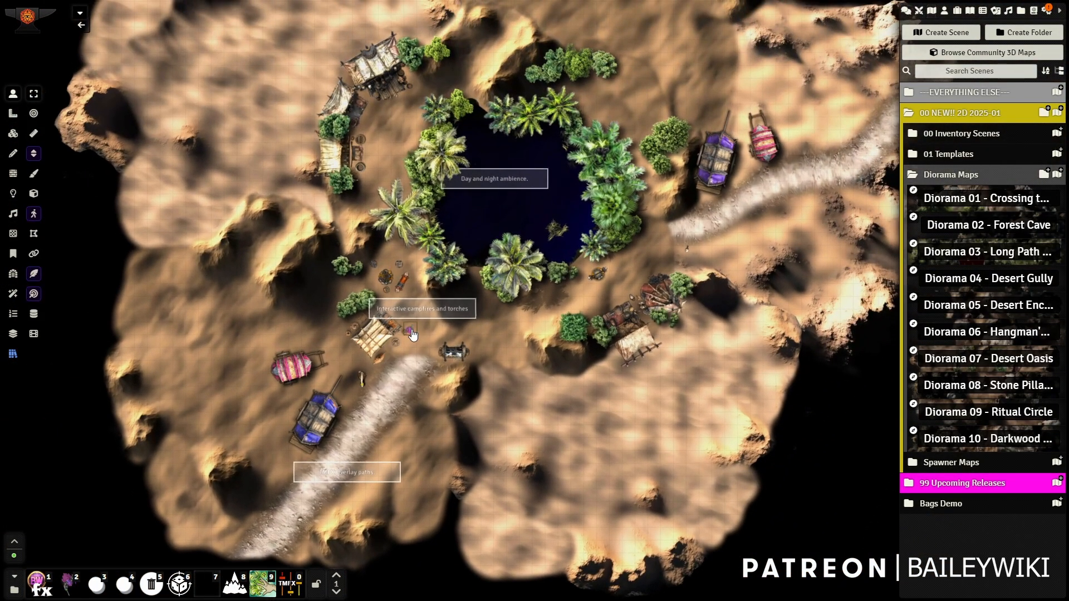
pyautogui.moveTo(412, 334); pyautogui.dragTo(508, 340)
pyautogui.scroll(10, 510, 343)
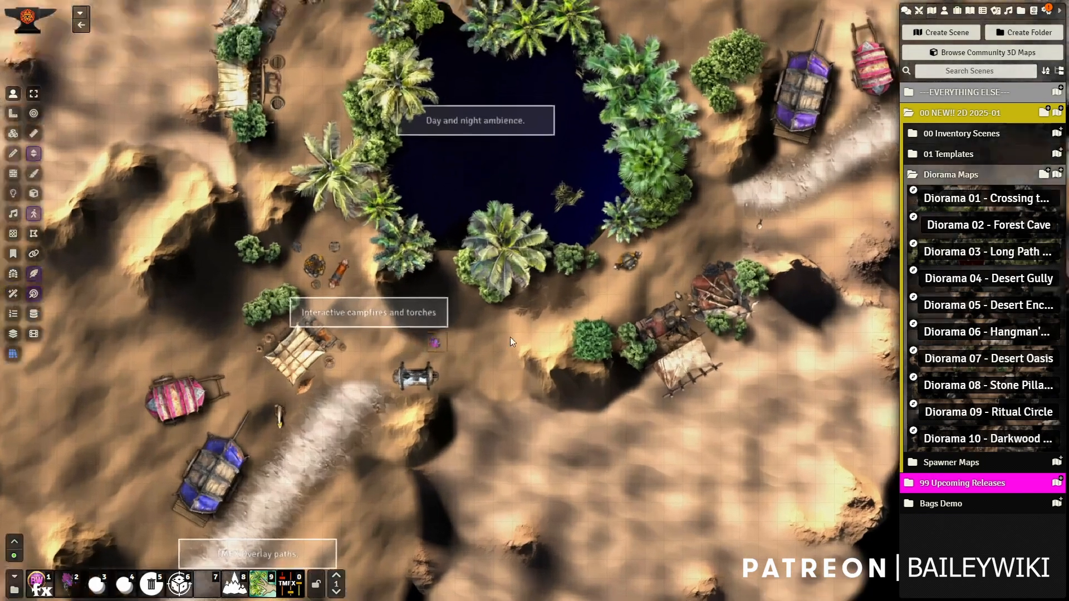
pyautogui.moveTo(496, 354); pyautogui.dragTo(467, 503)
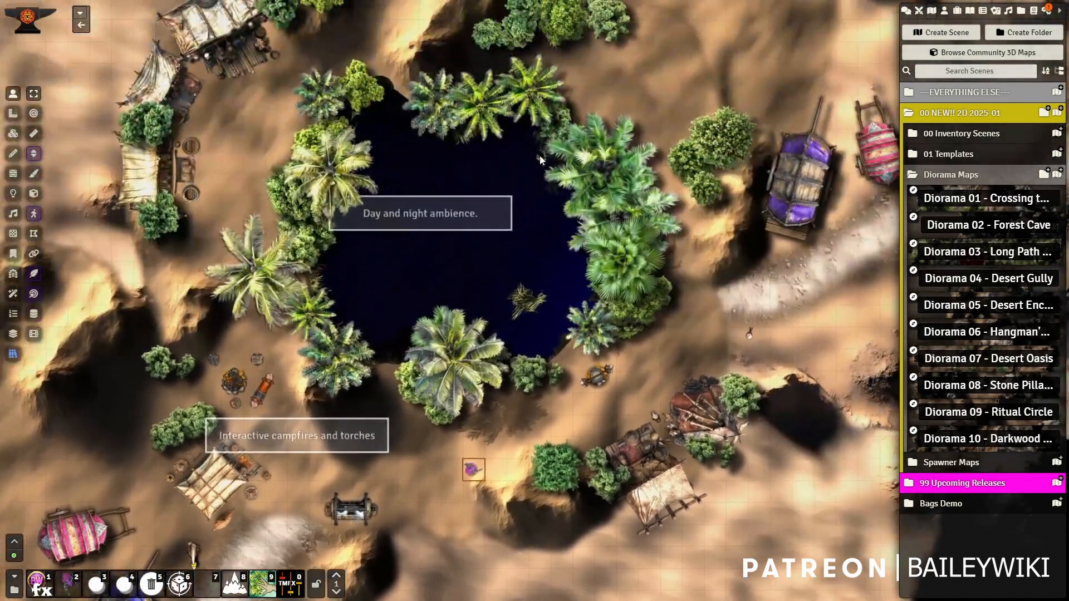
pyautogui.scroll(-7, 792, 146)
pyautogui.moveTo(628, 235); pyautogui.dragTo(676, 186)
pyautogui.scroll(-1, 676, 185)
pyautogui.scroll(-2, 688, 201)
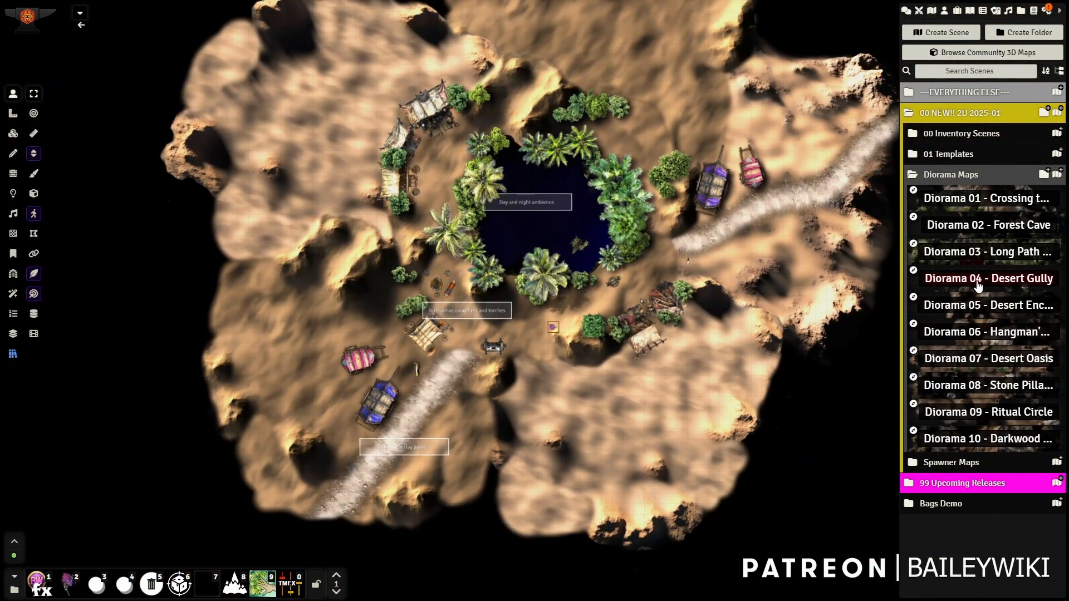
# Step: Move the character token from the skull-lined altar amid the statues to the rocky desert ground northwest of it
pyautogui.click(998, 317)
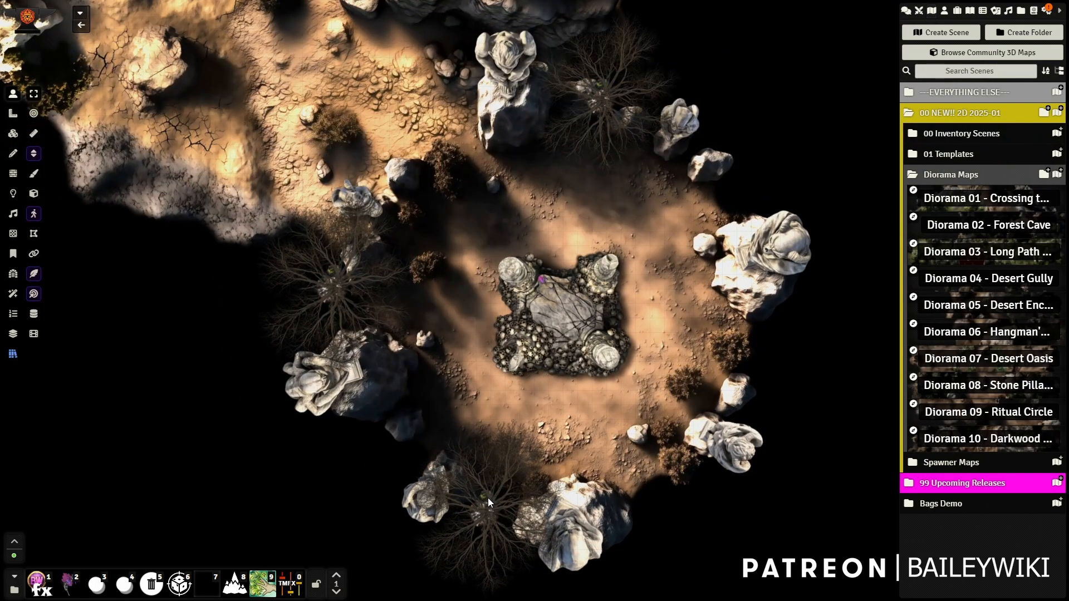
pyautogui.moveTo(540, 284); pyautogui.dragTo(411, 287)
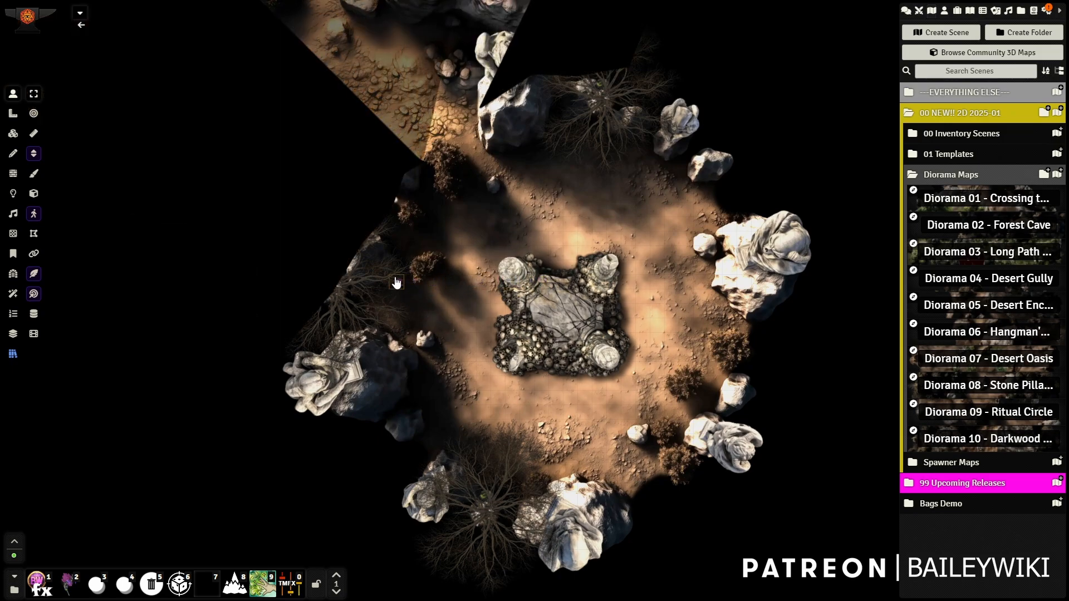
pyautogui.moveTo(369, 282); pyautogui.dragTo(600, 267)
pyautogui.moveTo(481, 166); pyautogui.dragTo(597, 364)
pyautogui.scroll(-7, 480, 323)
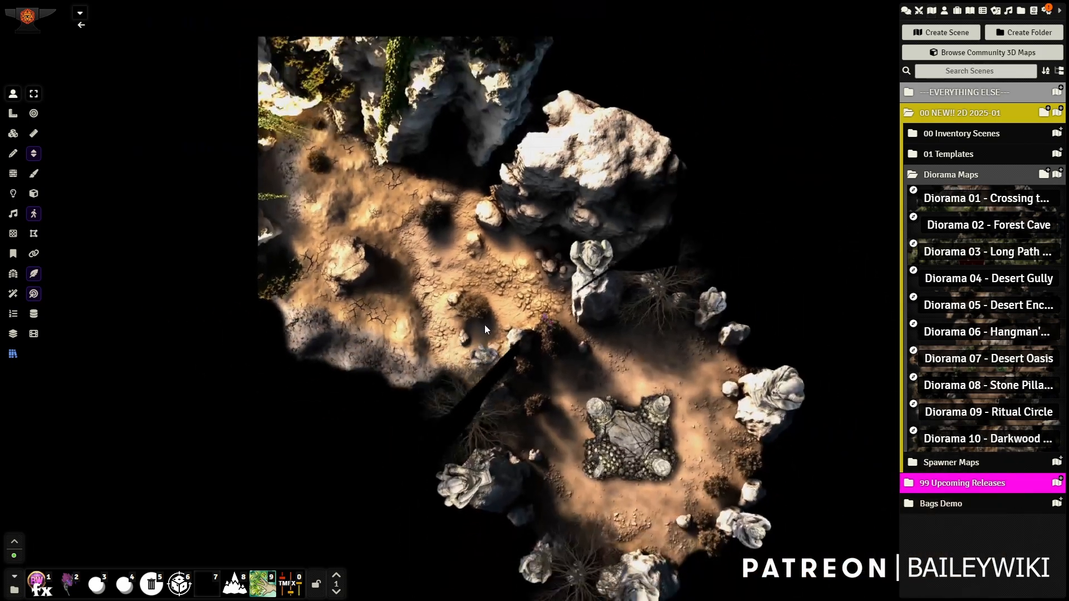
pyautogui.moveTo(480, 323); pyautogui.dragTo(372, 218)
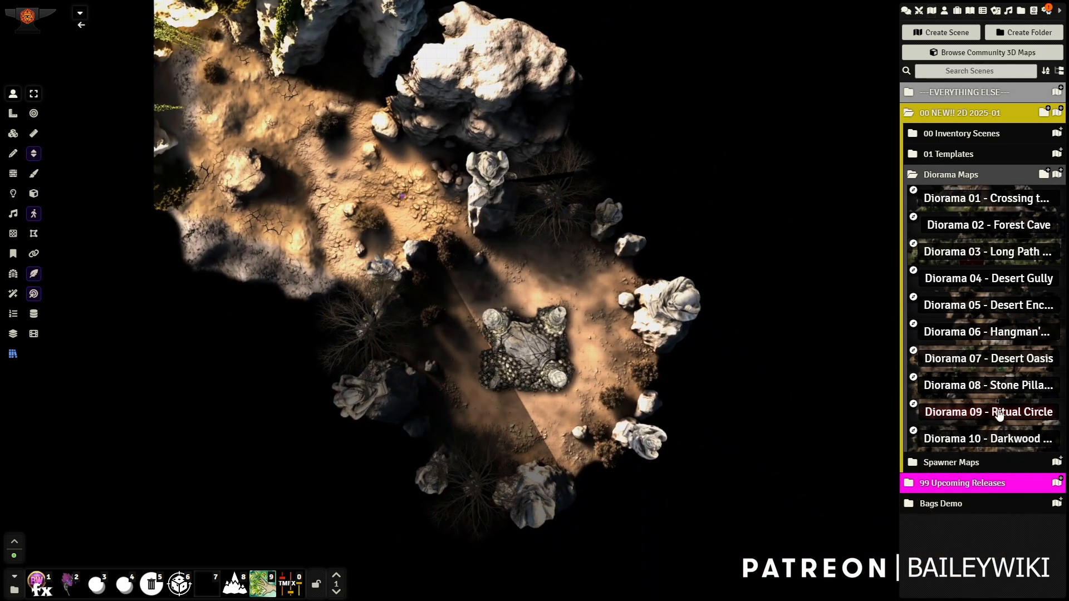
# Step: Open the Diorama 10 Darkwood ruins scene and examine its layout of rock plateaus, structures and notes
pyautogui.click(1037, 437)
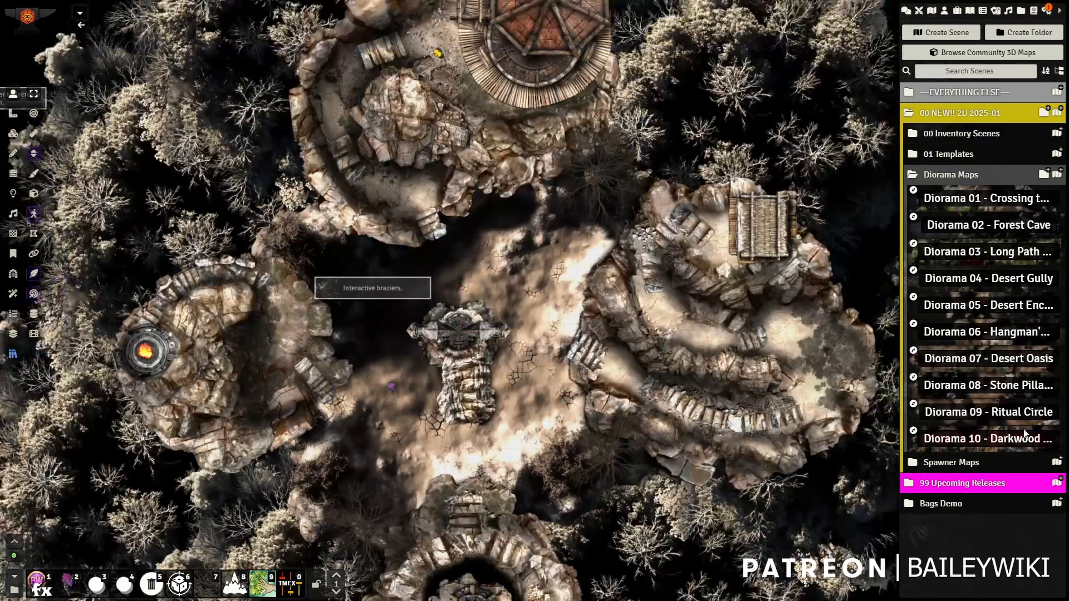
pyautogui.scroll(-5, 676, 416)
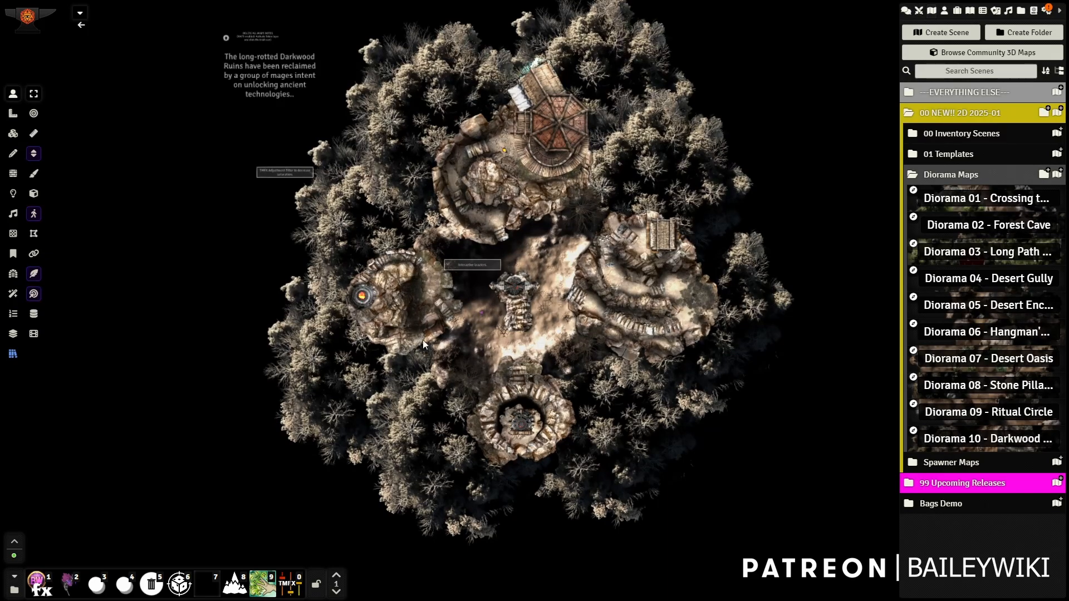
pyautogui.scroll(5, 382, 305)
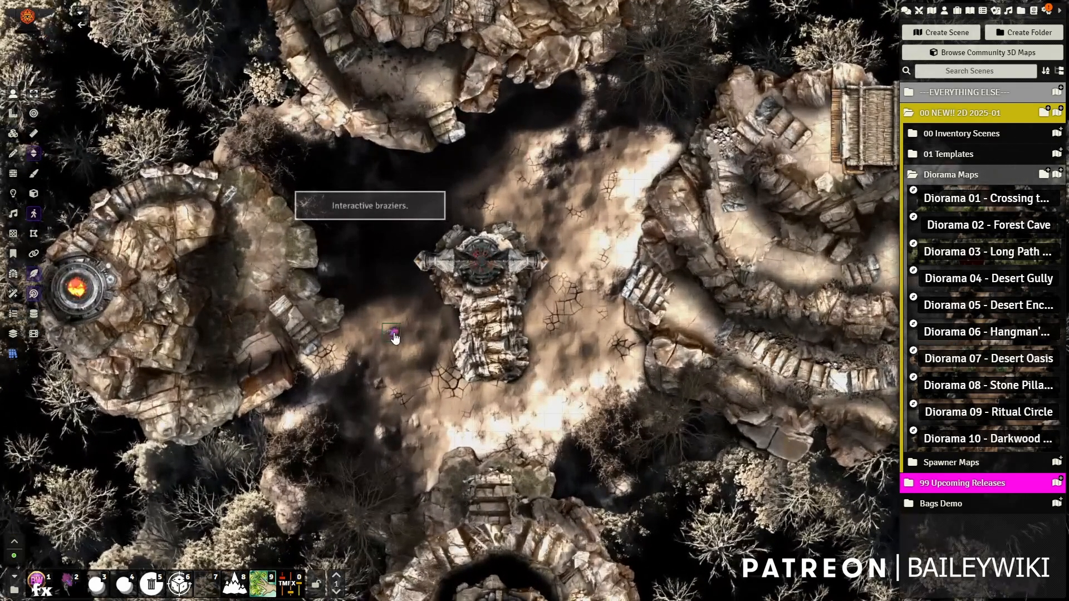
# Step: Move the character token onto the western rock plateau and up onto the higher rocks beside the fiery brazier
pyautogui.click(394, 336)
pyautogui.moveTo(238, 287); pyautogui.dragTo(231, 285)
pyautogui.moveTo(290, 334); pyautogui.dragTo(567, 303)
pyautogui.scroll(6, 563, 302)
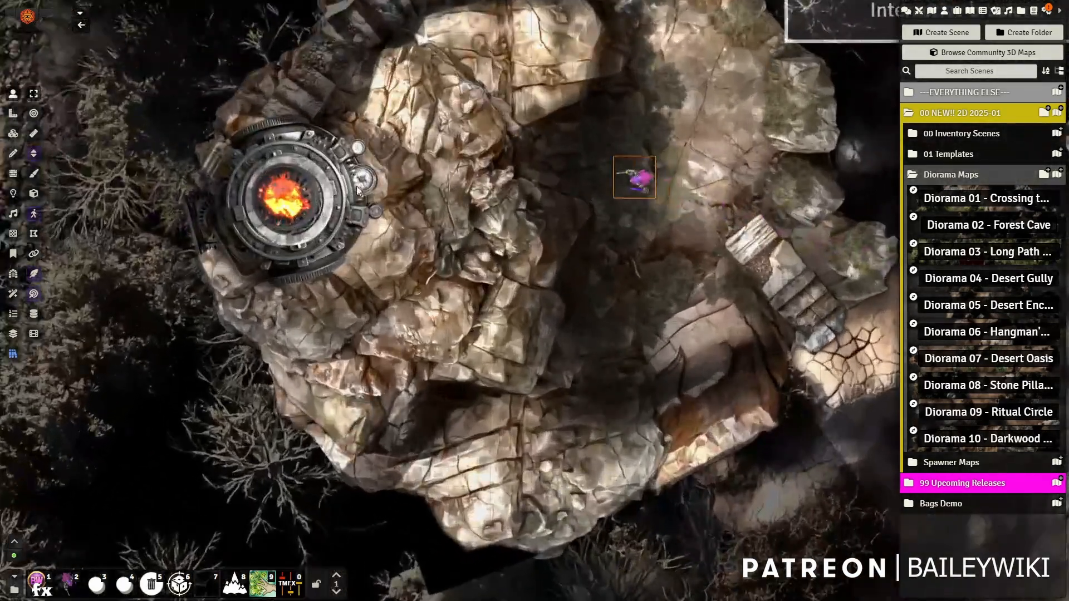
pyautogui.moveTo(357, 186); pyautogui.dragTo(296, 305)
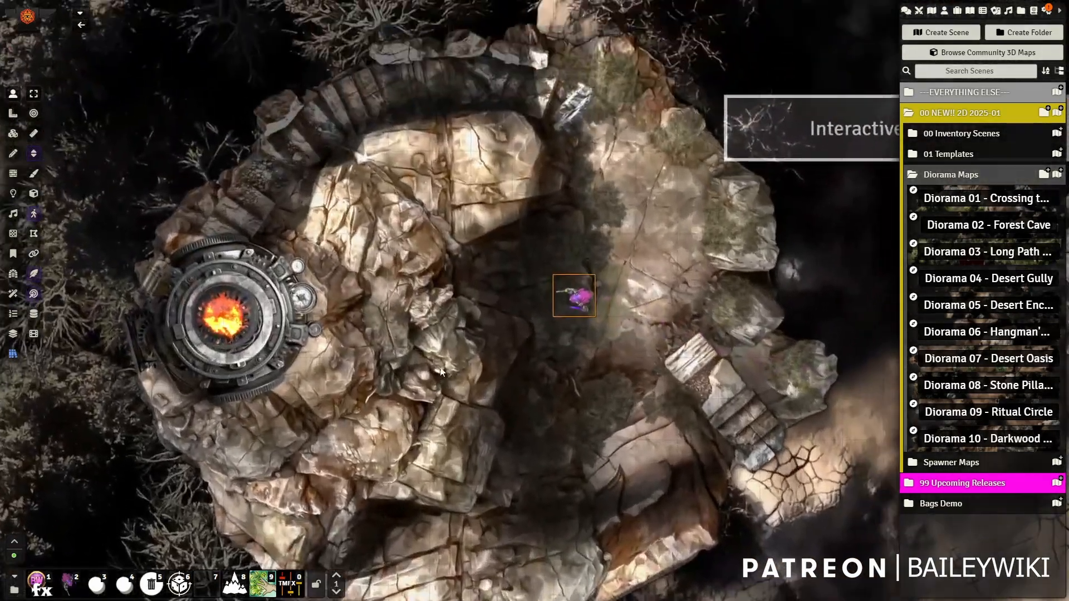
pyautogui.moveTo(436, 222); pyautogui.dragTo(408, 206)
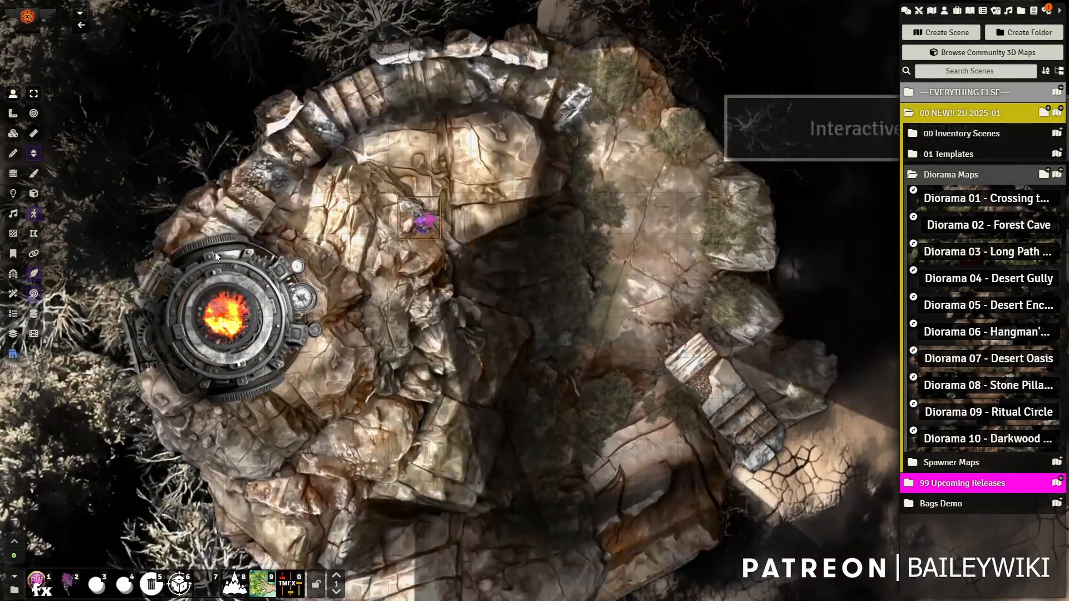
pyautogui.scroll(-3, 510, 349)
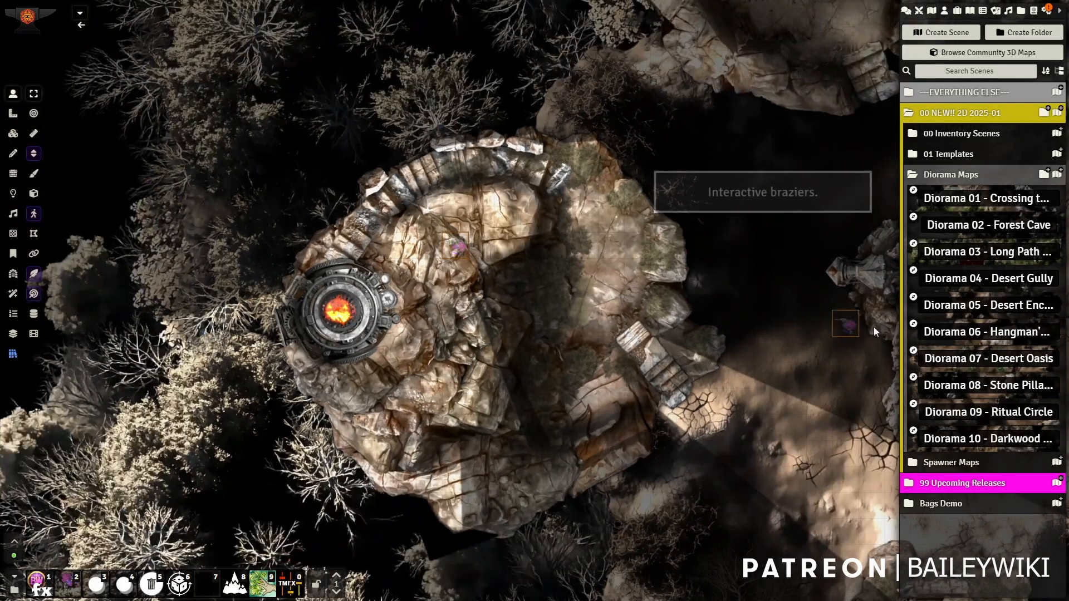
# Step: Move the character token down from the western plateau to the northwest side of the central rock structure
pyautogui.moveTo(781, 392); pyautogui.dragTo(418, 320)
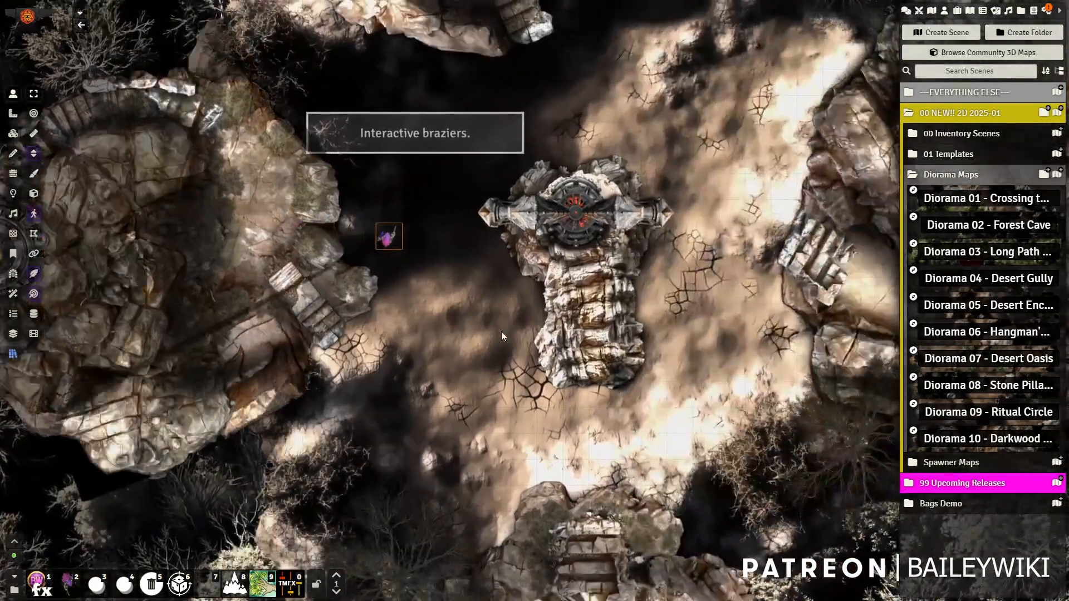
pyautogui.moveTo(576, 333); pyautogui.dragTo(415, 319)
pyautogui.scroll(5, 416, 296)
pyautogui.moveTo(275, 252); pyautogui.dragTo(237, 93)
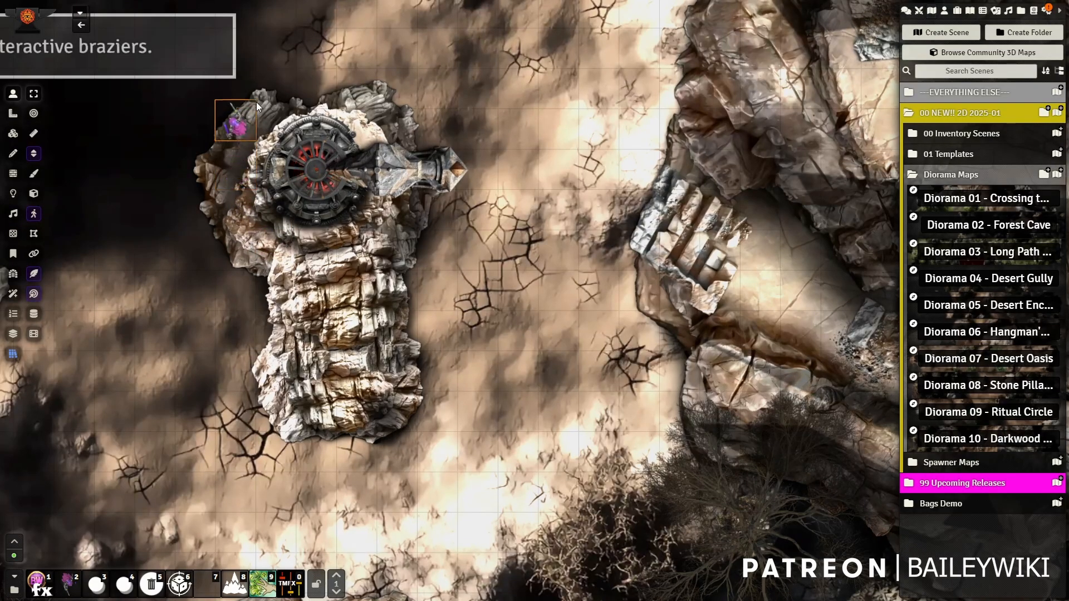
pyautogui.scroll(-5, 463, 238)
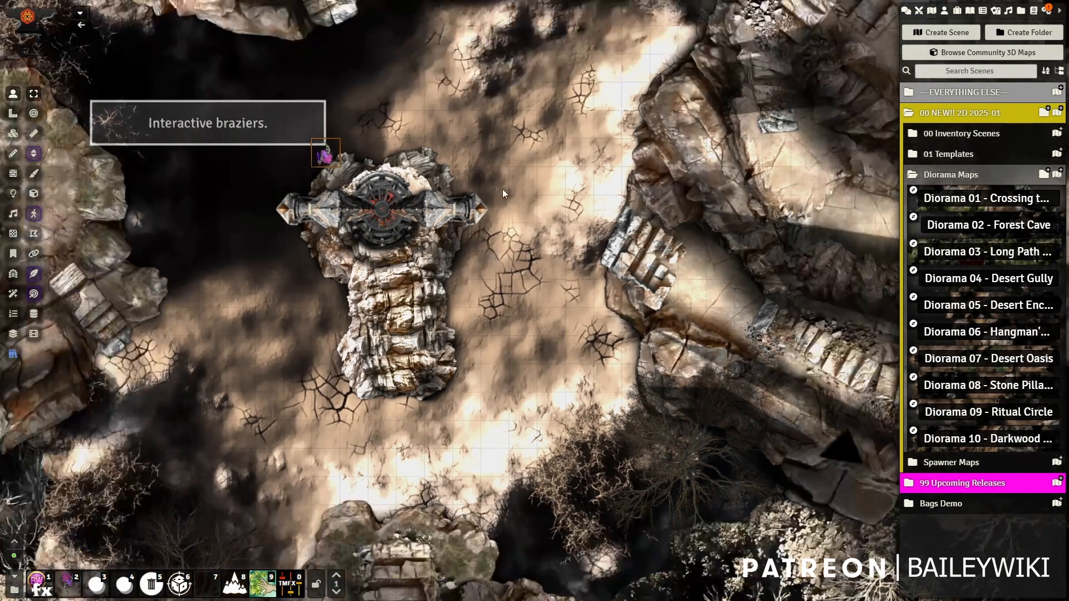
pyautogui.moveTo(384, 147); pyautogui.dragTo(366, 7)
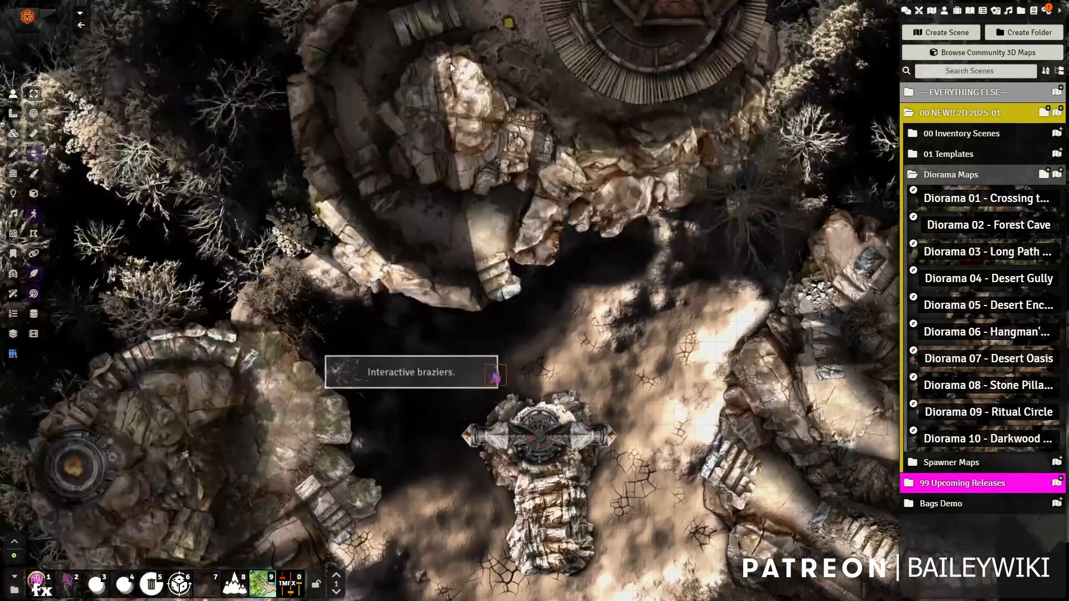
# Step: Move the character token onto the northern rock plateau and up to the entrance of the octagonal hut
pyautogui.moveTo(614, 222); pyautogui.dragTo(548, 324)
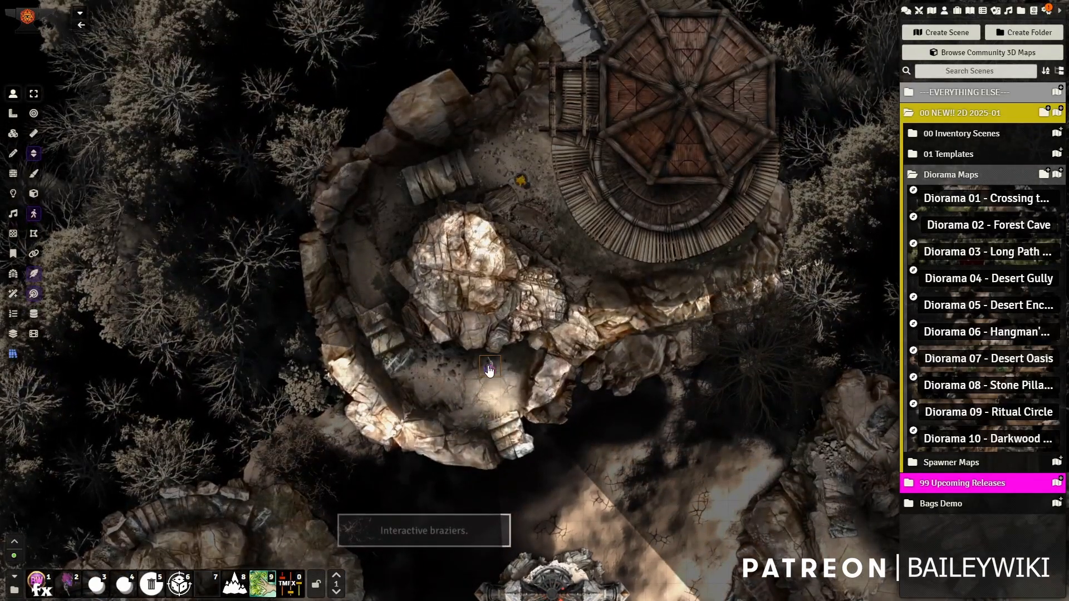
pyautogui.moveTo(544, 206); pyautogui.dragTo(411, 333)
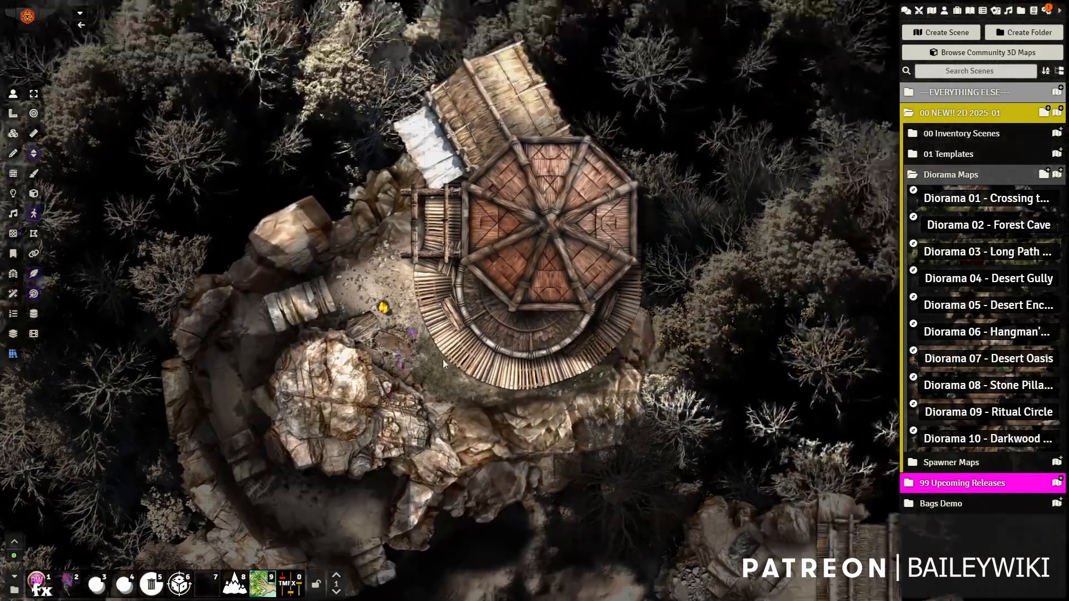
pyautogui.moveTo(414, 234); pyautogui.dragTo(415, 235)
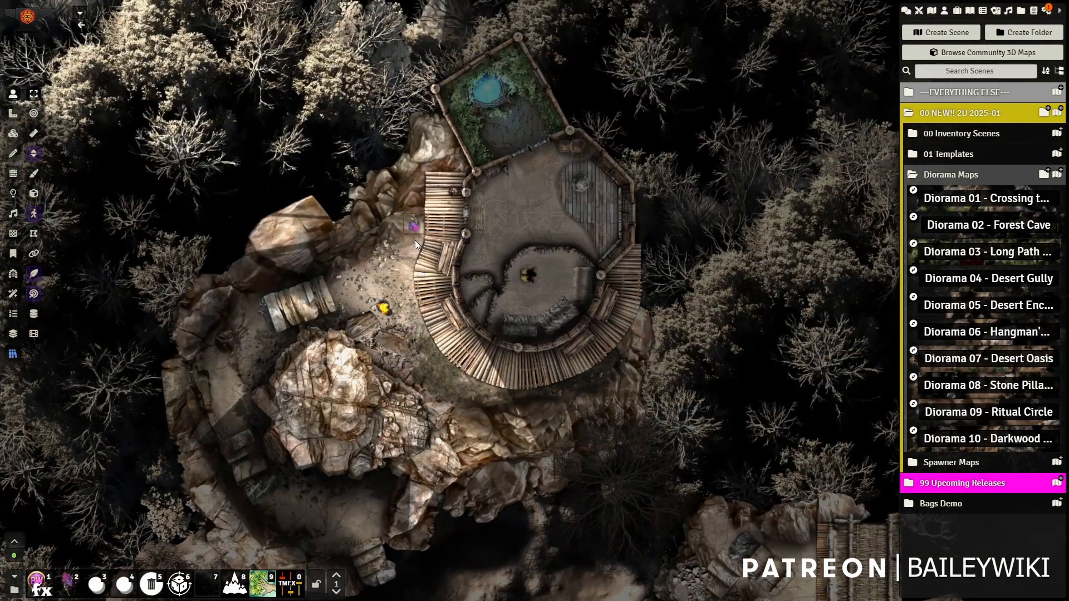
pyautogui.moveTo(538, 210); pyautogui.dragTo(539, 211)
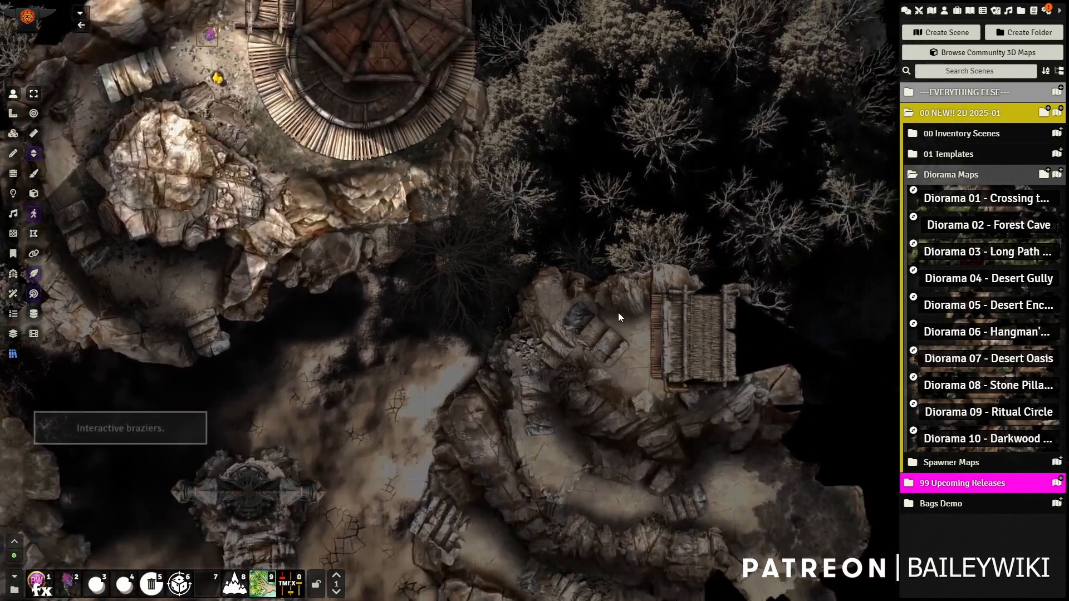
# Step: Examine the eastern rock plateau, revealing the furnished interior beneath the thatched hut's roof
pyautogui.moveTo(618, 313); pyautogui.dragTo(425, 228)
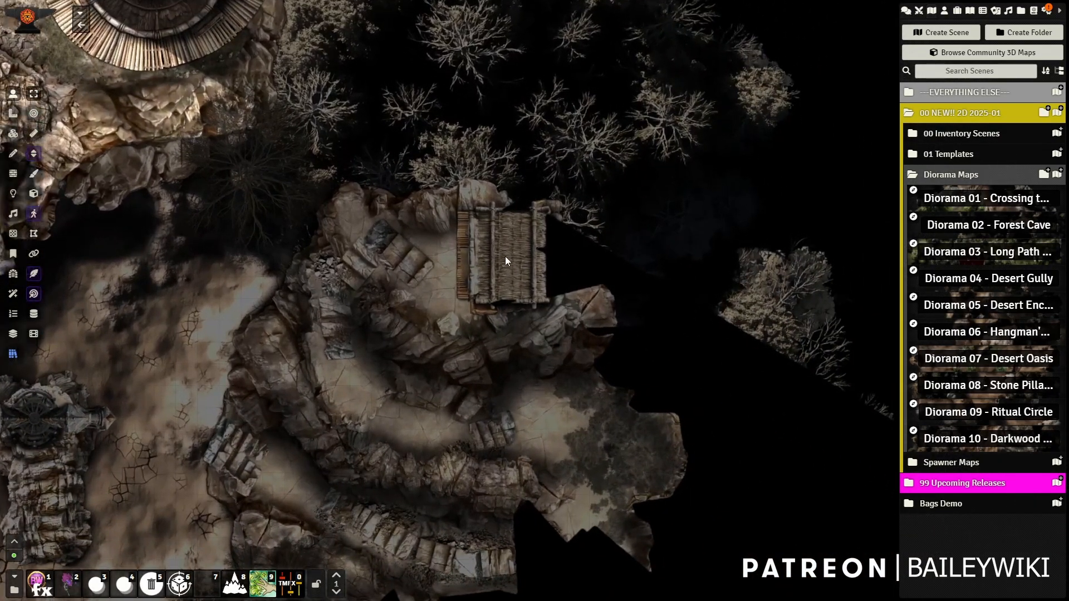
pyautogui.scroll(2, 498, 259)
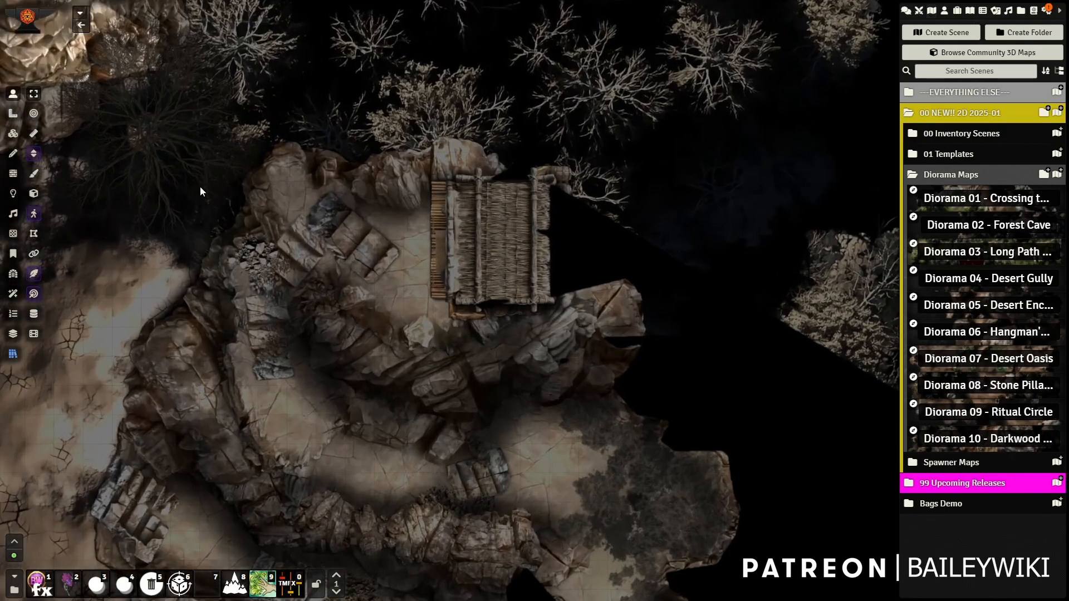
pyautogui.scroll(3, 493, 246)
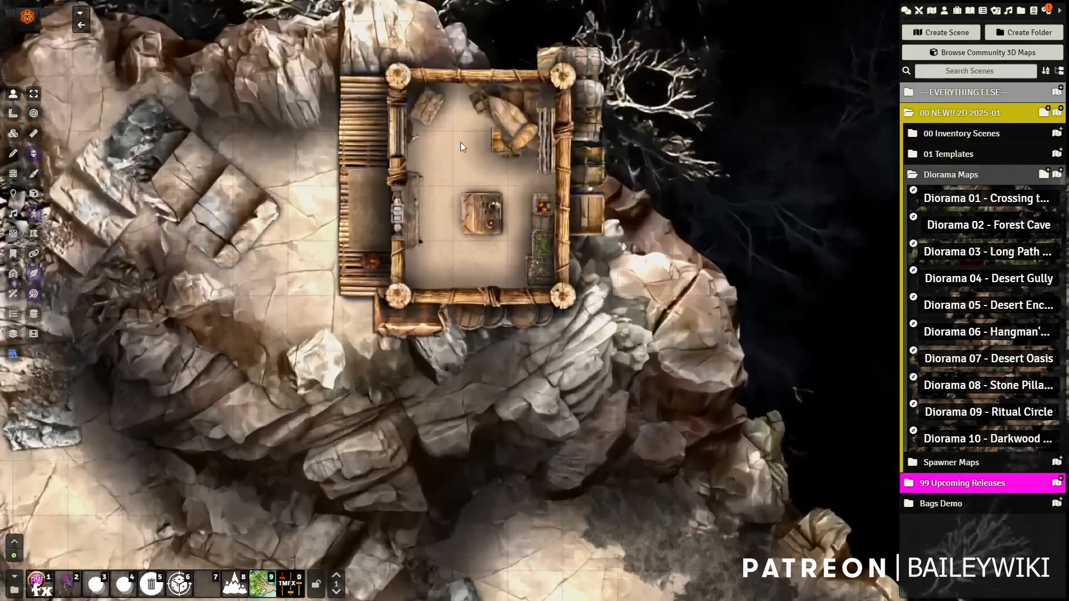
pyautogui.scroll(-5, 453, 140)
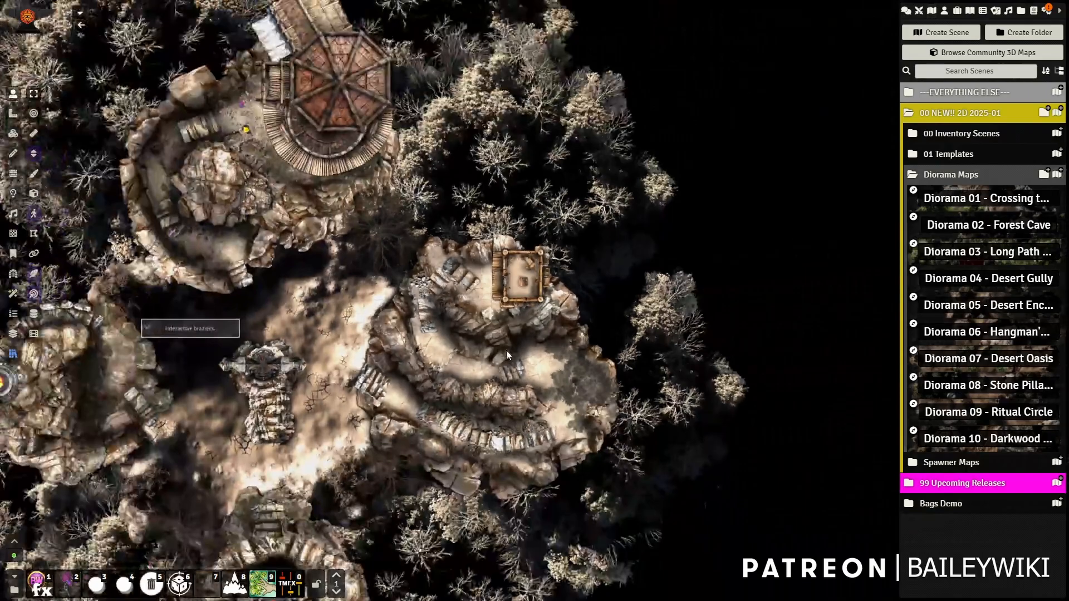
pyautogui.moveTo(506, 351); pyautogui.dragTo(644, 197)
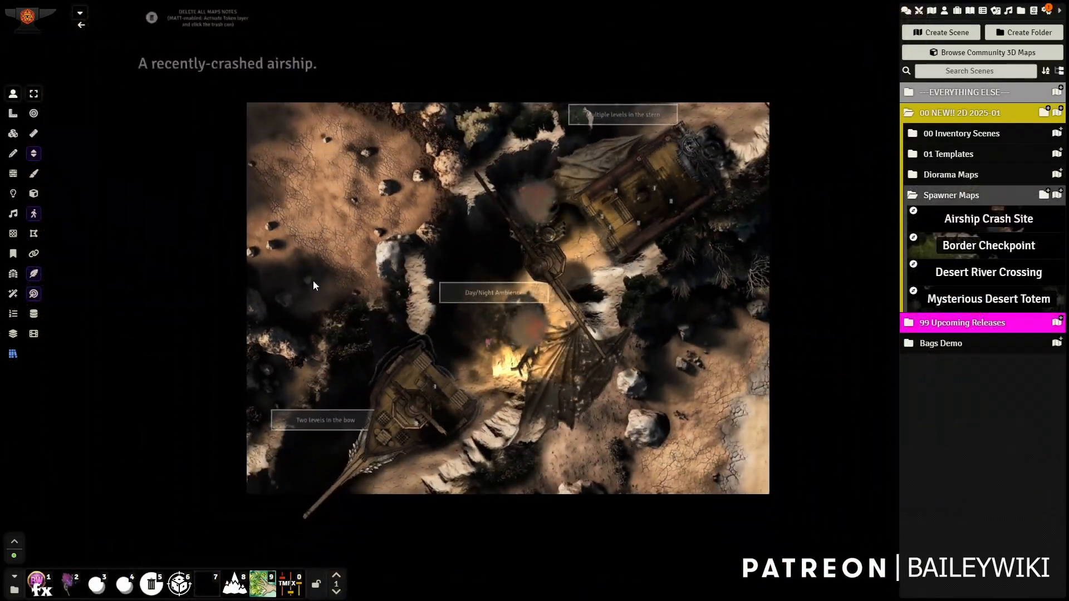
# Step: Open the Airship Crash Site scene and examine the wreckage, revealing the lower level in the stern
pyautogui.scroll(5, 332, 296)
pyautogui.moveTo(712, 61); pyautogui.dragTo(612, 67)
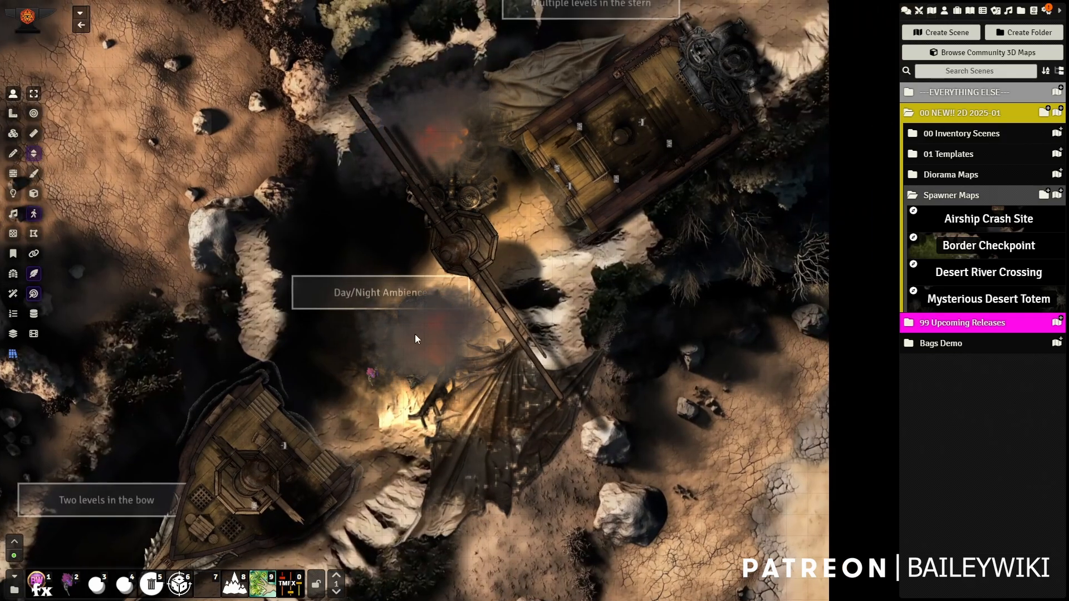
pyautogui.scroll(5, 518, 306)
pyautogui.moveTo(528, 320); pyautogui.dragTo(623, 286)
pyautogui.moveTo(653, 171); pyautogui.dragTo(597, 315)
pyautogui.scroll(10, 556, 289)
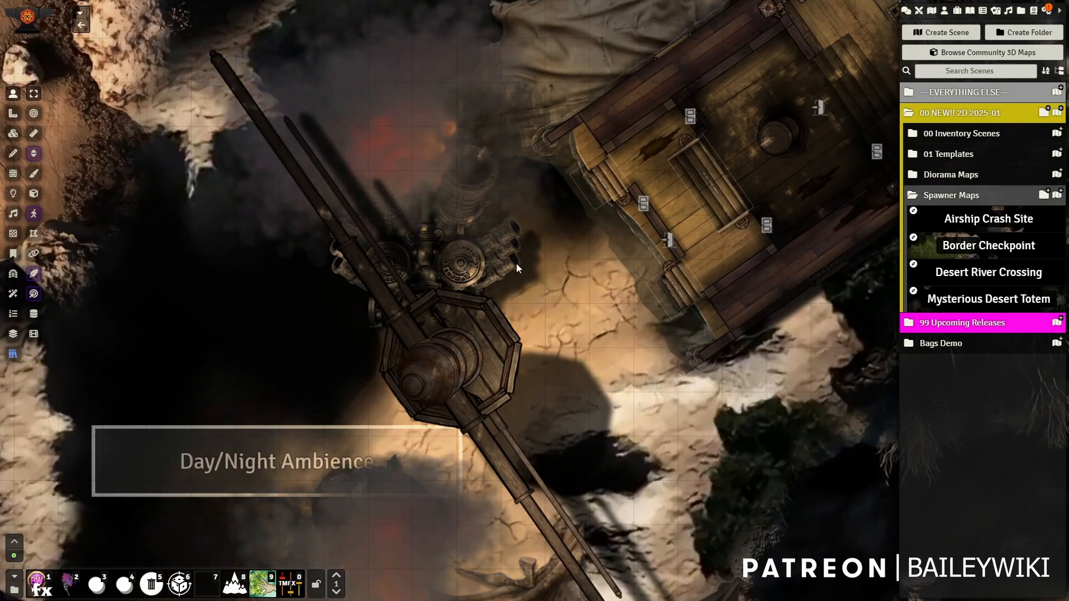
pyautogui.moveTo(592, 265); pyautogui.dragTo(248, 421)
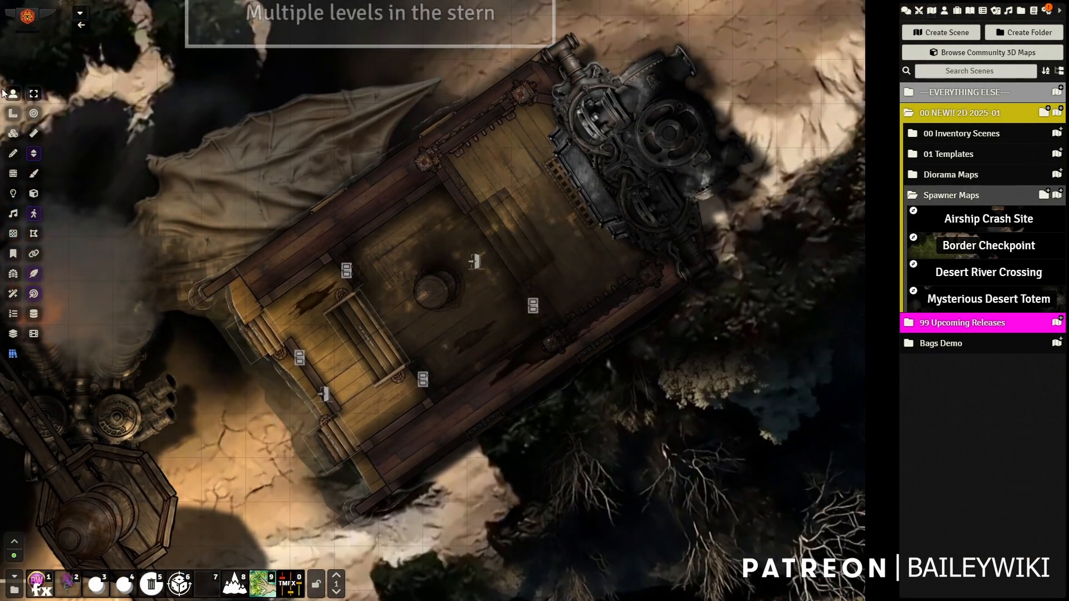
pyautogui.moveTo(408, 290)
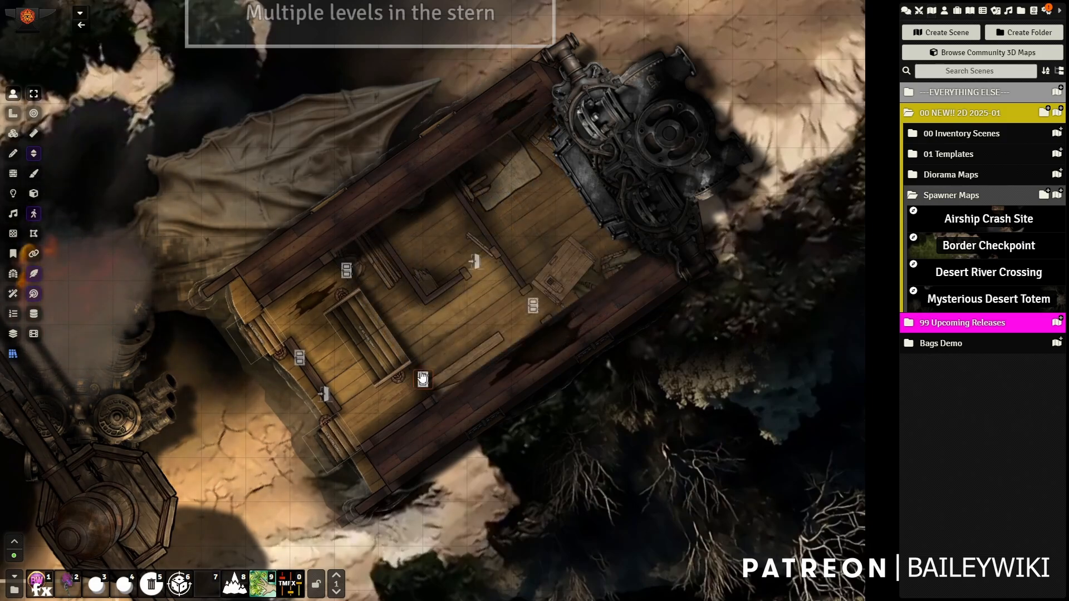
# Step: Examine the airship's bow section and reveal the level below its deck
pyautogui.scroll(-13, 395, 348)
pyautogui.moveTo(340, 442); pyautogui.dragTo(542, 262)
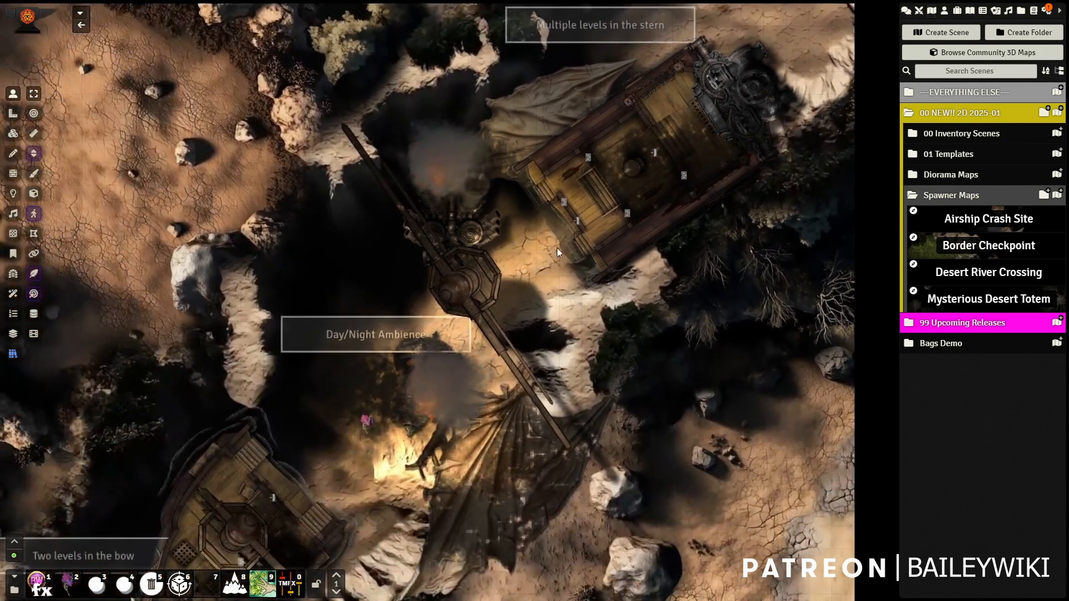
pyautogui.moveTo(429, 423); pyautogui.dragTo(555, 175)
pyautogui.moveTo(501, 224); pyautogui.dragTo(628, 131)
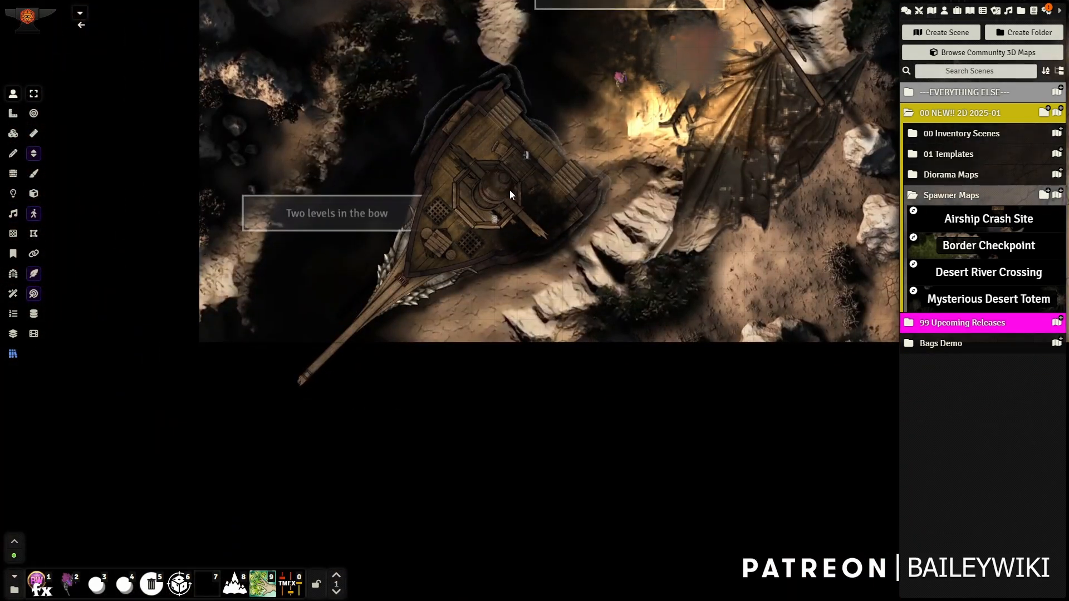
pyautogui.moveTo(513, 189)
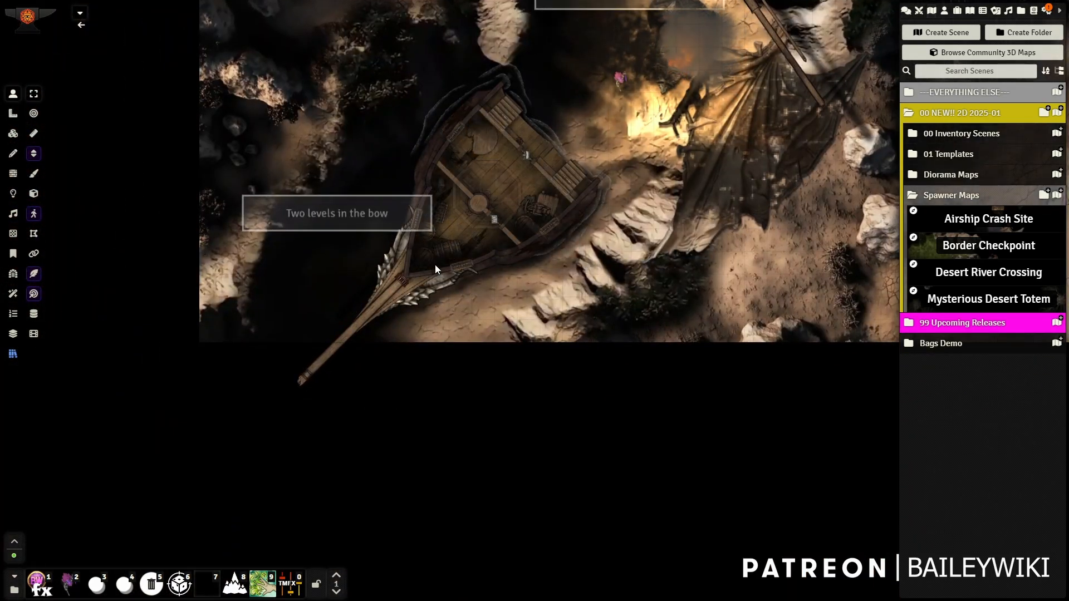
# Step: Examine the torn sail beside the fire, switching to the tile layer to view the scene's tiles
pyautogui.moveTo(726, 153); pyautogui.dragTo(434, 303)
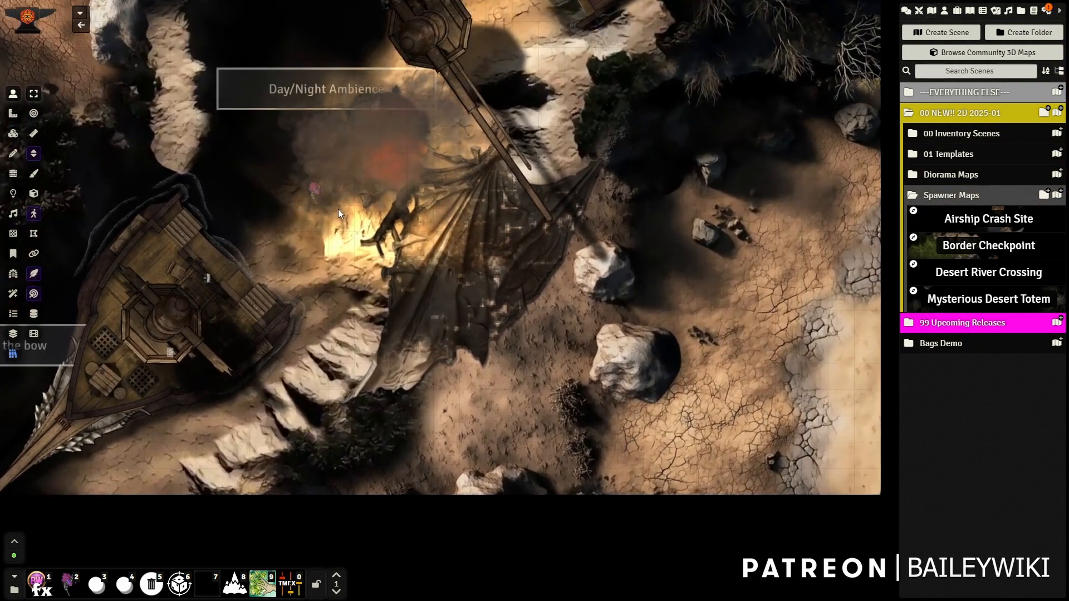
pyautogui.scroll(4, 338, 214)
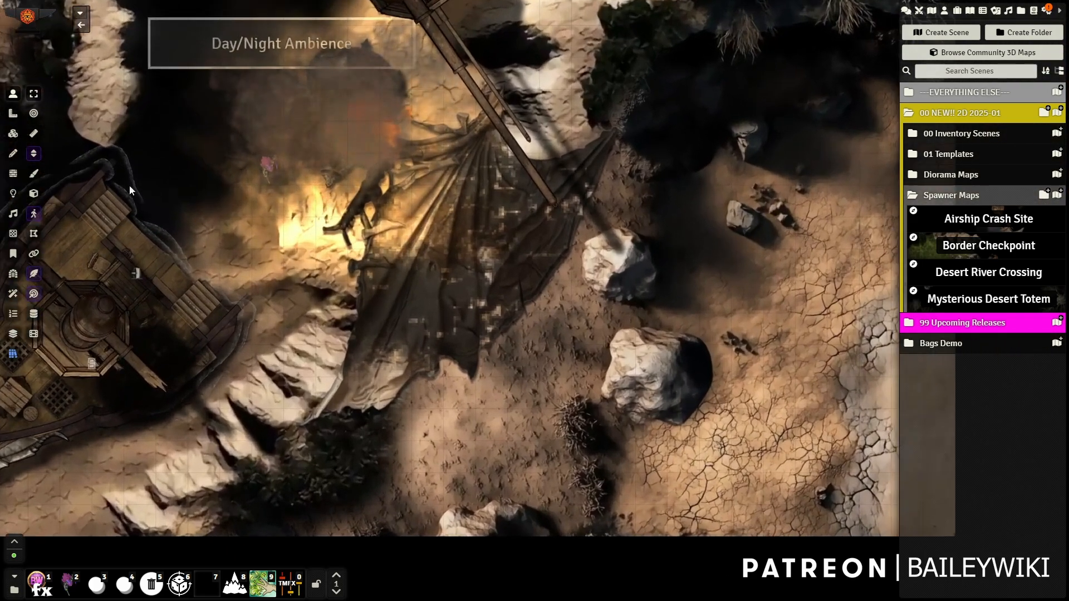
pyautogui.click(13, 135)
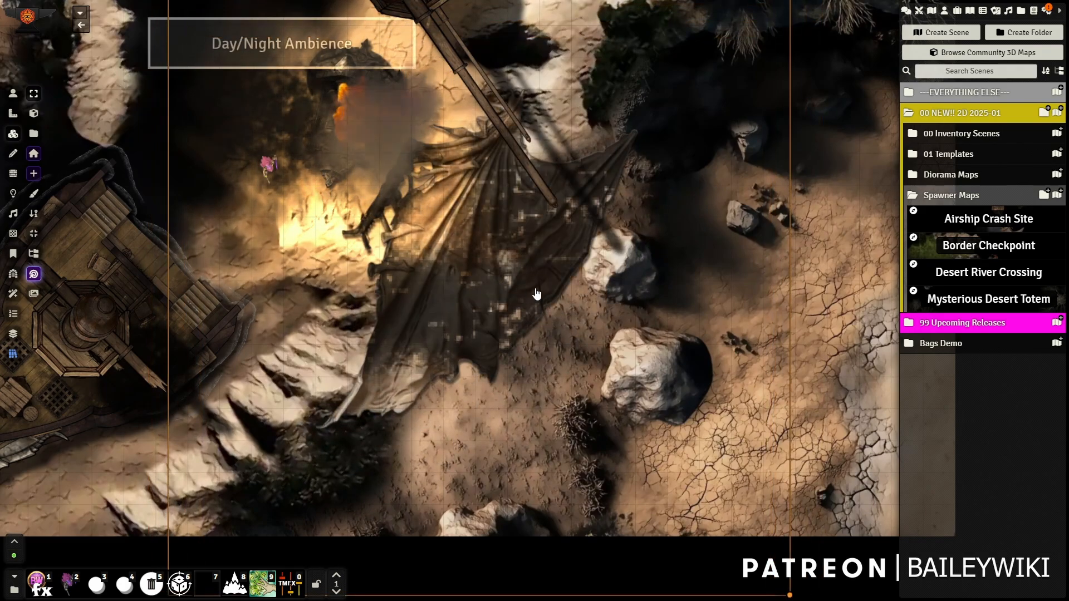
pyautogui.scroll(-10, 548, 295)
pyautogui.moveTo(279, 115); pyautogui.dragTo(313, 288)
# Step: Open the Border Checkpoint scene and move the character token west past the wooden barricades, north of the boulder wall
pyautogui.scroll(5, 406, 295)
pyautogui.hotkey('alt', '1')
pyautogui.moveTo(378, 420); pyautogui.dragTo(544, 253)
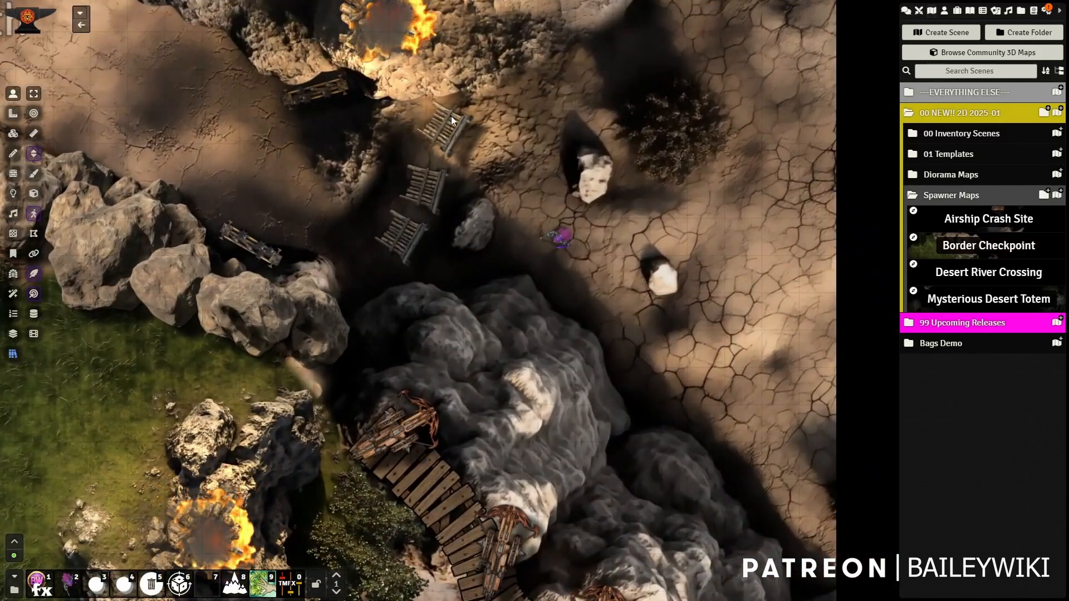
pyautogui.moveTo(561, 239); pyautogui.dragTo(331, 167)
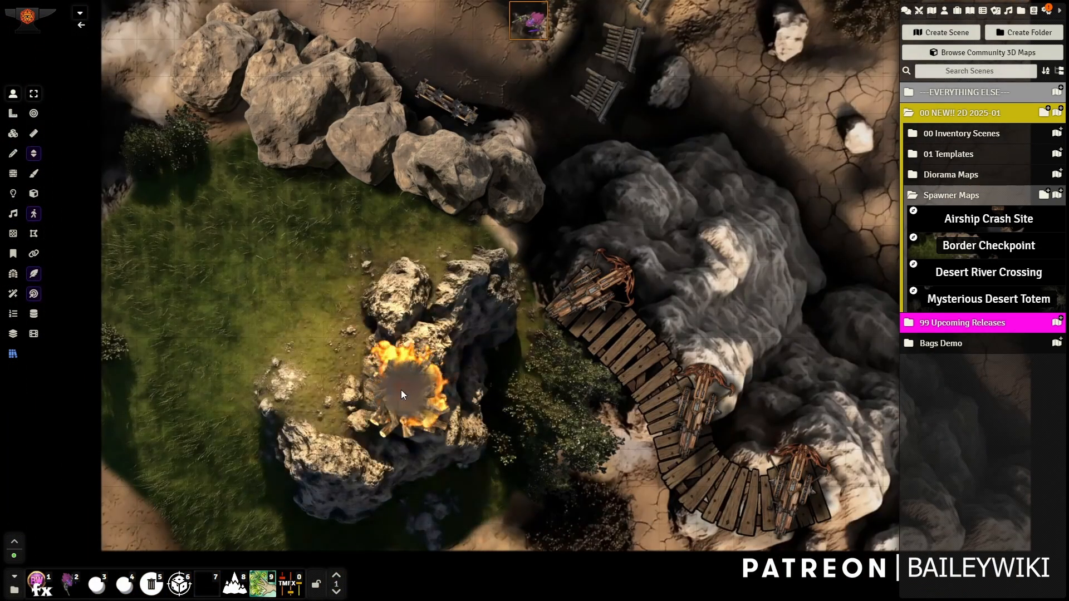
pyautogui.moveTo(503, 169); pyautogui.dragTo(524, 89)
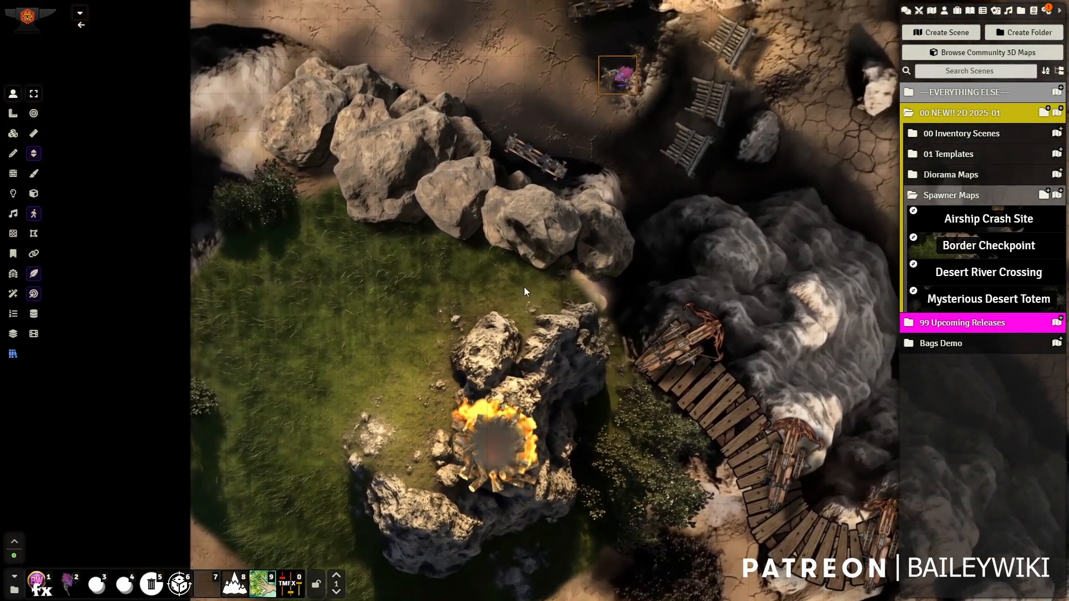
pyautogui.moveTo(524, 288); pyautogui.dragTo(494, 324)
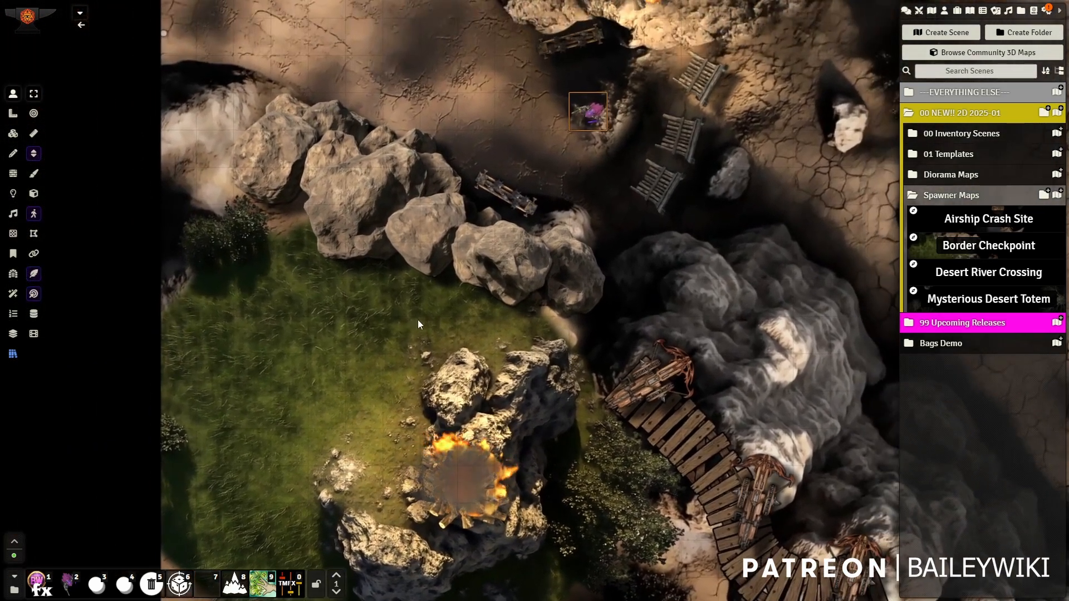
# Step: Move the grassy hill tile west to expose the ground beneath it, and undo the move
pyautogui.click(13, 134)
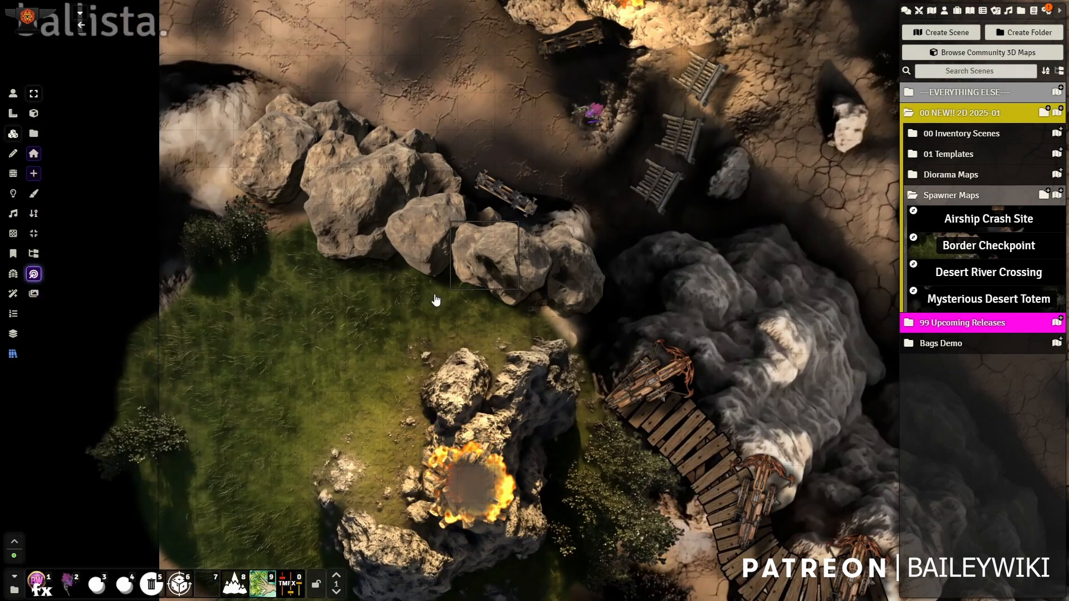
pyautogui.moveTo(364, 351); pyautogui.dragTo(159, 388)
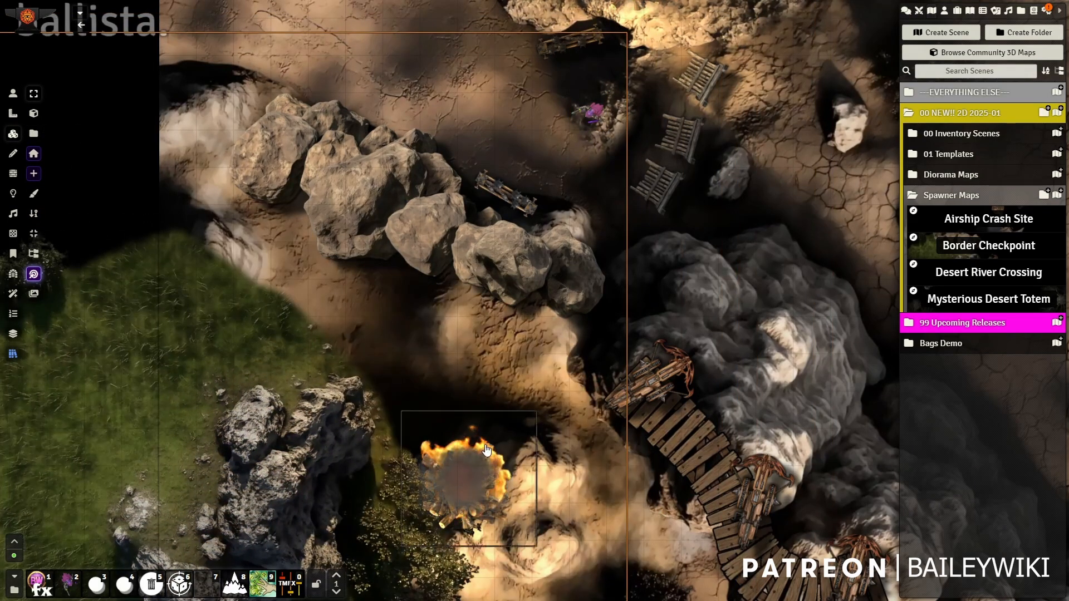
pyautogui.hotkey('ctrl', 'z')
pyautogui.scroll(-5, 686, 426)
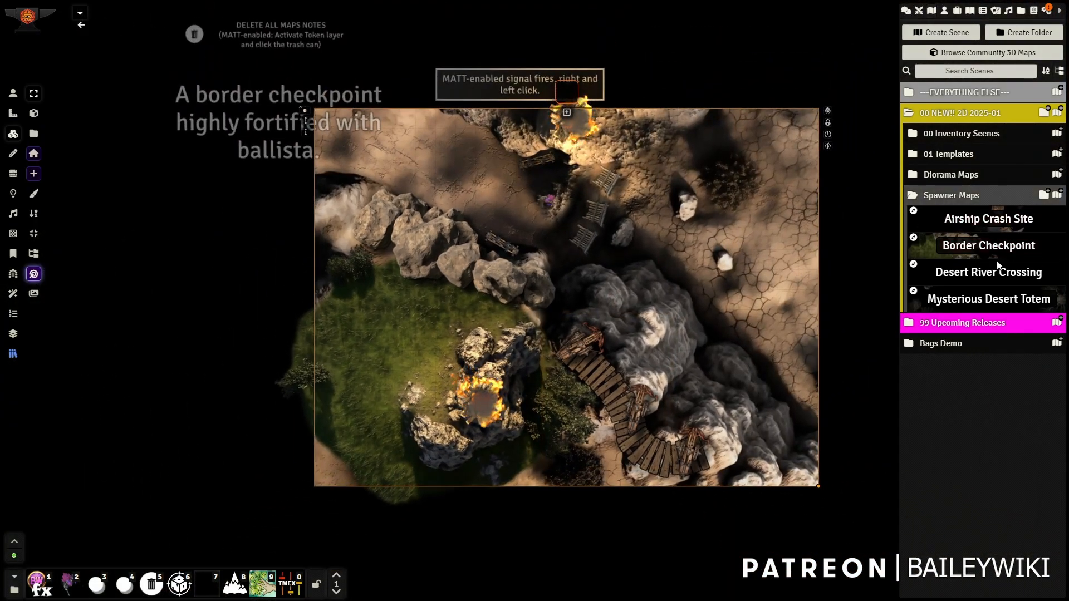
# Step: Open the Desert River Crossing scene and examine its river overlay, animated trees and destroyed bridge
pyautogui.click(998, 267)
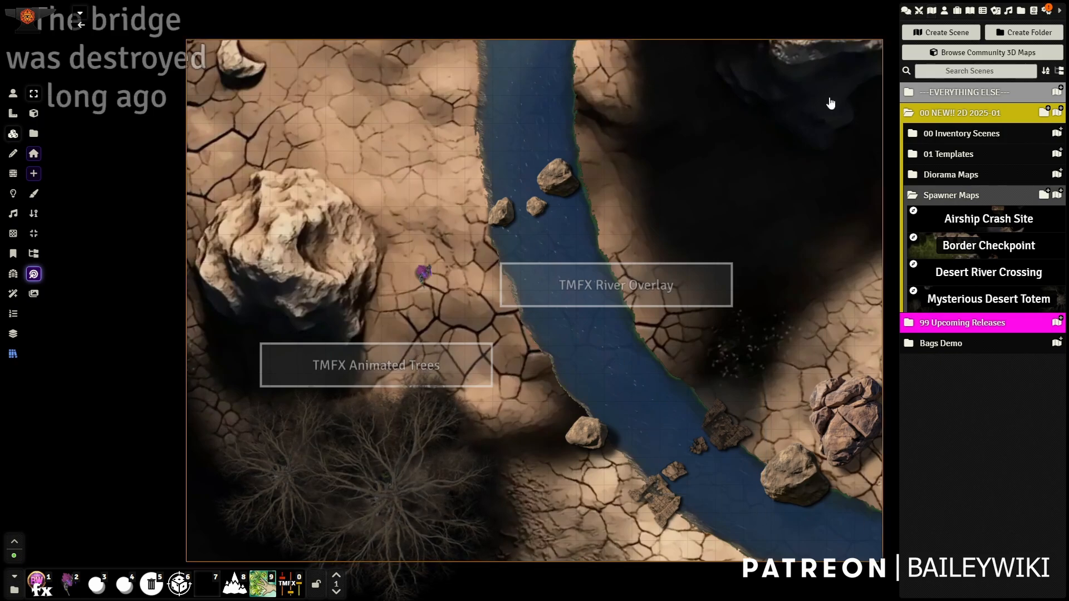
pyautogui.scroll(2, 513, 423)
pyautogui.moveTo(513, 423); pyautogui.dragTo(382, 296)
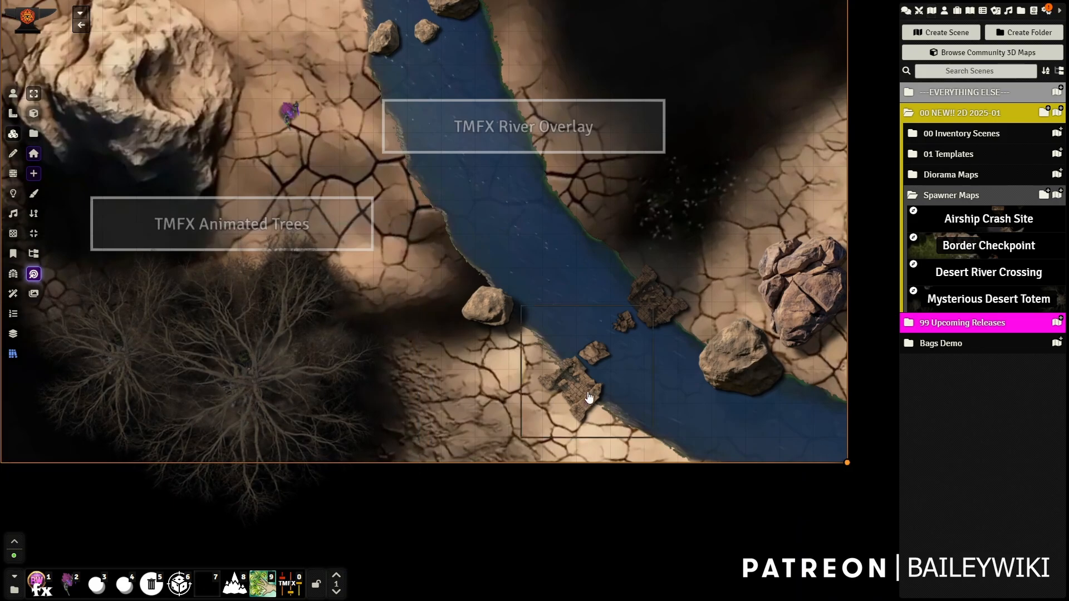
pyautogui.moveTo(508, 202); pyautogui.dragTo(533, 363)
pyautogui.scroll(-7, 455, 108)
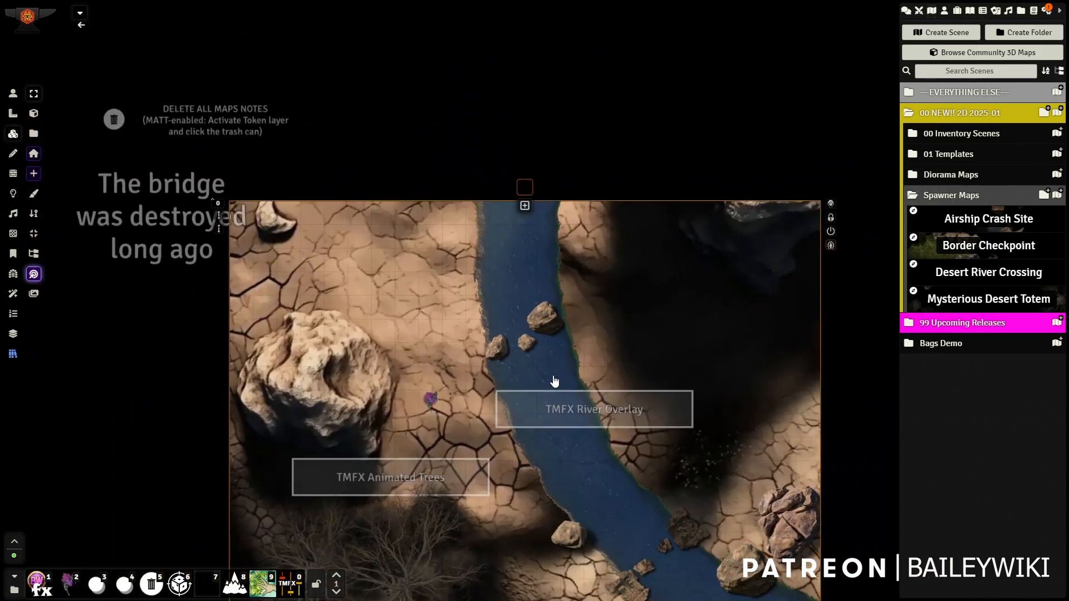
pyautogui.moveTo(555, 381); pyautogui.dragTo(532, 244)
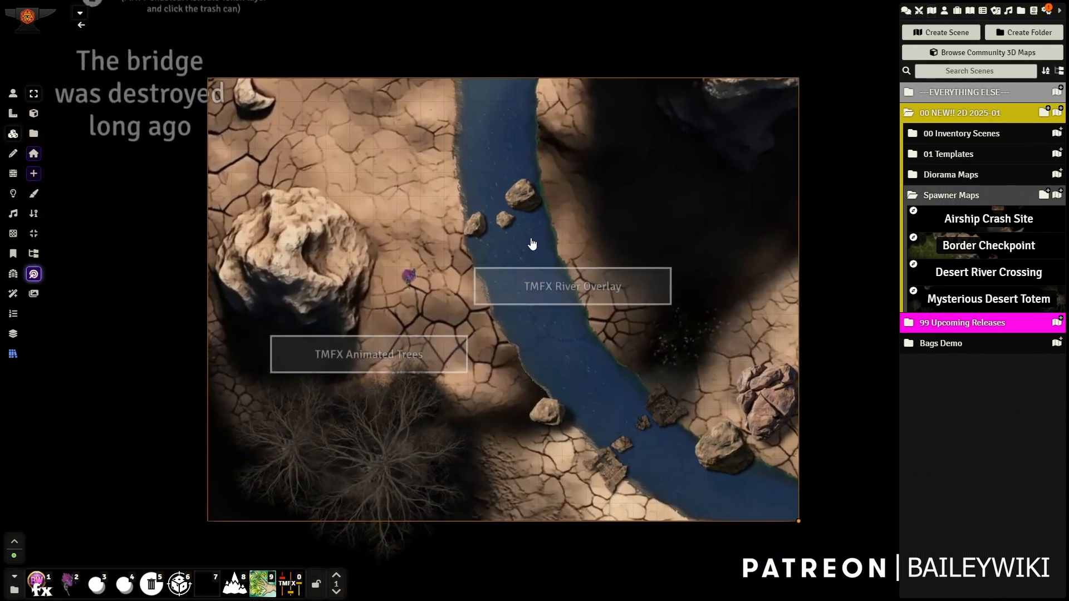
# Step: Open the Mysterious Desert Totem scene, switch to the token layer and examine the night fog and red-lit totem
pyautogui.click(1002, 299)
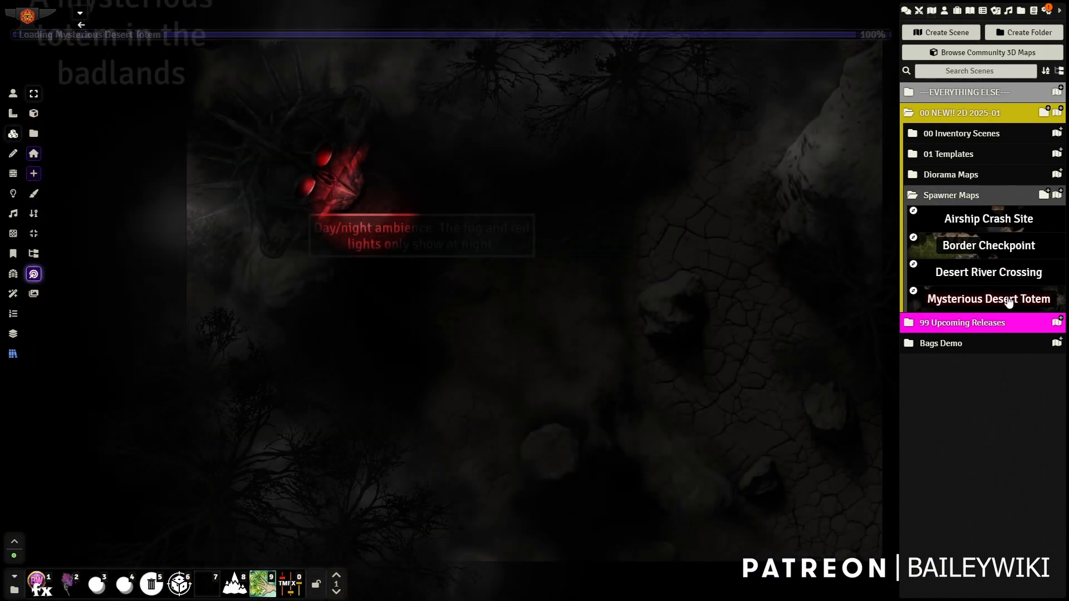
pyautogui.click(12, 94)
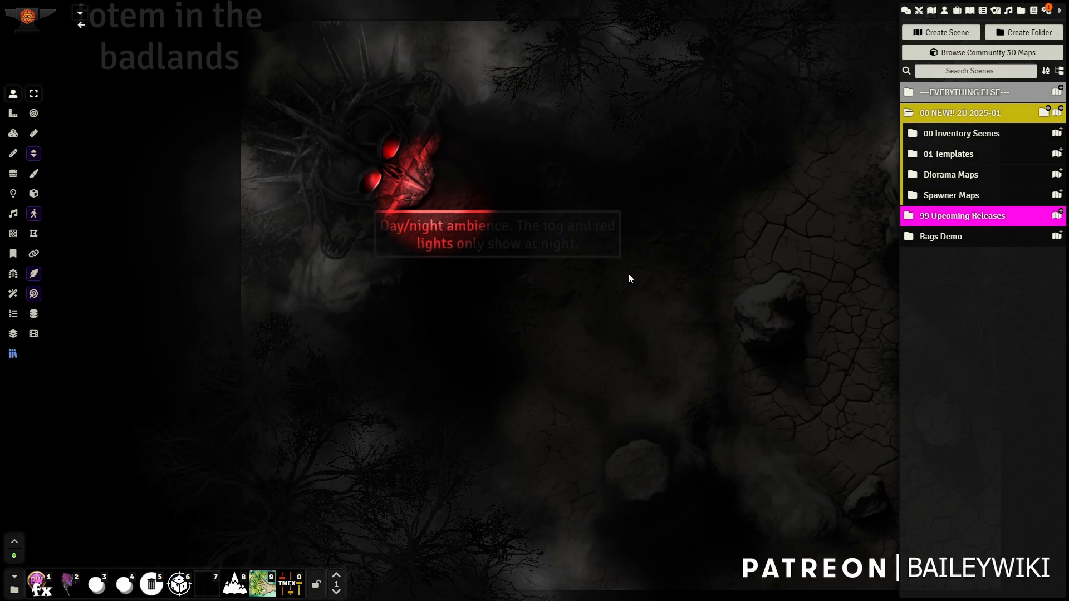
pyautogui.moveTo(715, 367); pyautogui.dragTo(593, 408)
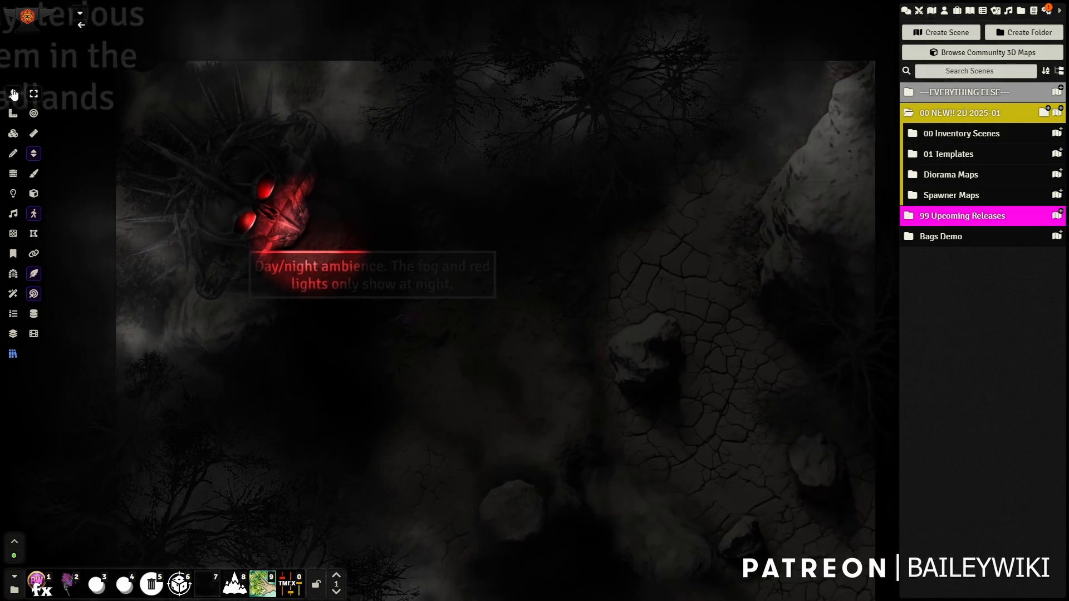
pyautogui.moveTo(346, 512); pyautogui.dragTo(432, 458)
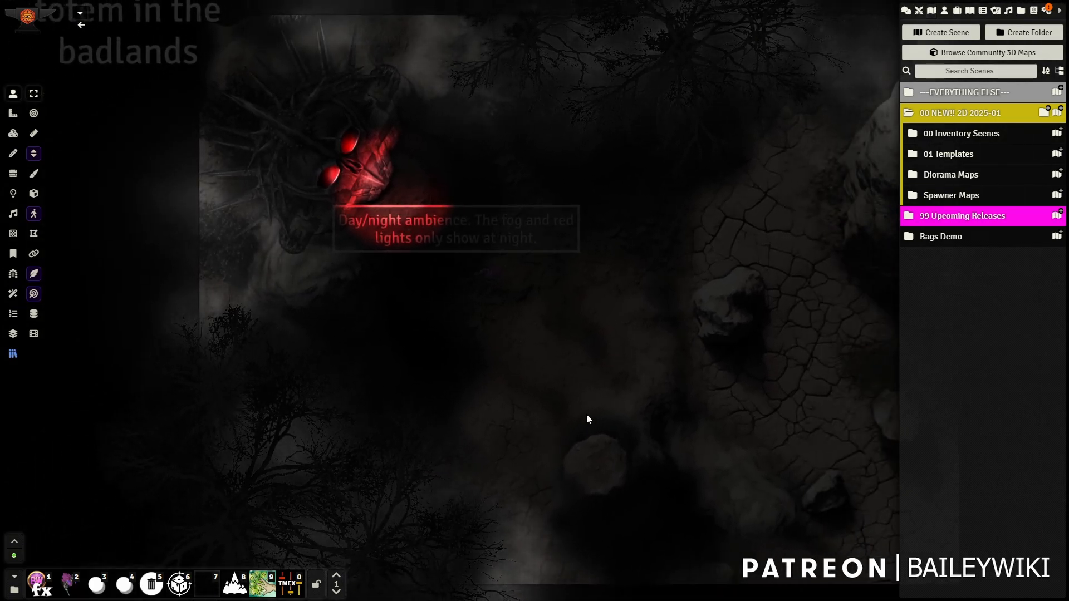
pyautogui.moveTo(594, 408); pyautogui.dragTo(561, 459)
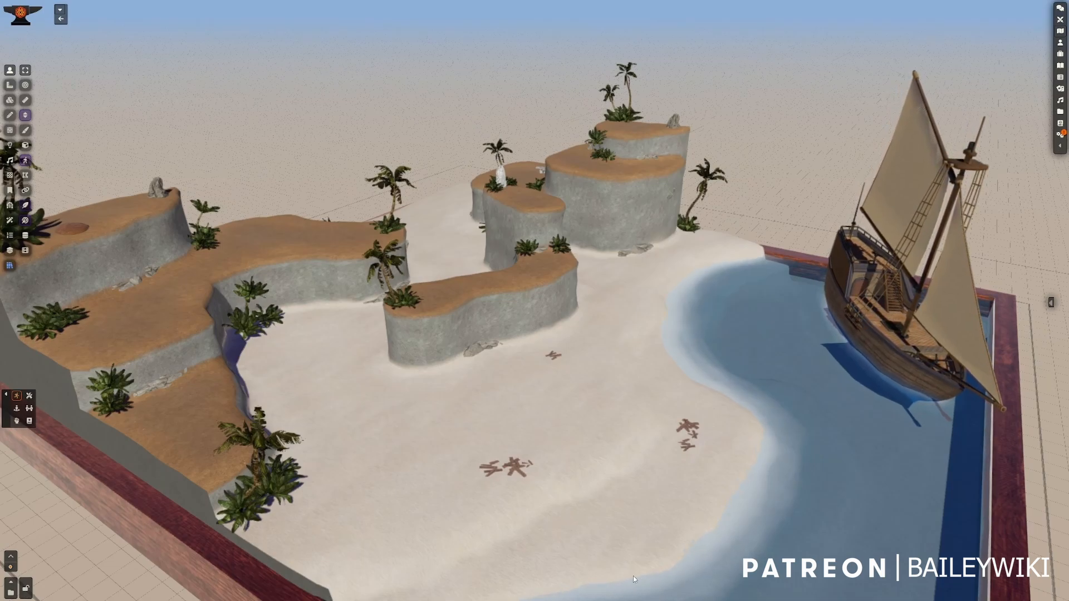
# Step: Examine the daylight beach scene, including its terraced cliffs, shoreline and the sailing ship moored in the bay
pyautogui.moveTo(415, 504); pyautogui.dragTo(440, 510)
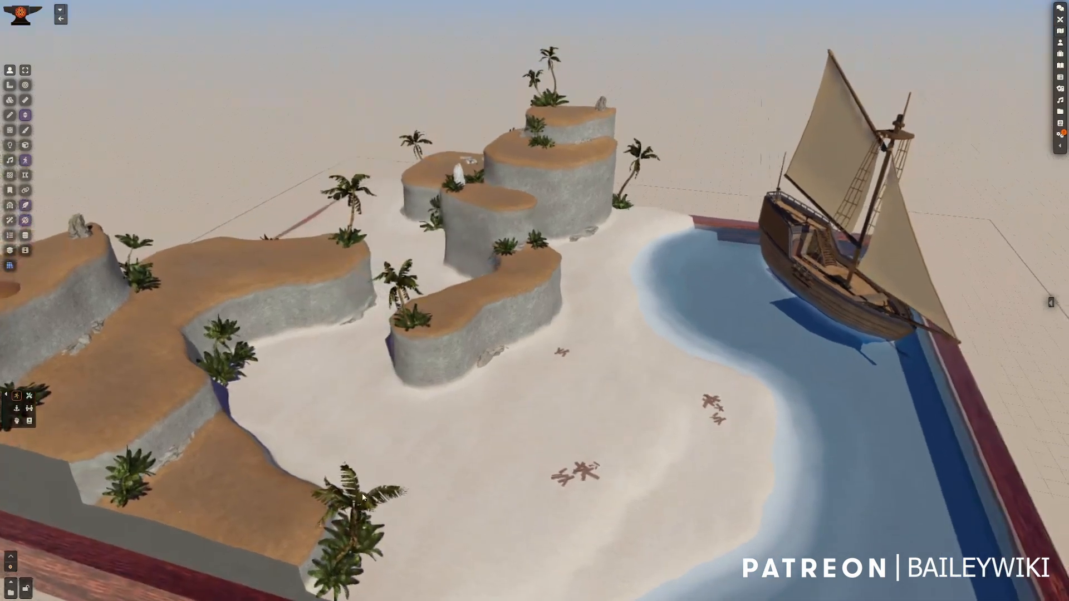
pyautogui.moveTo(361, 494); pyautogui.dragTo(374, 510)
pyautogui.scroll(4, 374, 512)
pyautogui.scroll(1, 374, 512)
pyautogui.moveTo(510, 453); pyautogui.dragTo(246, 463)
pyautogui.scroll(-3, 389, 453)
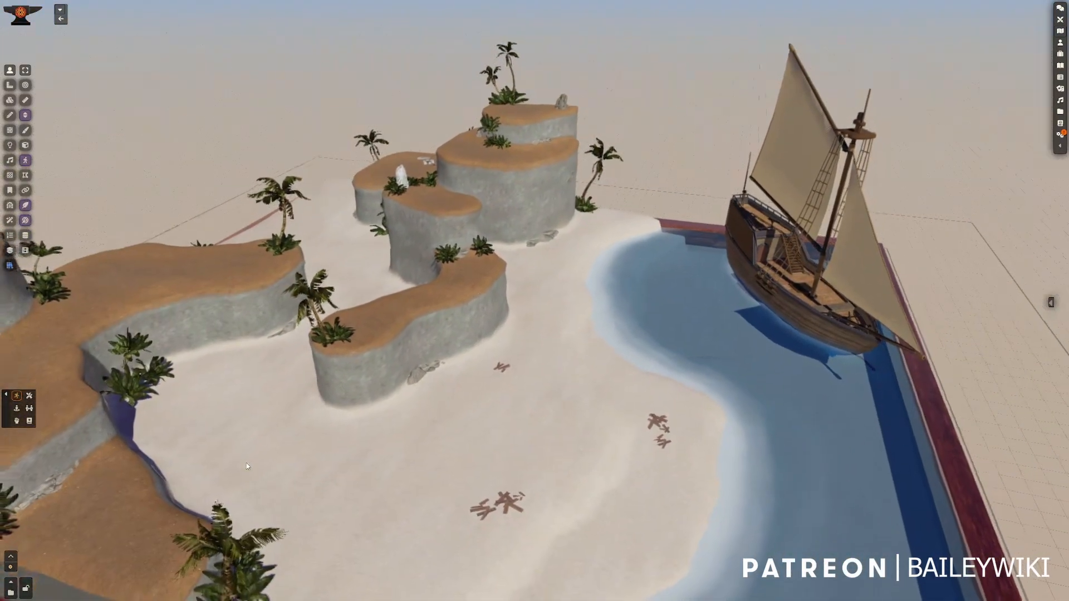
pyautogui.scroll(-5, 235, 430)
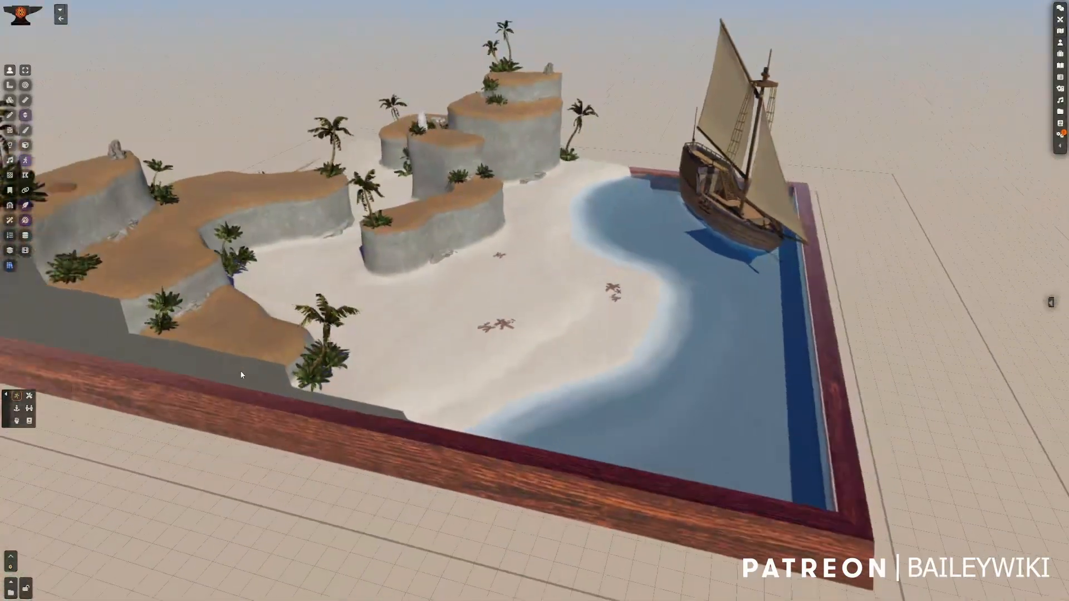
pyautogui.scroll(2, 265, 339)
pyautogui.moveTo(265, 339); pyautogui.dragTo(262, 462)
pyautogui.scroll(2, 292, 467)
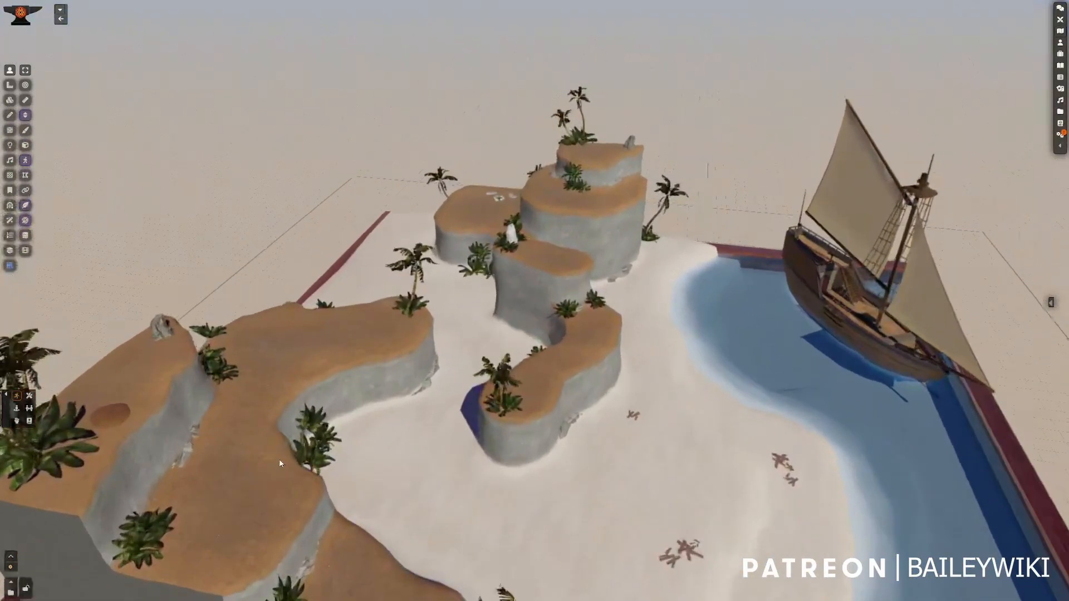
pyautogui.moveTo(412, 417); pyautogui.dragTo(374, 472)
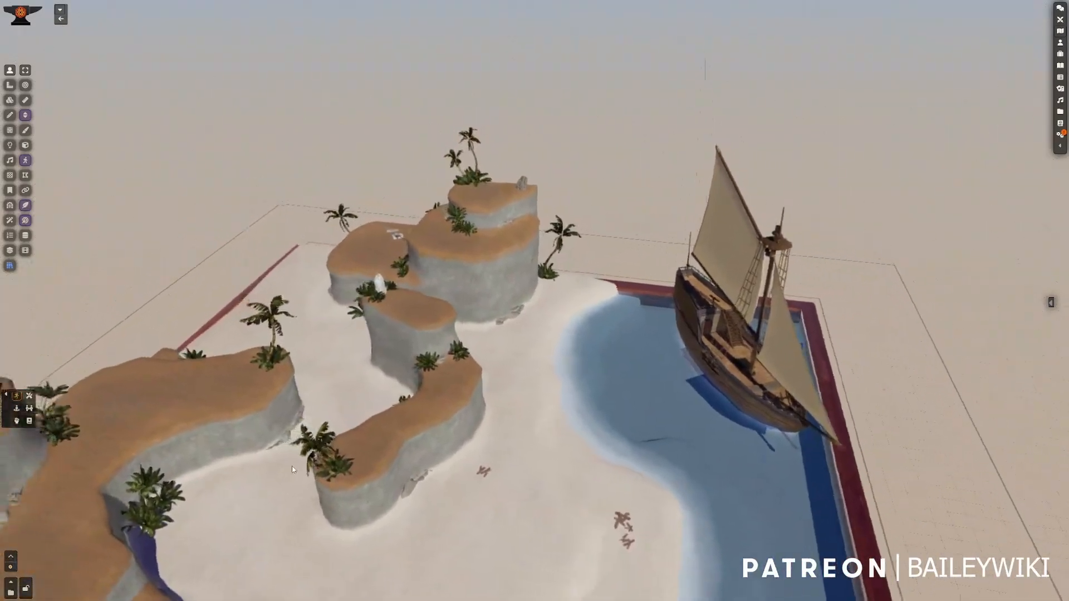
pyautogui.scroll(2, 317, 465)
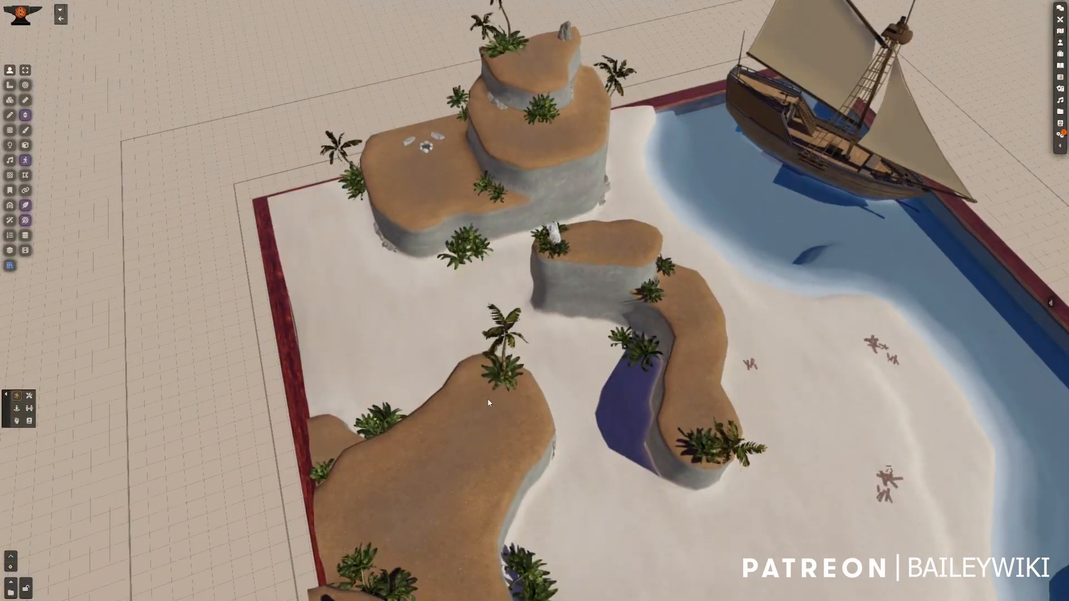
# Step: Examine the campsite on the rear plateau, the palm-covered upper ledge and the sandy beach below the cliffs
pyautogui.moveTo(517, 366); pyautogui.dragTo(561, 497)
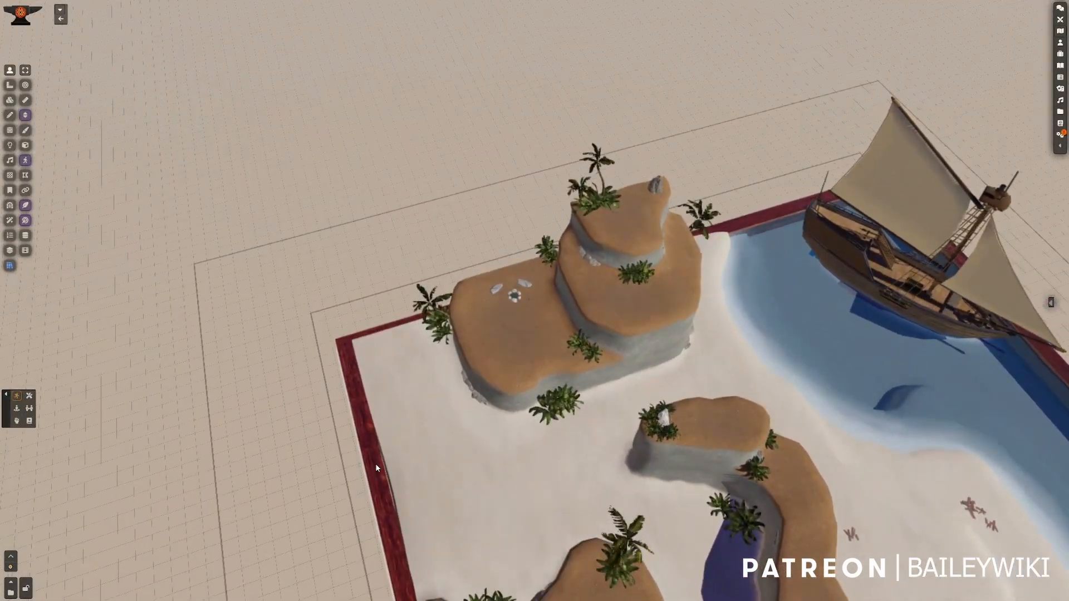
pyautogui.scroll(8, 353, 459)
pyautogui.moveTo(353, 459); pyautogui.dragTo(410, 500)
pyautogui.moveTo(594, 495); pyautogui.dragTo(502, 384)
pyautogui.moveTo(89, 324); pyautogui.dragTo(551, 409)
pyautogui.scroll(2, 412, 406)
pyautogui.moveTo(411, 405); pyautogui.dragTo(651, 303)
pyautogui.scroll(2, 458, 431)
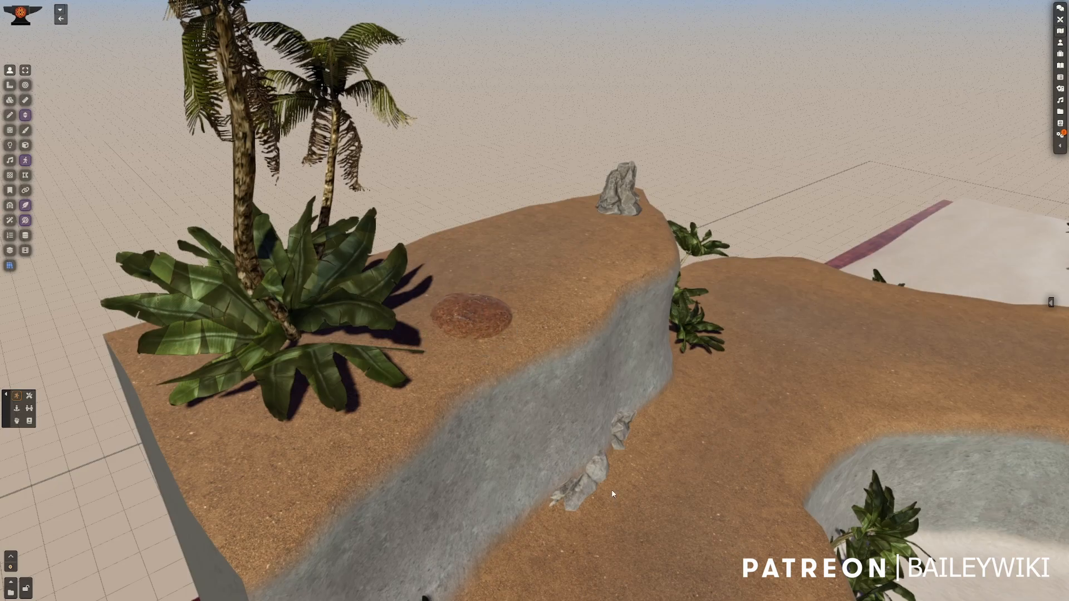
pyautogui.scroll(-6, 612, 494)
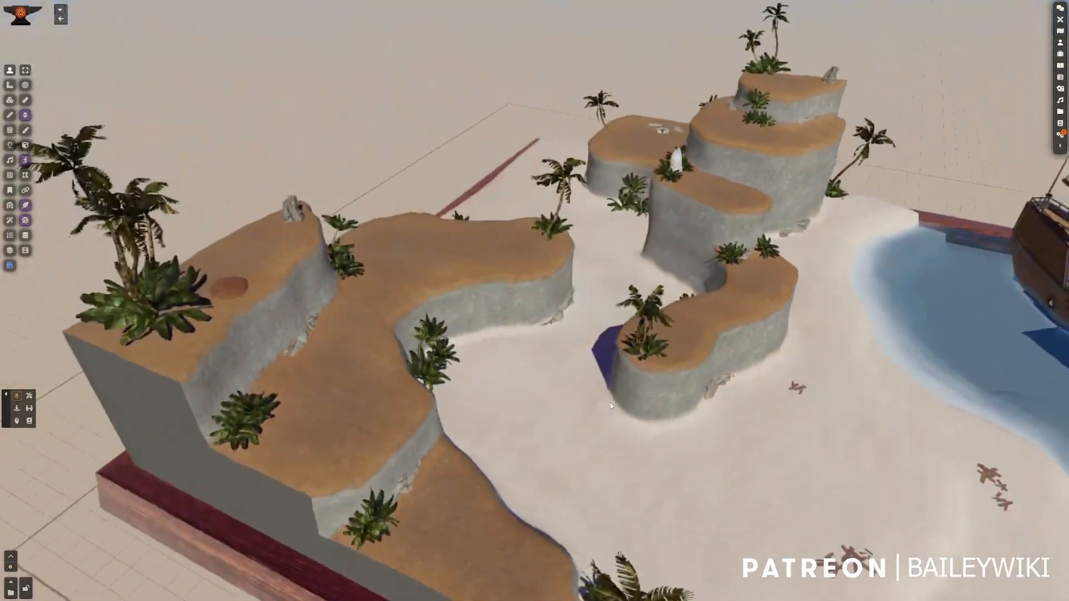
pyautogui.scroll(5, 456, 335)
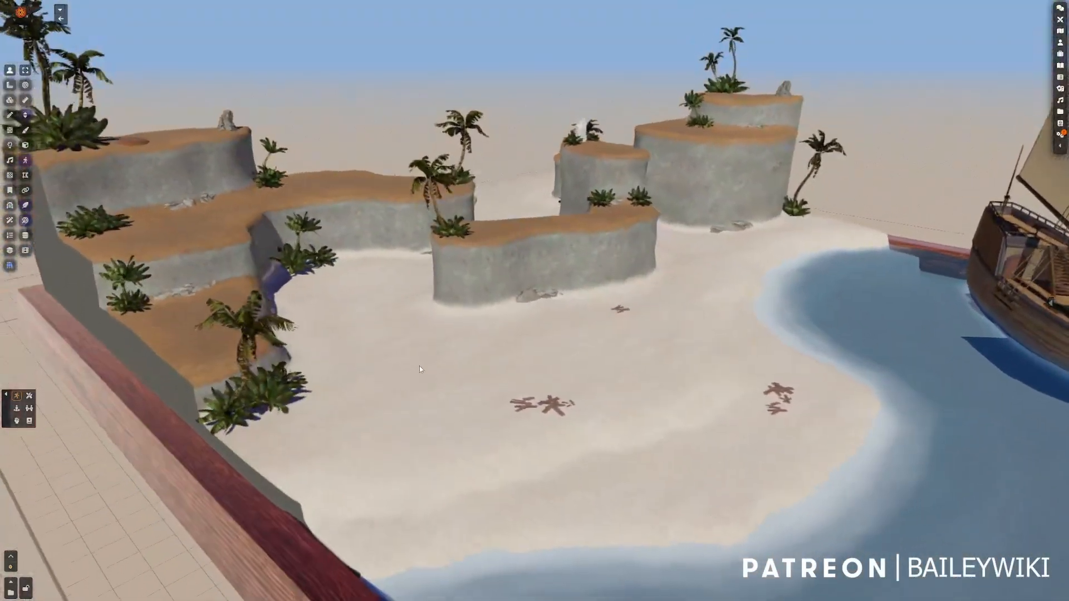
pyautogui.moveTo(419, 366); pyautogui.dragTo(456, 464)
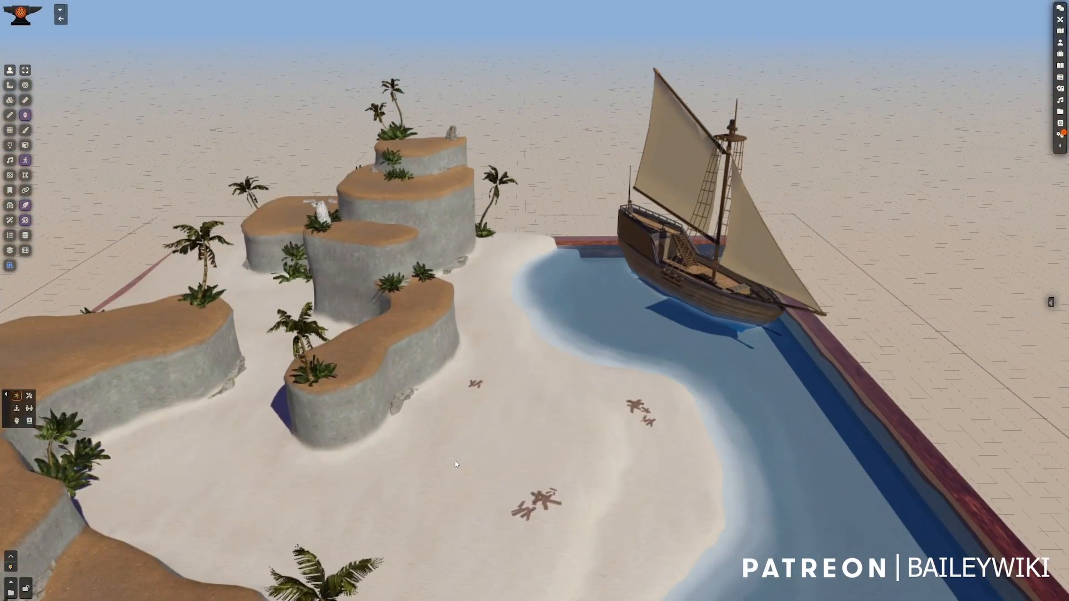
pyautogui.moveTo(232, 426); pyautogui.dragTo(396, 400)
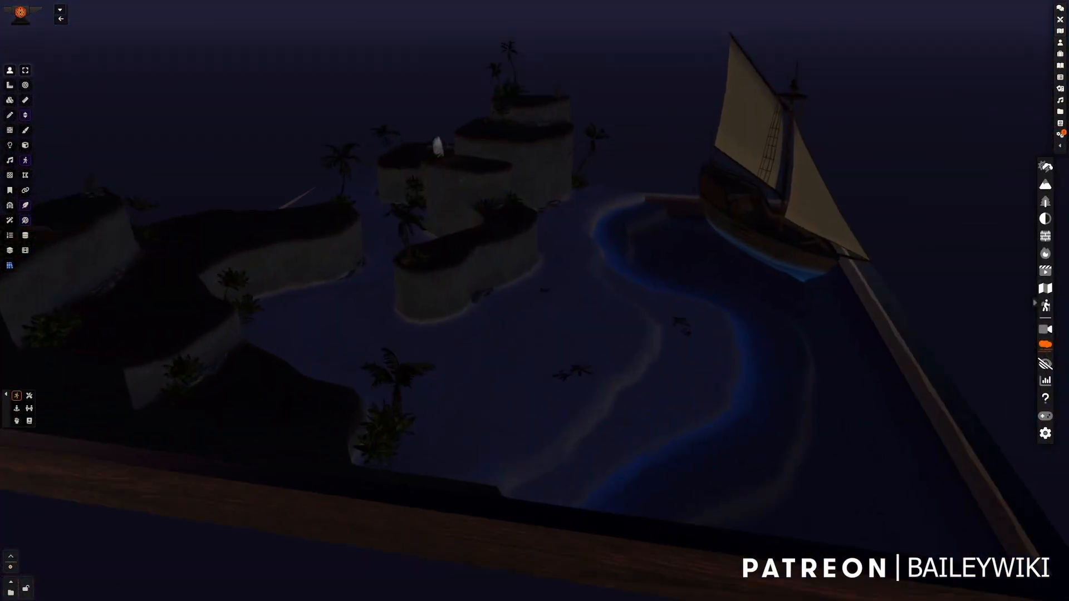
# Step: Open the night version of the beach scene, check the light source on the palm ledge and return to the token layer
pyautogui.moveTo(584, 454); pyautogui.dragTo(423, 353)
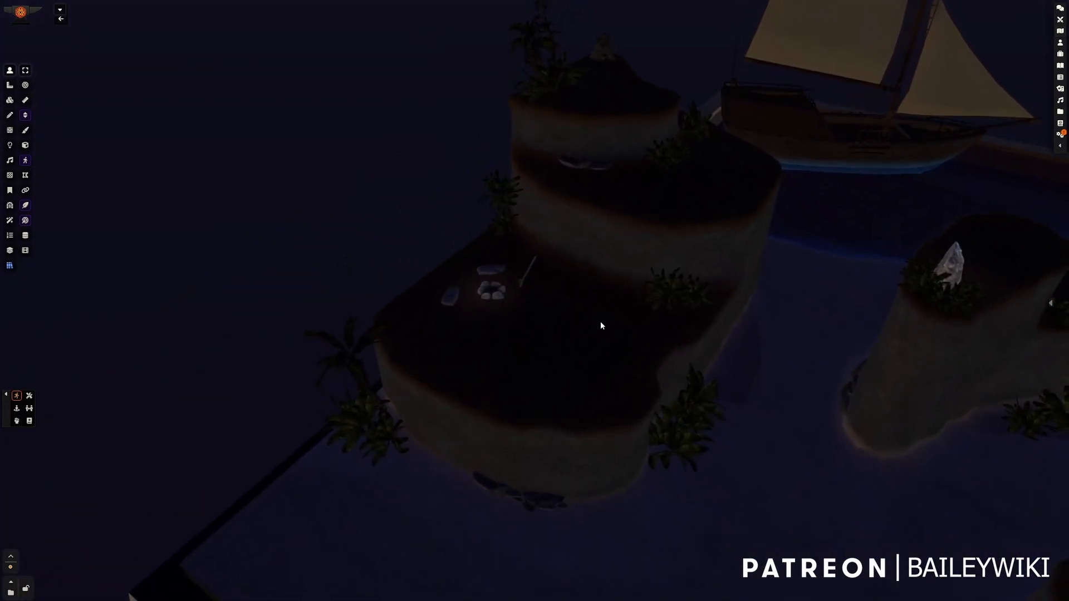
pyautogui.moveTo(682, 436); pyautogui.dragTo(304, 391)
pyautogui.click(9, 146)
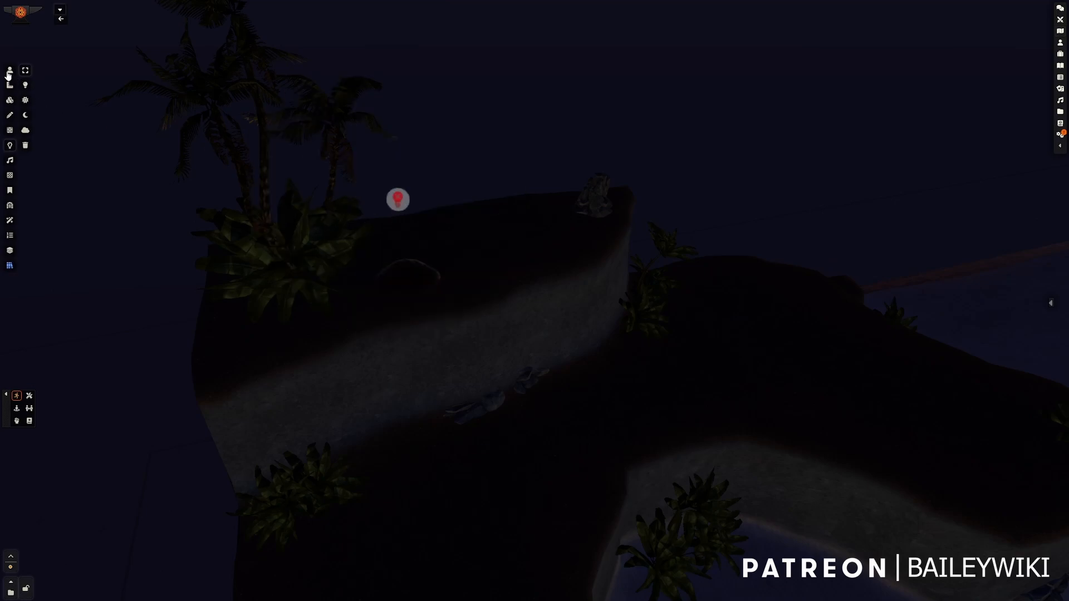
pyautogui.moveTo(330, 439); pyautogui.dragTo(399, 429)
pyautogui.scroll(-3, 399, 430)
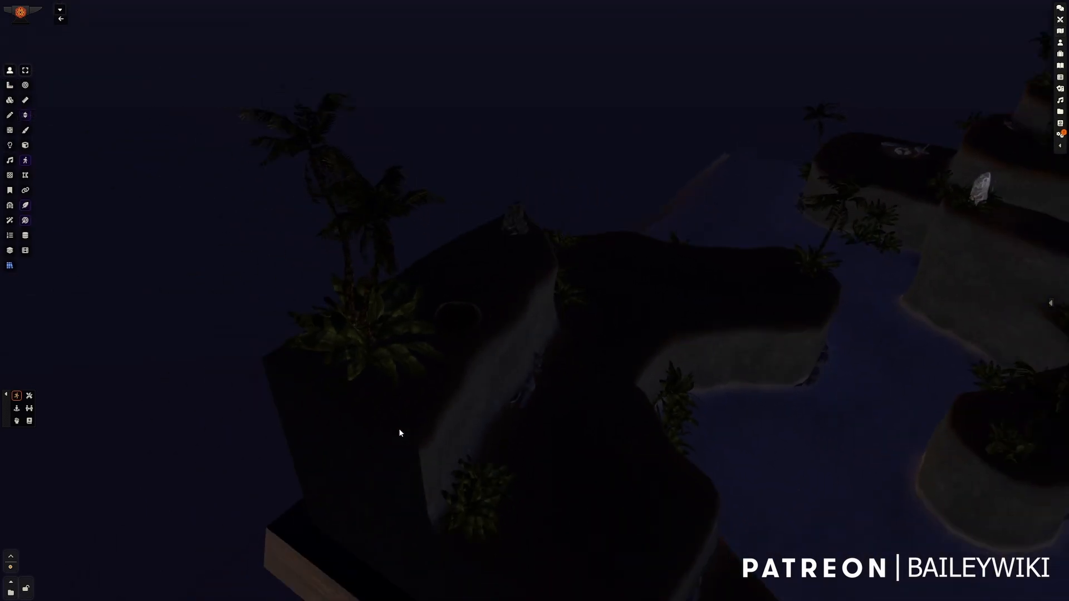
# Step: Examine the night beach's dark cliffs, glowing blue shoreline and moored ship
pyautogui.moveTo(962, 476); pyautogui.dragTo(463, 324)
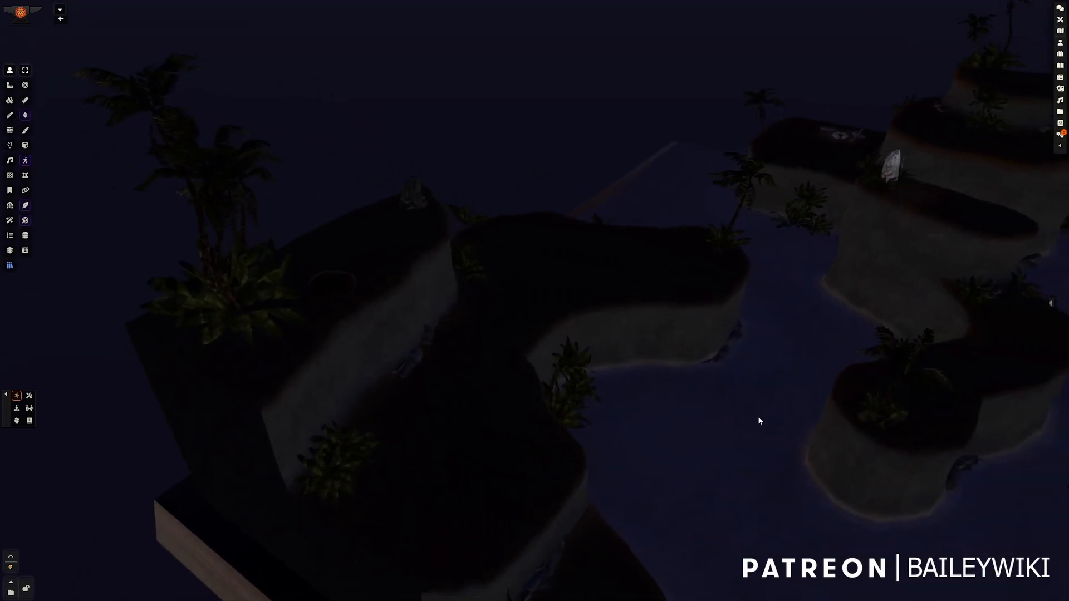
pyautogui.scroll(-3, 463, 321)
pyautogui.moveTo(780, 393); pyautogui.dragTo(522, 386)
pyautogui.scroll(-1, 538, 353)
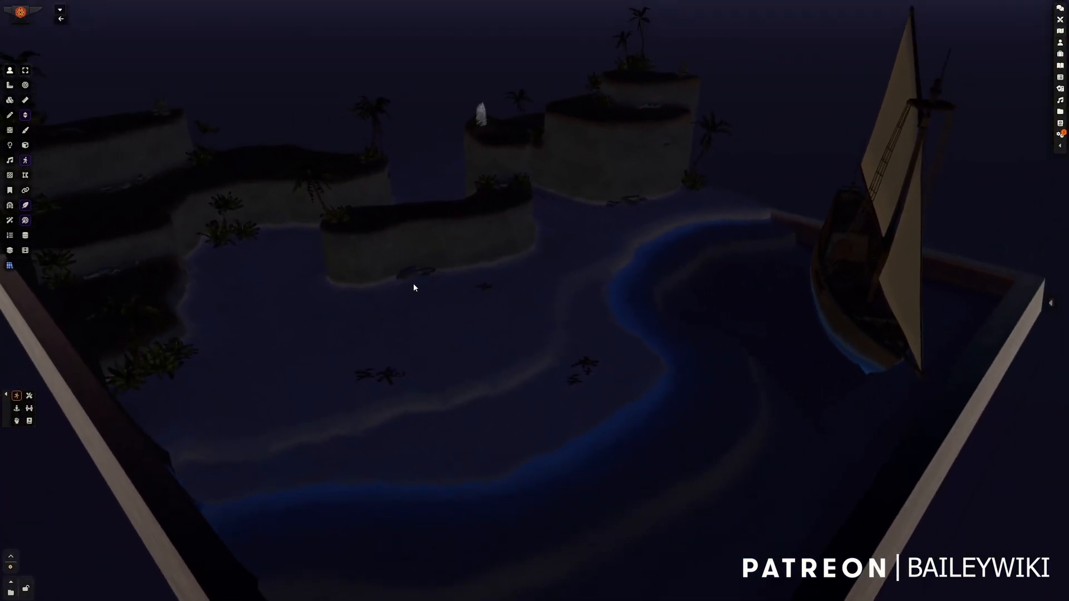
pyautogui.scroll(2, 524, 386)
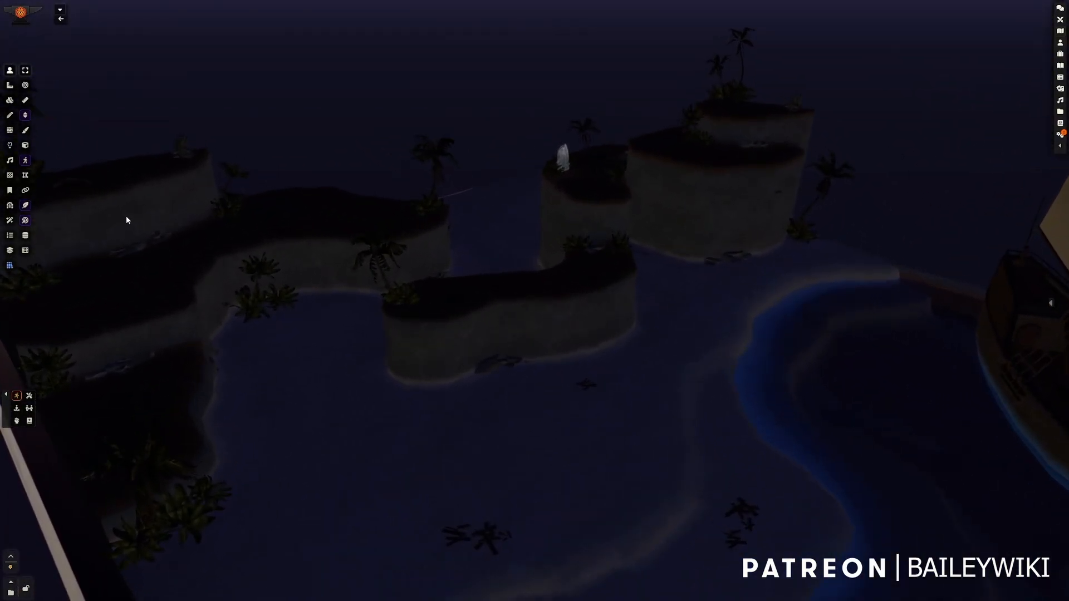
pyautogui.moveTo(210, 384); pyautogui.dragTo(283, 396)
pyautogui.moveTo(399, 401)
pyautogui.mouseDown()
pyautogui.moveTo(234, 491)
pyautogui.moveTo(410, 396)
pyautogui.mouseUp()
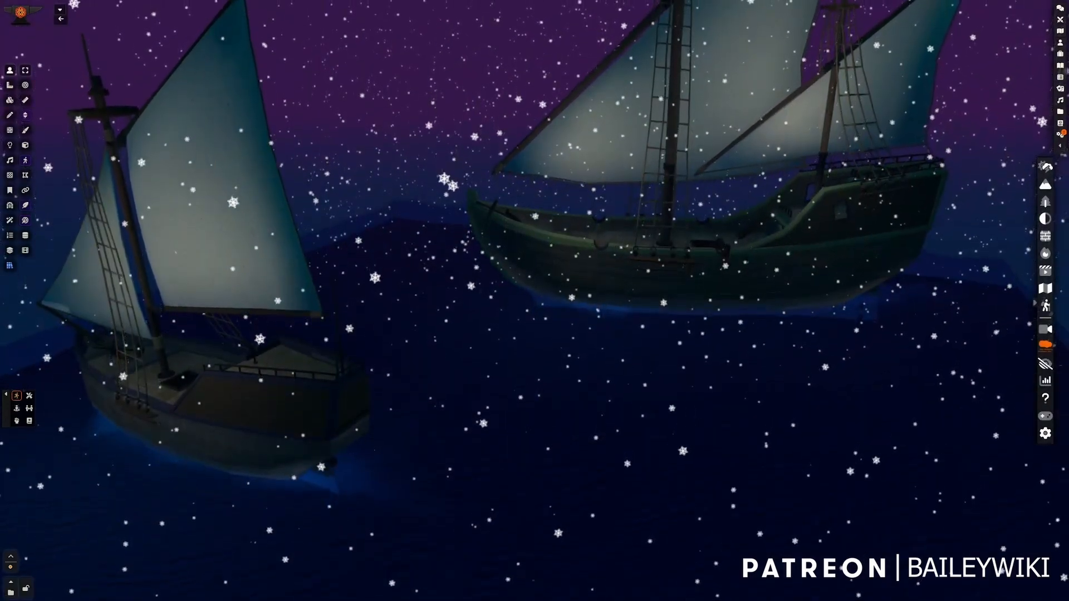
# Step: Collapse the expanded utility controls in the snowy night sea scene and examine the decks and sails of the two ships
pyautogui.click(1034, 303)
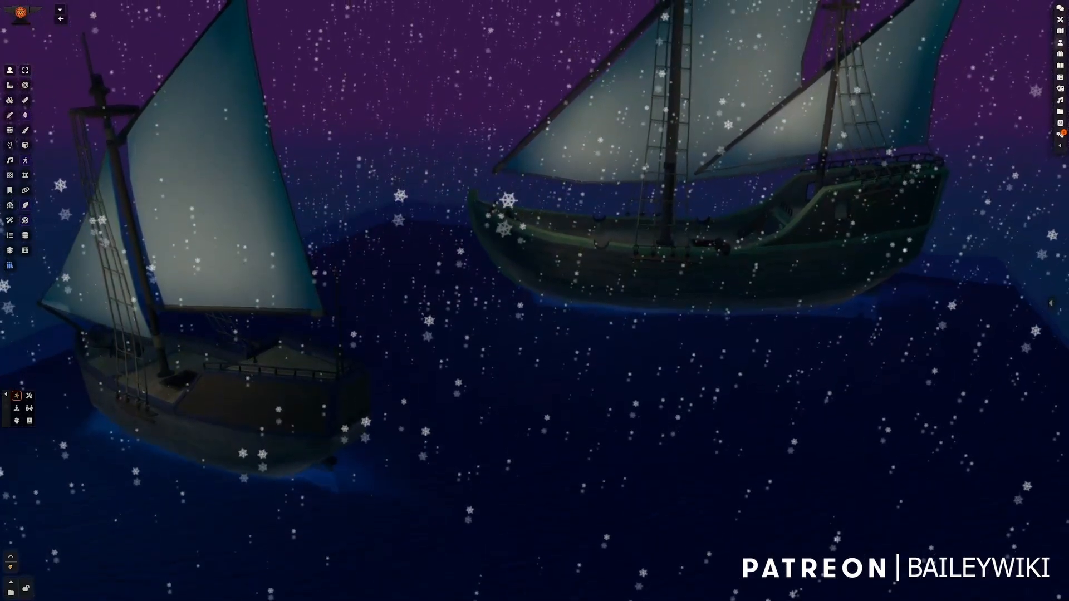
pyautogui.moveTo(236, 496); pyautogui.dragTo(373, 457)
pyautogui.moveTo(140, 357); pyautogui.dragTo(443, 338)
pyautogui.moveTo(200, 259); pyautogui.dragTo(222, 237)
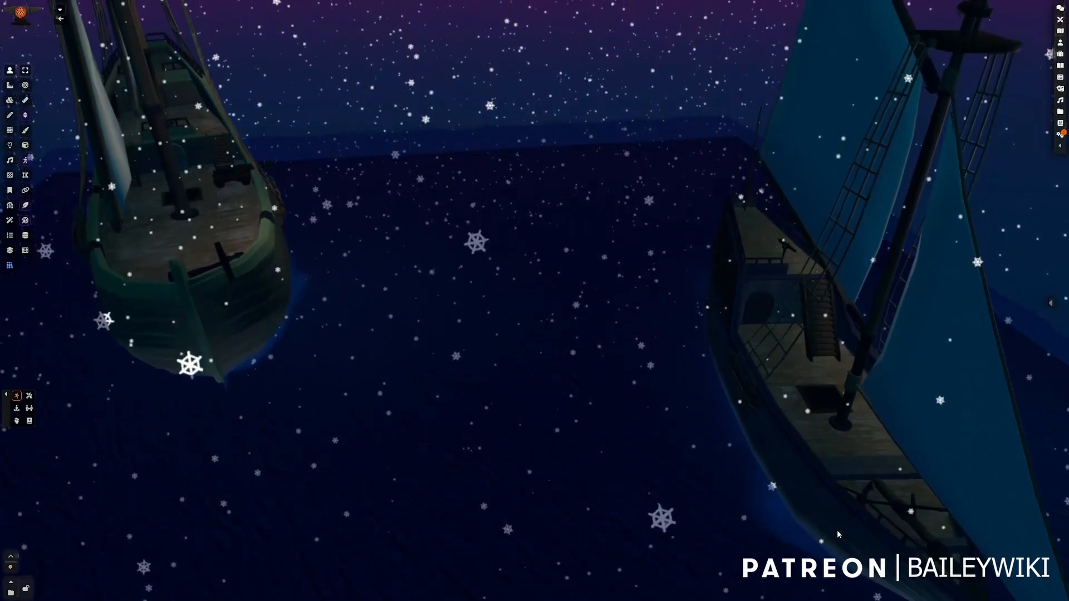
pyautogui.moveTo(826, 528); pyautogui.dragTo(273, 406)
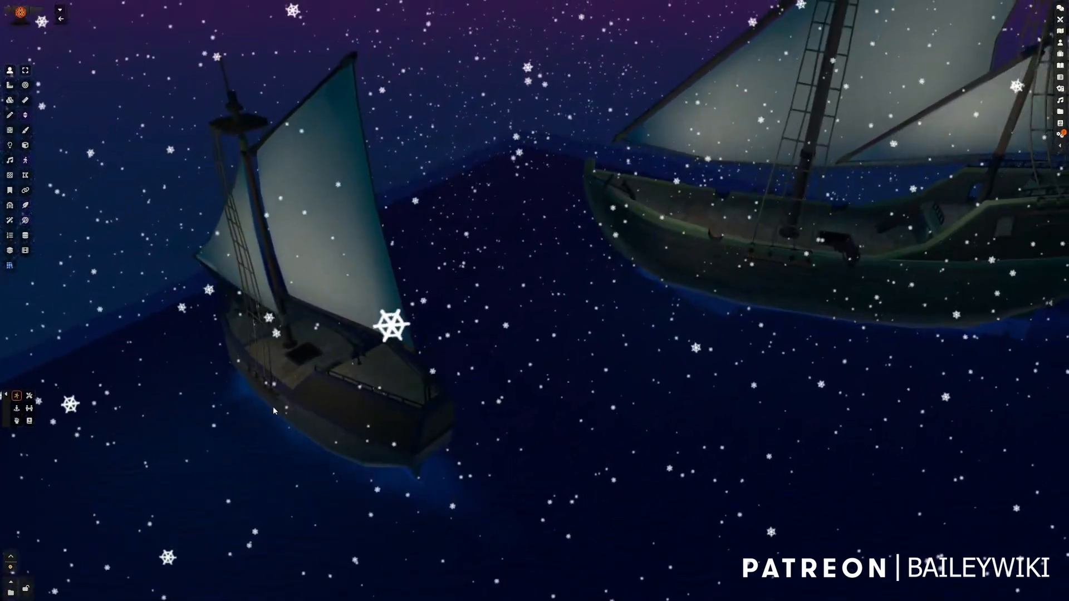
pyautogui.moveTo(228, 339); pyautogui.dragTo(404, 326)
pyautogui.scroll(2, 404, 326)
pyautogui.moveTo(450, 299); pyautogui.dragTo(436, 312)
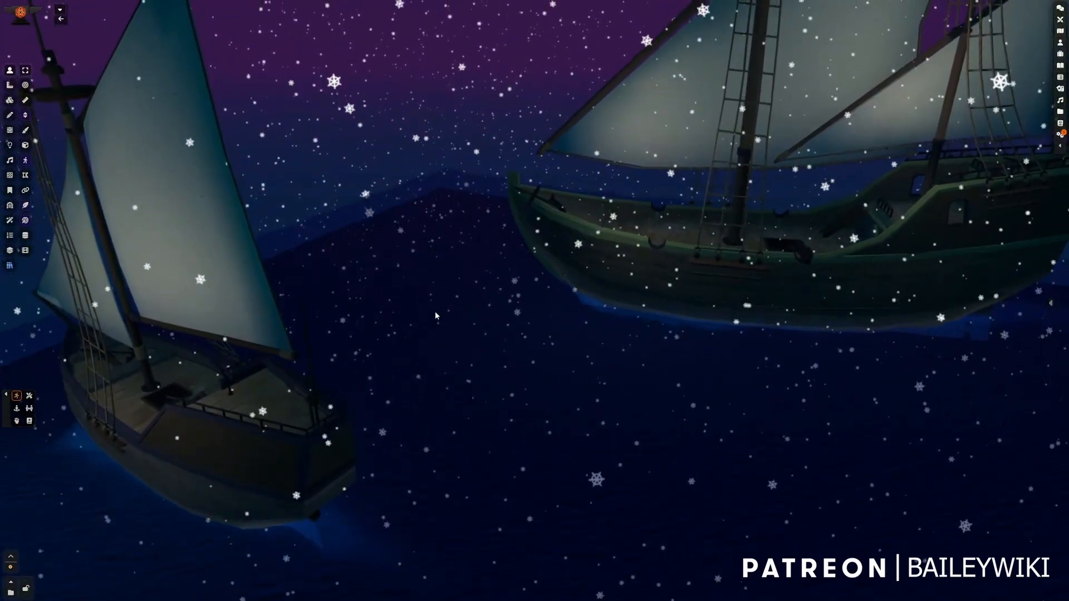
pyautogui.moveTo(435, 316); pyautogui.dragTo(374, 338)
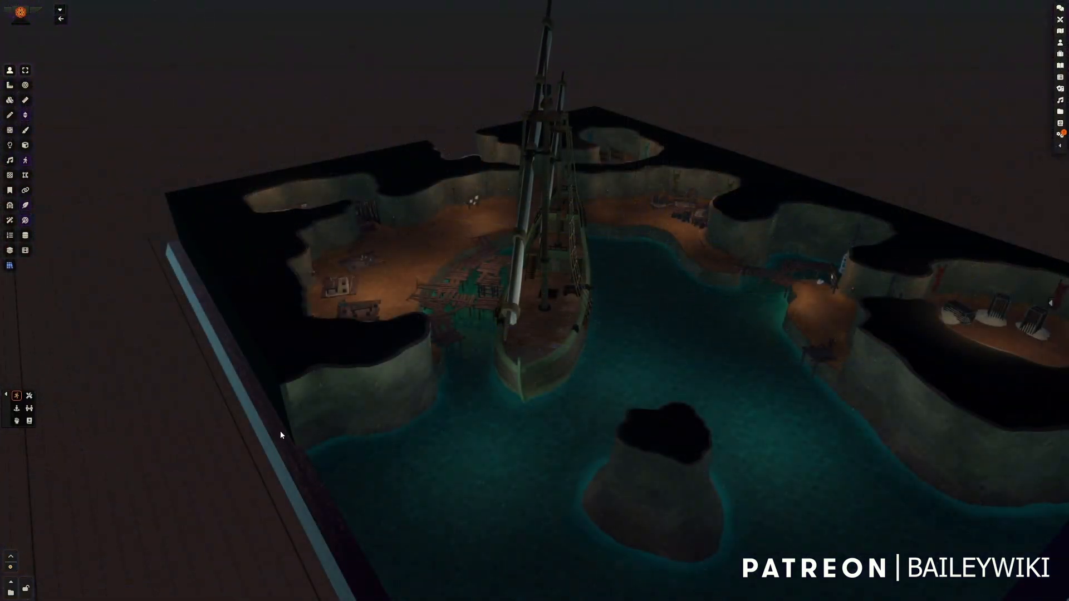
# Step: Open the pirate cove scene and examine the docked ship and the torch-lit caves around the teal lagoon
pyautogui.scroll(5, 280, 434)
pyautogui.moveTo(398, 359); pyautogui.dragTo(342, 393)
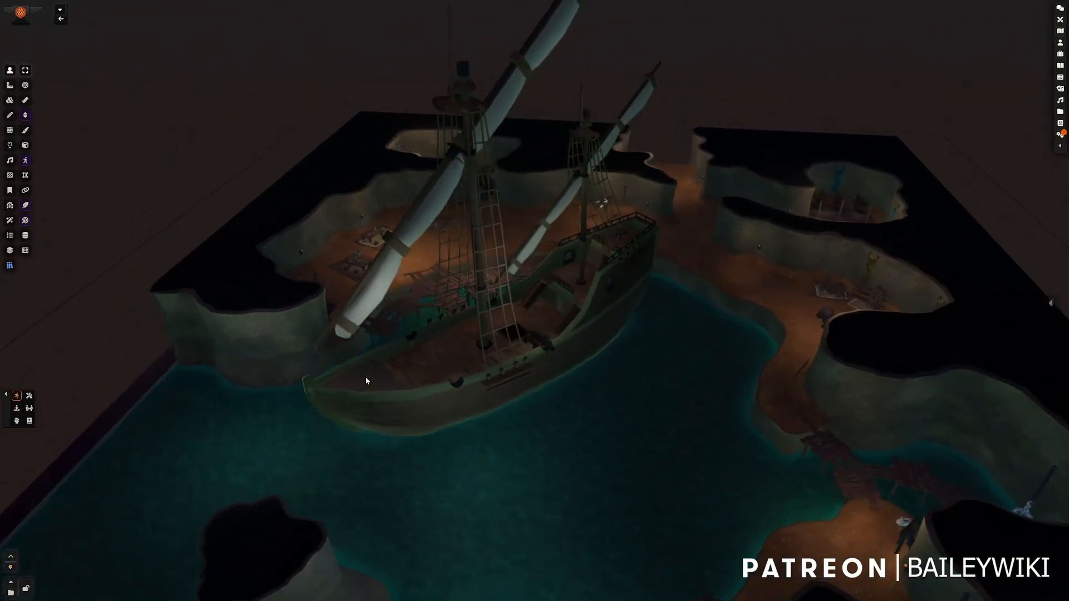
pyautogui.moveTo(473, 329); pyautogui.dragTo(367, 441)
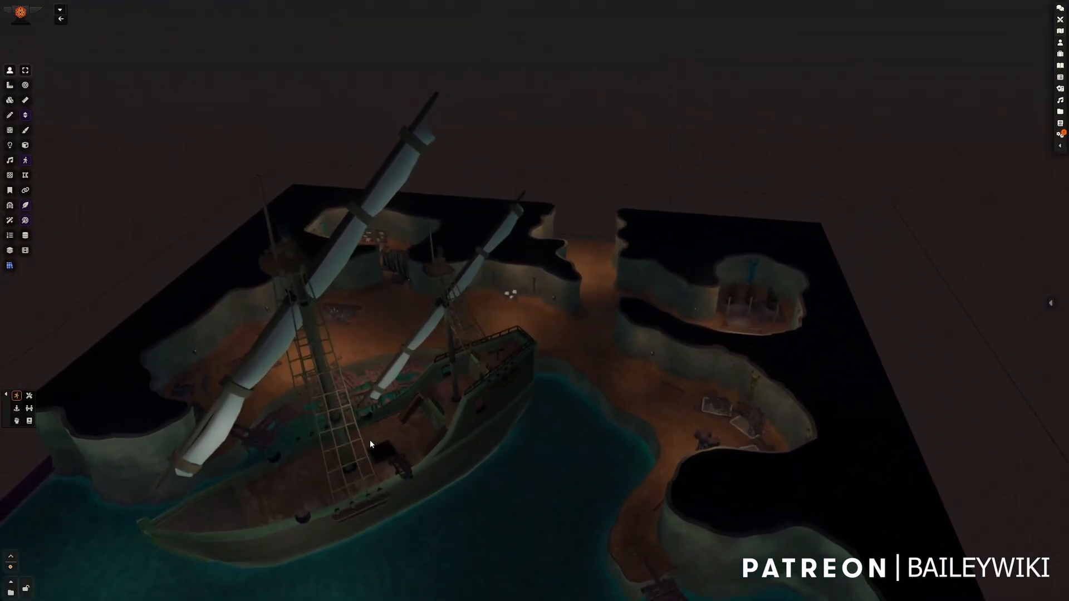
pyautogui.scroll(4, 392, 412)
pyautogui.moveTo(308, 407); pyautogui.dragTo(404, 423)
pyautogui.moveTo(338, 426); pyautogui.dragTo(568, 377)
# Step: Inspect the cave study with its map table, bookshelves, rugs, hammock and hanging banners
pyautogui.scroll(5, 469, 390)
pyautogui.scroll(3, 353, 400)
pyautogui.scroll(3, 460, 380)
pyautogui.scroll(3, 568, 377)
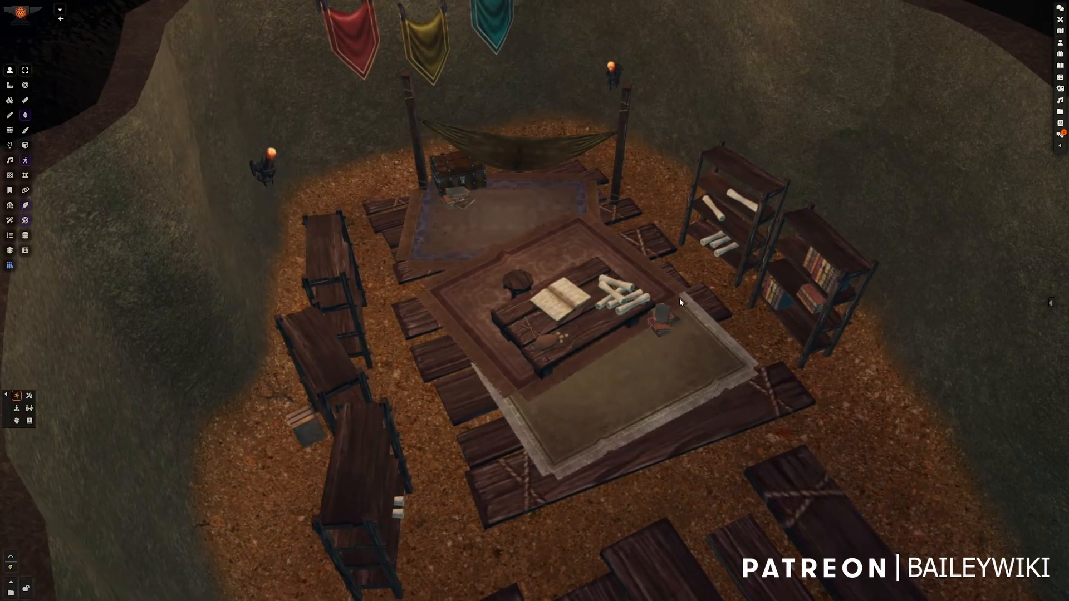
pyautogui.moveTo(682, 301); pyautogui.dragTo(635, 290)
pyautogui.scroll(3, 492, 346)
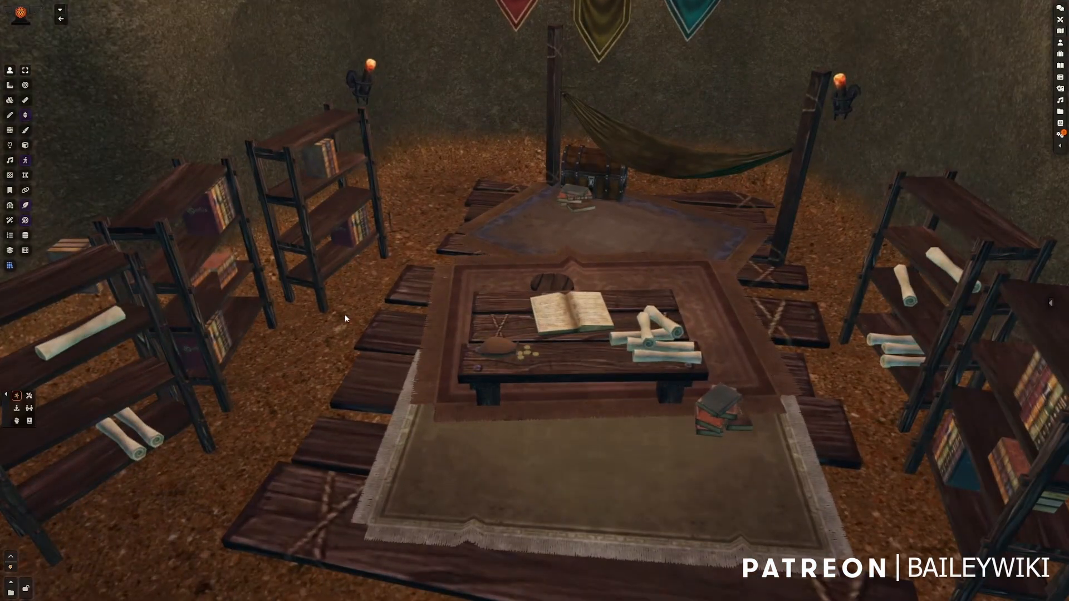
# Step: Raise the chained cage out of the water with the lever beside the broken wooden dock
pyautogui.scroll(-3, 345, 319)
pyautogui.scroll(-3, 564, 354)
pyautogui.moveTo(378, 376); pyautogui.dragTo(677, 376)
pyautogui.moveTo(312, 407)
pyautogui.mouseDown()
pyautogui.moveTo(392, 404)
pyautogui.moveTo(506, 427)
pyautogui.moveTo(309, 423)
pyautogui.mouseUp()
pyautogui.scroll(-3, 346, 377)
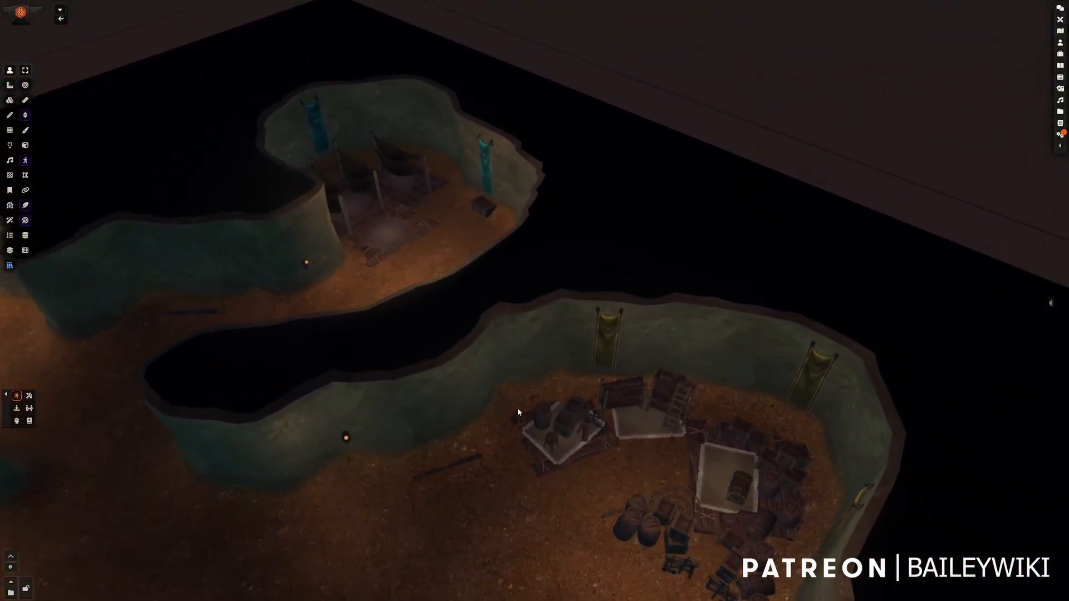
pyautogui.moveTo(518, 409); pyautogui.dragTo(366, 410)
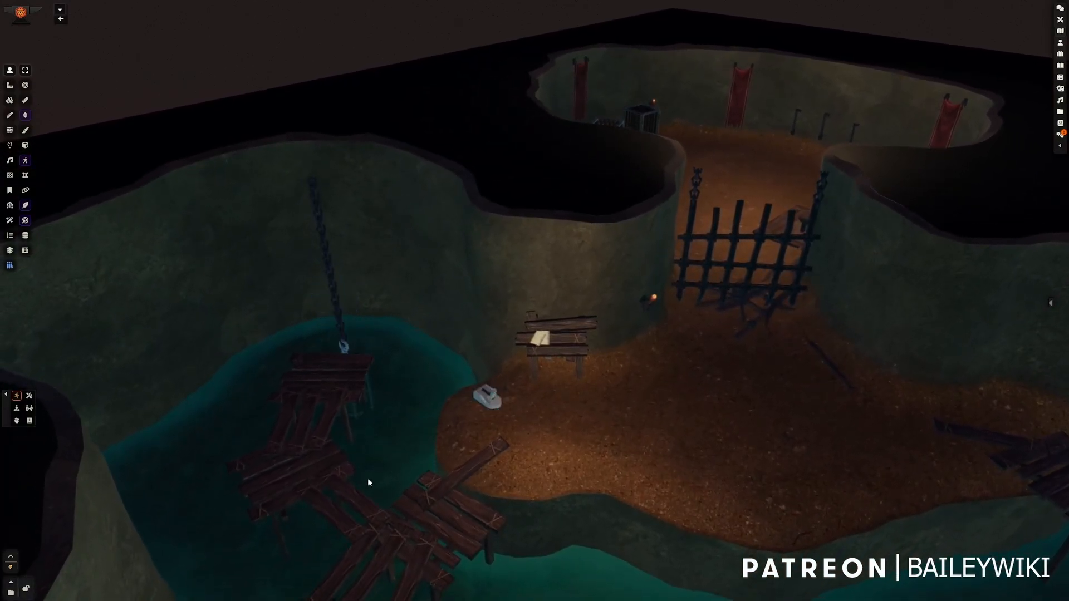
pyautogui.click(488, 405)
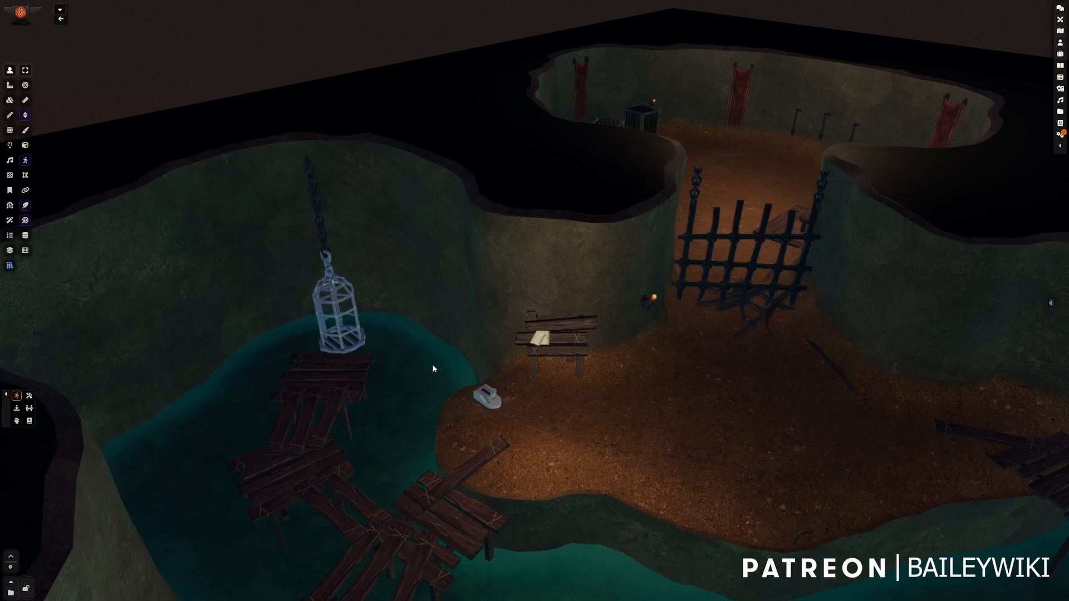
# Step: Examine the broken portcullis at the cave entrance and the deck of the docked ship with its cannon
pyautogui.moveTo(626, 319); pyautogui.dragTo(491, 381)
pyautogui.scroll(8, 379, 466)
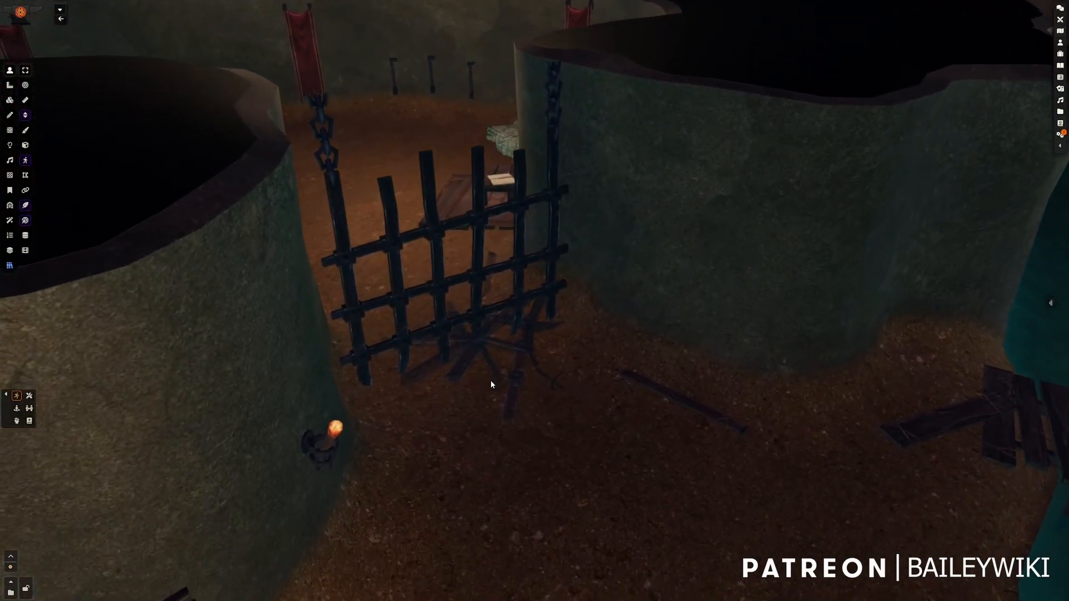
pyautogui.scroll(3, 490, 381)
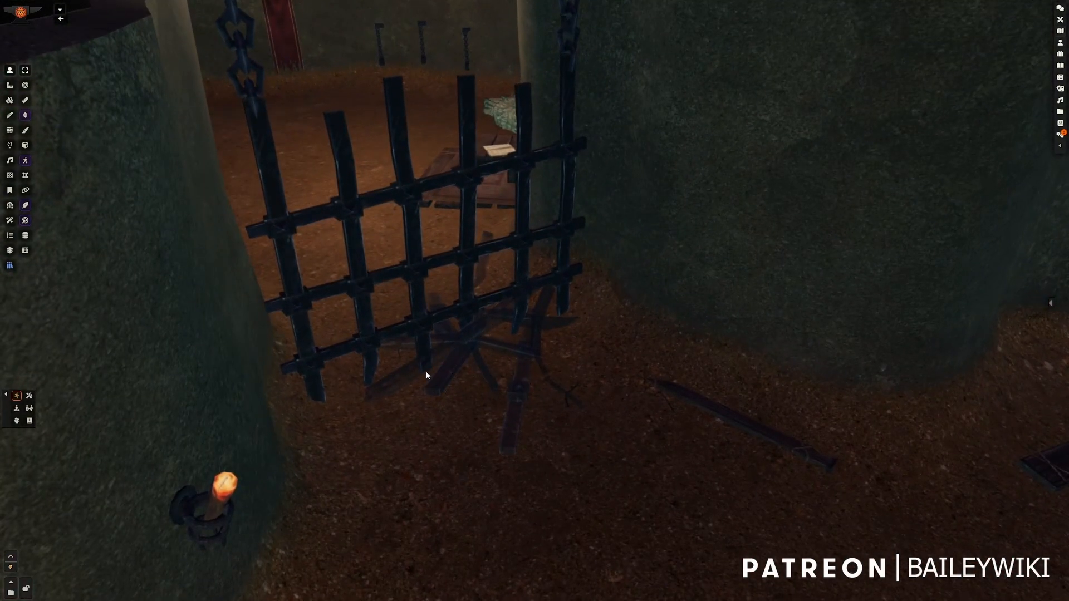
pyautogui.scroll(-3, 428, 375)
pyautogui.scroll(-10, 437, 247)
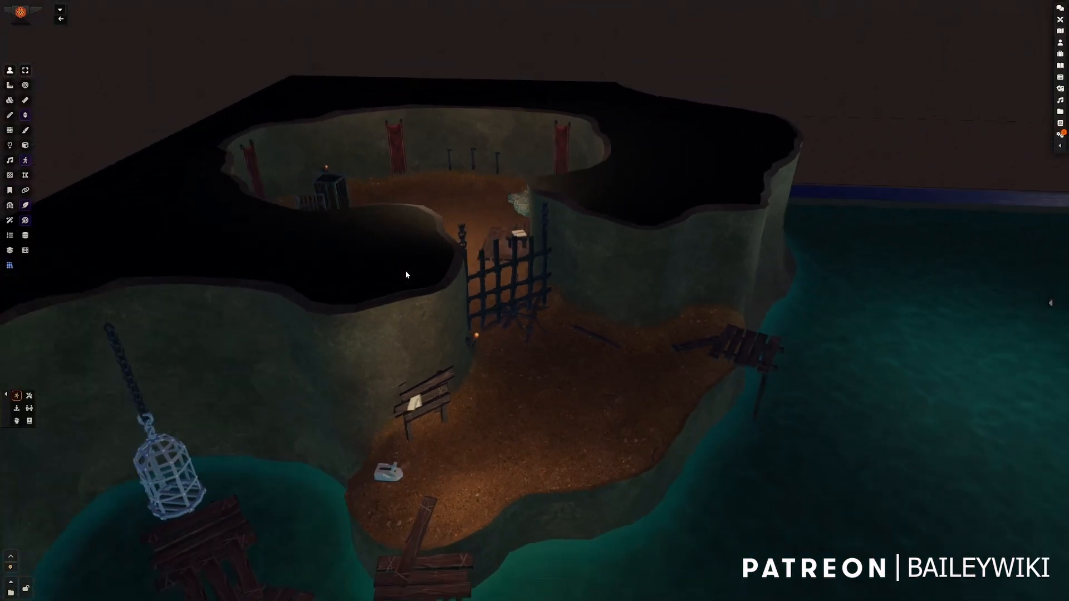
pyautogui.moveTo(751, 475); pyautogui.dragTo(583, 414)
pyautogui.scroll(-5, 630, 412)
pyautogui.moveTo(682, 410); pyautogui.dragTo(613, 384)
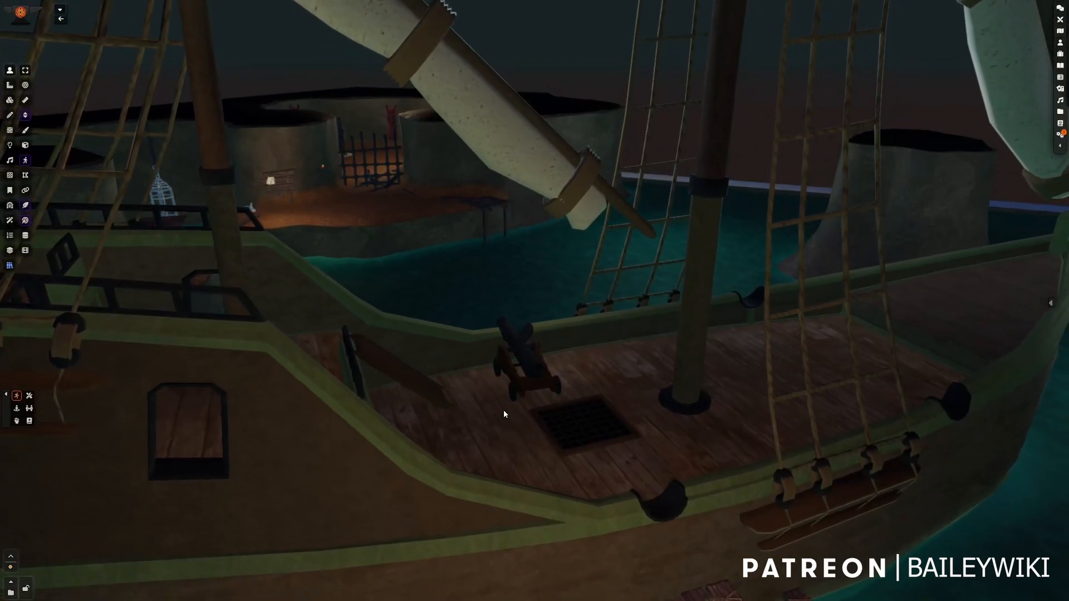
# Step: Inspect the broken portcullis at the cave entrance, its scattered debris and the wall torch beside it
pyautogui.moveTo(375, 227); pyautogui.dragTo(526, 459)
pyautogui.scroll(5, 356, 465)
pyautogui.moveTo(303, 466); pyautogui.dragTo(438, 396)
pyautogui.scroll(3, 437, 397)
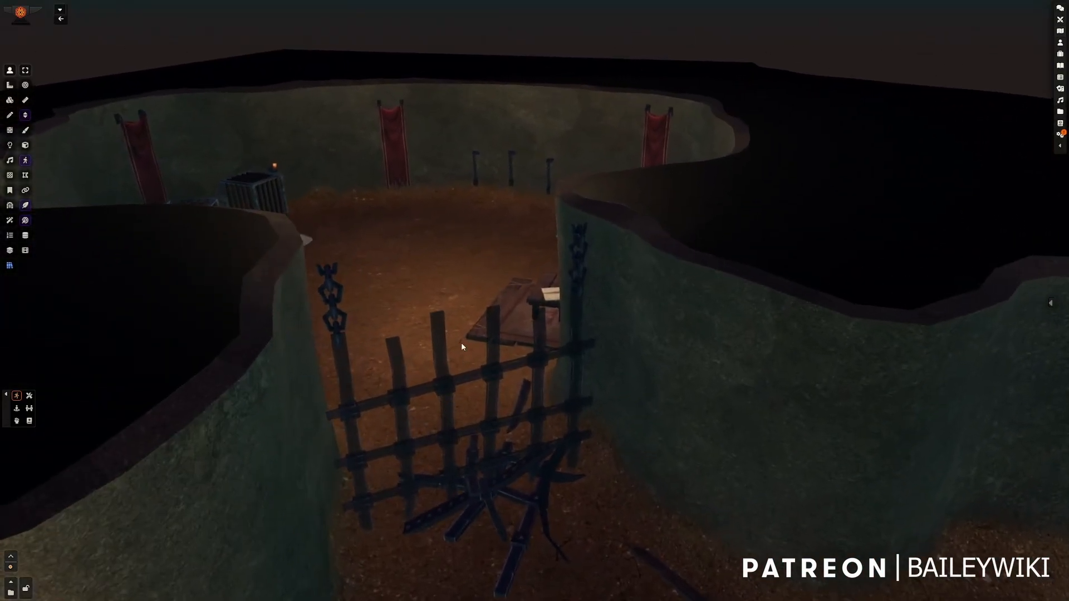
pyautogui.moveTo(459, 361); pyautogui.dragTo(452, 259)
pyautogui.moveTo(461, 310); pyautogui.dragTo(411, 246)
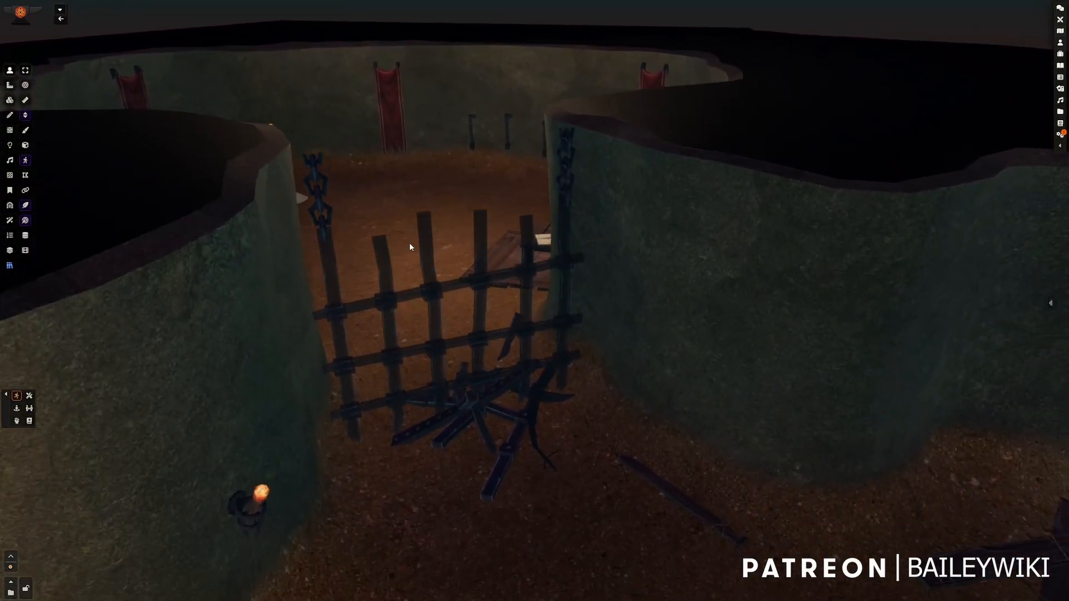
pyautogui.moveTo(437, 402); pyautogui.dragTo(489, 290)
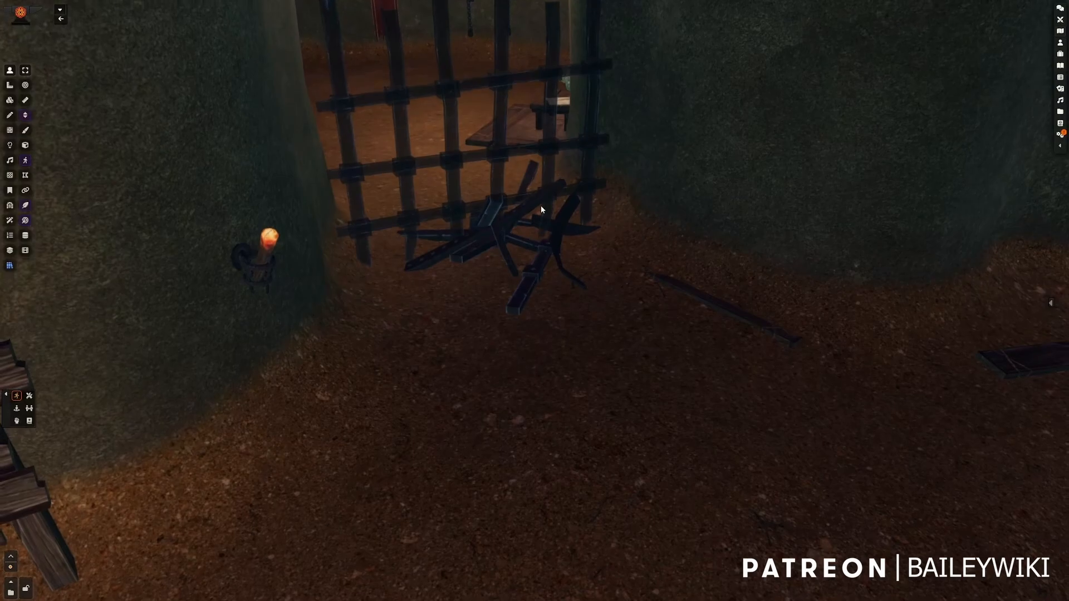
# Step: Trigger the Reset Cannon control placed outside the cove map, beside the prison cave
pyautogui.moveTo(550, 124); pyautogui.dragTo(397, 316)
pyautogui.scroll(-3, 469, 313)
pyautogui.scroll(-5, 397, 316)
pyautogui.moveTo(567, 116); pyautogui.dragTo(329, 398)
pyautogui.moveTo(631, 302); pyautogui.dragTo(548, 331)
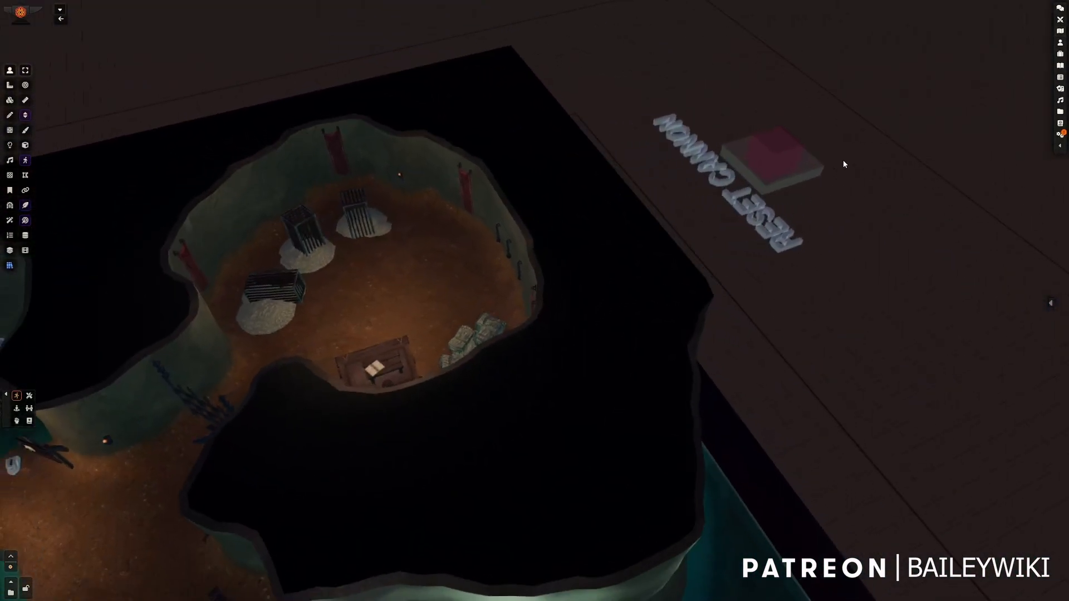
pyautogui.moveTo(838, 226); pyautogui.dragTo(390, 425)
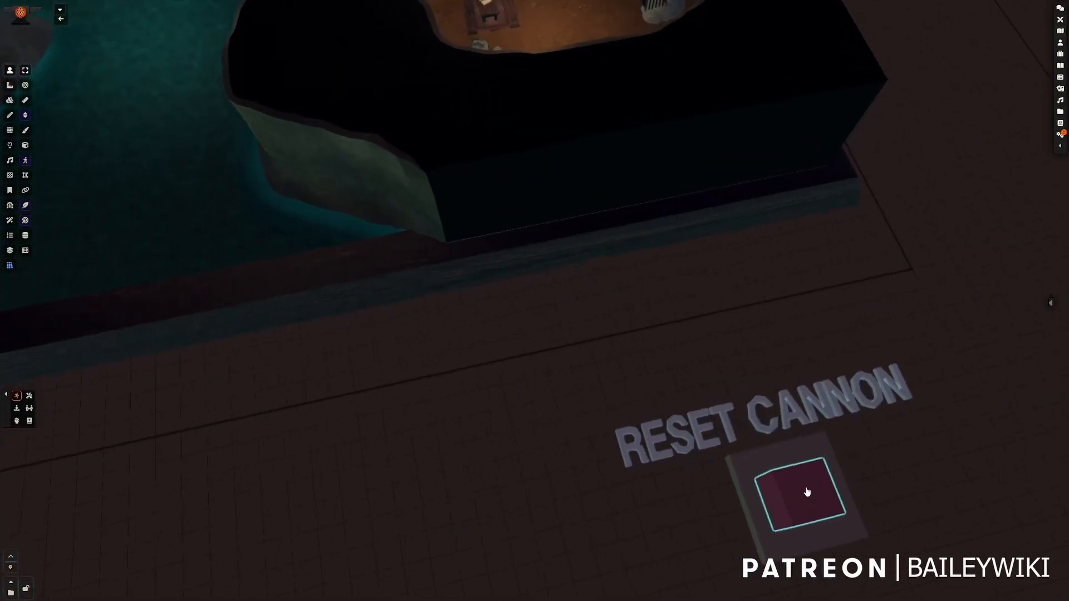
pyautogui.click(808, 493)
pyautogui.click(560, 305)
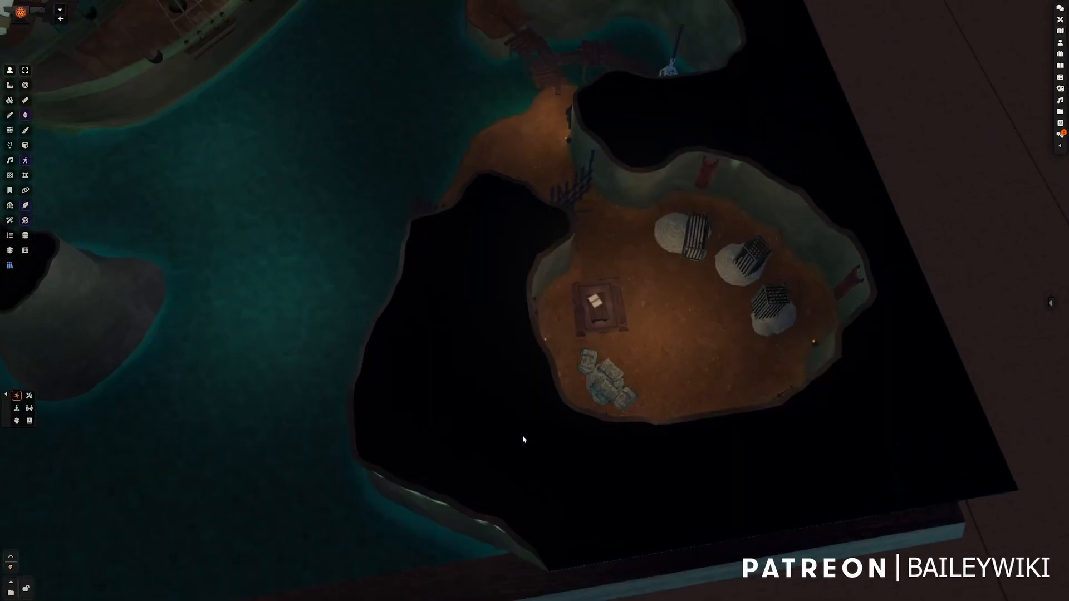
# Step: Survey the whole pirate cove, covering the caged prison cave, the broken docks, the ship and the outer caves
pyautogui.moveTo(522, 435); pyautogui.dragTo(453, 380)
pyautogui.moveTo(573, 420); pyautogui.dragTo(522, 354)
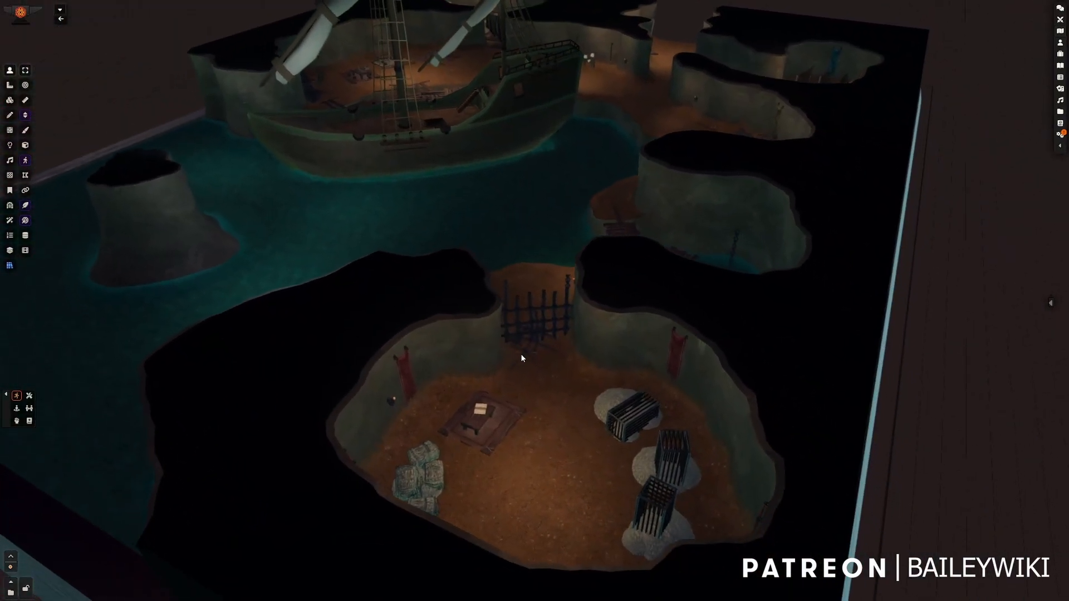
pyautogui.moveTo(489, 440); pyautogui.dragTo(476, 397)
pyautogui.moveTo(470, 93); pyautogui.dragTo(419, 353)
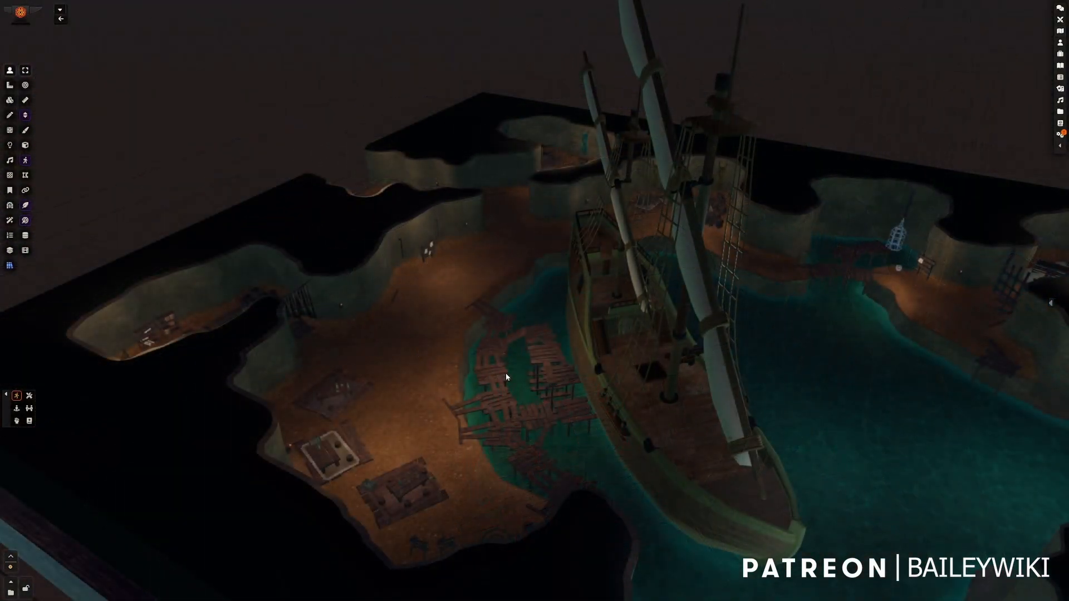
pyautogui.moveTo(699, 356); pyautogui.dragTo(521, 445)
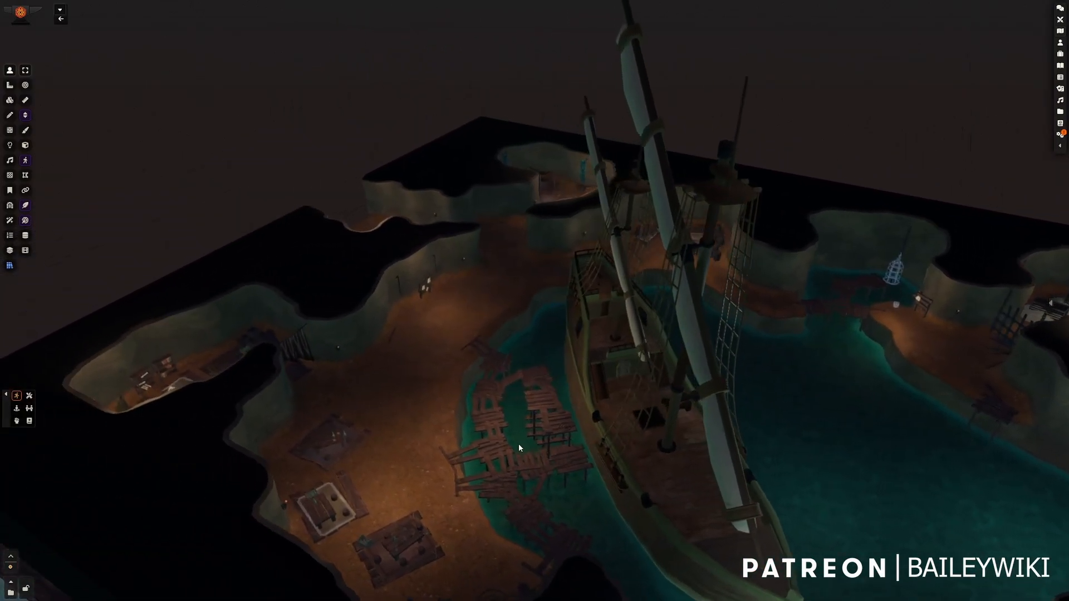
pyautogui.moveTo(358, 420); pyautogui.dragTo(613, 279)
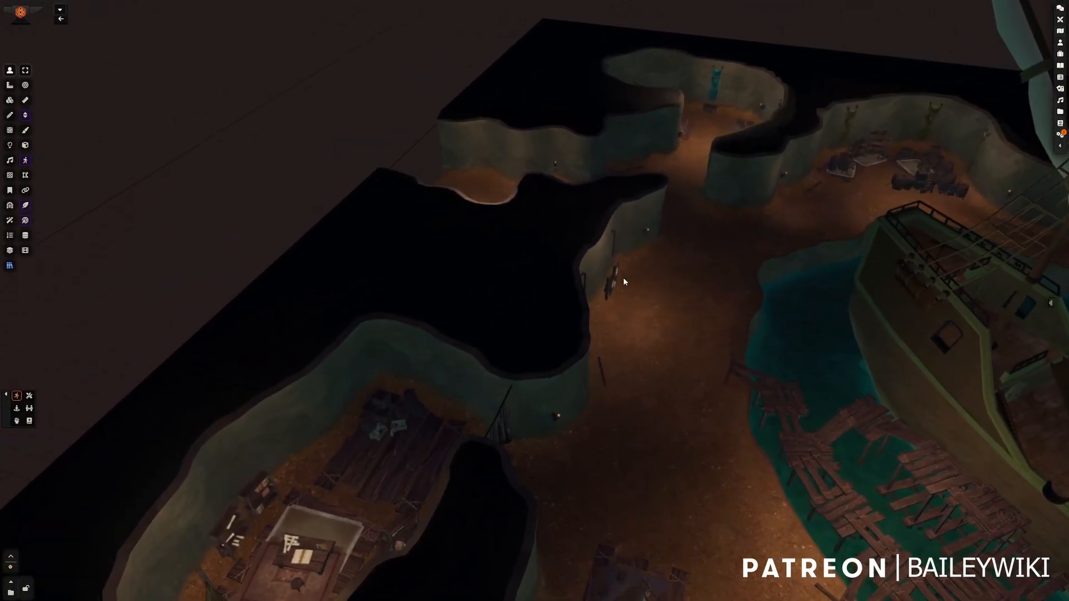
pyautogui.moveTo(694, 284); pyautogui.dragTo(328, 309)
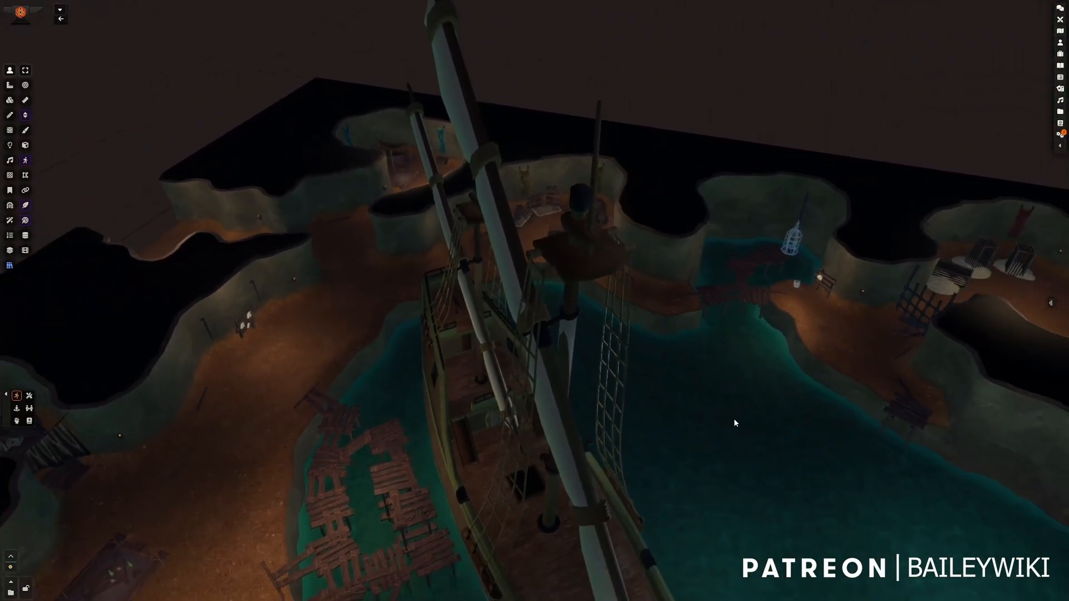
pyautogui.moveTo(816, 479); pyautogui.dragTo(633, 407)
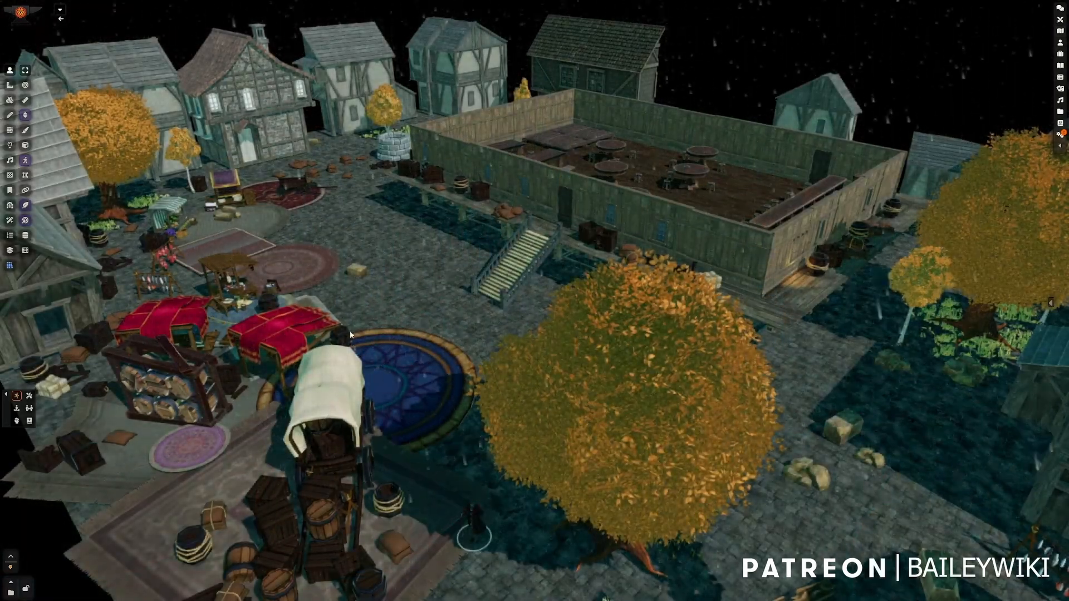
# Step: Examine the roofless tavern's interior in the rainy town scene, with its bar counter, round tables and benches
pyautogui.moveTo(381, 291); pyautogui.dragTo(224, 424)
pyautogui.moveTo(423, 324); pyautogui.dragTo(408, 234)
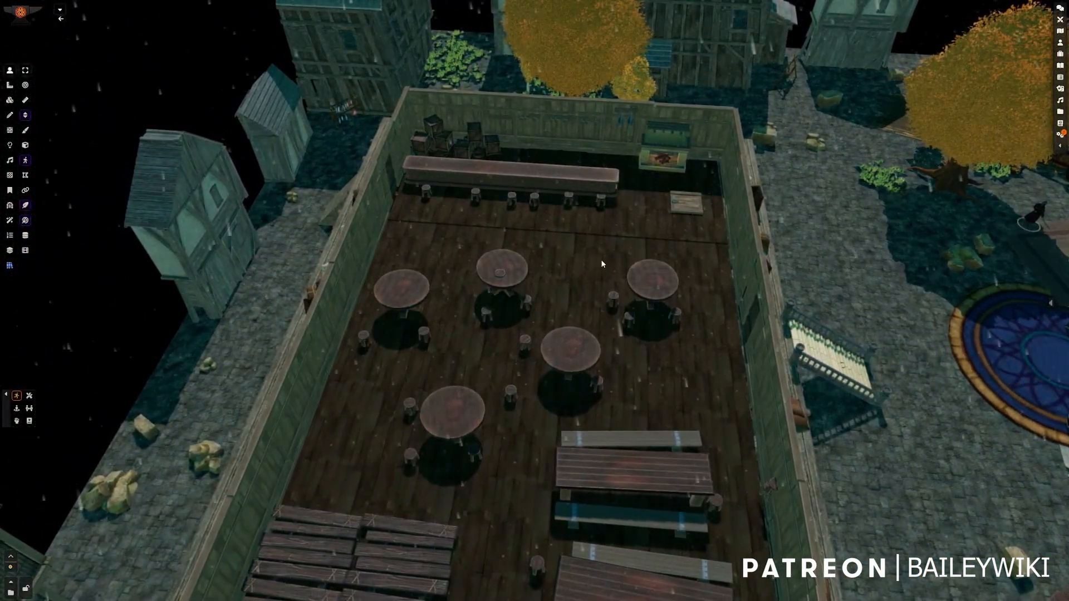
pyautogui.moveTo(497, 251); pyautogui.dragTo(731, 243)
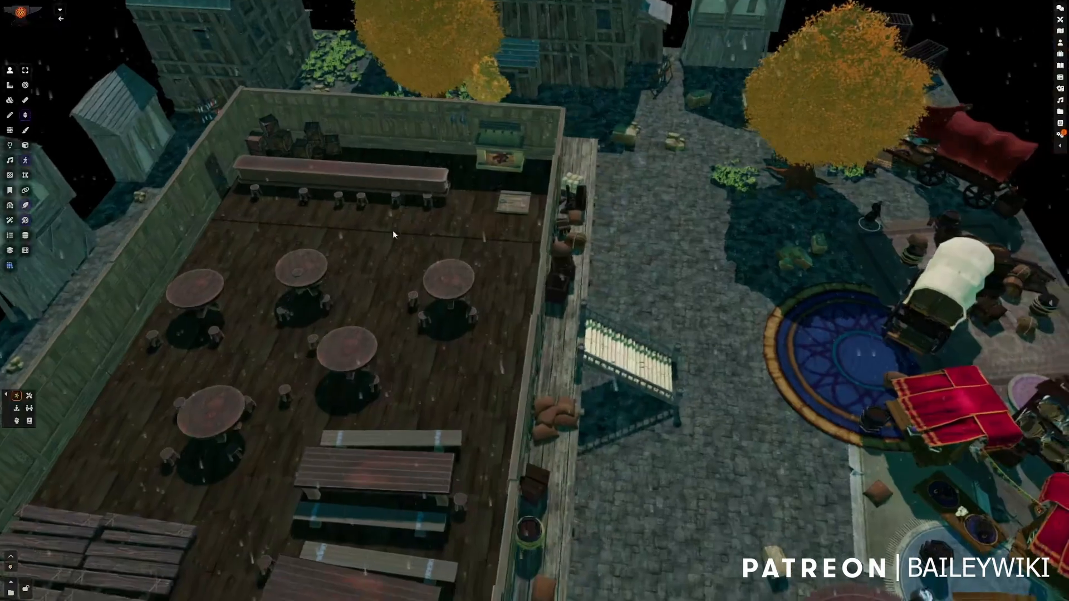
pyautogui.moveTo(395, 218); pyautogui.dragTo(647, 319)
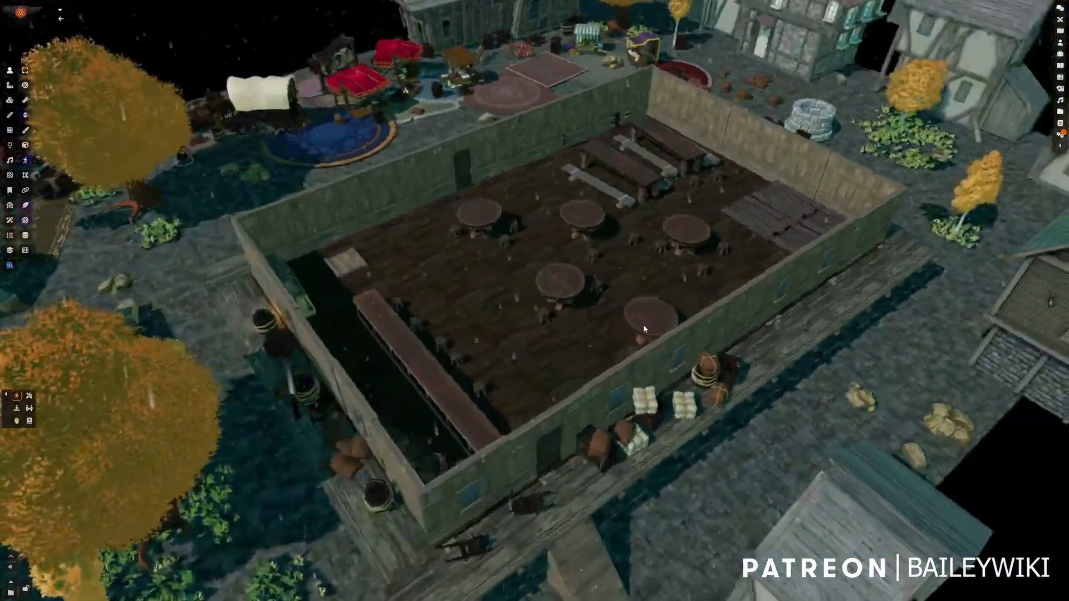
pyautogui.moveTo(388, 229); pyautogui.dragTo(370, 304)
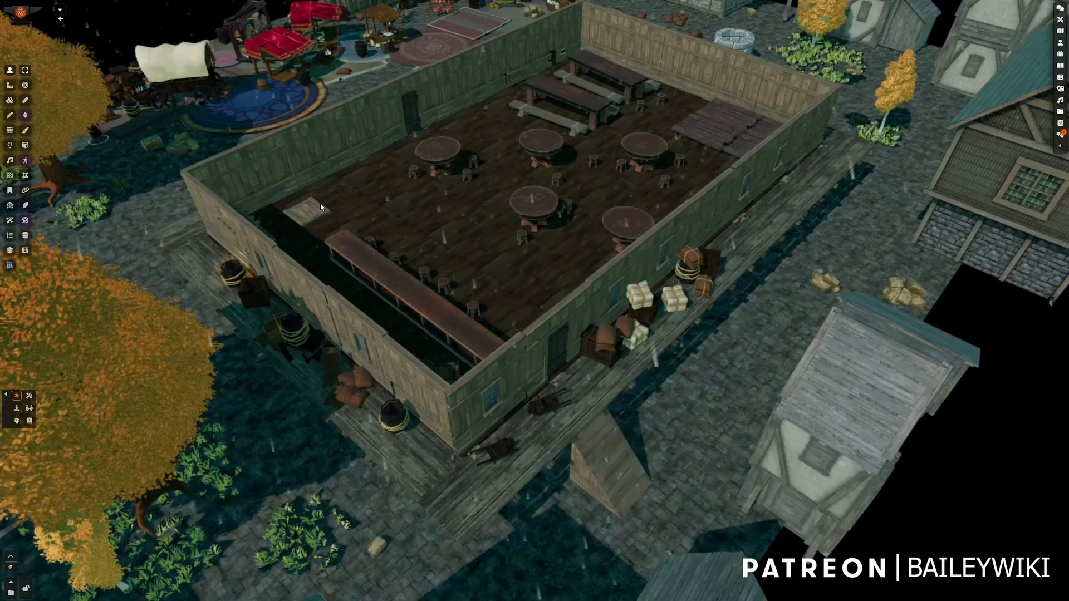
pyautogui.moveTo(305, 332); pyautogui.dragTo(450, 334)
pyautogui.moveTo(202, 346); pyautogui.dragTo(427, 315)
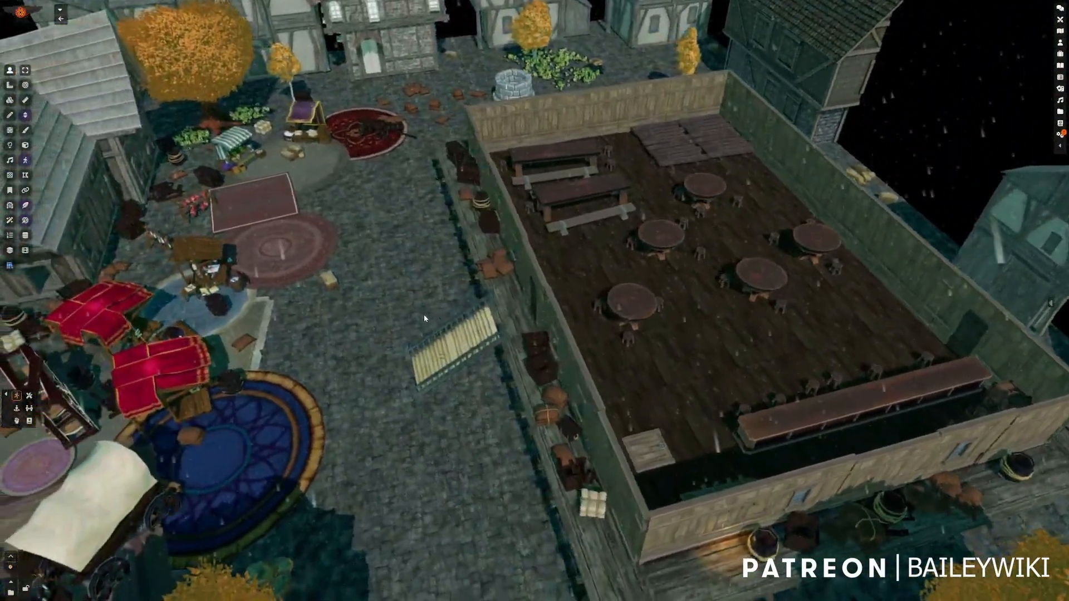
# Step: Survey the rainy market square around the tavern, with its stalls, rugs, covered wagon, well and houses
pyautogui.scroll(-2, 406, 323)
pyautogui.moveTo(349, 334); pyautogui.dragTo(446, 319)
pyautogui.moveTo(553, 345); pyautogui.dragTo(553, 327)
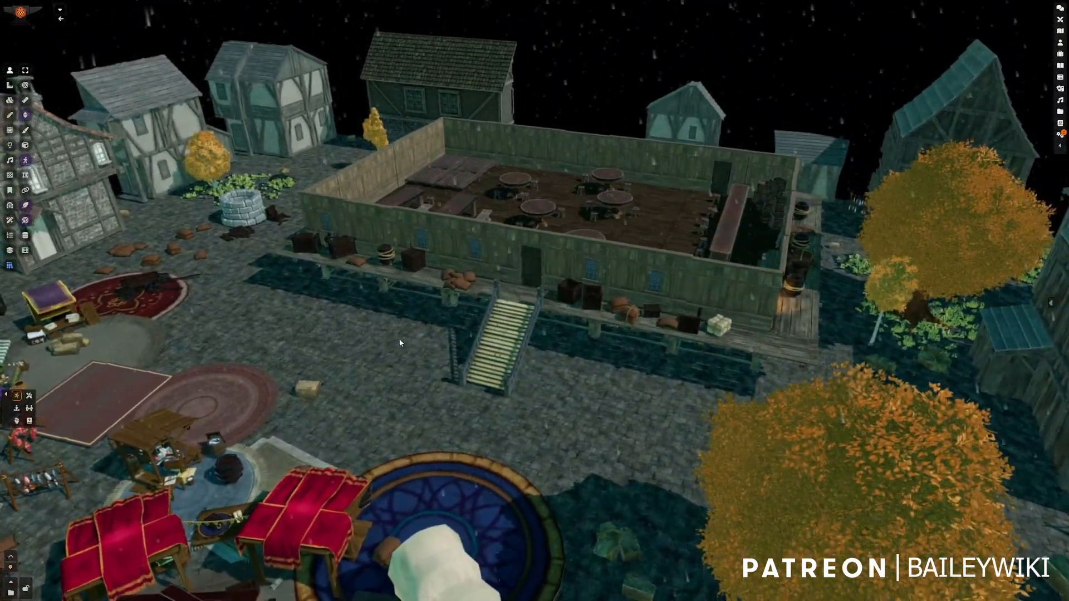
pyautogui.moveTo(360, 325); pyautogui.dragTo(445, 288)
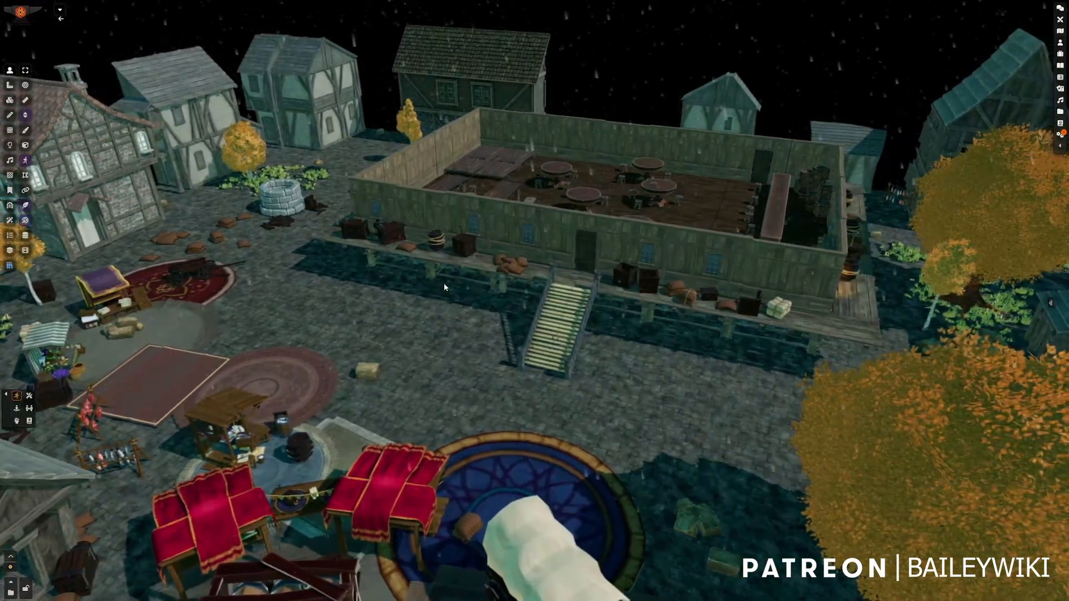
pyautogui.moveTo(333, 276); pyautogui.dragTo(413, 289)
pyautogui.moveTo(553, 314); pyautogui.dragTo(486, 352)
pyautogui.moveTo(366, 383); pyautogui.dragTo(385, 360)
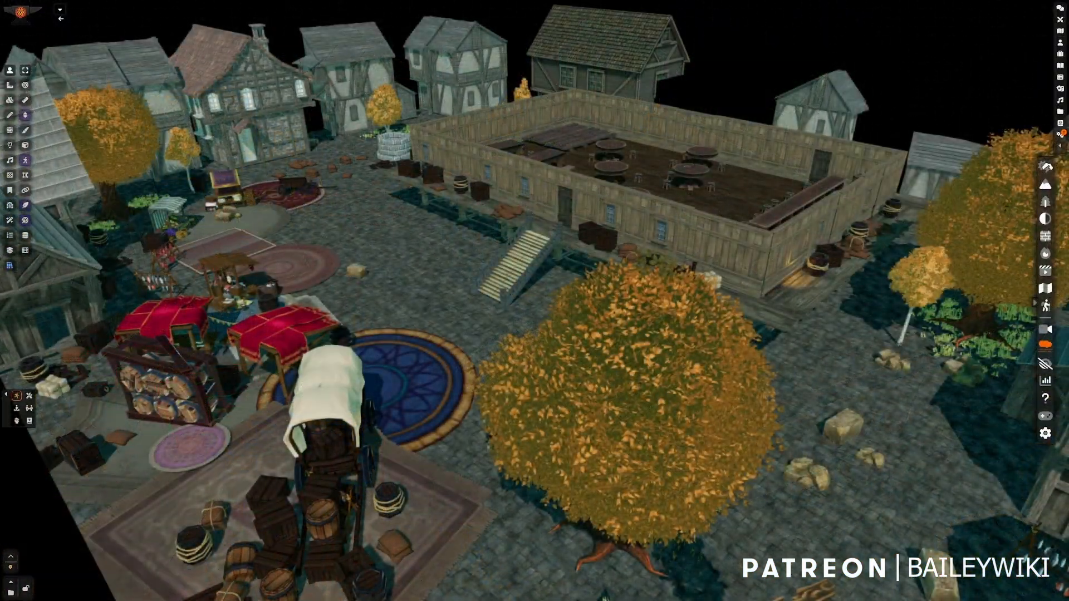
# Step: Compare the market square and tavern in clear daylight and under dark, foggy night lighting
pyautogui.moveTo(505, 301); pyautogui.dragTo(496, 429)
pyautogui.moveTo(521, 392); pyautogui.dragTo(382, 351)
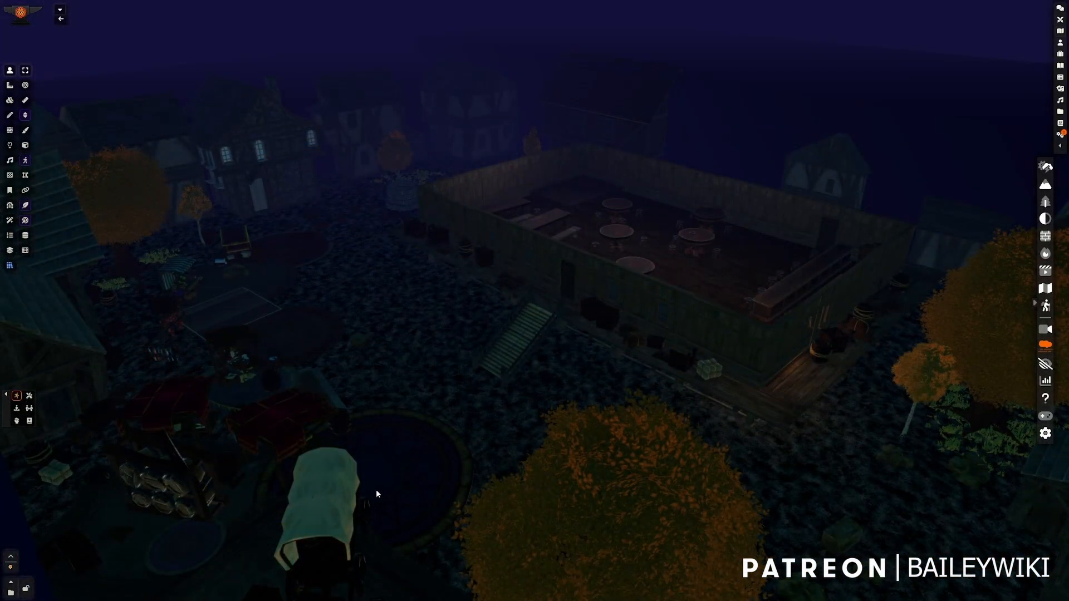
pyautogui.moveTo(377, 493); pyautogui.dragTo(351, 427)
pyautogui.moveTo(330, 375); pyautogui.dragTo(373, 391)
pyautogui.moveTo(308, 410); pyautogui.dragTo(584, 476)
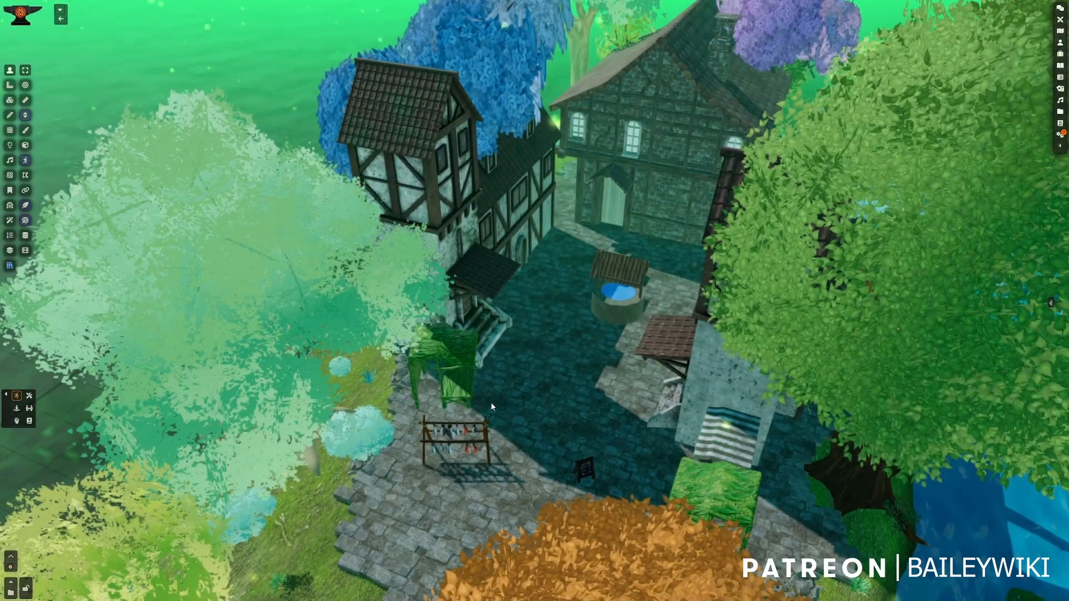
# Step: Explore the colourful woodland village scene, with its well, market stalls, timbered houses, streams and stone bridge
pyautogui.moveTo(491, 404)
pyautogui.mouseDown()
pyautogui.moveTo(593, 405)
pyautogui.moveTo(491, 410)
pyautogui.mouseUp()
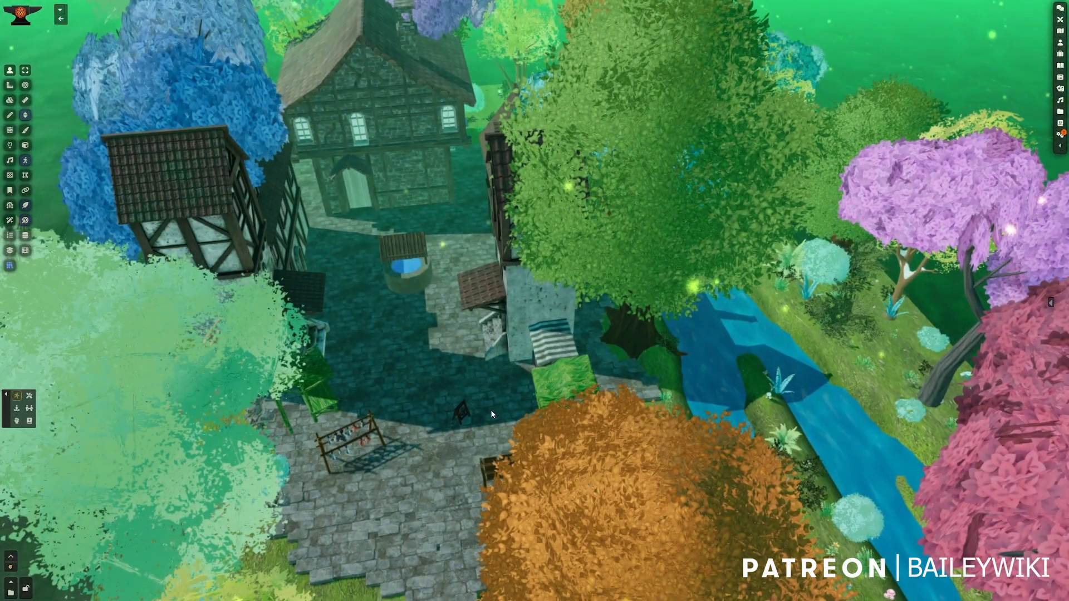
pyautogui.moveTo(477, 371); pyautogui.dragTo(488, 408)
pyautogui.scroll(-2, 486, 408)
pyautogui.moveTo(685, 479); pyautogui.dragTo(445, 328)
pyautogui.scroll(5, 445, 327)
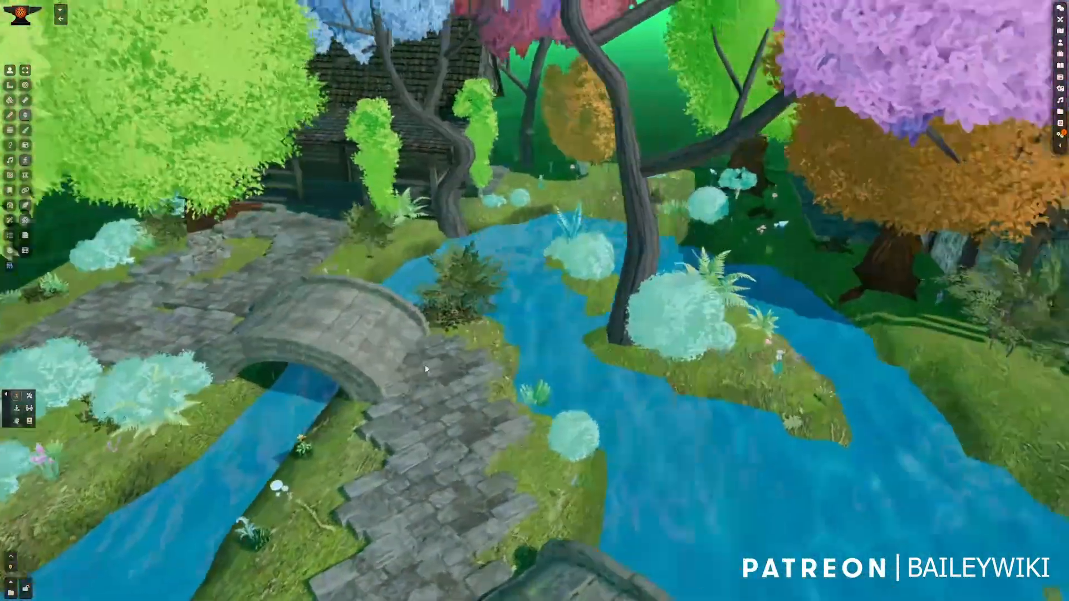
pyautogui.moveTo(425, 366); pyautogui.dragTo(200, 403)
pyautogui.moveTo(44, 337); pyautogui.dragTo(562, 399)
pyautogui.moveTo(697, 338); pyautogui.dragTo(577, 315)
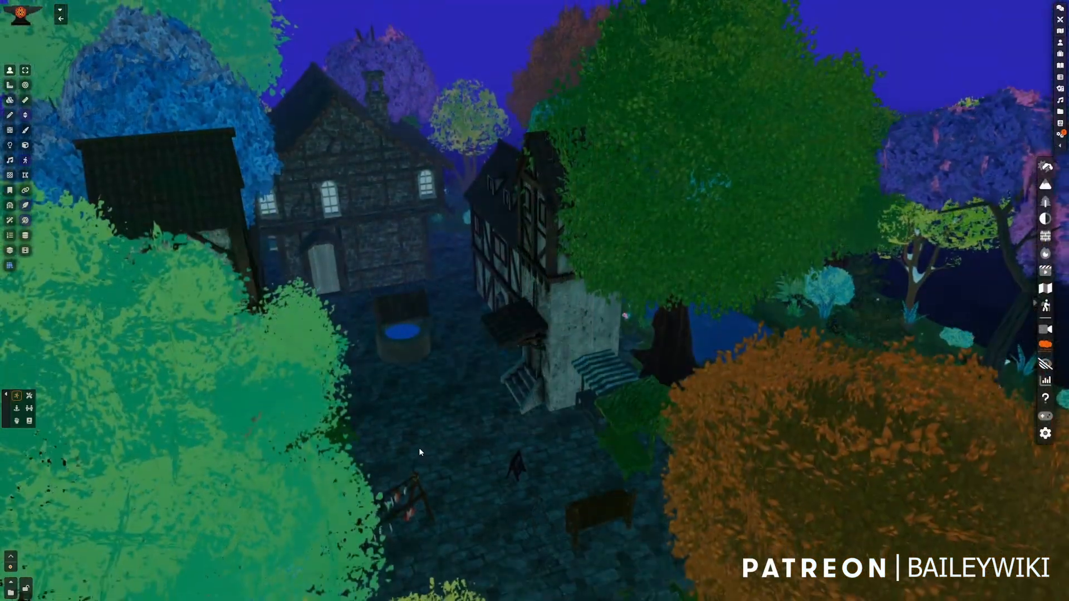
# Step: View the woodland village square and its well under night lighting
pyautogui.moveTo(613, 325); pyautogui.dragTo(456, 426)
pyautogui.scroll(-2, 435, 441)
pyautogui.moveTo(482, 547); pyautogui.dragTo(457, 467)
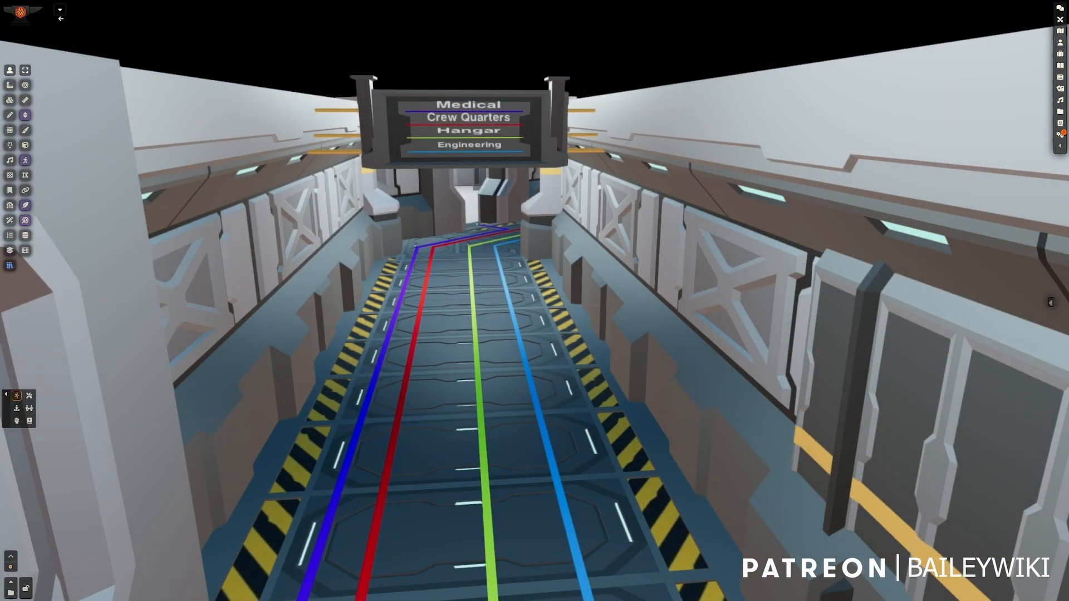
# Step: Follow the coloured guide lines through the space station corridors past the medical bay and the robot workshop
pyautogui.moveTo(504, 364); pyautogui.dragTo(439, 374)
pyautogui.moveTo(418, 274); pyautogui.dragTo(546, 444)
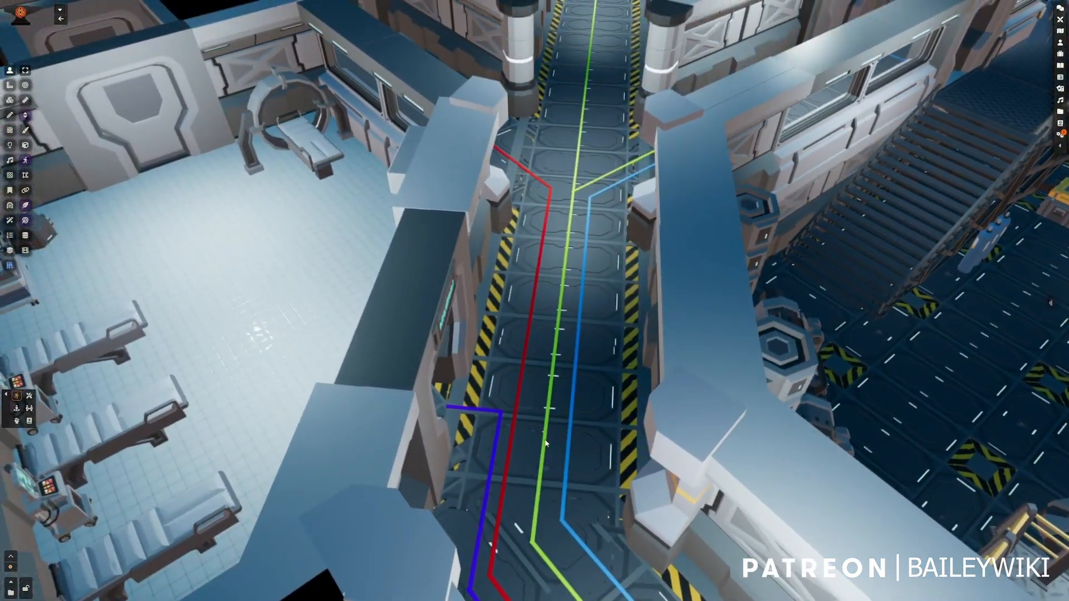
pyautogui.moveTo(629, 49); pyautogui.dragTo(483, 321)
pyautogui.moveTo(537, 360); pyautogui.dragTo(543, 391)
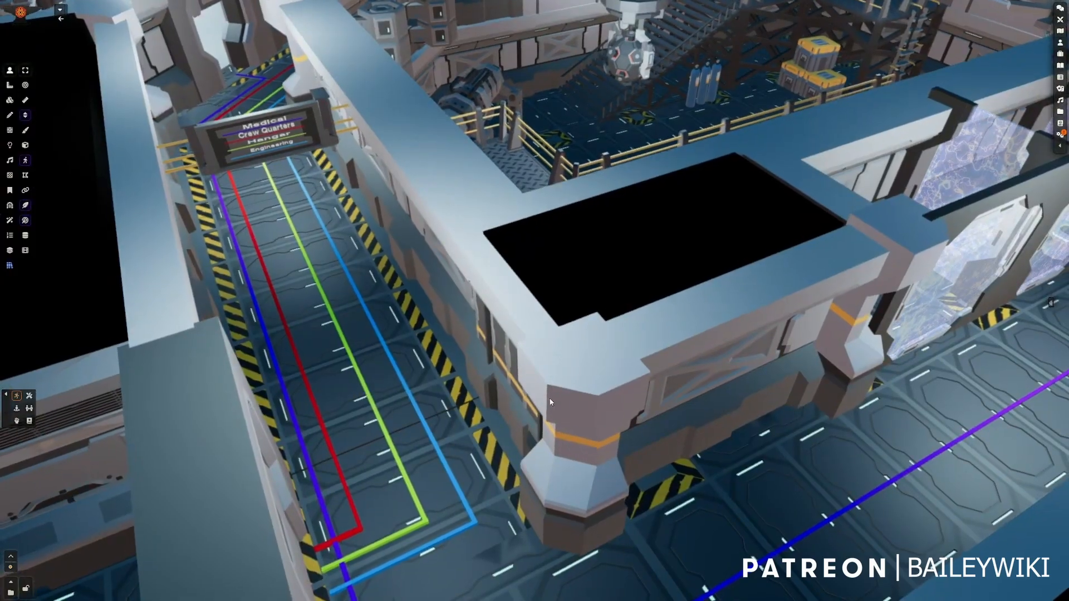
pyautogui.scroll(-5, 550, 402)
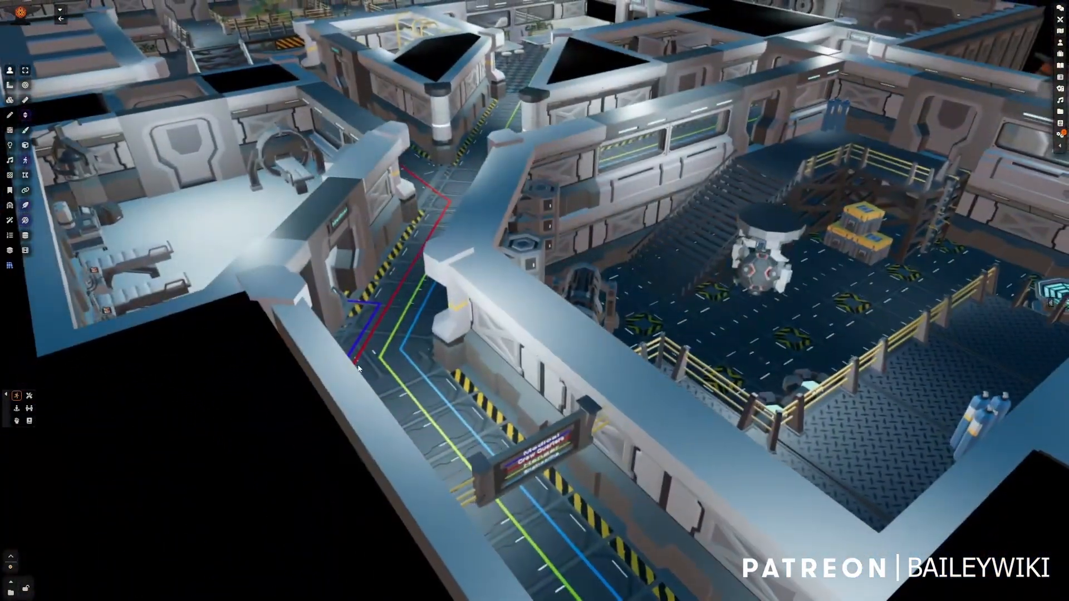
pyautogui.moveTo(426, 250); pyautogui.dragTo(251, 395)
pyautogui.moveTo(653, 340); pyautogui.dragTo(700, 430)
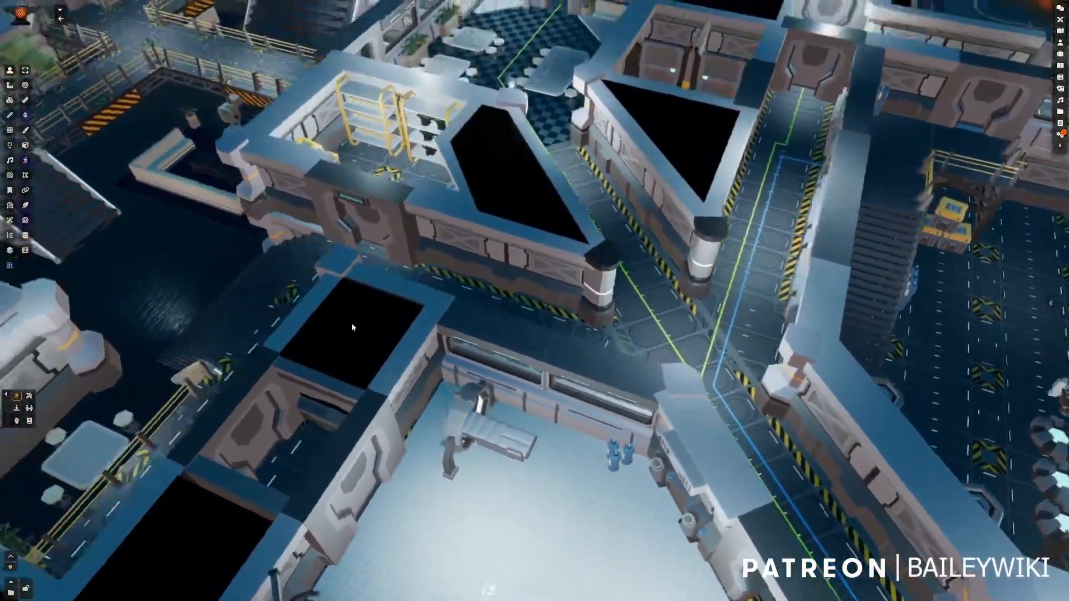
# Step: Inspect the station's private quarters with the bed, console desk, round rug, globe and framed paintings
pyautogui.moveTo(401, 313); pyautogui.dragTo(830, 296)
pyautogui.moveTo(246, 329); pyautogui.dragTo(510, 293)
pyautogui.moveTo(210, 341); pyautogui.dragTo(596, 341)
pyautogui.moveTo(216, 373); pyautogui.dragTo(355, 329)
pyautogui.scroll(4, 327, 219)
pyautogui.moveTo(329, 137)
pyautogui.mouseDown()
pyautogui.moveTo(400, 513)
pyautogui.moveTo(408, 466)
pyautogui.moveTo(464, 363)
pyautogui.moveTo(409, 330)
pyautogui.moveTo(486, 335)
pyautogui.moveTo(426, 326)
pyautogui.moveTo(434, 338)
pyautogui.mouseUp()
pyautogui.scroll(5, 415, 456)
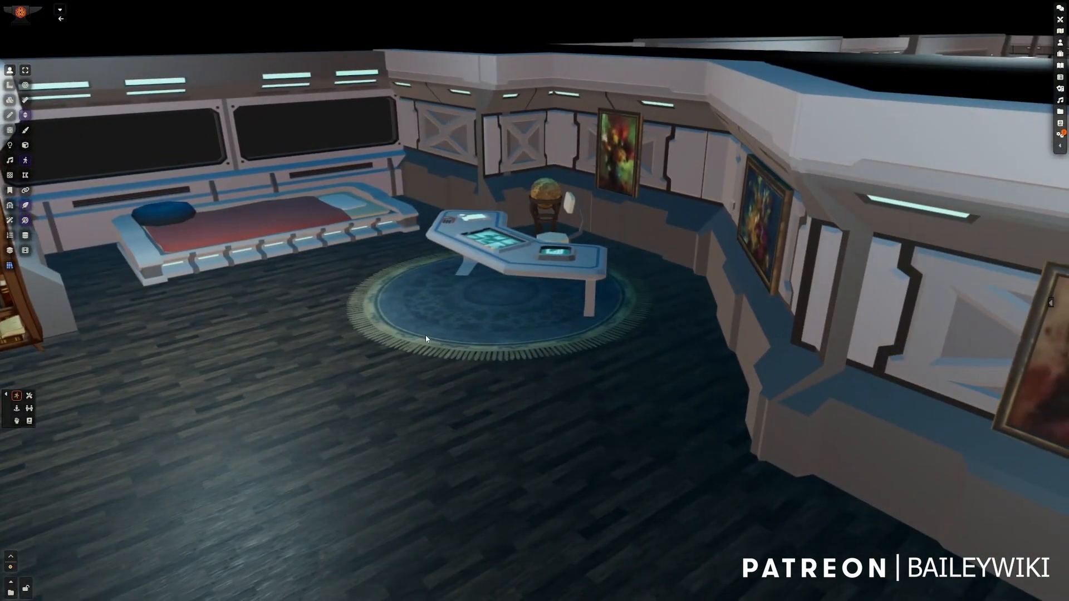
pyautogui.moveTo(630, 151); pyautogui.dragTo(511, 292)
pyautogui.scroll(-5, 511, 292)
# Step: Examine the station's hangar with its purple fighters and the orange ship on the outer landing platform
pyautogui.moveTo(727, 256); pyautogui.dragTo(611, 303)
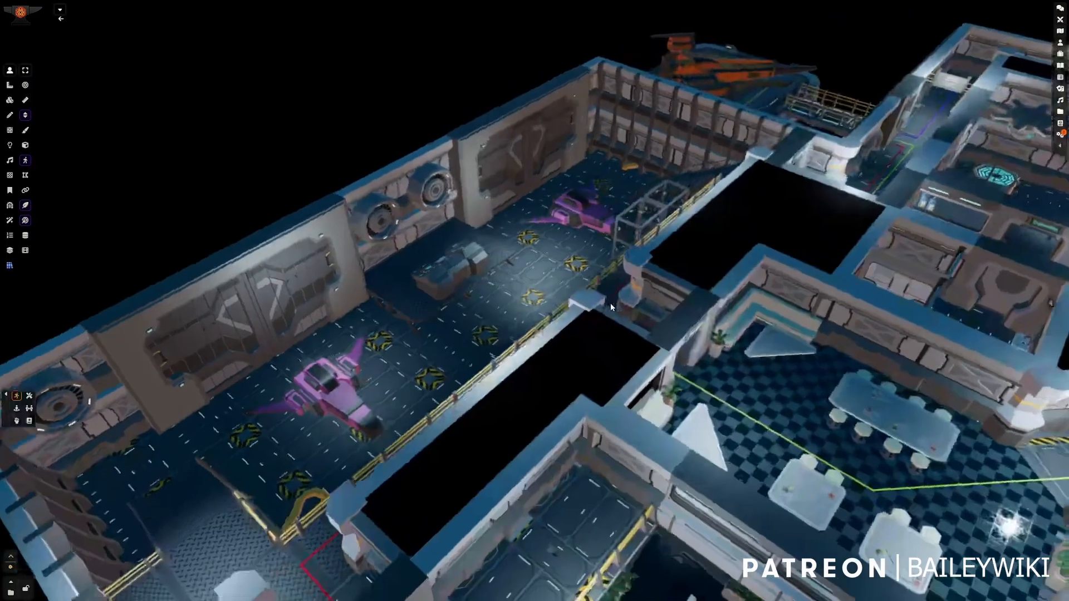
pyautogui.moveTo(779, 302); pyautogui.dragTo(342, 476)
pyautogui.scroll(2, 350, 440)
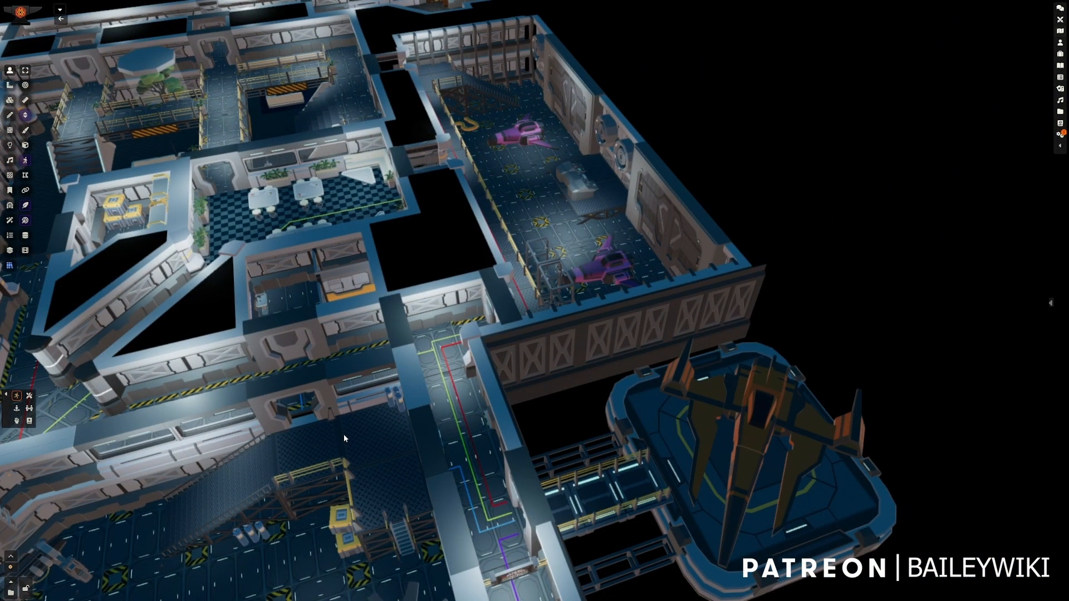
pyautogui.moveTo(72, 430); pyautogui.dragTo(586, 416)
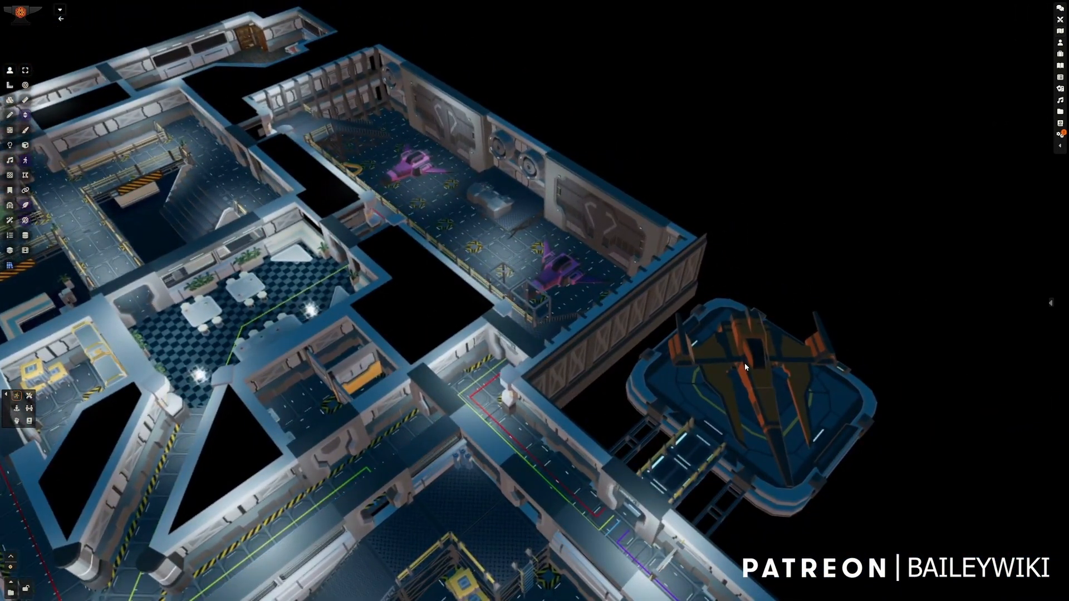
pyautogui.moveTo(255, 346); pyautogui.dragTo(406, 414)
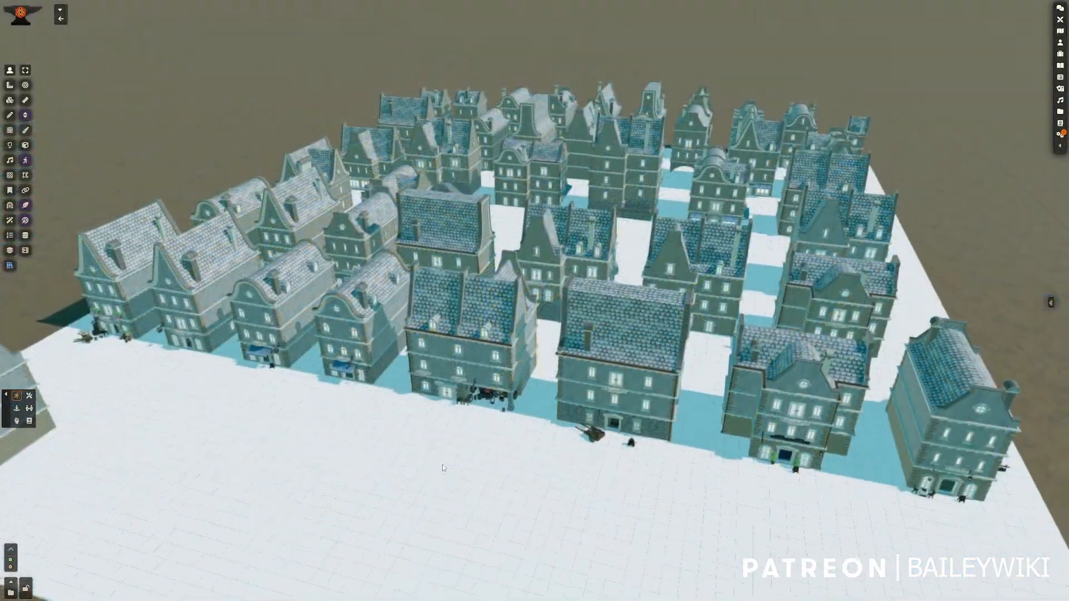
# Step: Survey the town spawner map from above, showing its rows of multi-storey gabled townhouses
pyautogui.scroll(-3, 472, 516)
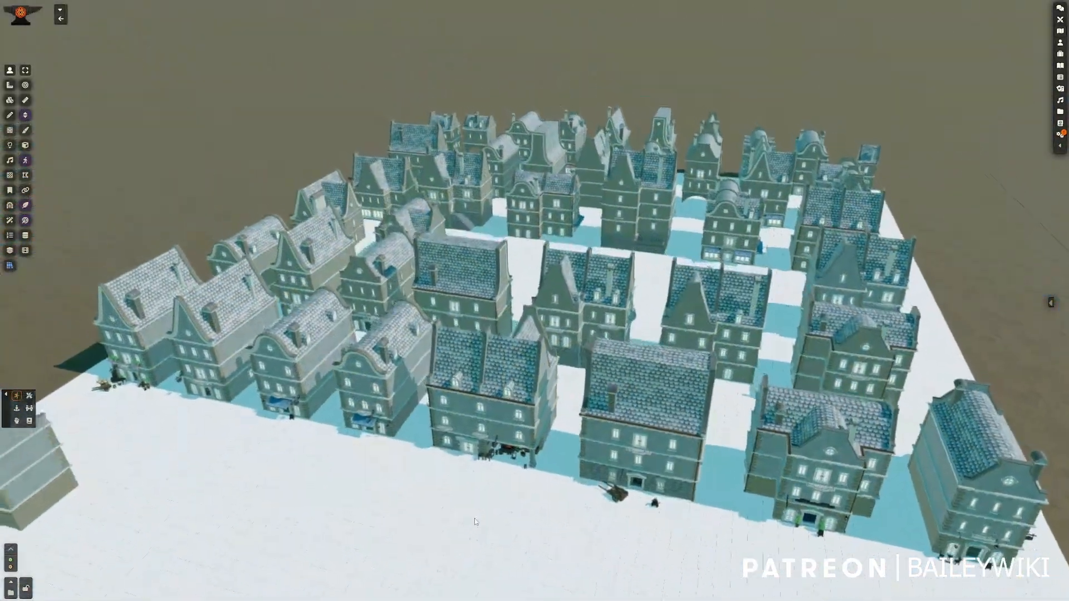
pyautogui.scroll(3, 493, 520)
pyautogui.moveTo(584, 368); pyautogui.dragTo(469, 468)
pyautogui.moveTo(354, 473); pyautogui.dragTo(450, 455)
pyautogui.moveTo(554, 464); pyautogui.dragTo(405, 491)
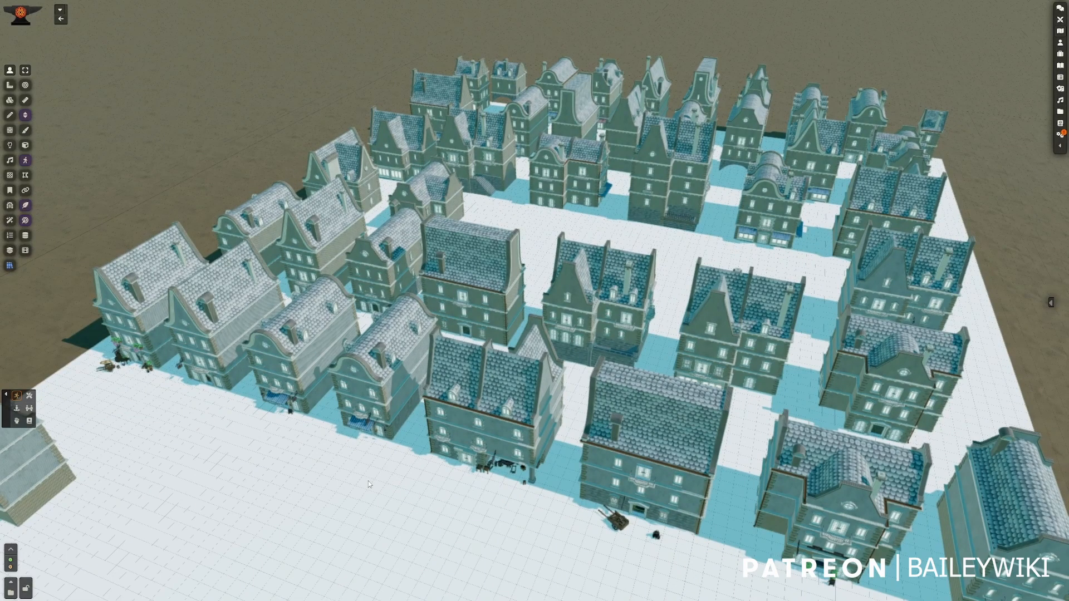
# Step: Look over the middle of the town map, with the open ground between the front and rear rows of houses
pyautogui.moveTo(266, 254); pyautogui.dragTo(334, 345)
pyautogui.moveTo(724, 435); pyautogui.dragTo(397, 327)
pyautogui.scroll(4, 397, 328)
pyautogui.moveTo(253, 398); pyautogui.dragTo(494, 322)
pyautogui.scroll(-5, 318, 417)
pyautogui.scroll(2, 493, 322)
pyautogui.scroll(-4, 493, 322)
pyautogui.moveTo(562, 275); pyautogui.dragTo(351, 391)
pyautogui.scroll(3, 351, 391)
pyautogui.moveTo(327, 343); pyautogui.dragTo(354, 351)
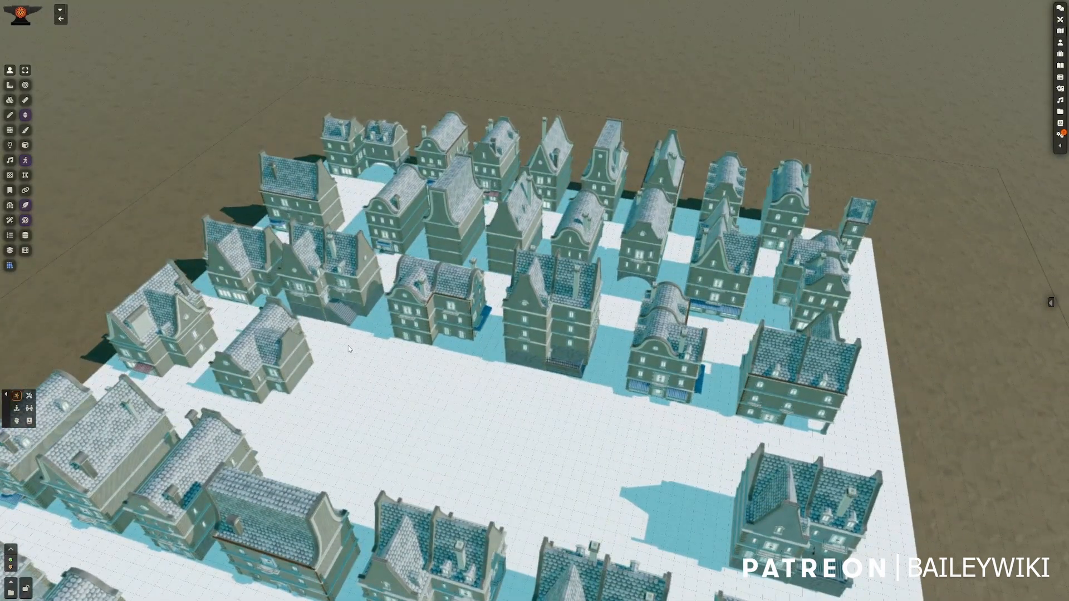
# Step: Inspect the rear rows of the town map, including the arched gatehouses and the shops with blue awnings
pyautogui.scroll(-3, 302, 364)
pyautogui.scroll(5, 358, 341)
pyautogui.moveTo(671, 443); pyautogui.dragTo(490, 470)
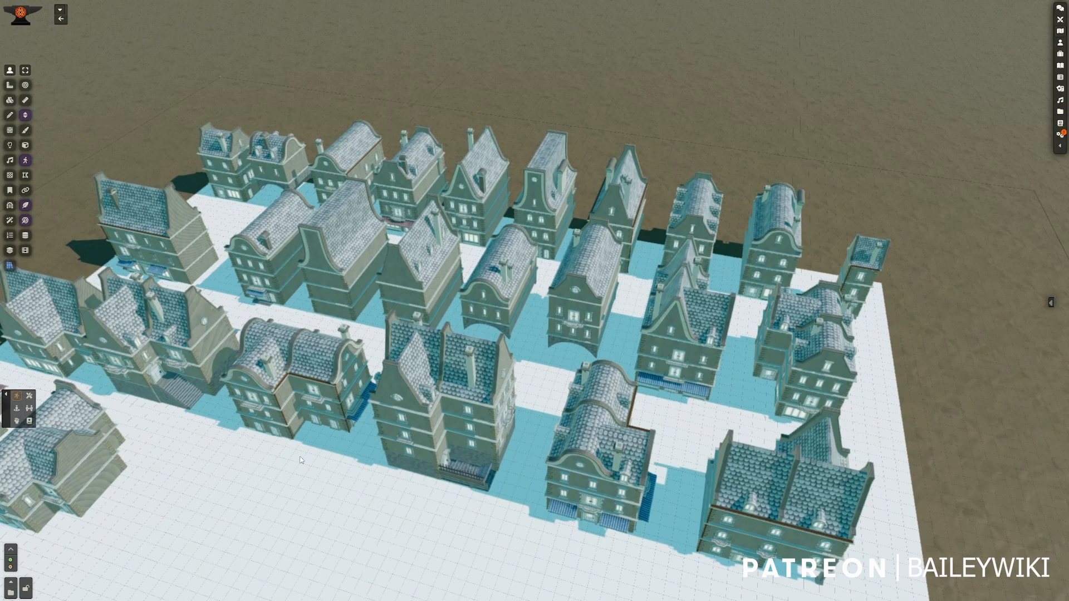
pyautogui.moveTo(133, 466); pyautogui.dragTo(295, 367)
pyautogui.scroll(-3, 237, 437)
# Step: Examine up close the townhouse with the round gable window, small balcony and copper drainpipes
pyautogui.scroll(4, 653, 461)
pyautogui.moveTo(774, 473); pyautogui.dragTo(490, 384)
pyautogui.scroll(4, 490, 385)
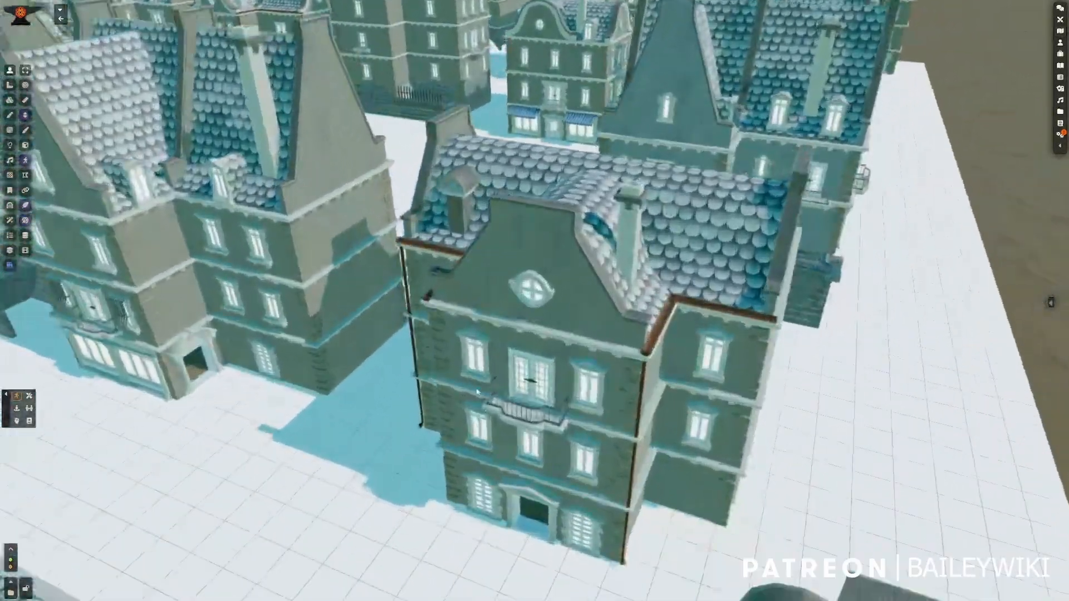
pyautogui.moveTo(423, 463); pyautogui.dragTo(479, 222)
pyautogui.scroll(4, 479, 267)
pyautogui.moveTo(418, 311); pyautogui.dragTo(445, 421)
pyautogui.scroll(-5, 426, 312)
# Step: View the town's street grid and rooftops from high above
pyautogui.scroll(-6, 445, 423)
pyautogui.moveTo(225, 386); pyautogui.dragTo(373, 461)
pyautogui.scroll(-3, 600, 406)
pyautogui.moveTo(600, 407); pyautogui.dragTo(625, 509)
pyautogui.moveTo(476, 378); pyautogui.dragTo(372, 362)
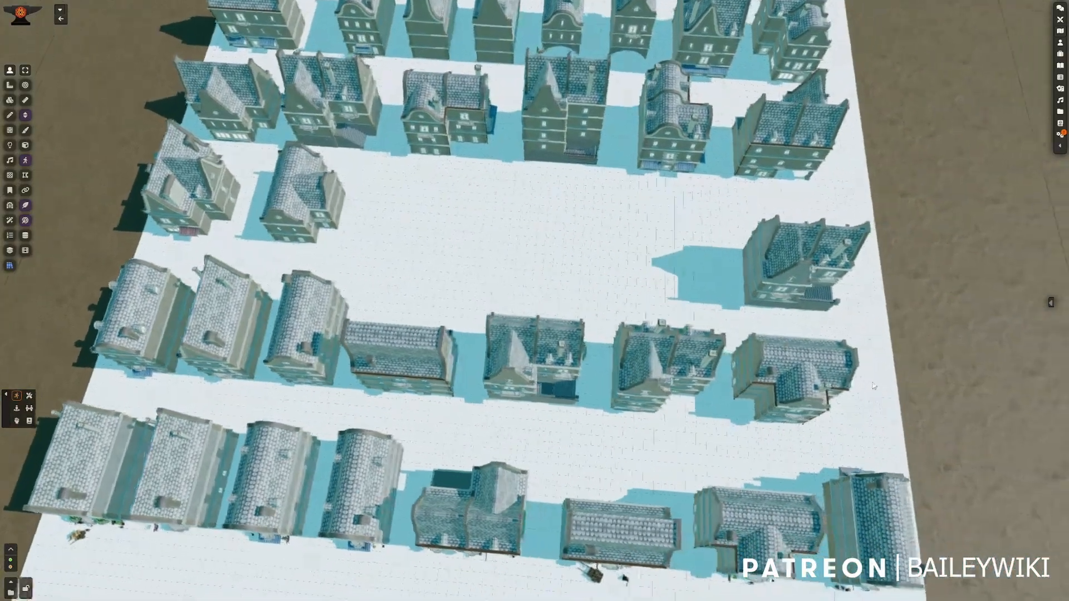
pyautogui.moveTo(562, 406); pyautogui.dragTo(490, 423)
# Step: Examine the scalloped roof, balcony and upper windows of the front-row townhouse with the stone ground floor
pyautogui.scroll(3, 553, 370)
pyautogui.moveTo(97, 515); pyautogui.dragTo(445, 270)
pyautogui.moveTo(741, 326); pyautogui.dragTo(363, 339)
pyautogui.moveTo(492, 287); pyautogui.dragTo(322, 344)
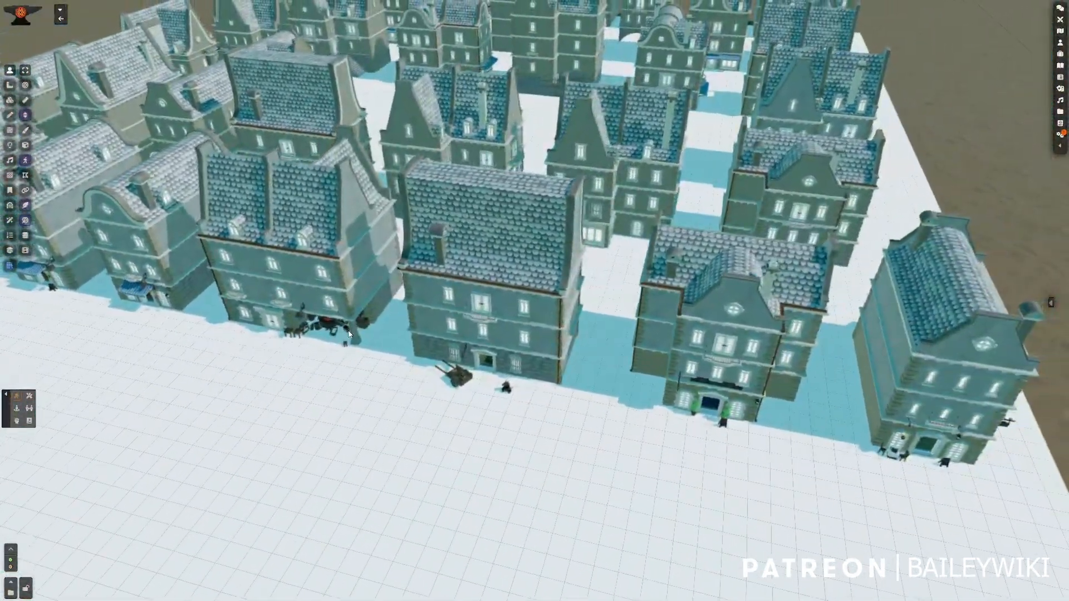
pyautogui.scroll(3, 321, 345)
pyautogui.scroll(10, 289, 340)
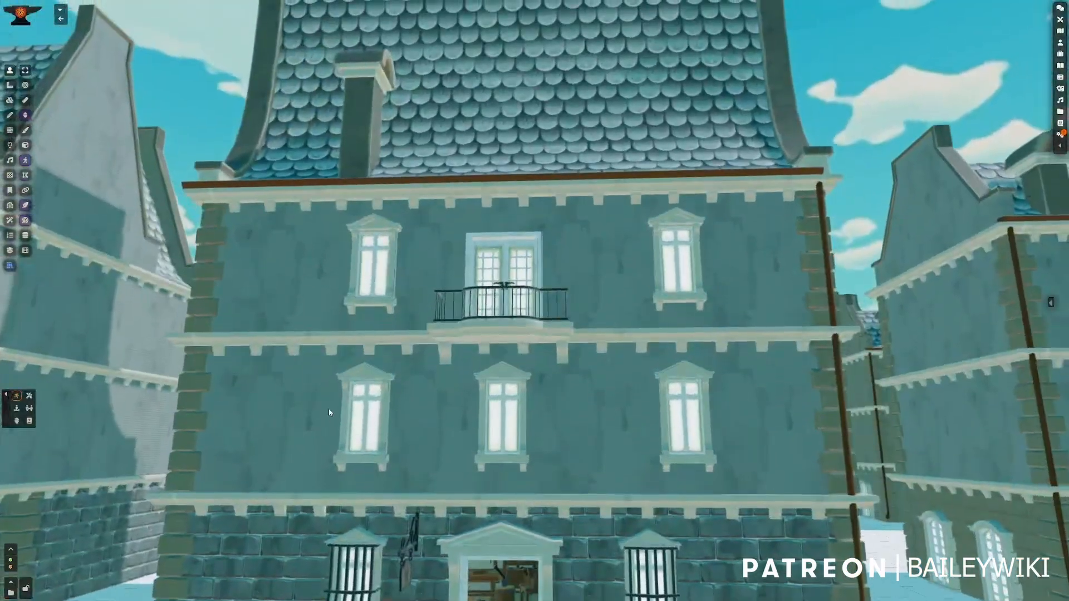
# Step: Inspect the townhouse's street entrance with the barred windows, the loaded handcart and the armoured figure outside
pyautogui.moveTo(329, 413); pyautogui.dragTo(263, 385)
pyautogui.scroll(2, 367, 335)
pyautogui.scroll(4, 240, 336)
pyautogui.scroll(-5, 262, 384)
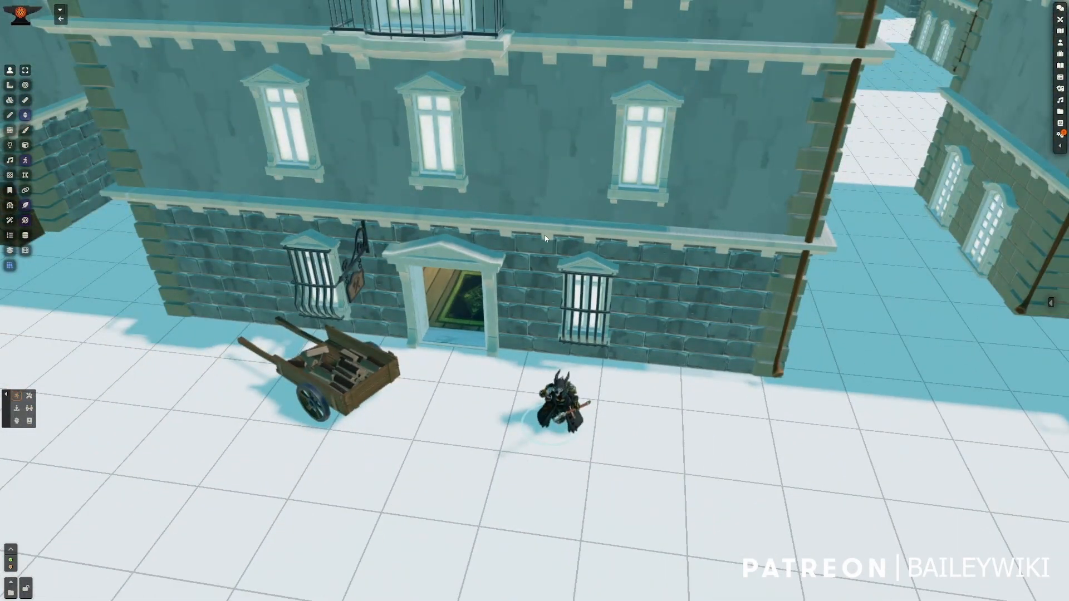
pyautogui.moveTo(562, 264); pyautogui.dragTo(678, 271)
pyautogui.scroll(-2, 678, 271)
pyautogui.scroll(-4, 678, 272)
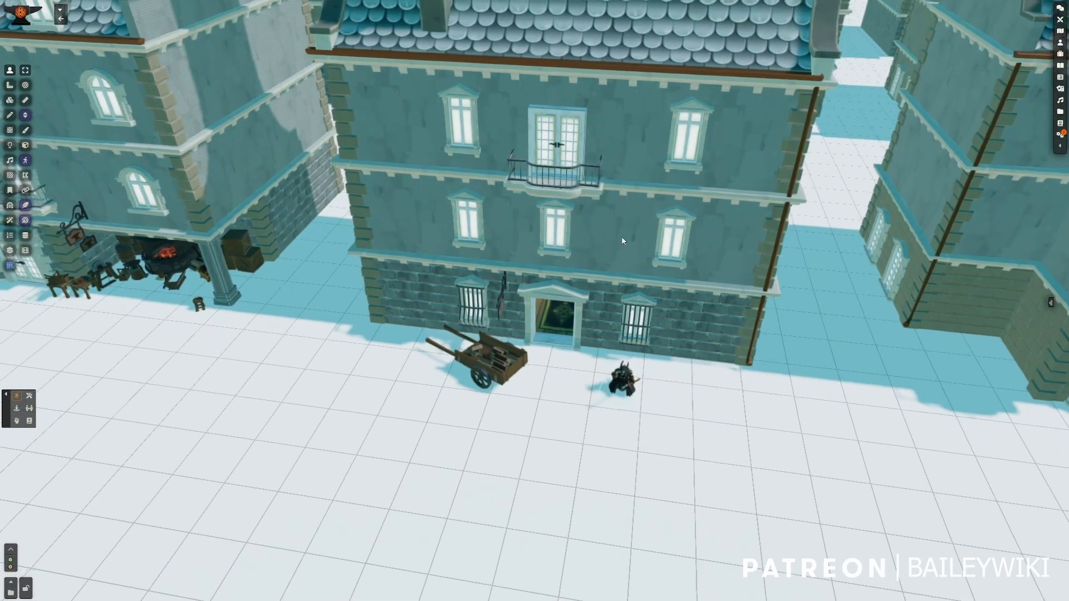
pyautogui.scroll(5, 680, 286)
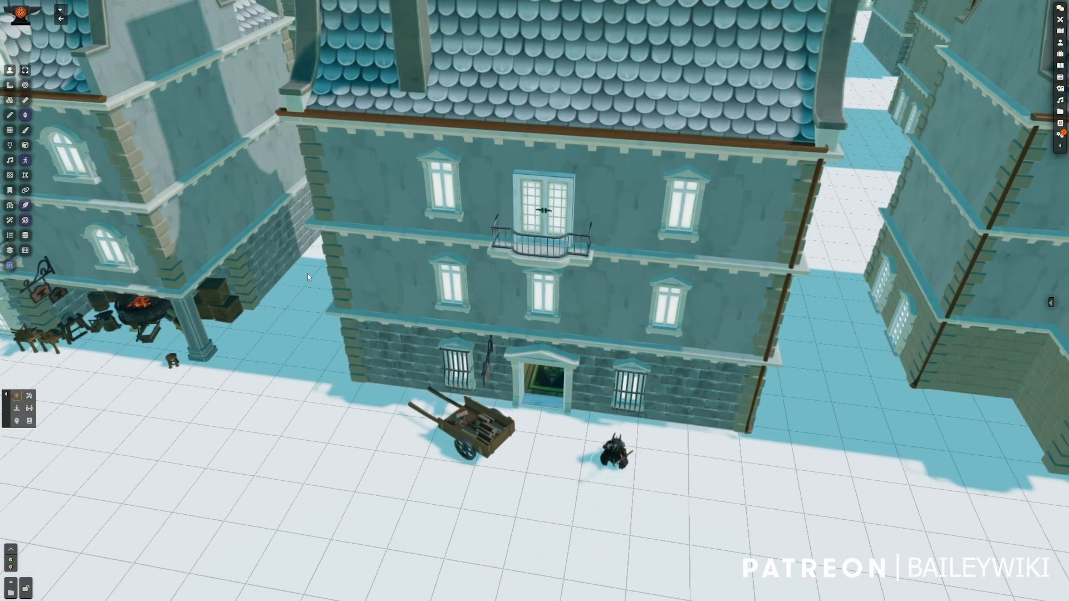
# Step: Move the horned armoured token into the townhouse behind the handcart and view its furnished ground-floor workshop
pyautogui.moveTo(603, 447); pyautogui.dragTo(526, 331)
pyautogui.moveTo(542, 280); pyautogui.dragTo(445, 280)
pyautogui.scroll(3, 457, 439)
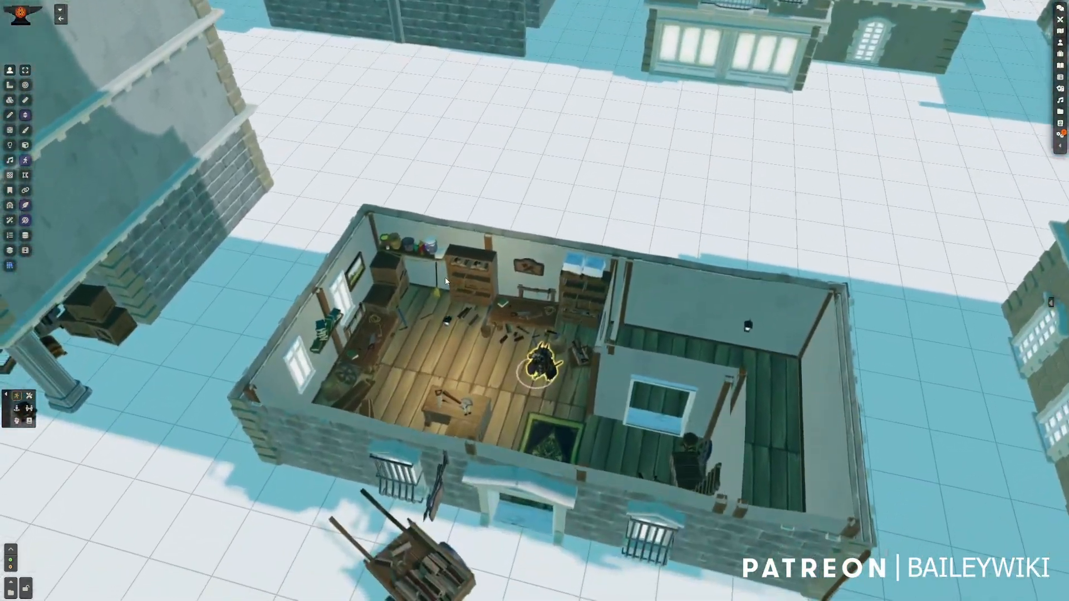
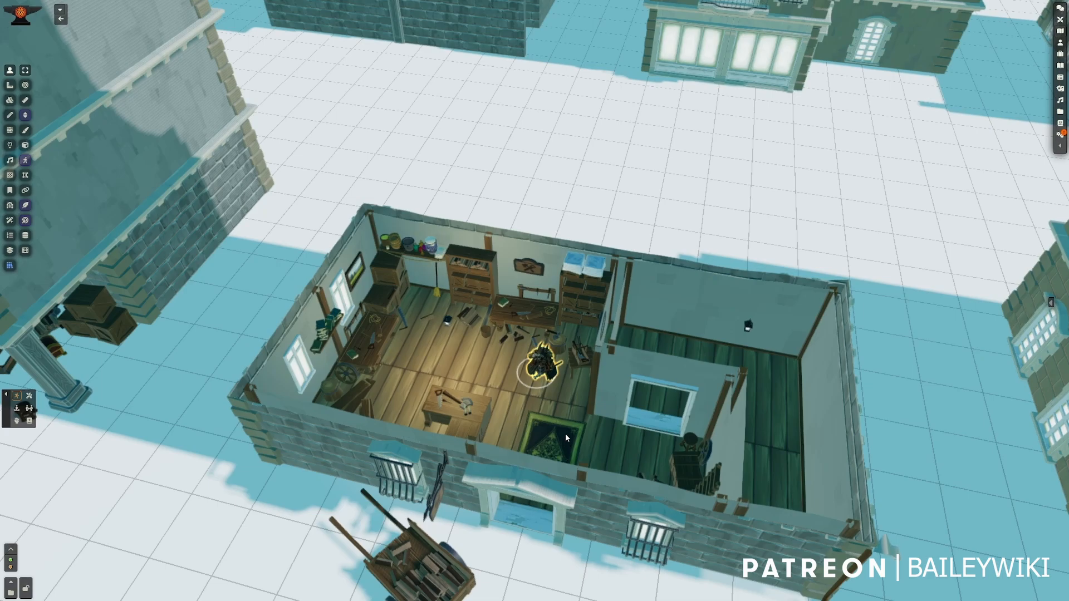
pyautogui.scroll(-3, 472, 466)
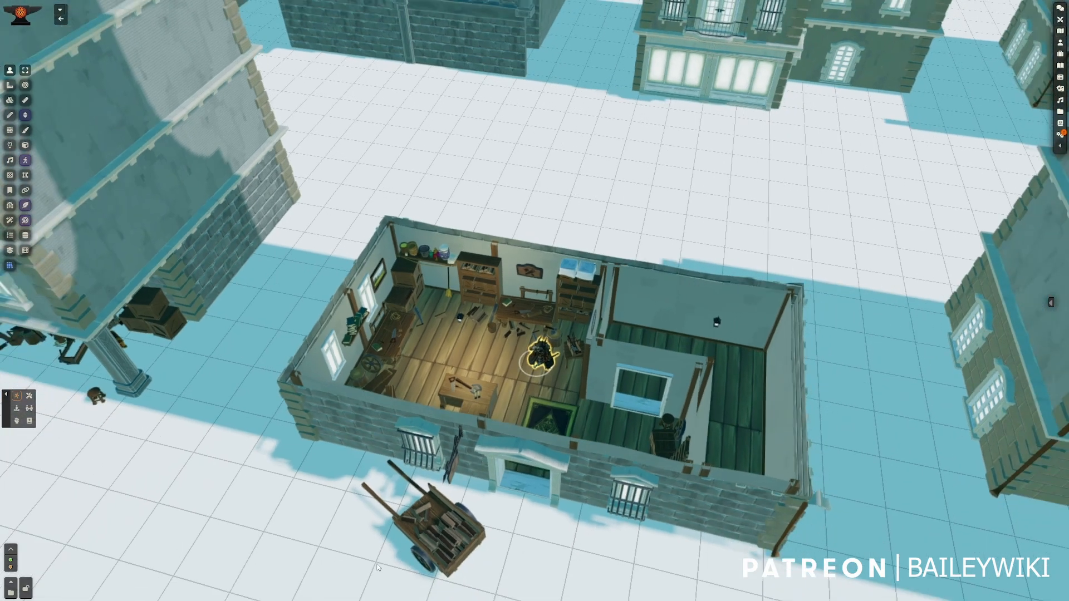
pyautogui.moveTo(472, 466); pyautogui.dragTo(526, 336)
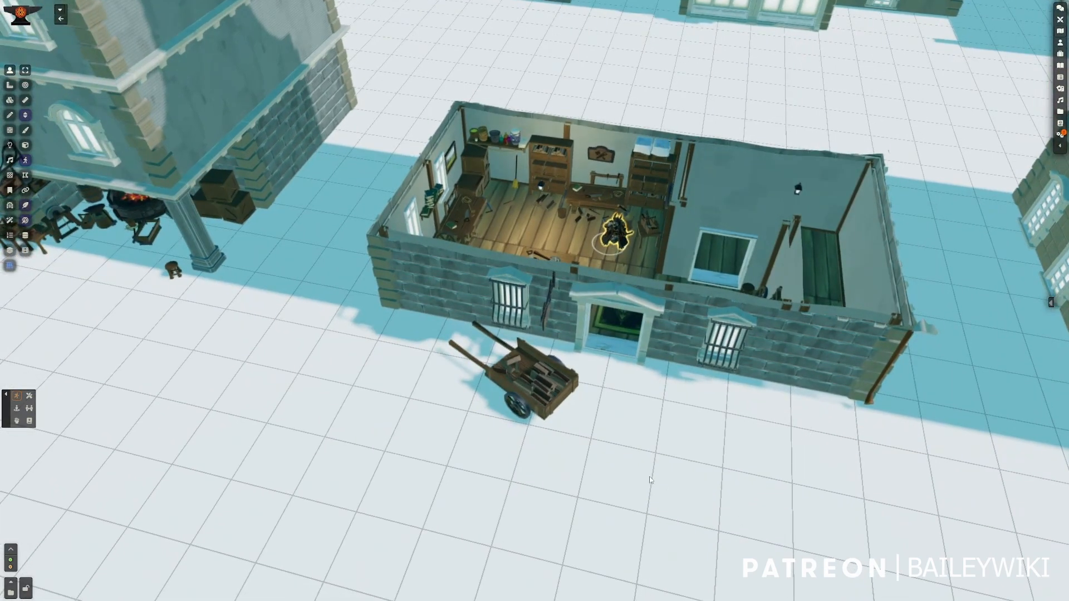
# Step: Look through the arched doorway into the pastry shop with its cupcake counter, blue rug and café tables
pyautogui.scroll(-8, 663, 482)
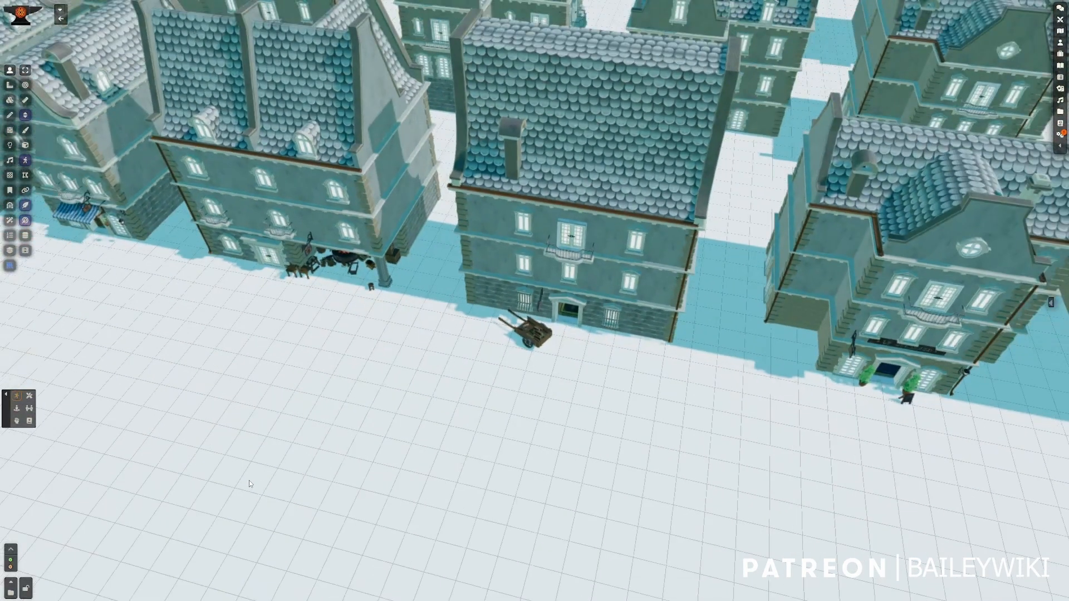
pyautogui.moveTo(198, 497); pyautogui.dragTo(691, 369)
pyautogui.scroll(10, 691, 370)
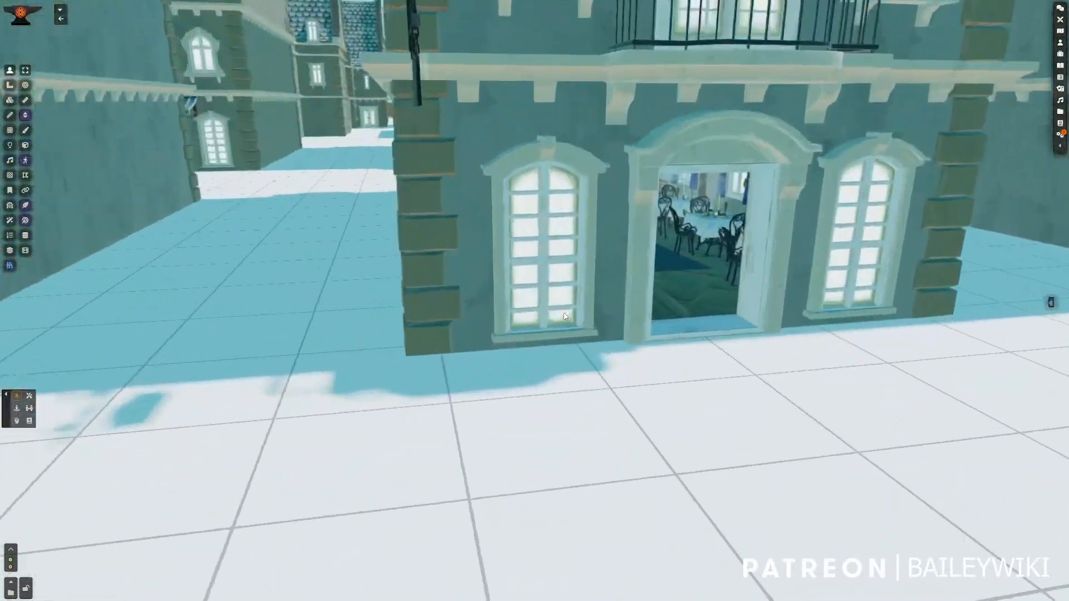
pyautogui.scroll(8, 612, 269)
pyautogui.moveTo(759, 195); pyautogui.dragTo(329, 271)
pyautogui.scroll(4, 329, 272)
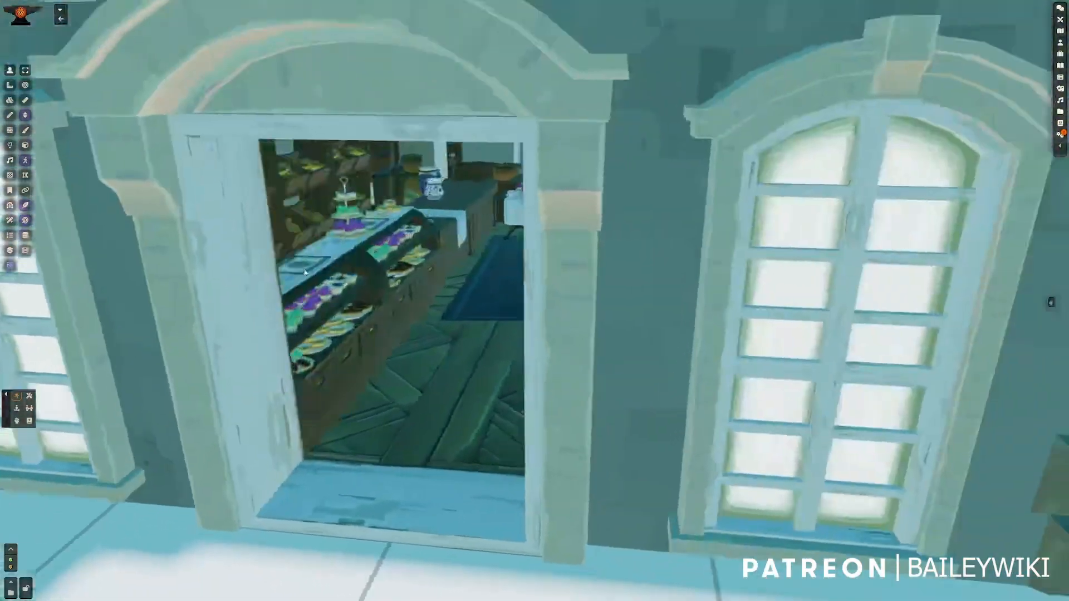
pyautogui.scroll(6, 329, 271)
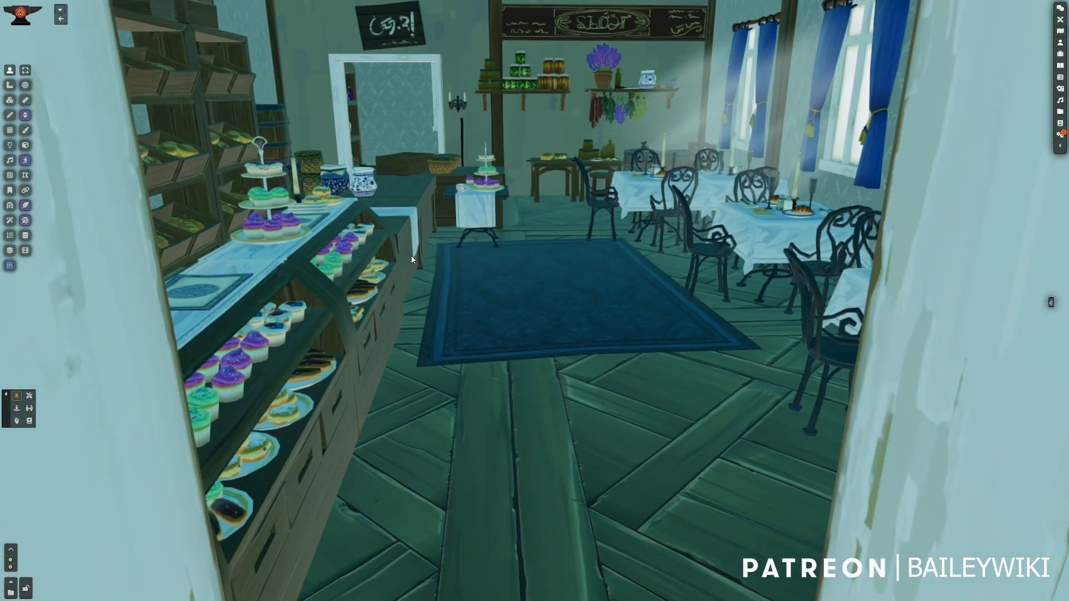
pyautogui.moveTo(412, 257); pyautogui.dragTo(477, 261)
pyautogui.scroll(-10, 478, 264)
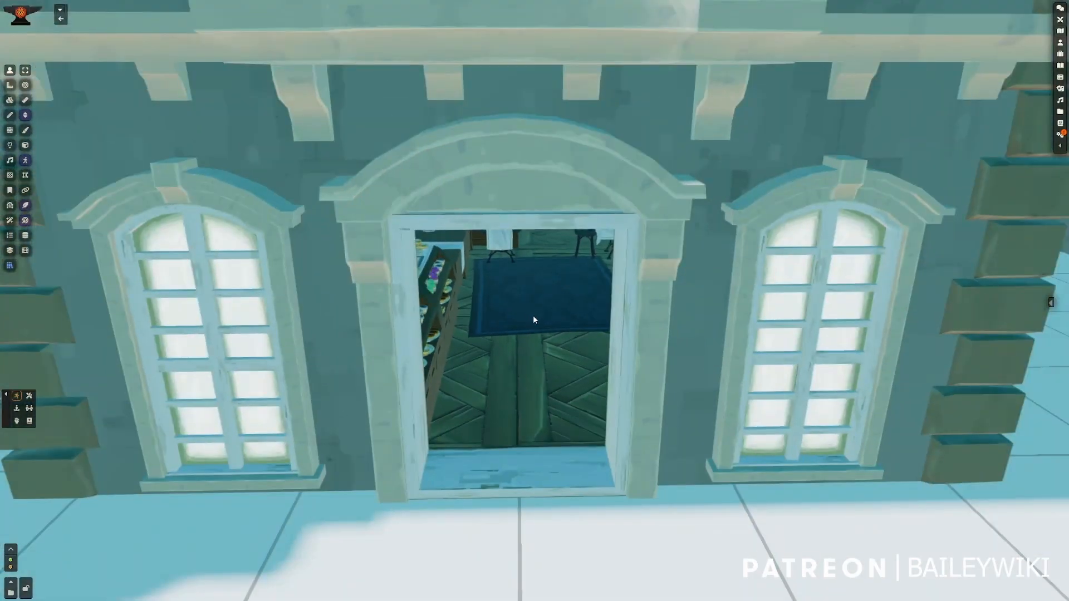
# Step: Look under the blue striped awning into the dining room with wooden tables and blue curtains
pyautogui.scroll(-5, 533, 315)
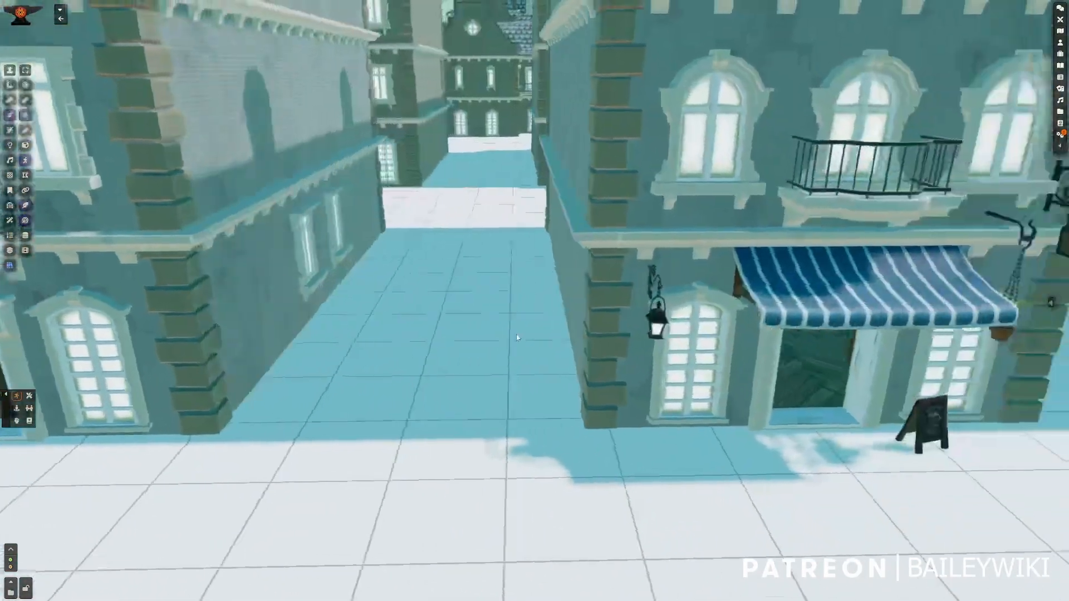
pyautogui.scroll(8, 304, 293)
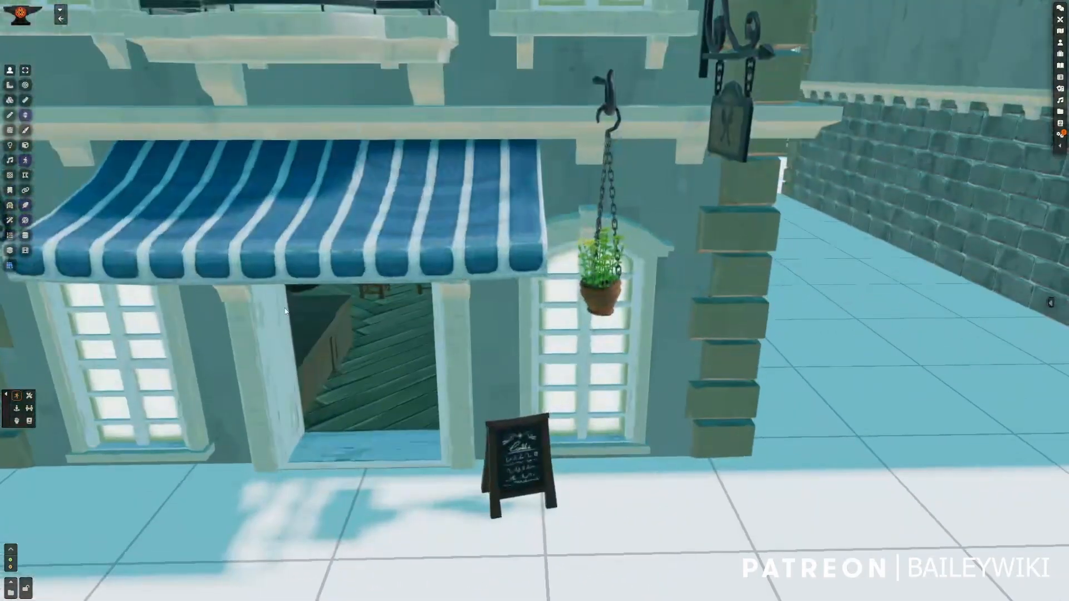
pyautogui.moveTo(304, 293); pyautogui.dragTo(532, 294)
pyautogui.scroll(10, 551, 301)
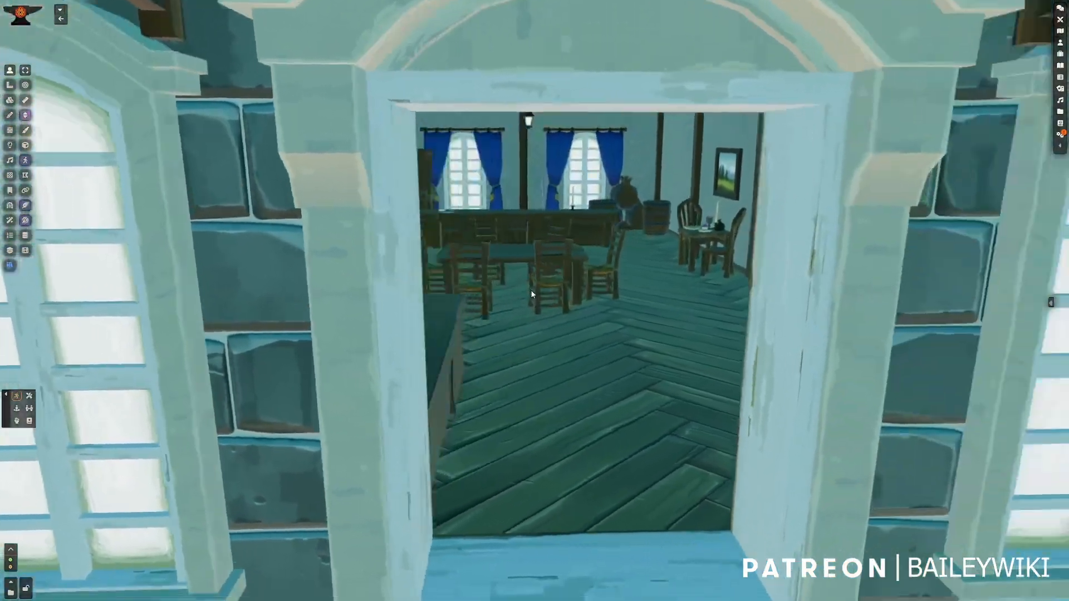
pyautogui.scroll(-15, 508, 312)
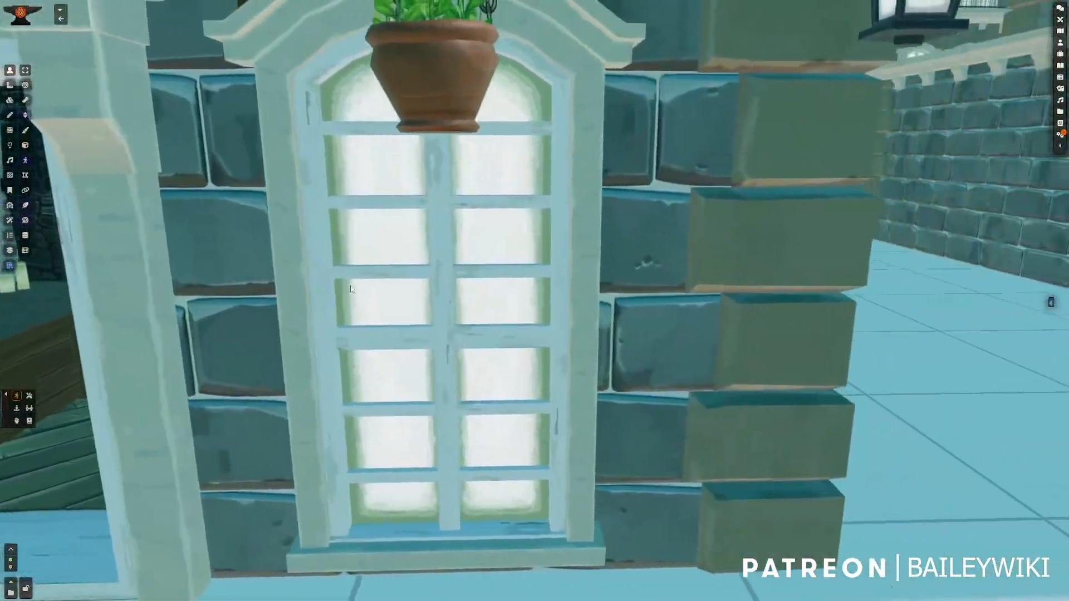
pyautogui.scroll(-15, 507, 309)
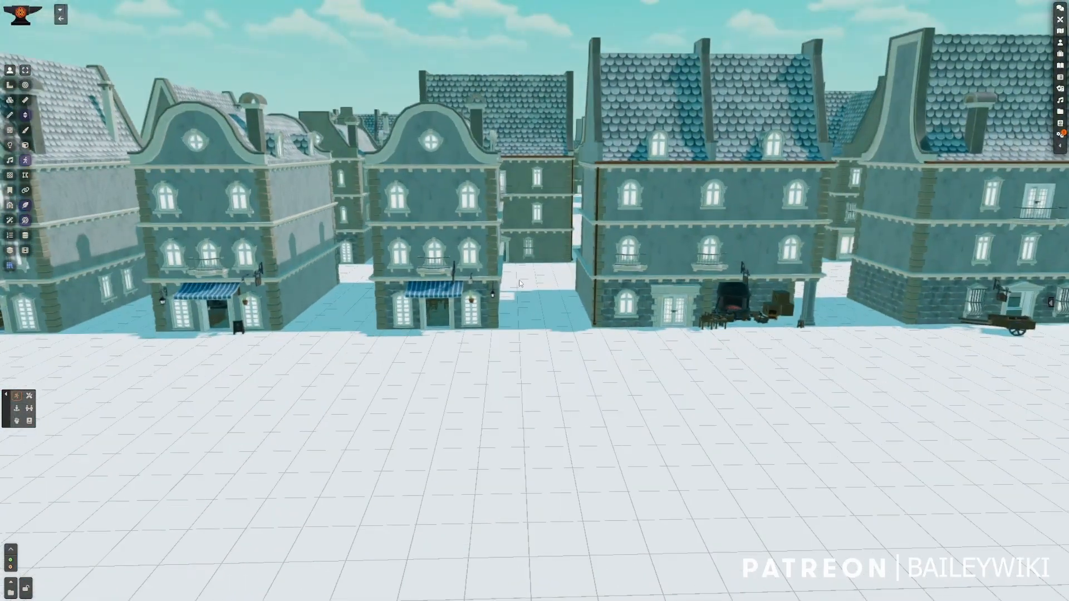
# Step: Survey the whole town map again from the open street in front of the front row
pyautogui.scroll(-10, 544, 303)
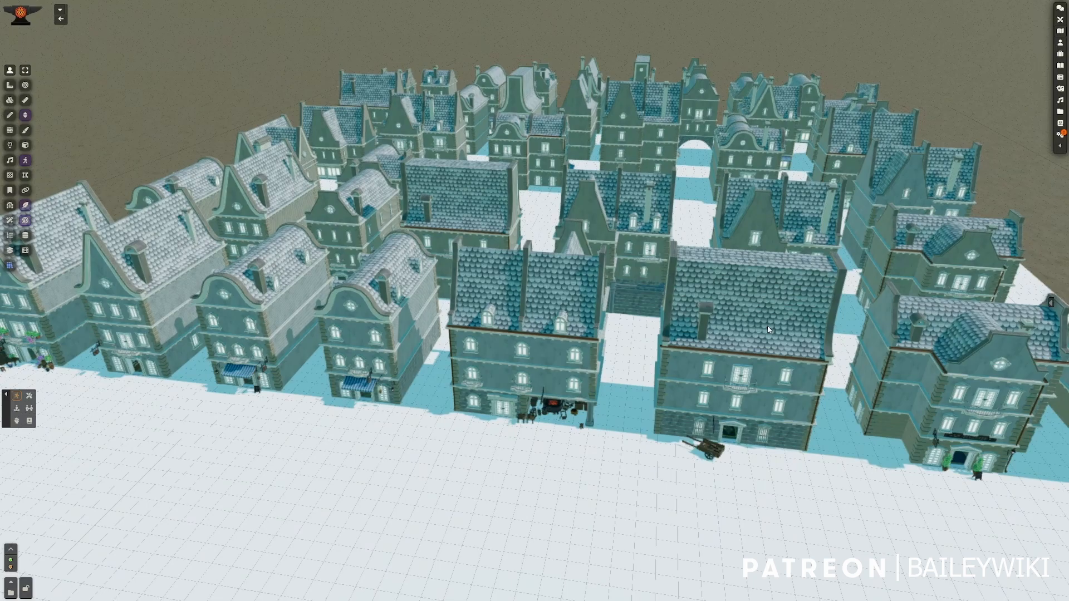
pyautogui.moveTo(647, 166); pyautogui.dragTo(587, 340)
pyautogui.moveTo(718, 356); pyautogui.dragTo(678, 373)
pyautogui.scroll(-3, 678, 373)
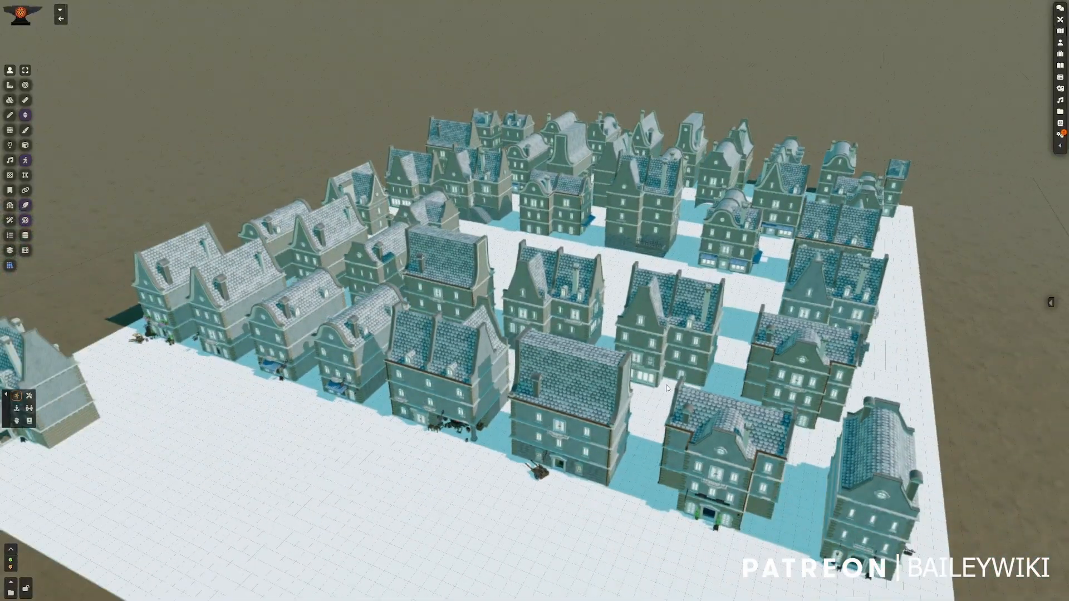
pyautogui.scroll(3, 666, 384)
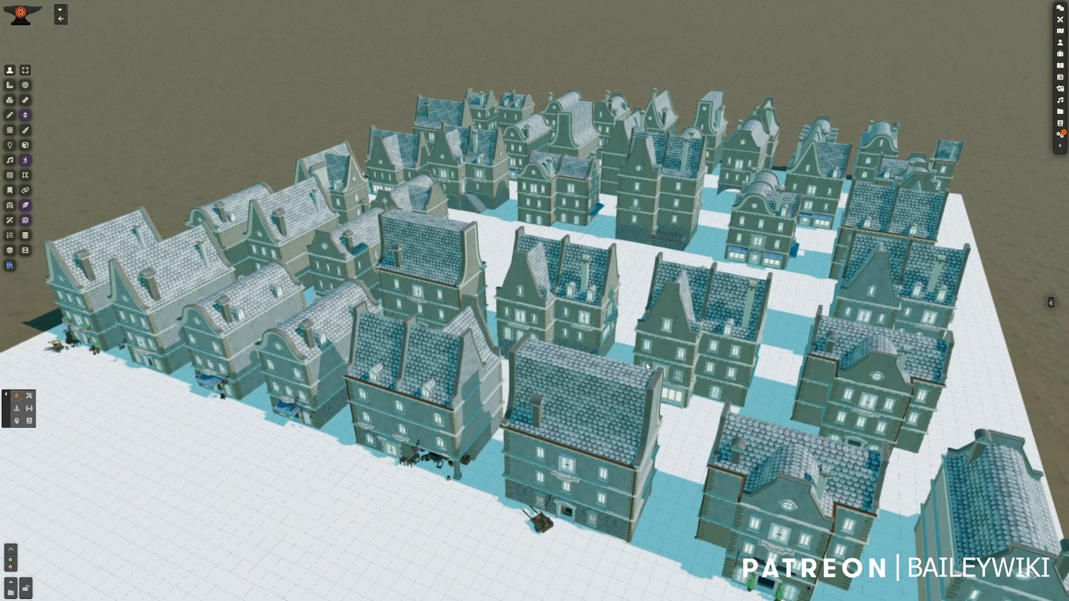
# Step: Compare the front-row shops and the houses behind them from several raised angles
pyautogui.moveTo(510, 339); pyautogui.dragTo(835, 577)
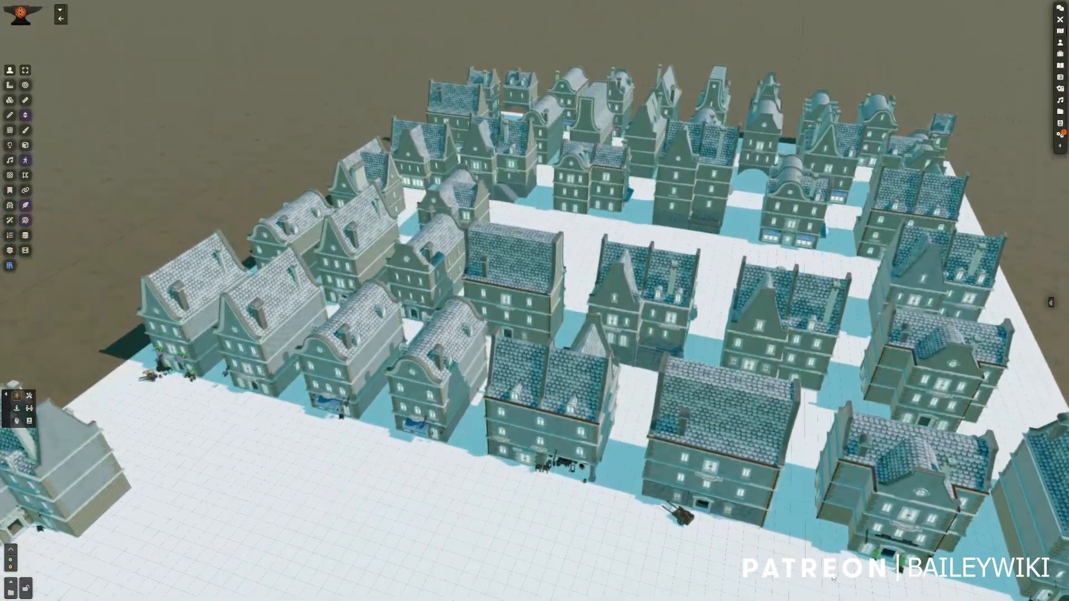
pyautogui.scroll(2, 633, 335)
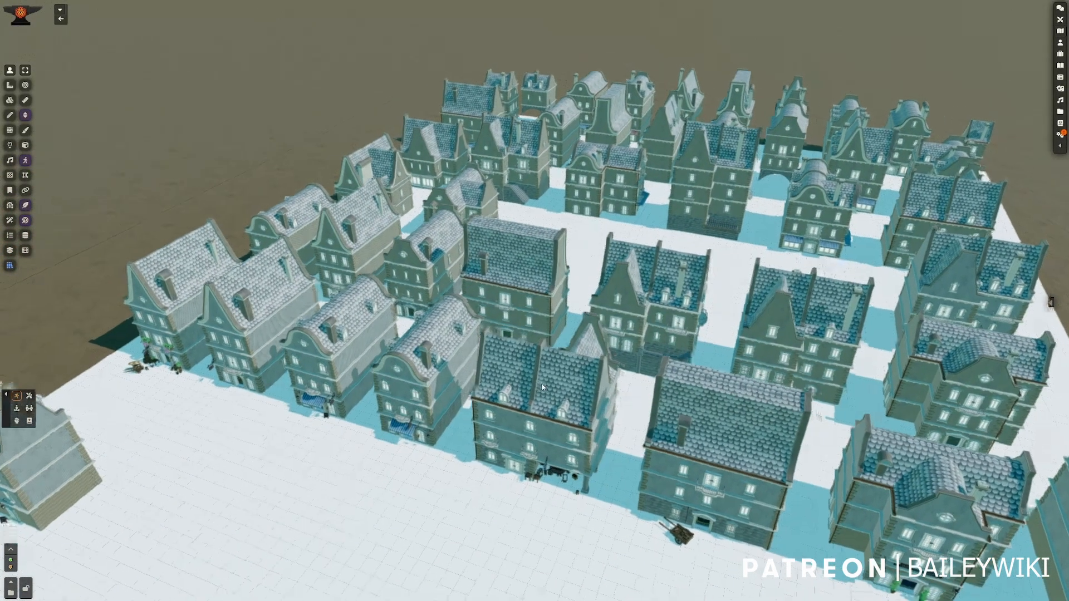
pyautogui.moveTo(633, 335); pyautogui.dragTo(548, 428)
pyautogui.scroll(2, 548, 427)
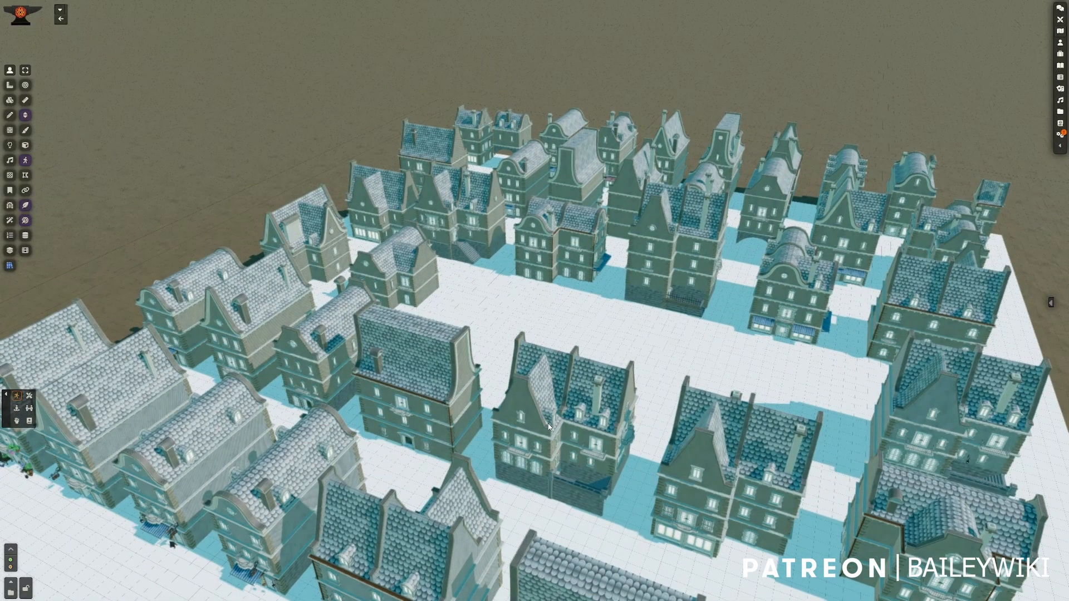
pyautogui.moveTo(750, 425); pyautogui.dragTo(791, 221)
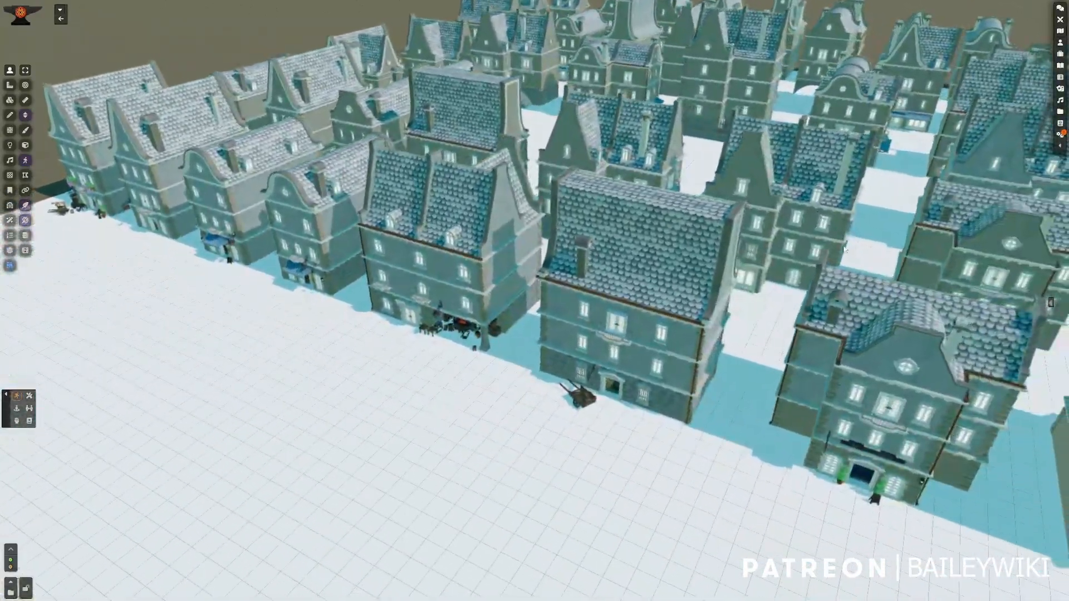
pyautogui.scroll(-2, 742, 337)
pyautogui.moveTo(629, 326); pyautogui.dragTo(771, 476)
pyautogui.moveTo(902, 479); pyautogui.dragTo(800, 453)
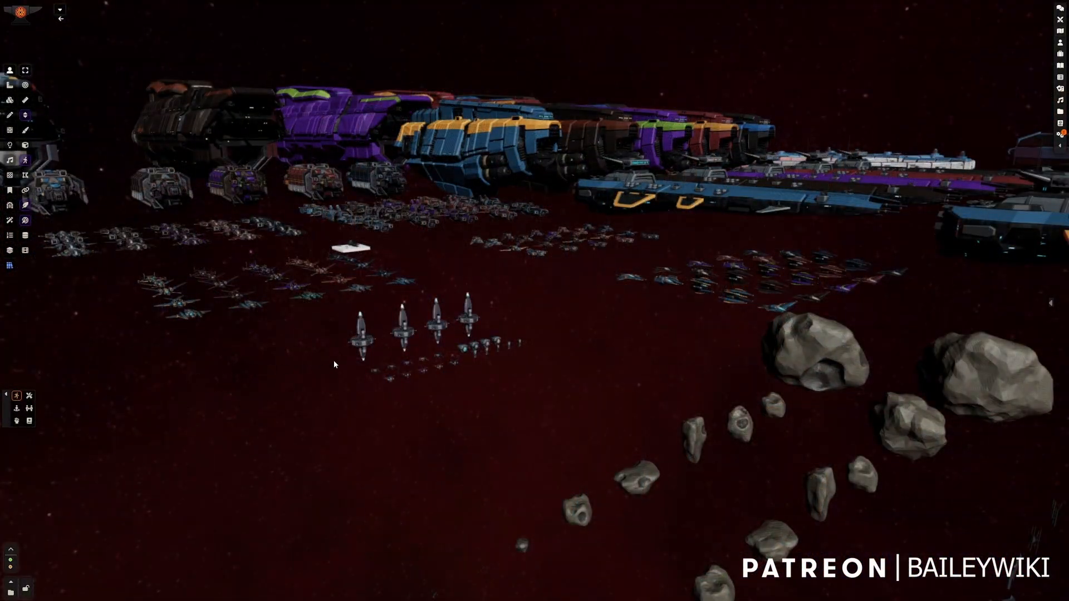
# Step: View the spaceship spawner scene with its asteroids, fighter groups and large coloured capital ships
pyautogui.moveTo(786, 398); pyautogui.dragTo(265, 546)
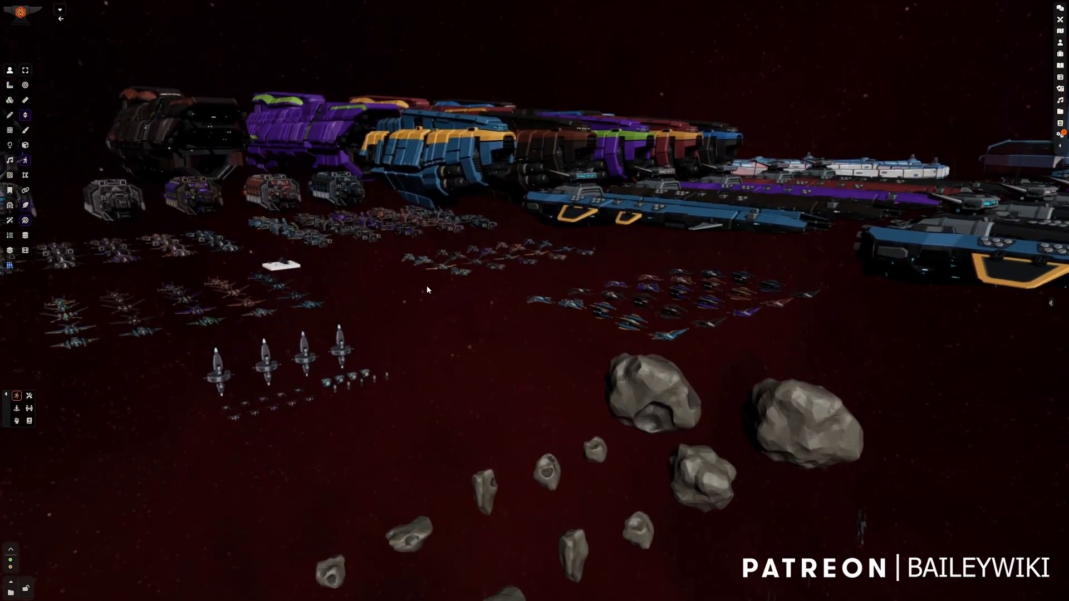
pyautogui.moveTo(429, 283); pyautogui.dragTo(445, 371)
pyautogui.moveTo(354, 336); pyautogui.dragTo(711, 409)
pyautogui.moveTo(483, 378); pyautogui.dragTo(487, 369)
pyautogui.scroll(4, 480, 356)
pyautogui.moveTo(426, 349); pyautogui.dragTo(867, 318)
pyautogui.moveTo(246, 352); pyautogui.dragTo(779, 328)
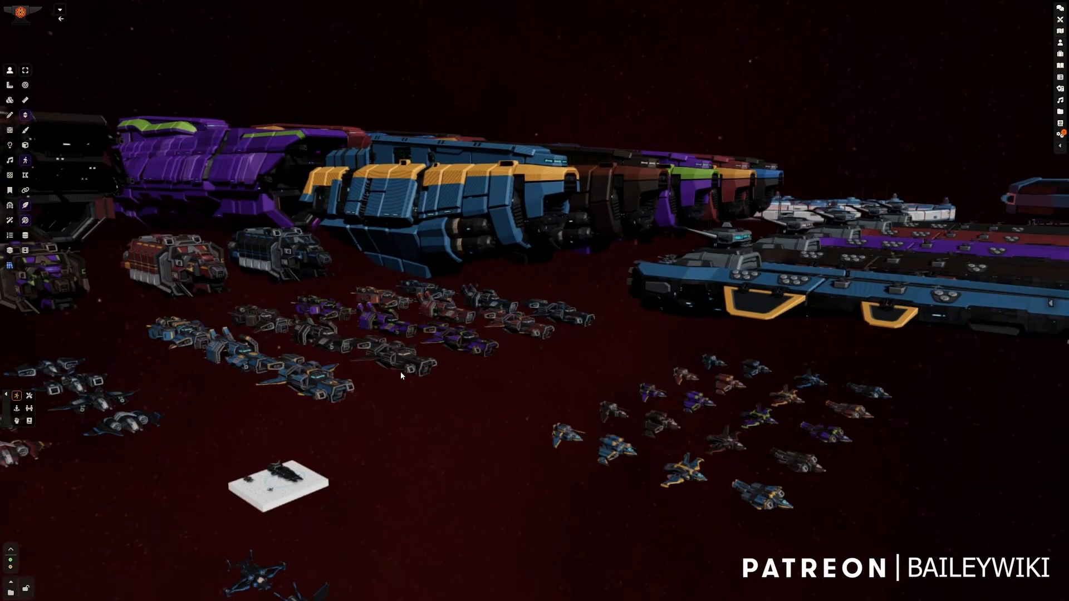
# Step: Look over the spaceship spawner's fighter groups, closing in on the coloured winged fighters in front of the white board
pyautogui.moveTo(202, 475); pyautogui.dragTo(921, 240)
pyautogui.moveTo(765, 250); pyautogui.dragTo(736, 259)
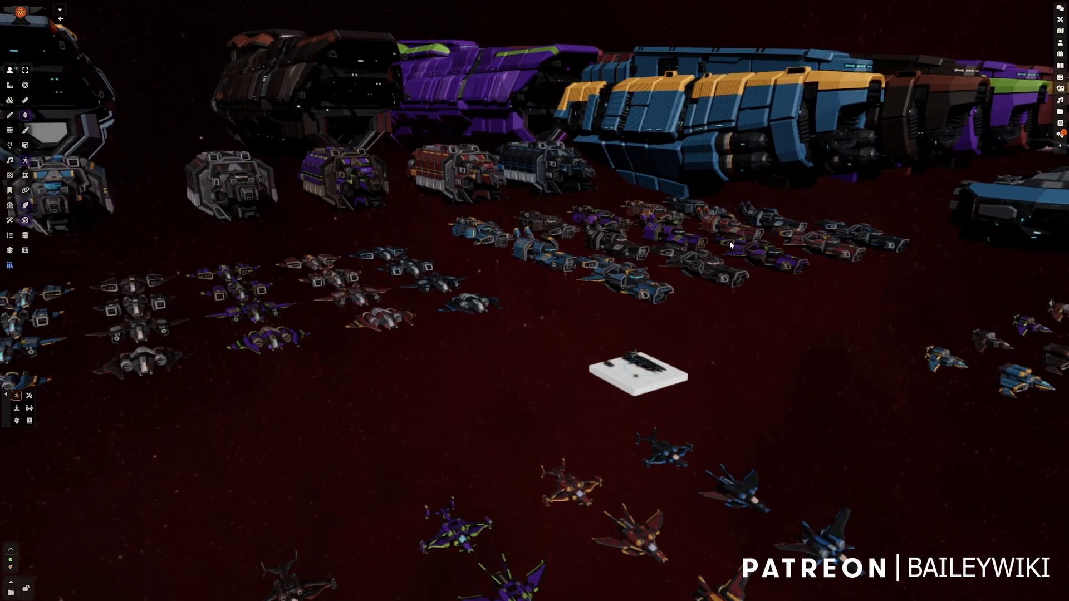
pyautogui.scroll(-4, 740, 246)
pyautogui.moveTo(509, 500); pyautogui.dragTo(266, 202)
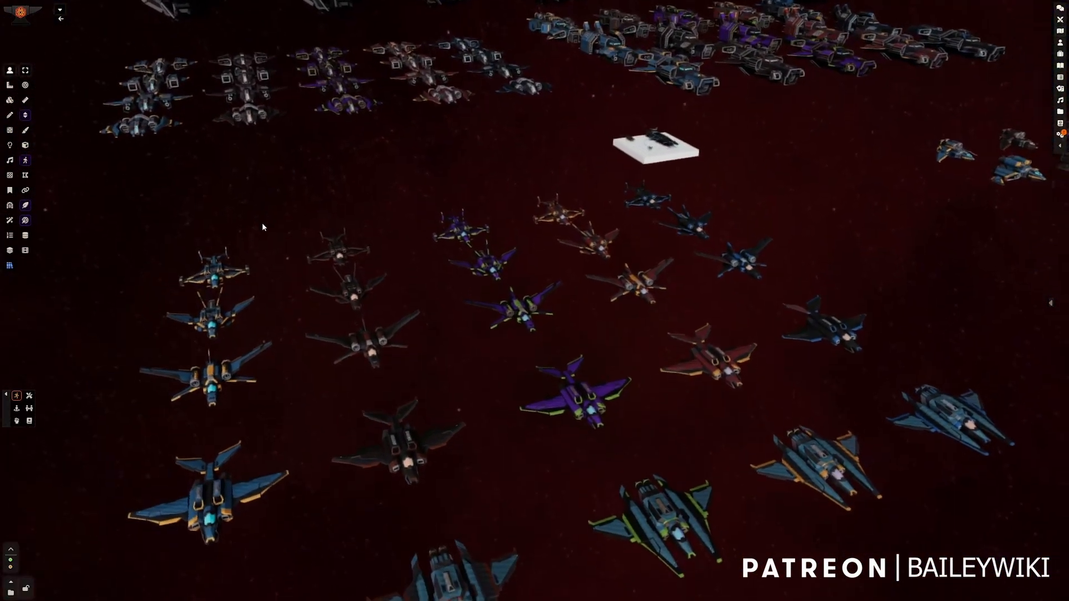
pyautogui.moveTo(449, 399); pyautogui.dragTo(601, 499)
pyautogui.scroll(3, 306, 417)
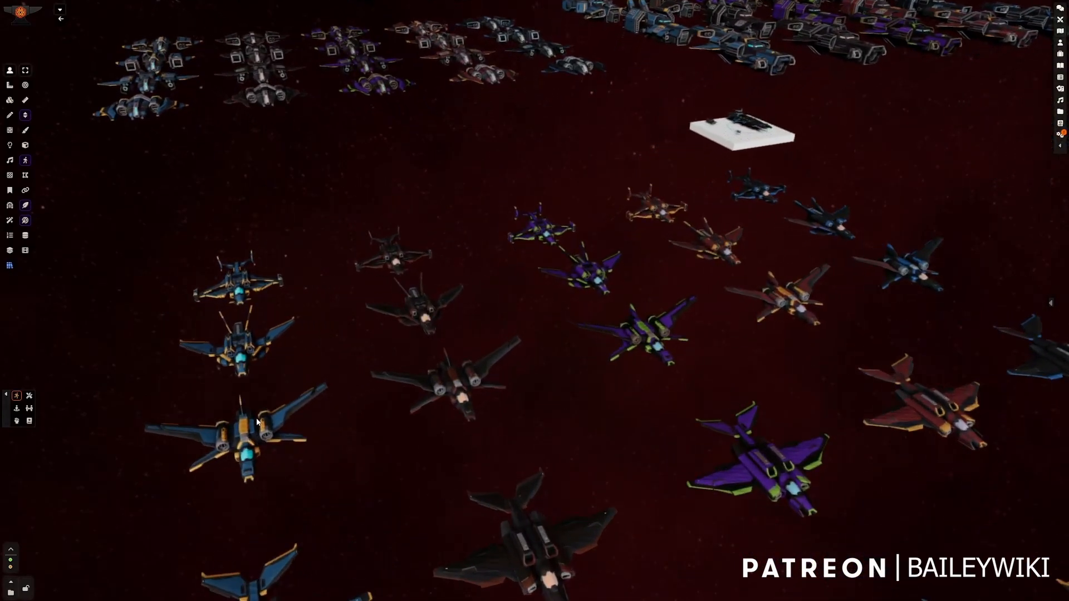
pyautogui.moveTo(568, 407); pyautogui.dragTo(447, 453)
pyautogui.moveTo(509, 419); pyautogui.dragTo(437, 458)
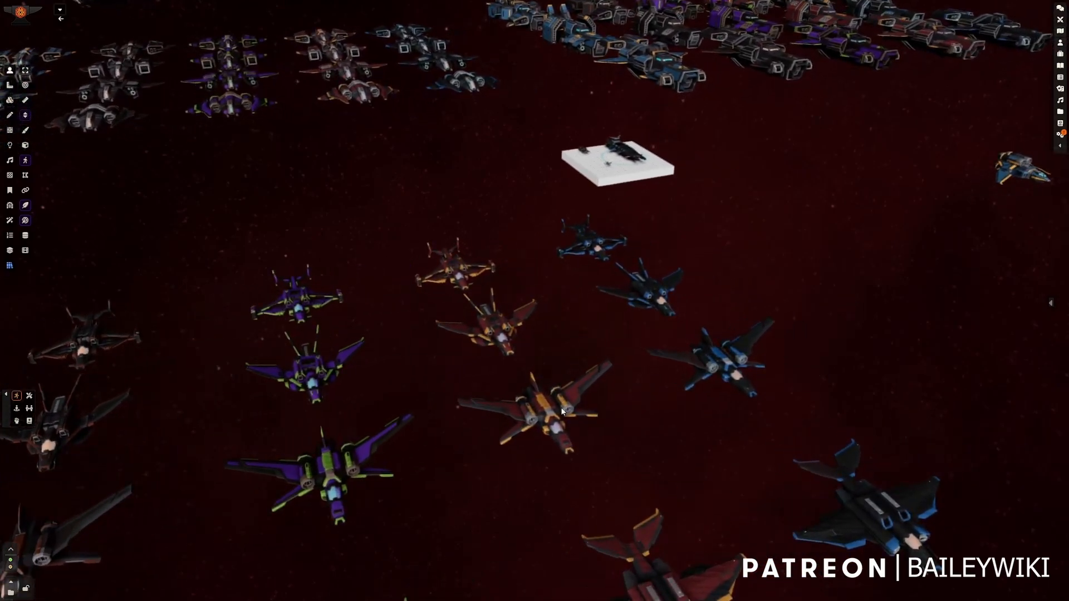
pyautogui.moveTo(670, 396); pyautogui.dragTo(456, 386)
pyautogui.scroll(-5, 459, 384)
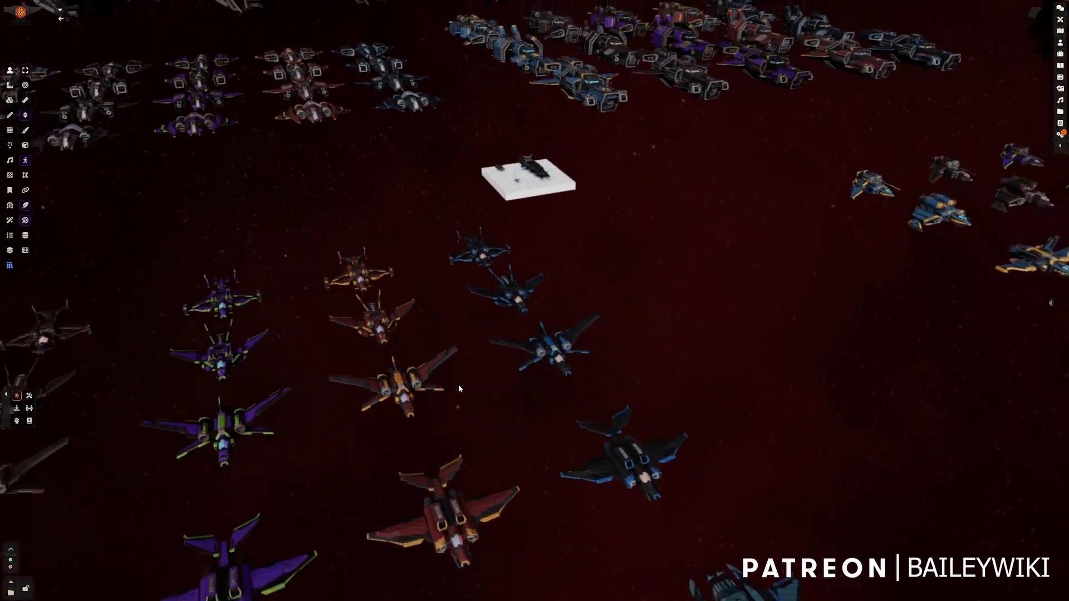
# Step: Compare the fighter formations with the long carriers and large freighters from a raised, wider angle
pyautogui.scroll(-5, 401, 393)
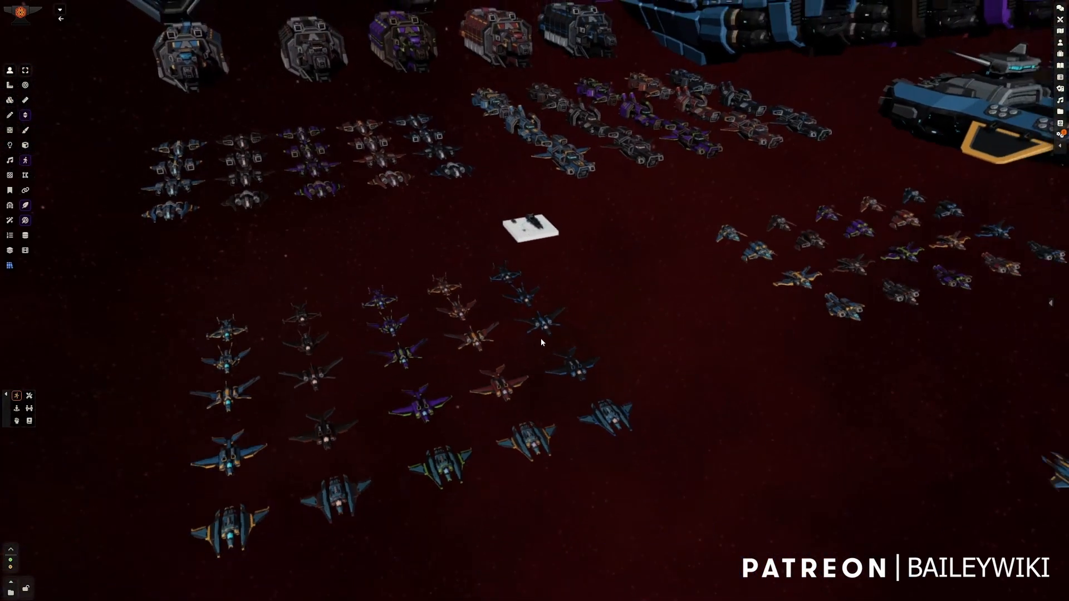
pyautogui.moveTo(602, 332); pyautogui.dragTo(280, 331)
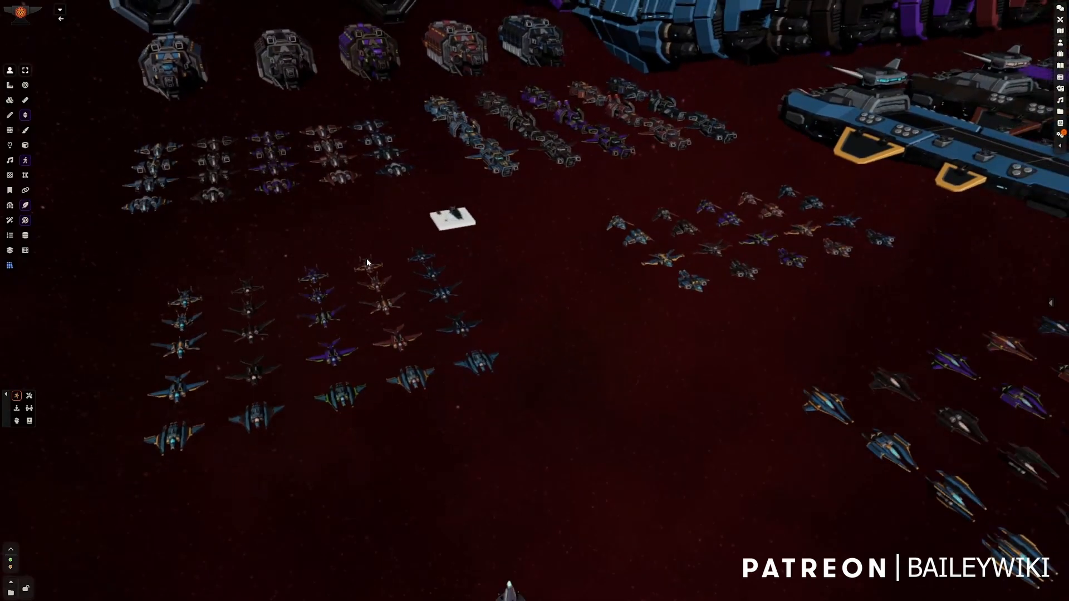
pyautogui.moveTo(640, 373); pyautogui.dragTo(400, 296)
pyautogui.moveTo(730, 353); pyautogui.dragTo(584, 574)
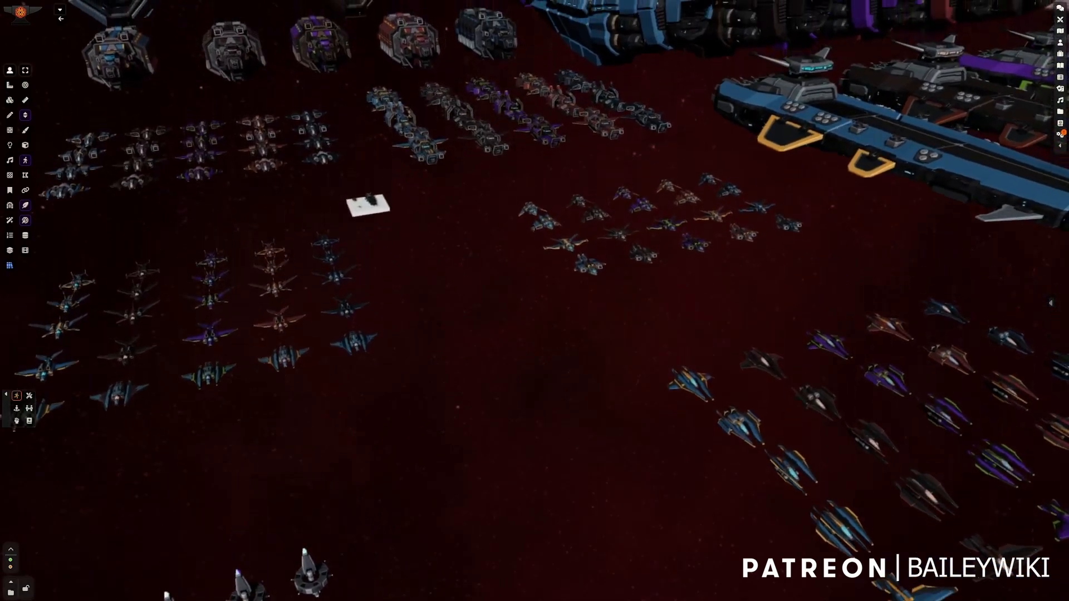
pyautogui.moveTo(494, 143); pyautogui.dragTo(50, 286)
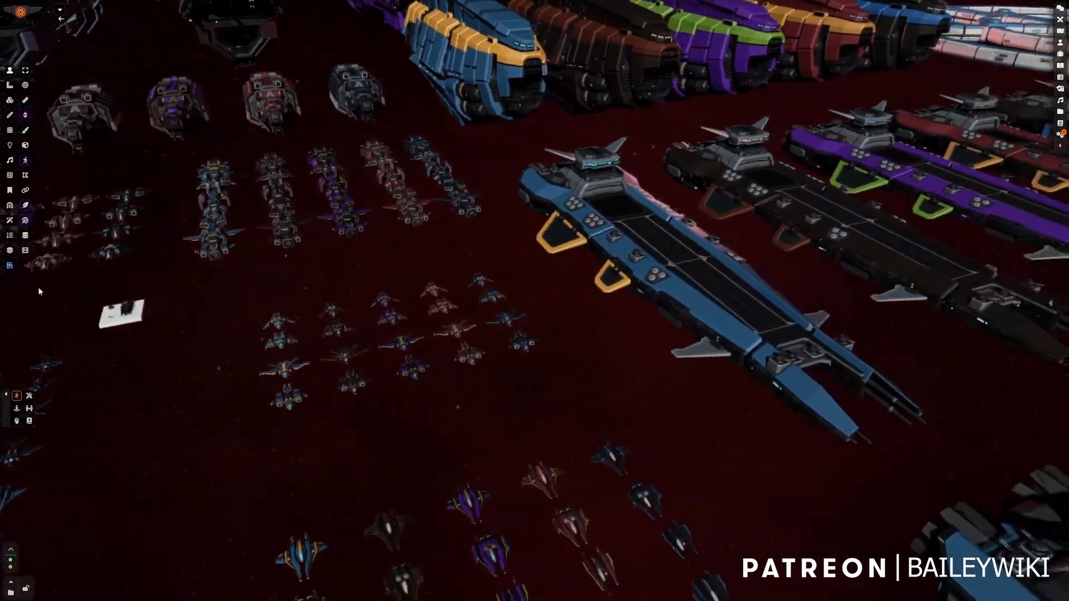
pyautogui.moveTo(500, 314); pyautogui.dragTo(559, 438)
# Step: Examine the blue-and-white ring space station and the heavy ships lined up beside it
pyautogui.scroll(4, 513, 289)
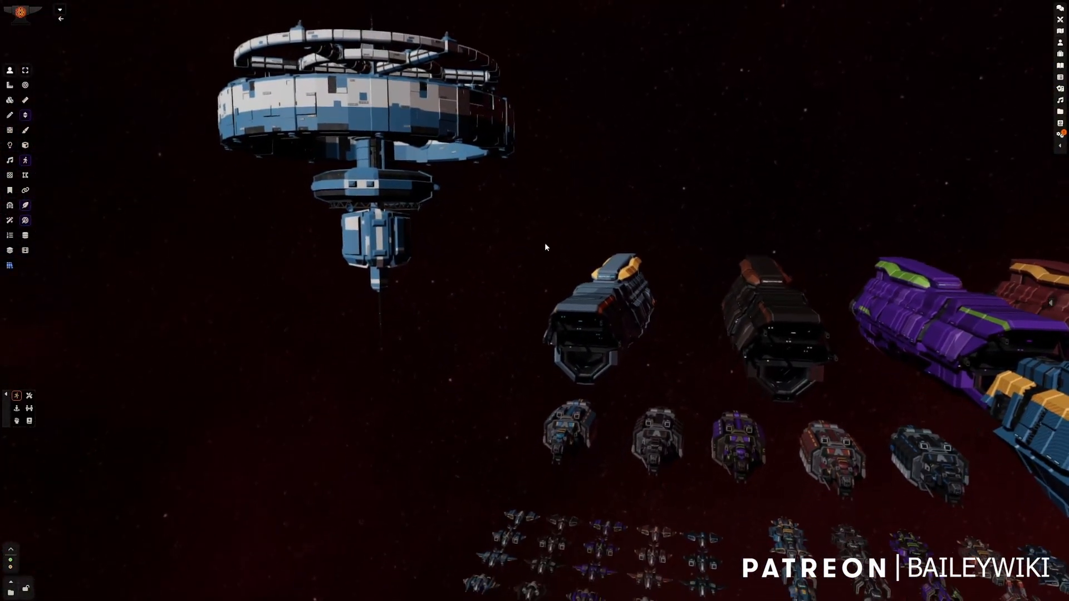
pyautogui.moveTo(768, 502); pyautogui.dragTo(735, 440)
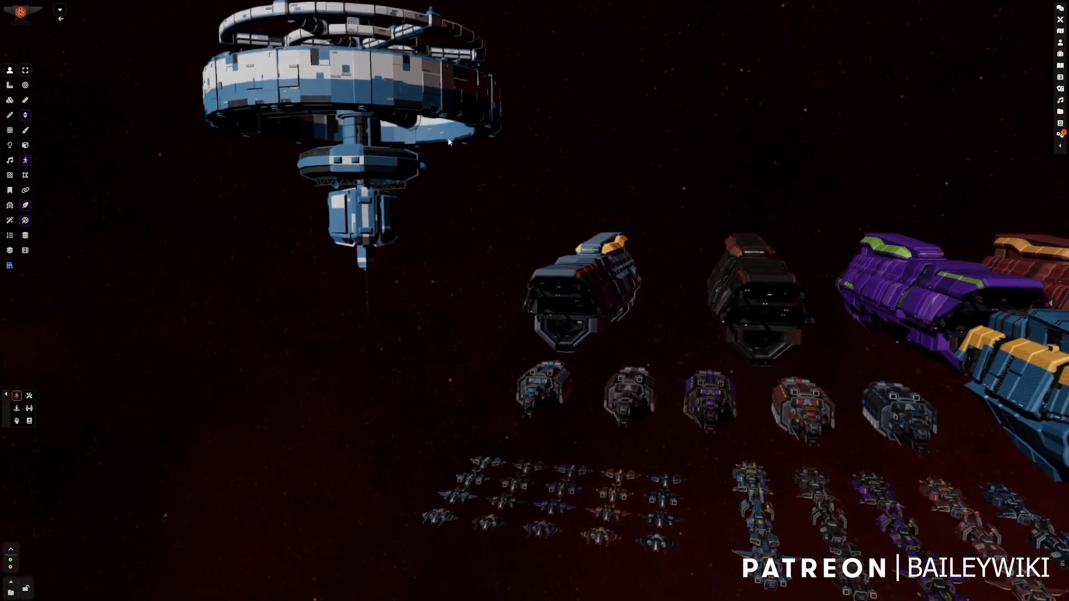
pyautogui.scroll(8, 668, 362)
pyautogui.moveTo(641, 334); pyautogui.dragTo(541, 278)
pyautogui.moveTo(828, 462); pyautogui.dragTo(188, 181)
pyautogui.moveTo(824, 407); pyautogui.dragTo(184, 290)
pyautogui.moveTo(432, 363); pyautogui.dragTo(350, 345)
pyautogui.moveTo(727, 418); pyautogui.dragTo(427, 363)
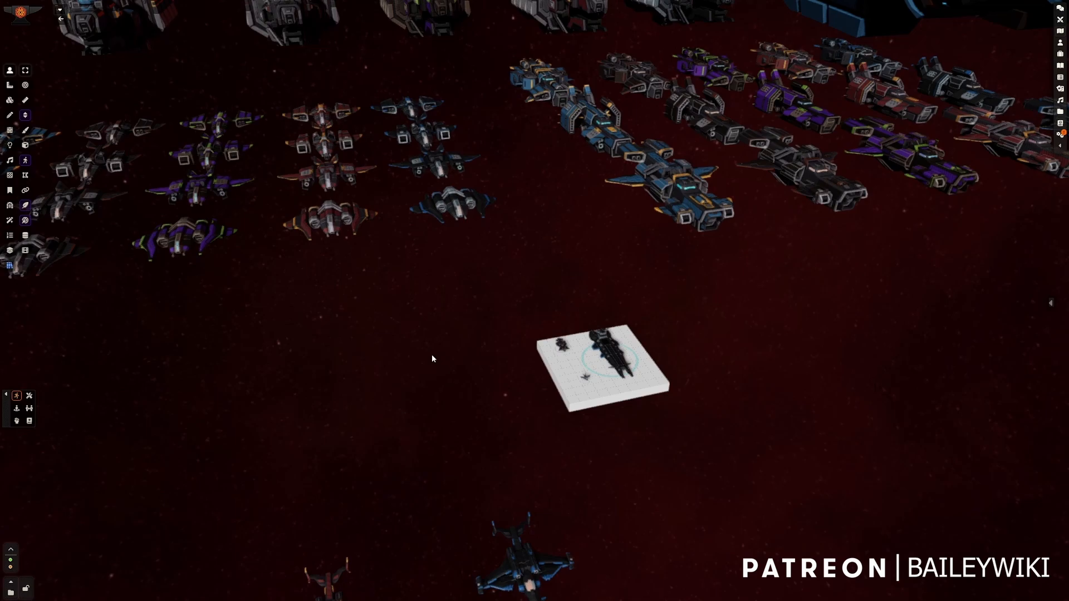
# Step: Reposition the small blue fighter token and the dark mid-size ship token on the white gridded board
pyautogui.moveTo(432, 355); pyautogui.dragTo(475, 338)
pyautogui.scroll(1, 465, 335)
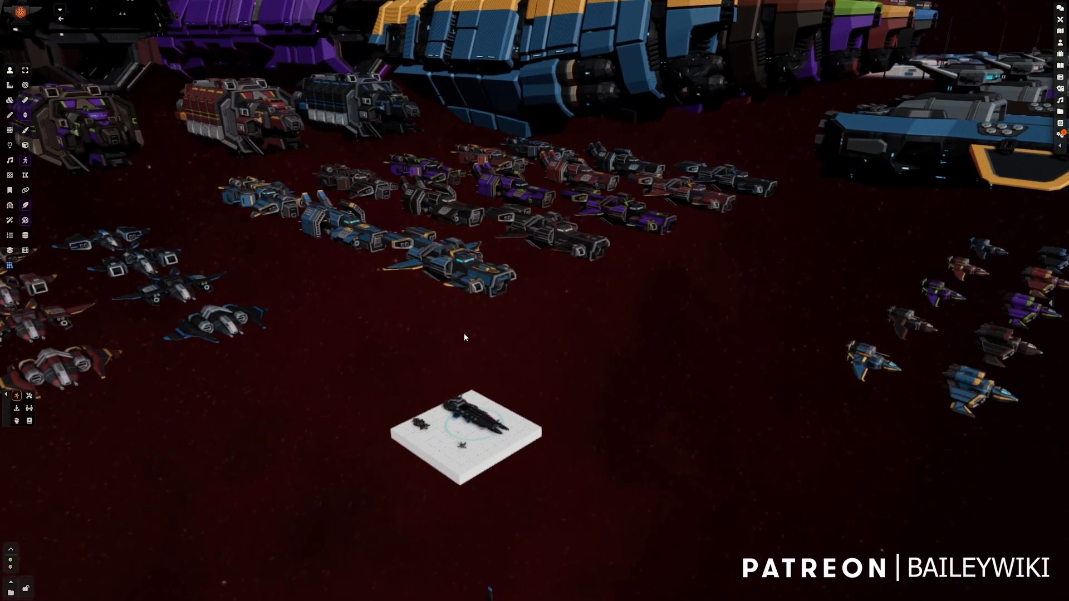
pyautogui.moveTo(372, 520); pyautogui.dragTo(497, 385)
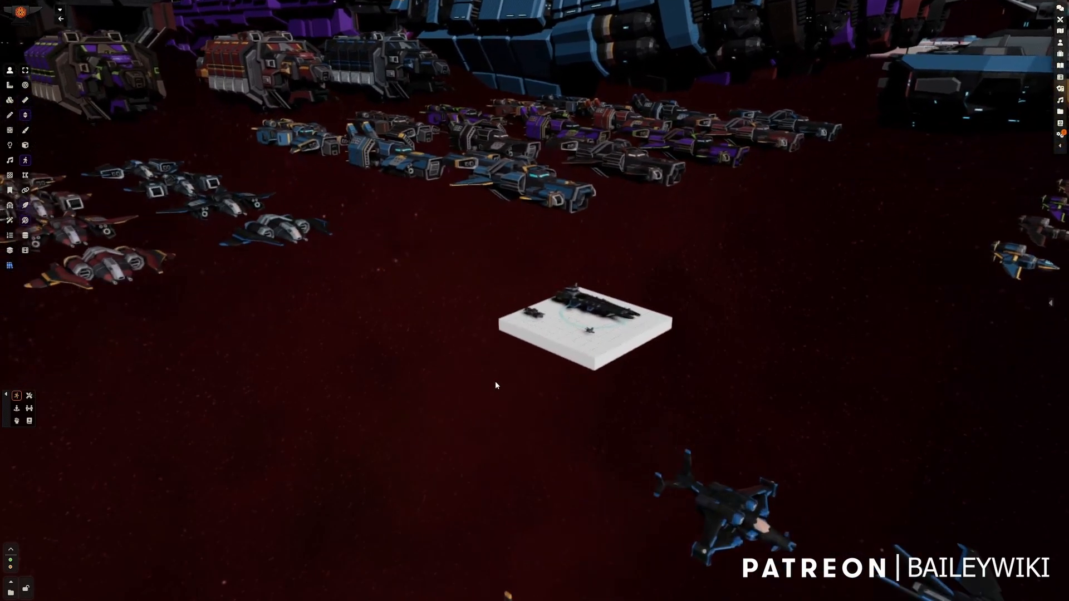
pyautogui.scroll(5, 483, 390)
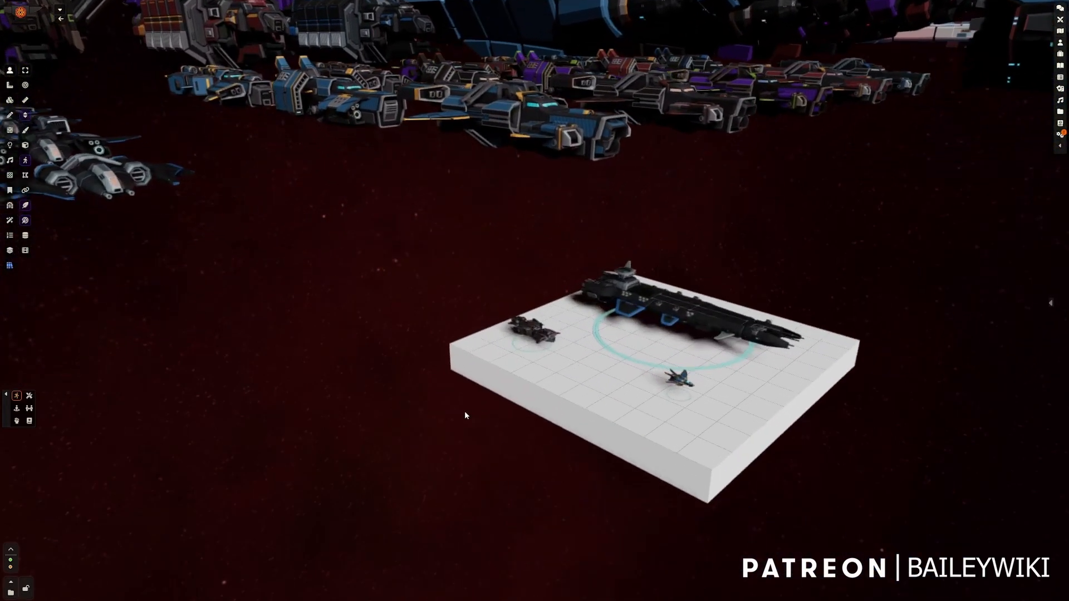
pyautogui.scroll(5, 555, 465)
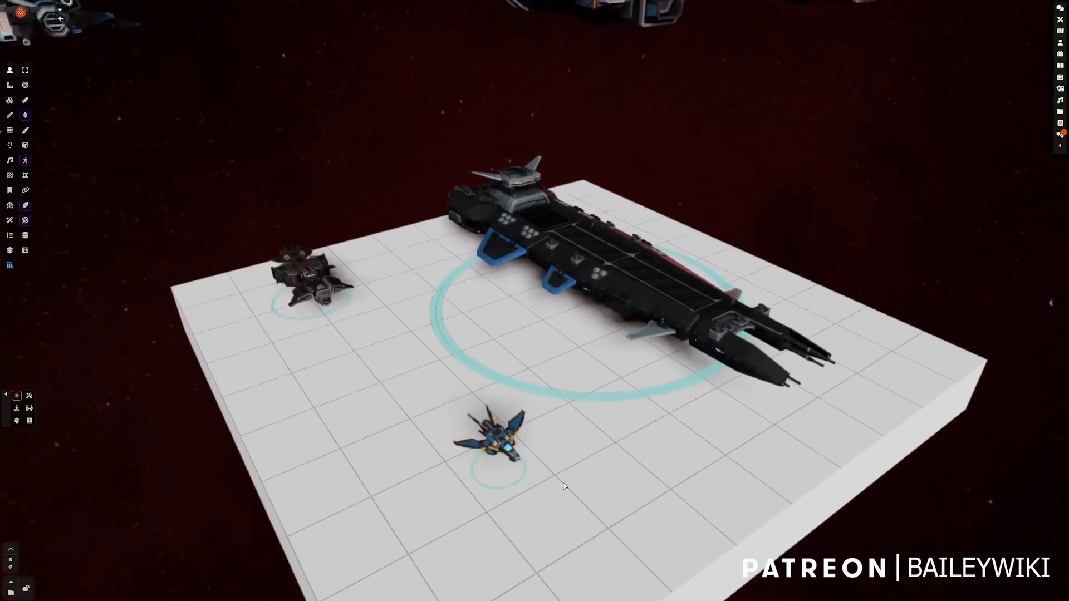
pyautogui.moveTo(566, 481); pyautogui.dragTo(550, 413)
pyautogui.moveTo(493, 384); pyautogui.dragTo(522, 486)
pyautogui.moveTo(289, 266); pyautogui.dragTo(349, 329)
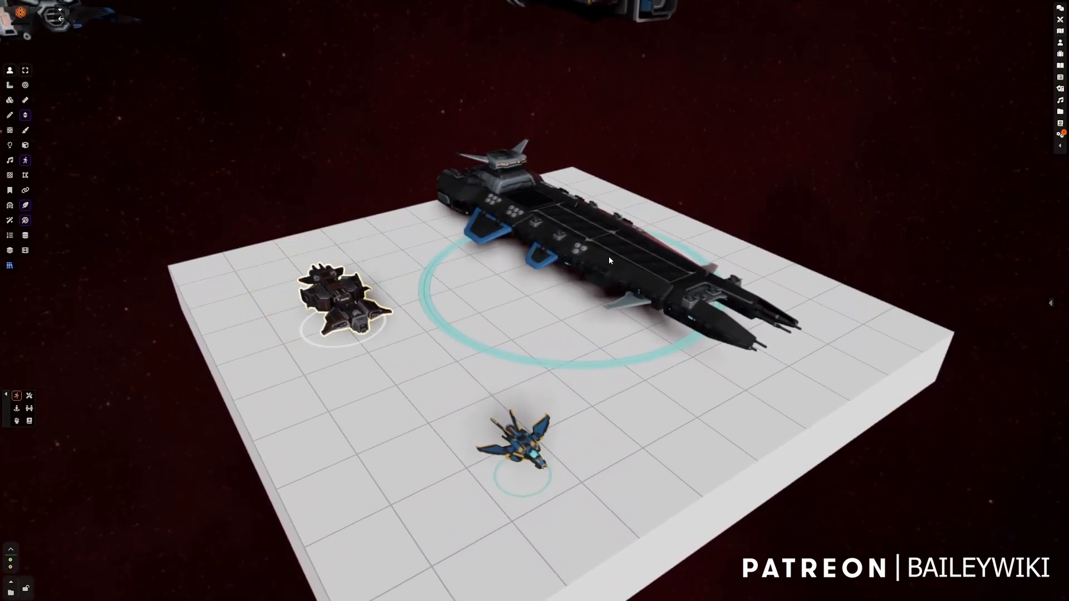
# Step: Shift the black capital ship token and raise it so it hovers above the white board, leaving it deselected
pyautogui.moveTo(591, 268); pyautogui.dragTo(645, 291)
pyautogui.moveTo(569, 365); pyautogui.dragTo(419, 392)
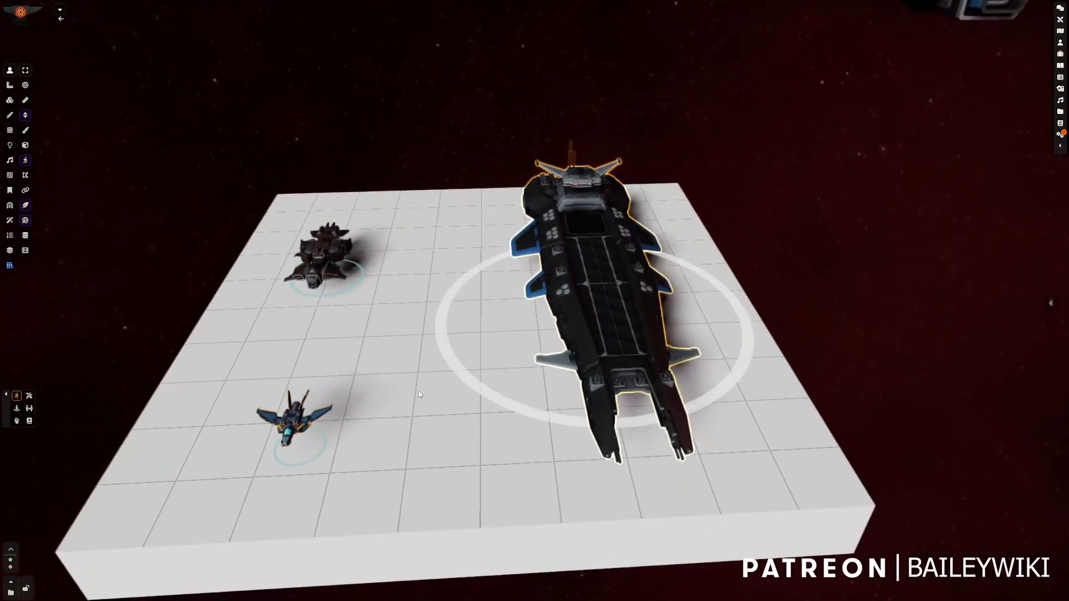
pyautogui.press('Up')
pyautogui.press('Left')
pyautogui.press('w')
pyautogui.press('s')
pyautogui.moveTo(372, 366); pyautogui.dragTo(621, 93)
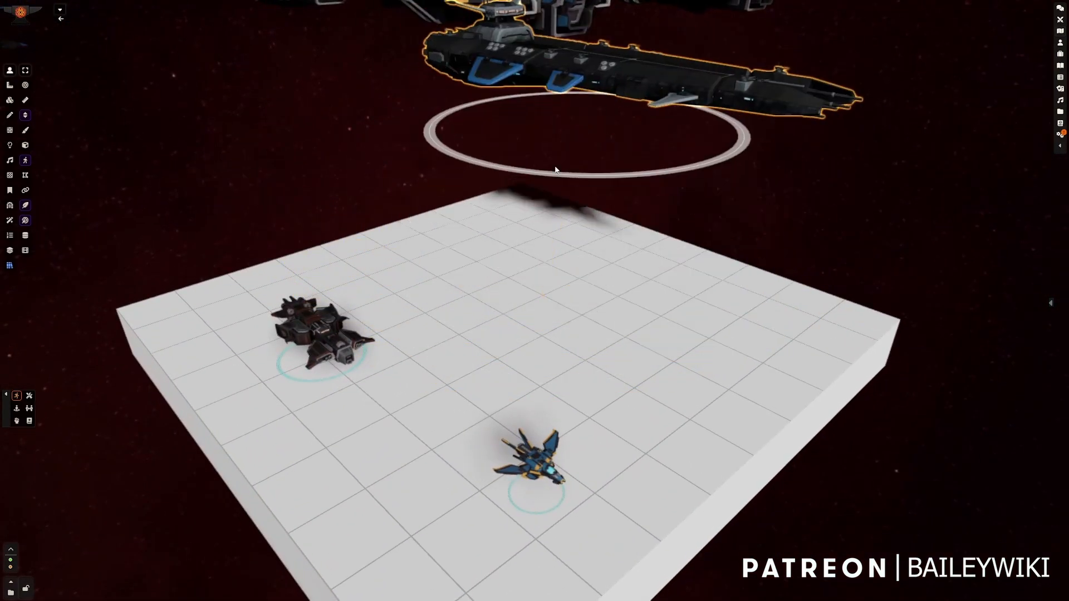
pyautogui.moveTo(525, 301)
pyautogui.mouseDown()
pyautogui.moveTo(614, 348)
pyautogui.moveTo(529, 352)
pyautogui.mouseUp()
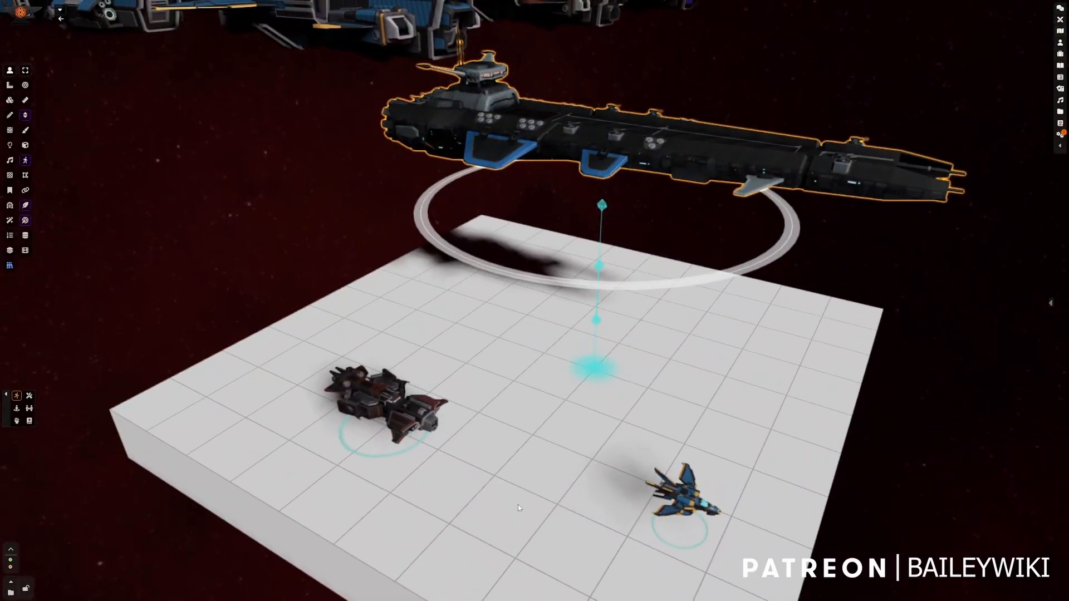
pyautogui.moveTo(512, 503); pyautogui.dragTo(436, 387)
# Step: Survey the carriers, fighter formations and heavy ships surrounding the white board from low and raised angles
pyautogui.scroll(-3, 570, 392)
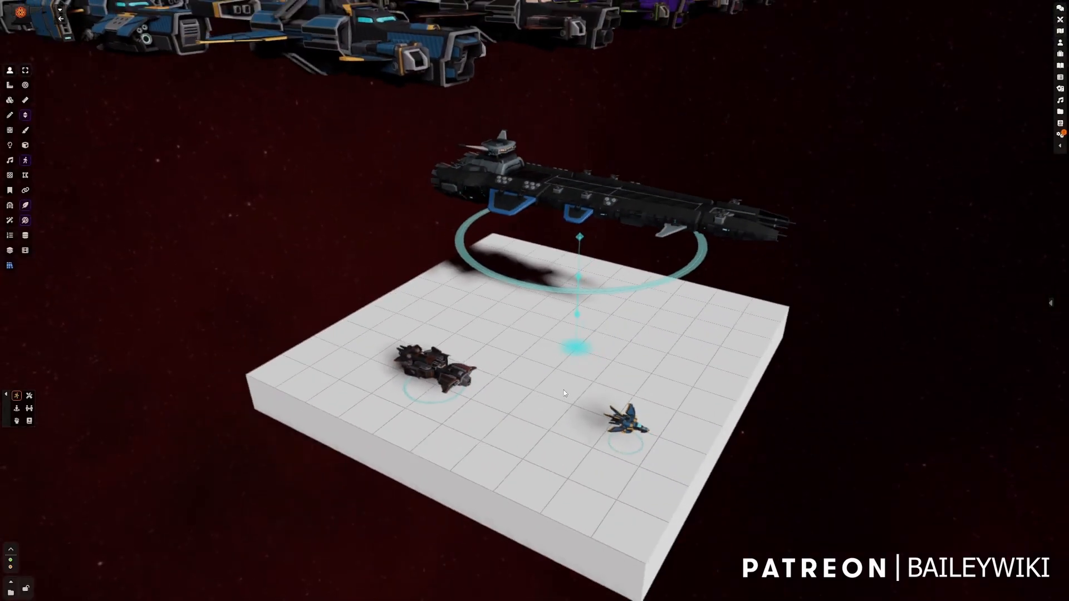
pyautogui.scroll(-5, 566, 347)
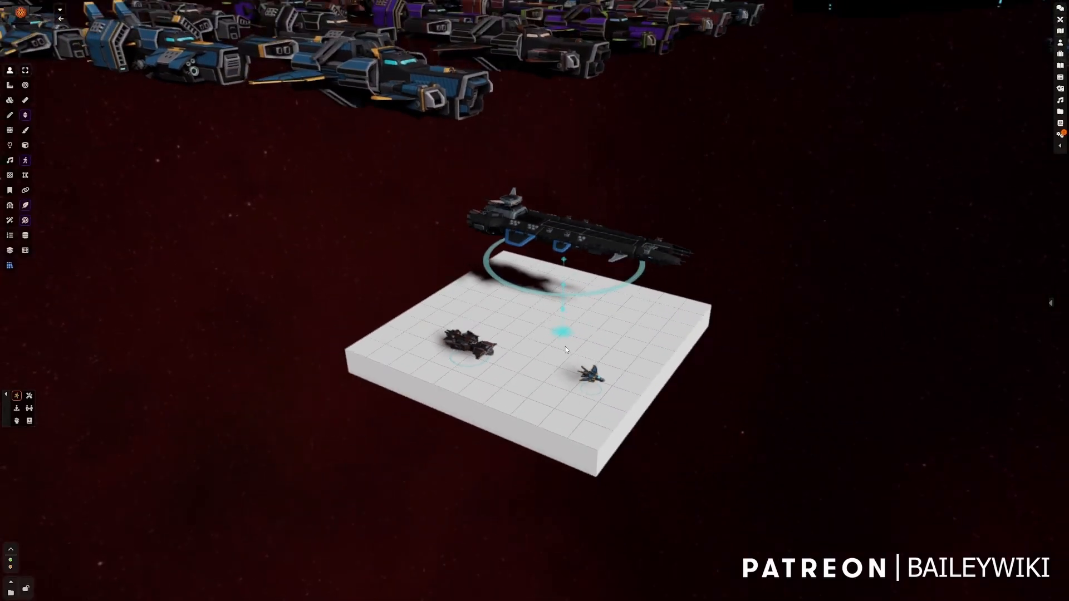
pyautogui.moveTo(501, 166); pyautogui.dragTo(714, 407)
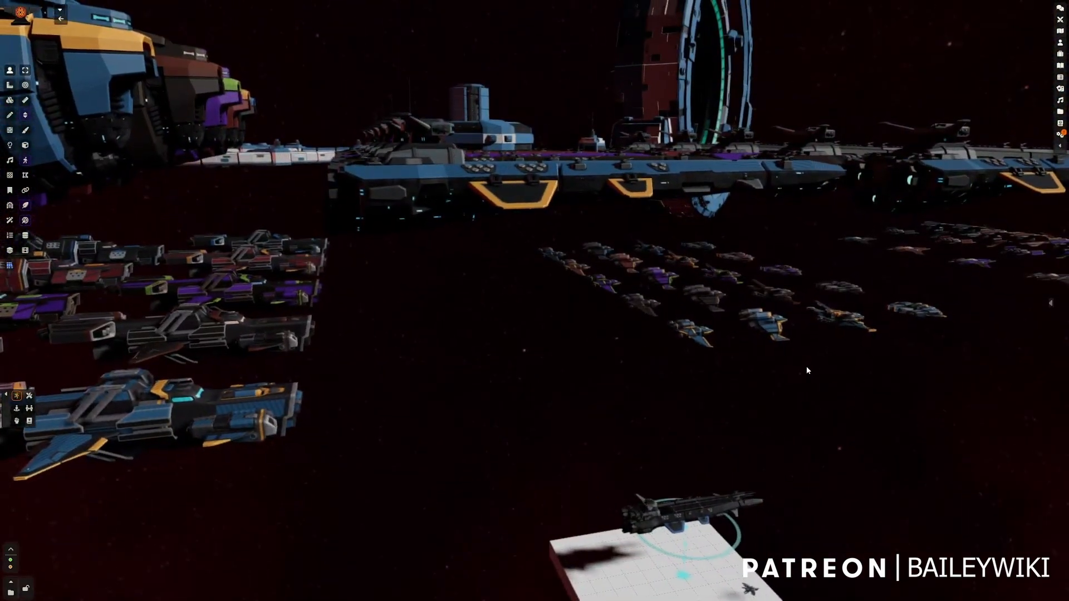
pyautogui.moveTo(820, 368); pyautogui.dragTo(404, 335)
pyautogui.scroll(-4, 441, 329)
pyautogui.moveTo(507, 322); pyautogui.dragTo(549, 337)
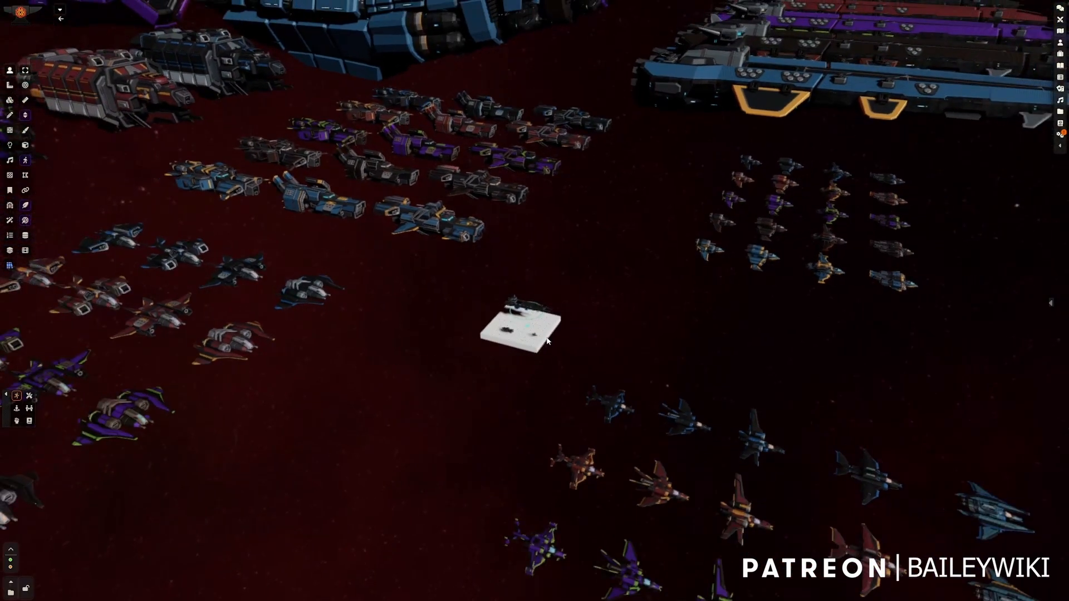
pyautogui.scroll(-5, 547, 334)
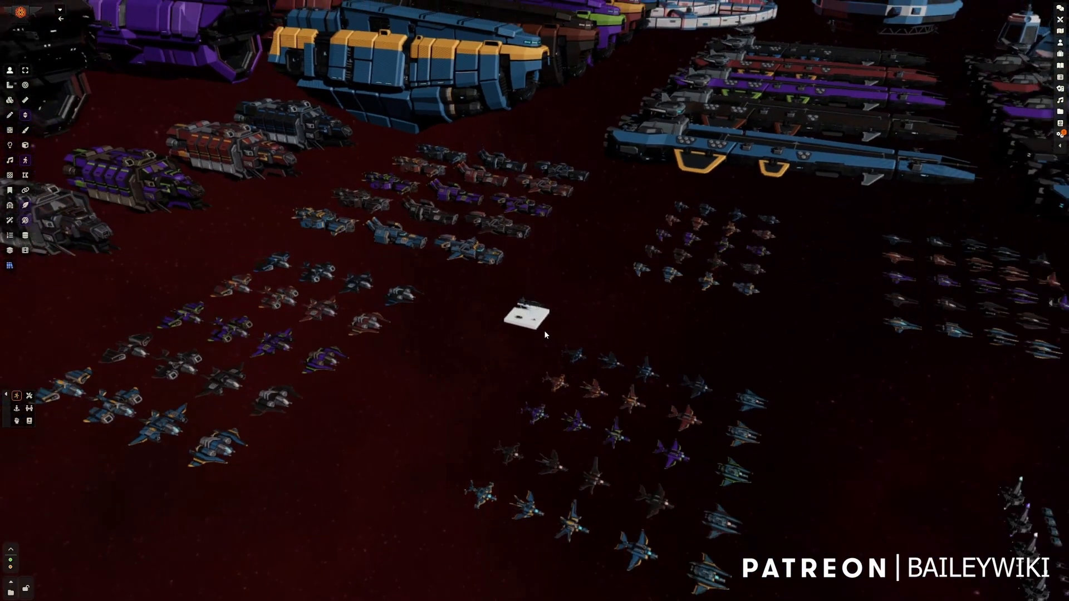
pyautogui.scroll(-2, 545, 331)
pyautogui.moveTo(700, 357); pyautogui.dragTo(491, 232)
# Step: Inspect the four pointed grey stations and the rows of small drones and pods in front of the fleet
pyautogui.moveTo(421, 508); pyautogui.dragTo(479, 148)
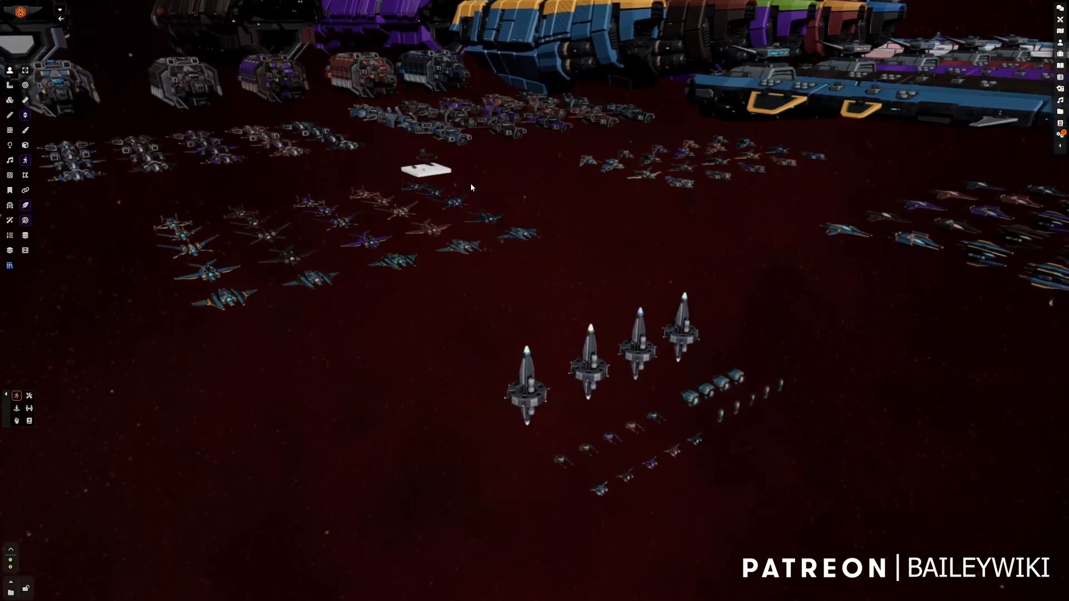
pyautogui.scroll(4, 395, 455)
pyautogui.moveTo(388, 453); pyautogui.dragTo(377, 375)
pyautogui.scroll(2, 377, 375)
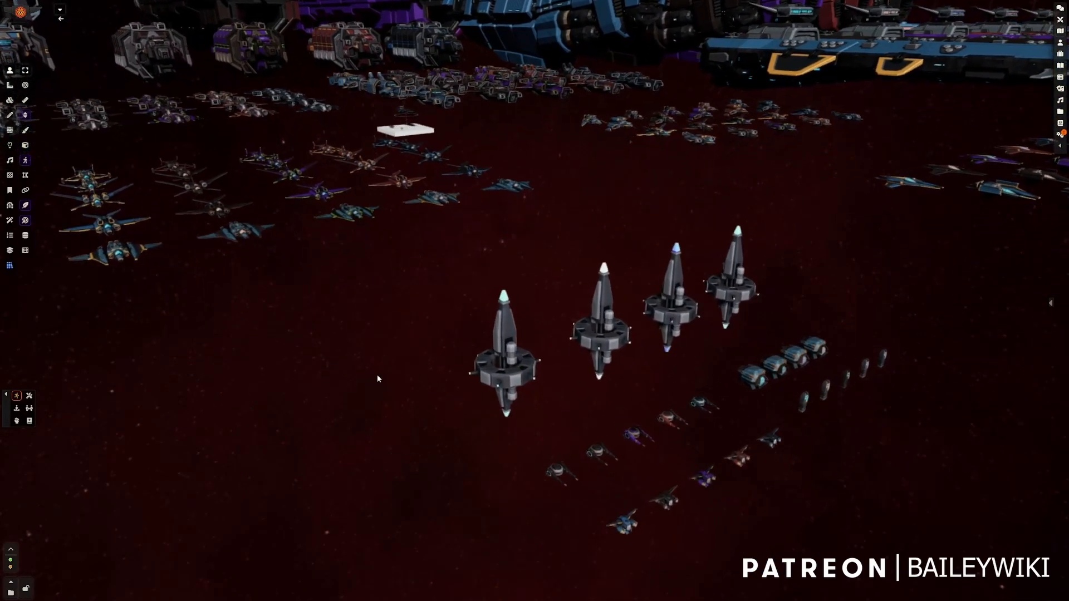
pyautogui.scroll(2, 377, 379)
pyautogui.moveTo(382, 455); pyautogui.dragTo(379, 442)
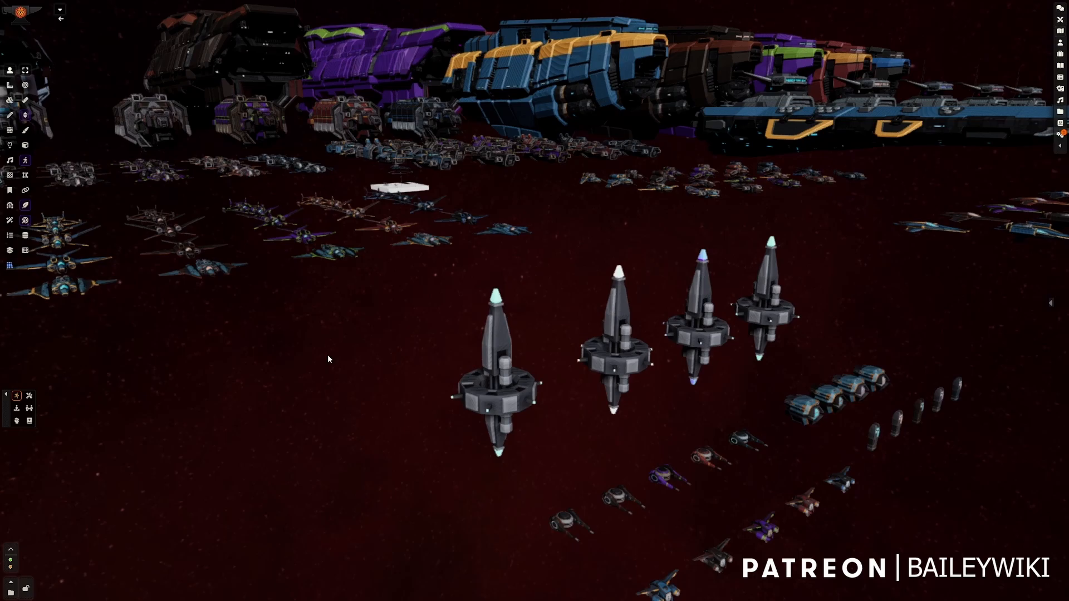
pyautogui.scroll(-5, 329, 330)
pyautogui.moveTo(520, 162); pyautogui.dragTo(604, 509)
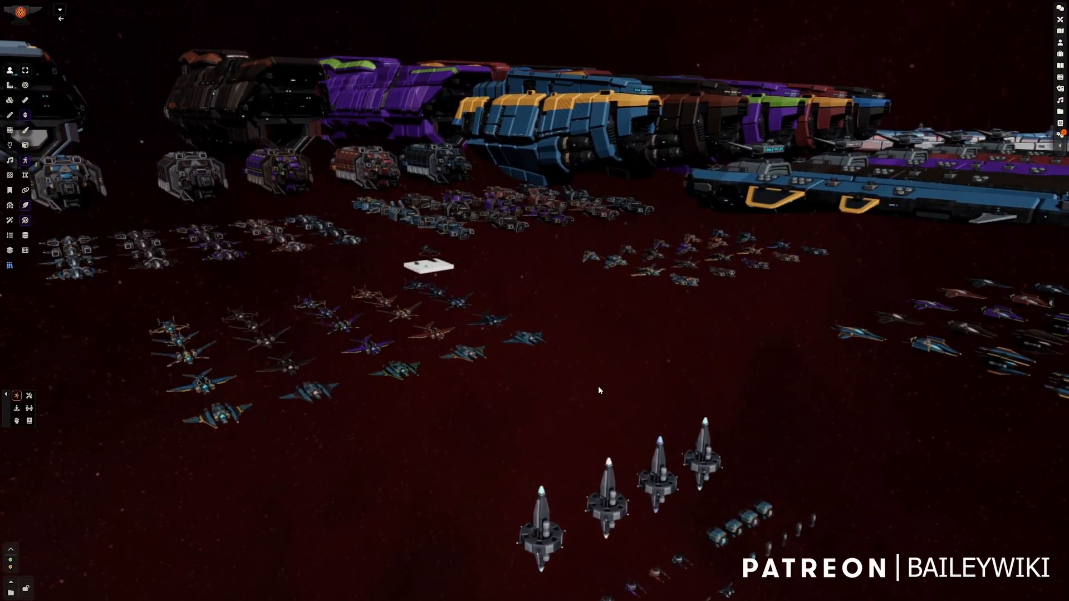
# Step: Survey the whole spaceship fleet from side to side, from the asteroid across to the capital ships
pyautogui.scroll(-2, 637, 321)
pyautogui.moveTo(750, 331); pyautogui.dragTo(162, 293)
pyautogui.moveTo(607, 356); pyautogui.dragTo(519, 354)
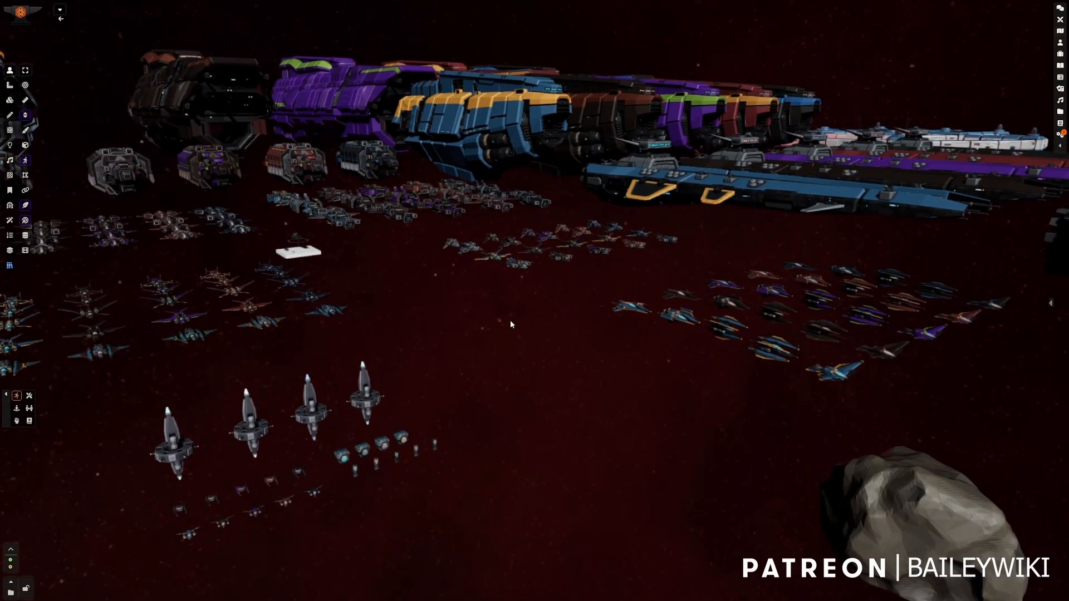
pyautogui.moveTo(201, 369); pyautogui.dragTo(730, 417)
pyautogui.moveTo(342, 441); pyautogui.dragTo(781, 441)
pyautogui.moveTo(428, 433); pyautogui.dragTo(793, 495)
pyautogui.moveTo(757, 437); pyautogui.dragTo(400, 450)
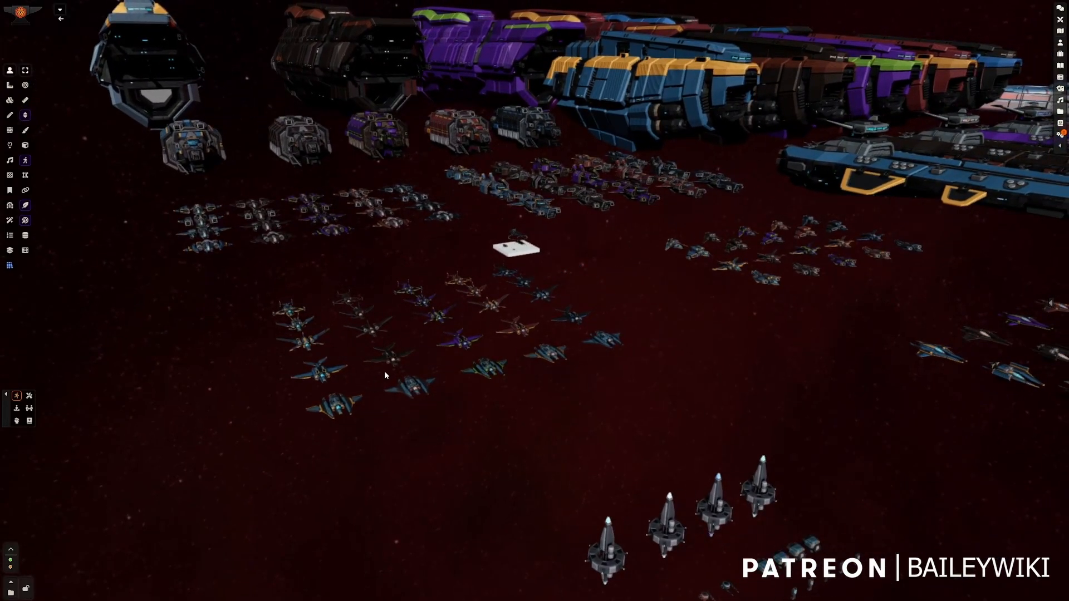
pyautogui.moveTo(597, 295); pyautogui.dragTo(262, 466)
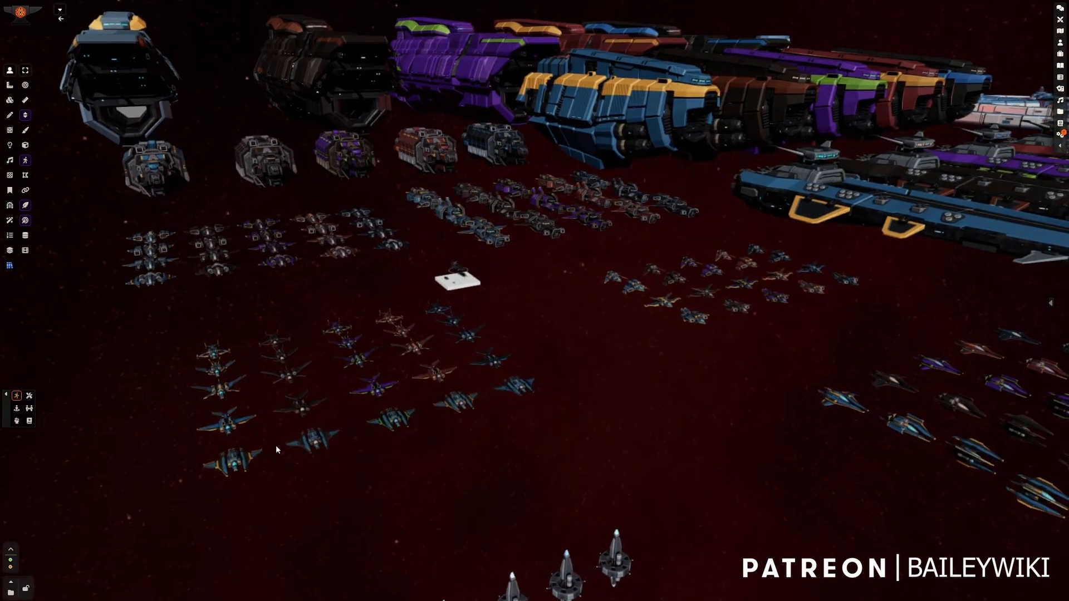
pyautogui.scroll(1, 275, 445)
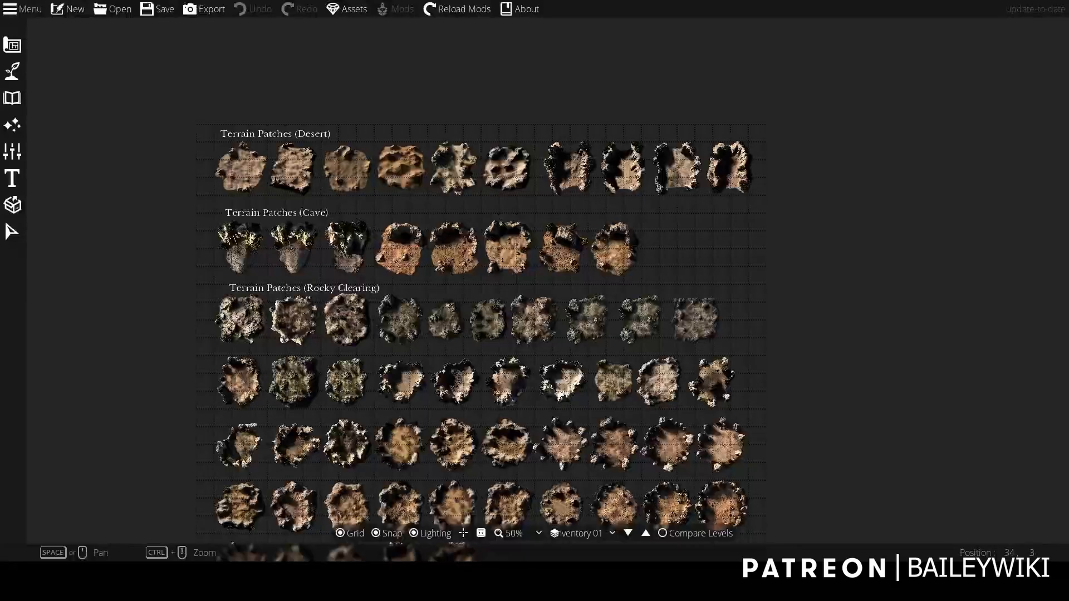
# Step: Switch to Dungeondraft and view the inventory levels available in the terrain patches map
pyautogui.click(582, 533)
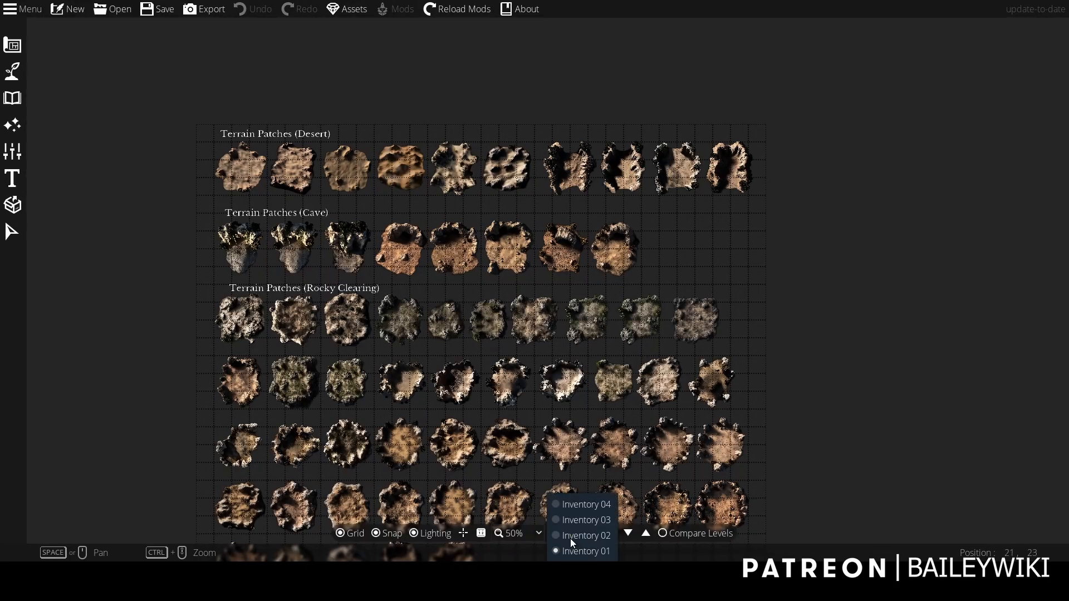
pyautogui.click(814, 315)
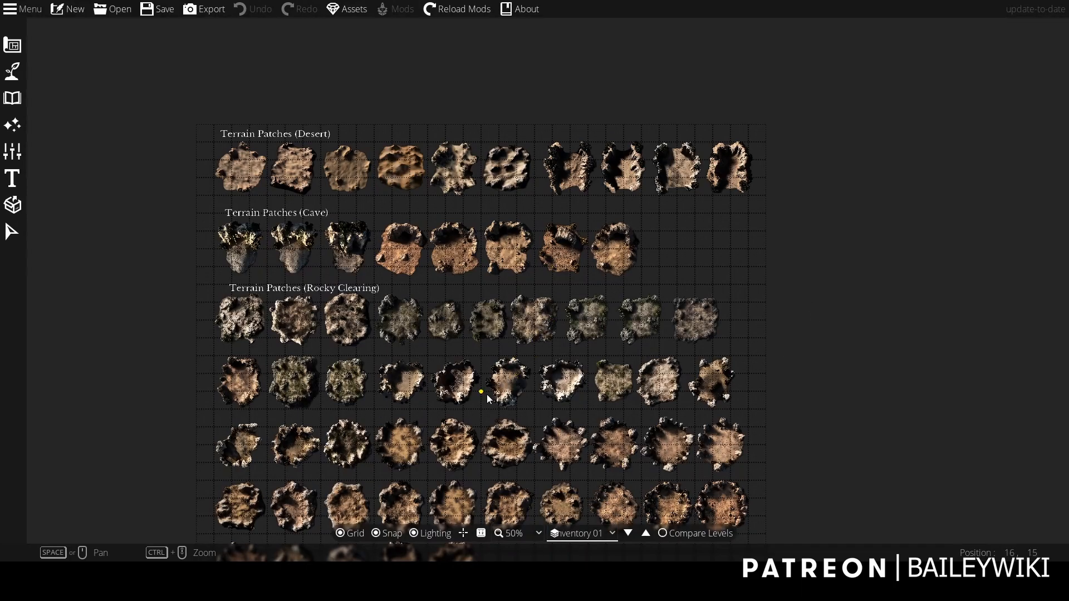
# Step: Examine the desert and cave terrain patch rows on the first inventory level up close
pyautogui.moveTo(244, 189); pyautogui.dragTo(290, 230)
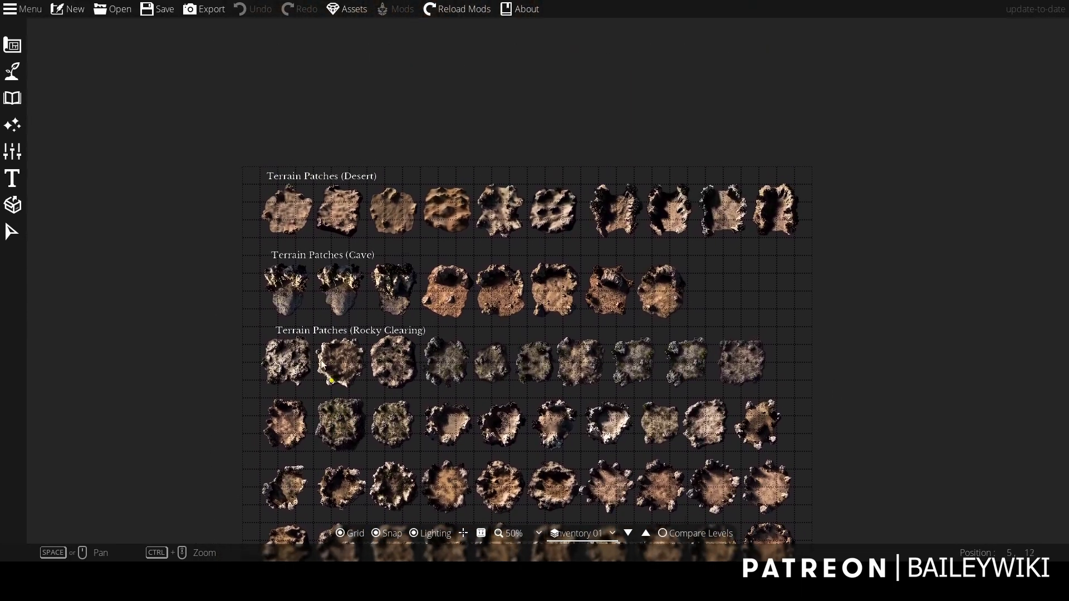
pyautogui.scroll(3, 290, 230)
pyautogui.moveTo(594, 260); pyautogui.dragTo(474, 270)
pyautogui.scroll(-1, 407, 215)
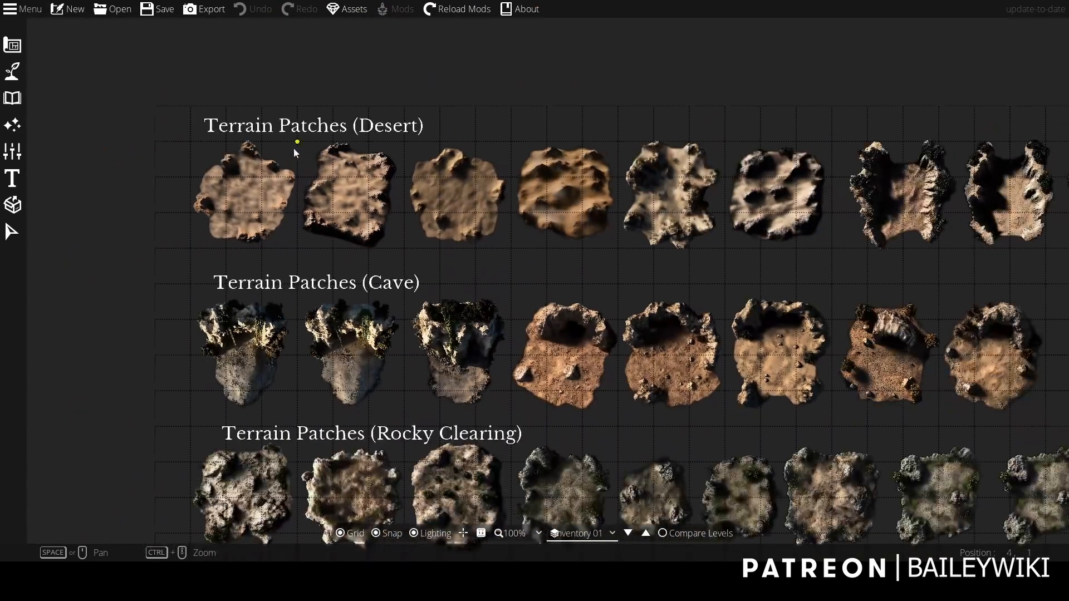
pyautogui.moveTo(501, 369); pyautogui.dragTo(364, 376)
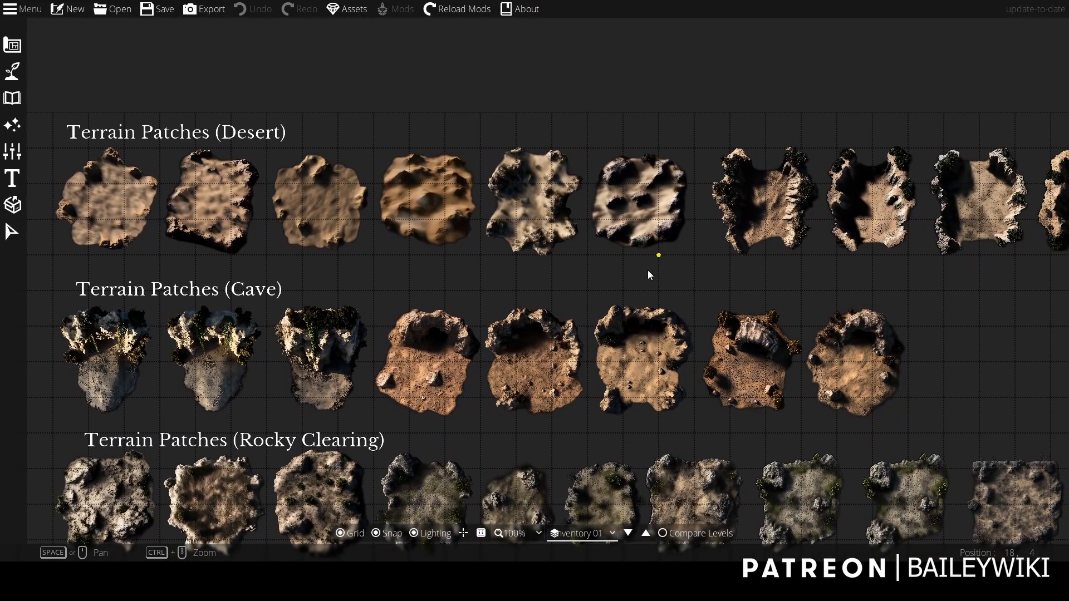
pyautogui.scroll(-2, 647, 271)
pyautogui.scroll(1, 656, 330)
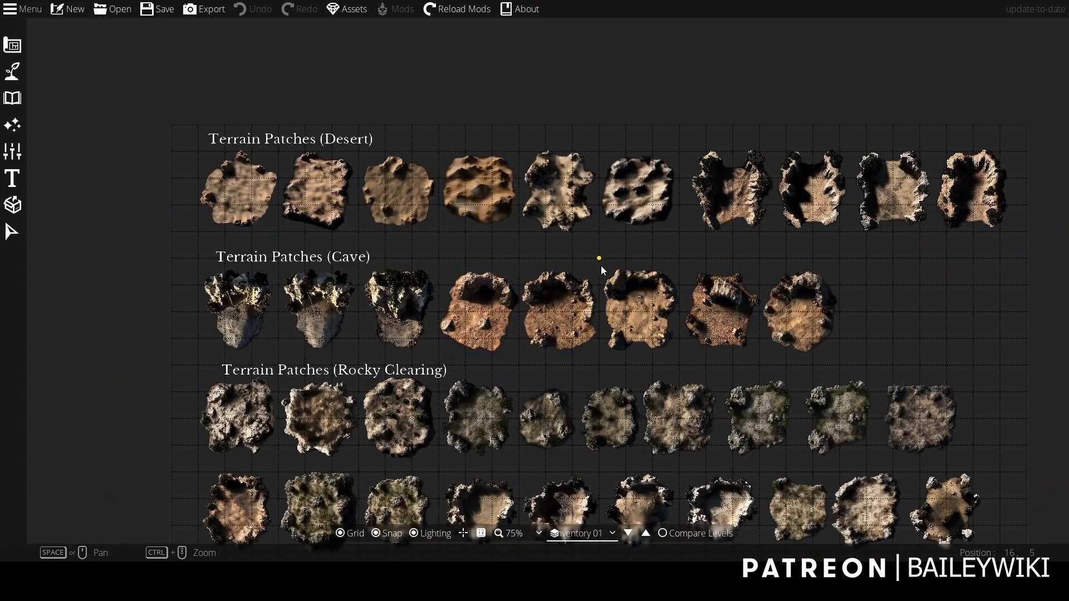
# Step: Check the list of map levels, keep Inventory 01 active, and look over its desert, cave and rocky clearing patches
pyautogui.click(600, 533)
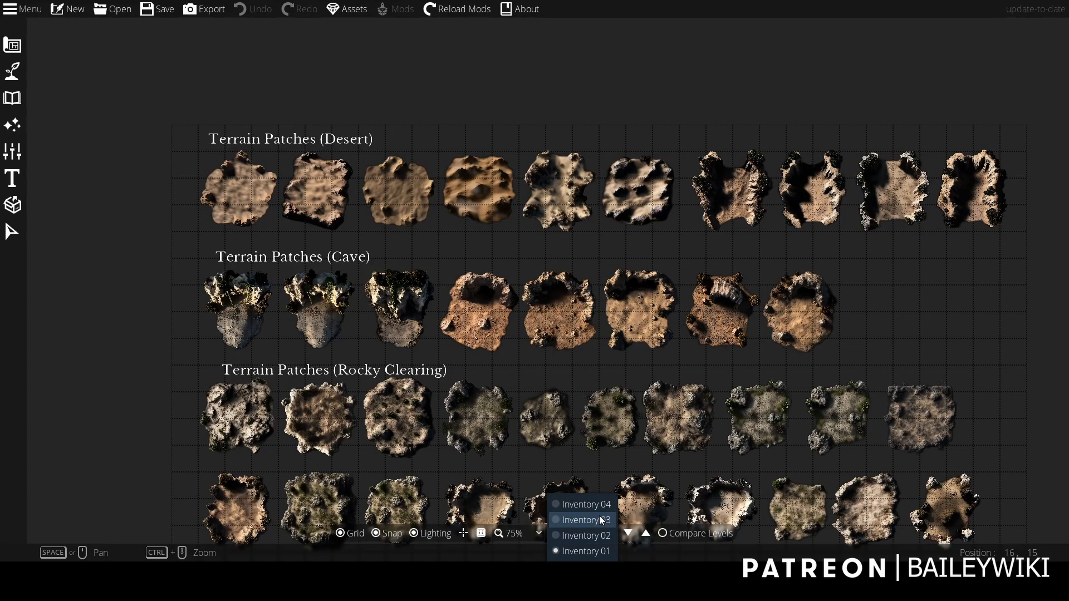
pyautogui.click(599, 551)
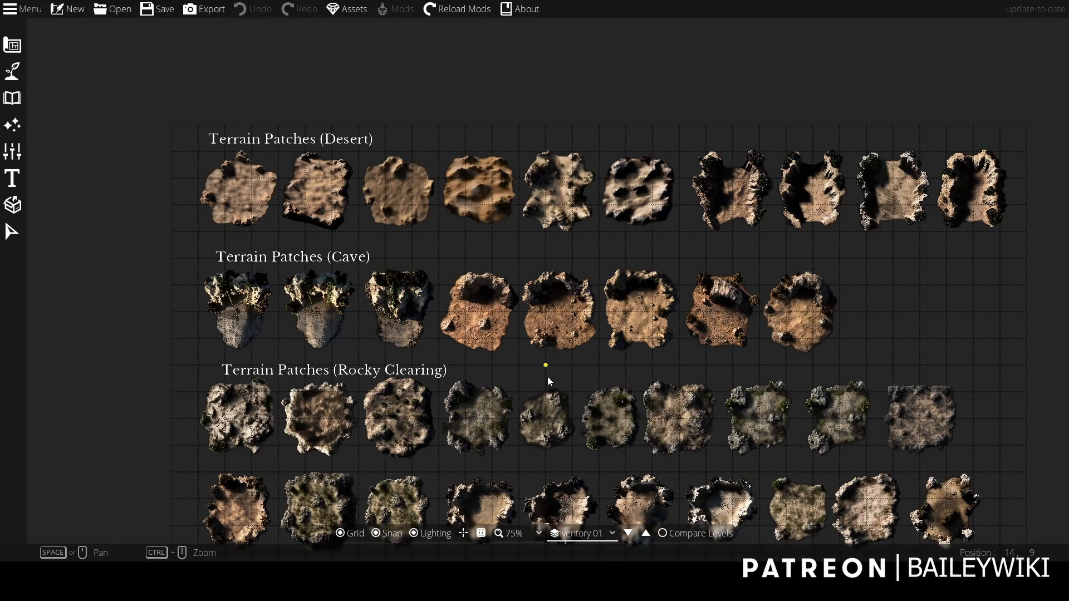
pyautogui.moveTo(568, 347); pyautogui.dragTo(542, 224)
pyautogui.moveTo(389, 210); pyautogui.dragTo(457, 272)
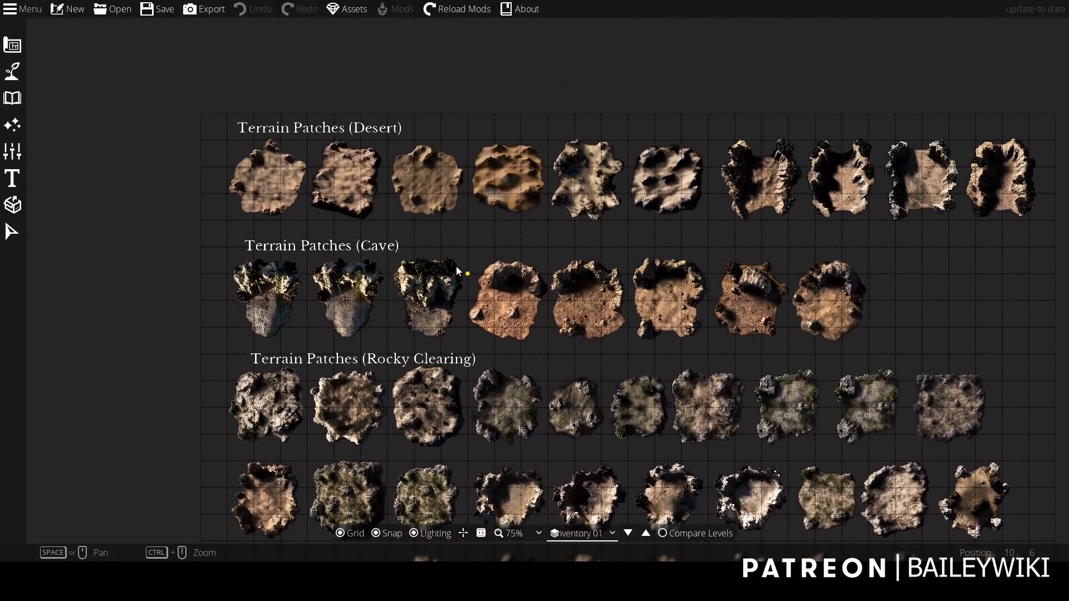
pyautogui.moveTo(523, 340); pyautogui.dragTo(574, 363)
# Step: Select the first desert terrain patch, view its asset name and pack information, and hide the information again
pyautogui.scroll(2, 407, 196)
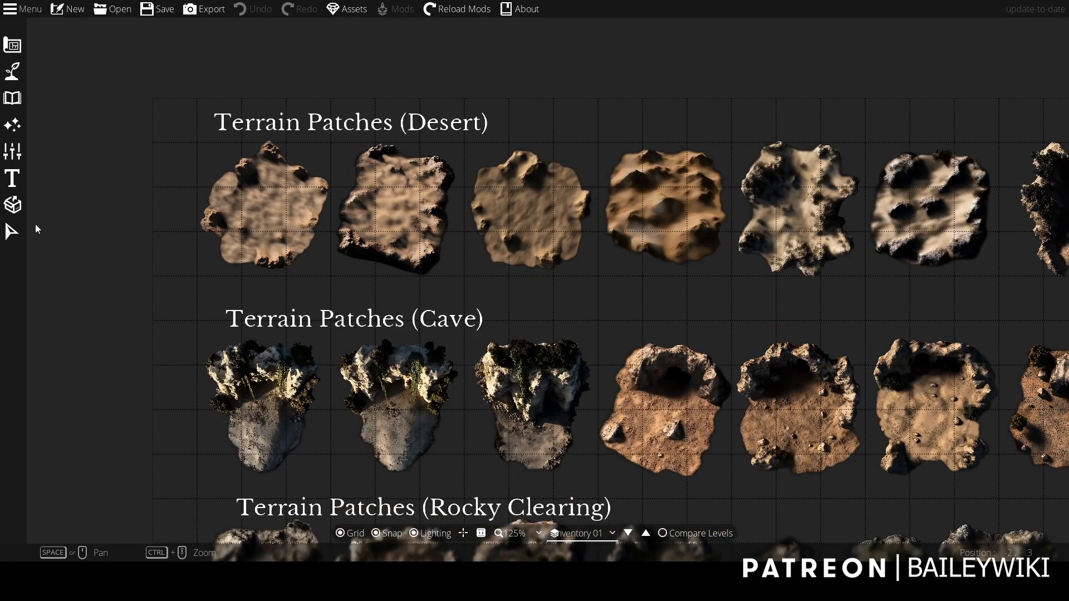
pyautogui.click(13, 231)
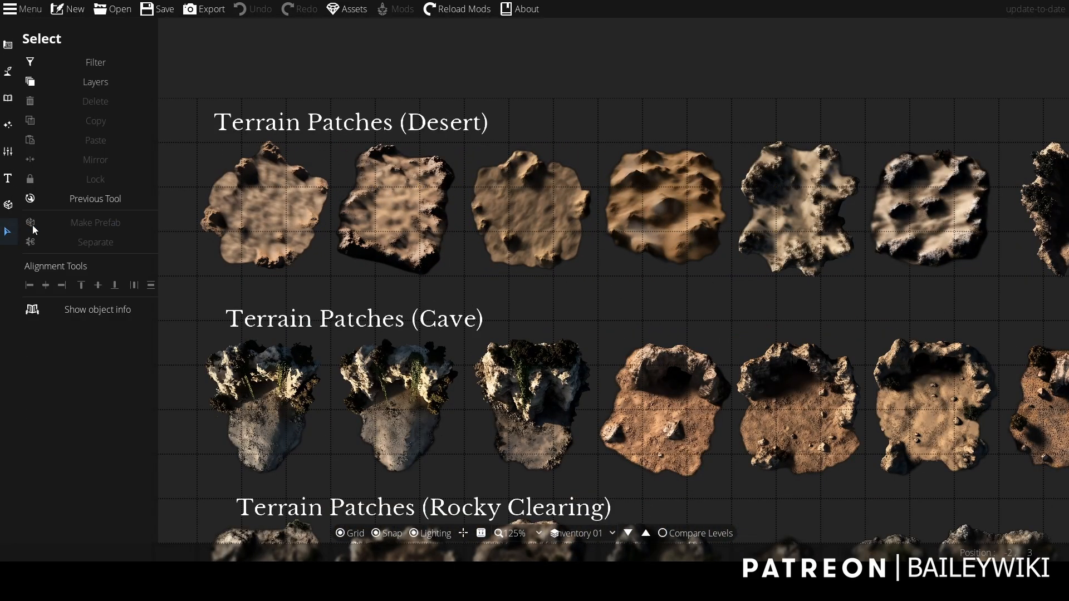
pyautogui.click(266, 221)
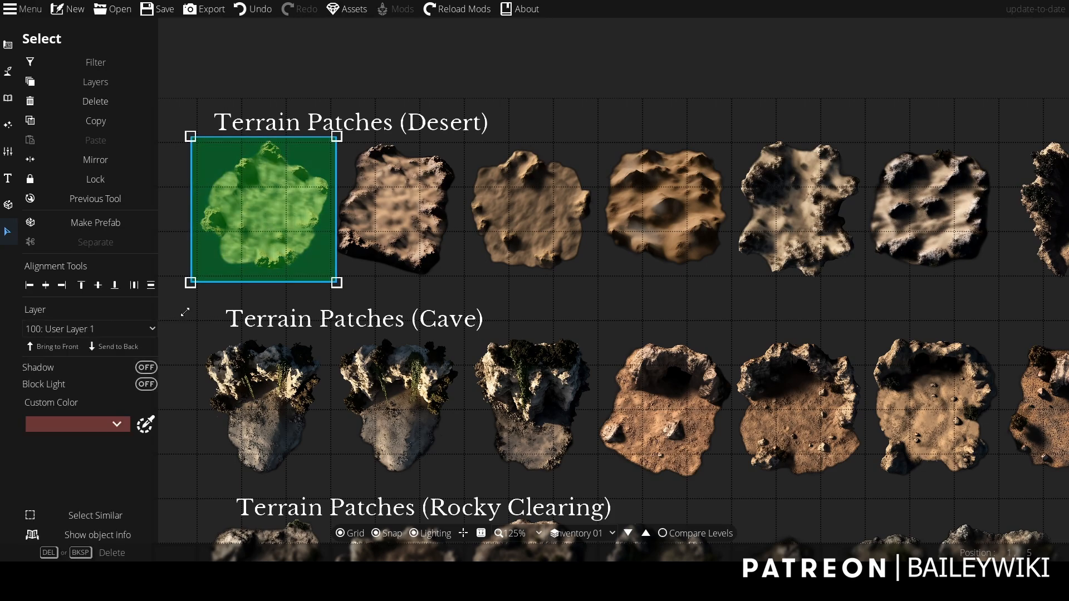
pyautogui.click(98, 535)
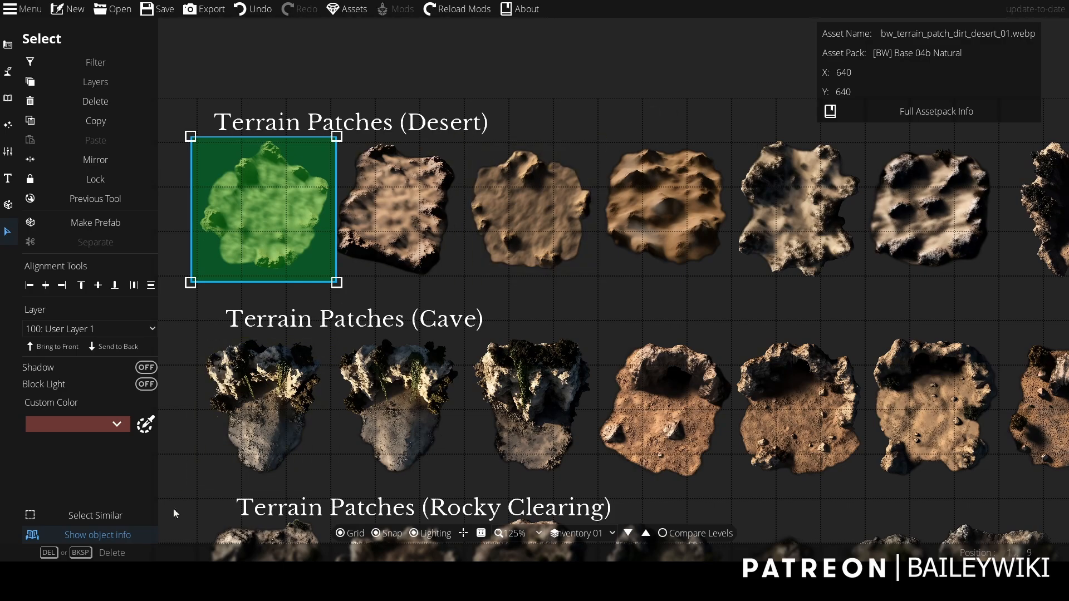
pyautogui.click(87, 537)
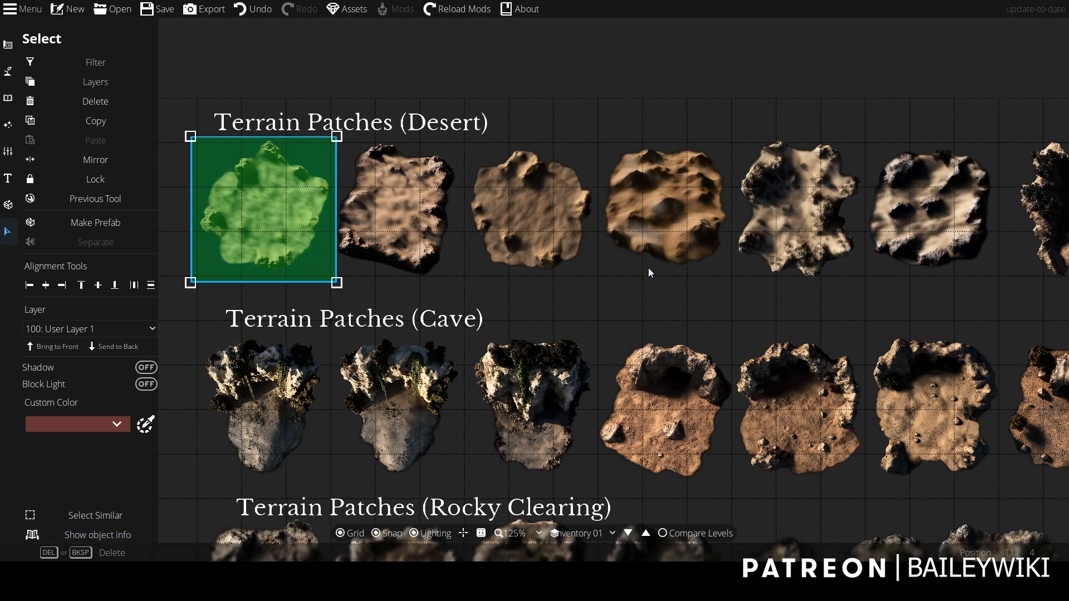
# Step: Leave the selection tool for the Design tools and browse the remaining rocky clearing patches down to the last row
pyautogui.scroll(-1, 609, 283)
pyautogui.moveTo(608, 277); pyautogui.dragTo(607, 240)
pyautogui.moveTo(786, 240); pyautogui.dragTo(748, 323)
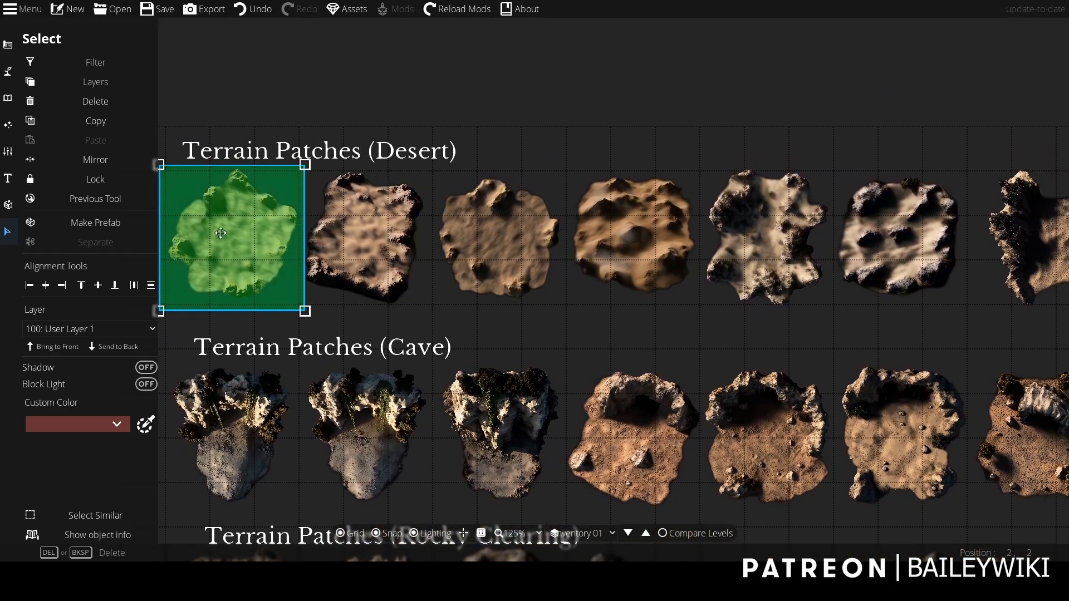
pyautogui.click(8, 46)
pyautogui.moveTo(343, 308); pyautogui.dragTo(354, 59)
pyautogui.moveTo(984, 253); pyautogui.dragTo(579, 277)
pyautogui.moveTo(379, 405); pyautogui.dragTo(637, 176)
pyautogui.moveTo(530, 447); pyautogui.dragTo(377, 319)
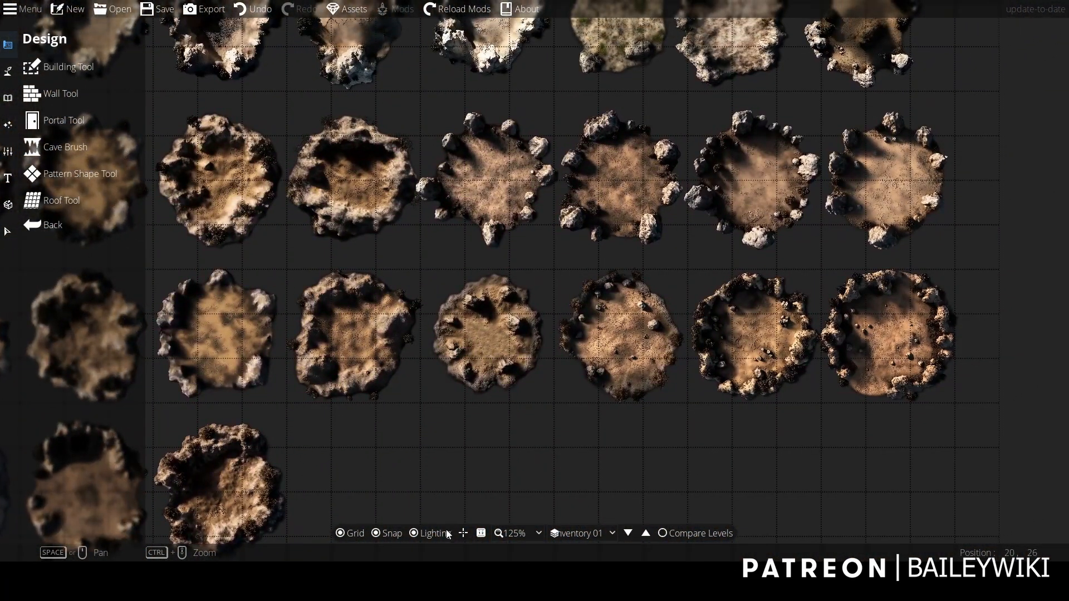
# Step: Switch to the Inventory 02 level and survey all rows of the Rocky Tor hilltop terrain patches
pyautogui.click(562, 535)
pyautogui.click(586, 536)
pyautogui.moveTo(498, 438); pyautogui.dragTo(619, 493)
pyautogui.moveTo(436, 226); pyautogui.dragTo(768, 562)
pyautogui.moveTo(563, 224); pyautogui.dragTo(670, 446)
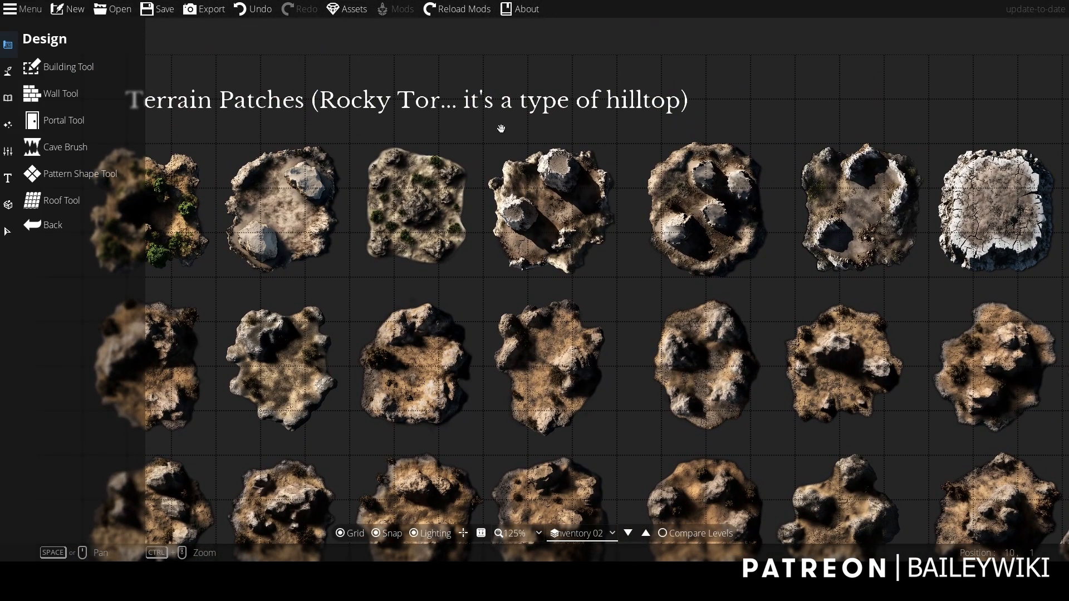
pyautogui.moveTo(597, 416); pyautogui.dragTo(537, 70)
pyautogui.moveTo(566, 291); pyautogui.dragTo(544, 88)
pyautogui.moveTo(593, 256); pyautogui.dragTo(678, 80)
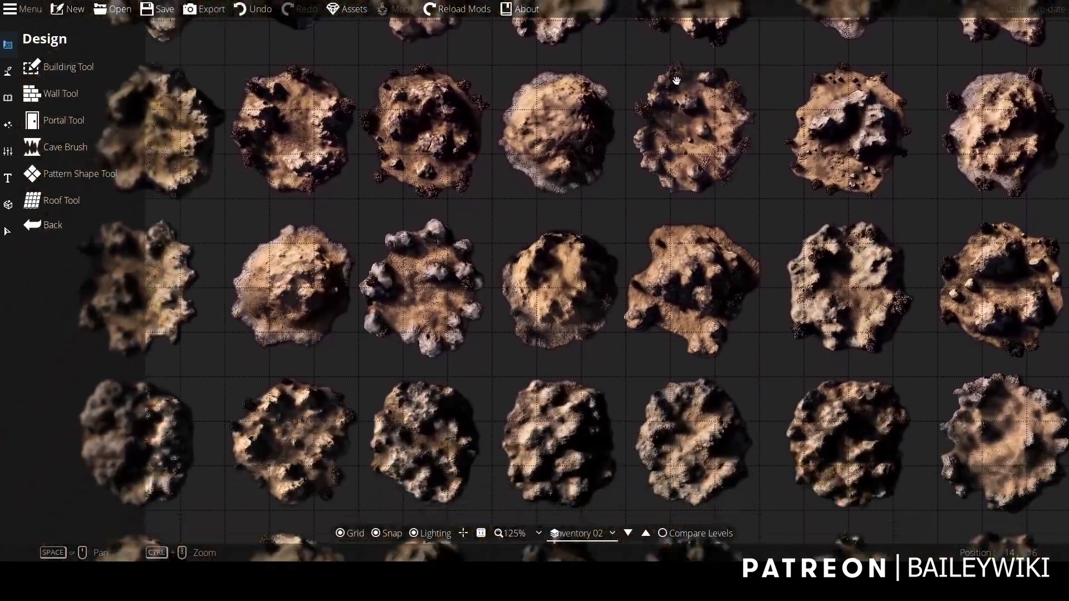
pyautogui.scroll(-4, 424, 278)
pyautogui.moveTo(790, 312); pyautogui.dragTo(358, 408)
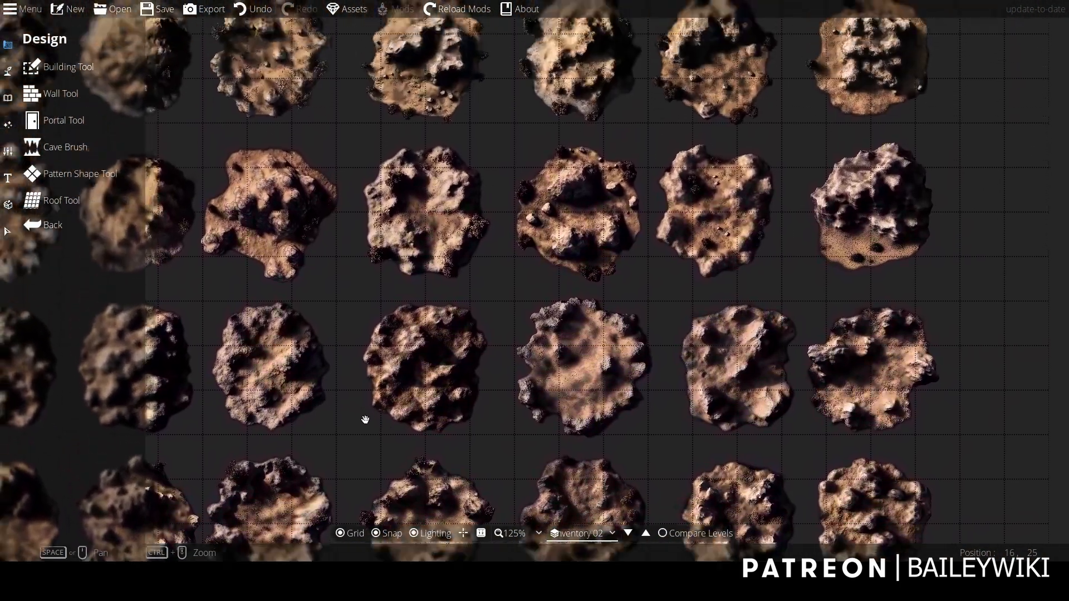
# Step: Switch to the Inventory 03 level and survey its terrain patches, dirt forest, wood logs, desert boulders, dead bushes and dead trees
pyautogui.click(581, 534)
pyautogui.click(578, 525)
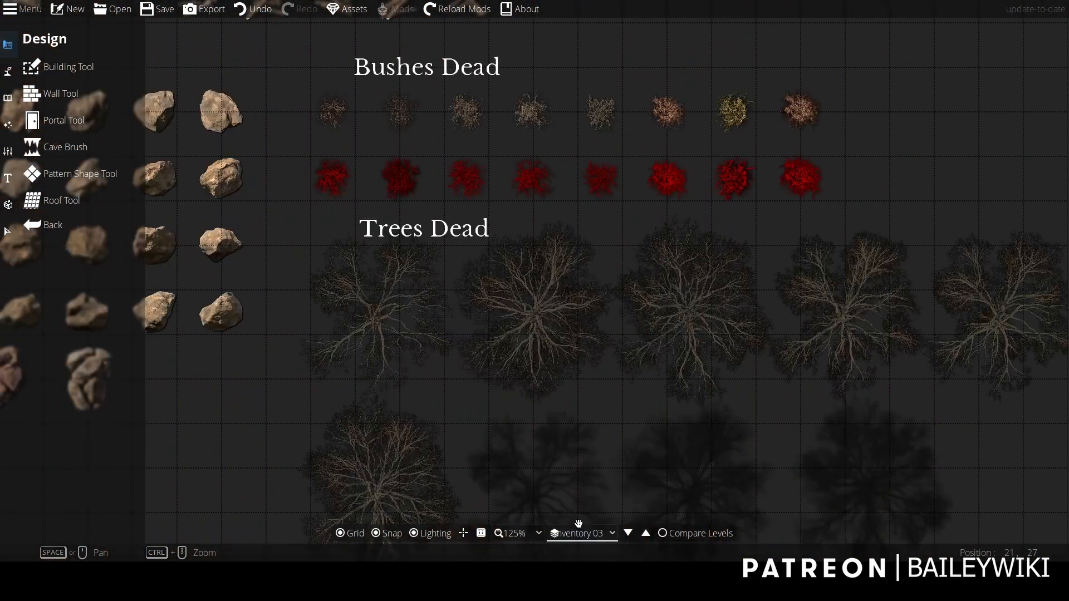
pyautogui.scroll(-8, 294, 254)
pyautogui.scroll(8, 331, 151)
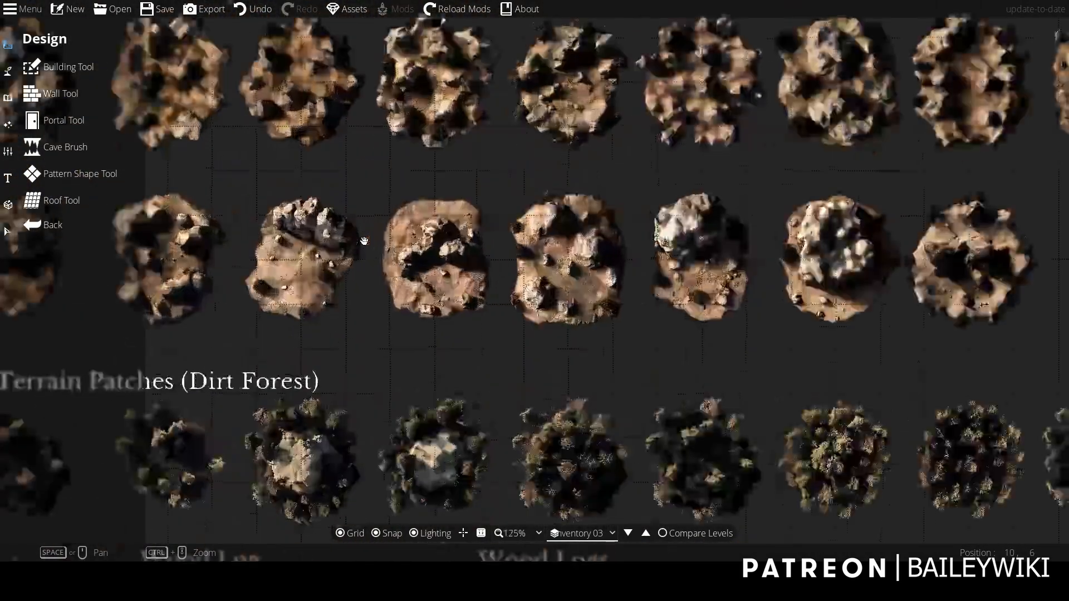
pyautogui.moveTo(331, 151); pyautogui.dragTo(389, 260)
pyautogui.moveTo(383, 298); pyautogui.dragTo(361, 21)
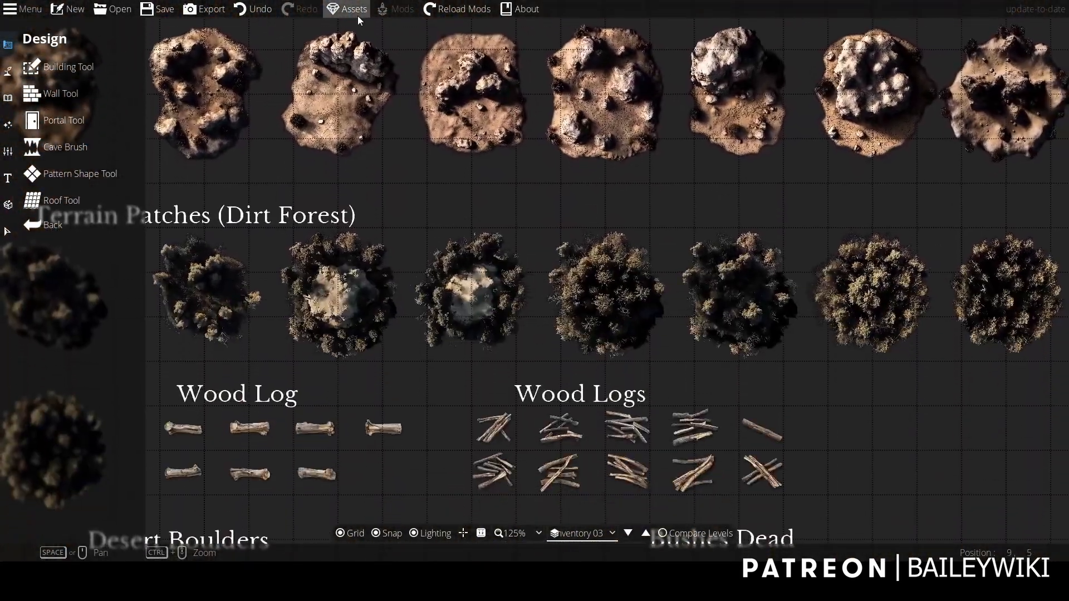
pyautogui.moveTo(871, 382); pyautogui.dragTo(873, 79)
pyautogui.moveTo(535, 283); pyautogui.dragTo(535, 79)
pyautogui.moveTo(774, 375); pyautogui.dragTo(389, 341)
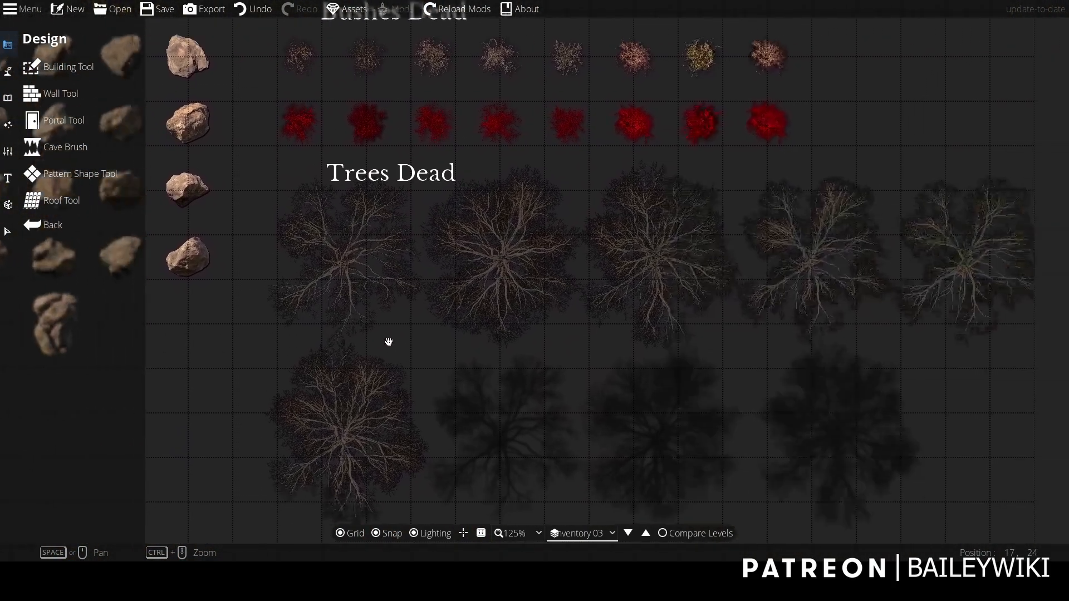
pyautogui.moveTo(605, 98); pyautogui.dragTo(657, 203)
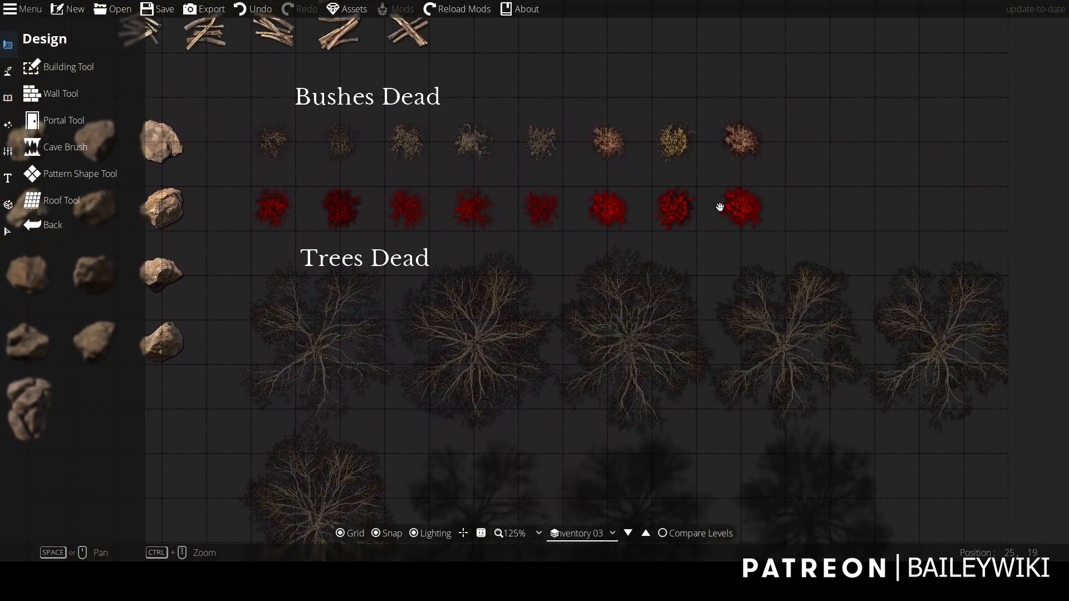
# Step: Go up to the Inventory 04 level and survey its green Rocky Tor patches, gray and mossy boulders, and green and red bushes
pyautogui.click(645, 536)
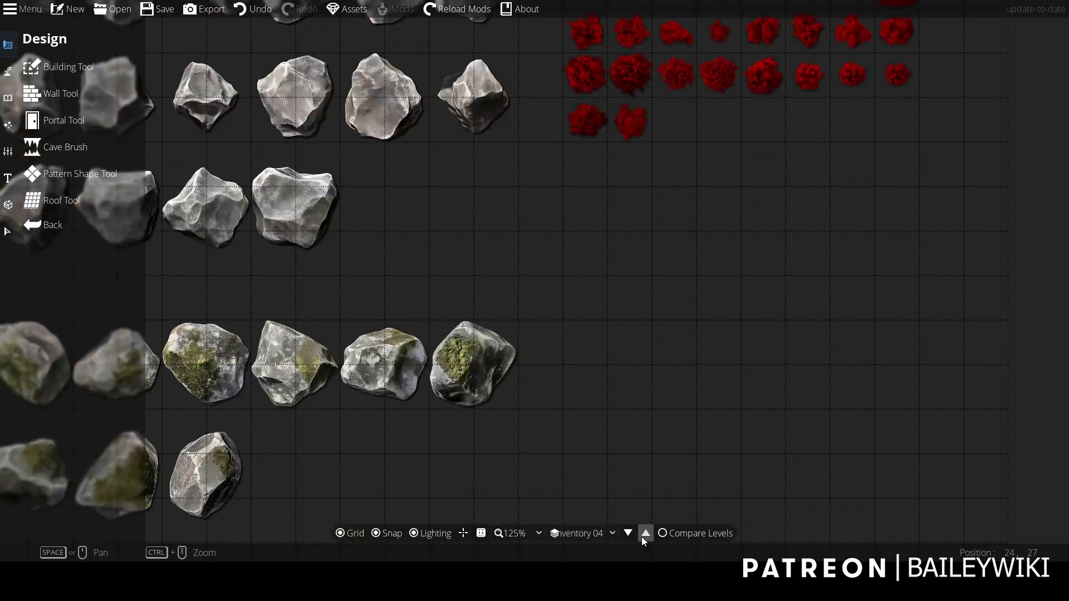
pyautogui.scroll(-6, 461, 365)
pyautogui.scroll(2, 470, 238)
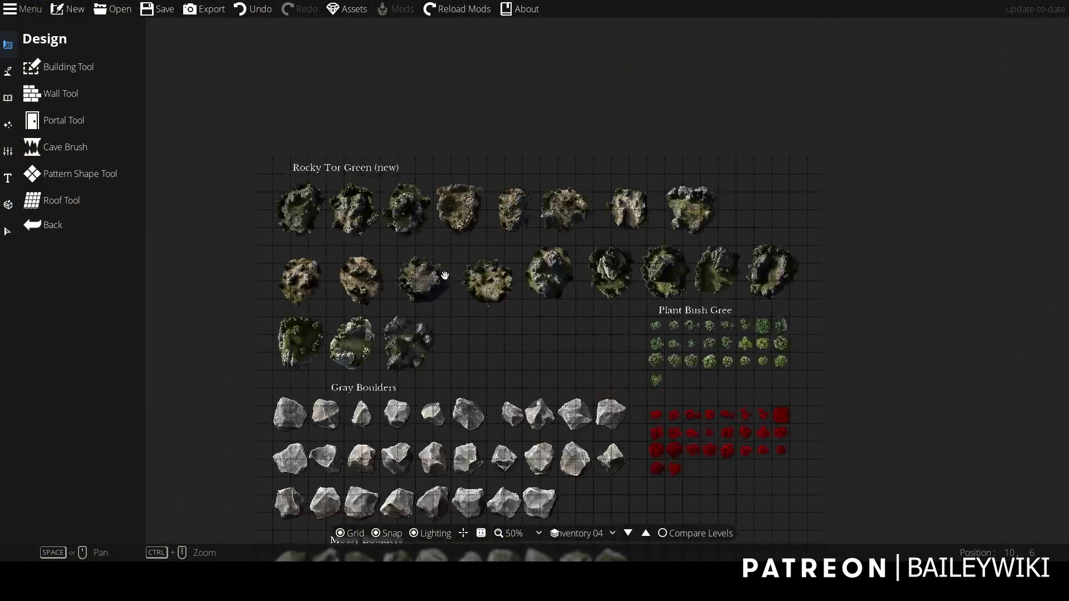
pyautogui.scroll(1, 445, 275)
pyautogui.scroll(1, 370, 208)
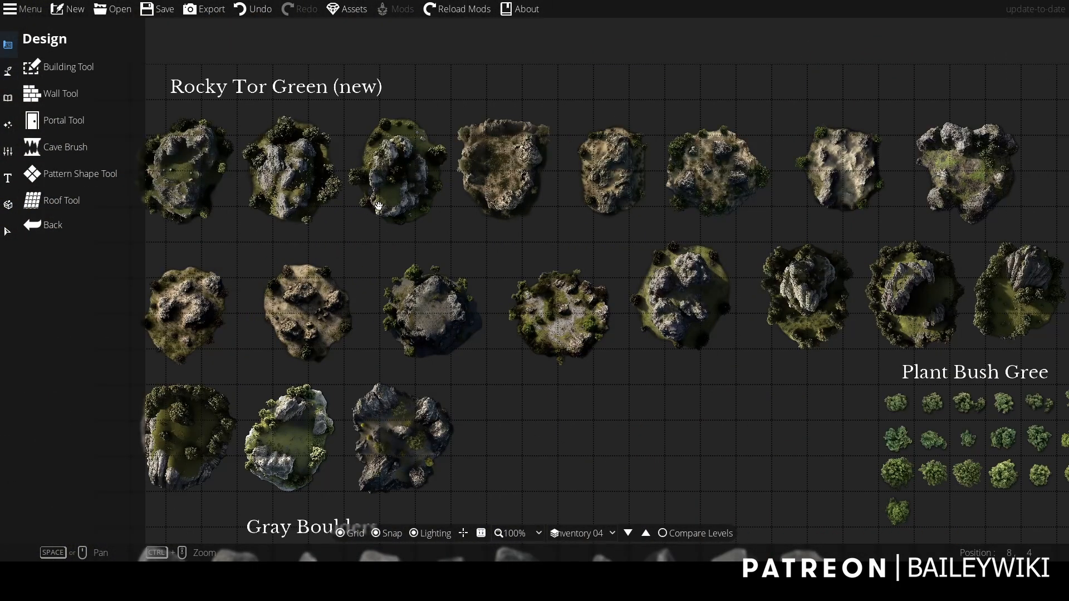
pyautogui.moveTo(809, 446); pyautogui.dragTo(470, 129)
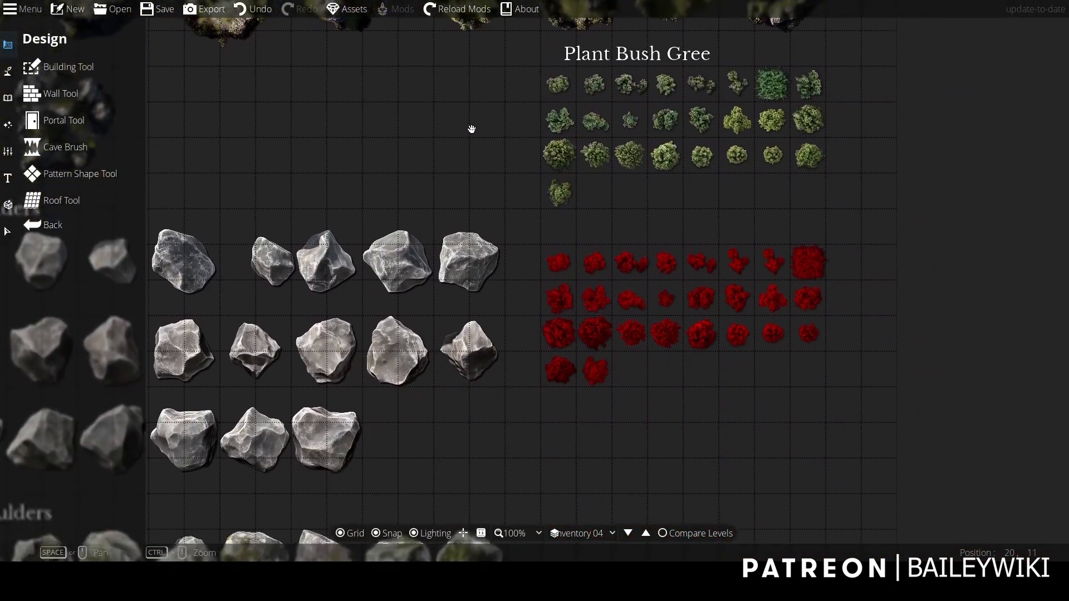
pyautogui.moveTo(360, 339); pyautogui.dragTo(687, 95)
pyautogui.moveTo(463, 173); pyautogui.dragTo(568, 244)
pyautogui.moveTo(369, 350); pyautogui.dragTo(383, 551)
pyautogui.moveTo(559, 205); pyautogui.dragTo(442, 378)
pyautogui.scroll(-1, 502, 368)
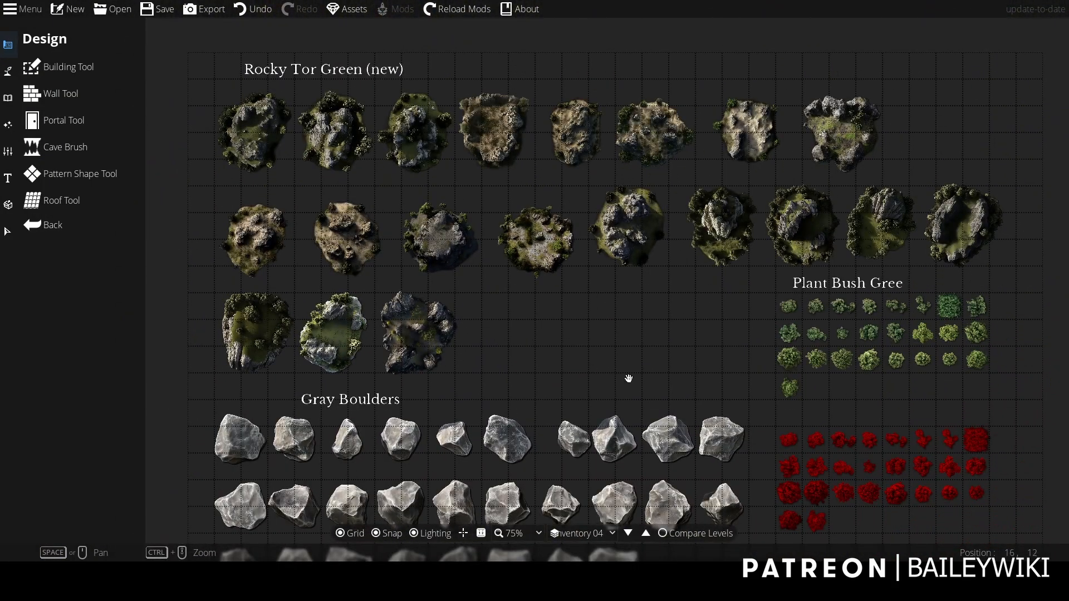
# Step: Return to the Inventory 03 level with the Select tool active and review its Rocky Tor, dirt forest, wood log and boulder assets
pyautogui.click(629, 532)
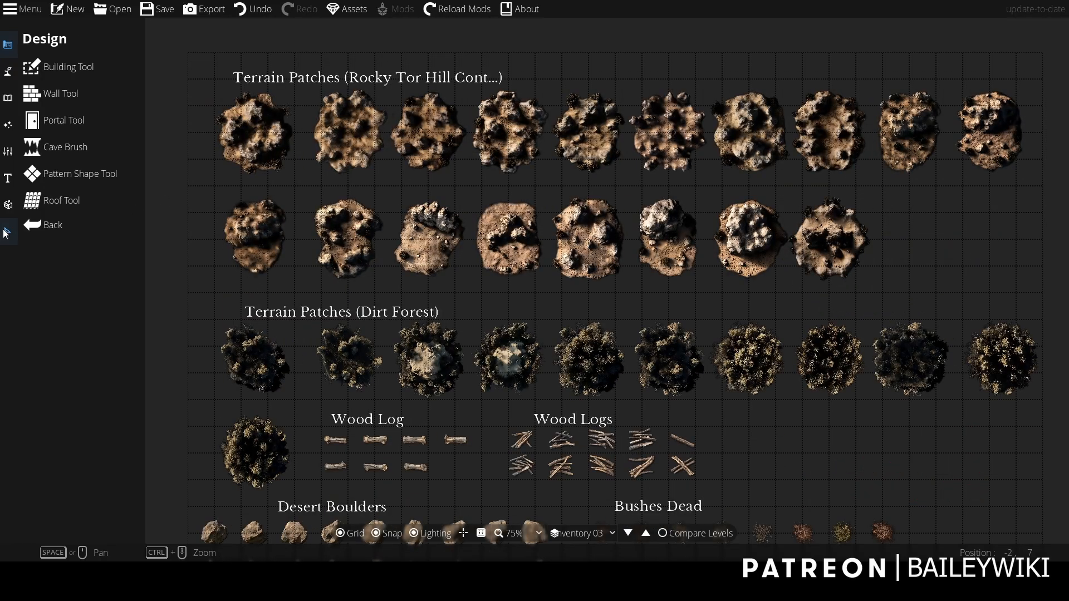
pyautogui.click(8, 231)
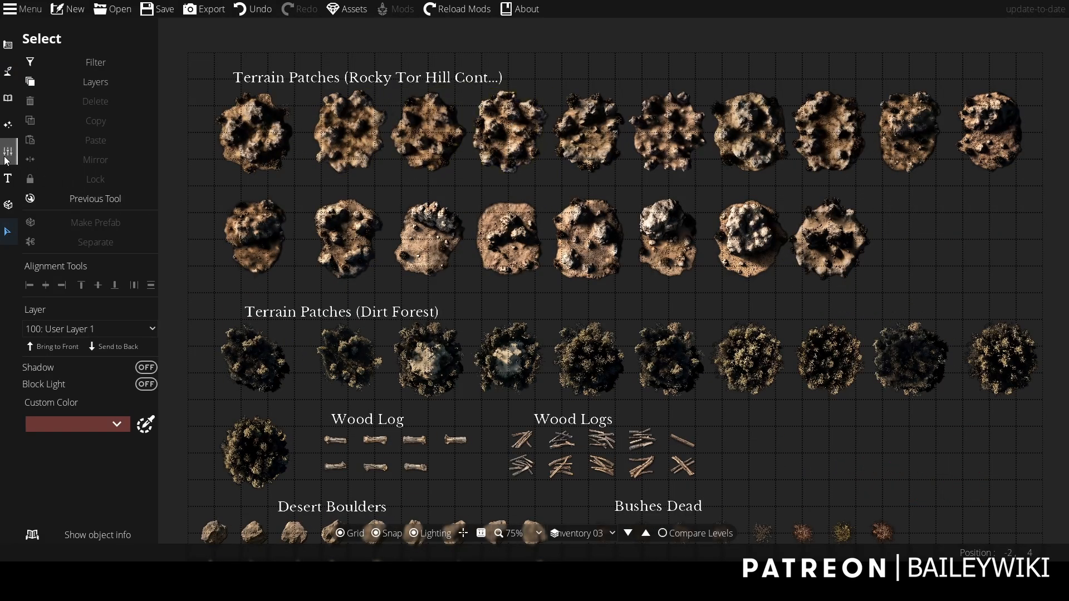
pyautogui.moveTo(747, 282); pyautogui.dragTo(710, 172)
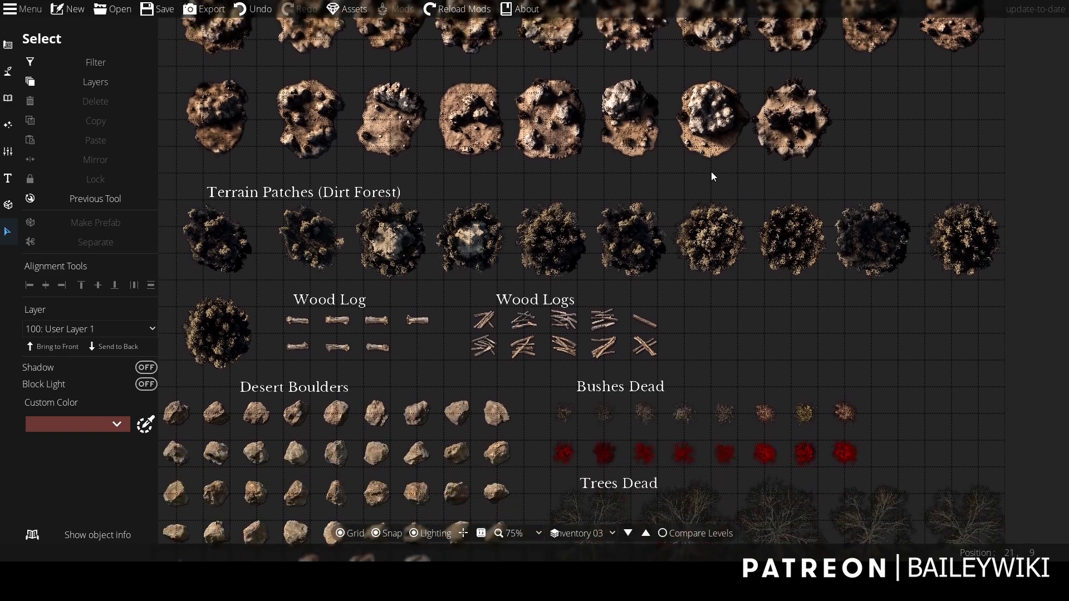
pyautogui.scroll(-3, 778, 316)
pyautogui.scroll(5, 777, 316)
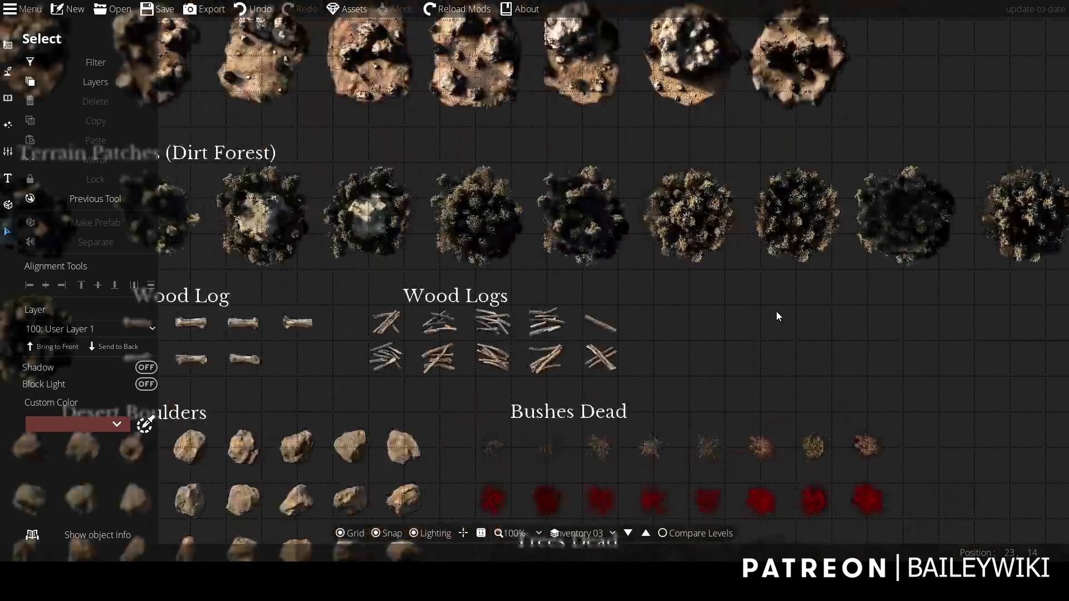
pyautogui.moveTo(778, 316); pyautogui.dragTo(792, 369)
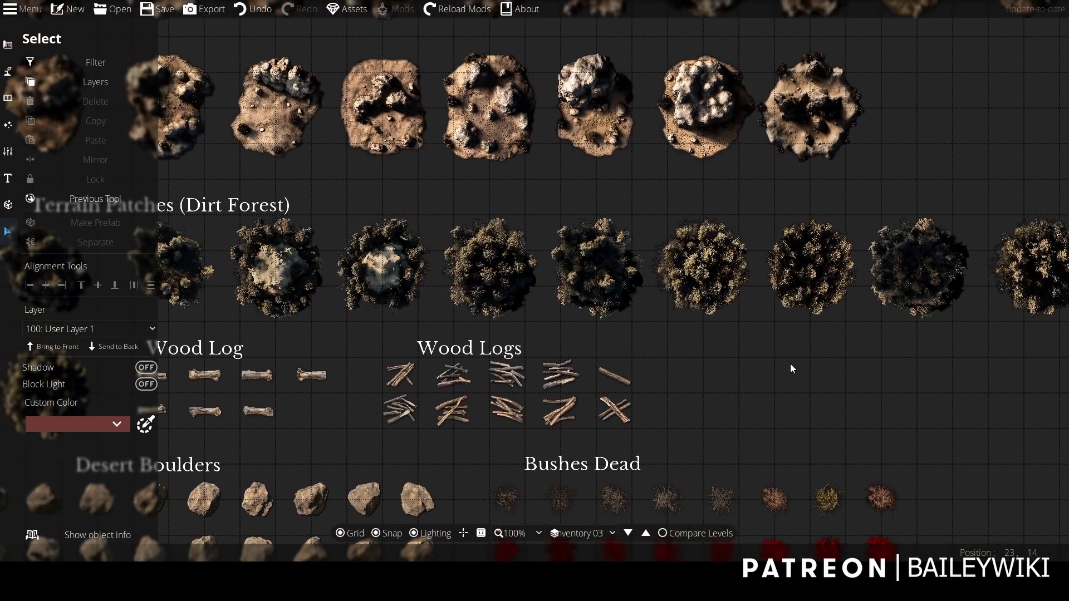
pyautogui.moveTo(650, 231); pyautogui.dragTo(681, 312)
pyautogui.moveTo(568, 161); pyautogui.dragTo(591, 299)
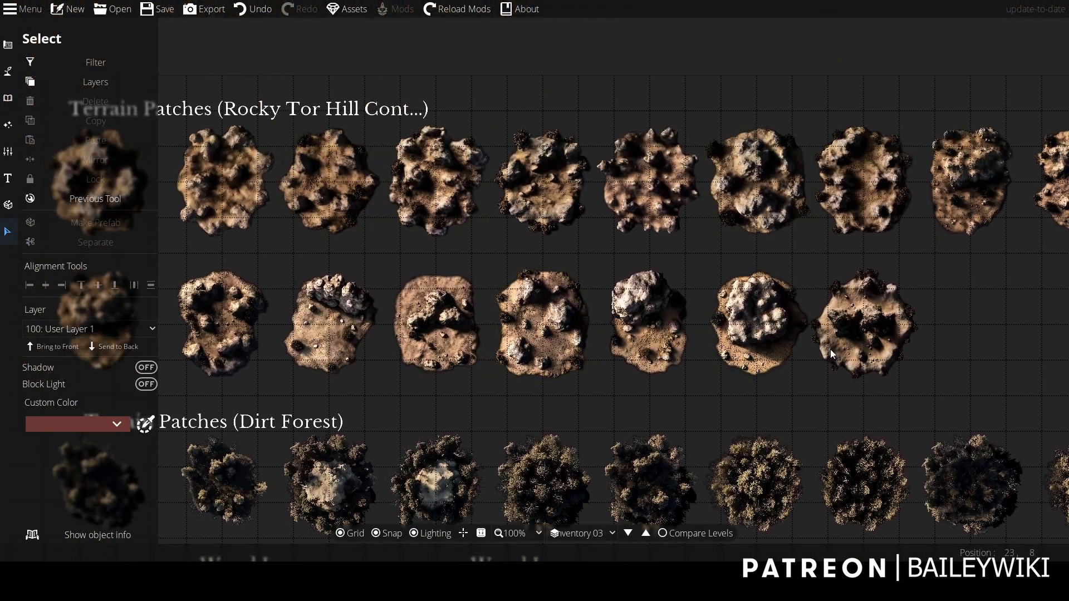
pyautogui.moveTo(813, 462); pyautogui.dragTo(779, 238)
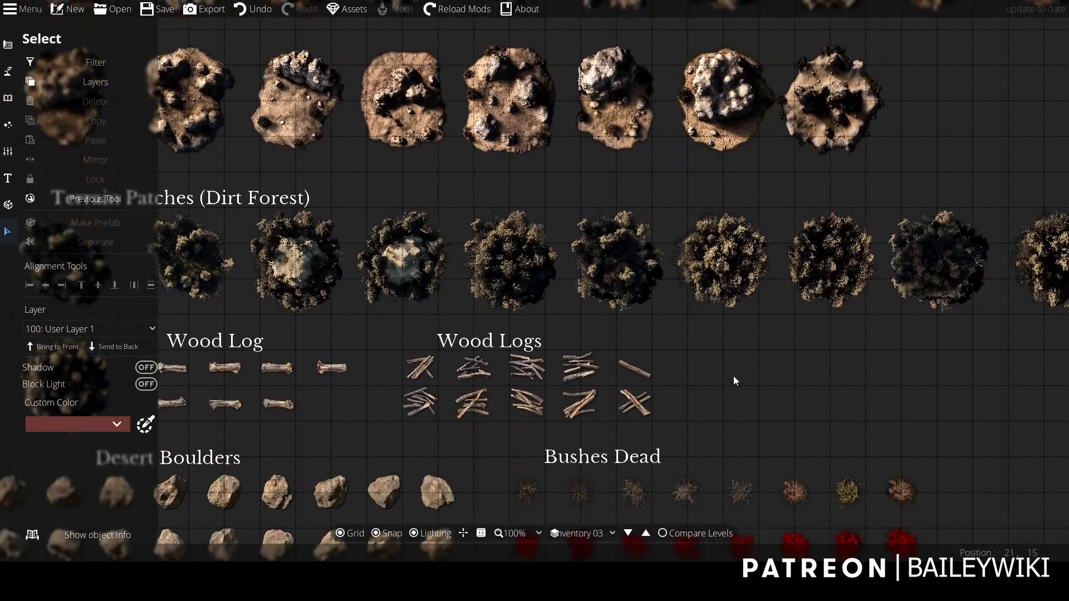
pyautogui.moveTo(767, 419); pyautogui.dragTo(708, 275)
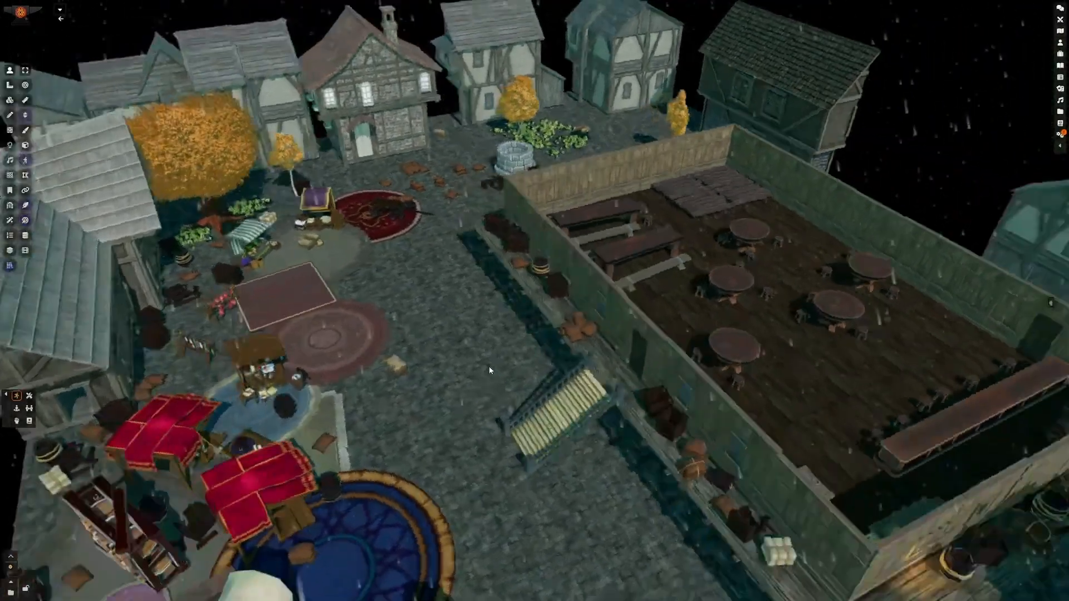
# Step: Look around the 3D town square with its open-roofed tavern and the colourful 3D village with its well and market stalls
pyautogui.moveTo(489, 369); pyautogui.dragTo(483, 339)
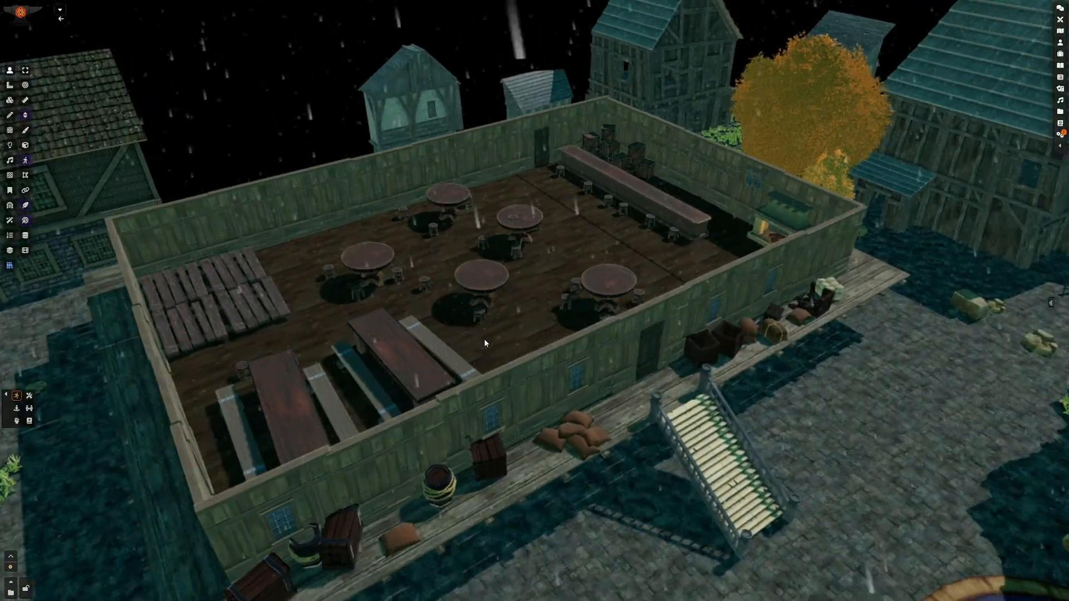
pyautogui.scroll(-2, 484, 338)
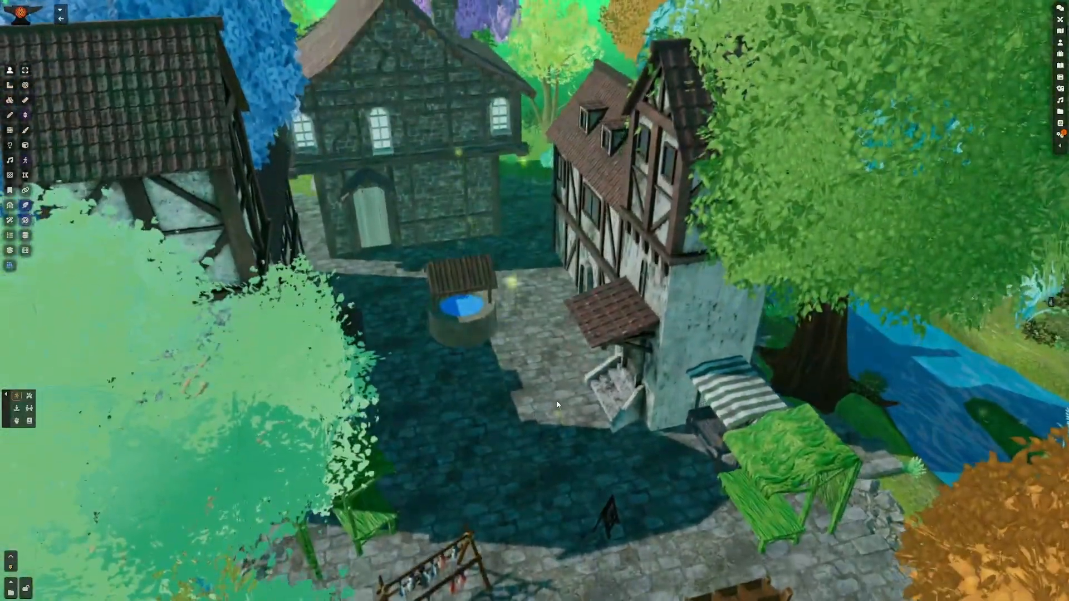
pyautogui.moveTo(557, 405); pyautogui.dragTo(836, 159)
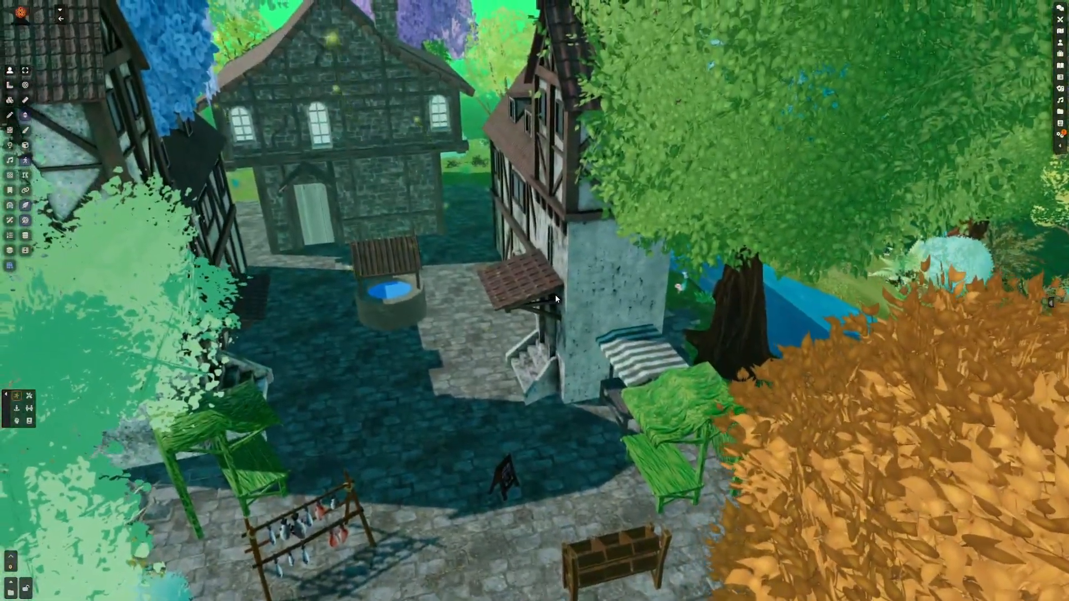
pyautogui.moveTo(415, 350); pyautogui.dragTo(473, 329)
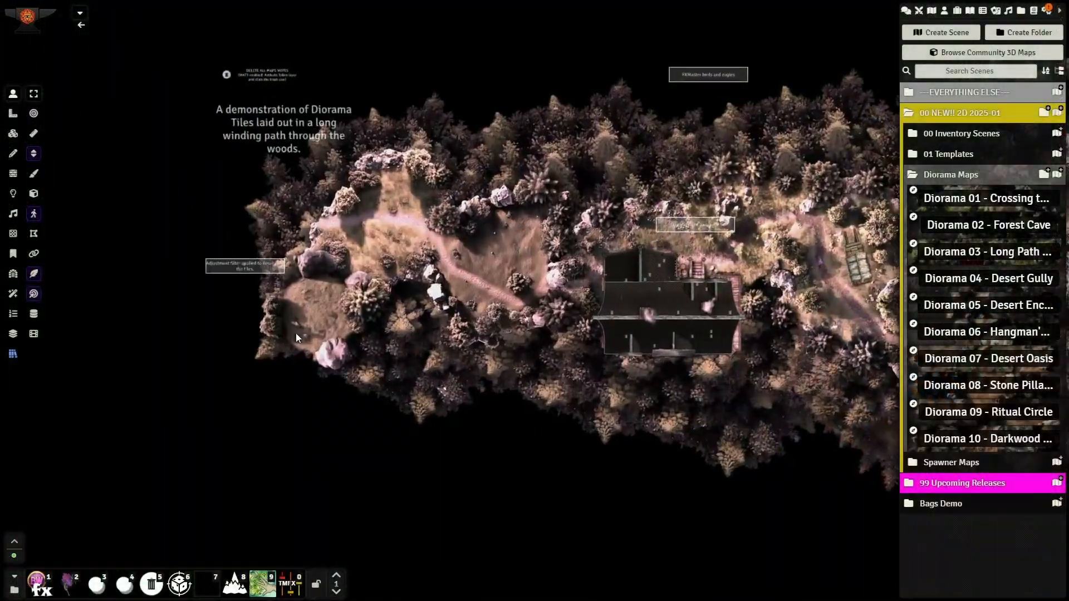
# Step: Survey the winding forest path diorama from the western clearings past the dark-roofed building to the cart on the trail
pyautogui.scroll(6, 546, 283)
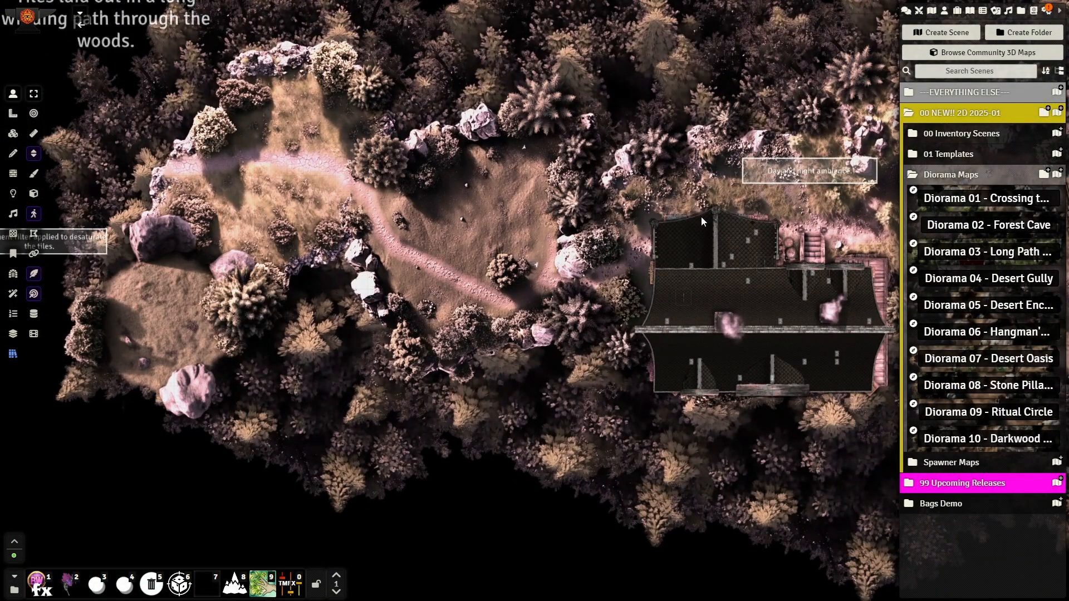
pyautogui.moveTo(700, 216); pyautogui.dragTo(404, 207)
pyautogui.moveTo(598, 211); pyautogui.dragTo(499, 278)
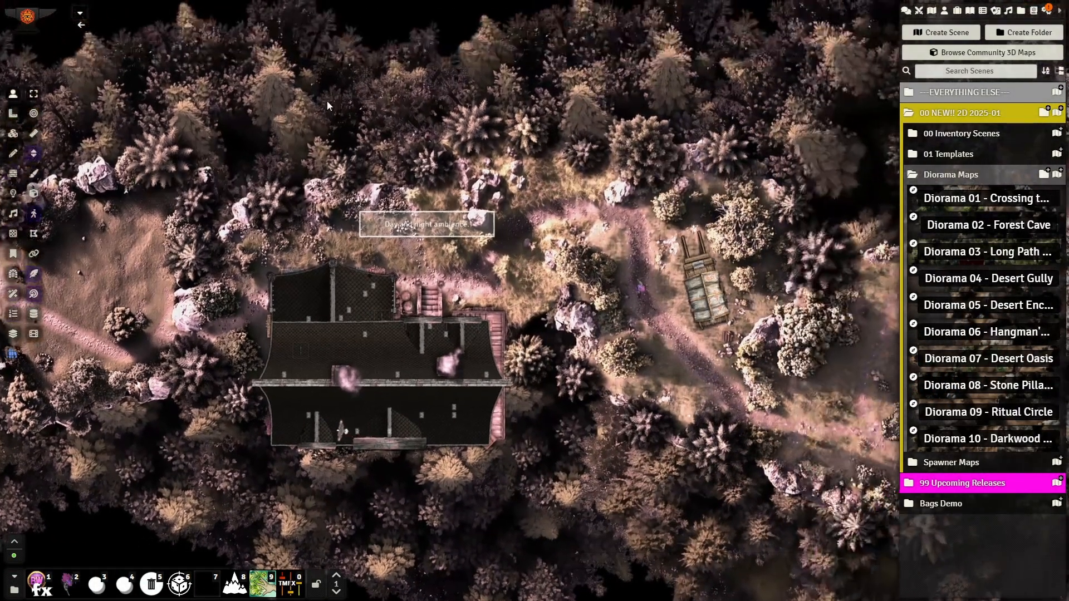
pyautogui.moveTo(637, 393); pyautogui.dragTo(442, 303)
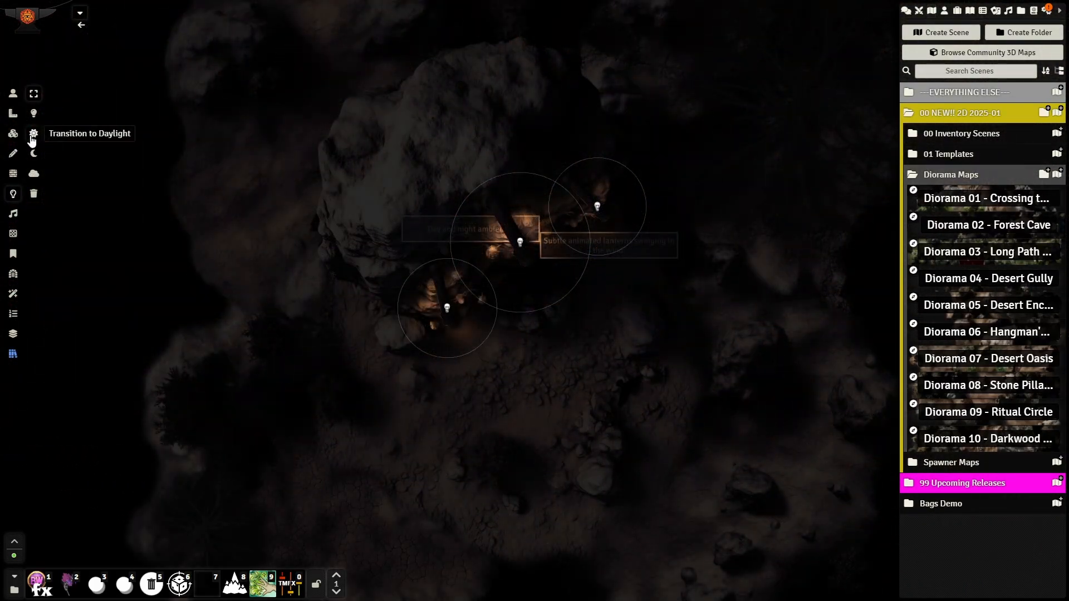
# Step: Transition the dark desert diorama's lighting to daylight and view the rocky ground around the lanterns
pyautogui.click(33, 136)
pyautogui.moveTo(508, 363); pyautogui.dragTo(480, 272)
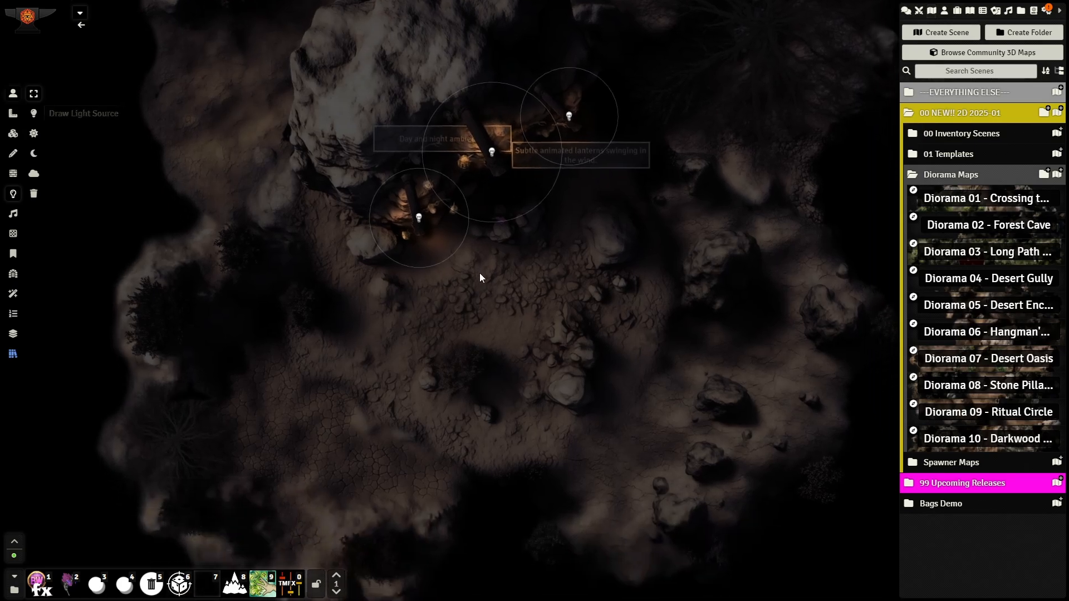